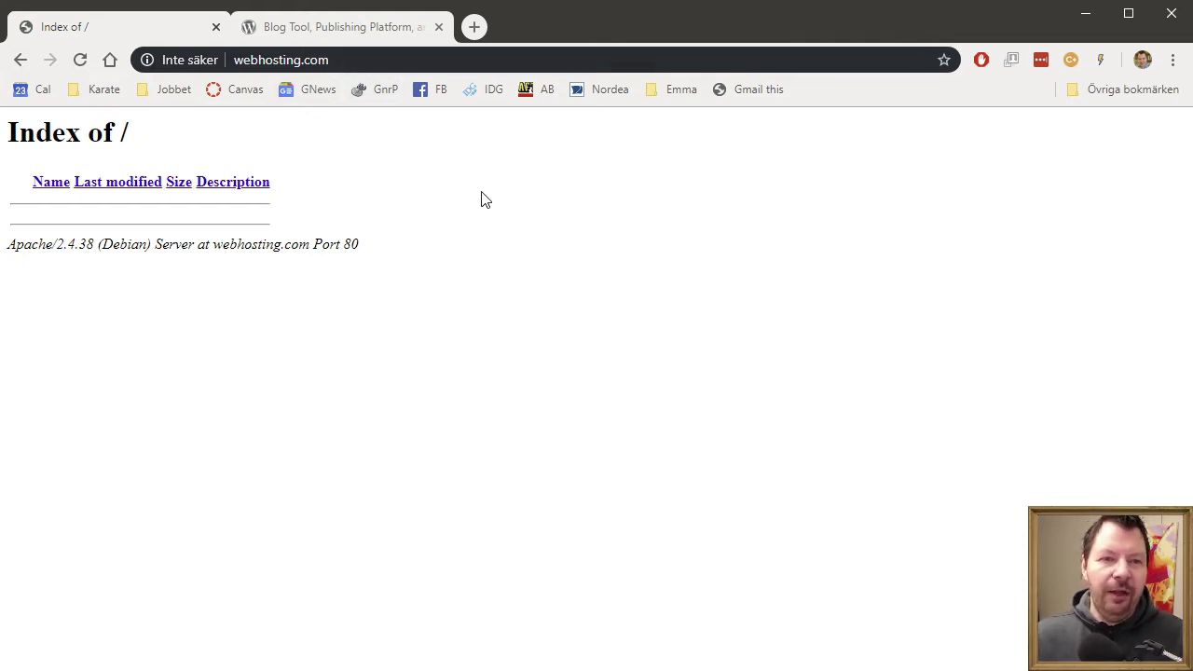
- Go to the wordpress.org download page and download the WordPress 5.3 zip
{"action": "left_click", "coordinate": [331, 34]}
{"action": "left_click", "coordinate": [946, 212]}
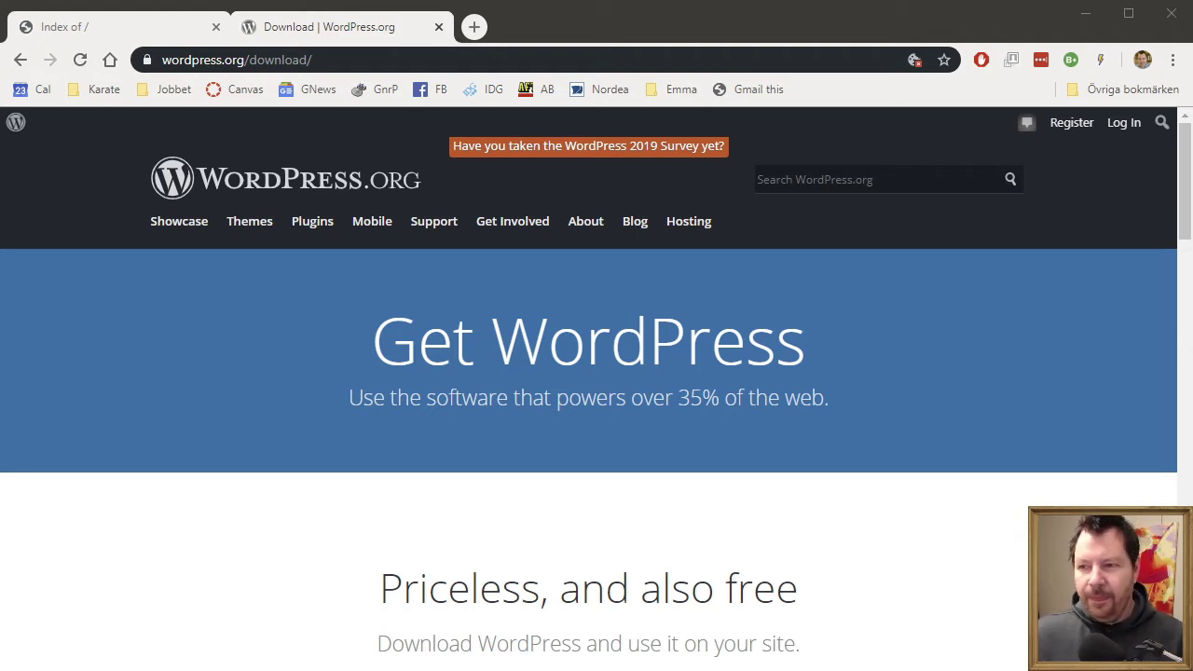
{"action": "key", "text": "super+Left"}
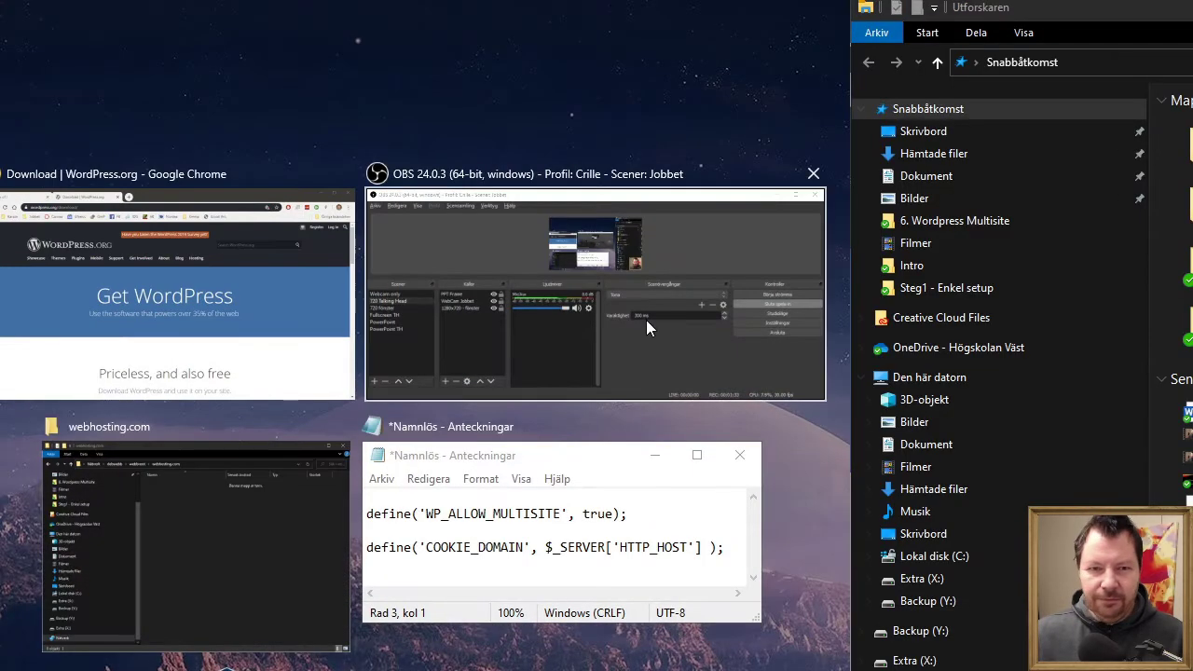
{"action": "left_click", "coordinate": [142, 297]}
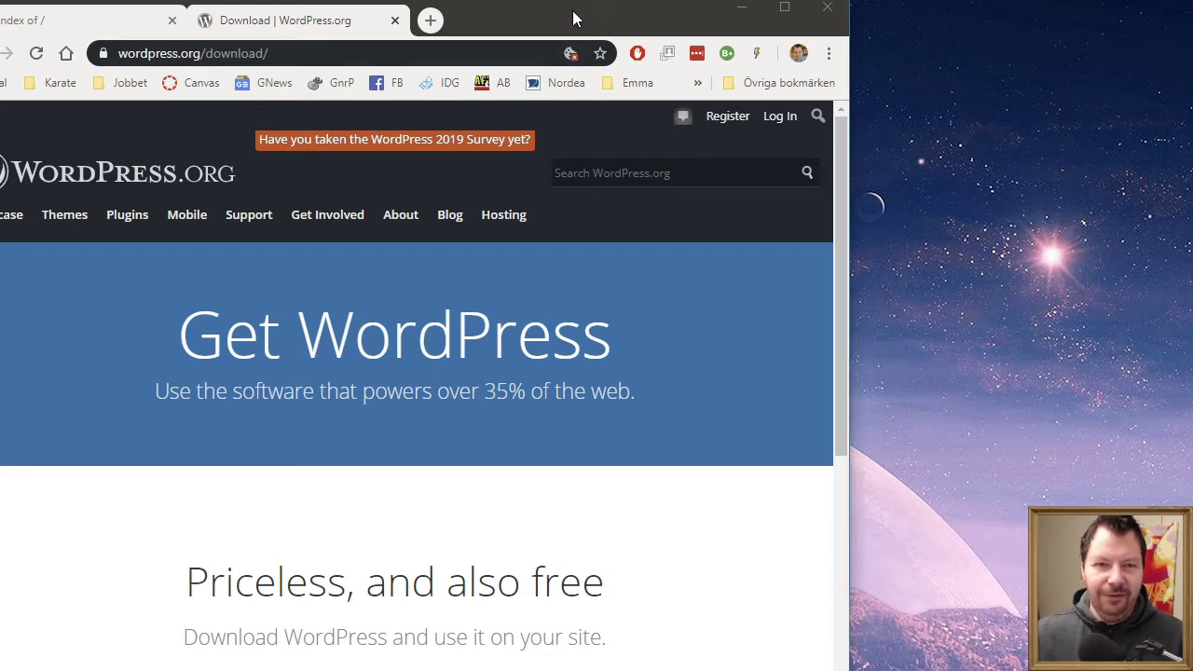
{"action": "left_click_drag", "start_coordinate": [575, 11], "coordinate": [913, 14]}
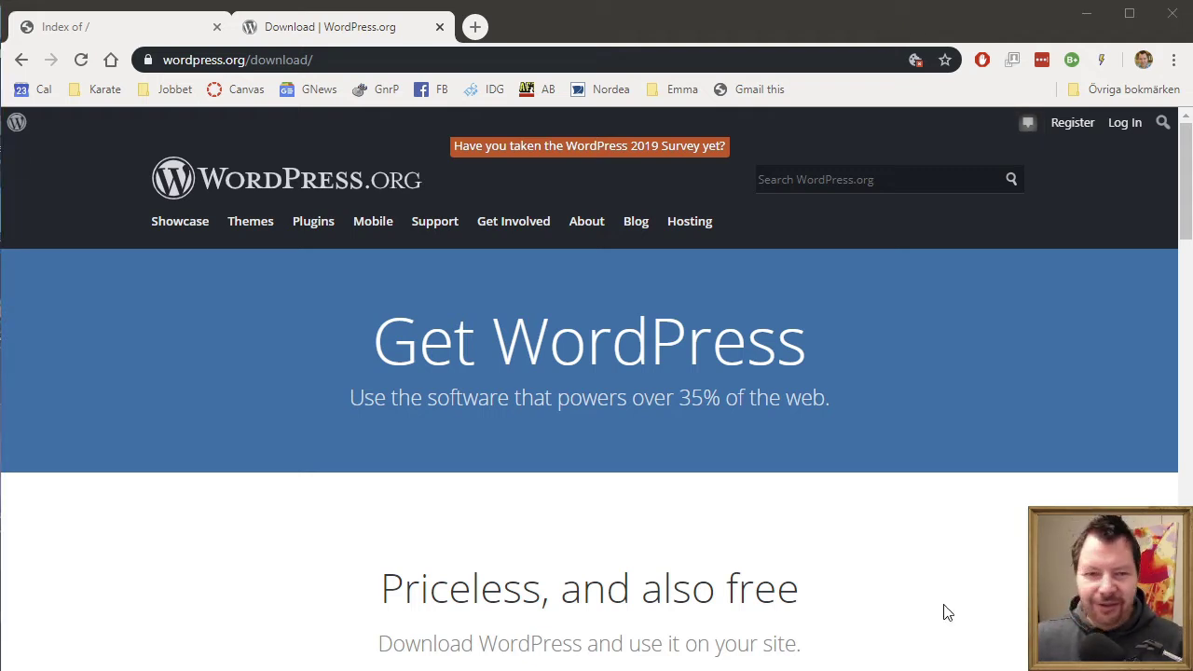
{"action": "scroll", "coordinate": [934, 569], "scroll_direction": "down", "scroll_amount": 3}
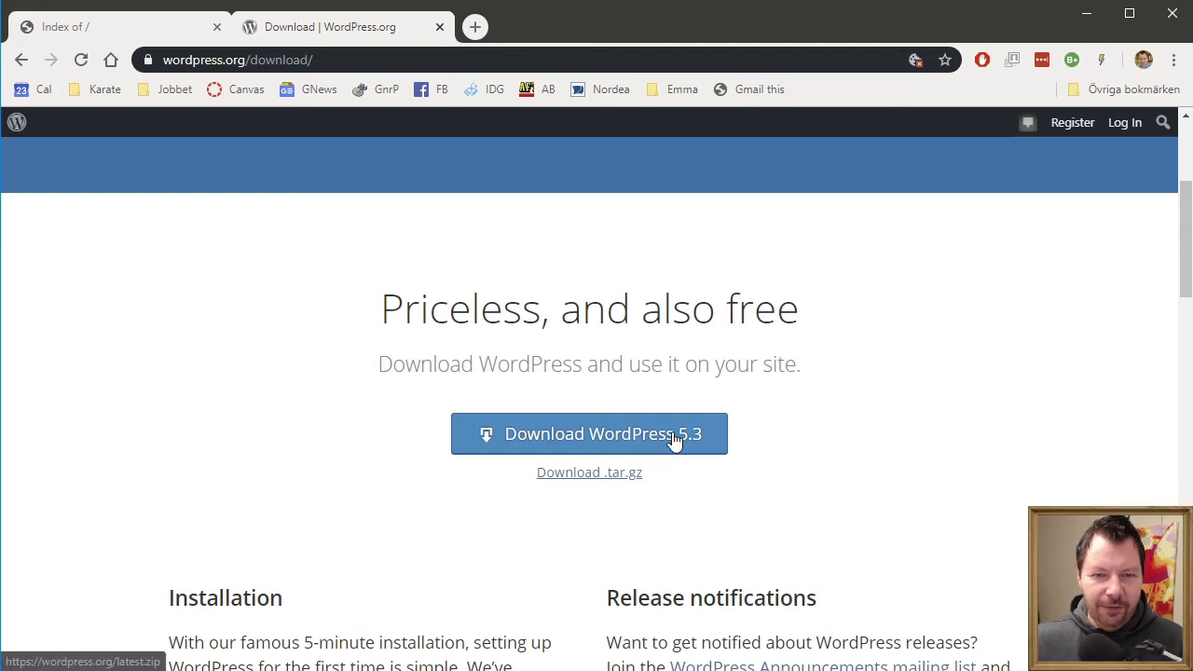
{"action": "left_click", "coordinate": [674, 440]}
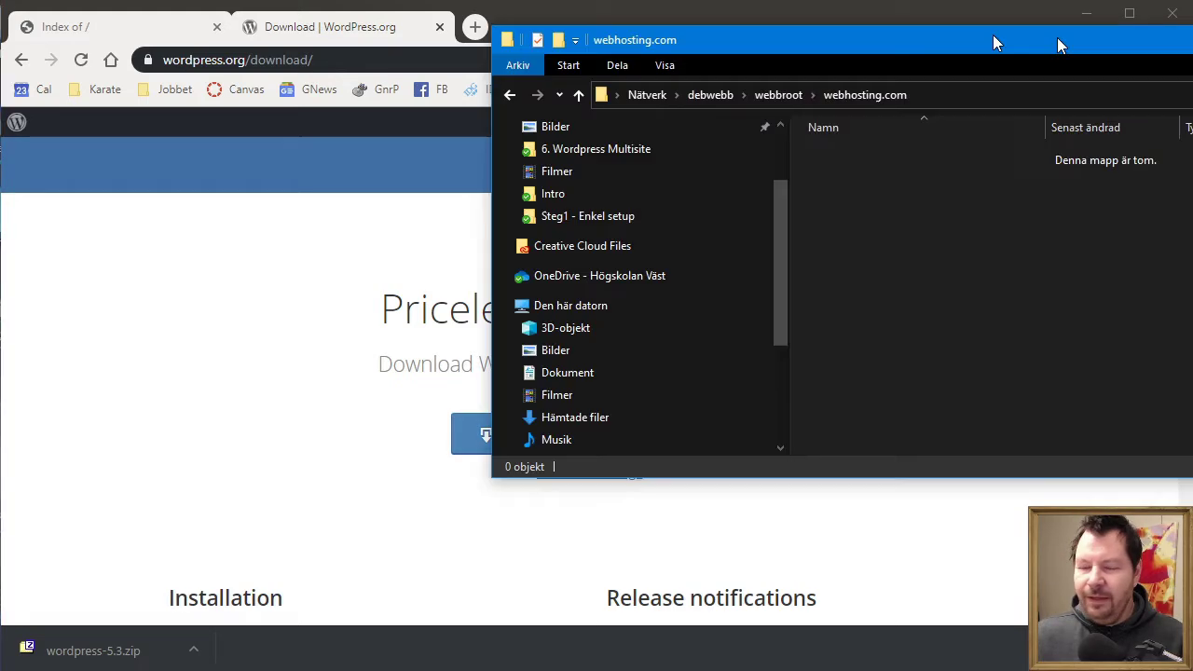
- Extract the wordpress folder from wordpress-5.3.zip into webhosting.com and close 7-Zip
{"action": "left_click_drag", "start_coordinate": [1054, 43], "coordinate": [711, 118]}
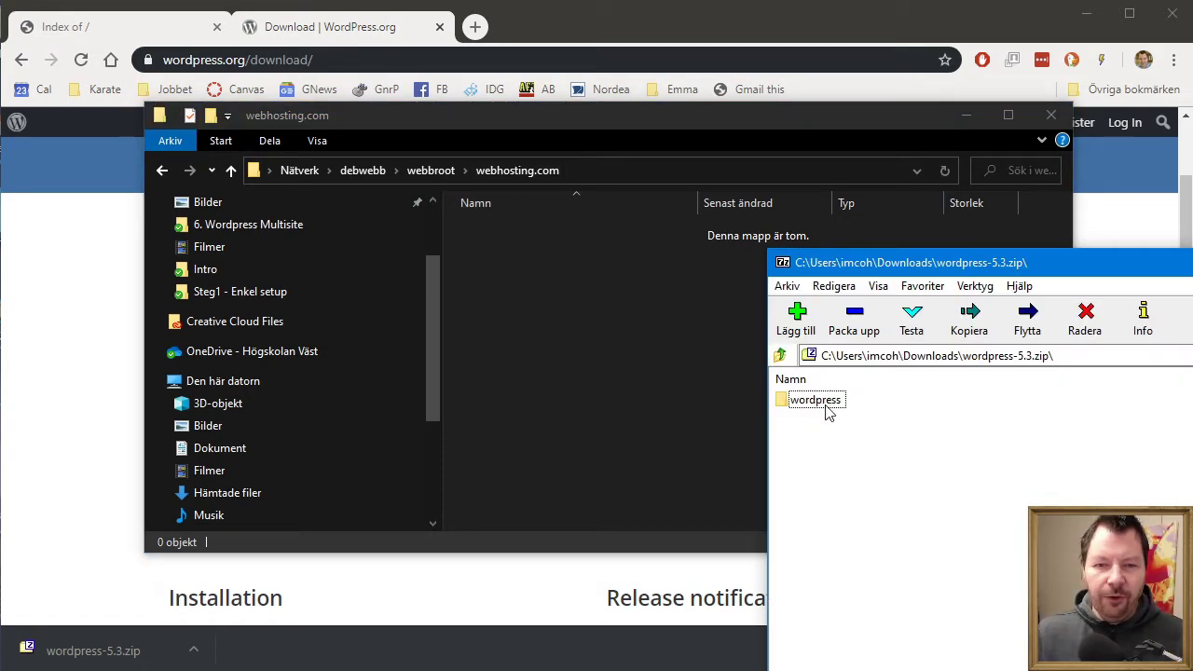
{"action": "left_click_drag", "start_coordinate": [826, 403], "coordinate": [563, 357]}
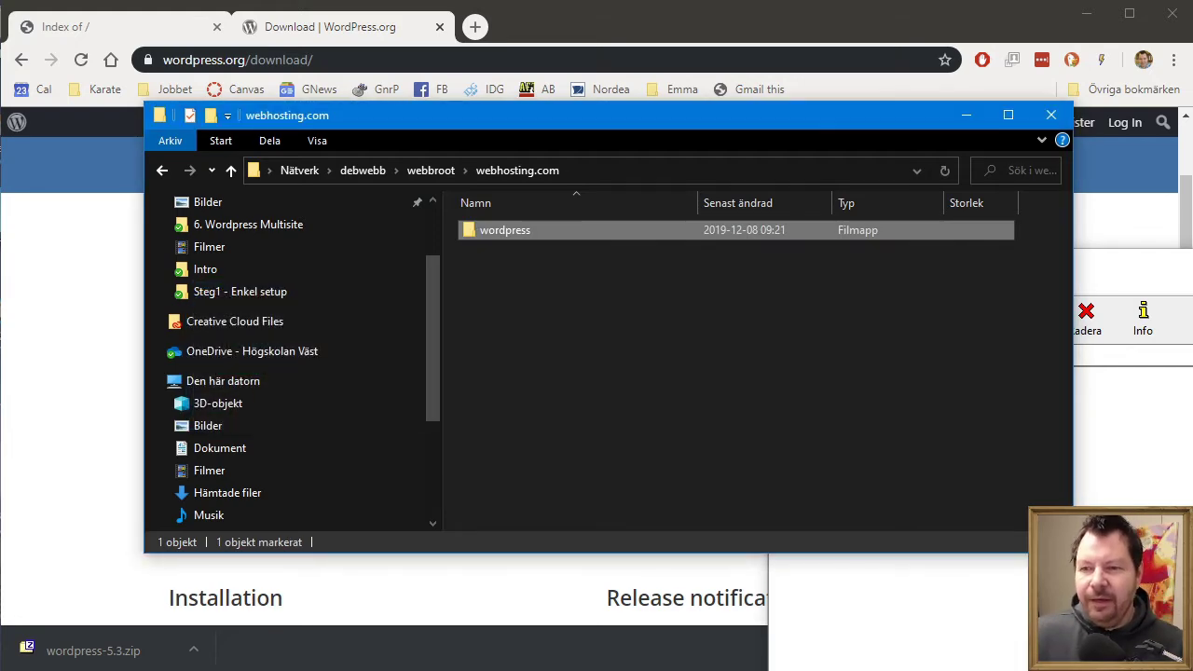
{"action": "key", "text": "alt+Tab"}
{"action": "key", "text": "alt+F4"}
- Begin renaming the wordpress folder, then cancel and keep the name wordpress
{"action": "left_click", "coordinate": [641, 382]}
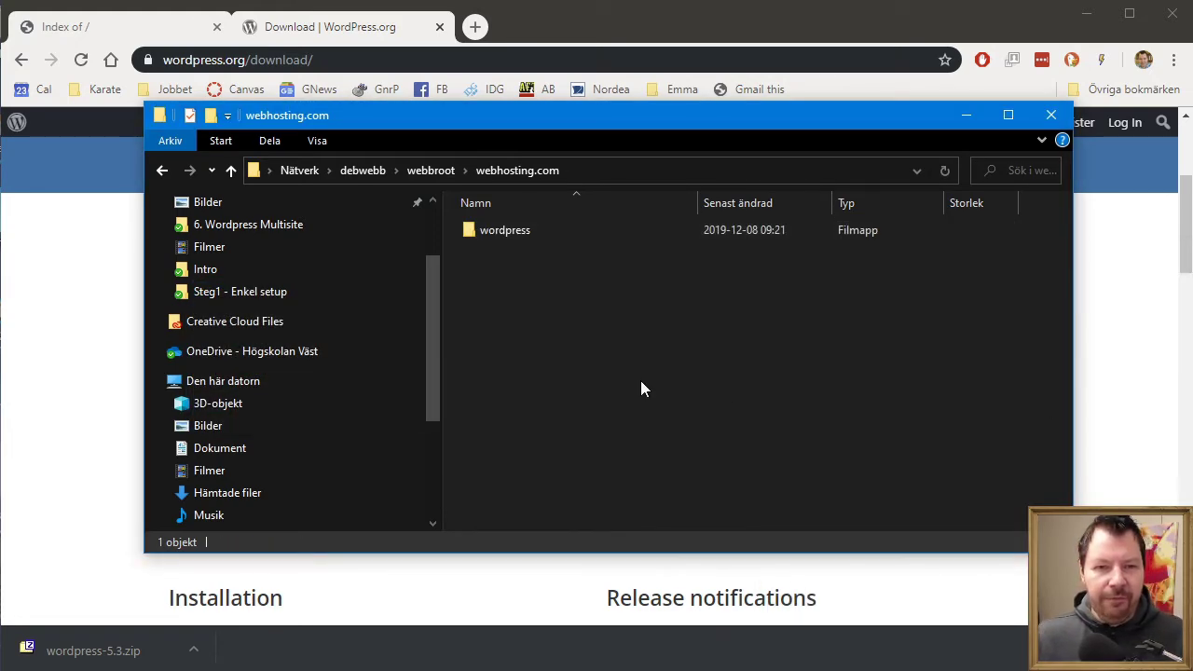
{"action": "left_click", "coordinate": [500, 230]}
{"action": "key", "text": "F2"}
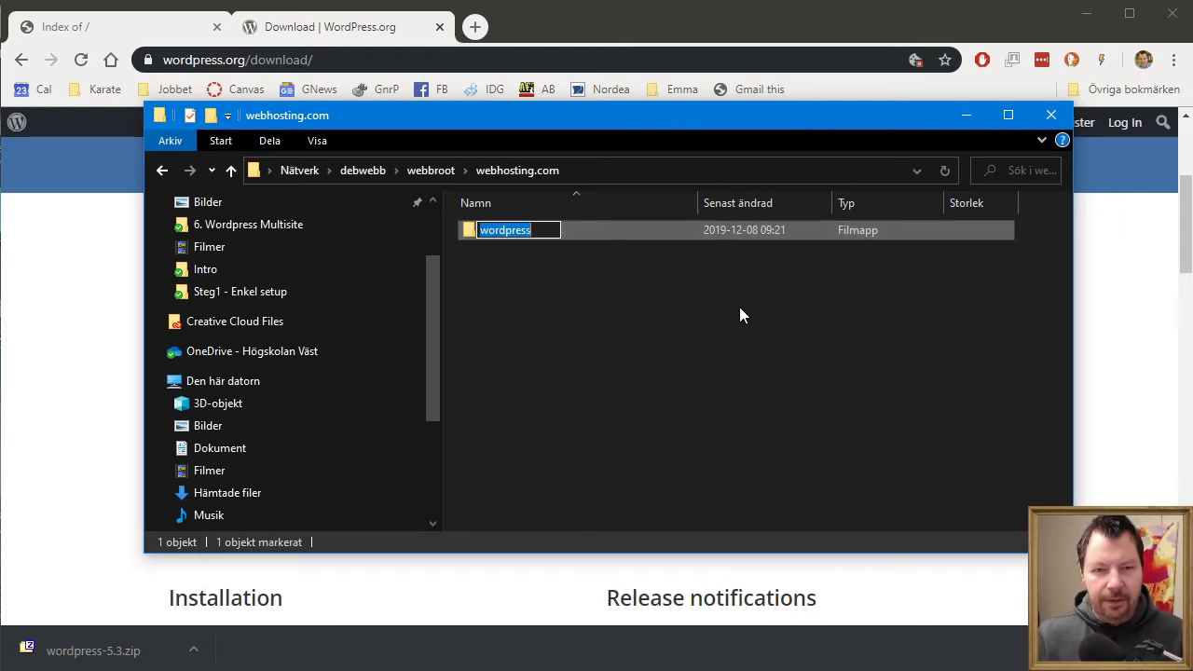
{"action": "type", "text": "mult"}
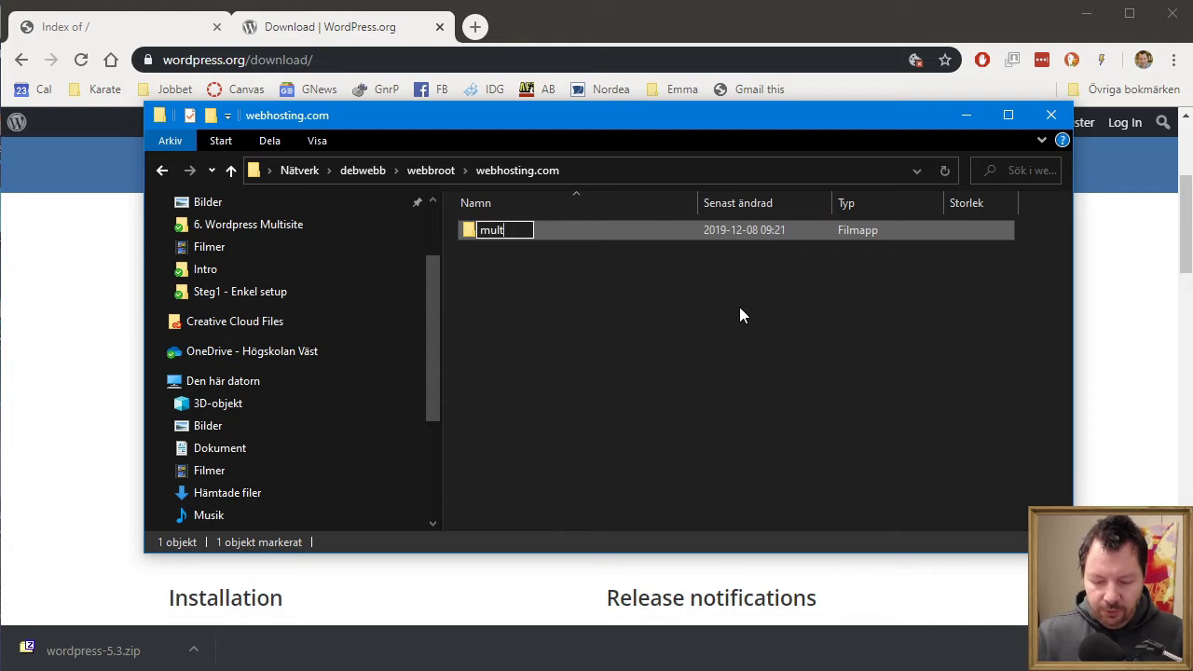
{"action": "key", "text": "BackSpace"}
{"action": "key", "text": "BackSpace"}
{"action": "key", "text": "Escape"}
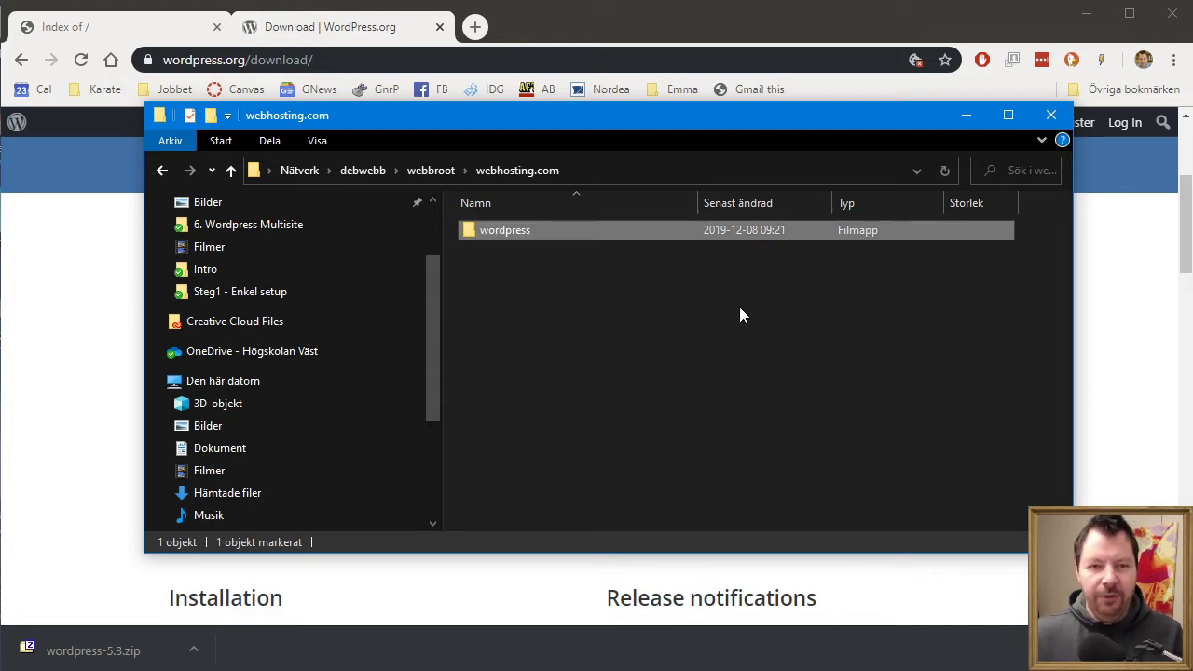
- Copy all files from the wordpress folder directly into webhosting.com
{"action": "double_click", "coordinate": [492, 229]}
{"action": "left_click", "coordinate": [609, 280]}
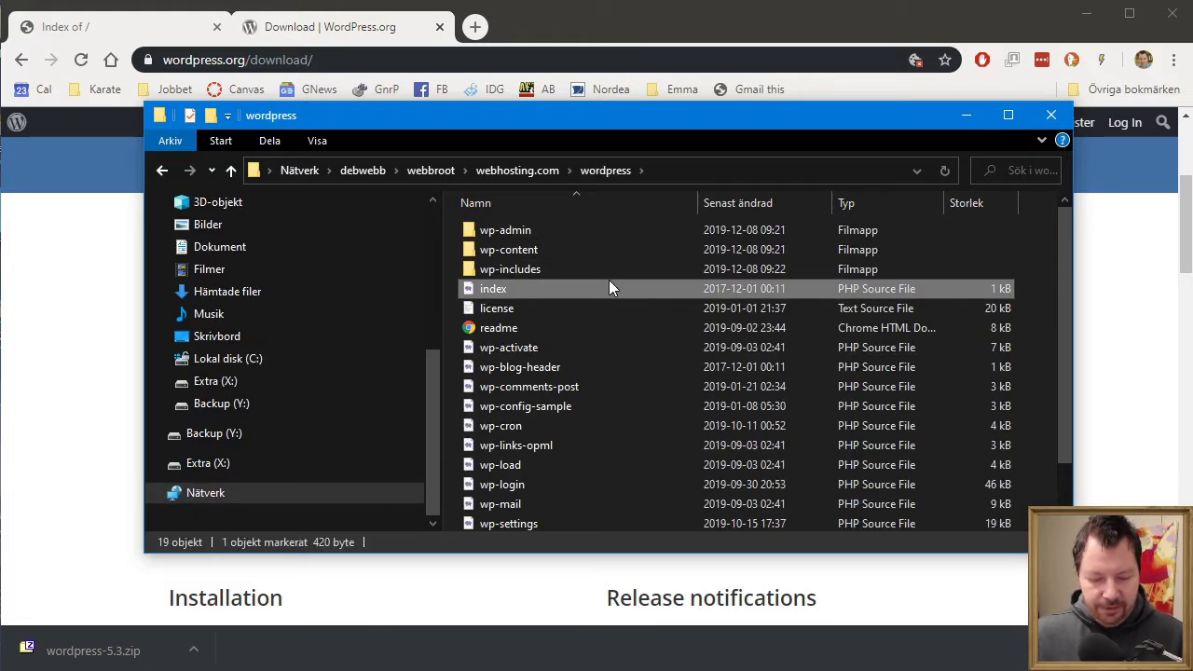
{"action": "key", "text": "ctrl+a"}
{"action": "left_click", "coordinate": [529, 172]}
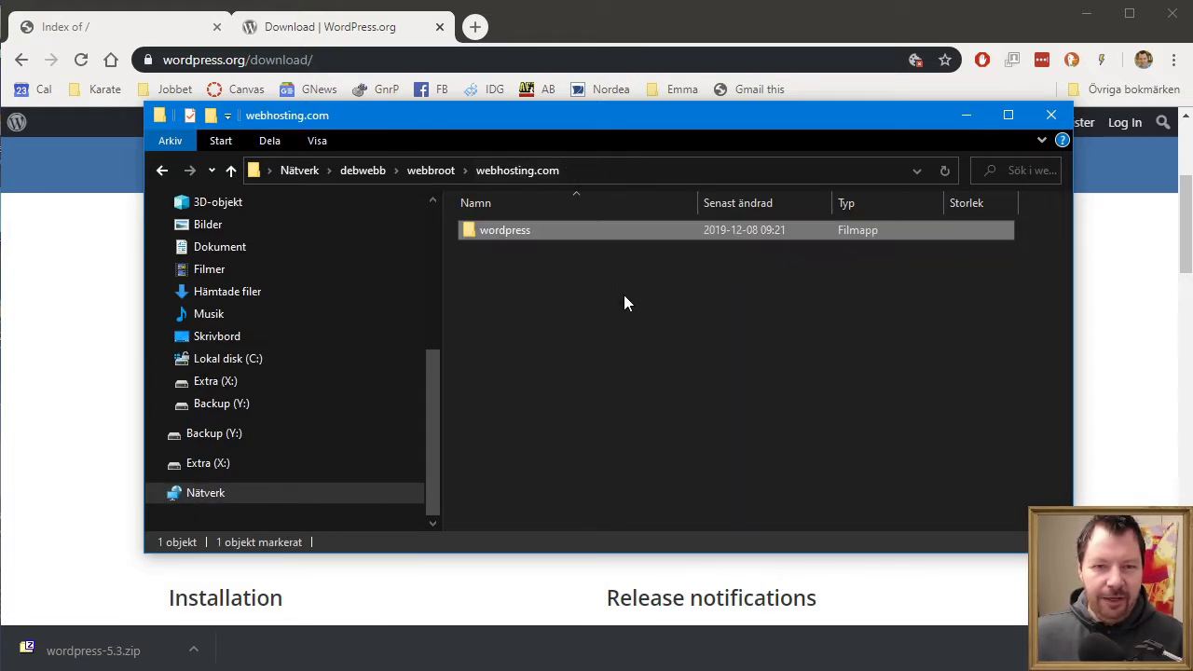
{"action": "left_click", "coordinate": [626, 307]}
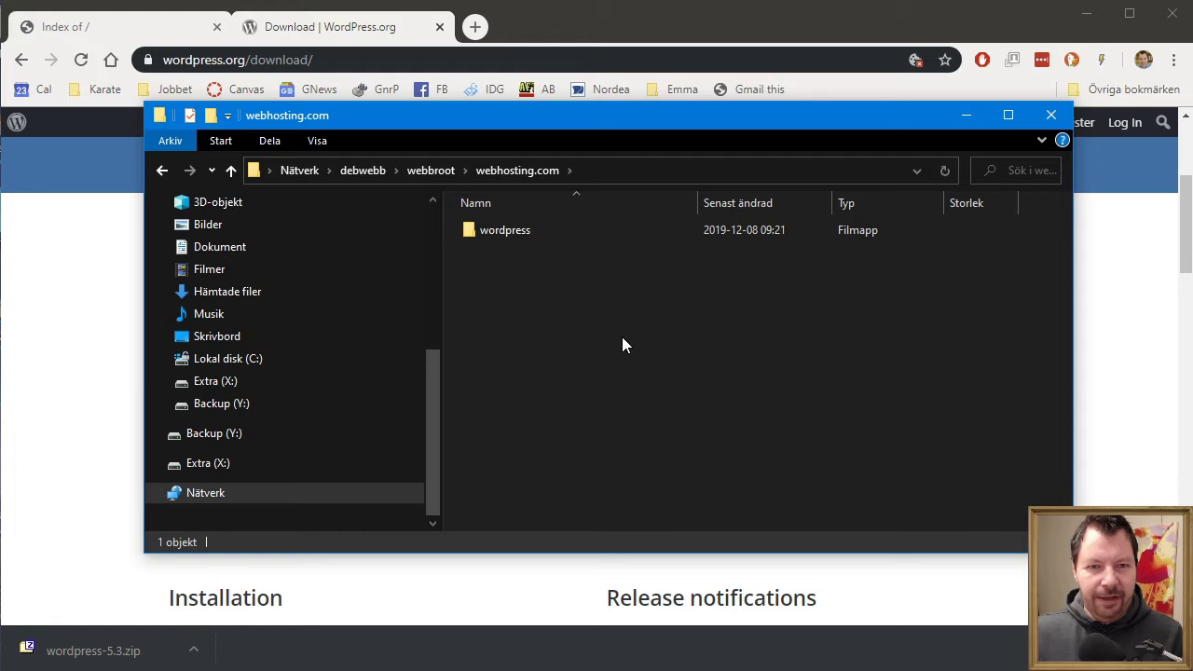
{"action": "key", "text": "ctrl+v"}
- Permanently delete the emptied wordpress folder and minimize File Explorer
{"action": "left_click", "coordinate": [519, 233]}
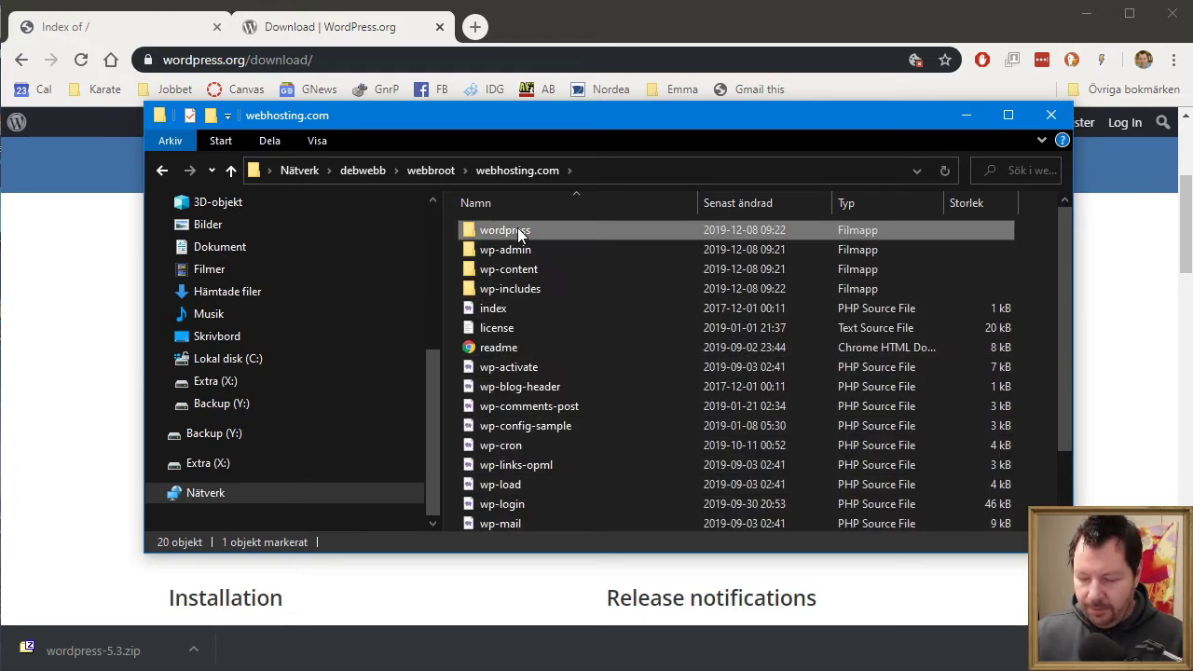
{"action": "key", "text": "Delete"}
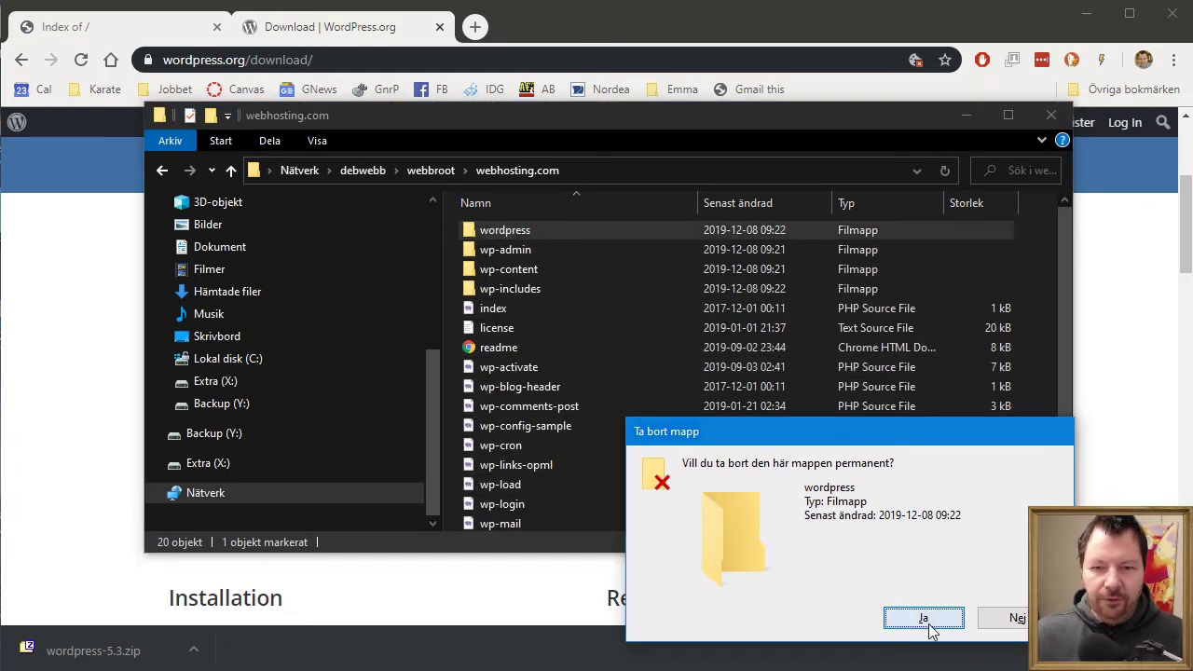
{"action": "left_click", "coordinate": [923, 618]}
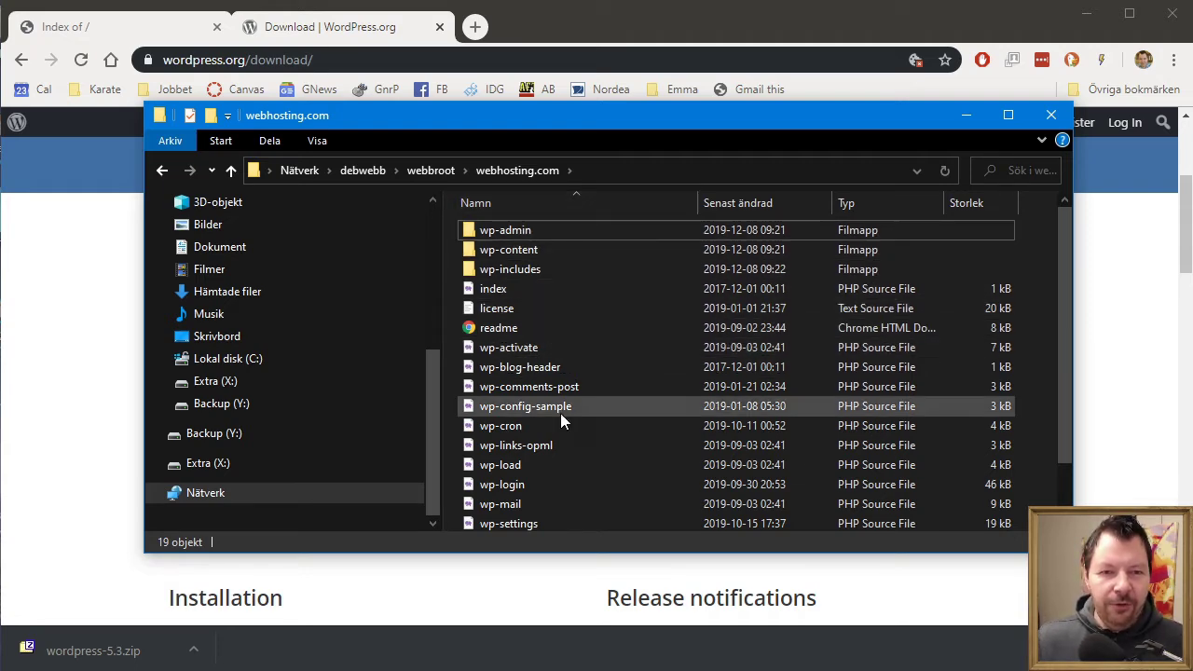
{"action": "scroll", "coordinate": [559, 410], "scroll_direction": "down", "scroll_amount": 1}
{"action": "scroll", "coordinate": [548, 363], "scroll_direction": "up", "scroll_amount": 1}
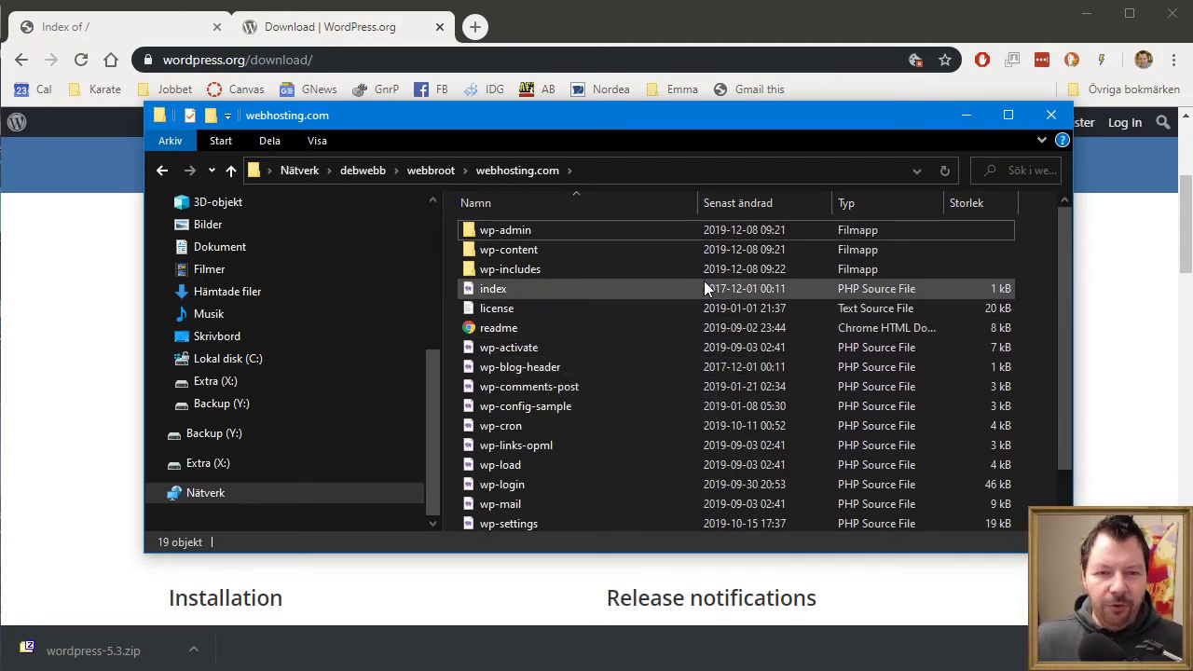
{"action": "left_click", "coordinate": [963, 116]}
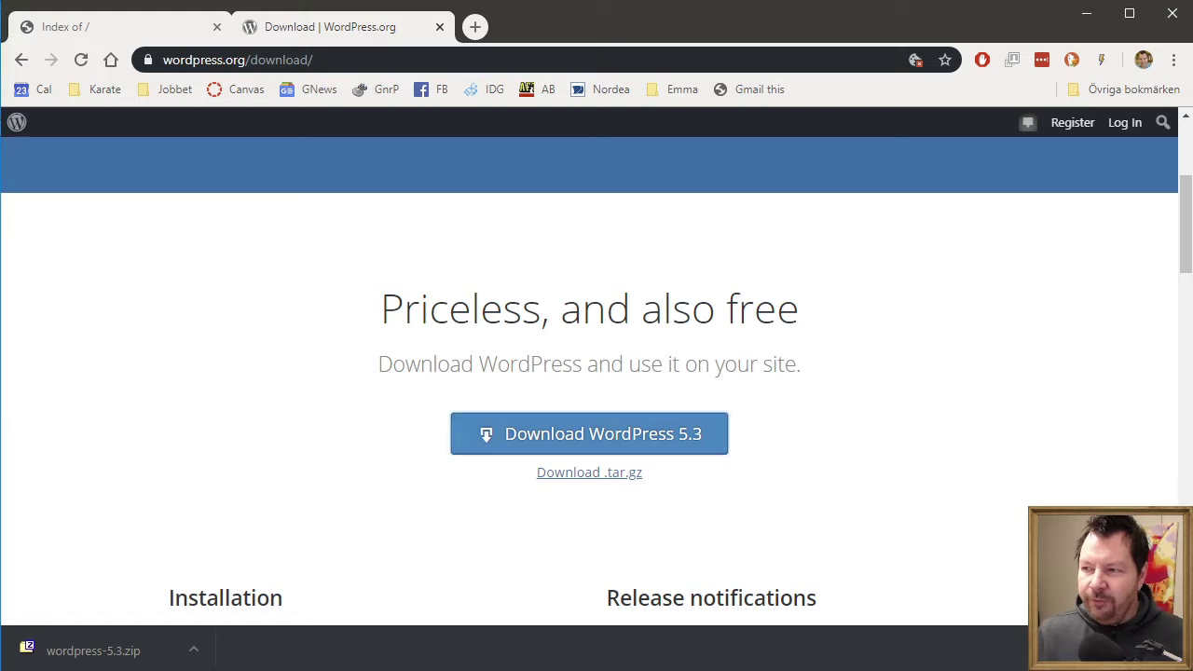
- Close the download tab, reload webhosting.com, and start the WordPress setup configuration
{"action": "left_click", "coordinate": [439, 27]}
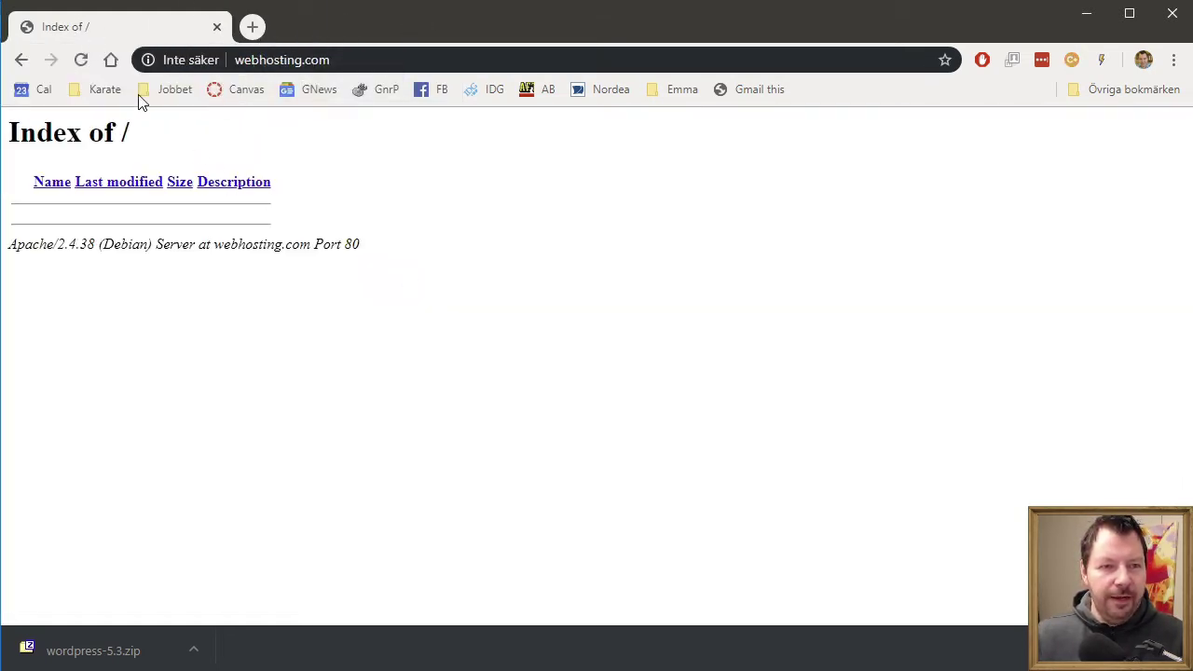
{"action": "left_click", "coordinate": [81, 60]}
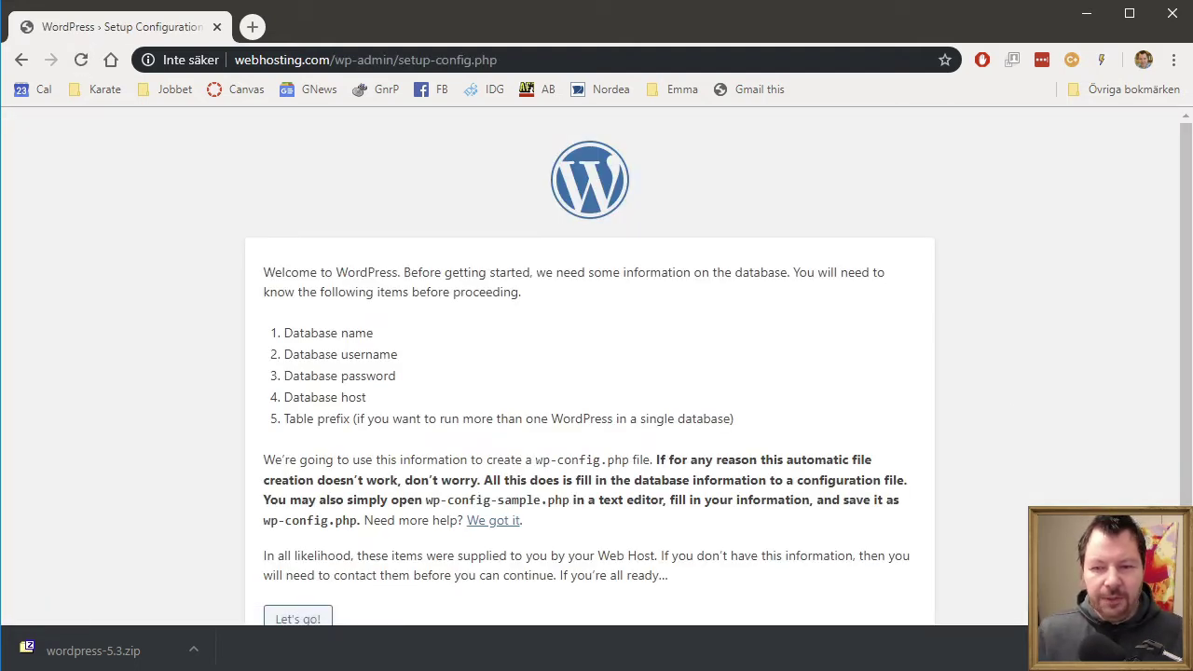
{"action": "scroll", "coordinate": [800, 418], "scroll_direction": "down", "scroll_amount": 1}
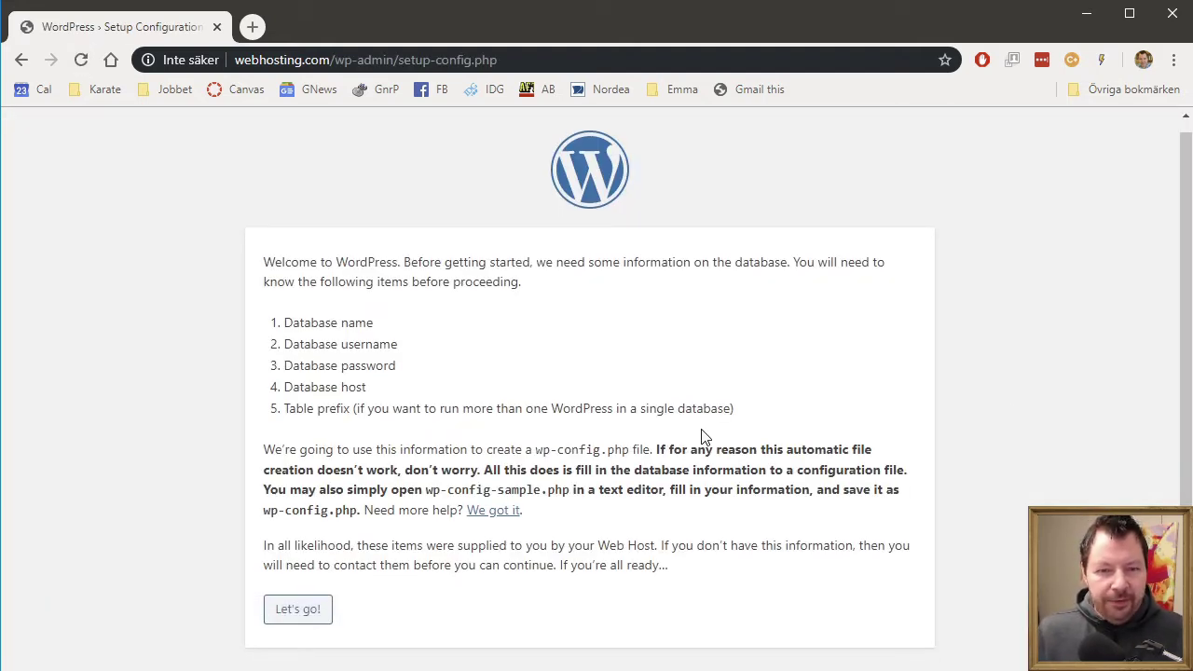
{"action": "left_click", "coordinate": [279, 609]}
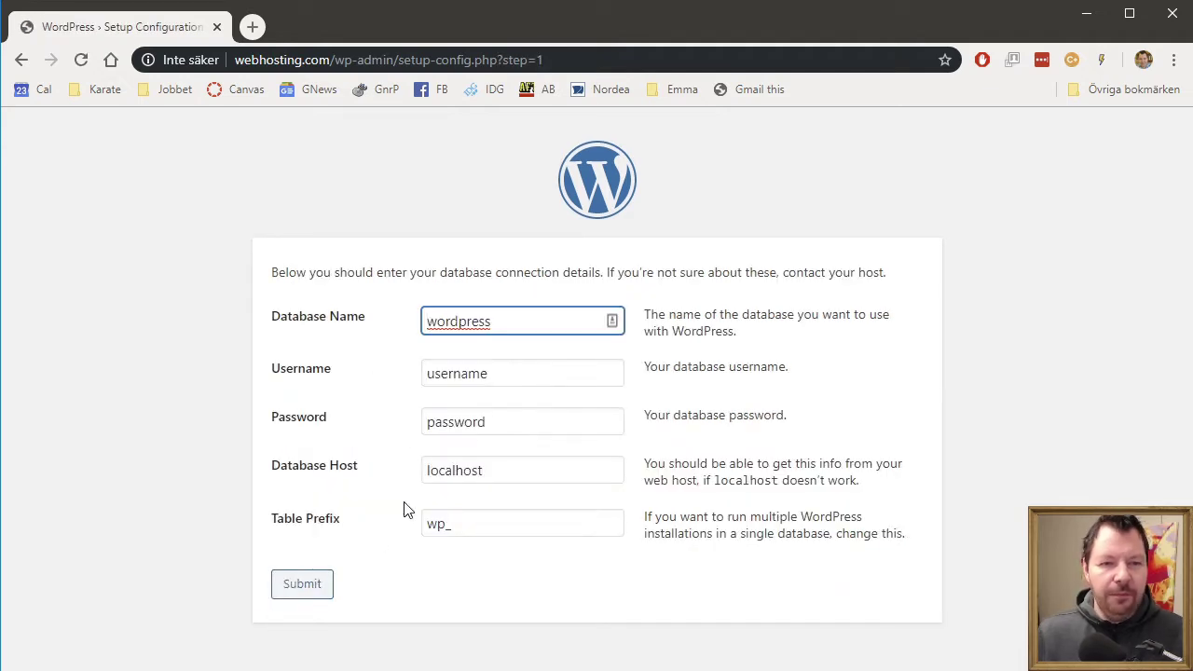
- Enter the database name and the database password
{"action": "left_click_drag", "start_coordinate": [490, 320], "coordinate": [227, 314]}
{"action": "type", "text": "c"}
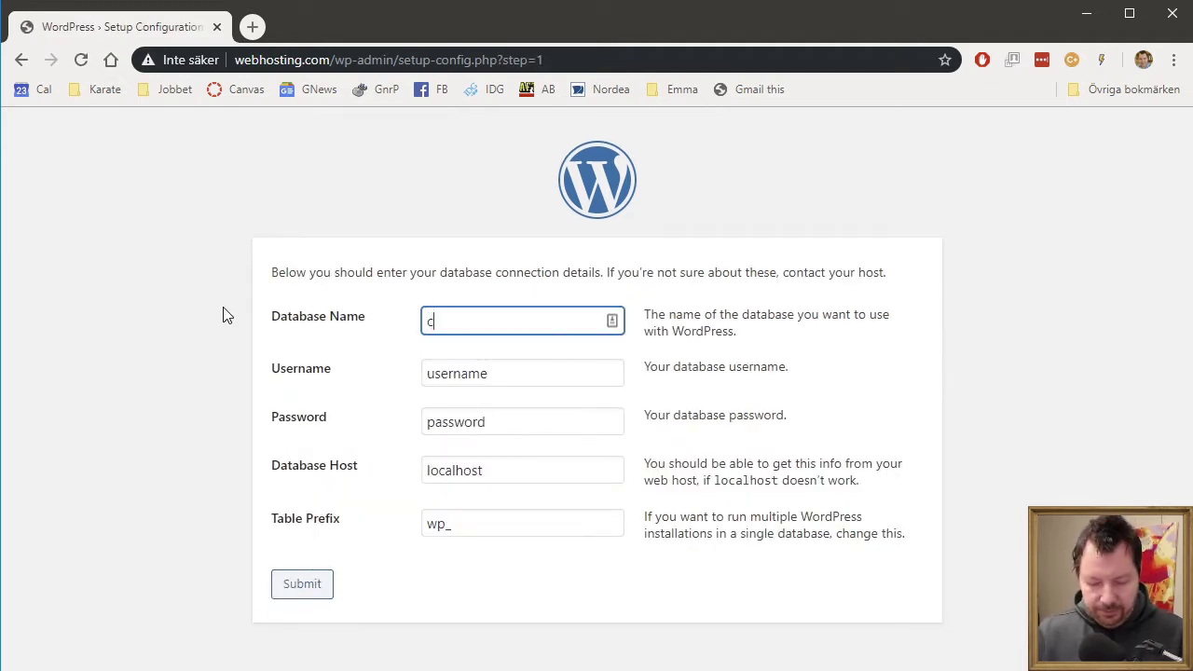
{"action": "type", "text": "rille"}
{"action": "key", "text": "Tab"}
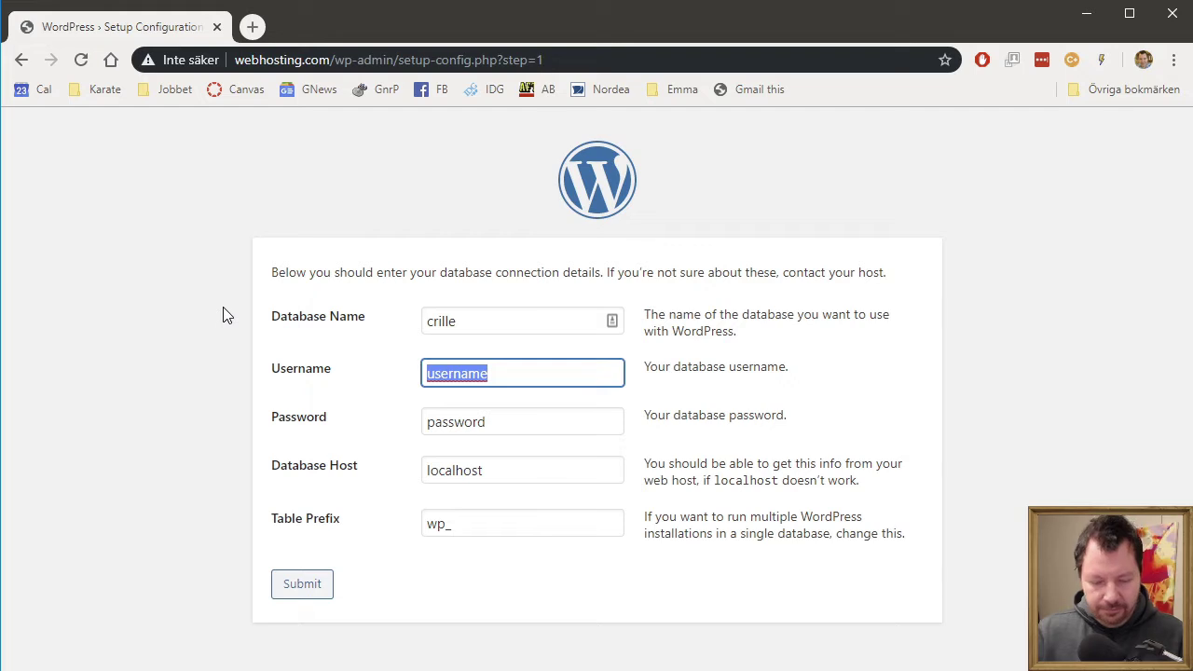
{"action": "type", "text": "crille"}
{"action": "key", "text": "Tab"}
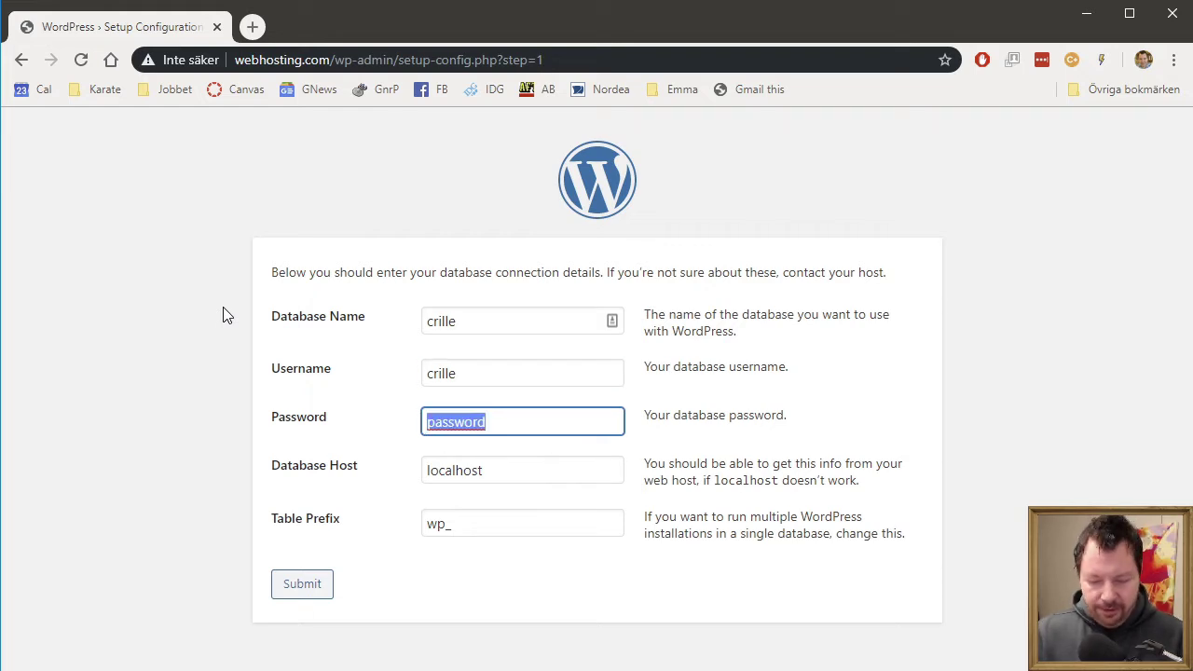
{"action": "type", "text": "hemligt"}
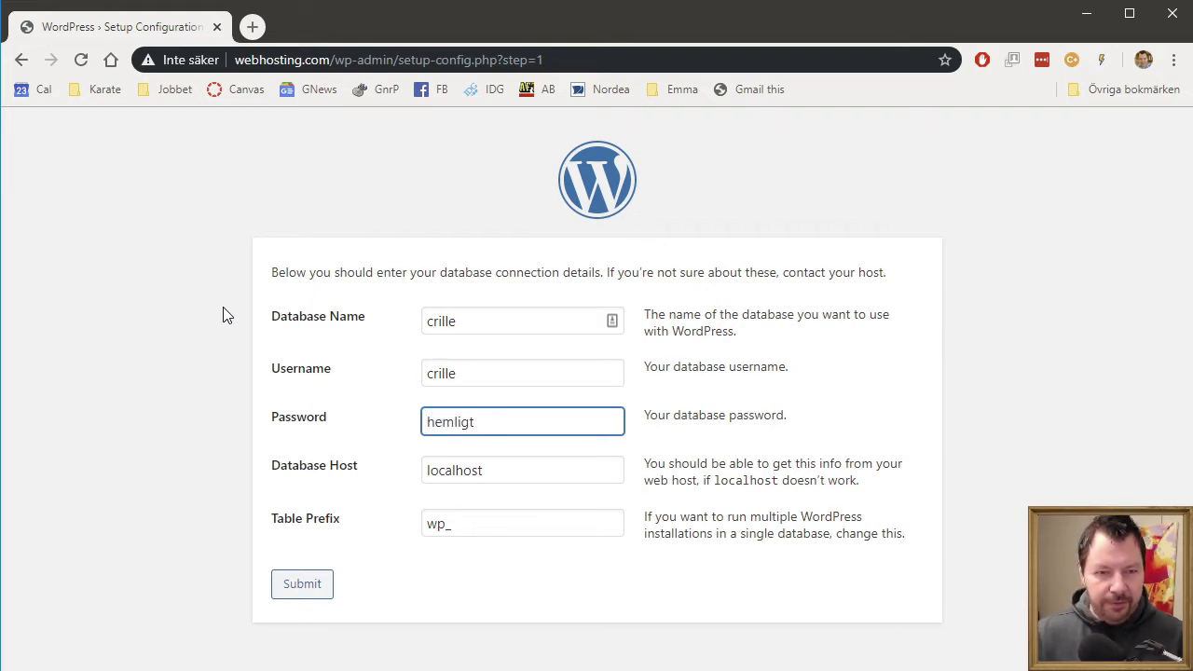
- Keep host localhost, set table prefix webhosting_, and submit the connection details
{"action": "key", "text": "Tab"}
{"action": "key", "text": "End"}
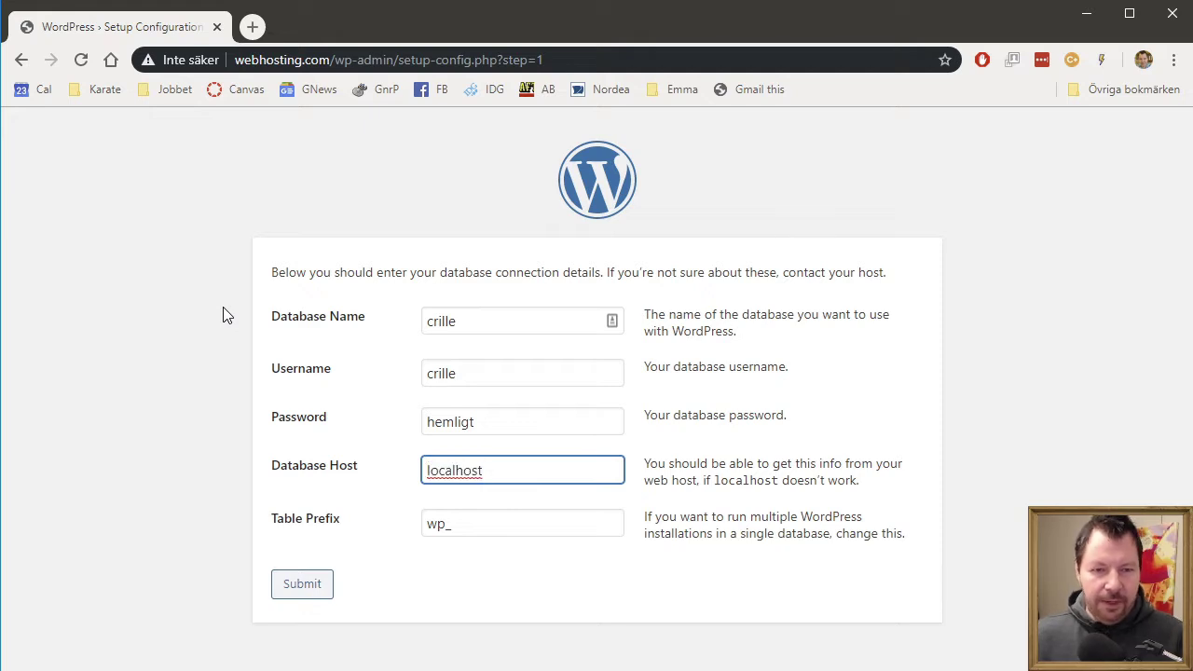
{"action": "key", "text": "Tab"}
{"action": "key", "text": "End"}
{"action": "key", "text": "Left"}
{"action": "key", "text": "BackSpace"}
{"action": "key", "text": "BackSpace"}
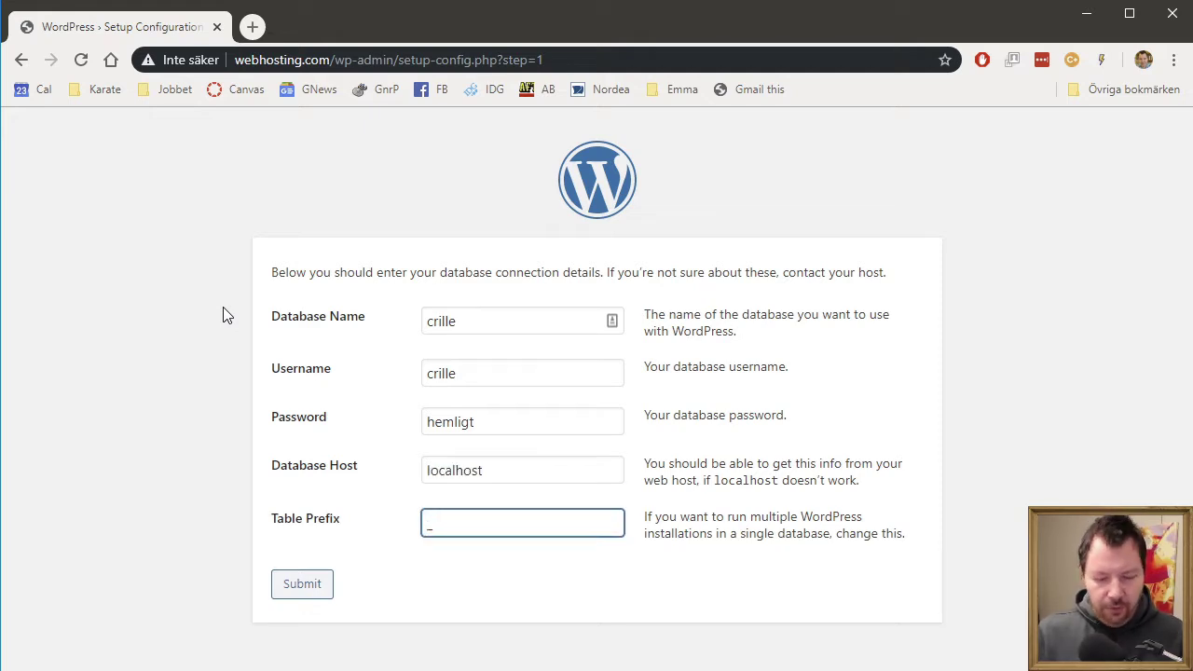
{"action": "type", "text": "webhosting"}
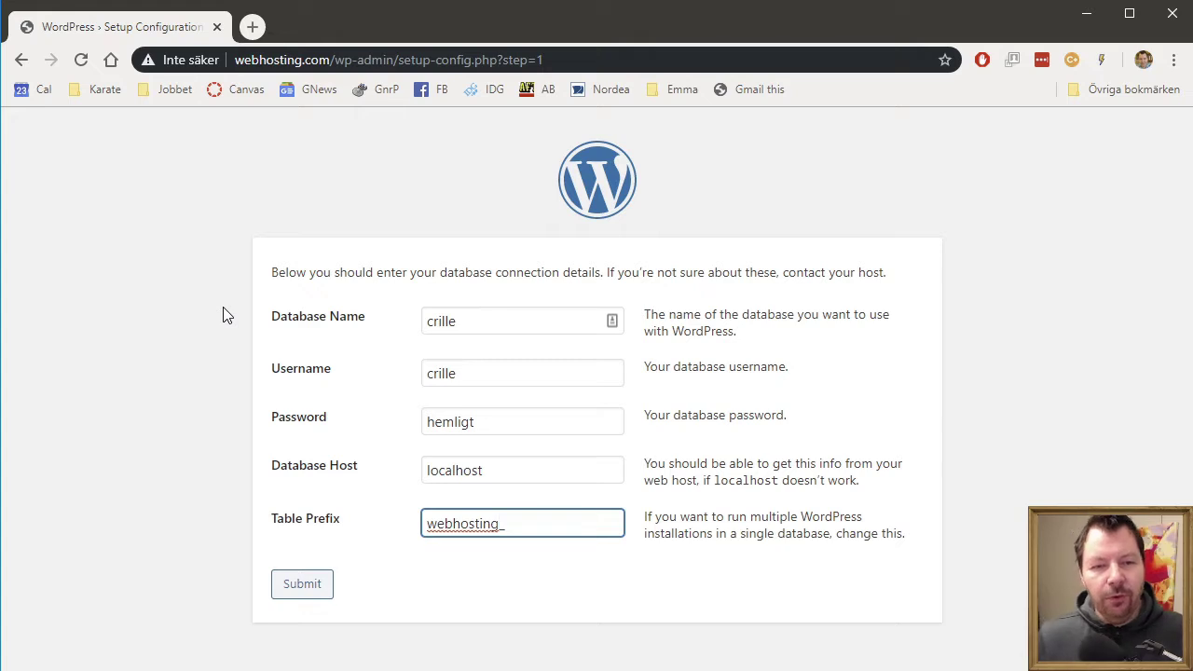
{"action": "left_click", "coordinate": [526, 479]}
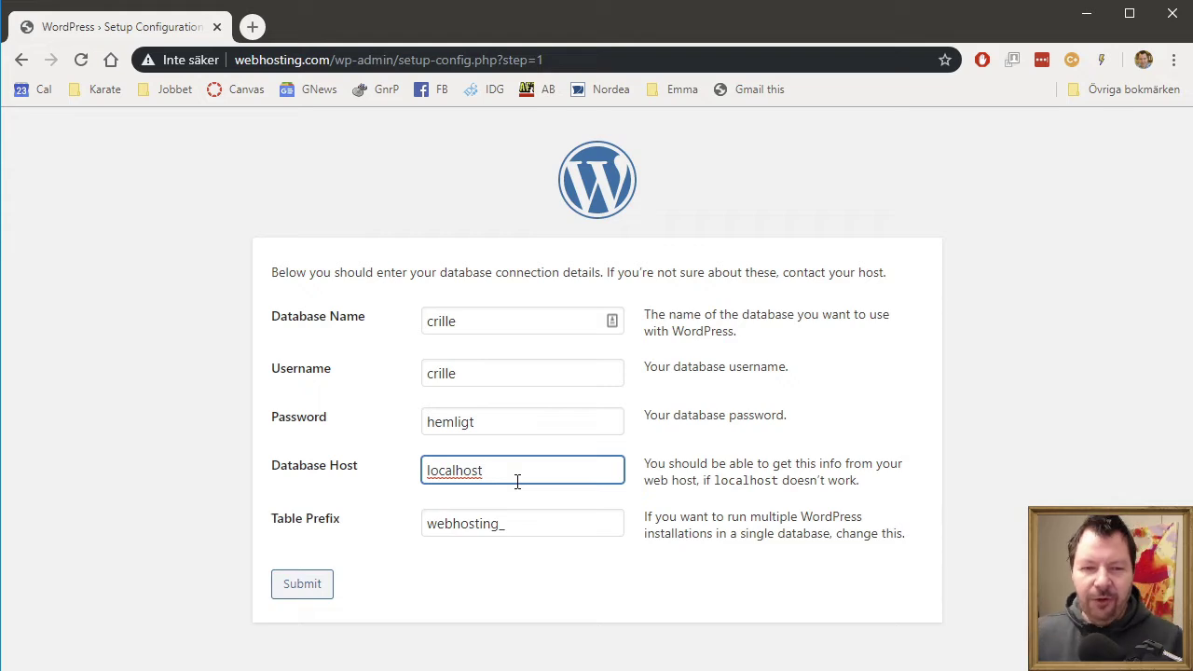
{"action": "left_click", "coordinate": [302, 593]}
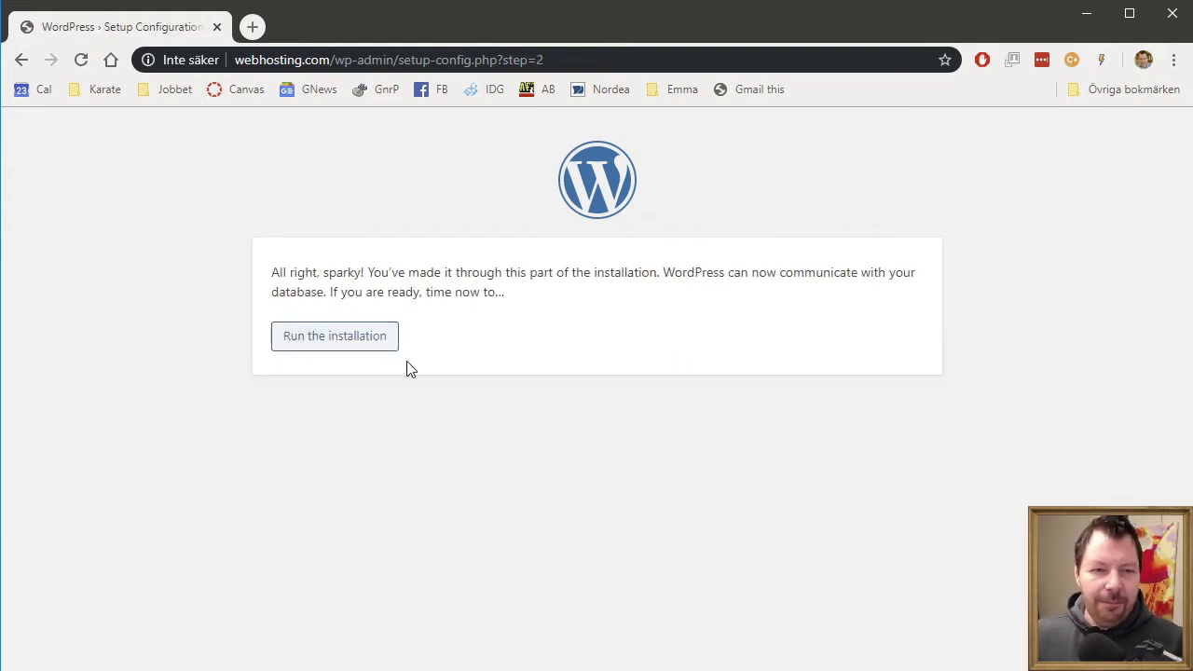
- Start the installation and enter site title Webhosting.com, the admin username and password
{"action": "left_click", "coordinate": [360, 356]}
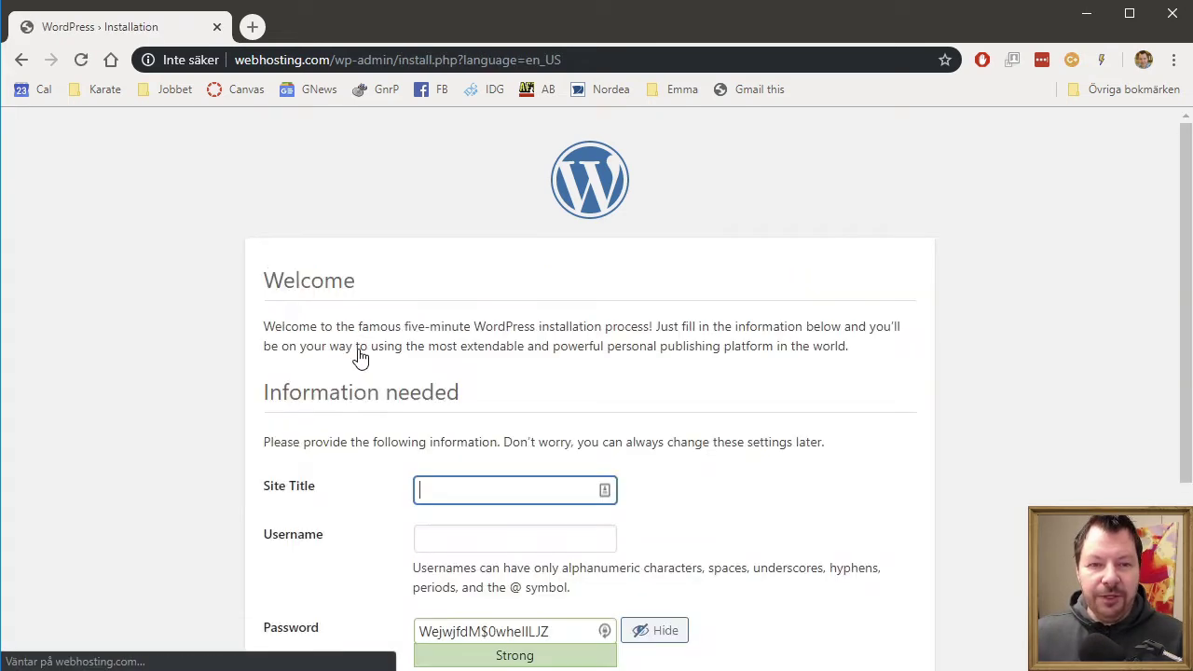
{"action": "scroll", "coordinate": [550, 470], "scroll_direction": "down", "scroll_amount": 1}
{"action": "scroll", "coordinate": [551, 471], "scroll_direction": "down", "scroll_amount": 1}
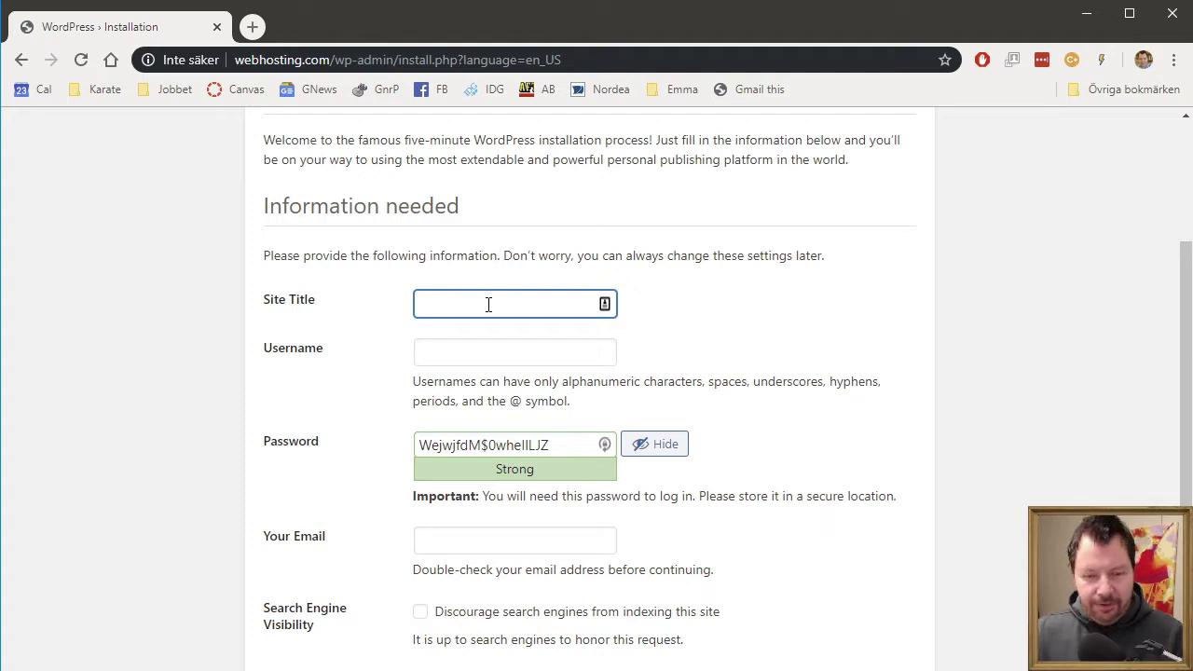
{"action": "type", "text": "Webhos"}
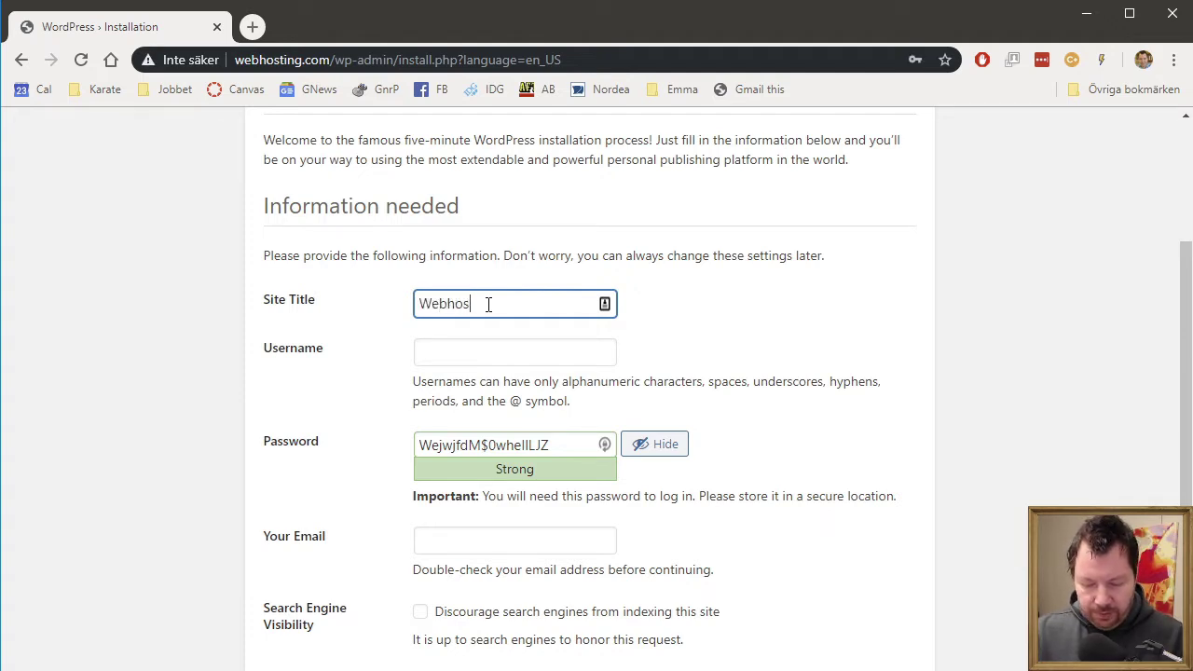
{"action": "type", "text": "tiong."}
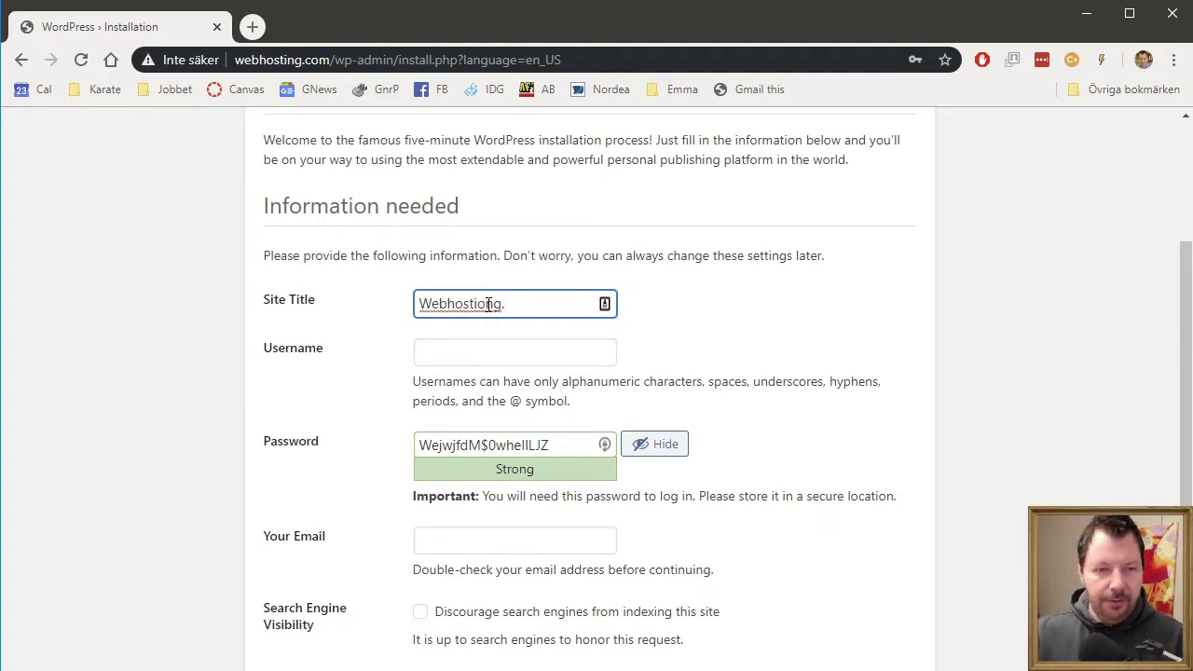
{"action": "type", "text": "vcom"}
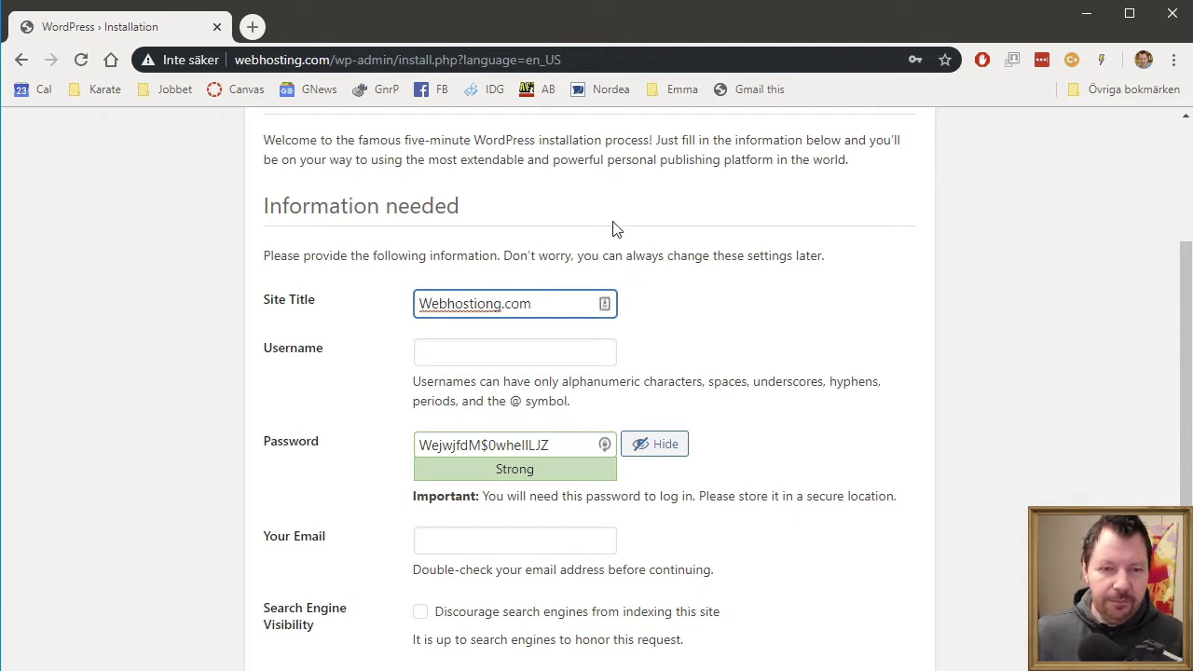
{"action": "key", "text": "Delete"}
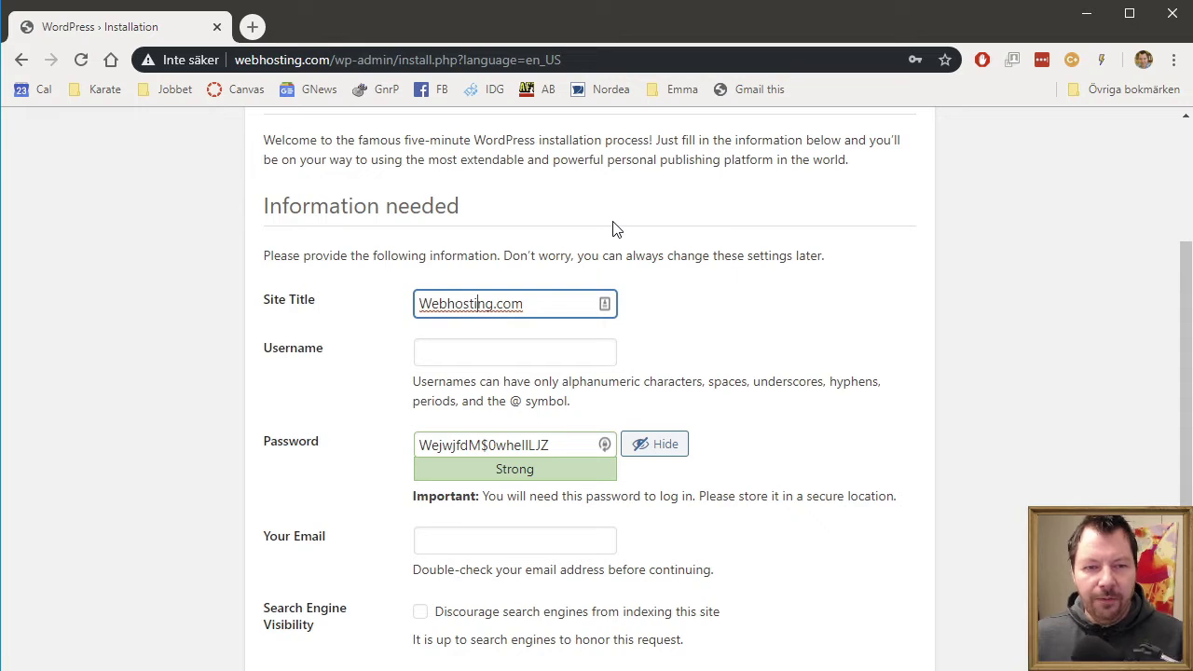
{"action": "key", "text": "Tab"}
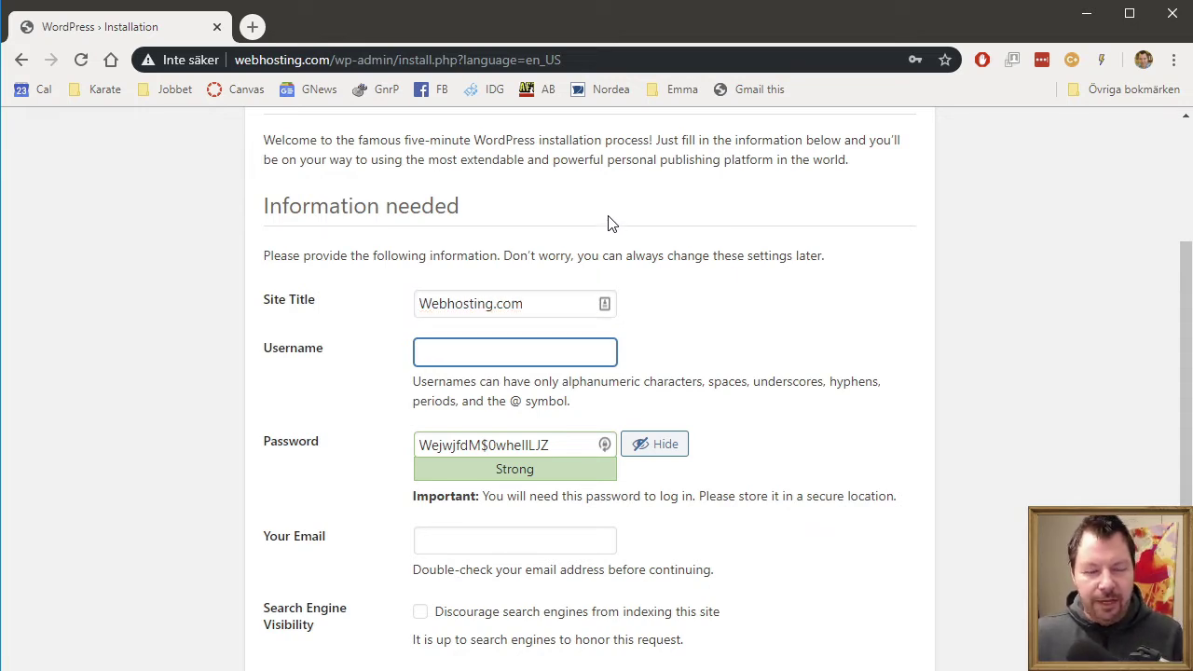
{"action": "type", "text": "cri"}
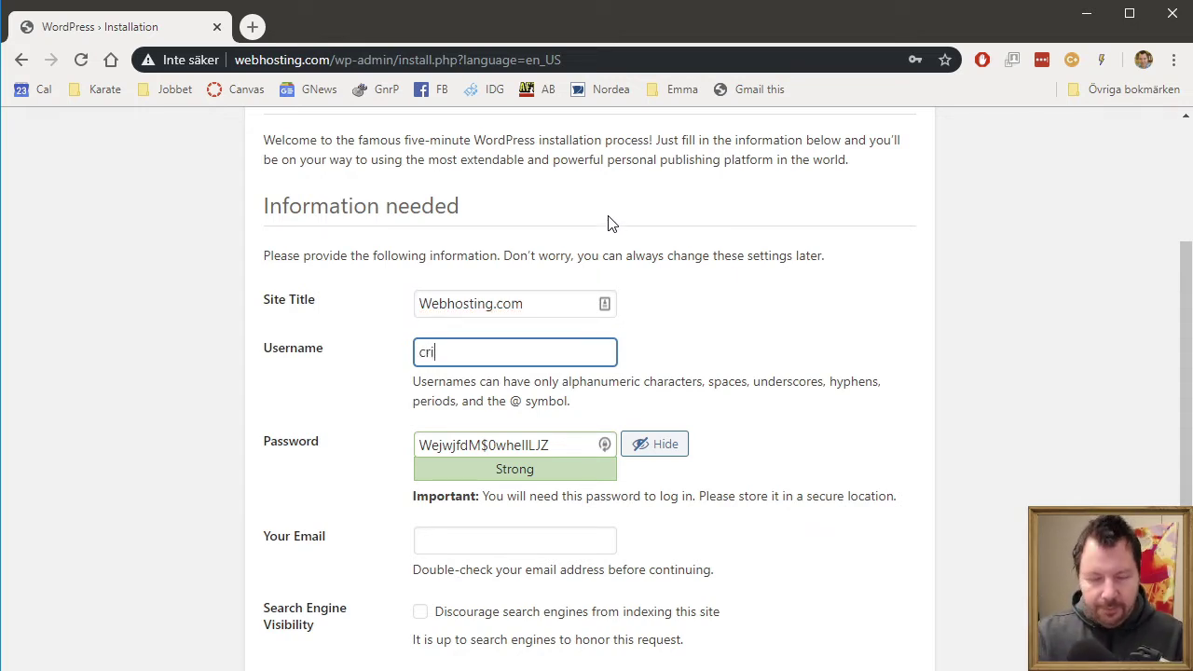
{"action": "type", "text": "lle"}
{"action": "key", "text": "Tab"}
{"action": "type", "text": "hemligt"}
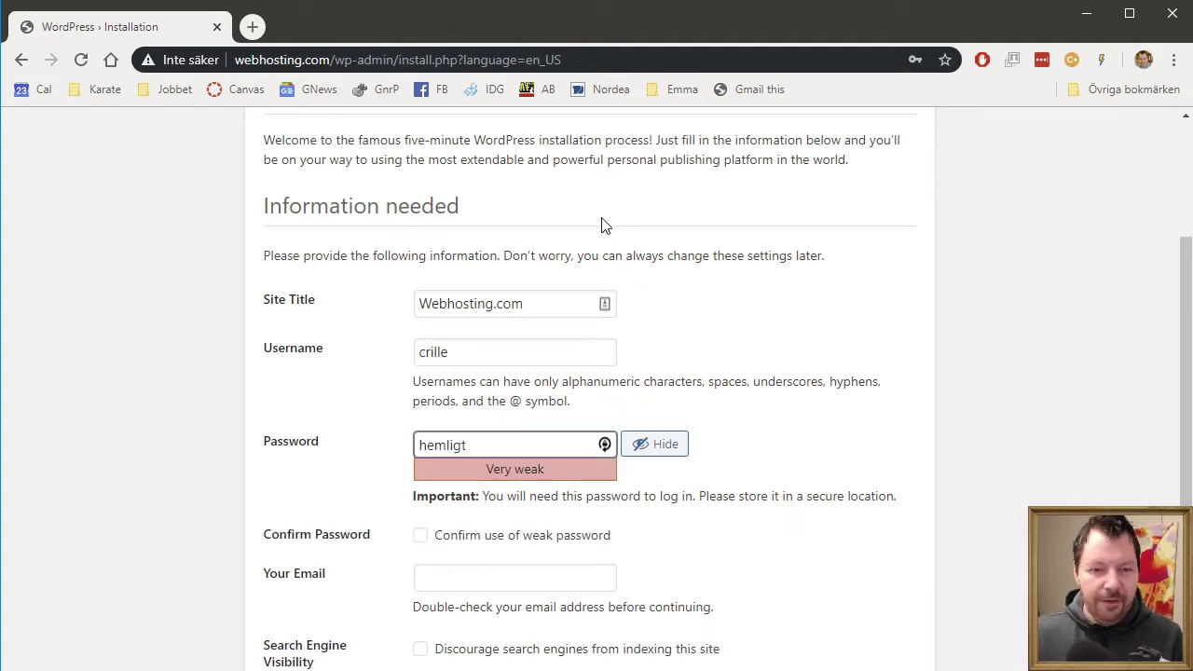
- Confirm the weak password, enter the admin e-mail, discourage search indexing, and install
{"action": "left_click", "coordinate": [508, 538]}
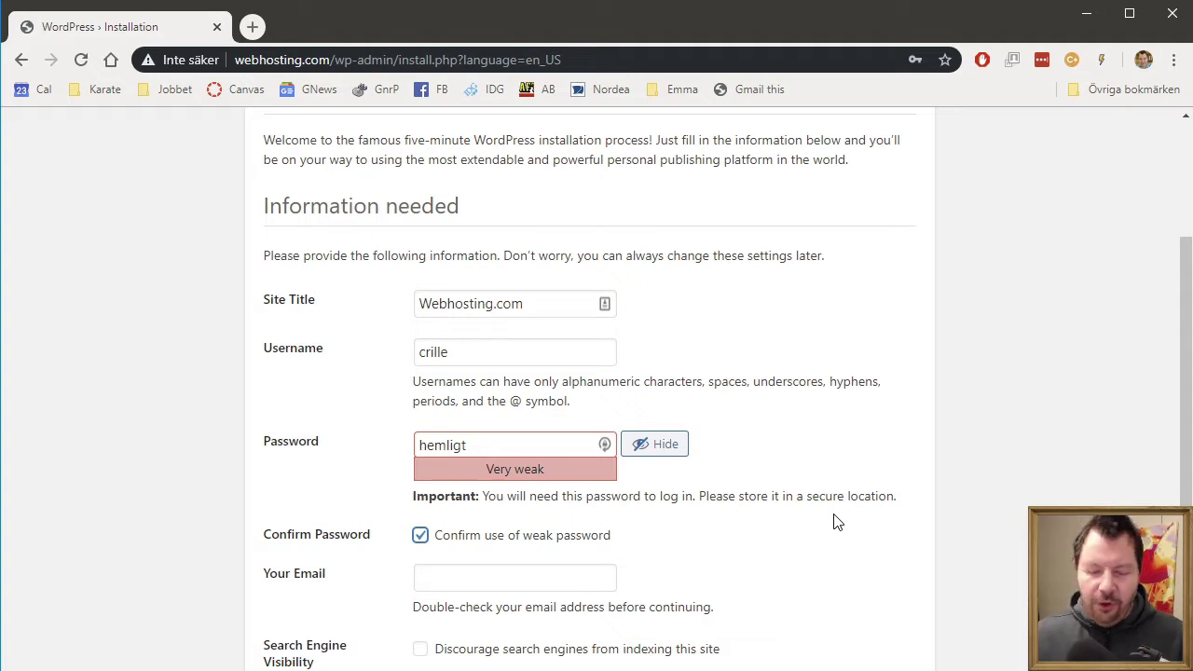
{"action": "scroll", "coordinate": [836, 522], "scroll_direction": "down", "scroll_amount": 2}
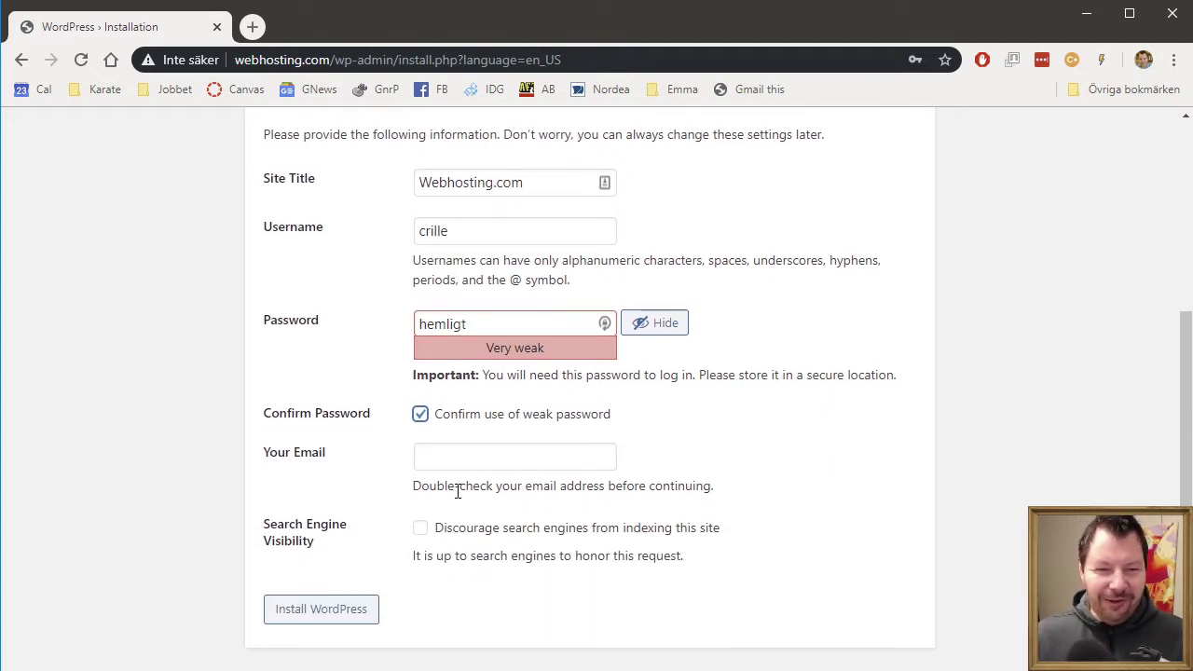
{"action": "left_click", "coordinate": [472, 463]}
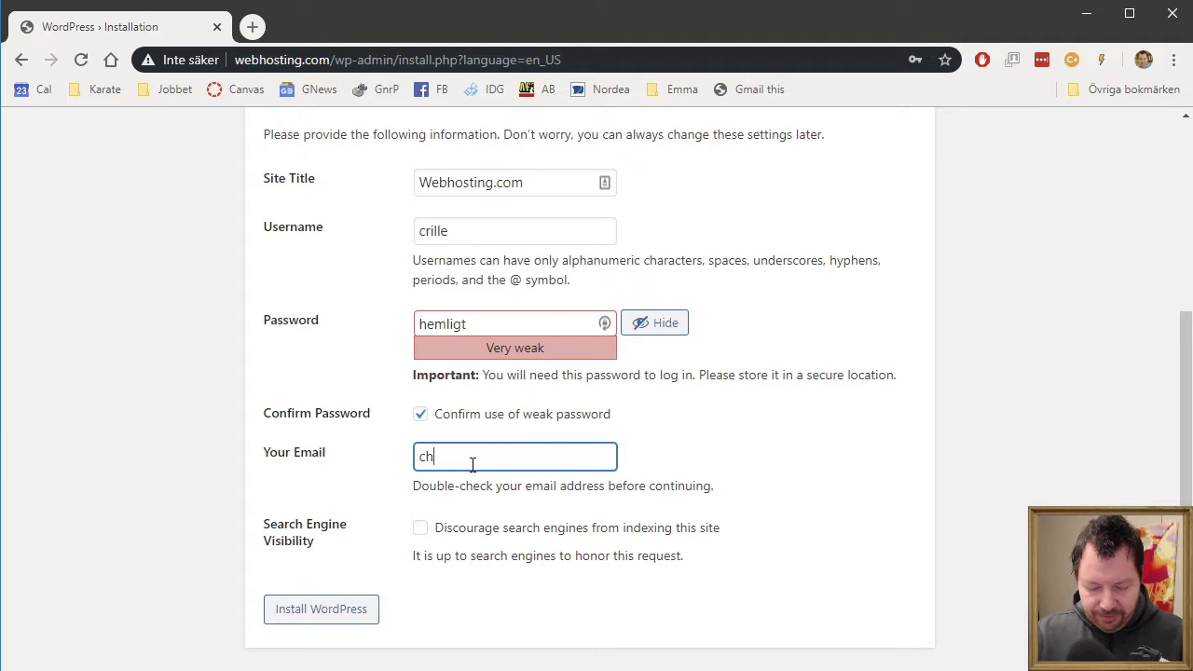
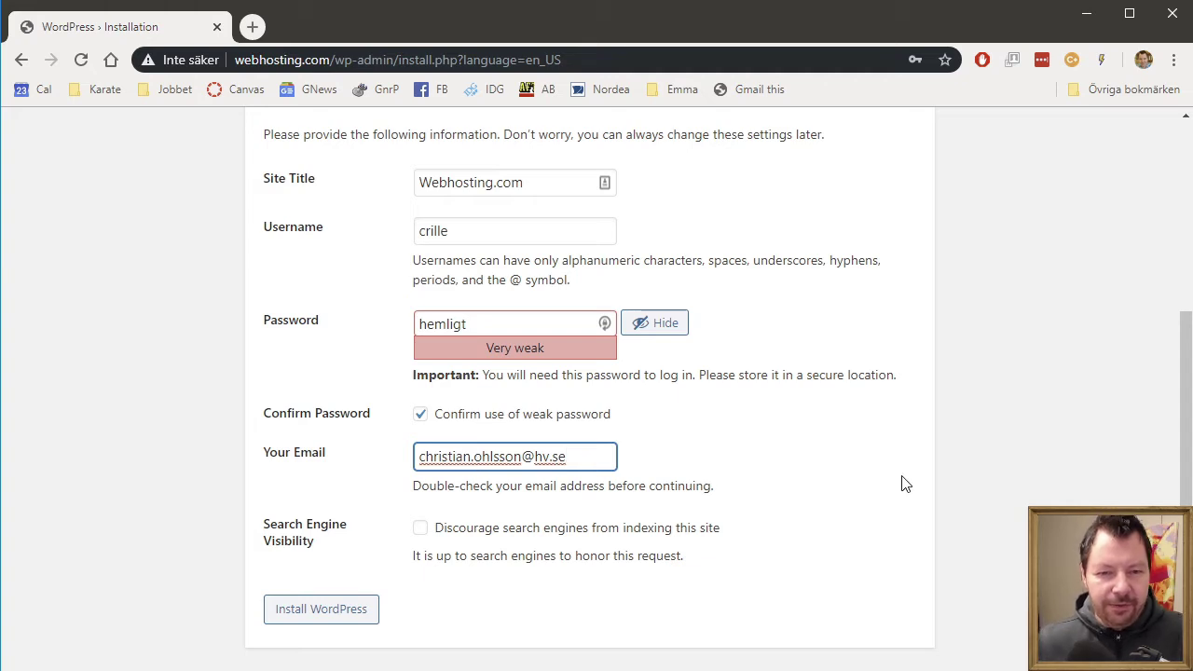
{"action": "left_click", "coordinate": [486, 529]}
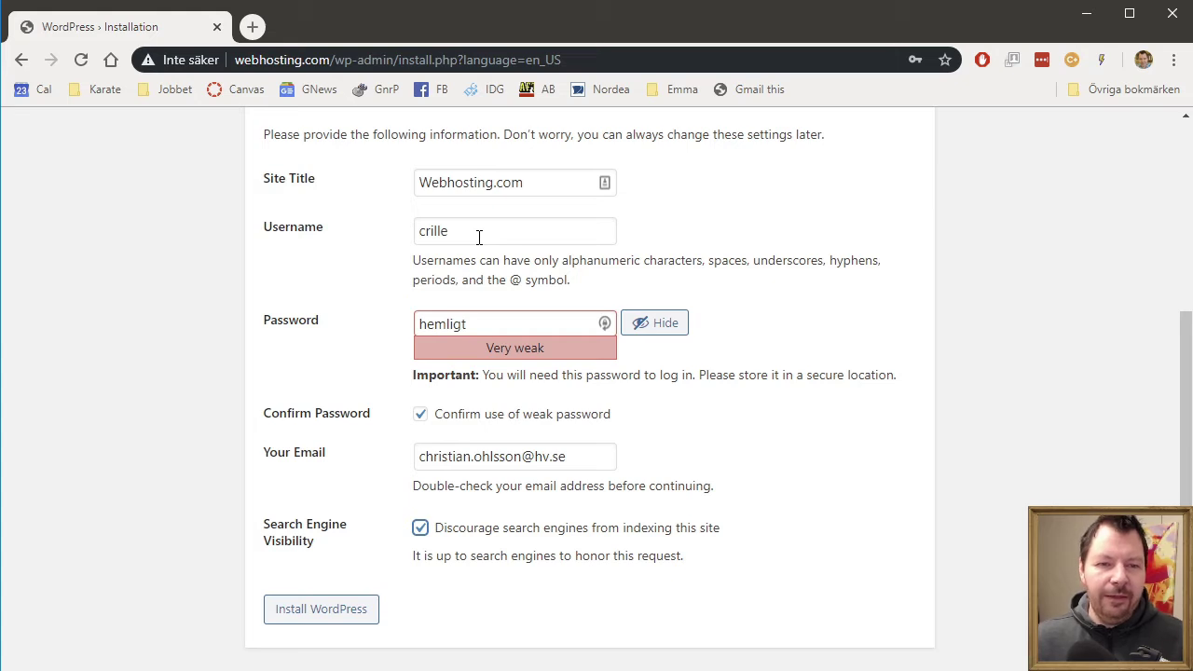
{"action": "left_click", "coordinate": [300, 620]}
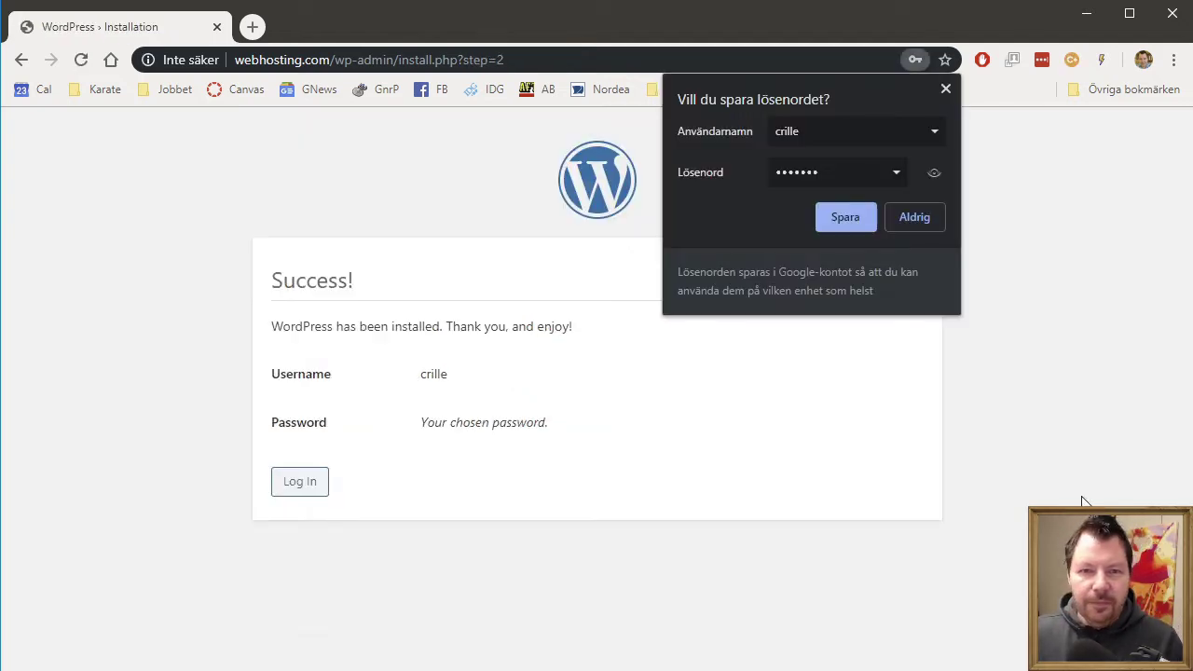
- Dismiss the save-password offer and attempt logging in with the admin credentials, which fails
{"action": "left_click", "coordinate": [946, 90]}
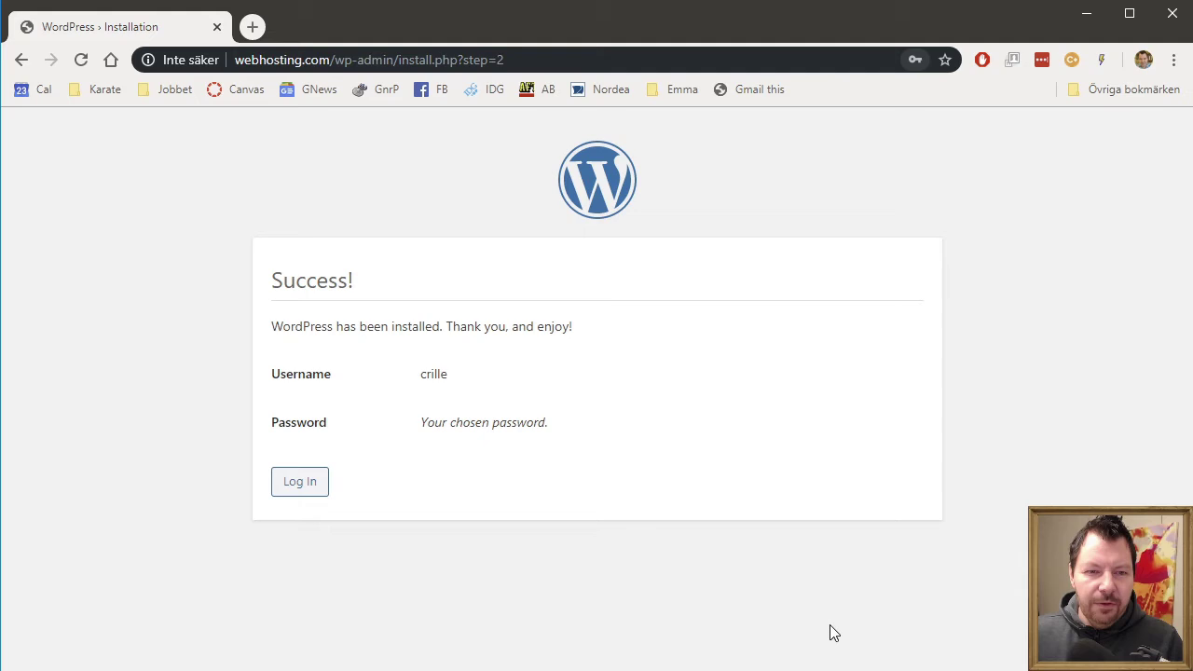
{"action": "left_click", "coordinate": [310, 486]}
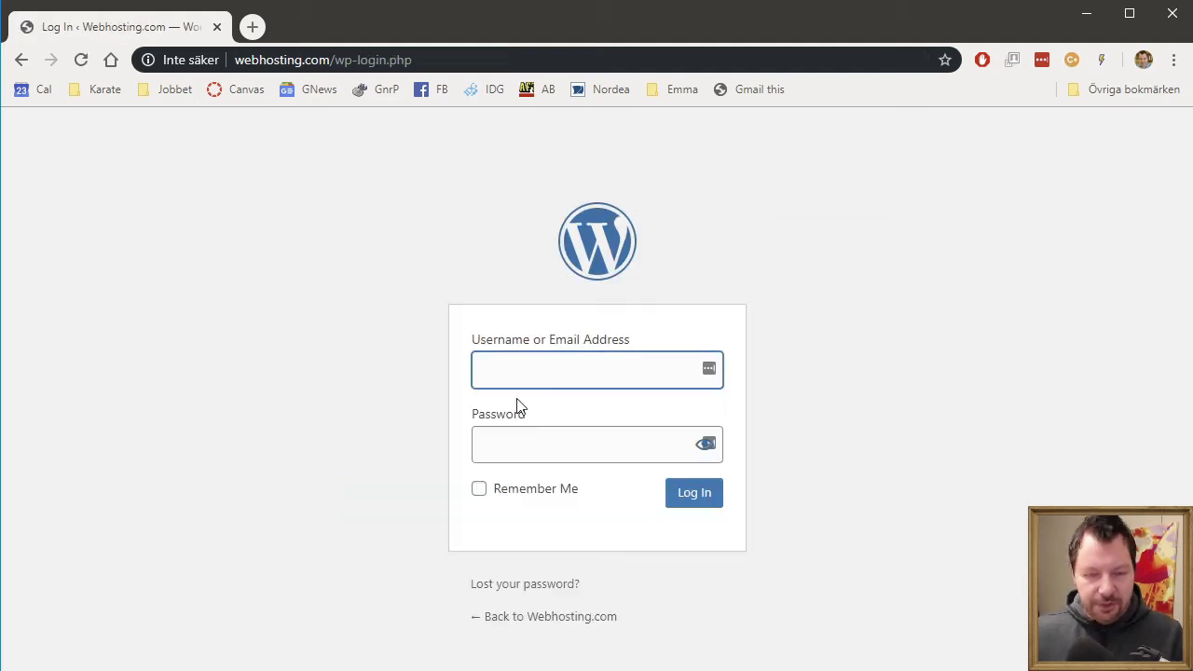
{"action": "type", "text": "crille"}
{"action": "key", "text": "Tab"}
{"action": "type", "text": "•"}
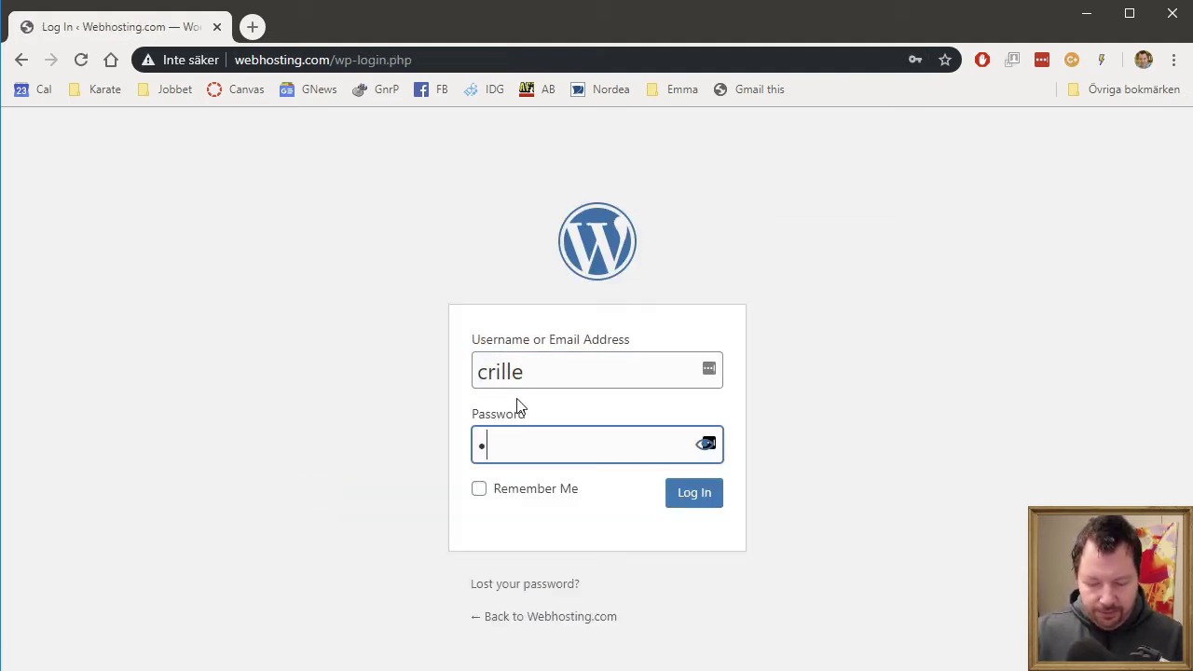
{"action": "type", "text": "••••••"}
{"action": "key", "text": "Return"}
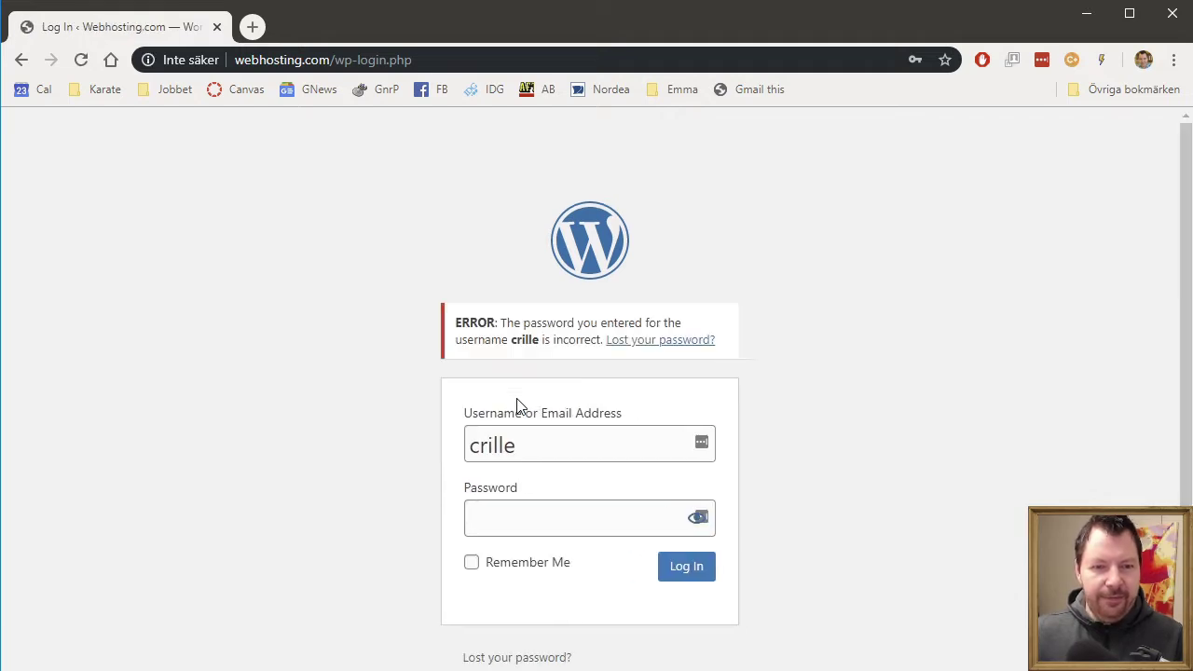
{"action": "type", "text": "•"}
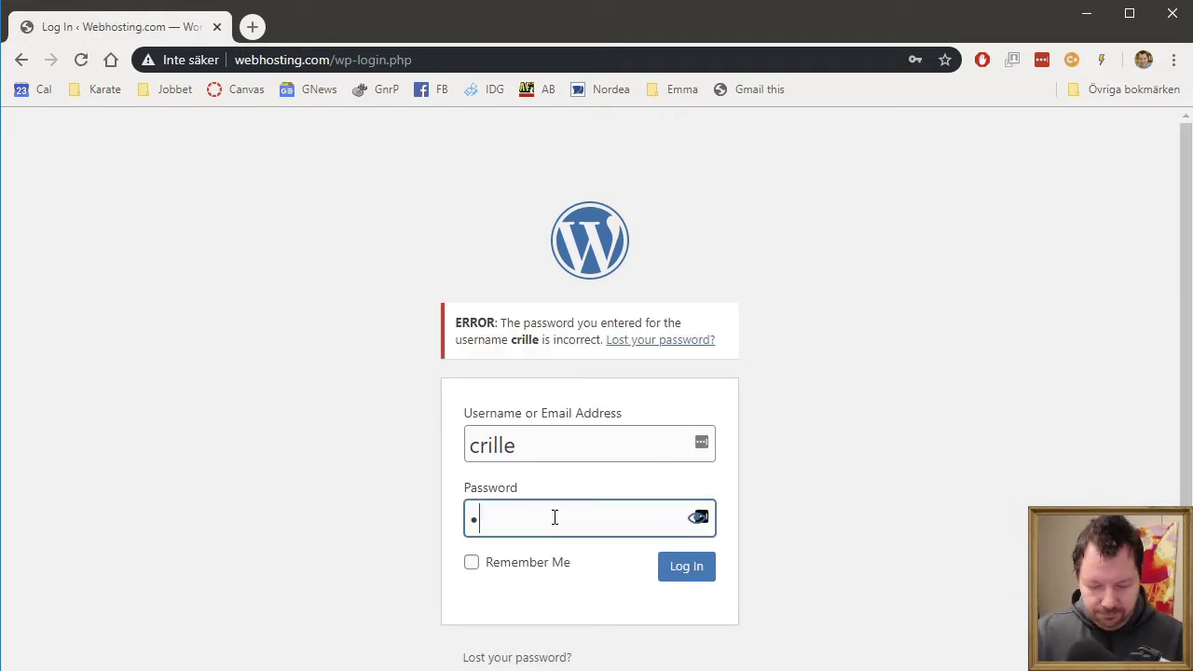
{"action": "type", "text": "••••••"}
{"action": "key", "text": "Return"}
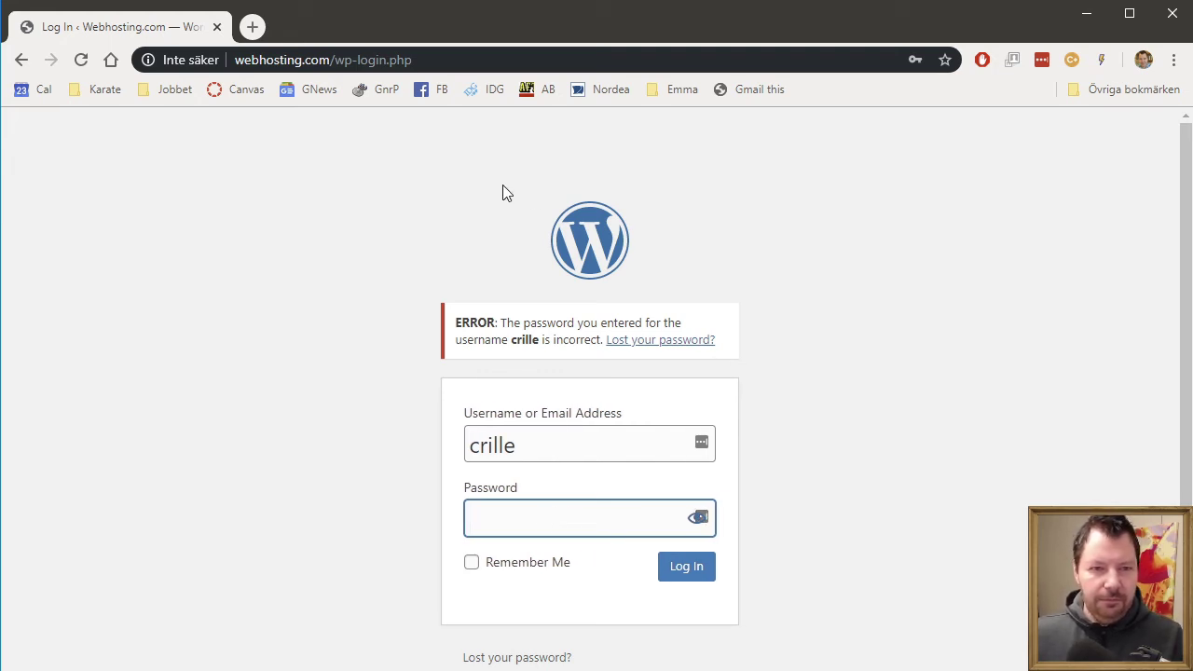
- Retype the username in lowercase with the password and log in to the Dashboard
{"action": "left_click", "coordinate": [565, 434]}
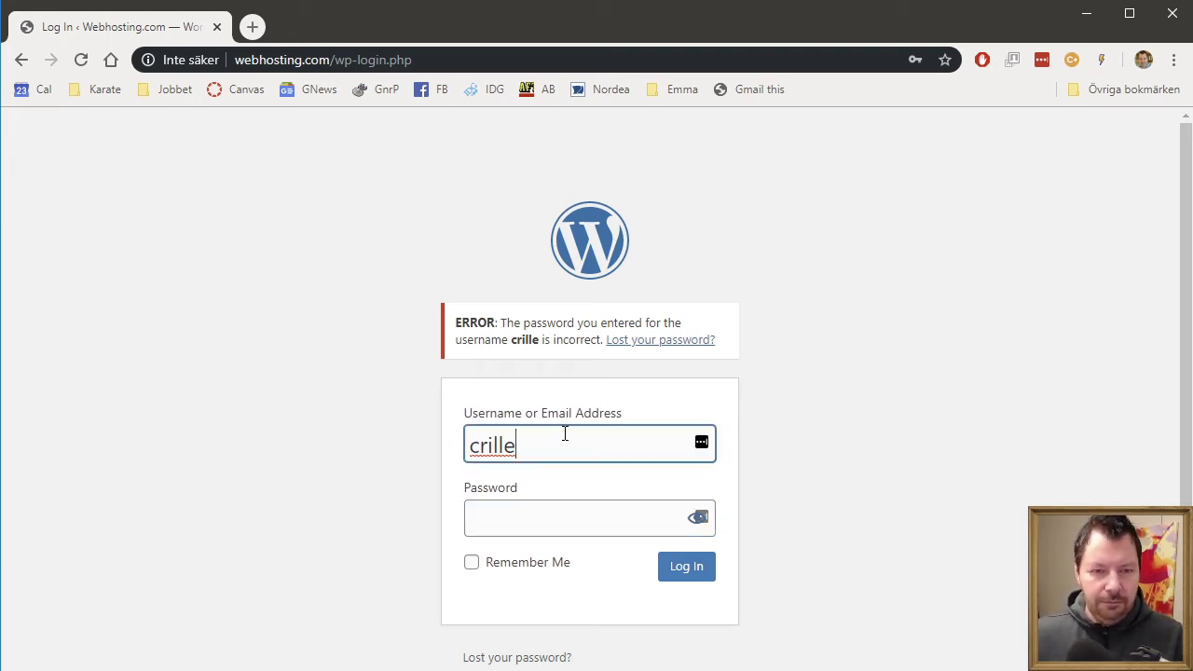
{"action": "key", "text": "ctrl+a"}
{"action": "type", "text": "CRILLE"}
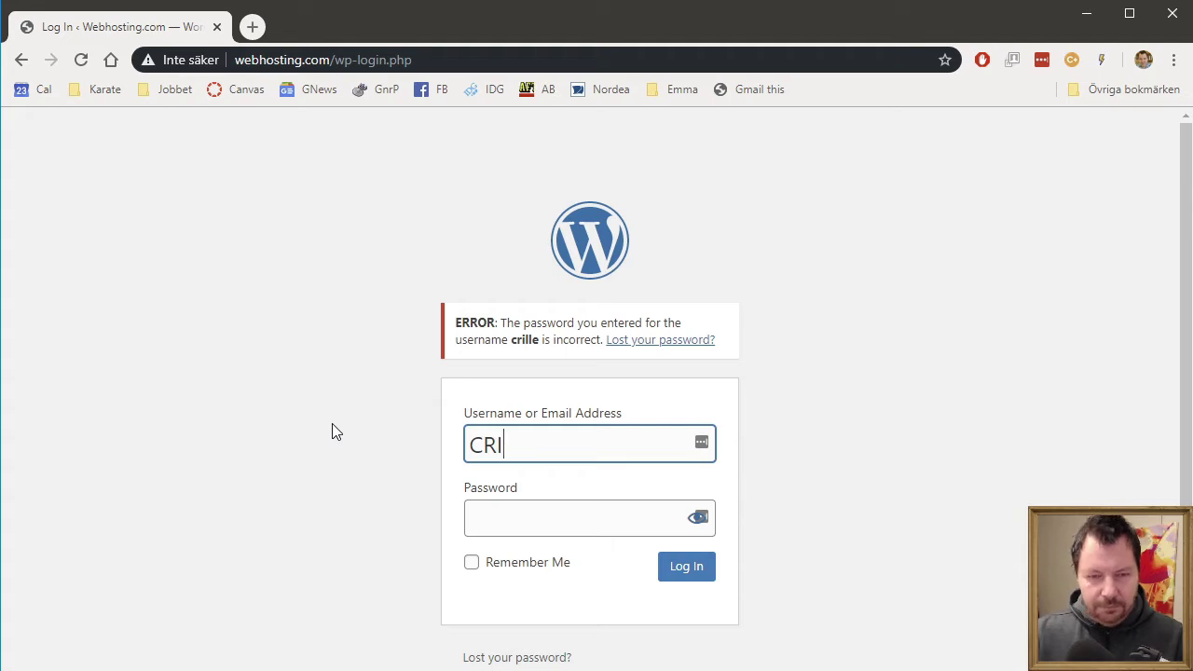
{"action": "key", "text": "BackSpace"}
{"action": "key", "text": "BackSpace"}
{"action": "key", "text": "BackSpace"}
{"action": "key", "text": "BackSpace"}
{"action": "key", "text": "BackSpace"}
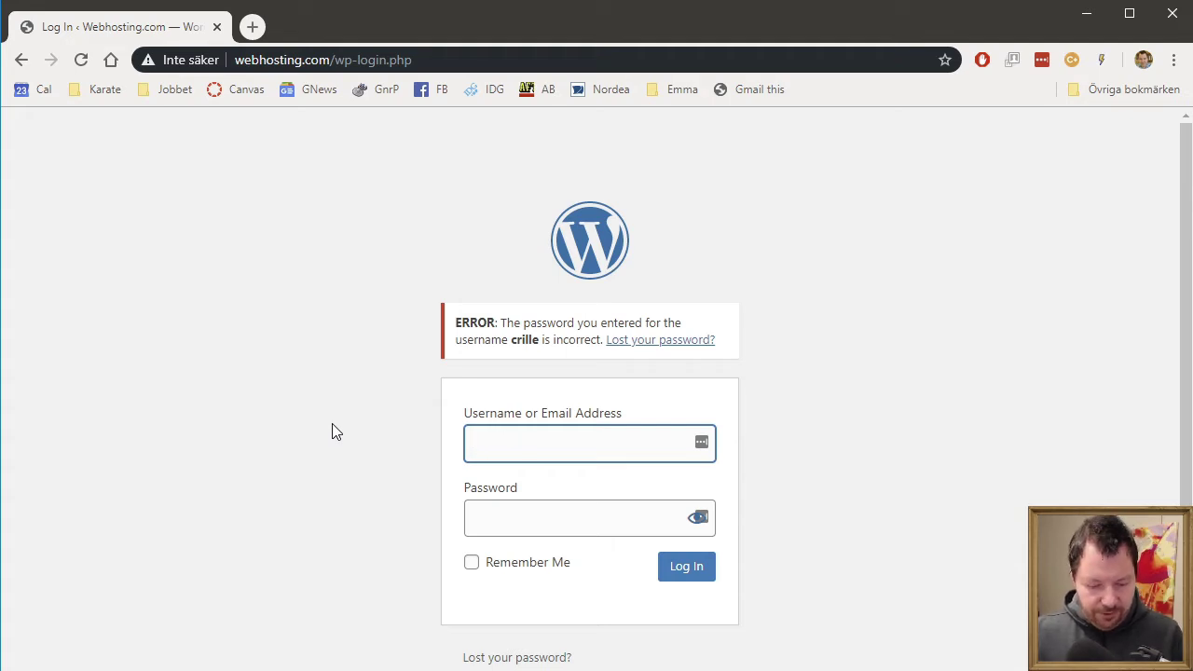
{"action": "type", "text": "crille"}
{"action": "key", "text": "Tab"}
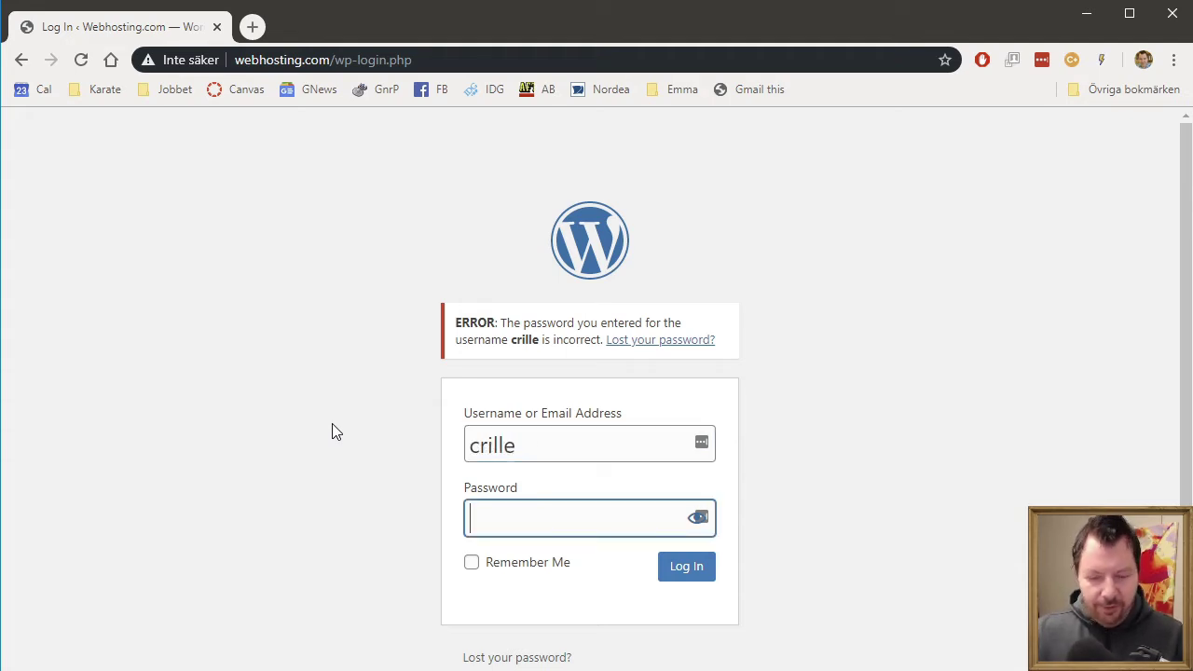
{"action": "type", "text": "*******"}
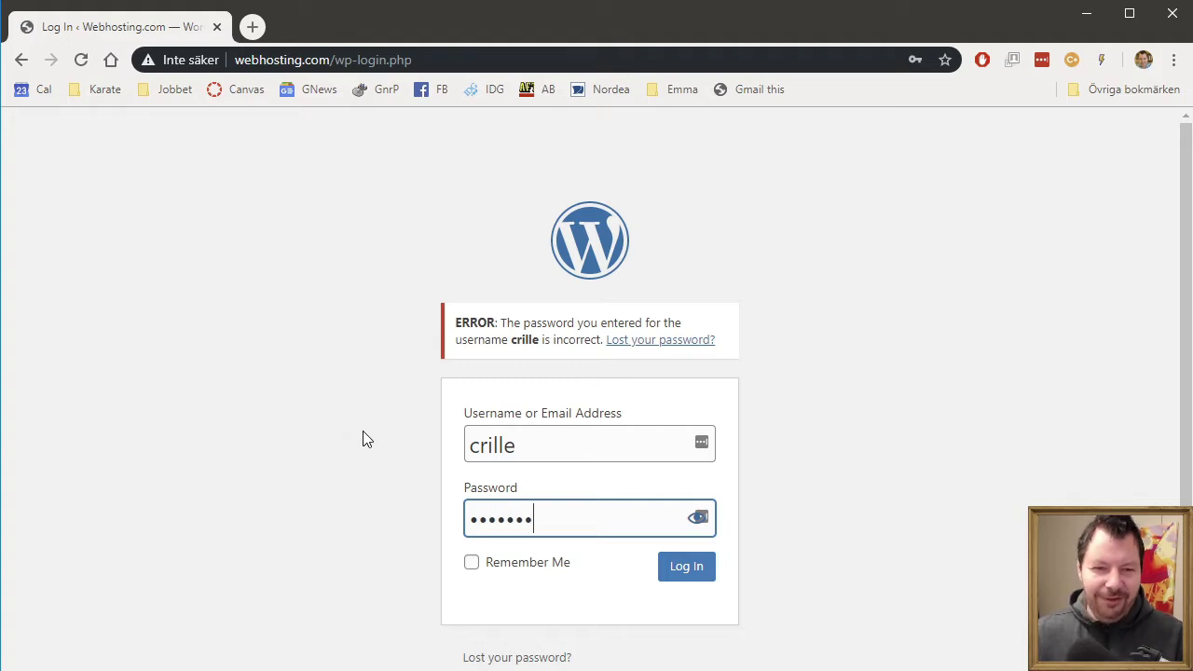
{"action": "left_click", "coordinate": [693, 577]}
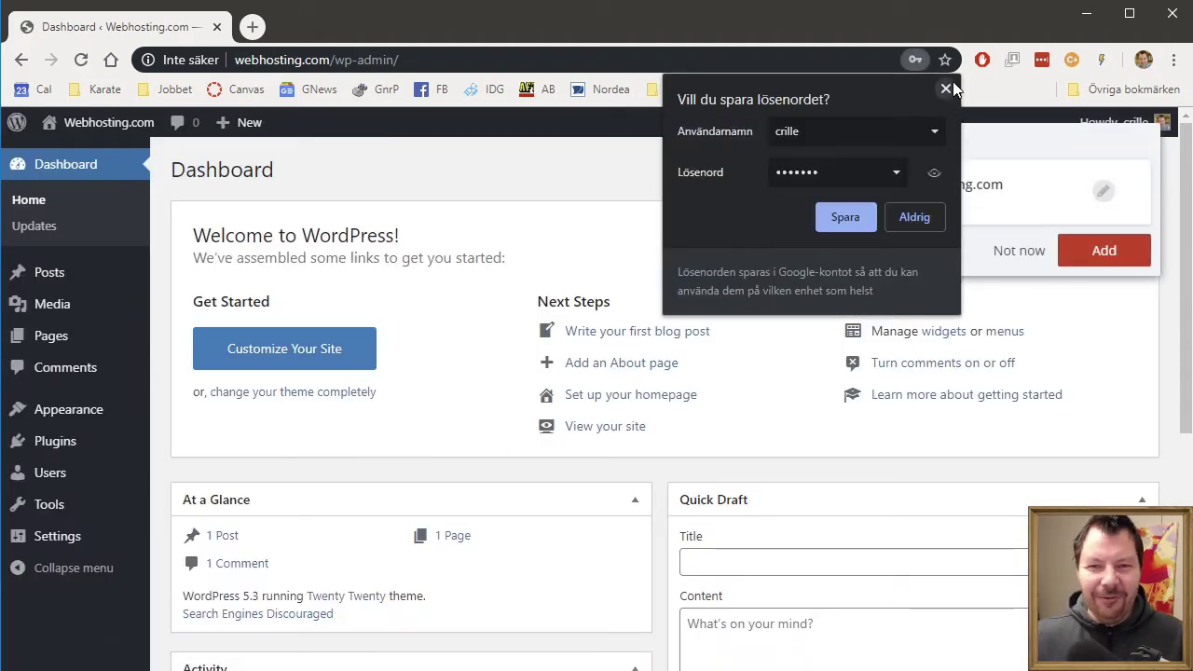
- Dismiss the save-password prompt and the Welcome to WordPress panel
{"action": "left_click", "coordinate": [946, 88]}
{"action": "left_click", "coordinate": [1019, 250]}
{"action": "left_click", "coordinate": [1130, 231]}
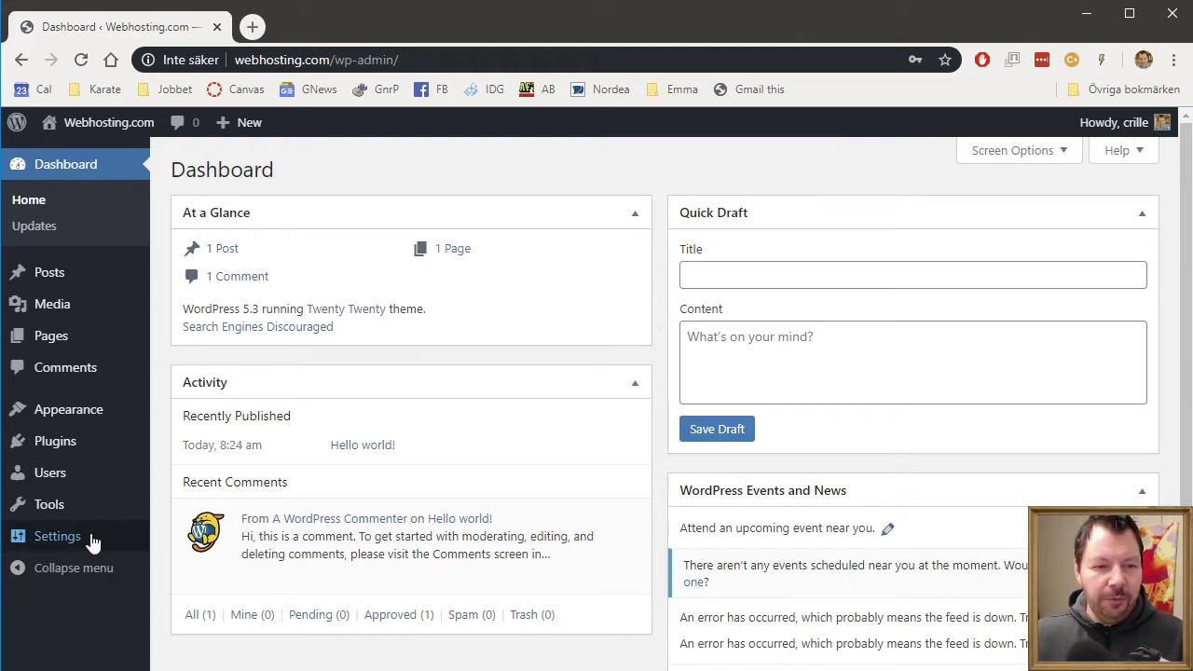
- Set the permalink structure to Month and name and save the change
{"action": "mouse_move", "coordinate": [91, 540]}
{"action": "left_click", "coordinate": [196, 590]}
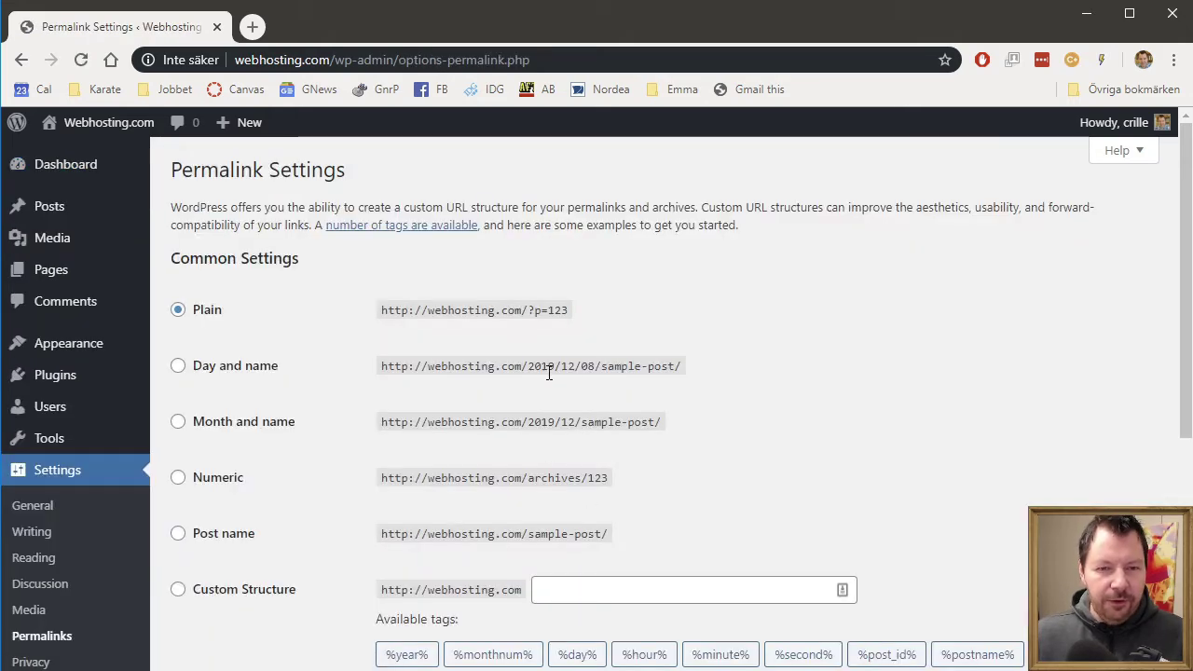
{"action": "left_click", "coordinate": [180, 425]}
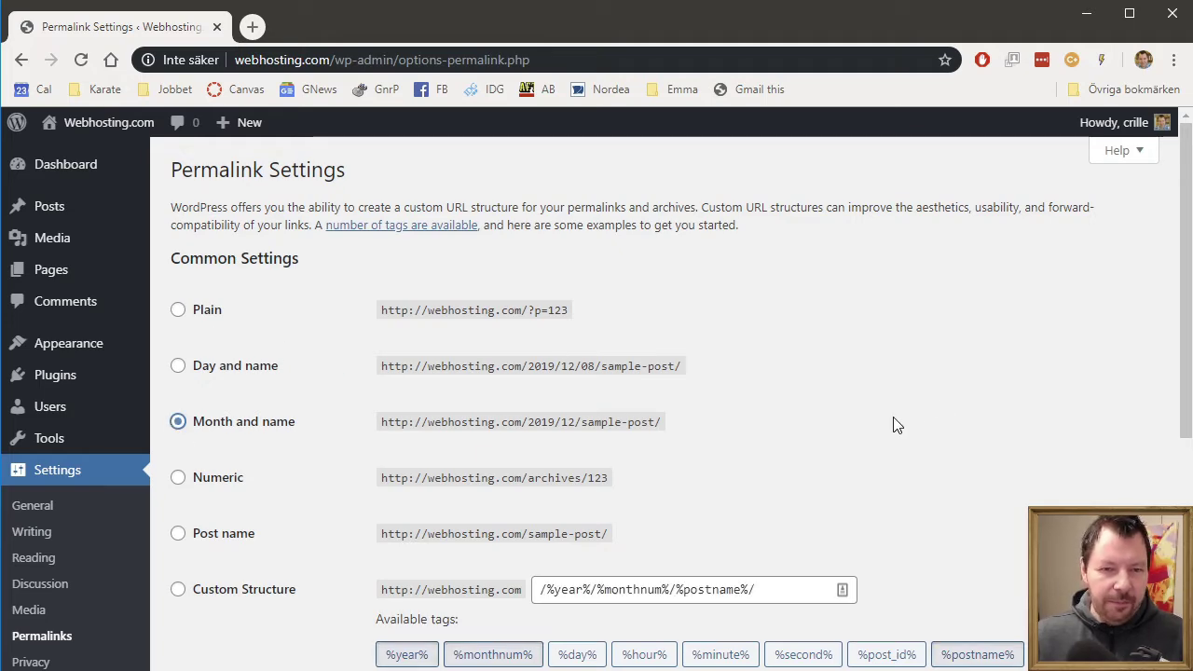
{"action": "scroll", "coordinate": [895, 420], "scroll_direction": "down", "scroll_amount": 4}
{"action": "left_click", "coordinate": [232, 580]}
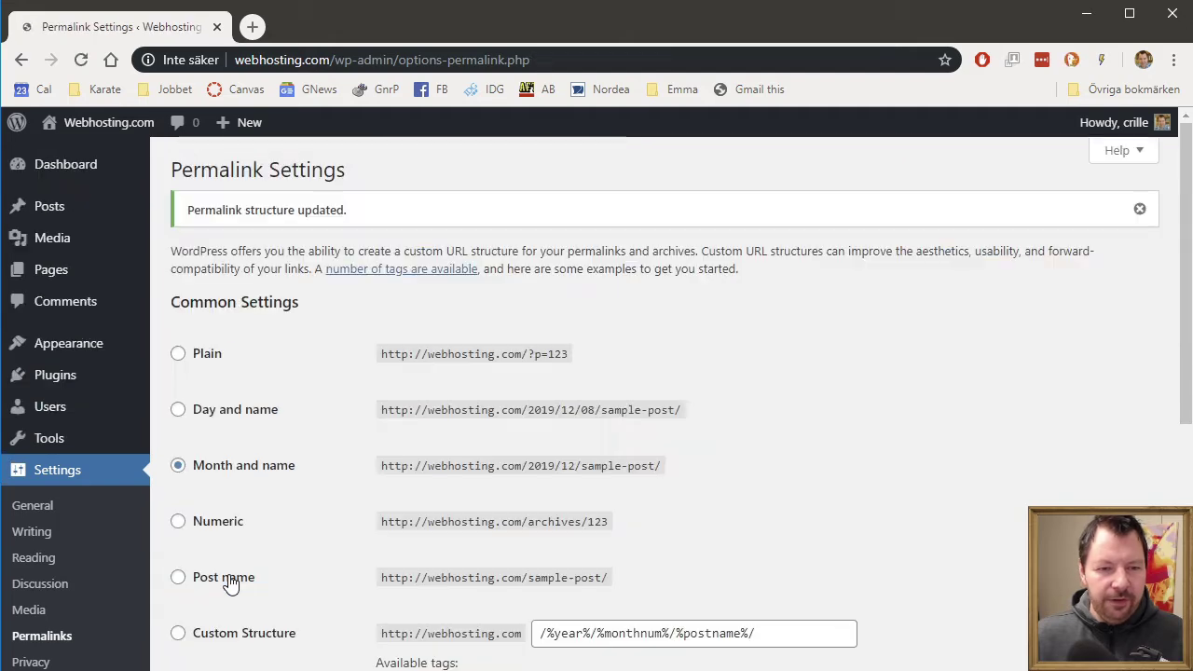
- View the public front page with the Hello world! post, then return to the webhosting.com folder
{"action": "mouse_move", "coordinate": [80, 122]}
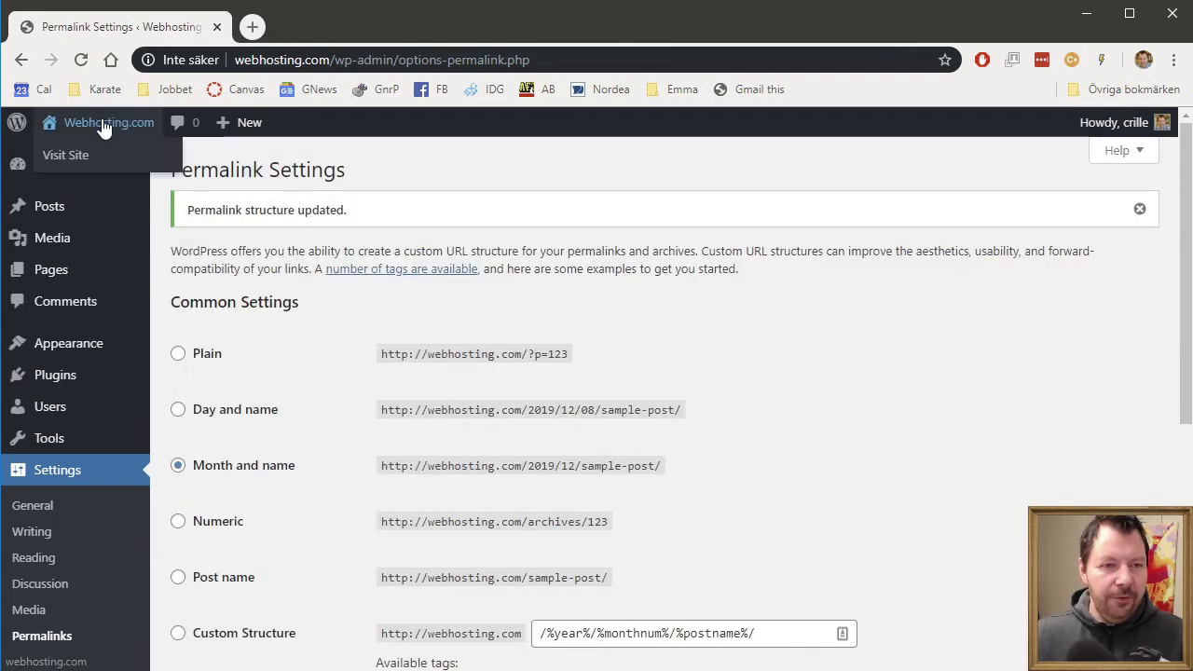
{"action": "left_click", "coordinate": [83, 155]}
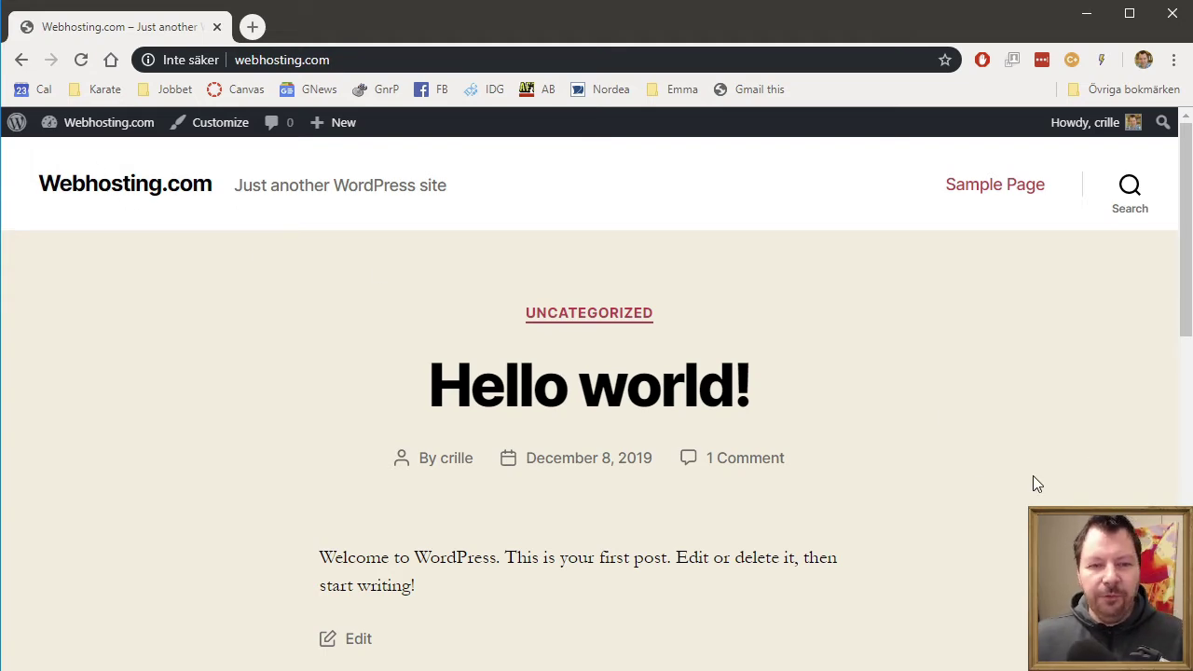
{"action": "scroll", "coordinate": [1032, 482], "scroll_direction": "down", "scroll_amount": 10}
{"action": "scroll", "coordinate": [1033, 484], "scroll_direction": "up", "scroll_amount": 15}
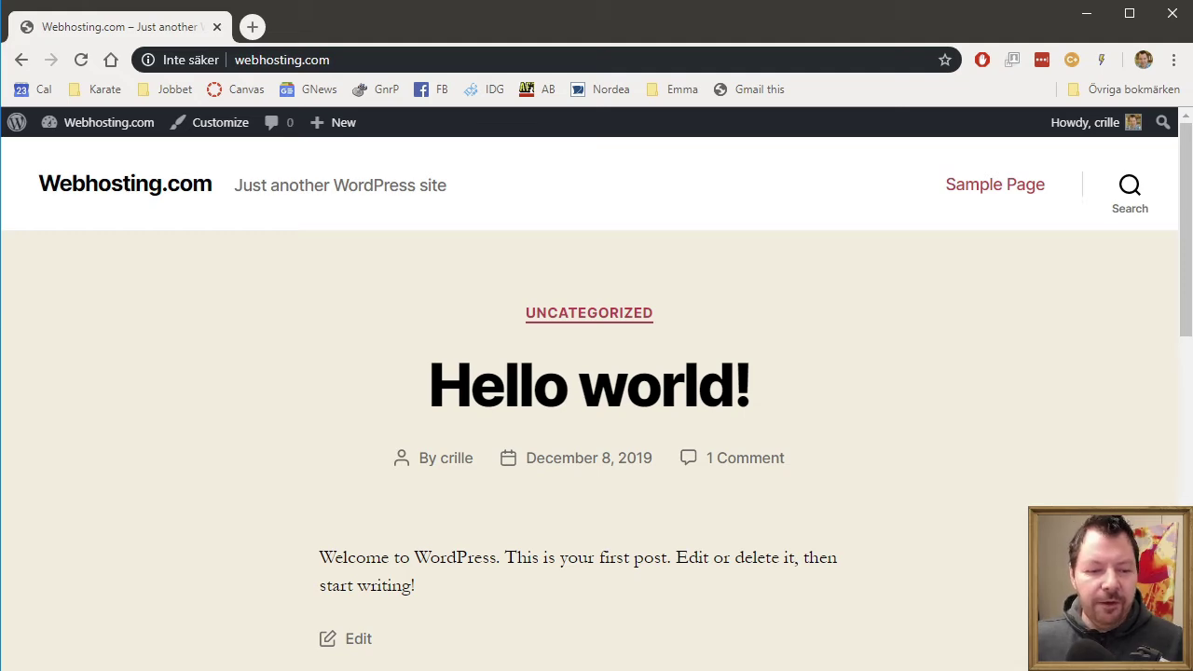
{"action": "key", "text": "alt+Tab"}
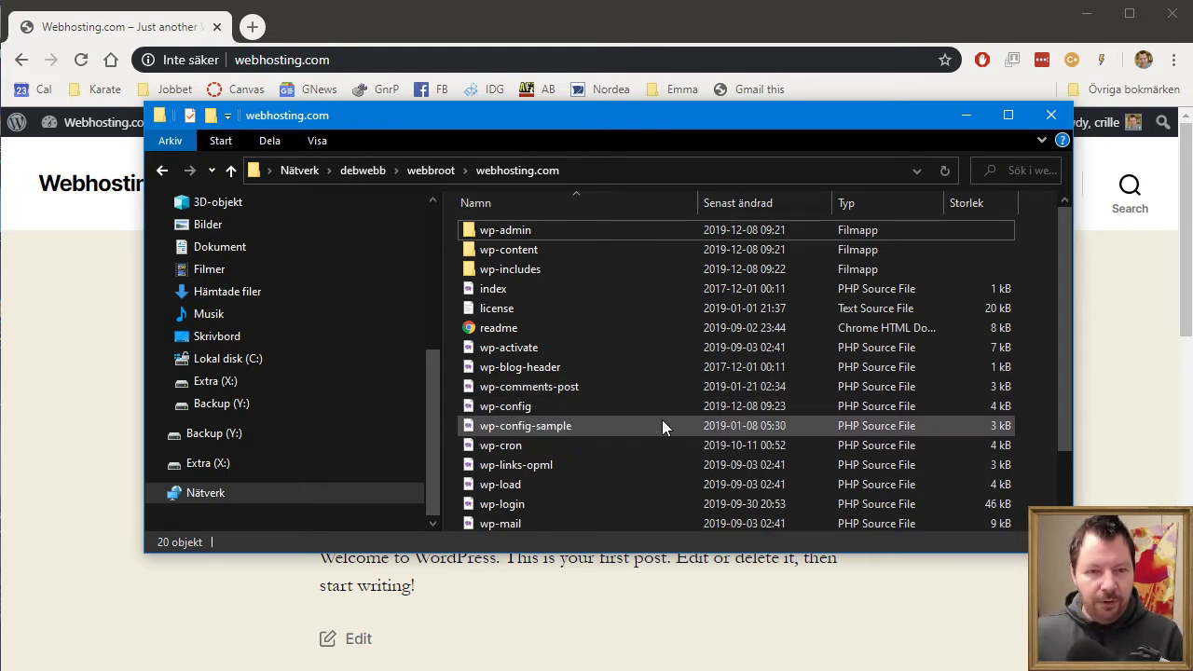
- Delete wp-config-sample from the webhosting.com folder
{"action": "left_click", "coordinate": [579, 430]}
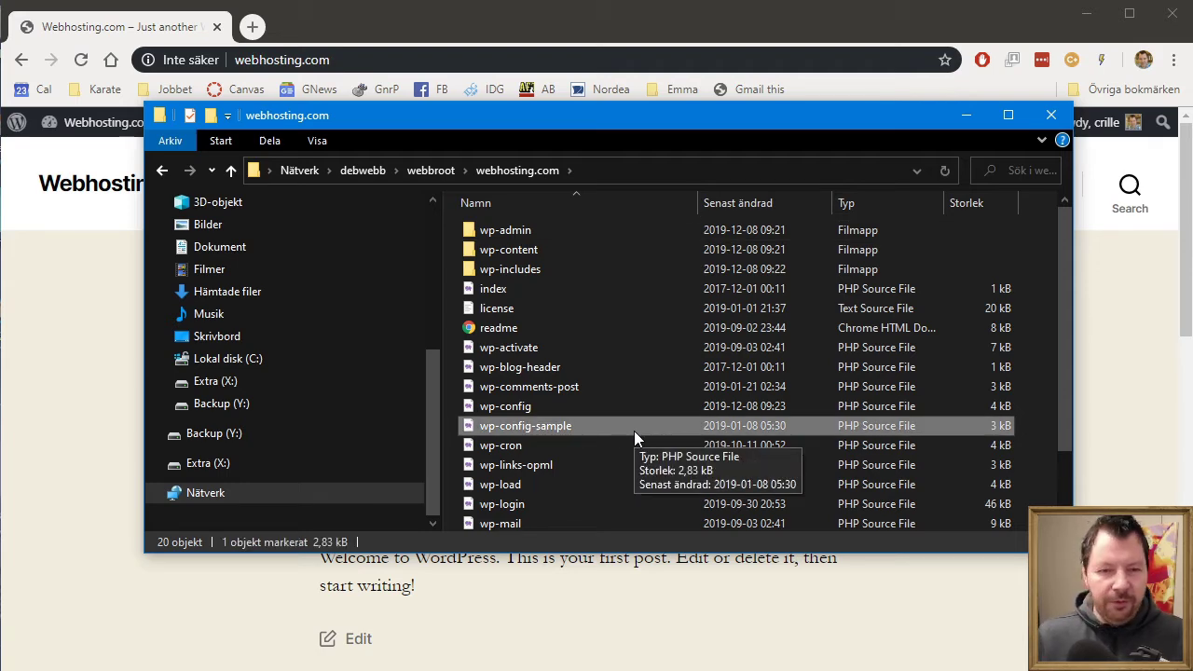
{"action": "key", "text": "Delete"}
{"action": "key", "text": "Return"}
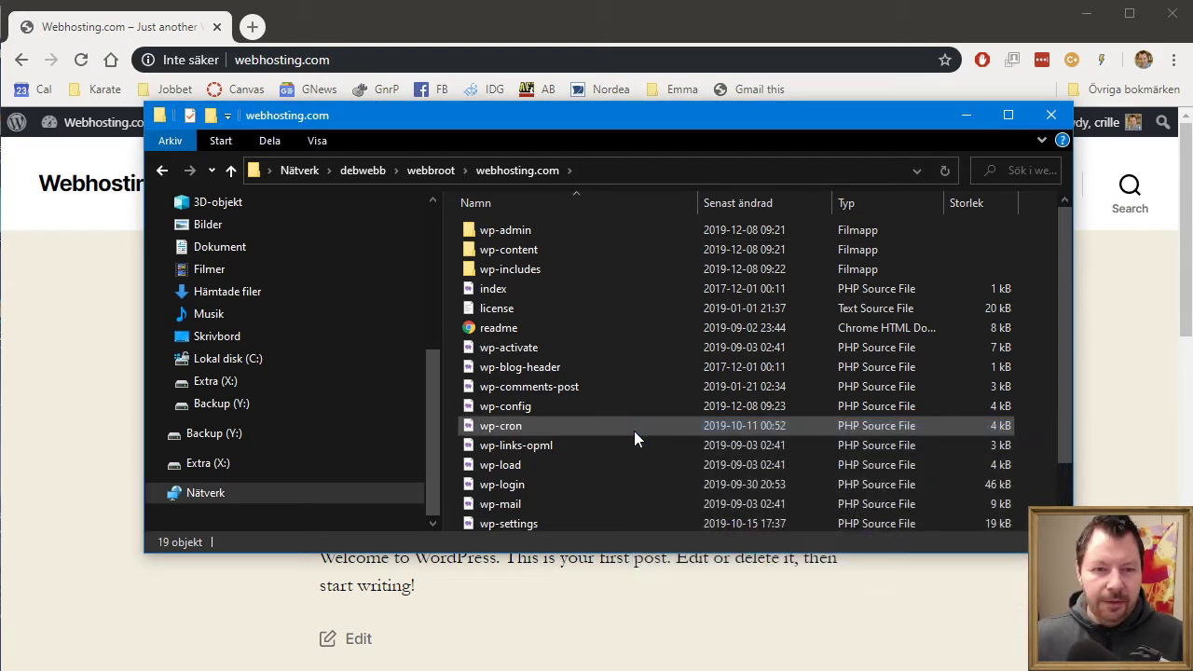
- Open wp-config in Visual Studio Code
{"action": "left_click", "coordinate": [528, 405]}
{"action": "right_click", "coordinate": [527, 405]}
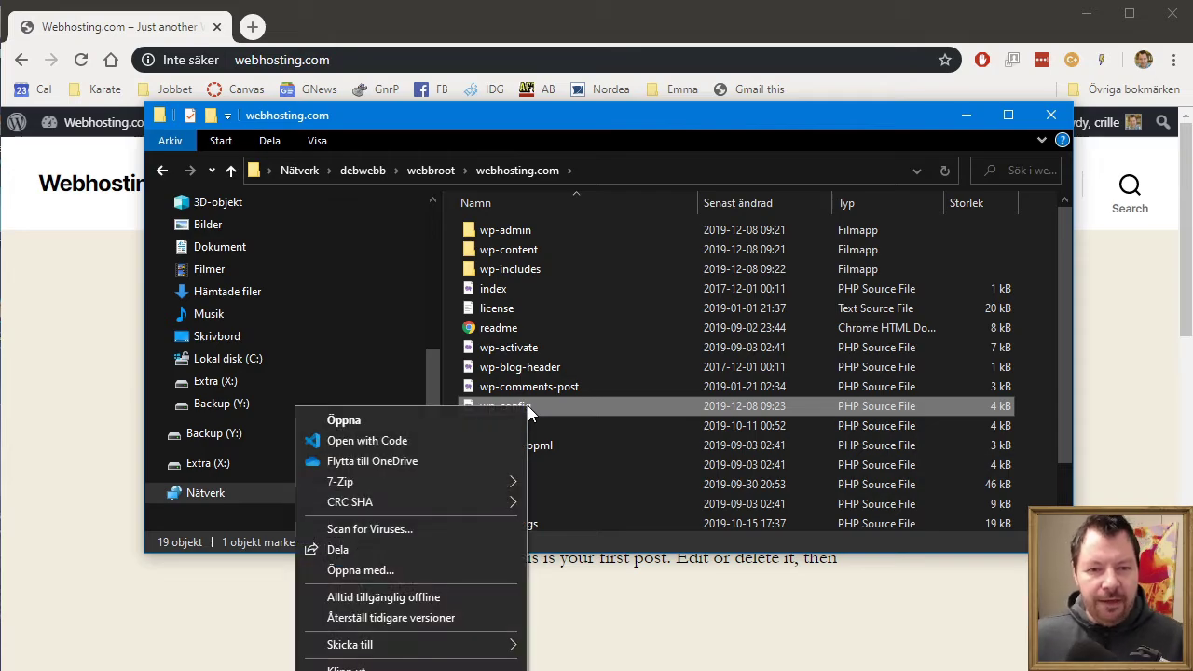
{"action": "left_click", "coordinate": [471, 434]}
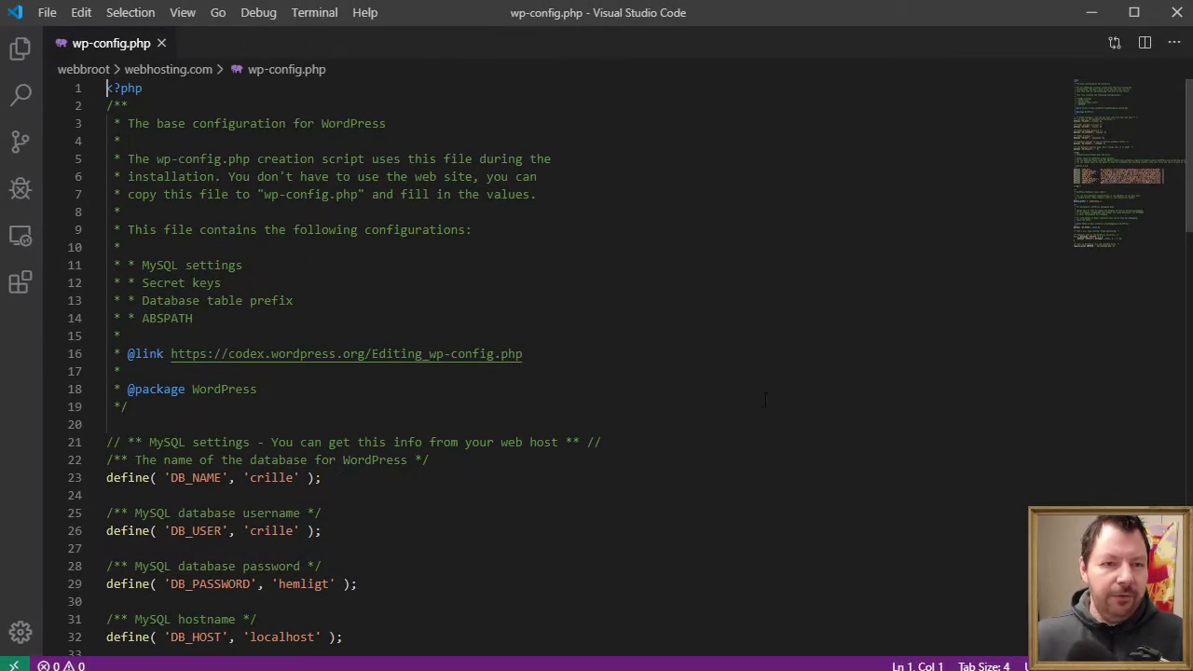
- Insert define('WP_ALLOW_MULTISITE', true); below WP_DEBUG, save wp-config.php, and return to Chrome
{"action": "scroll", "coordinate": [723, 406], "scroll_direction": "down", "scroll_amount": 11}
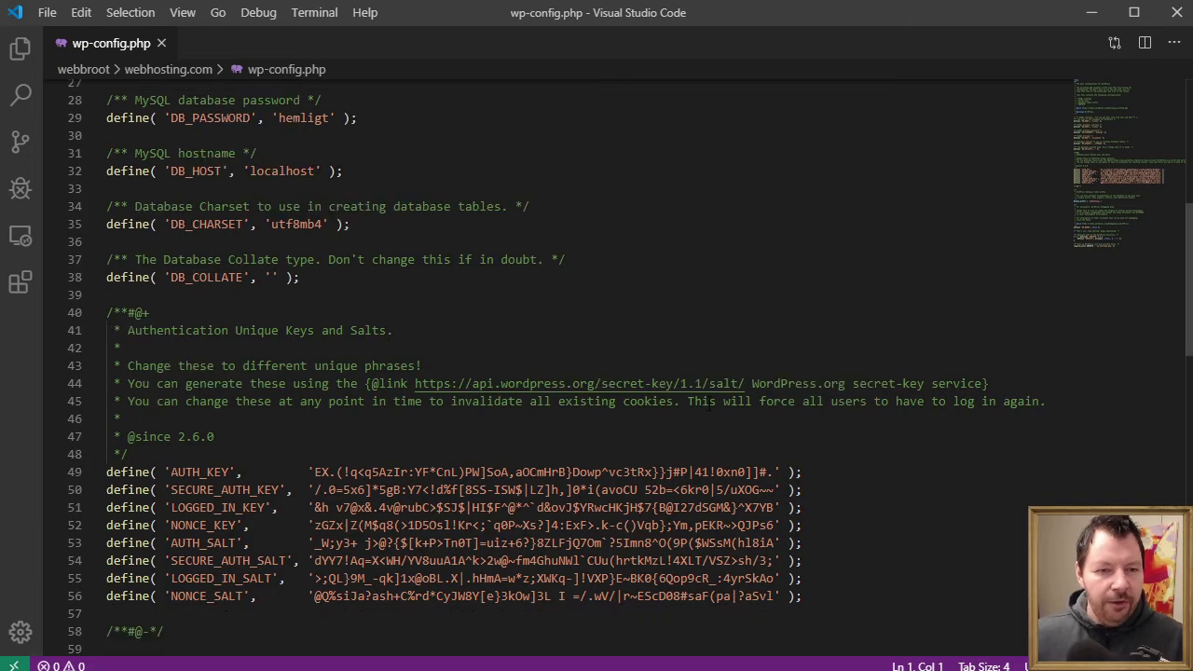
{"action": "scroll", "coordinate": [708, 405], "scroll_direction": "down", "scroll_amount": 7}
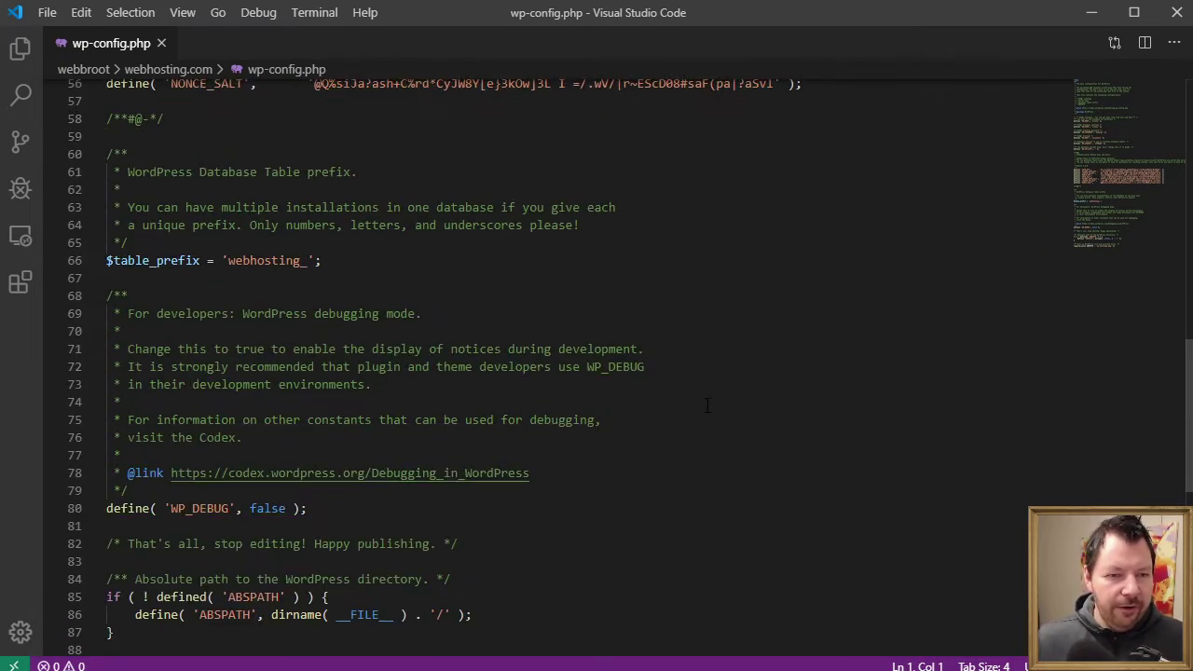
{"action": "scroll", "coordinate": [708, 405], "scroll_direction": "down", "scroll_amount": 4}
{"action": "left_click_drag", "start_coordinate": [164, 357], "coordinate": [383, 375]}
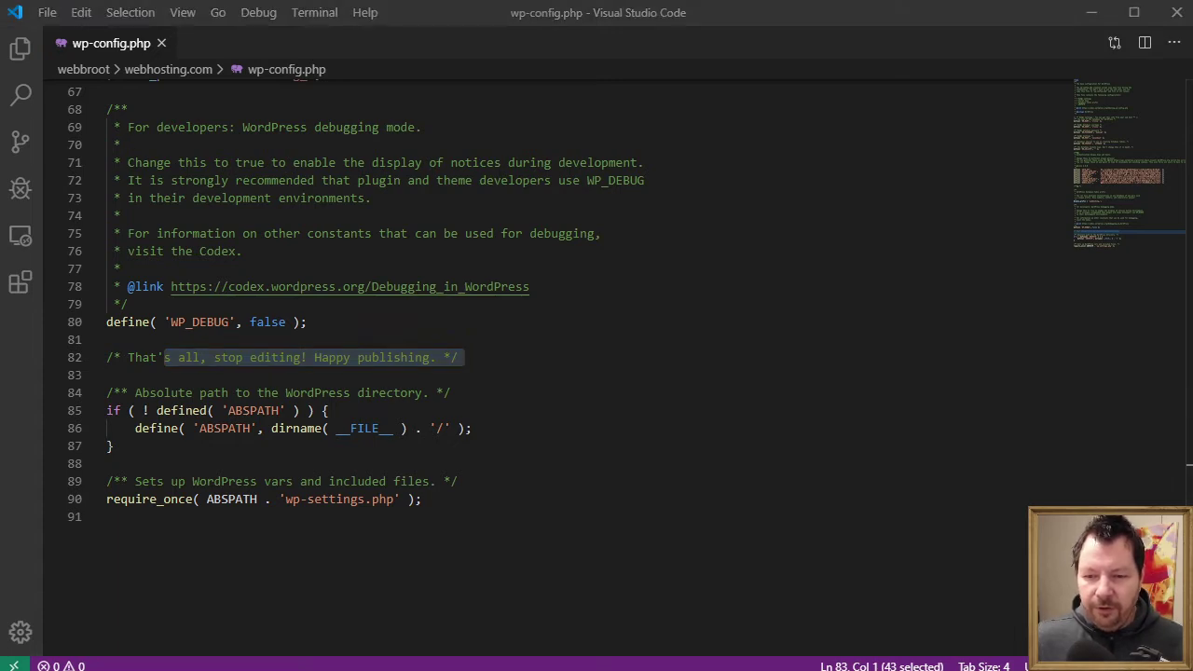
{"action": "left_click", "coordinate": [137, 344]}
{"action": "type", "text": "define('WP_ALLOW_MULTISITE', true);"}
{"action": "key", "text": "Return"}
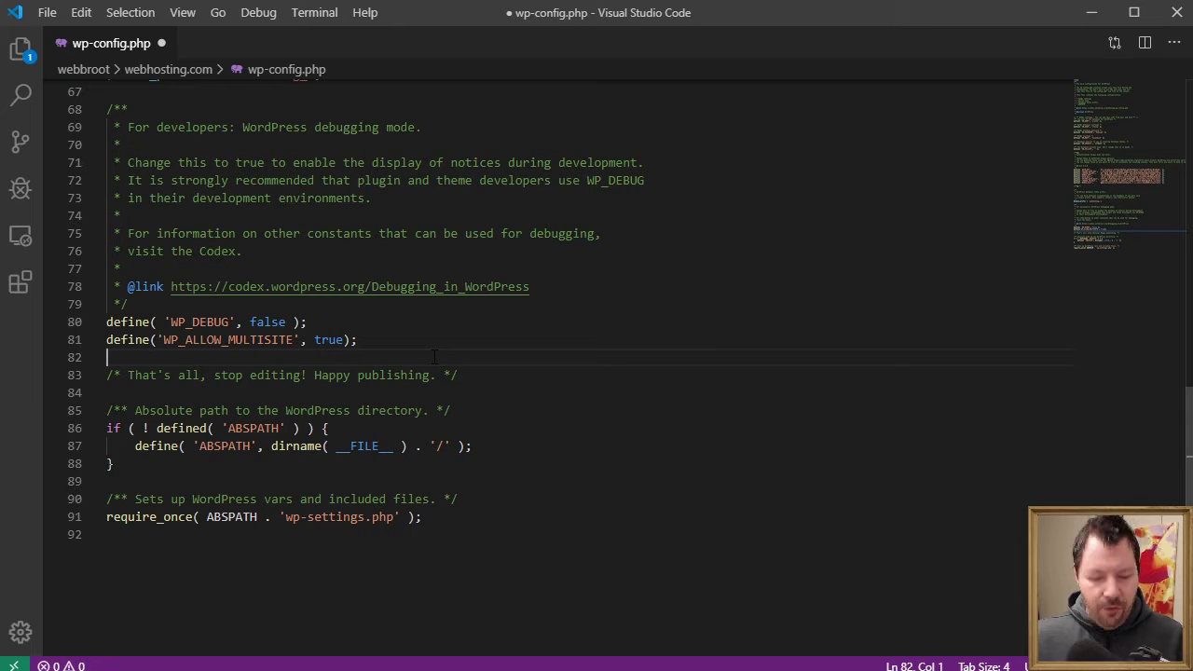
{"action": "key", "text": "ctrl+s"}
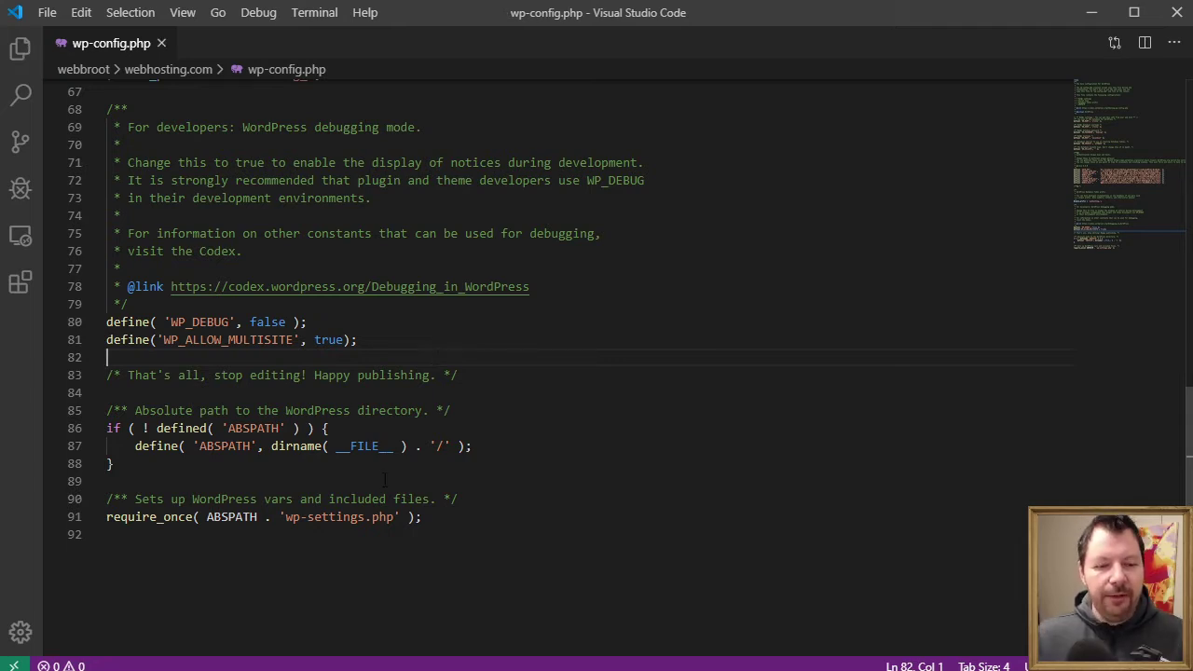
{"action": "key", "text": "alt+Tab"}
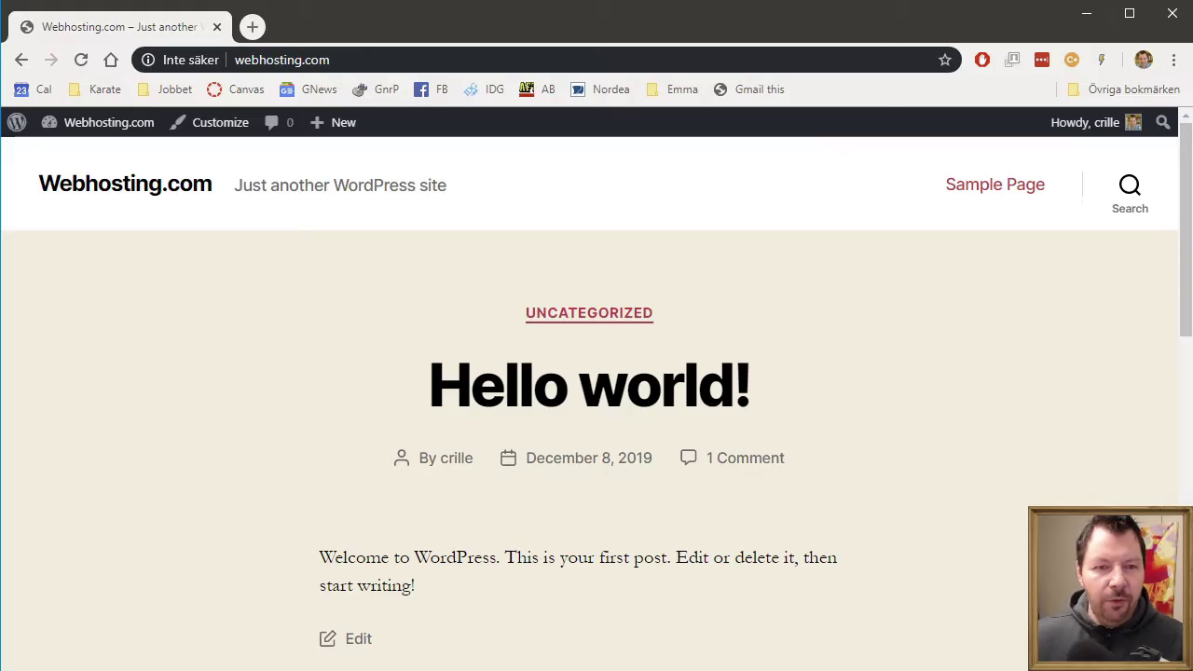
- Go to the Dashboard, then Tools > Network Setup to reach Create a Network of WordPress Sites
{"action": "mouse_move", "coordinate": [104, 131]}
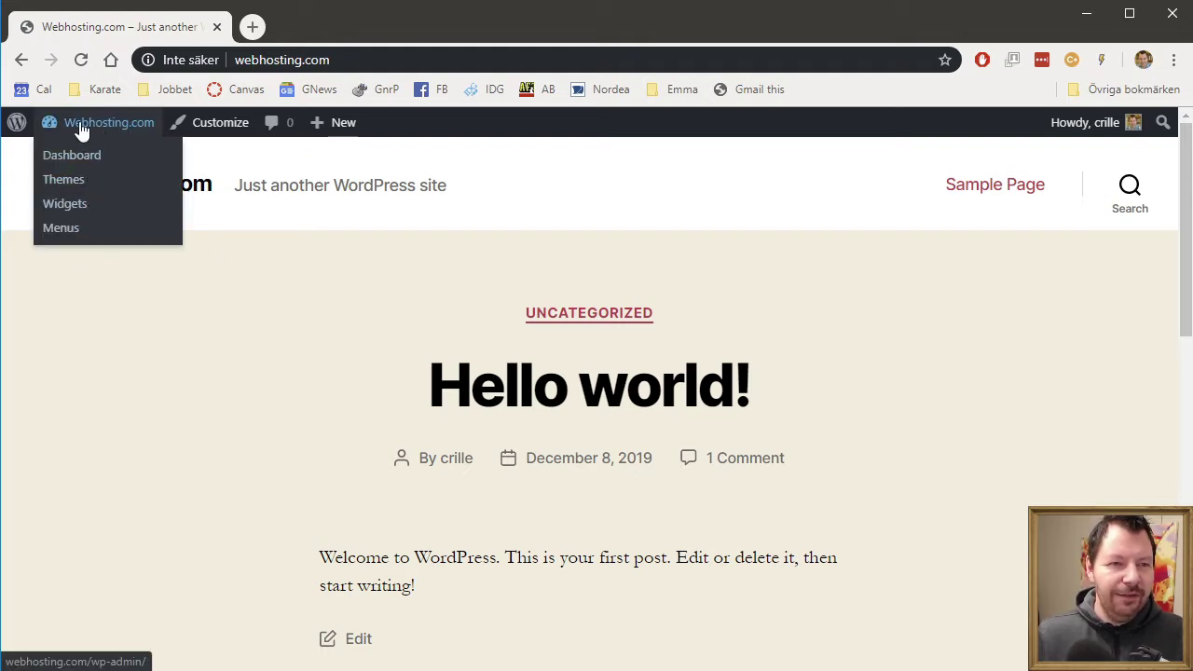
{"action": "left_click", "coordinate": [87, 158]}
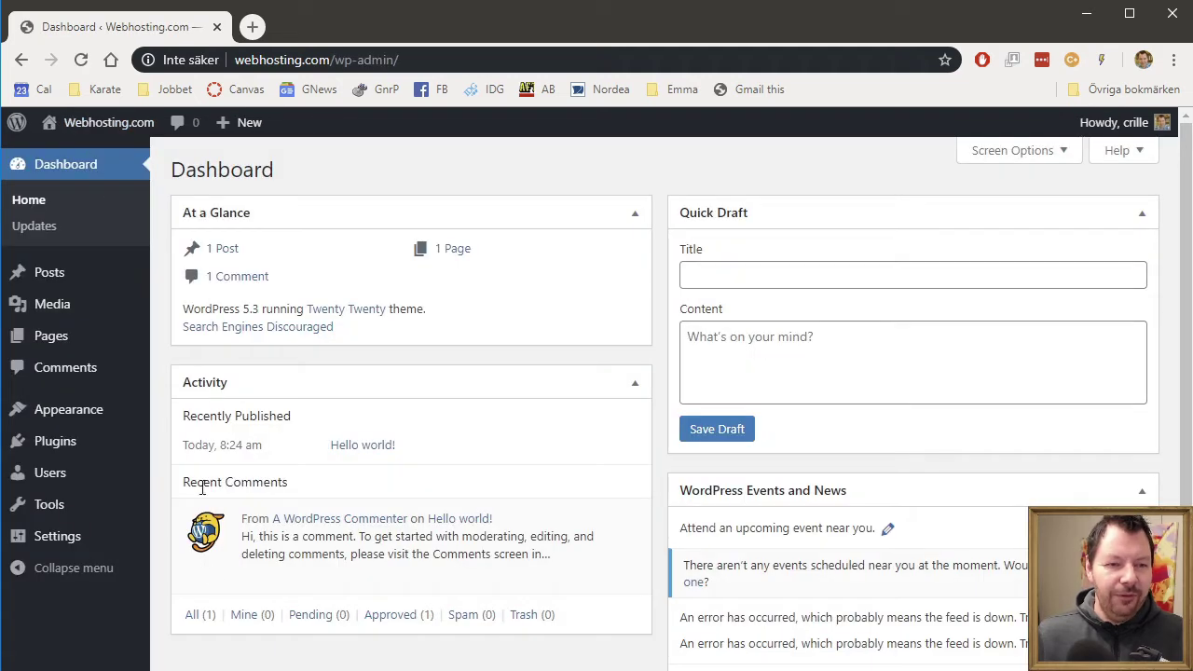
{"action": "mouse_move", "coordinate": [75, 548]}
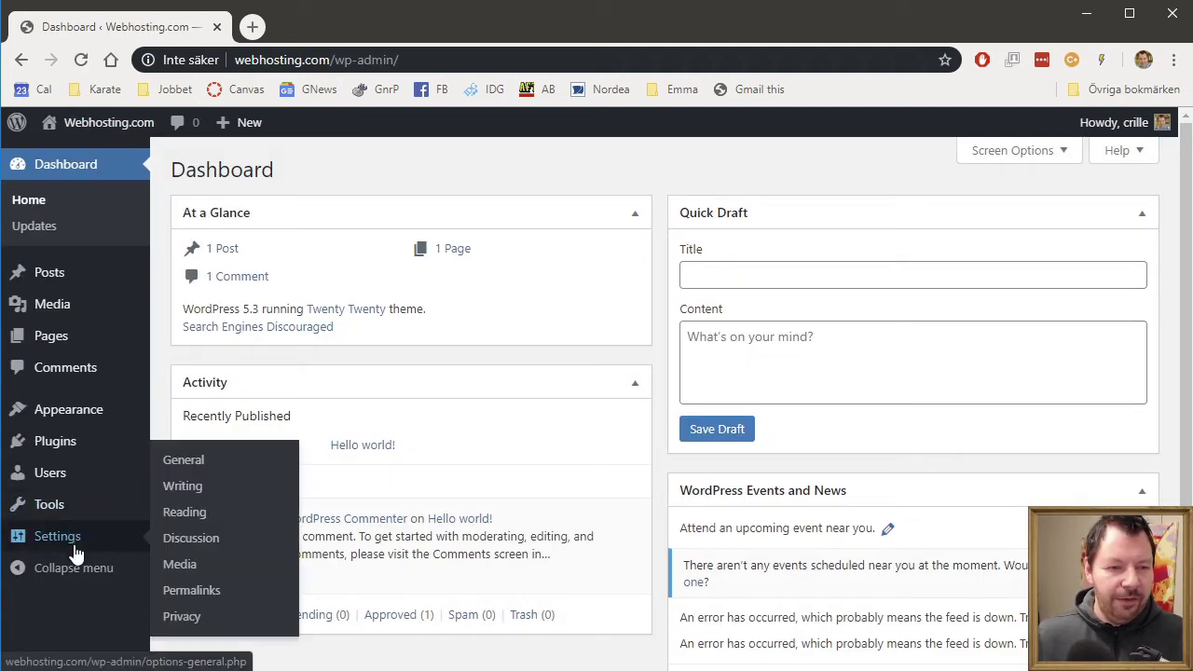
{"action": "mouse_move", "coordinate": [80, 506]}
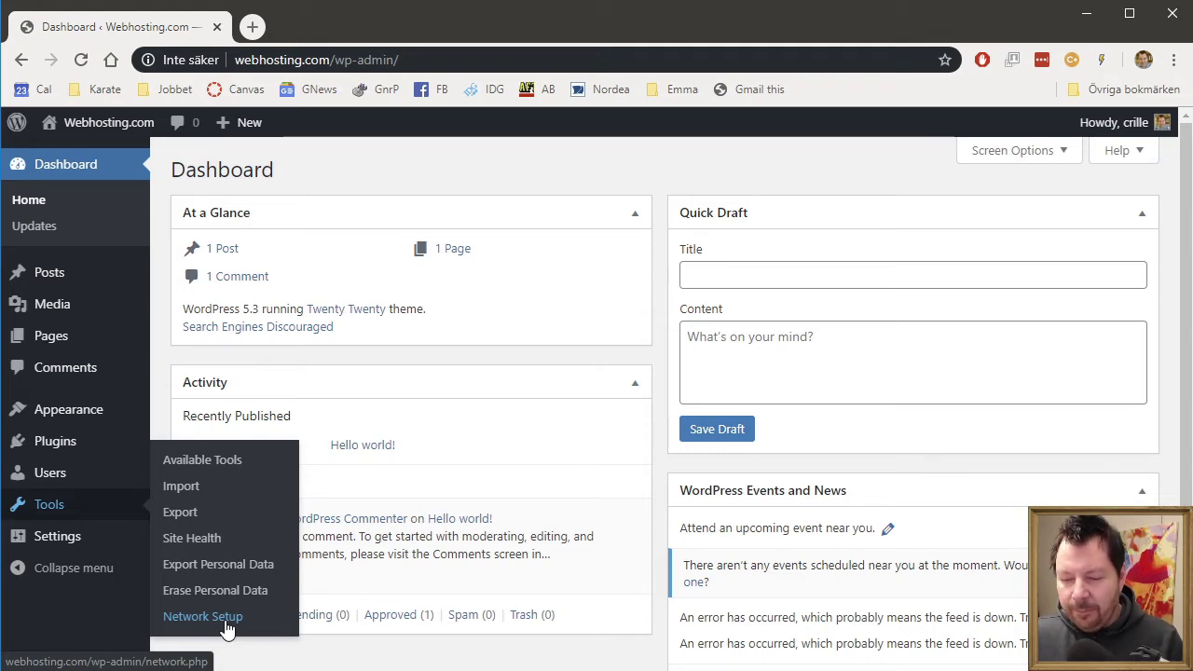
{"action": "left_click", "coordinate": [202, 616]}
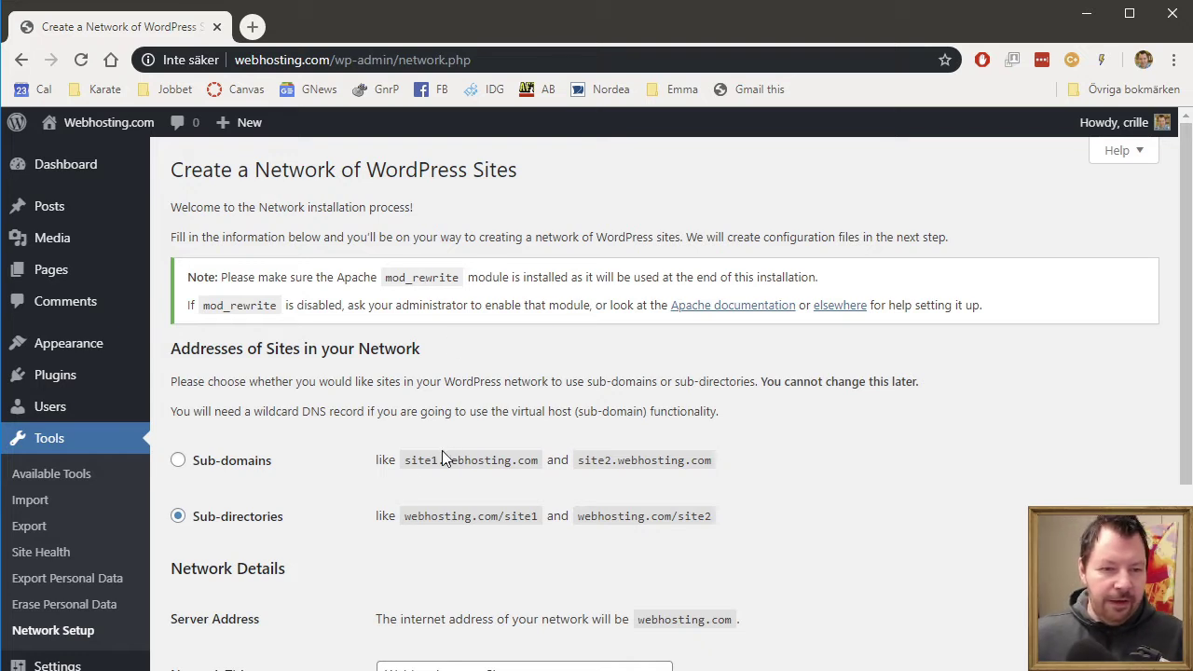
- Install the network using Sub-domains addresses and the Network Title Webhosting.com Sites
{"action": "left_click", "coordinate": [178, 461]}
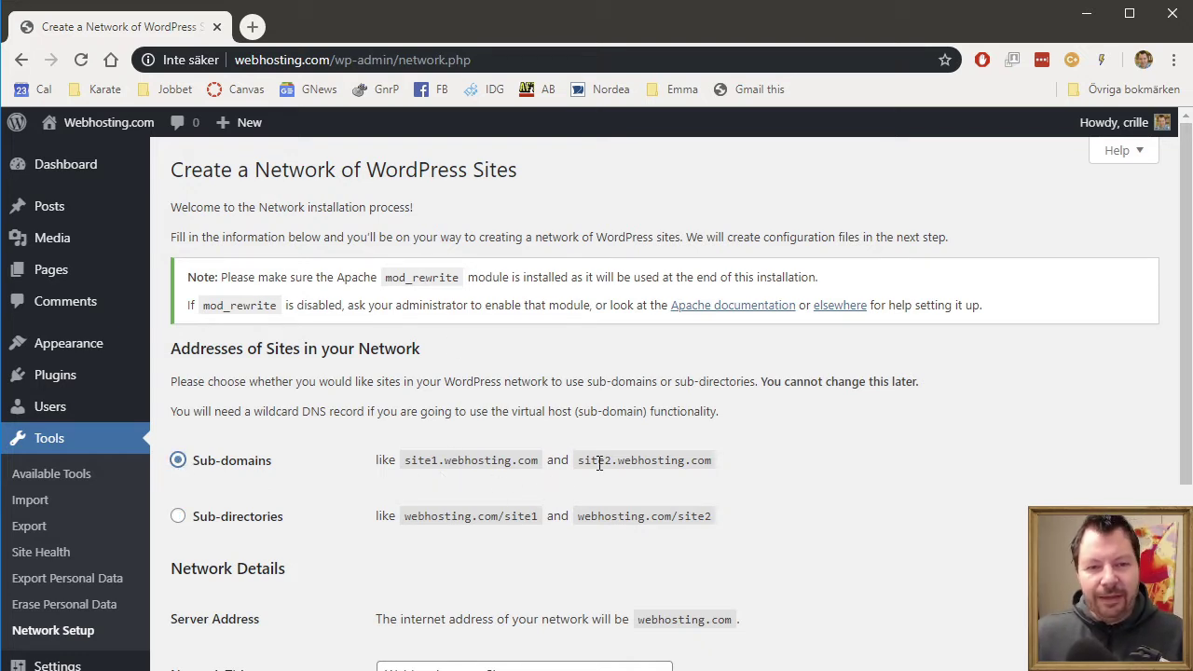
{"action": "scroll", "coordinate": [842, 477], "scroll_direction": "down", "scroll_amount": 2}
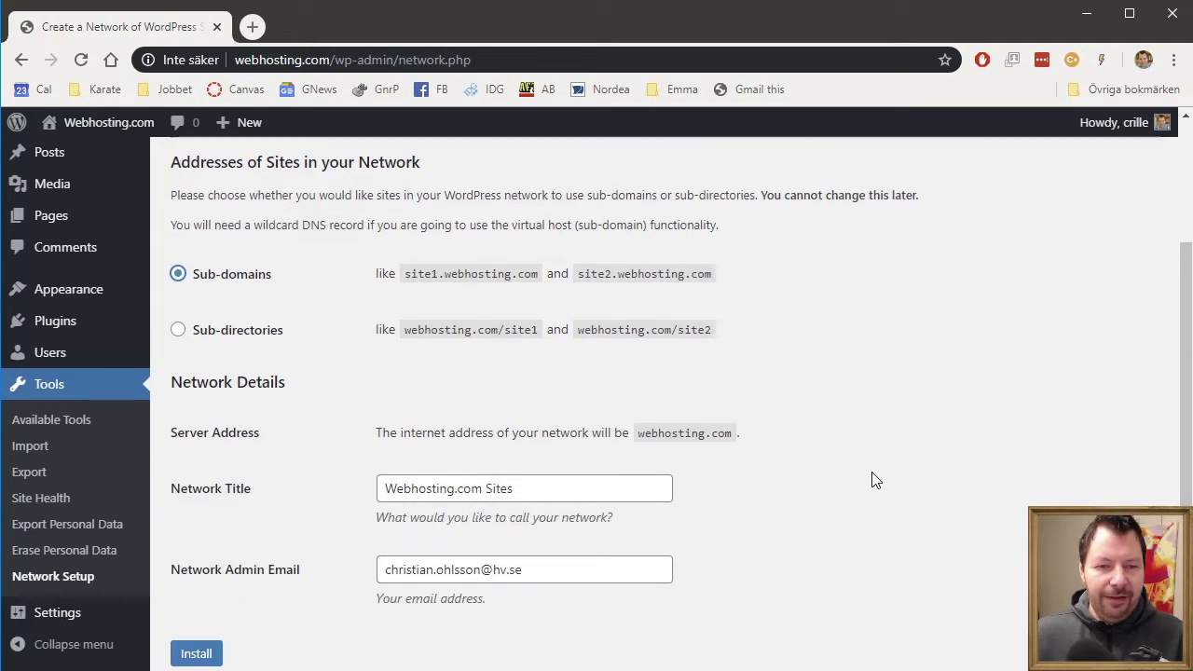
{"action": "left_click", "coordinate": [482, 488]}
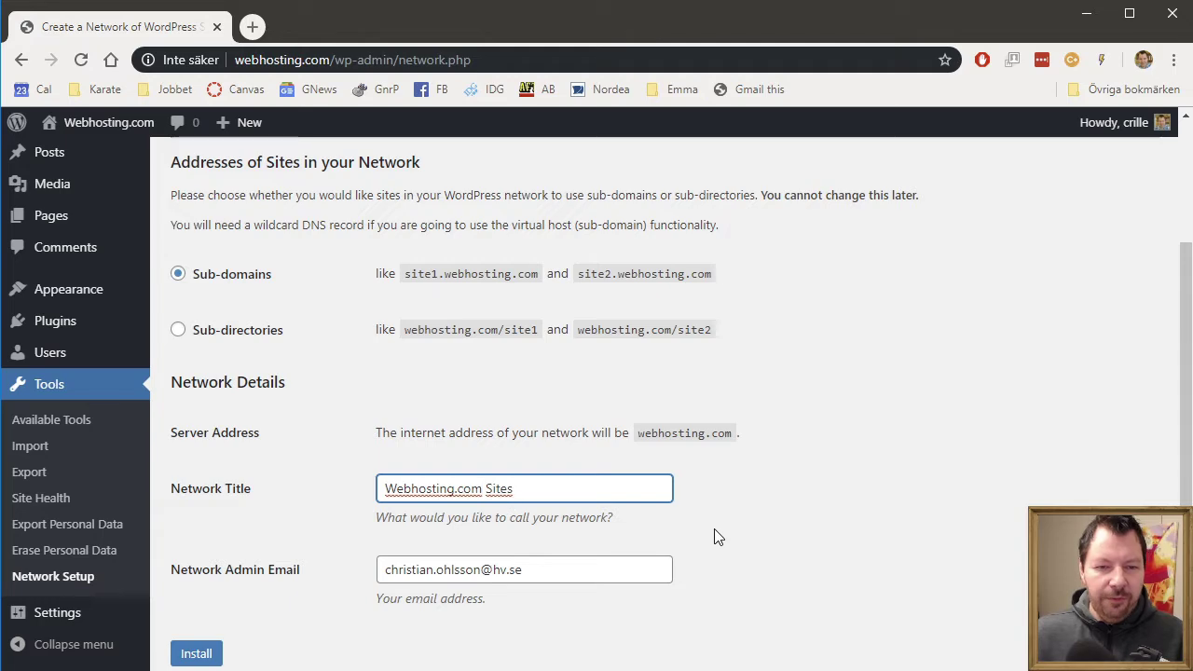
{"action": "scroll", "coordinate": [809, 533], "scroll_direction": "down", "scroll_amount": 1}
{"action": "scroll", "coordinate": [807, 529], "scroll_direction": "up", "scroll_amount": 3}
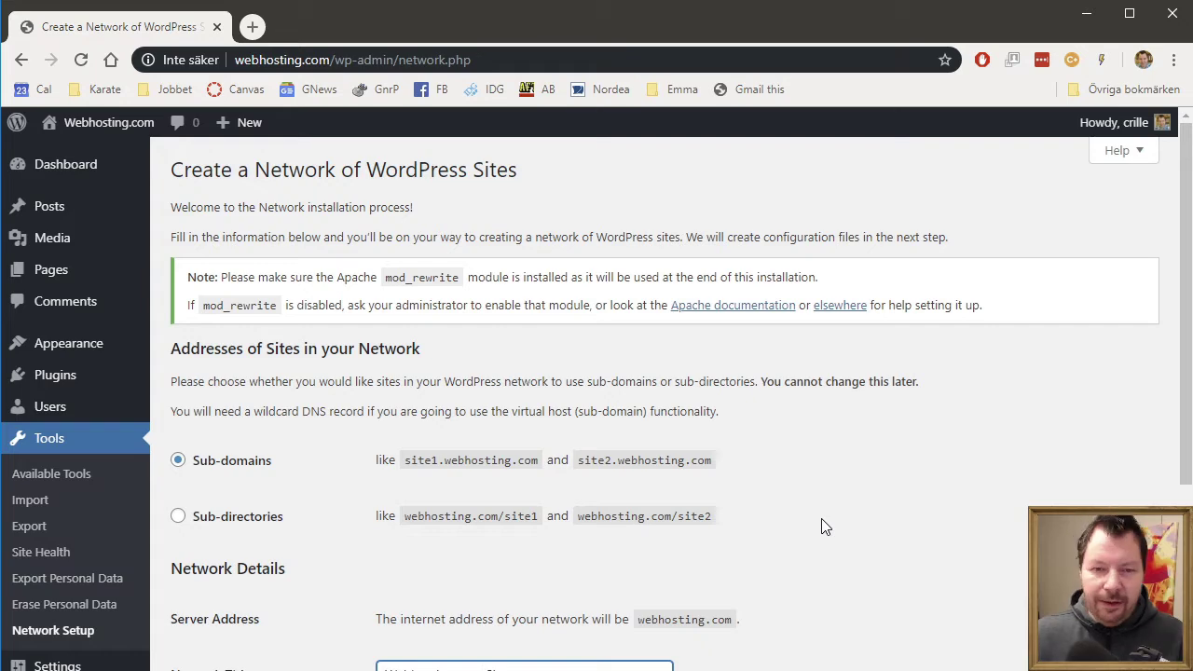
{"action": "scroll", "coordinate": [830, 526], "scroll_direction": "down", "scroll_amount": 2}
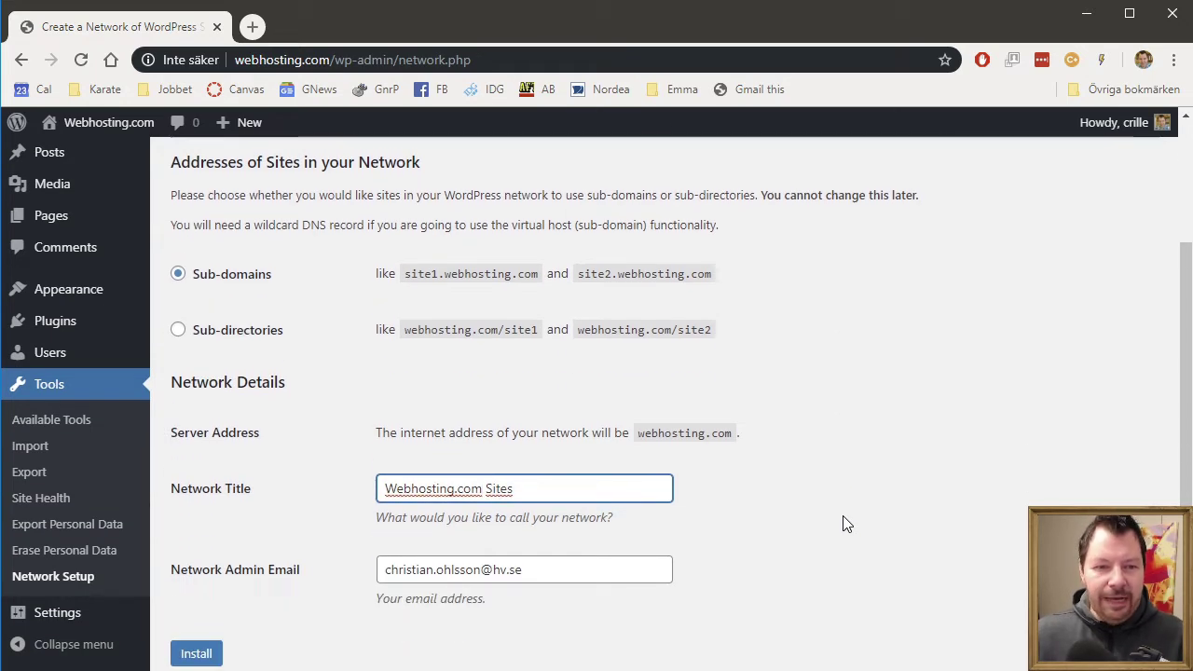
{"action": "scroll", "coordinate": [843, 524], "scroll_direction": "down", "scroll_amount": 1}
{"action": "scroll", "coordinate": [456, 518], "scroll_direction": "up", "scroll_amount": 2}
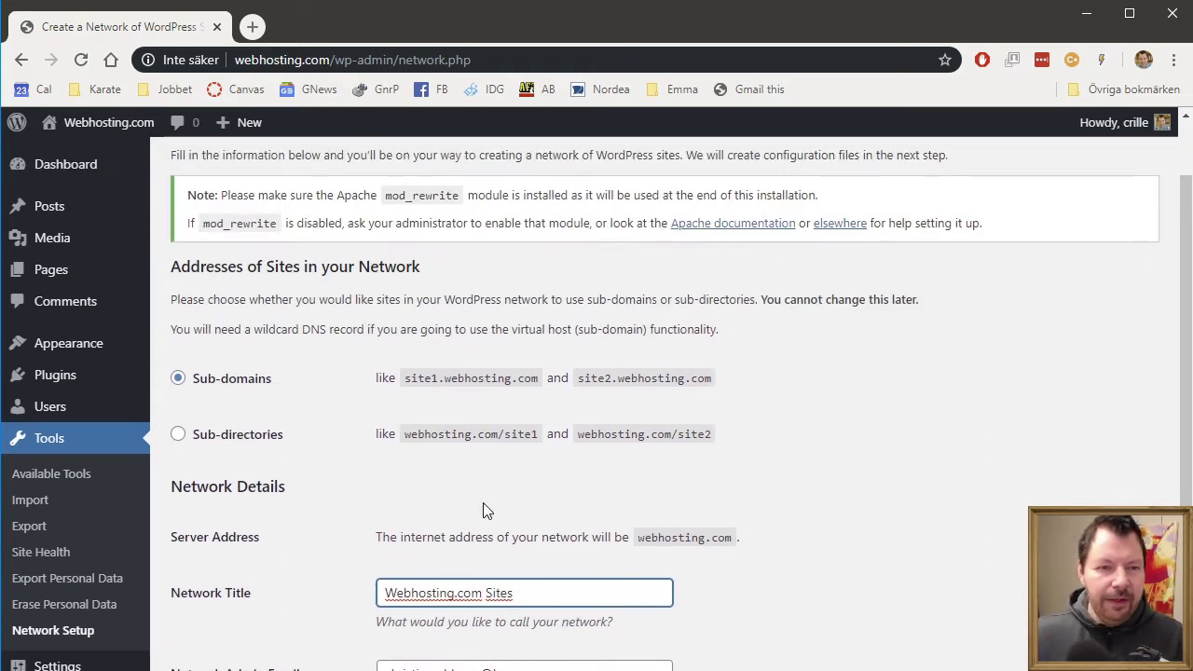
{"action": "scroll", "coordinate": [706, 500], "scroll_direction": "down", "scroll_amount": 1}
{"action": "scroll", "coordinate": [690, 504], "scroll_direction": "down", "scroll_amount": 2}
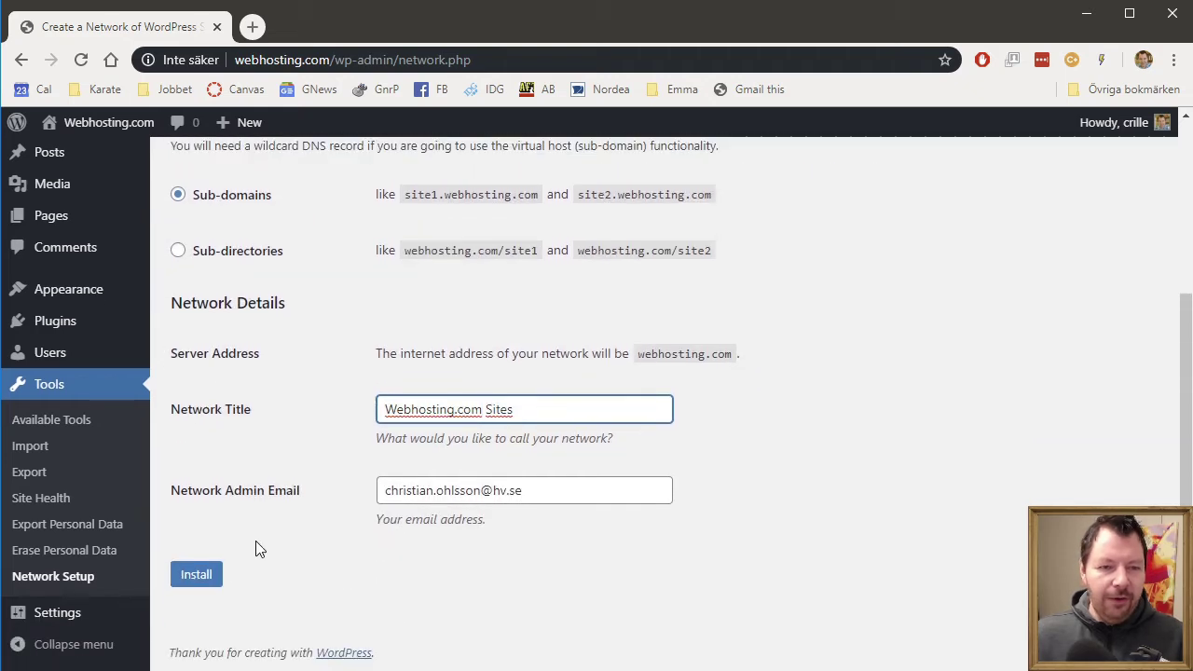
{"action": "left_click", "coordinate": [201, 576]}
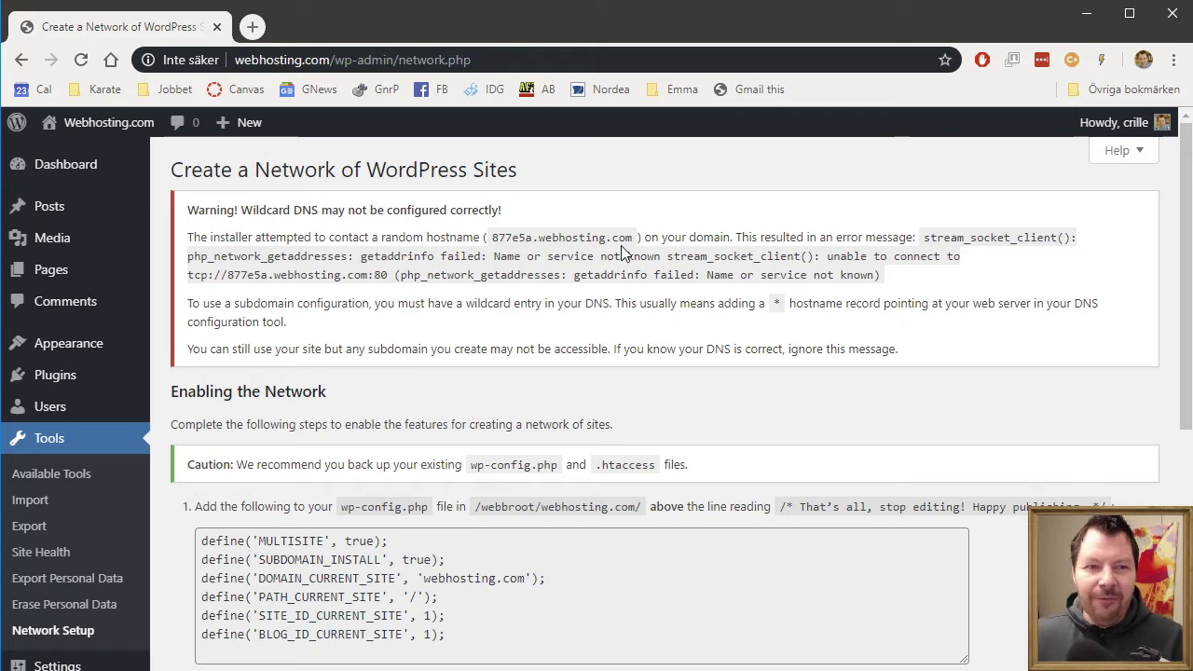
- Copy the six multisite define lines for wp-config.php from the Enabling the Network page
{"action": "scroll", "coordinate": [621, 251], "scroll_direction": "down", "scroll_amount": 5}
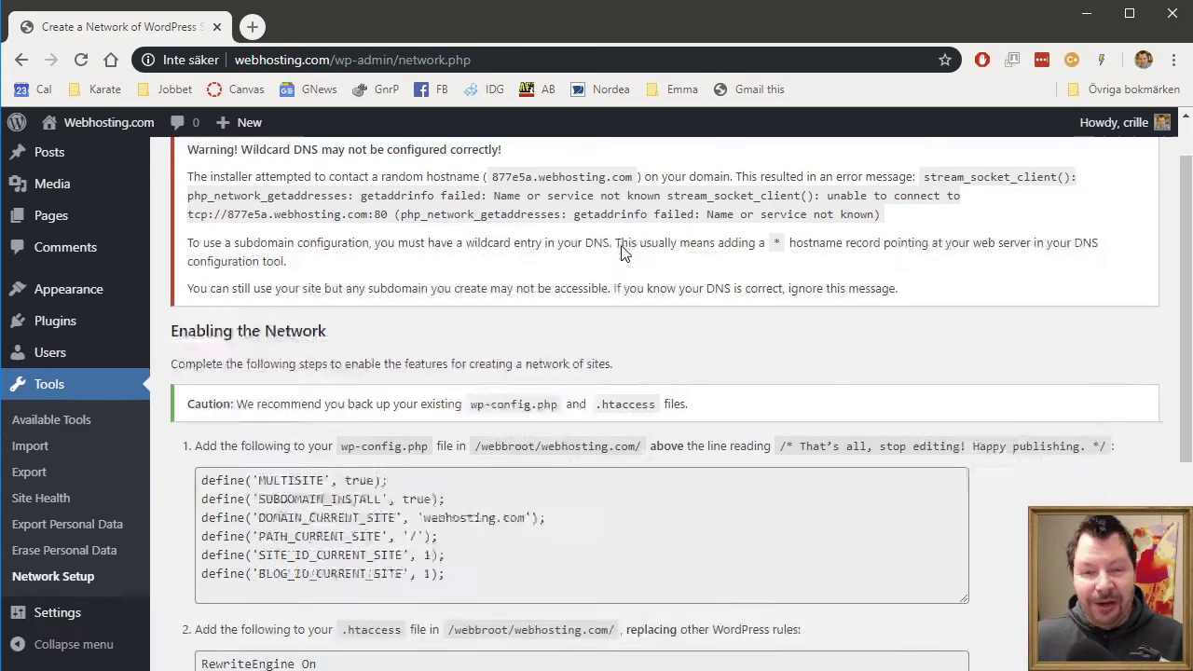
{"action": "scroll", "coordinate": [624, 247], "scroll_direction": "up", "scroll_amount": 2}
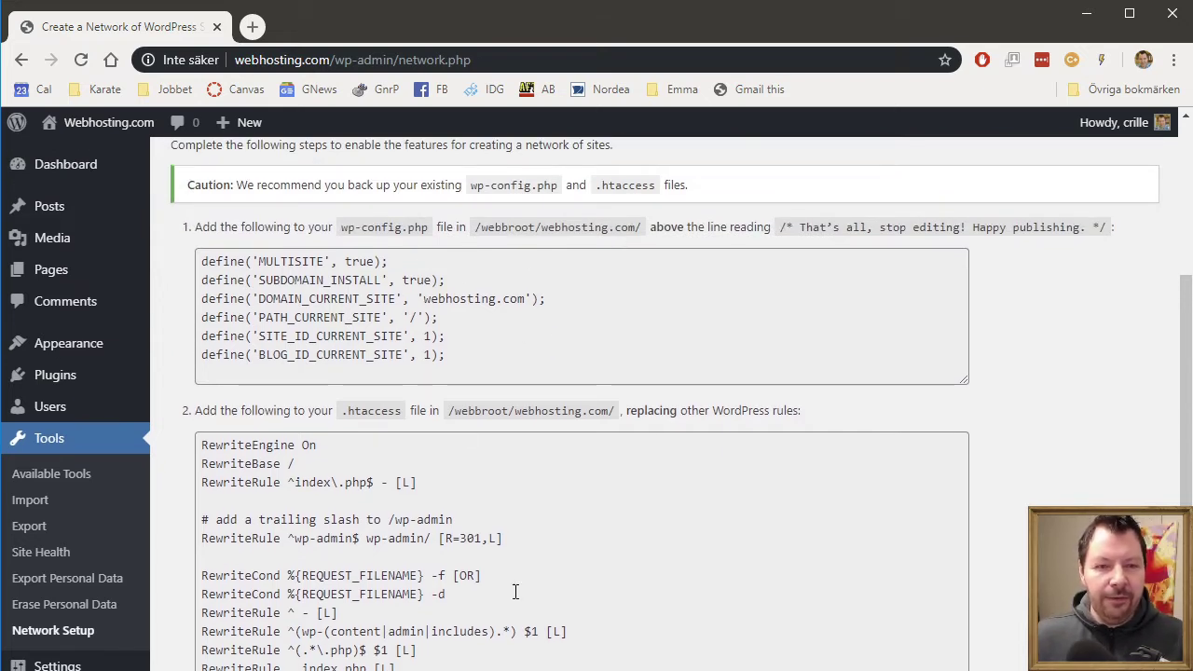
{"action": "left_click_drag", "start_coordinate": [480, 360], "coordinate": [140, 261]}
{"action": "key", "text": "ctrl+c"}
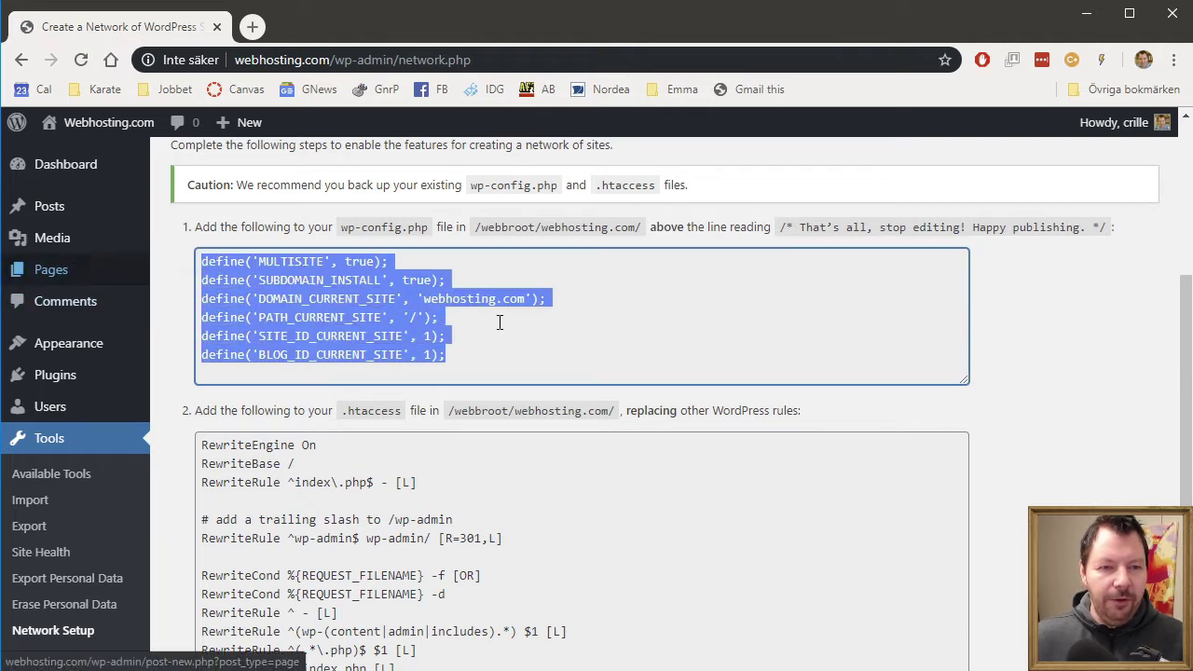
{"action": "right_click", "coordinate": [359, 305]}
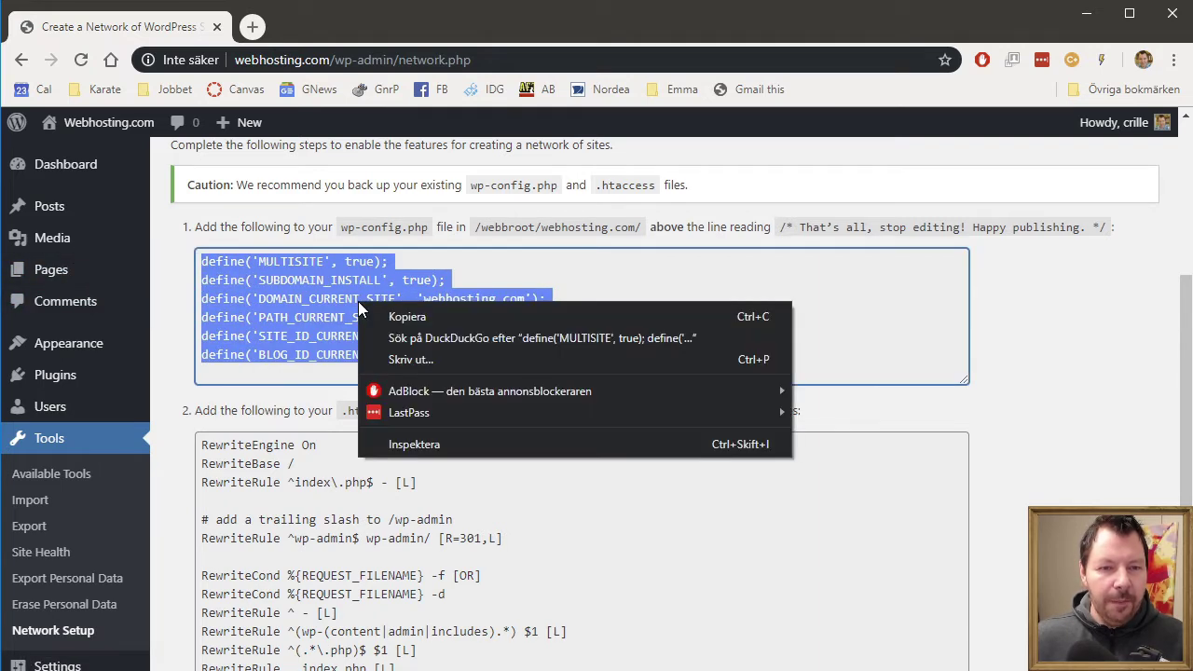
{"action": "left_click", "coordinate": [396, 314]}
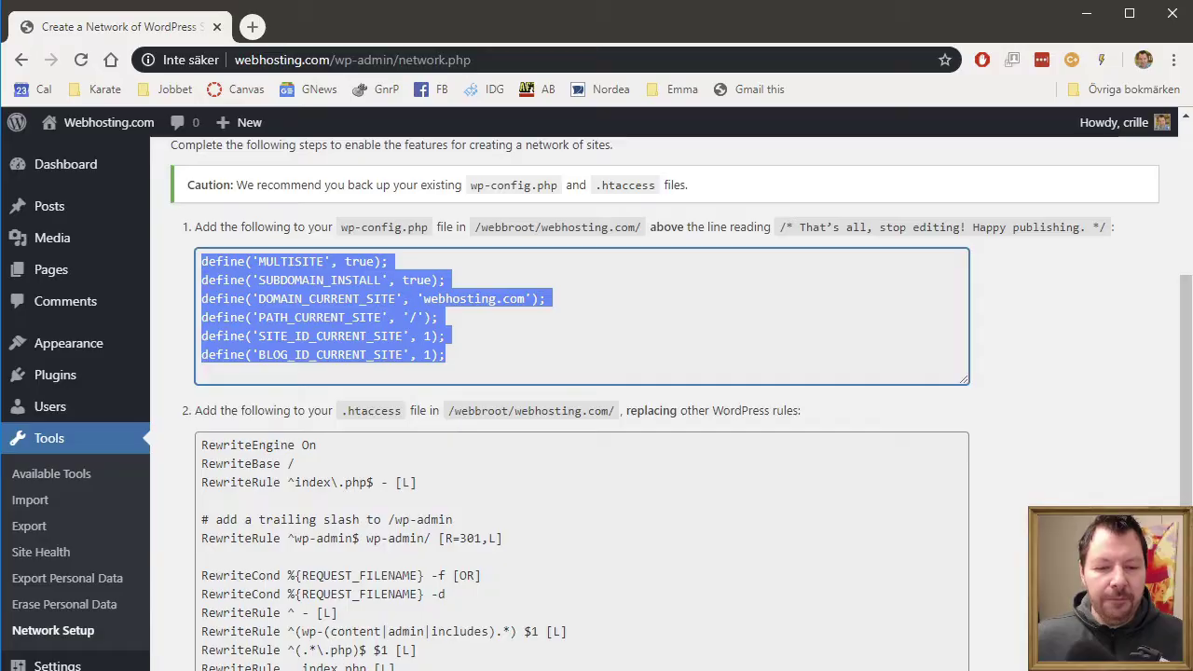
{"action": "key", "text": "alt+Tab"}
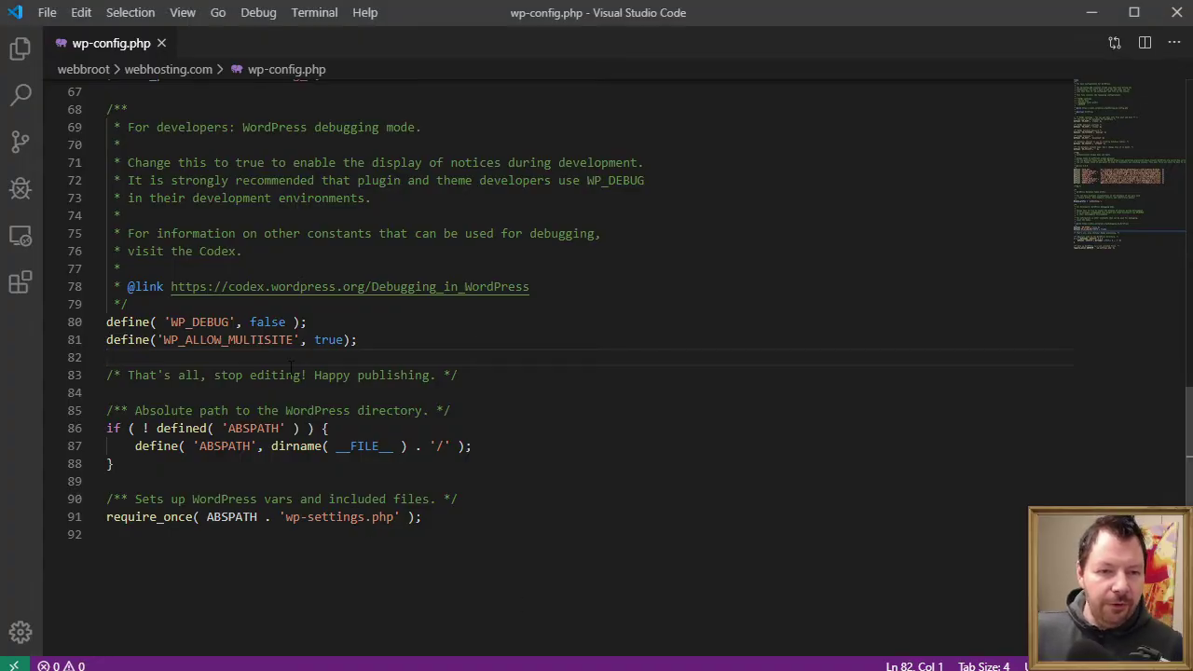
- Paste the six define lines into wp-config.php at line 82 and save the file
{"action": "key", "text": "ctrl+v"}
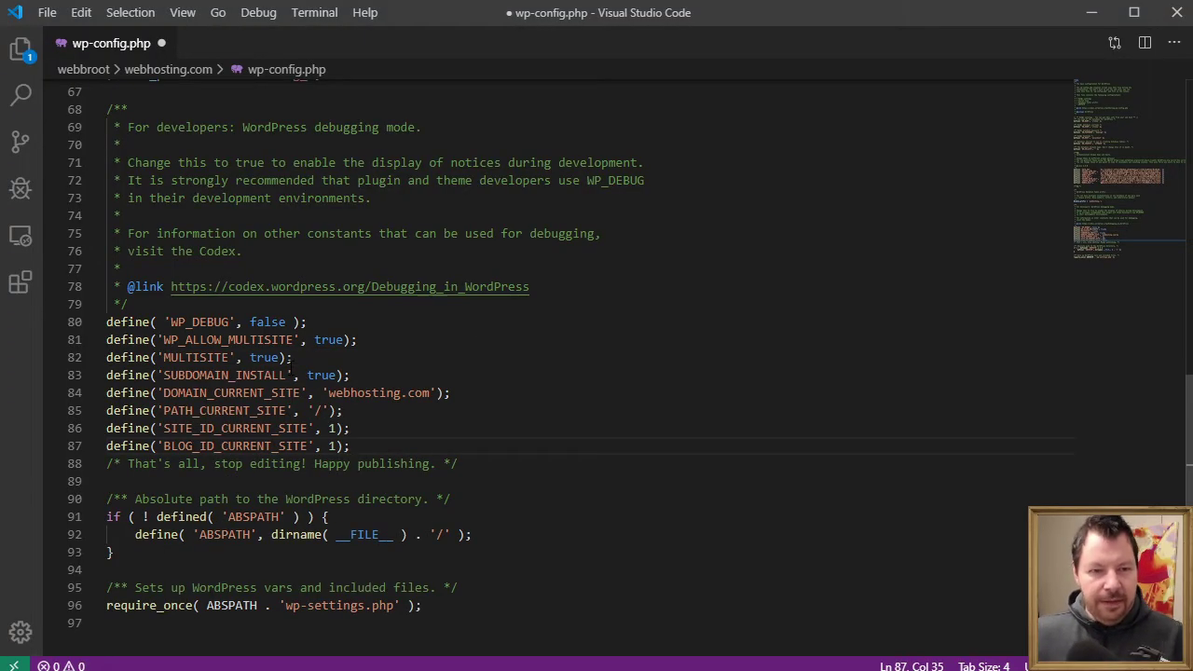
{"action": "key", "text": "Return"}
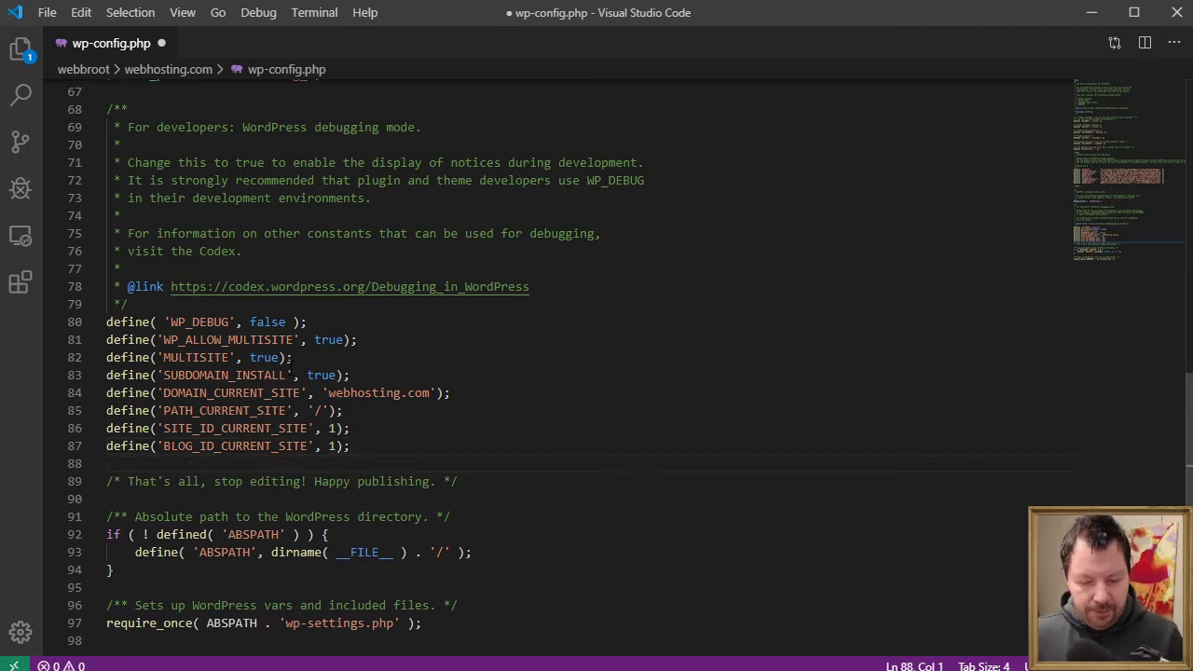
{"action": "key", "text": "ctrl+s"}
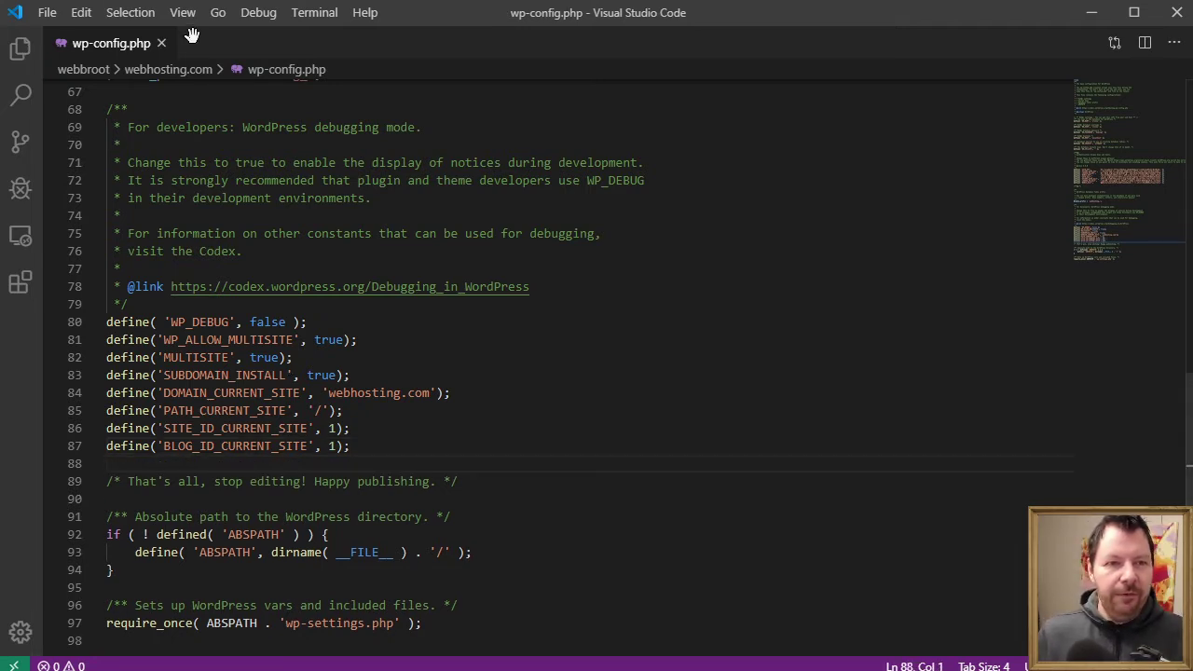
{"action": "key", "text": "alt+Tab"}
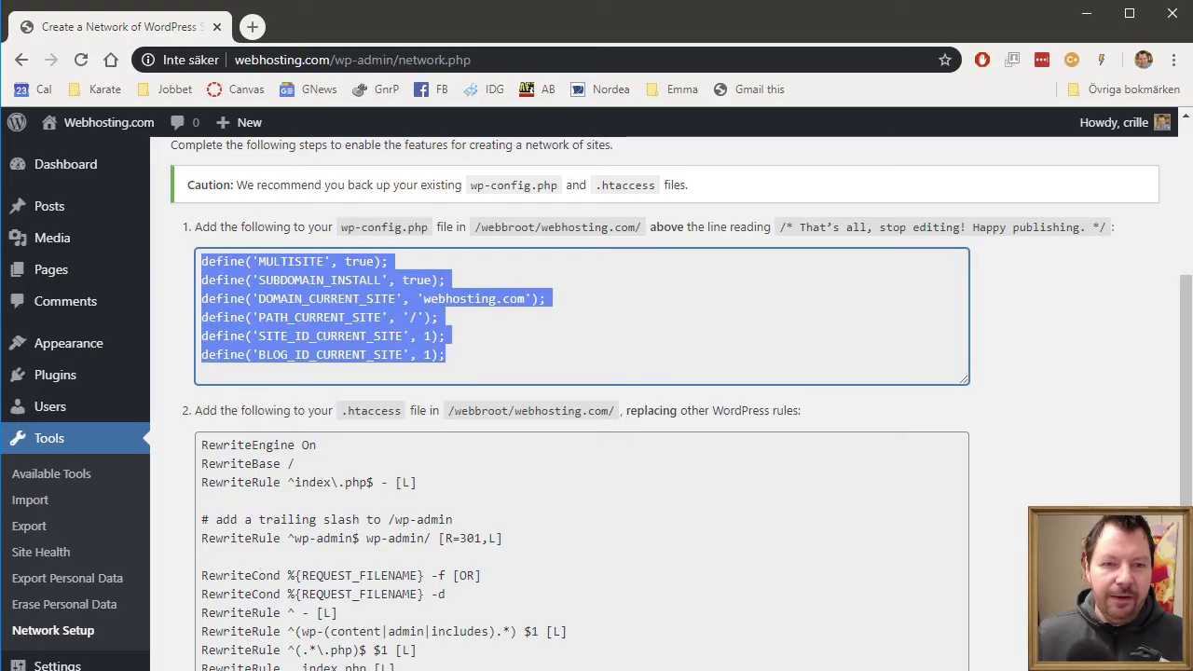
- Select and copy all the .htaccess rewrite rules from the network setup page
{"action": "scroll", "coordinate": [1012, 343], "scroll_direction": "down", "scroll_amount": 1}
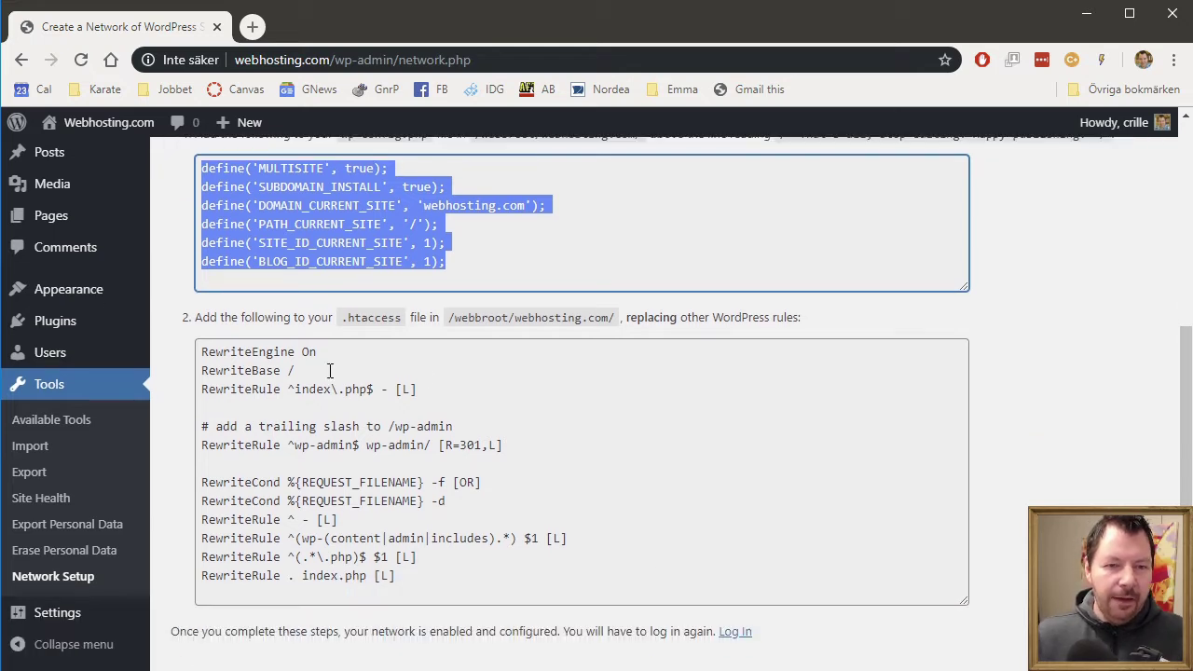
{"action": "left_click", "coordinate": [262, 348]}
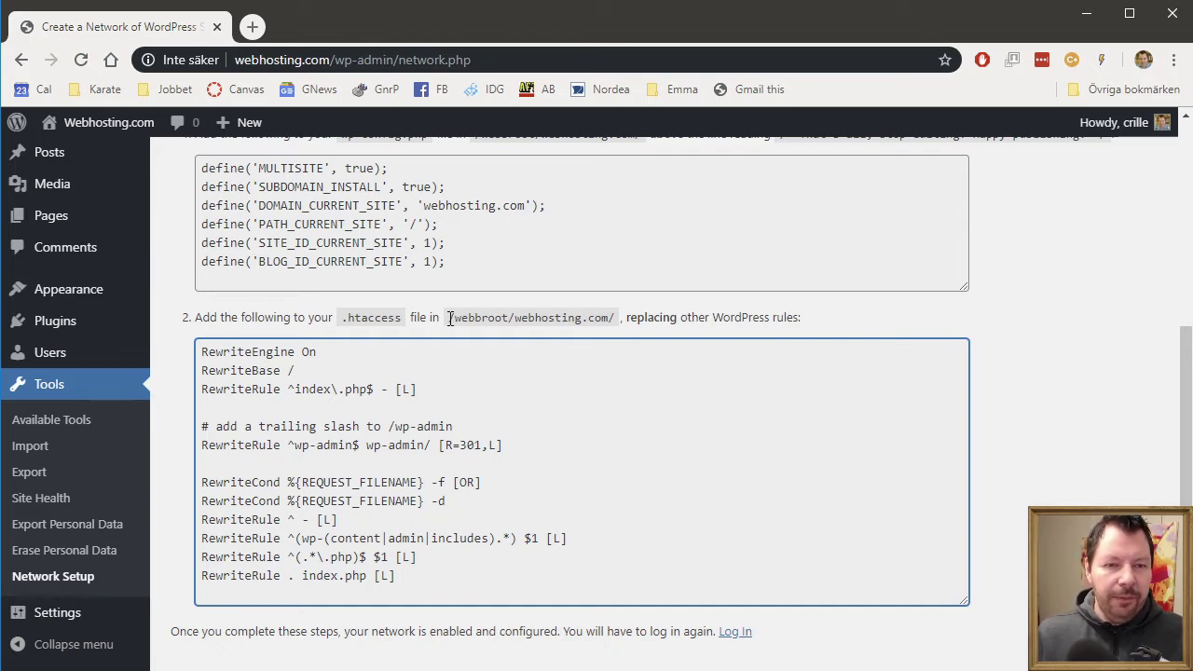
{"action": "double_click", "coordinate": [639, 318]}
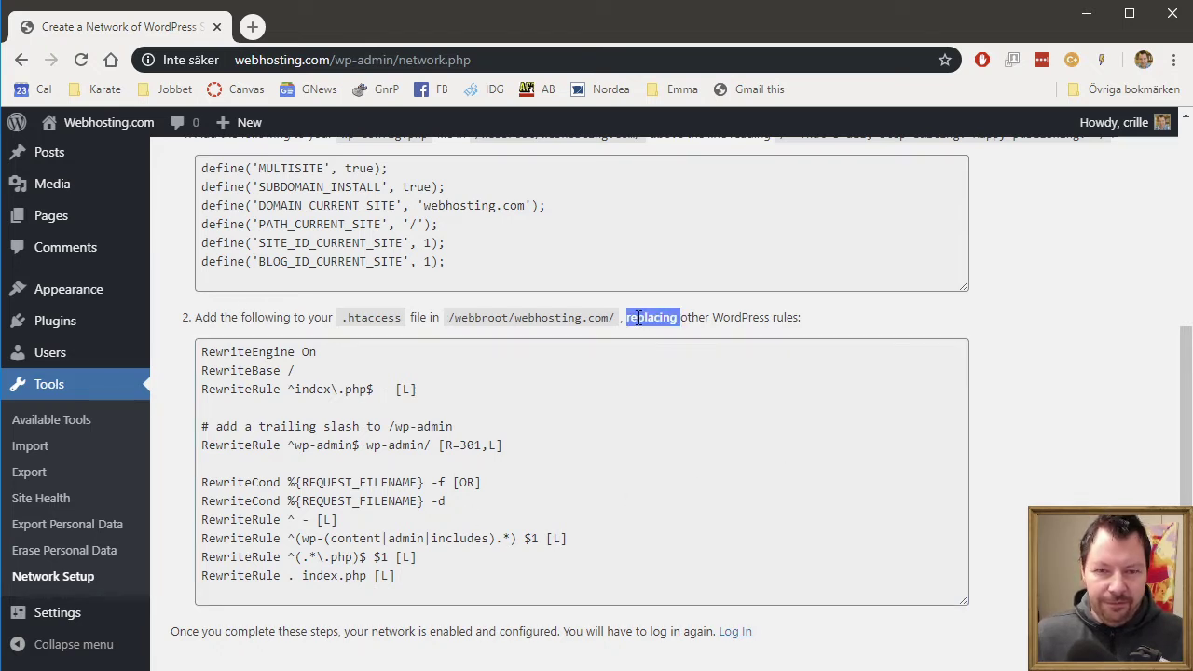
{"action": "left_click", "coordinate": [526, 473]}
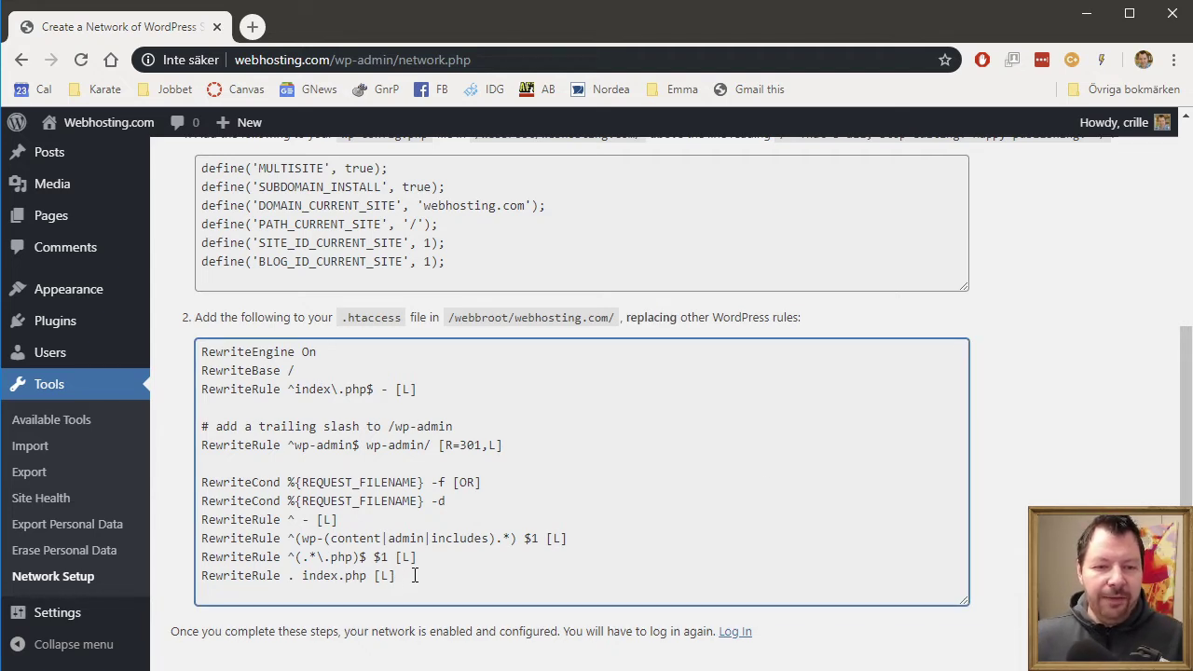
{"action": "left_click_drag", "start_coordinate": [401, 578], "coordinate": [170, 404]}
{"action": "right_click", "coordinate": [247, 363]}
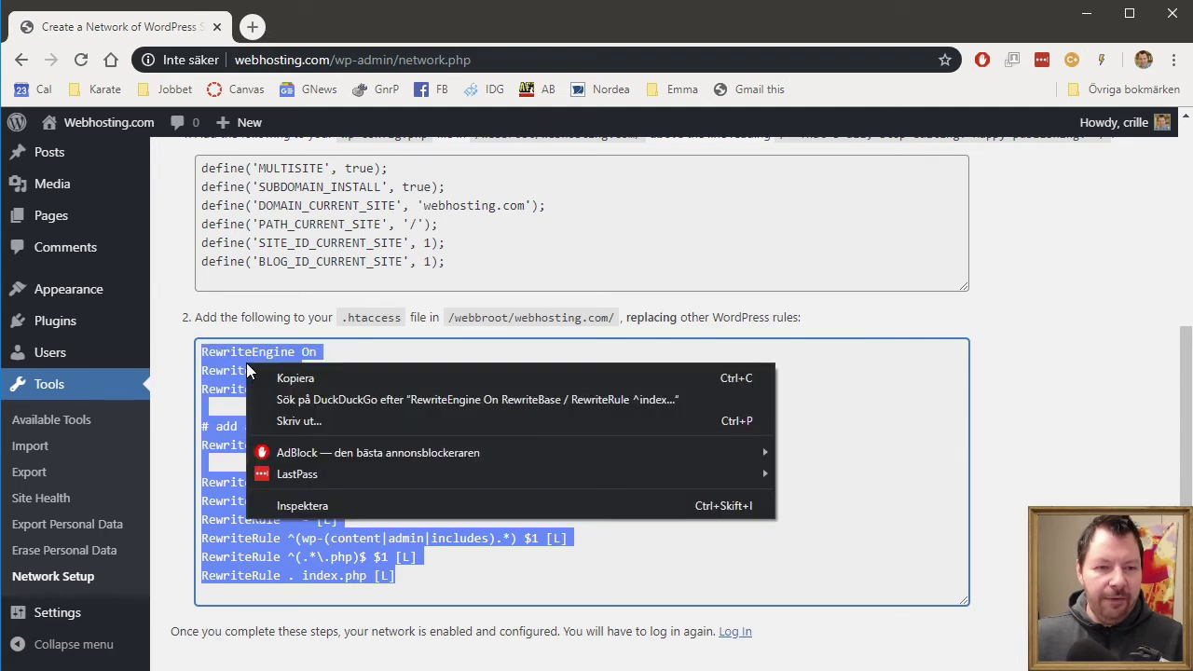
{"action": "left_click", "coordinate": [302, 384]}
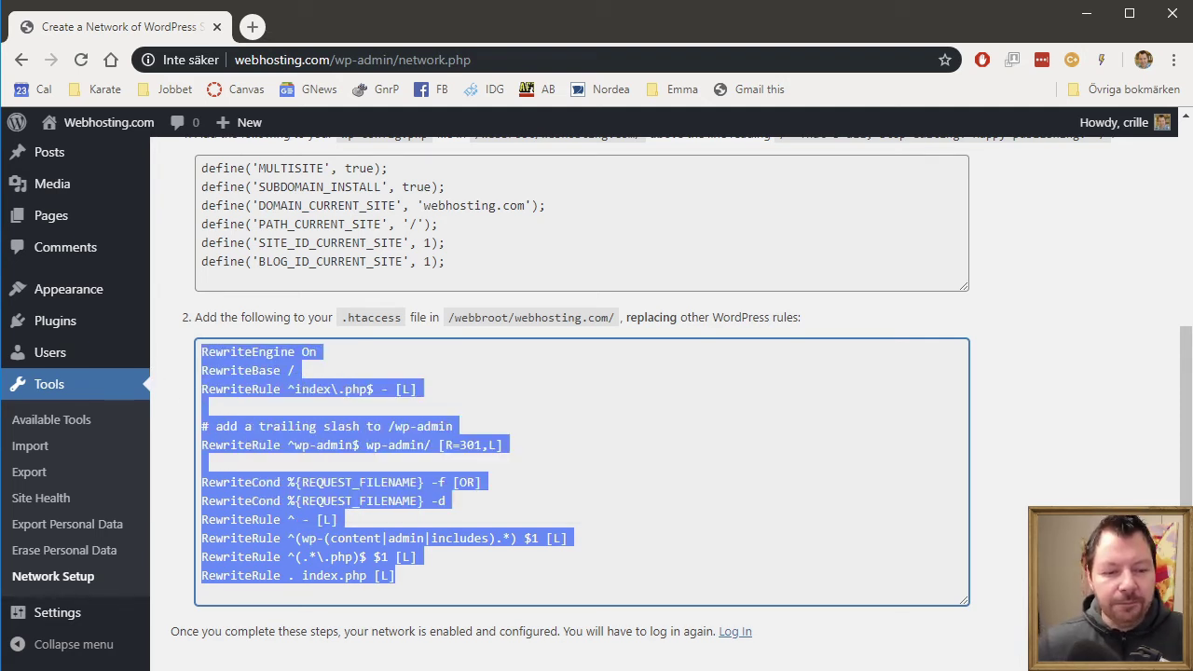
- Turn on Hidden items in the webhosting.com folder so .htaccess appears
{"action": "key", "text": "alt+Tab"}
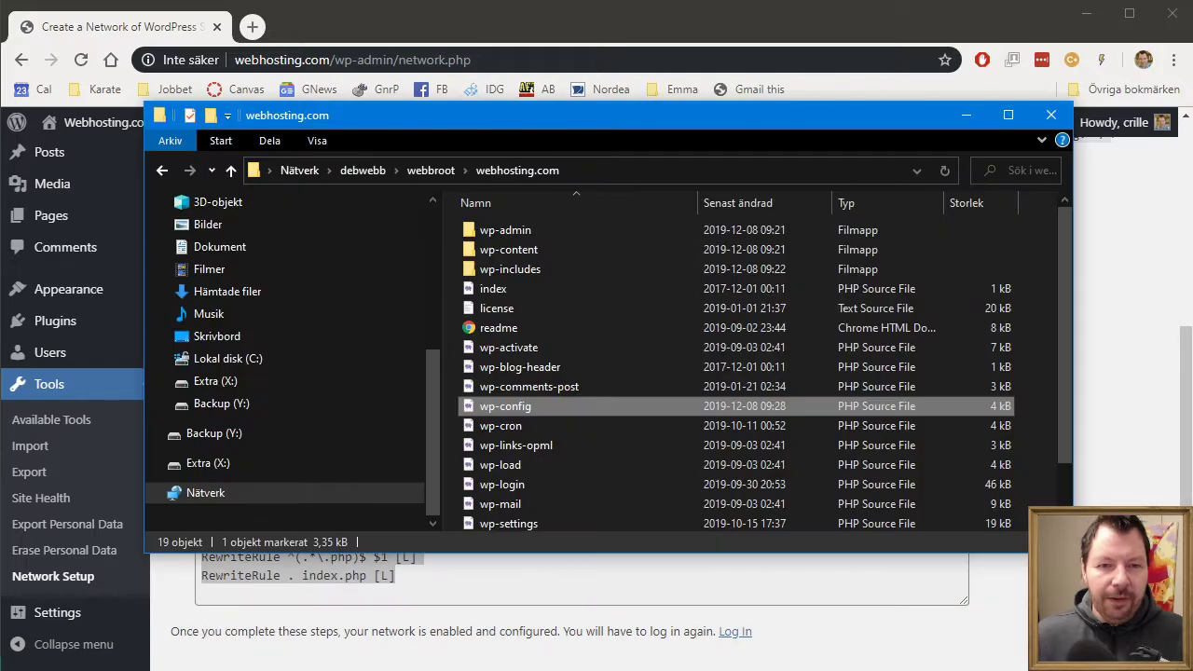
{"action": "left_click", "coordinate": [314, 142]}
{"action": "left_click", "coordinate": [776, 205]}
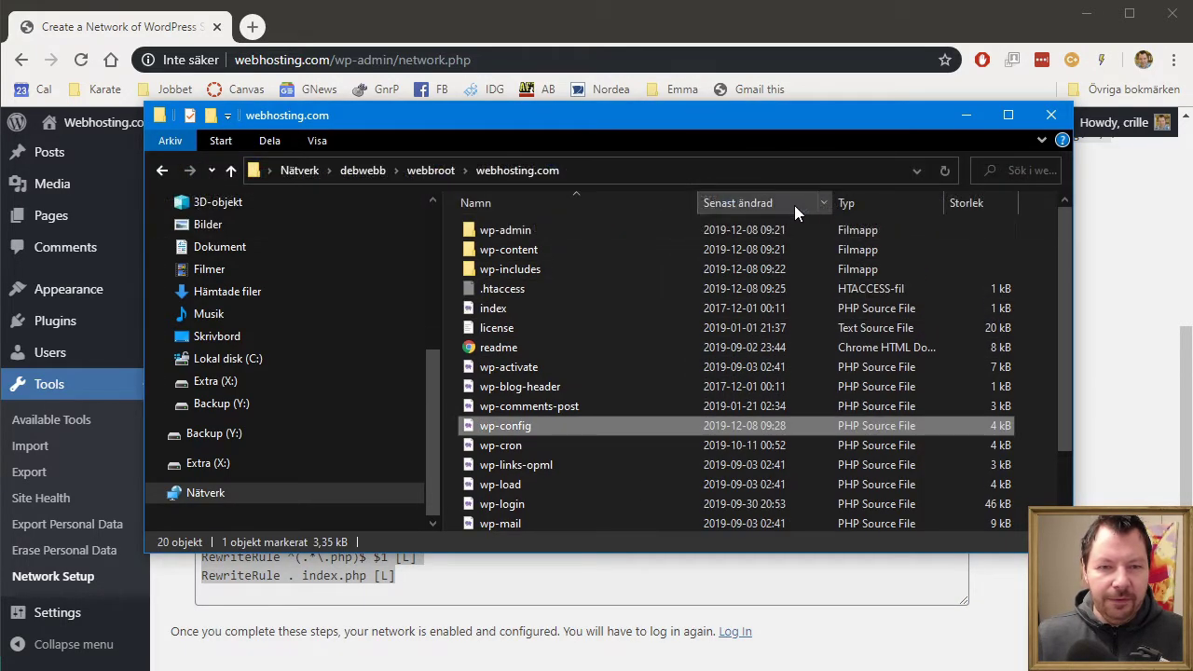
- Open .htaccess in Visual Studio Code with Open with Code
{"action": "left_click", "coordinate": [506, 292]}
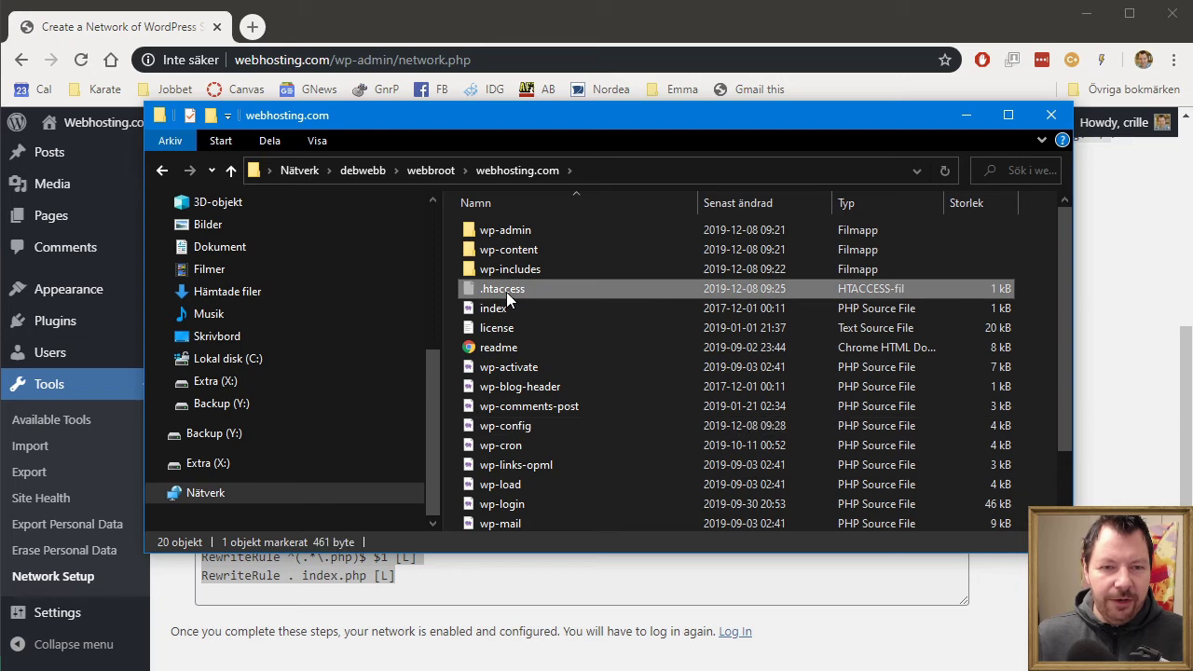
{"action": "right_click", "coordinate": [506, 291]}
{"action": "left_click", "coordinate": [436, 329]}
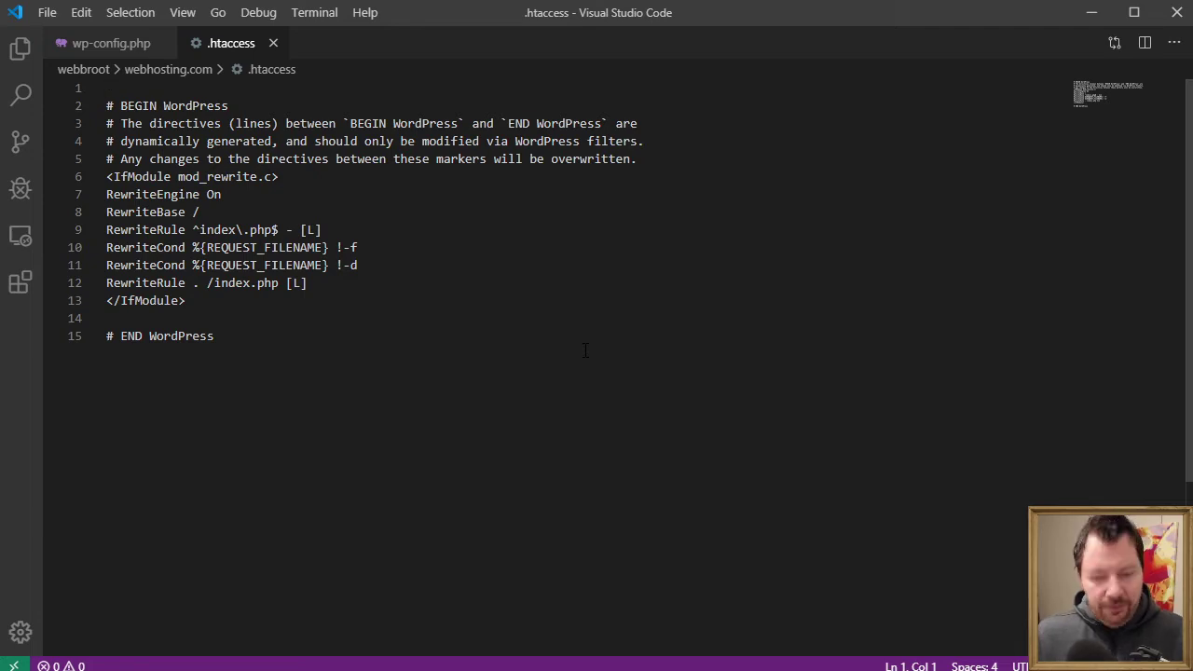
- Replace the .htaccess contents with the copied multisite rules; saving fails on insufficient permissions
{"action": "key", "text": "ctrl+a"}
{"action": "key", "text": "BackSpace"}
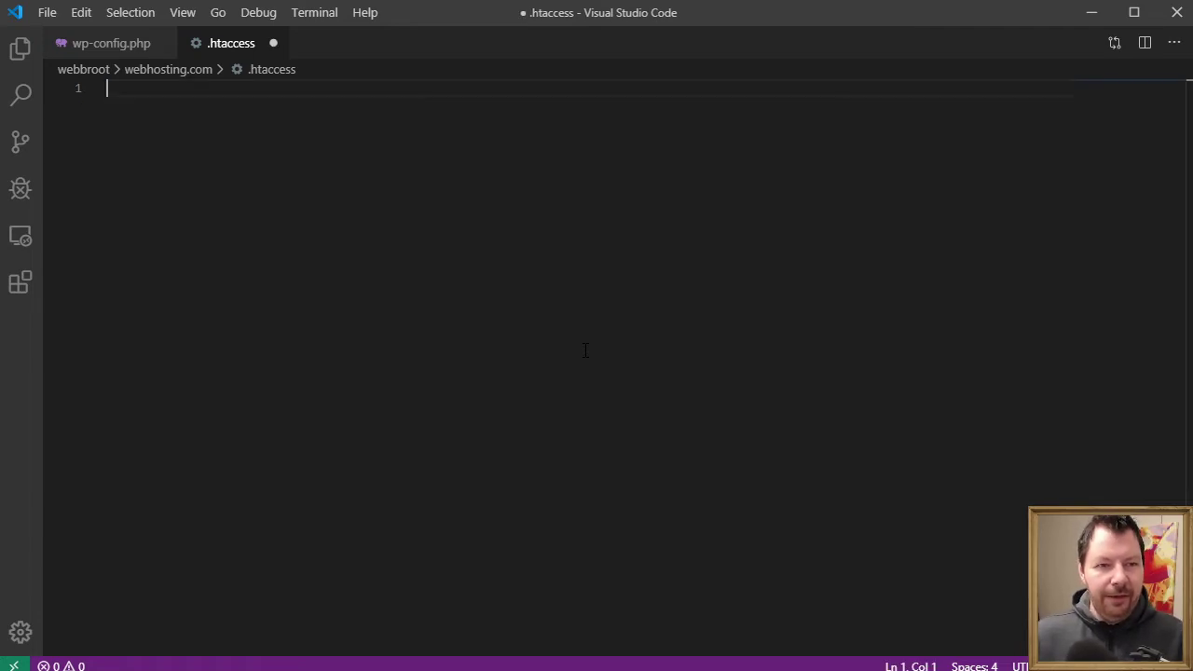
{"action": "key", "text": "ctrl+v"}
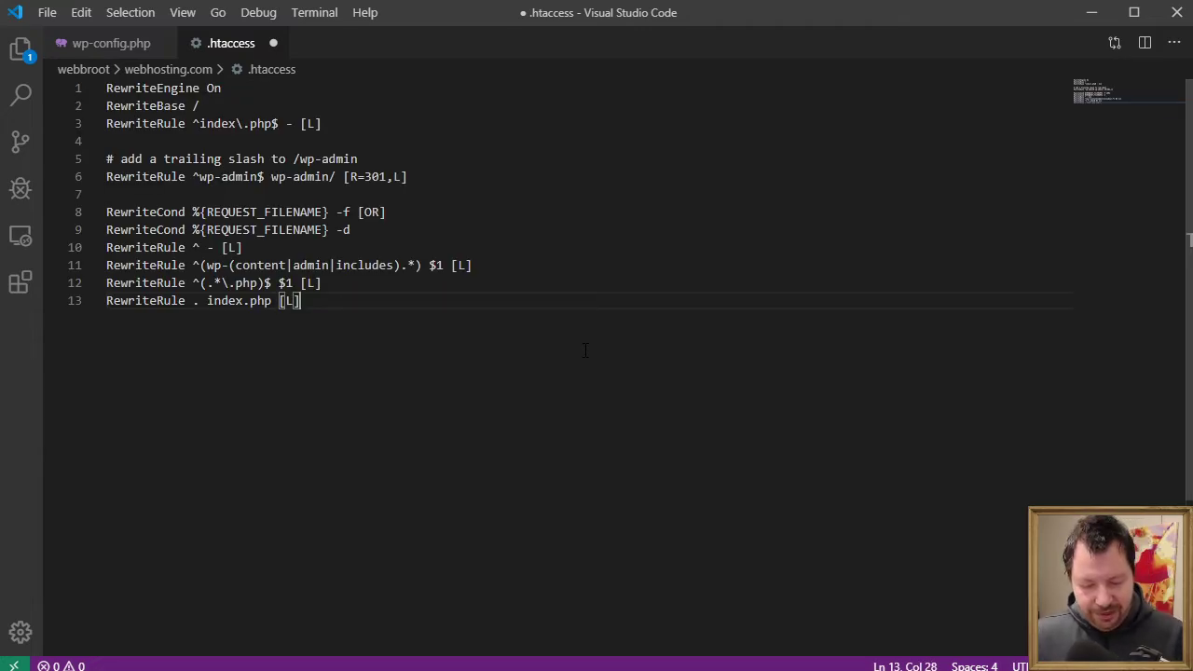
{"action": "key", "text": "ctrl+s"}
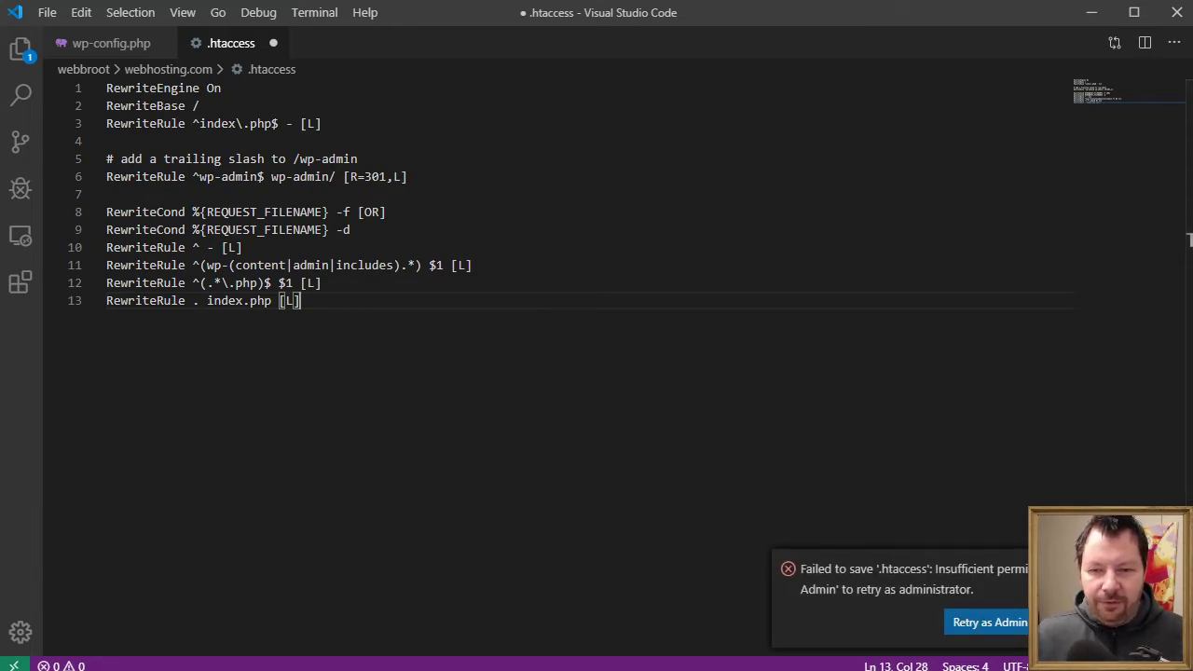
{"action": "key", "text": "Escape"}
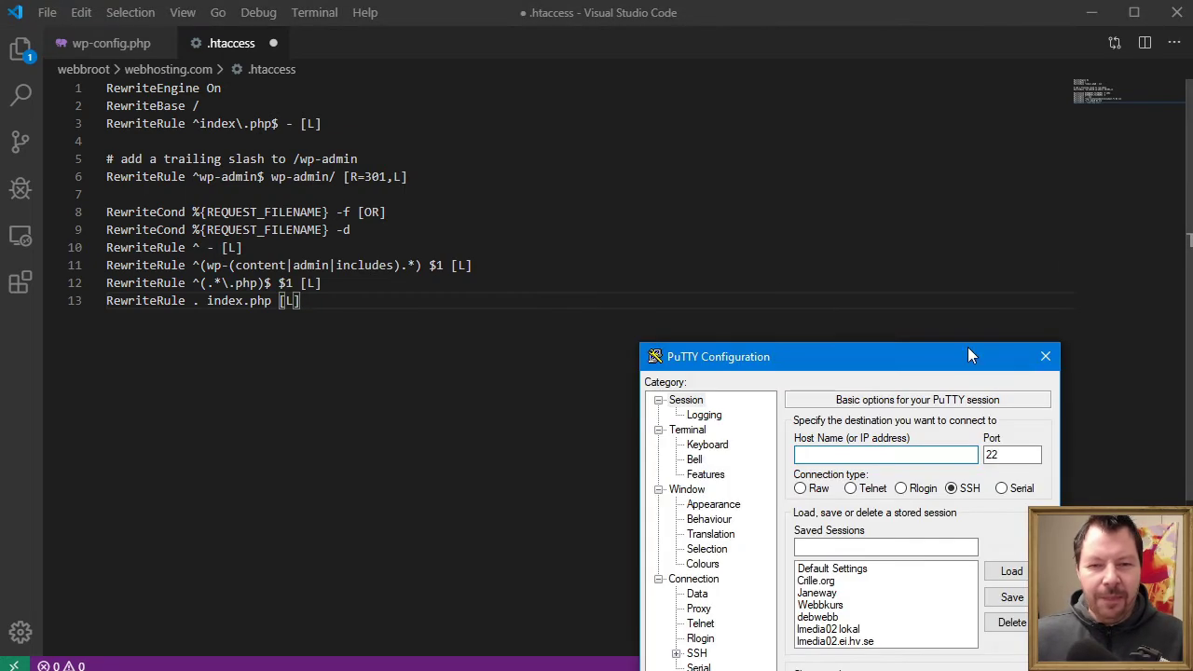
- Connect to the saved debwebb PuTTY session, log in, and become root with su
{"action": "left_click_drag", "start_coordinate": [884, 358], "coordinate": [729, 104]}
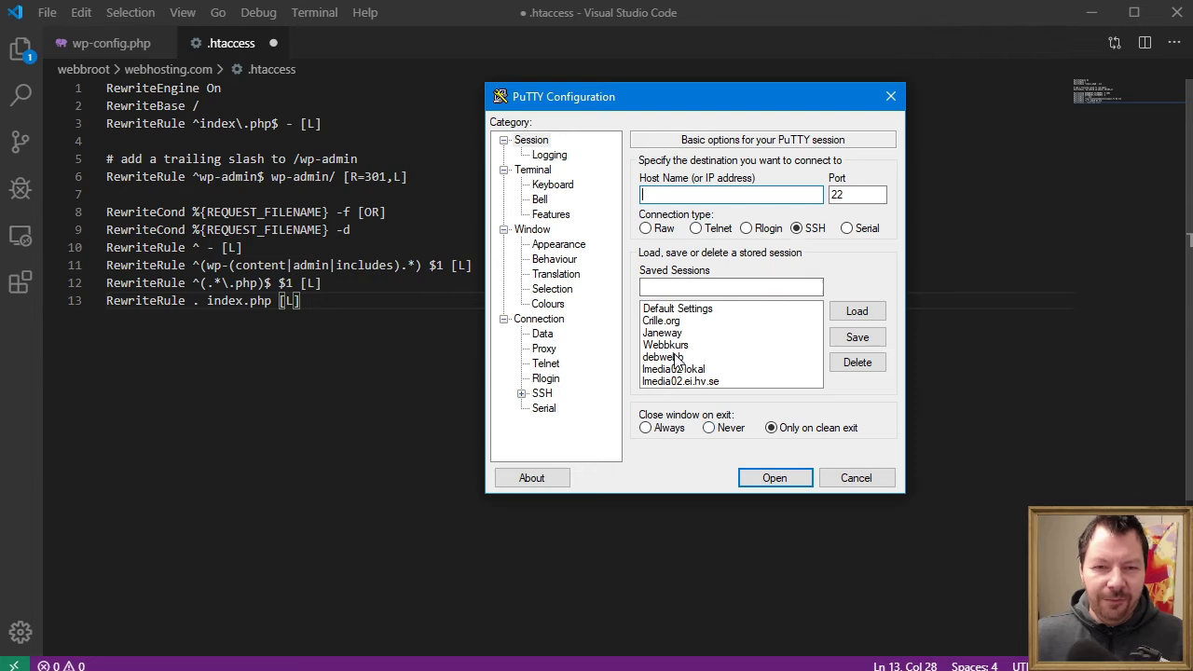
{"action": "double_click", "coordinate": [673, 358]}
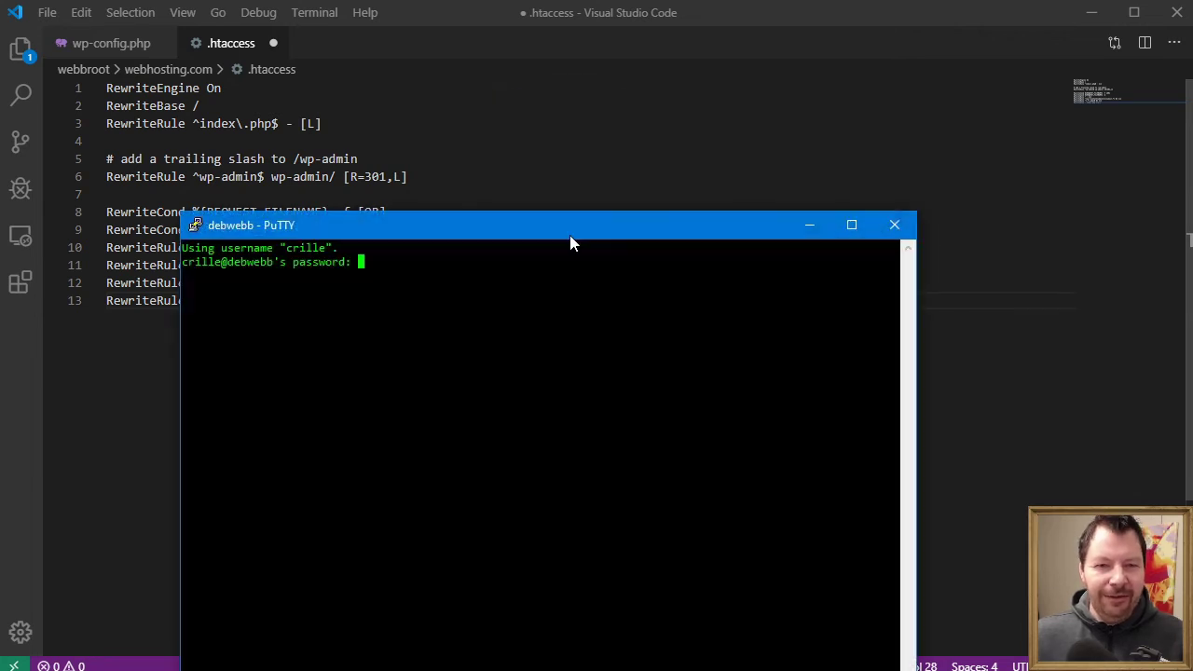
{"action": "left_click_drag", "start_coordinate": [569, 235], "coordinate": [686, 100]}
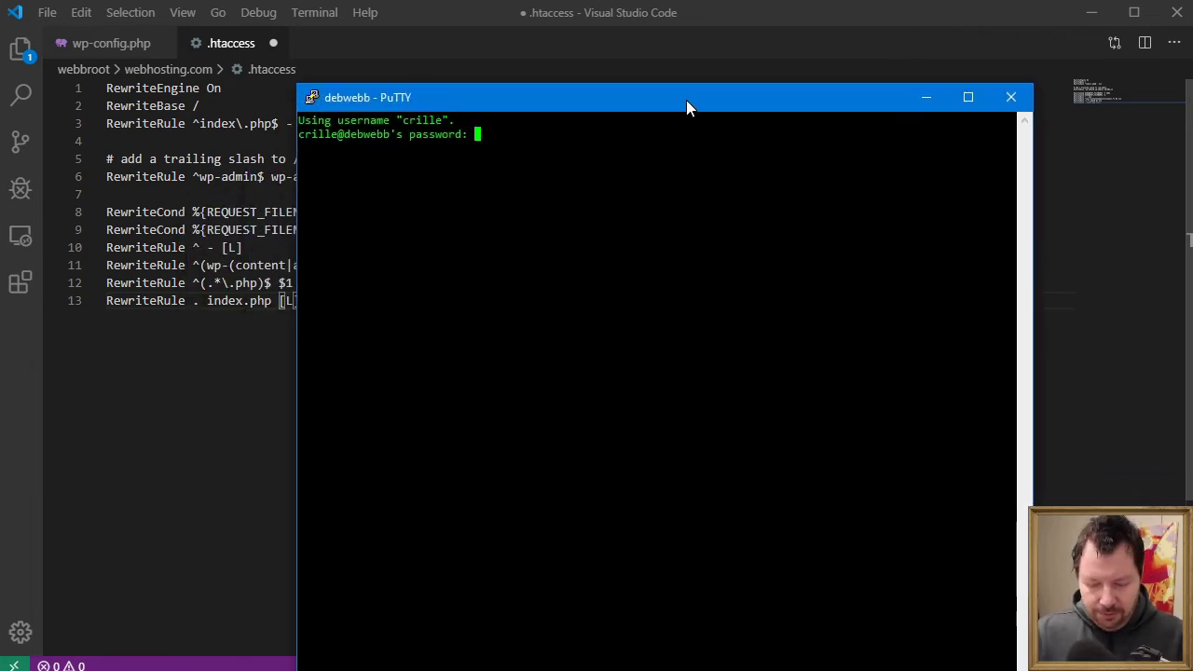
{"action": "key", "text": "Return"}
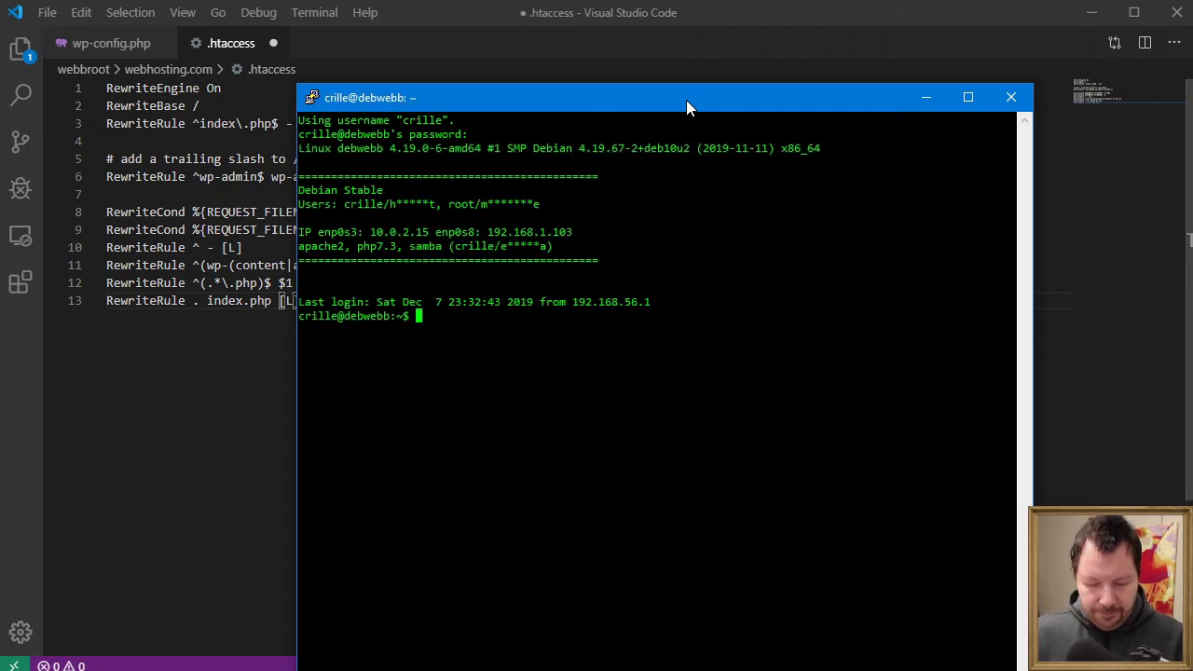
{"action": "type", "text": "cfd"}
{"action": "key", "text": "BackSpace"}
{"action": "key", "text": "BackSpace"}
{"action": "key", "text": "BackSpace"}
{"action": "key", "text": "BackSpace"}
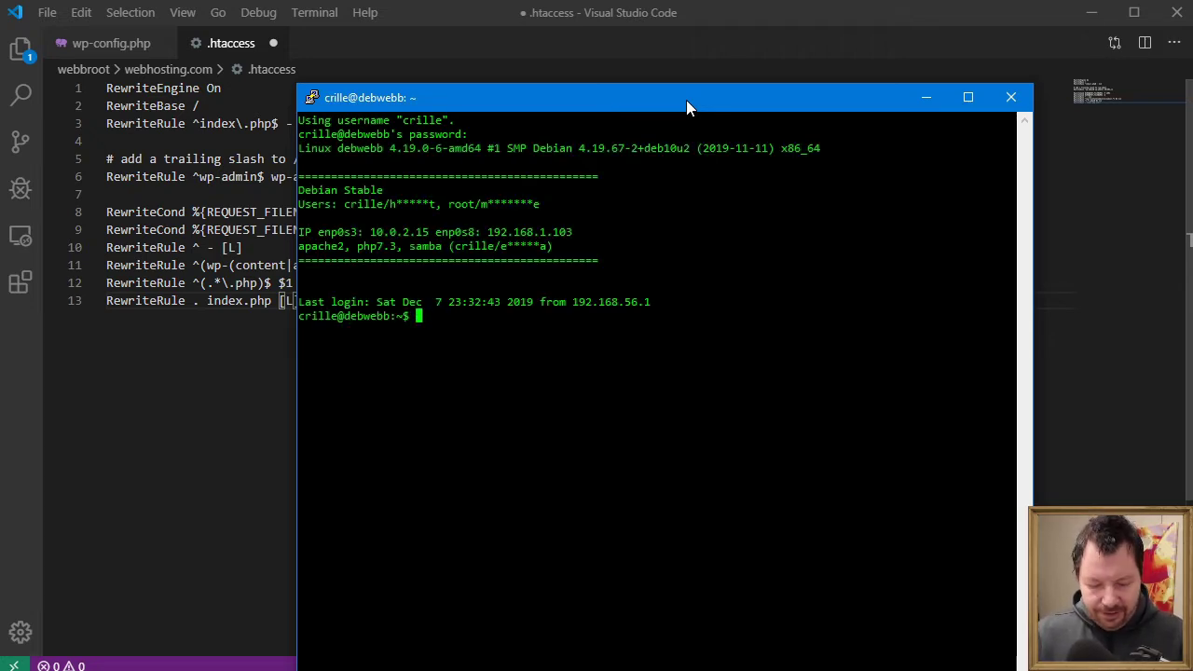
{"action": "type", "text": "su"}
{"action": "key", "text": "Return"}
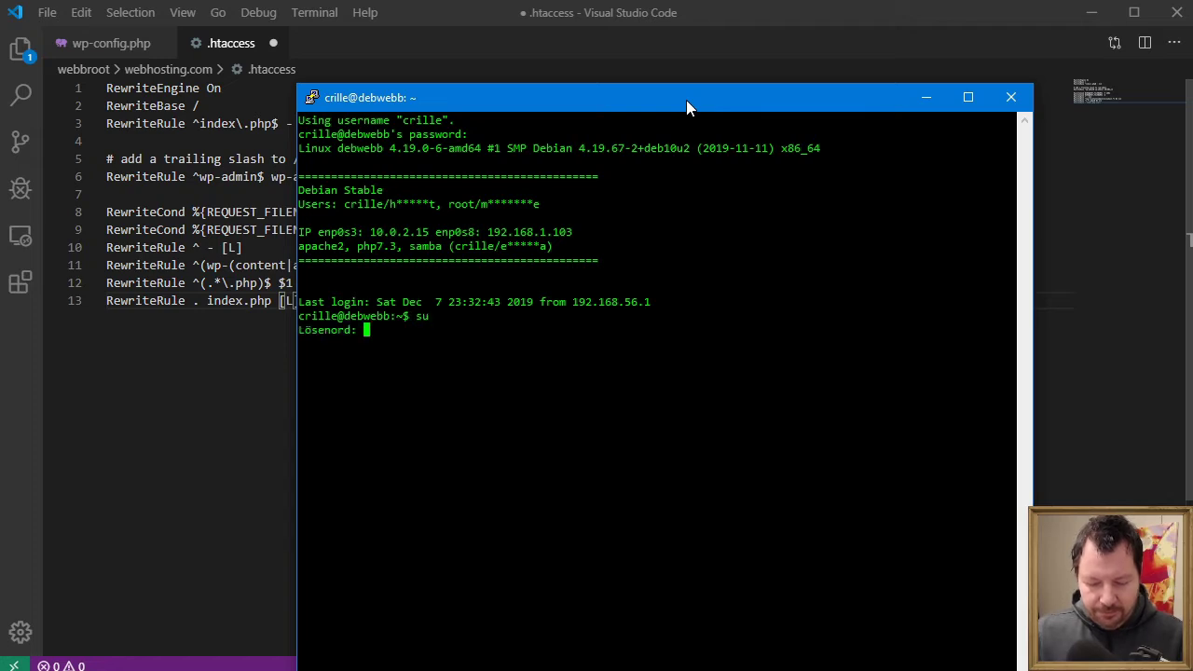
{"action": "key", "text": "Return"}
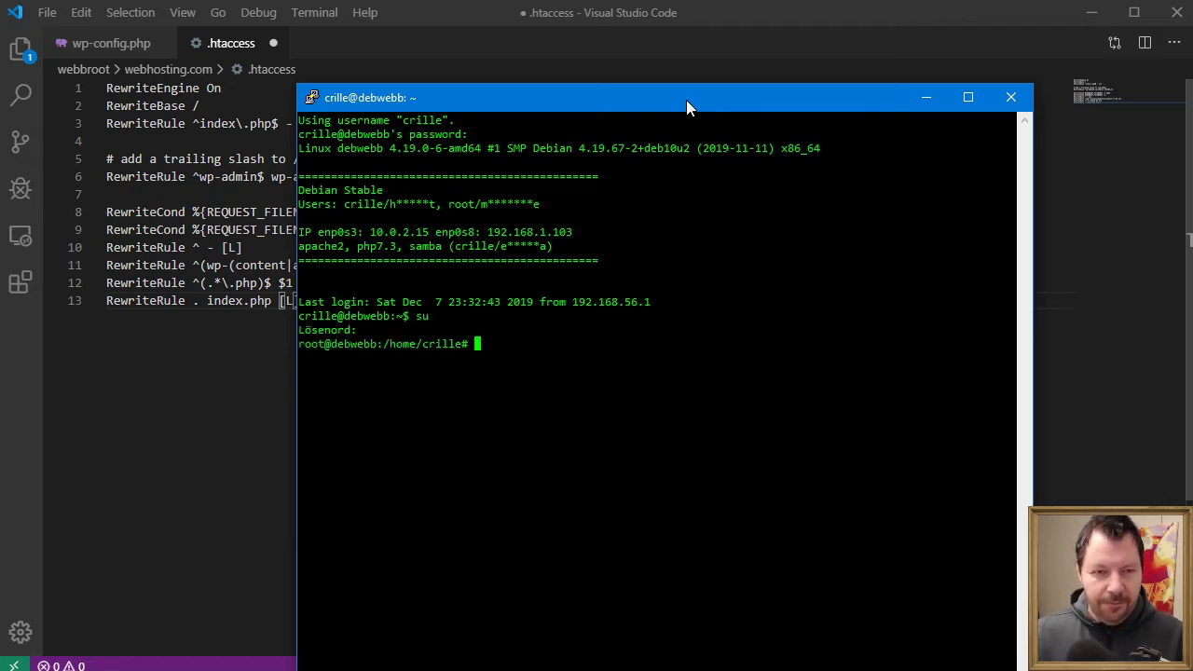
- Run chmod 777 on .htaccess in /webbroot/webhosting.com, then exit the session
{"action": "type", "text": "cd /"}
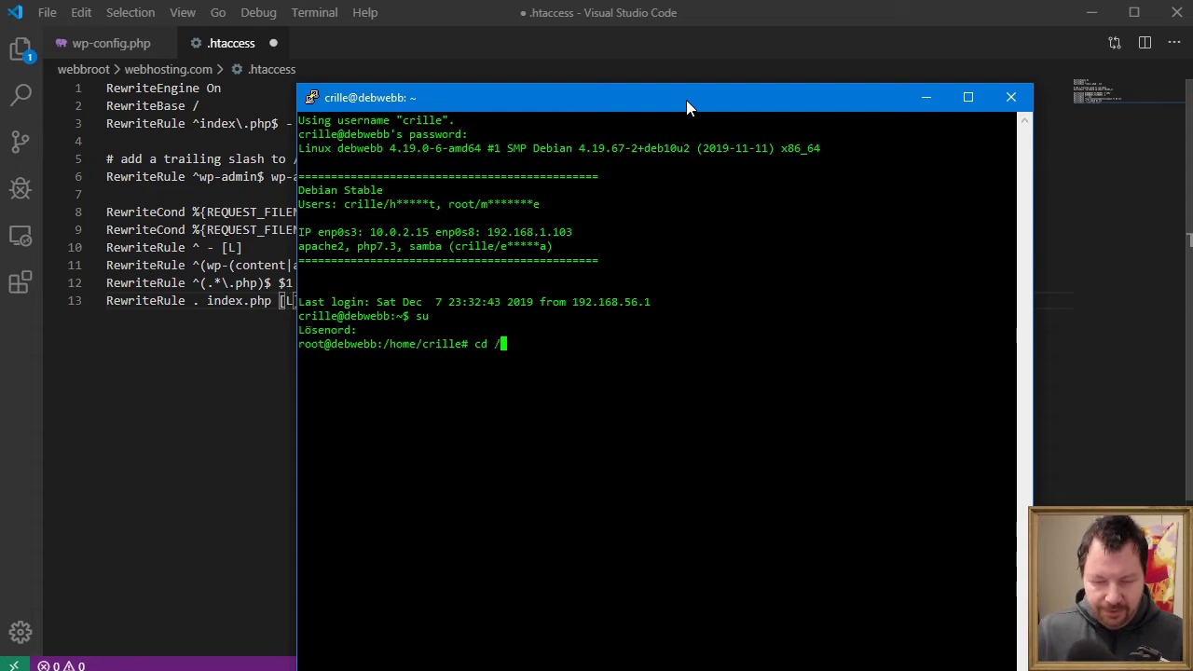
{"action": "type", "text": "webbroot/webh"}
{"action": "key", "text": "Tab"}
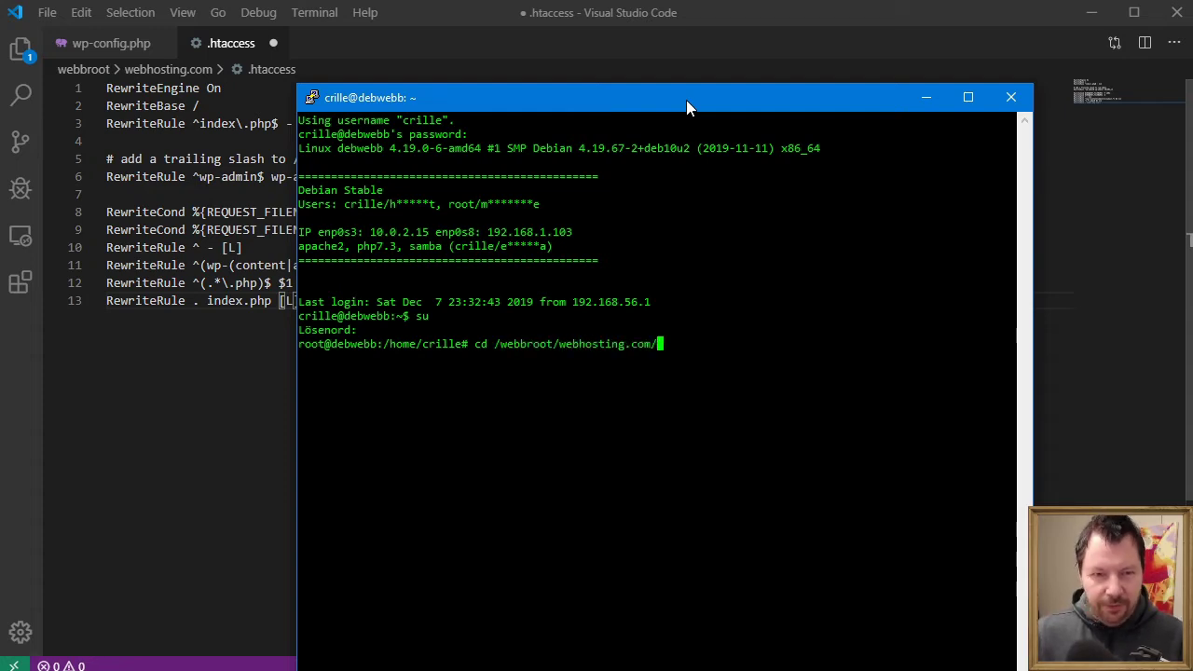
{"action": "key", "text": "Return"}
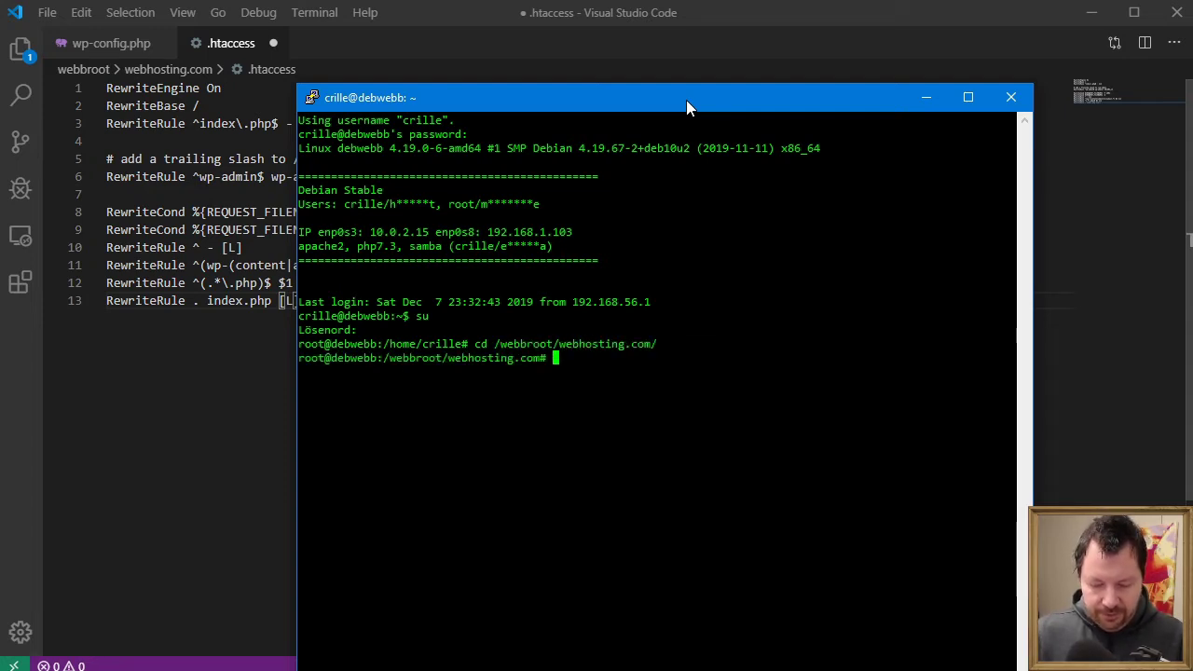
{"action": "type", "text": "chmod 777 "}
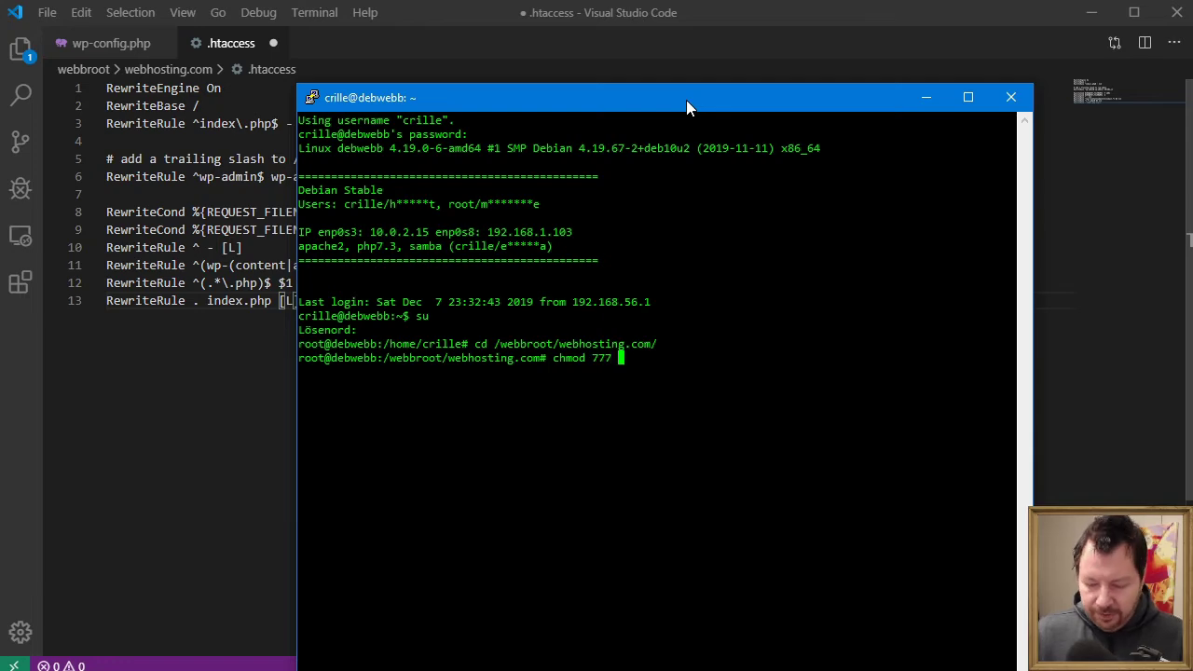
{"action": "type", "text": ".ht"}
{"action": "key", "text": "Tab"}
{"action": "key", "text": "Return"}
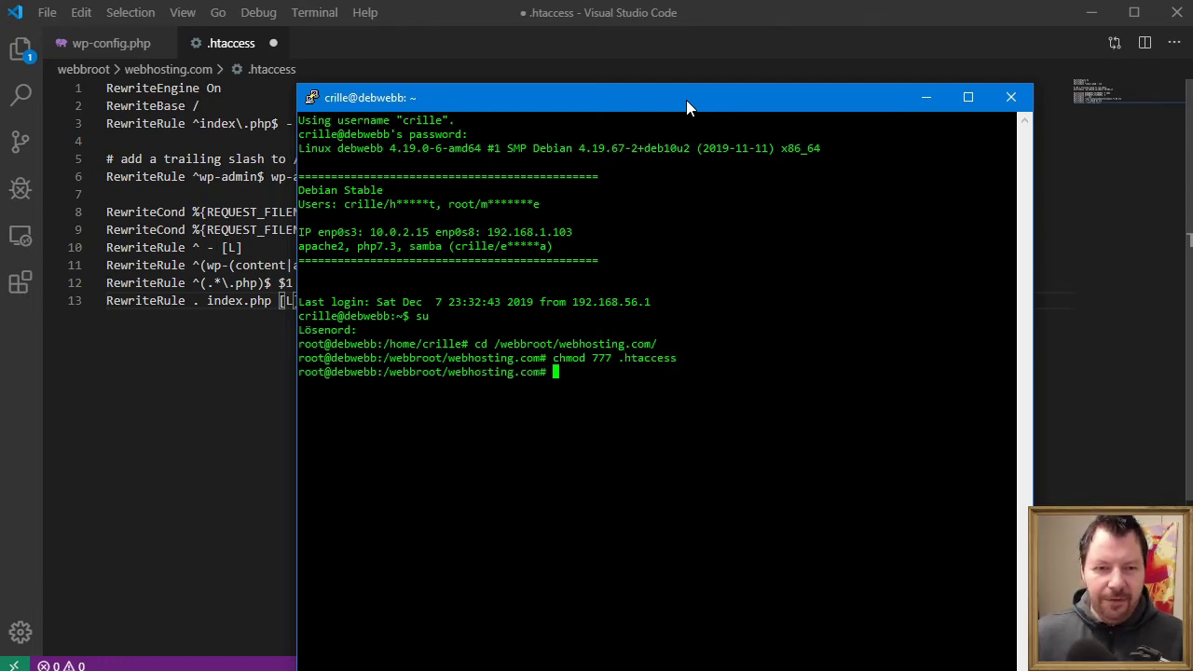
{"action": "type", "text": "exit"}
{"action": "key", "text": "Return"}
{"action": "key", "text": "ctrl+d"}
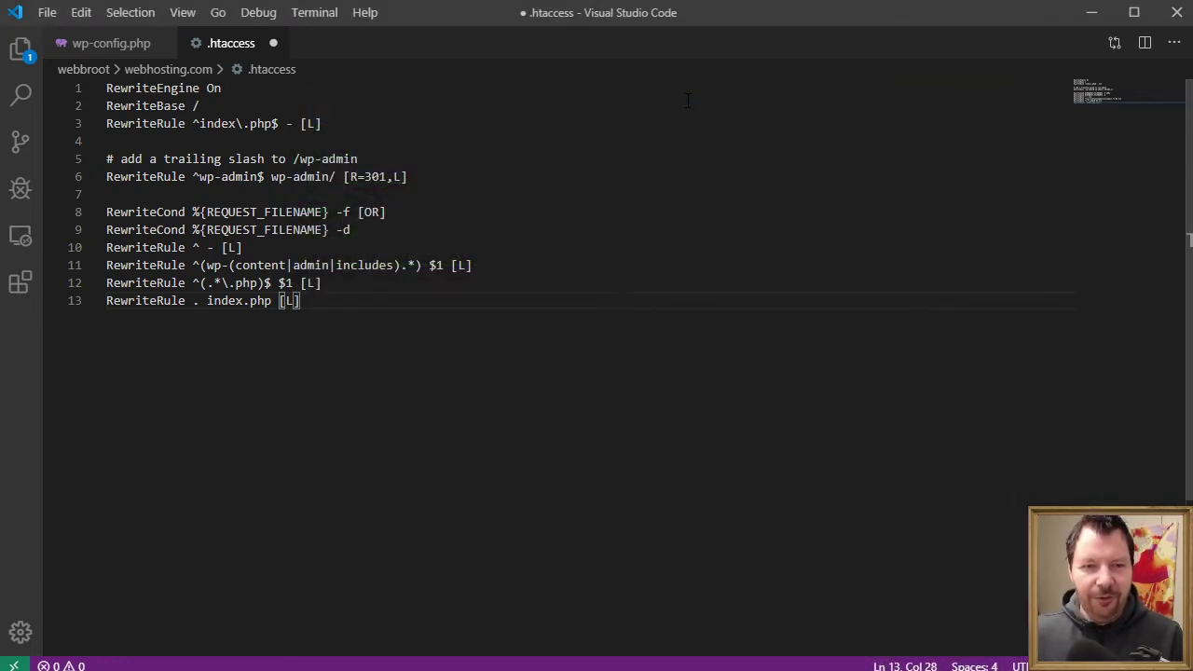
- Save .htaccess with the multisite rewrite rules now that permissions allow it
{"action": "left_click", "coordinate": [653, 123]}
{"action": "key", "text": "ctrl+s"}
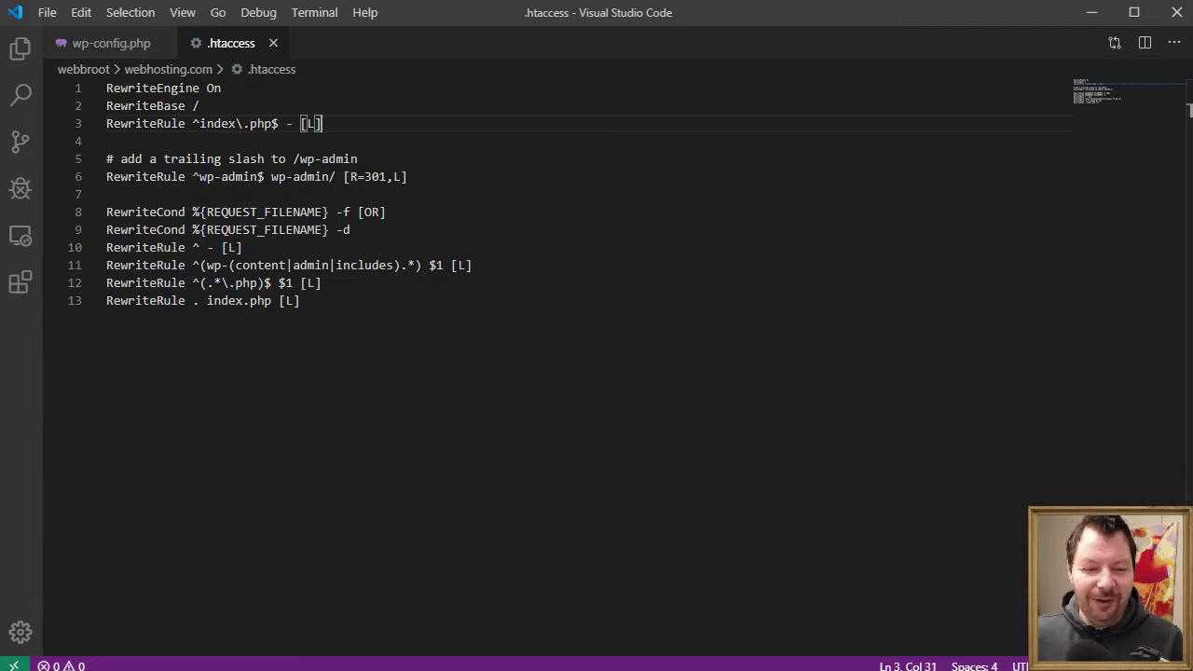
{"action": "key", "text": "alt+Tab"}
- Follow the Log In link under the network setup instructions
{"action": "left_click", "coordinate": [1075, 444]}
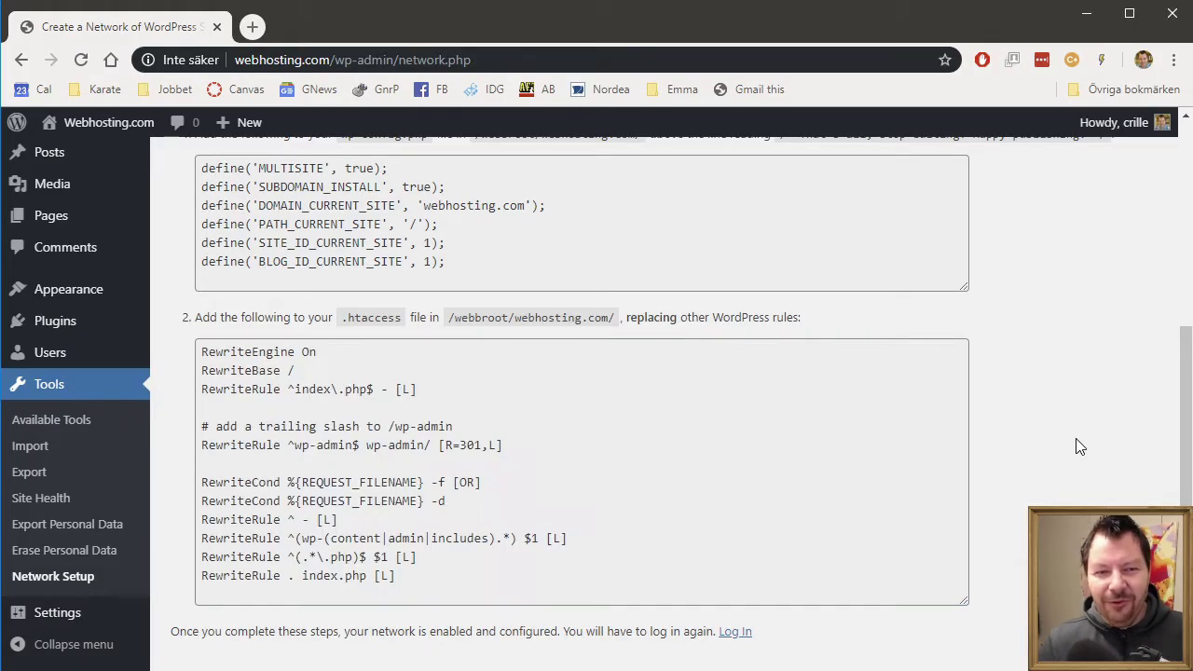
{"action": "scroll", "coordinate": [1075, 444], "scroll_direction": "down", "scroll_amount": 1}
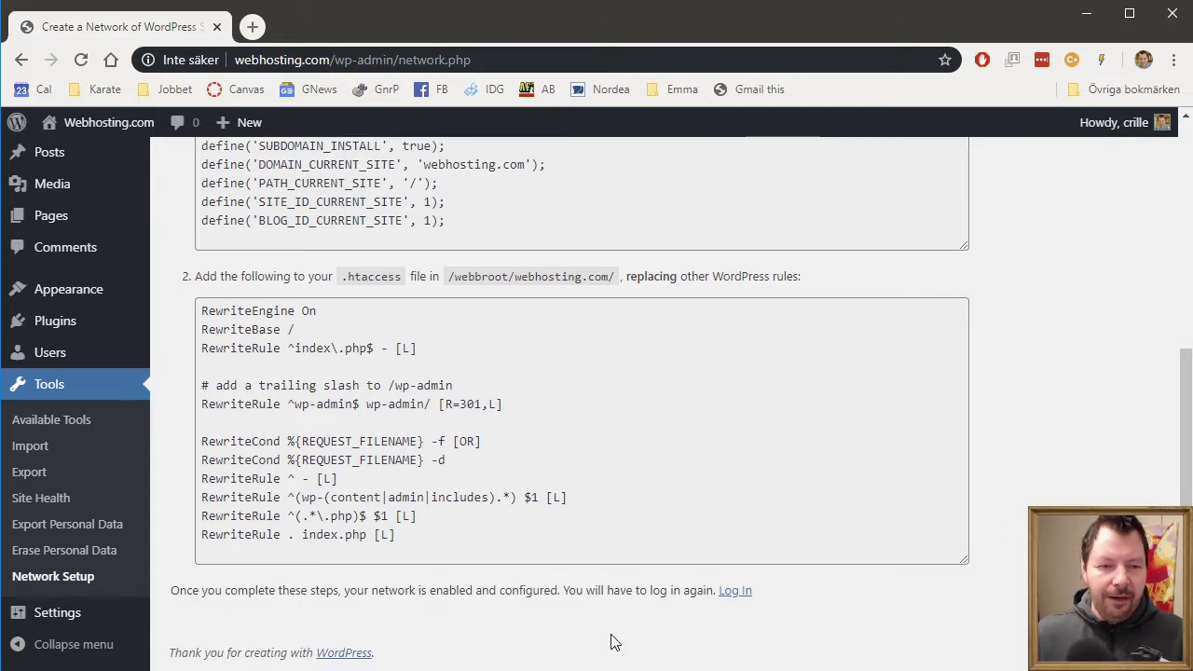
{"action": "left_click_drag", "start_coordinate": [255, 591], "coordinate": [650, 611]}
{"action": "left_click", "coordinate": [815, 616]}
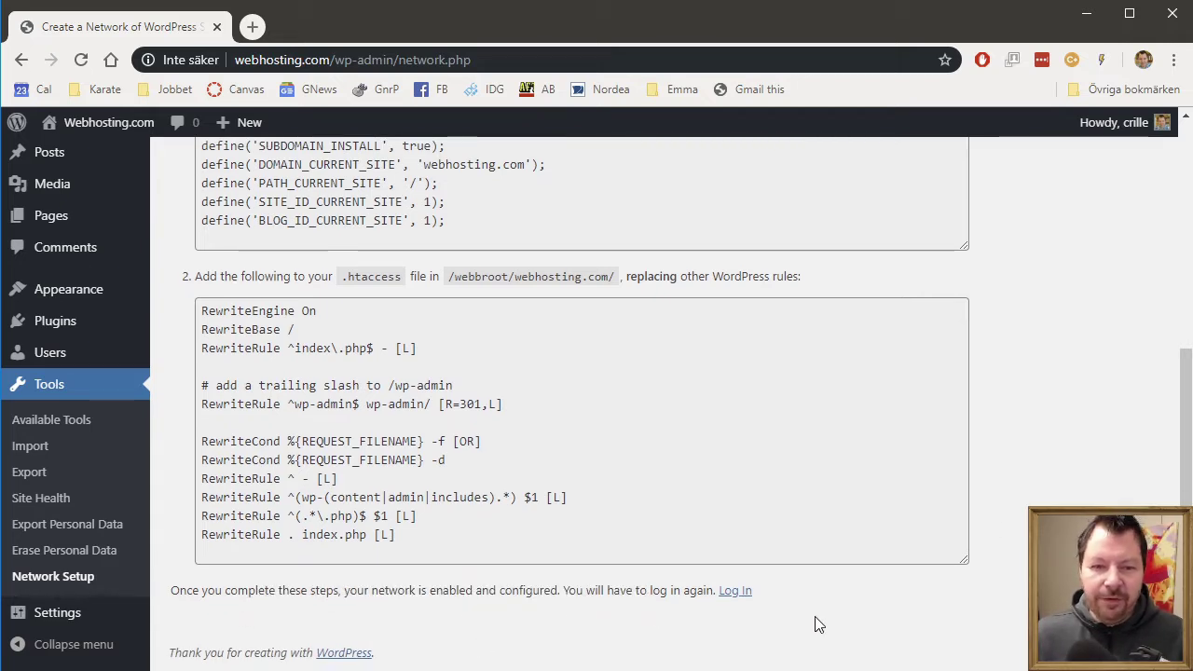
{"action": "left_click", "coordinate": [742, 595]}
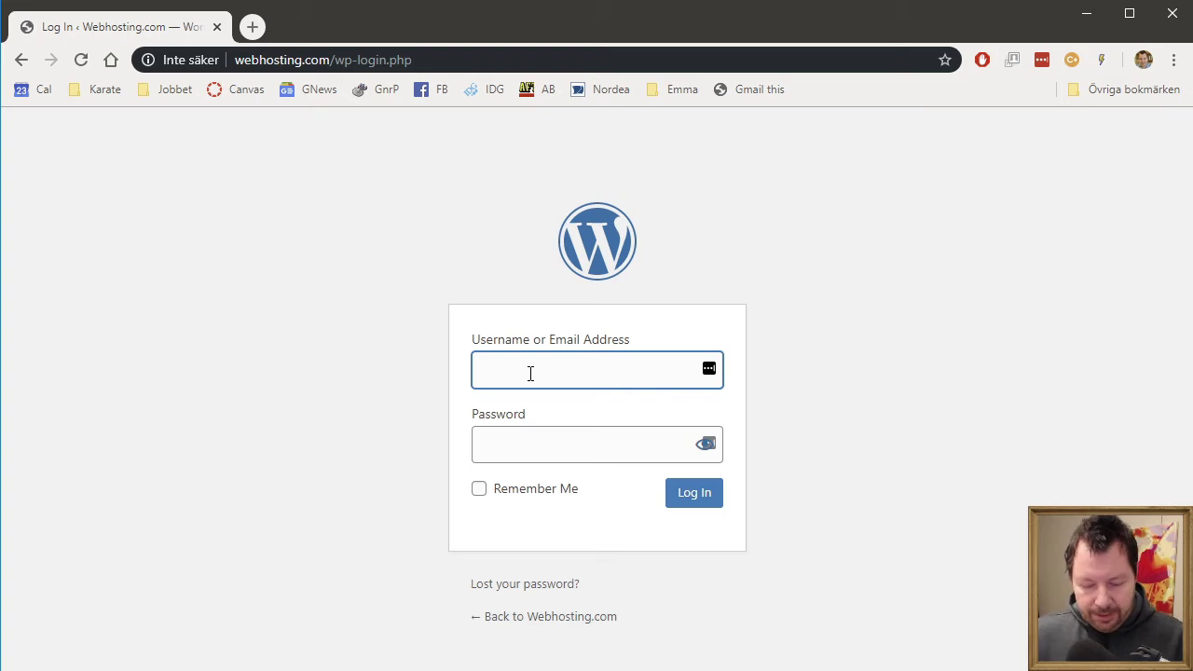
- Sign in with the admin username and account password to reach the Dashboard
{"action": "type", "text": "crille"}
{"action": "key", "text": "Tab"}
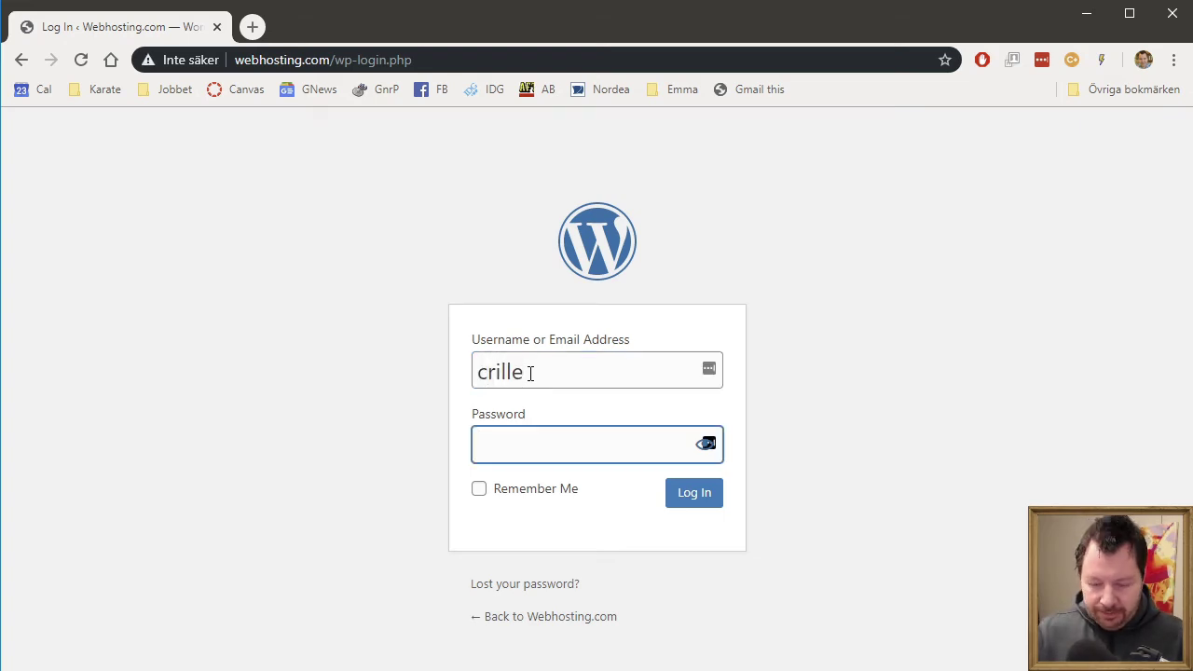
{"action": "type", "text": "•••••••"}
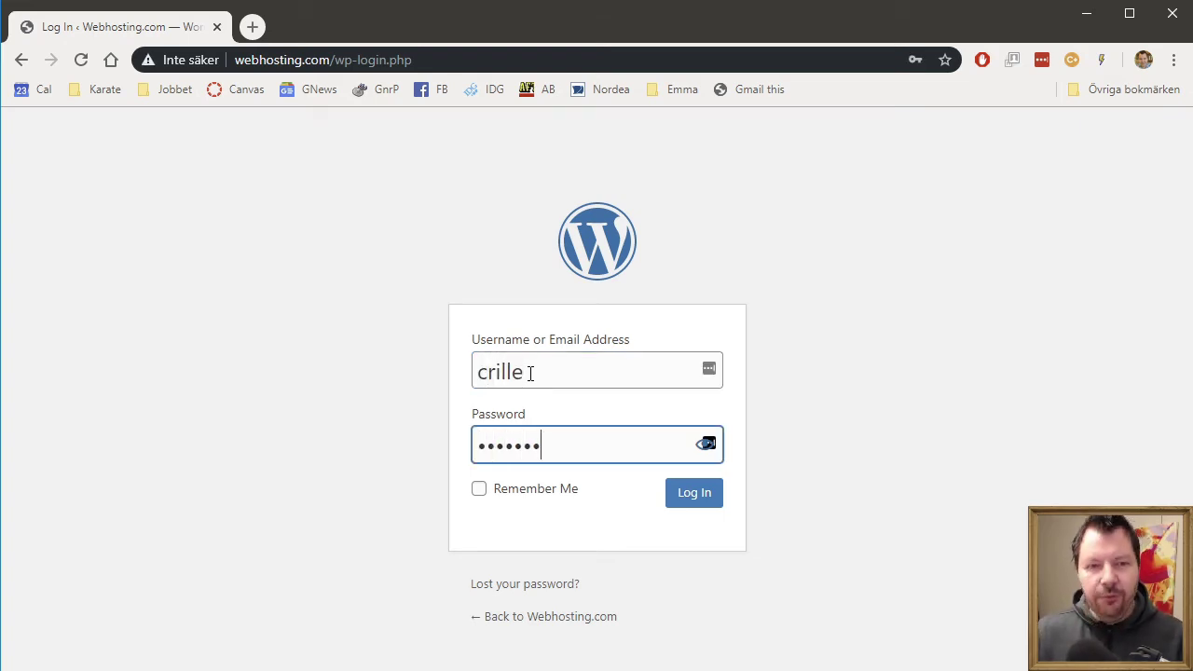
{"action": "left_click", "coordinate": [723, 495]}
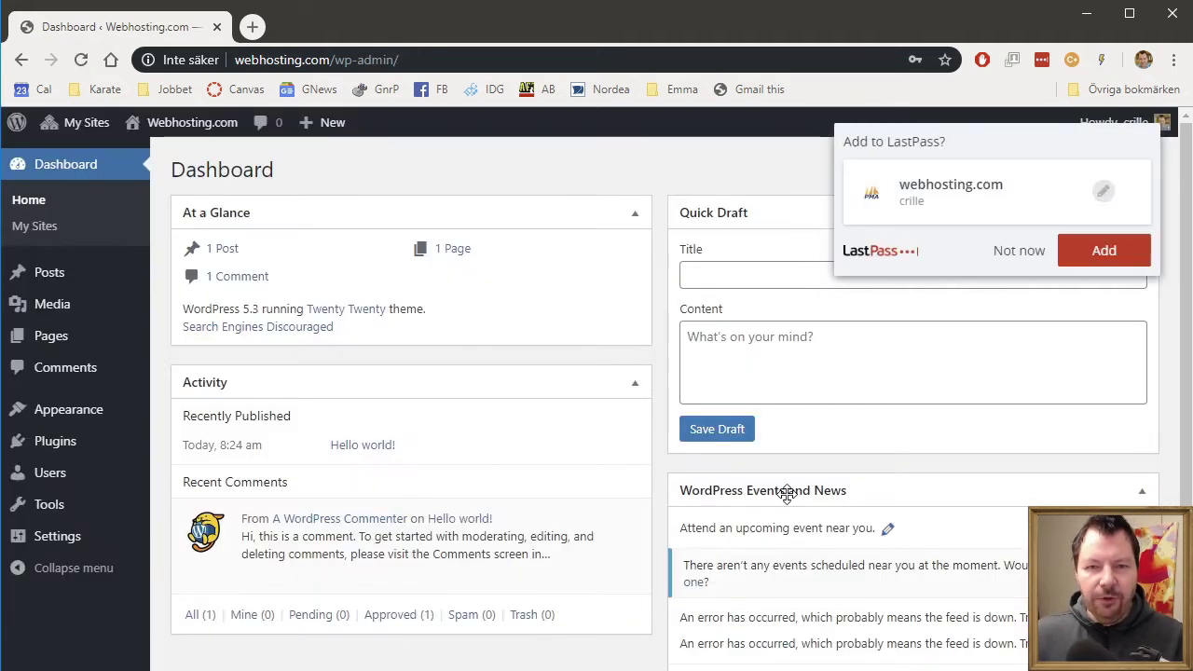
- Dismiss the password-save offer and go to the Network Admin dashboard via My Sites
{"action": "left_click", "coordinate": [1033, 253]}
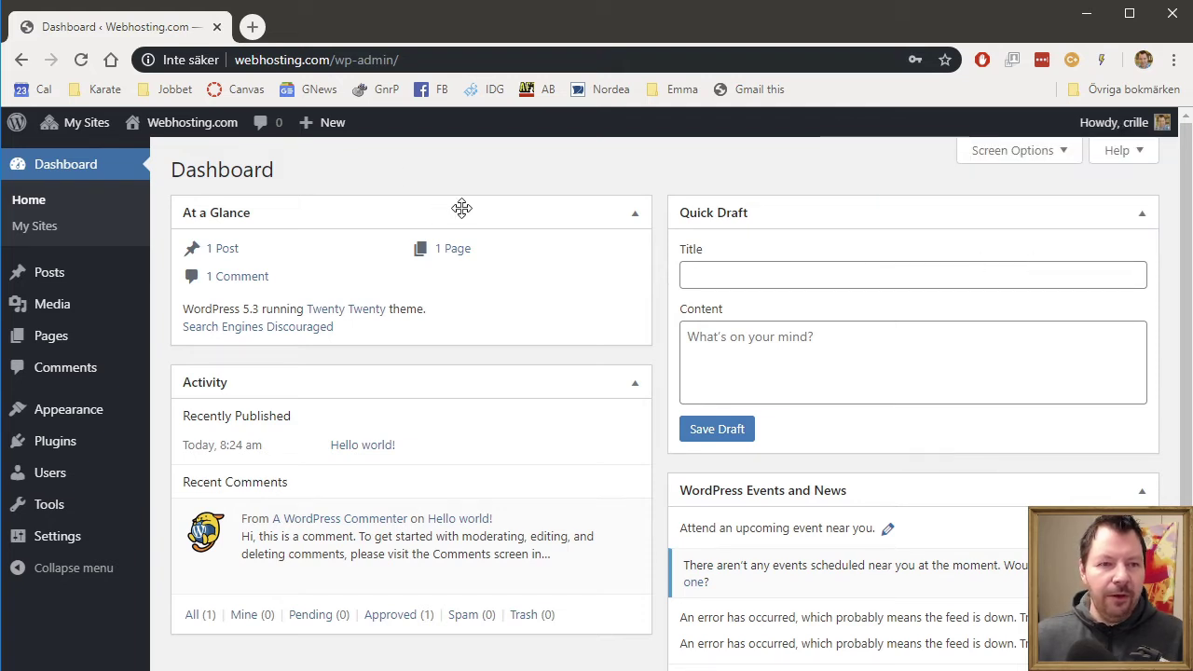
{"action": "mouse_move", "coordinate": [72, 129]}
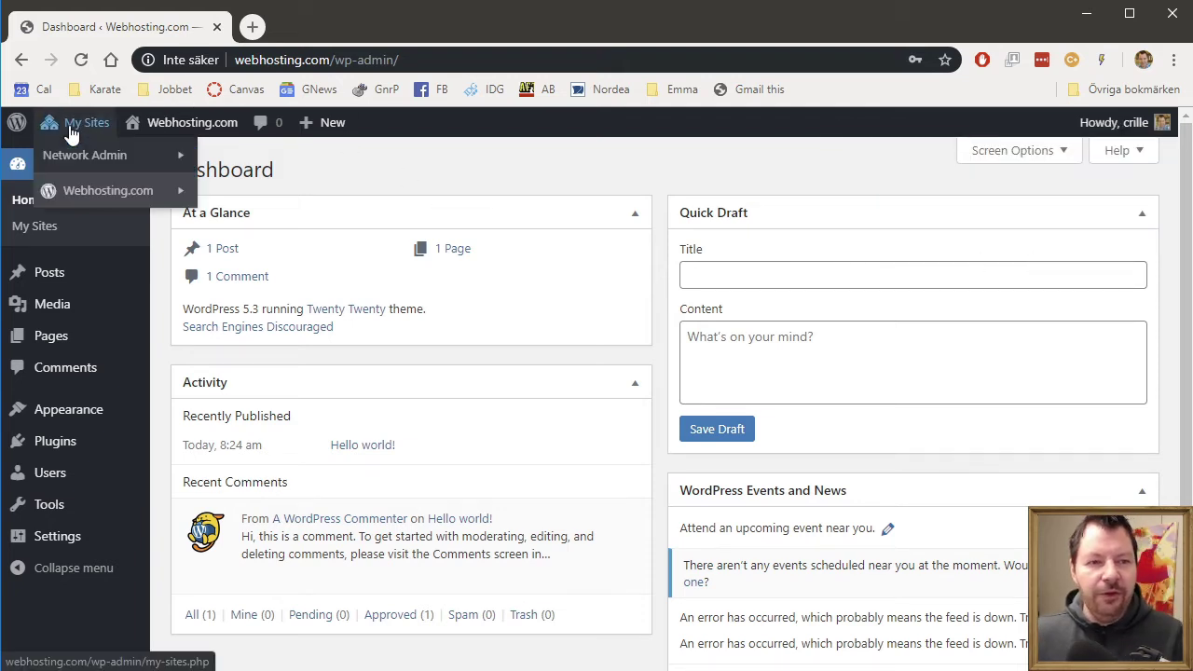
{"action": "mouse_move", "coordinate": [83, 160]}
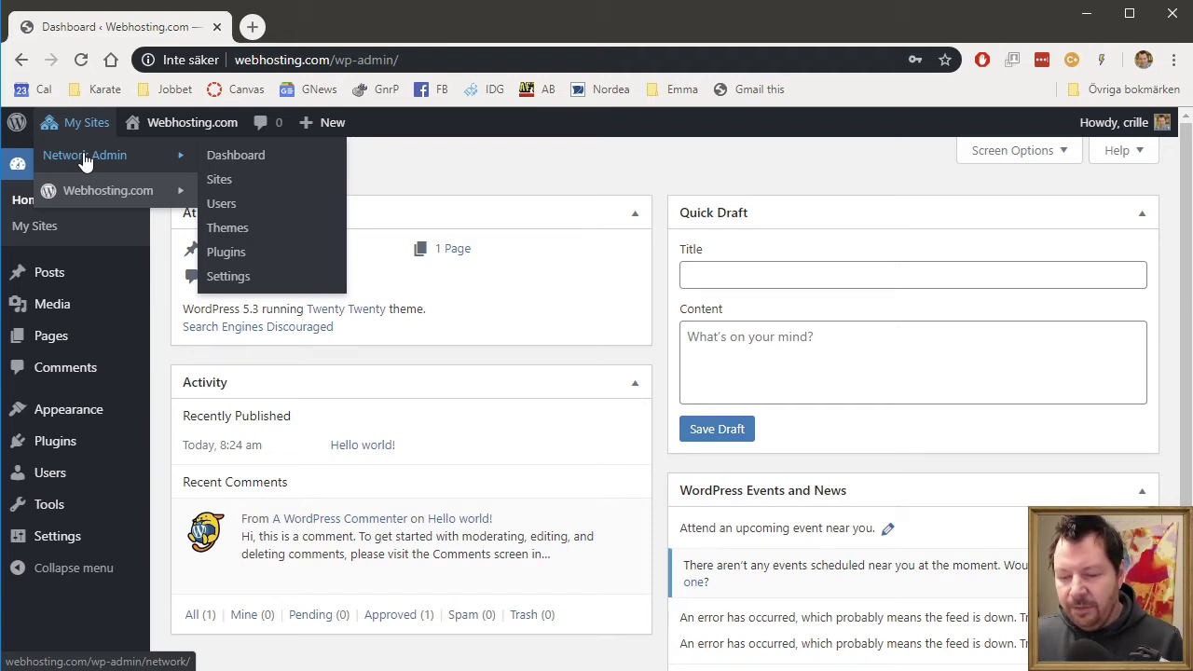
{"action": "left_click", "coordinate": [218, 165]}
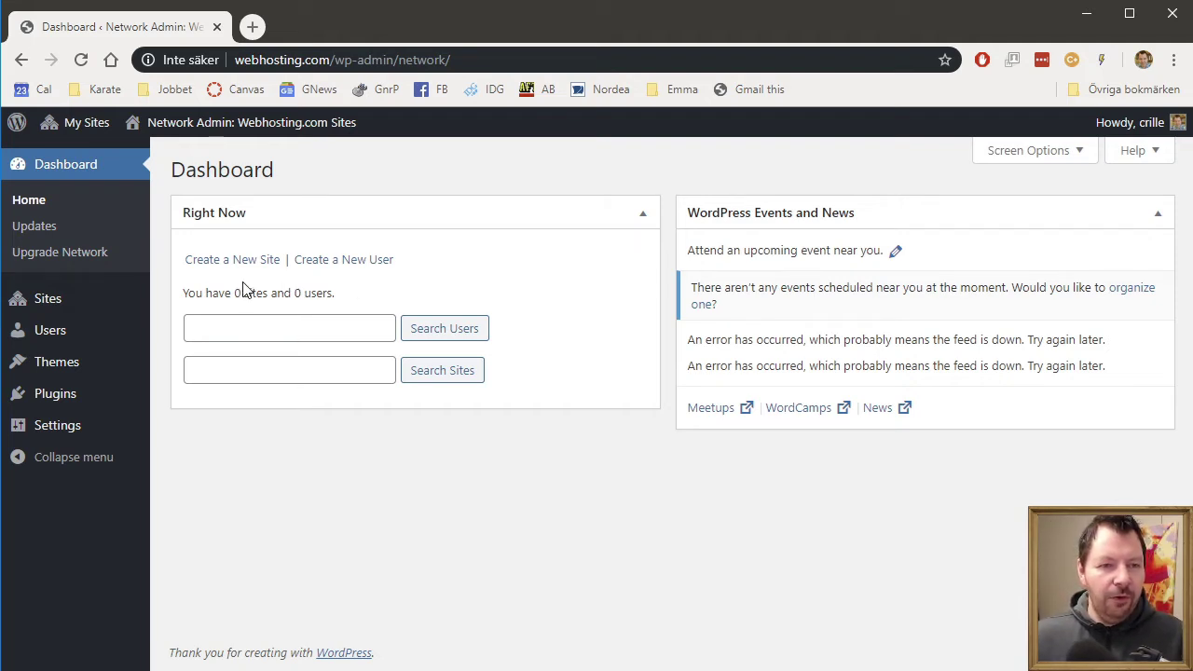
- Open the network's All Sites list and begin adding a new site
{"action": "mouse_move", "coordinate": [62, 308]}
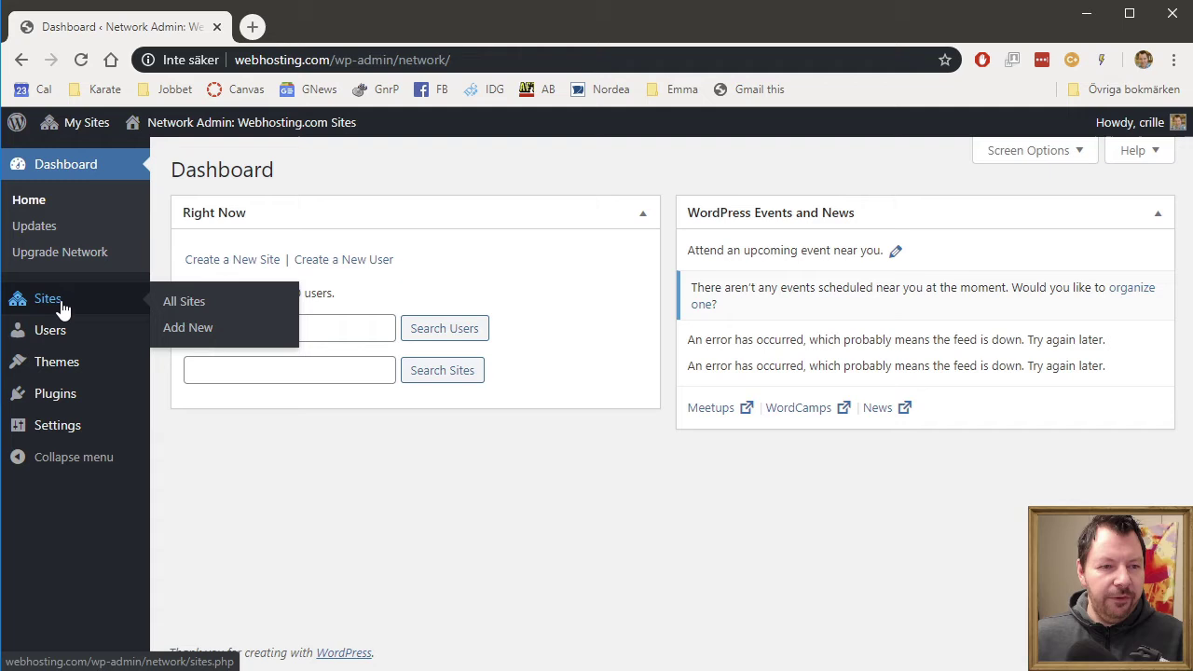
{"action": "left_click", "coordinate": [200, 306]}
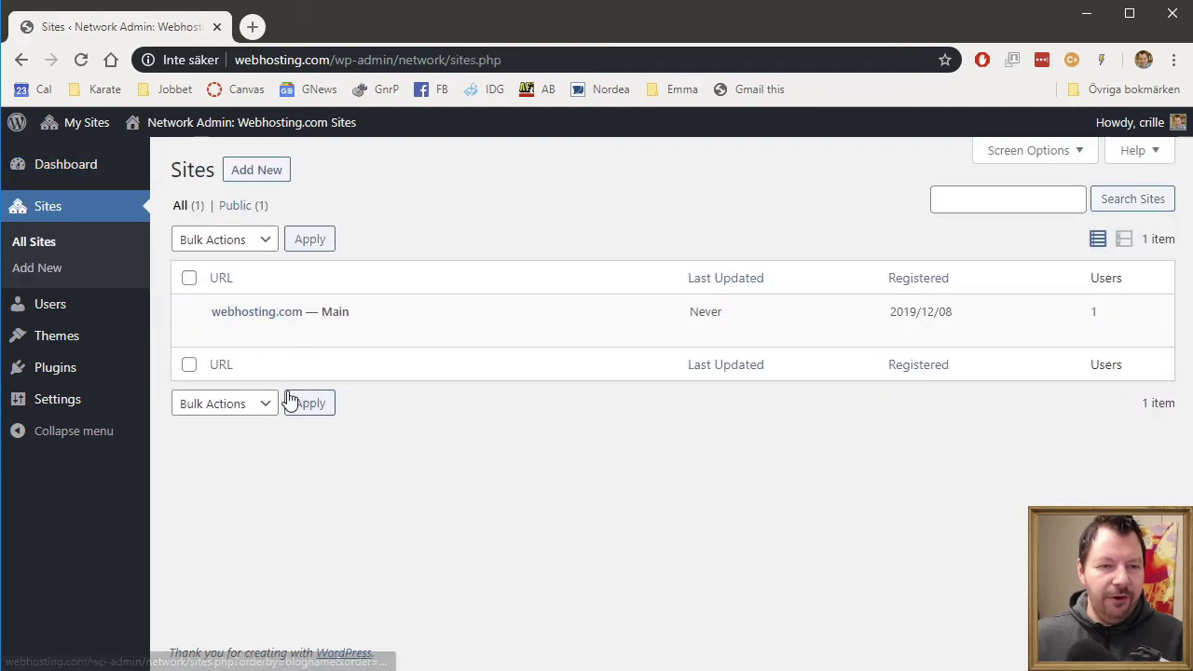
{"action": "mouse_move", "coordinate": [221, 323]}
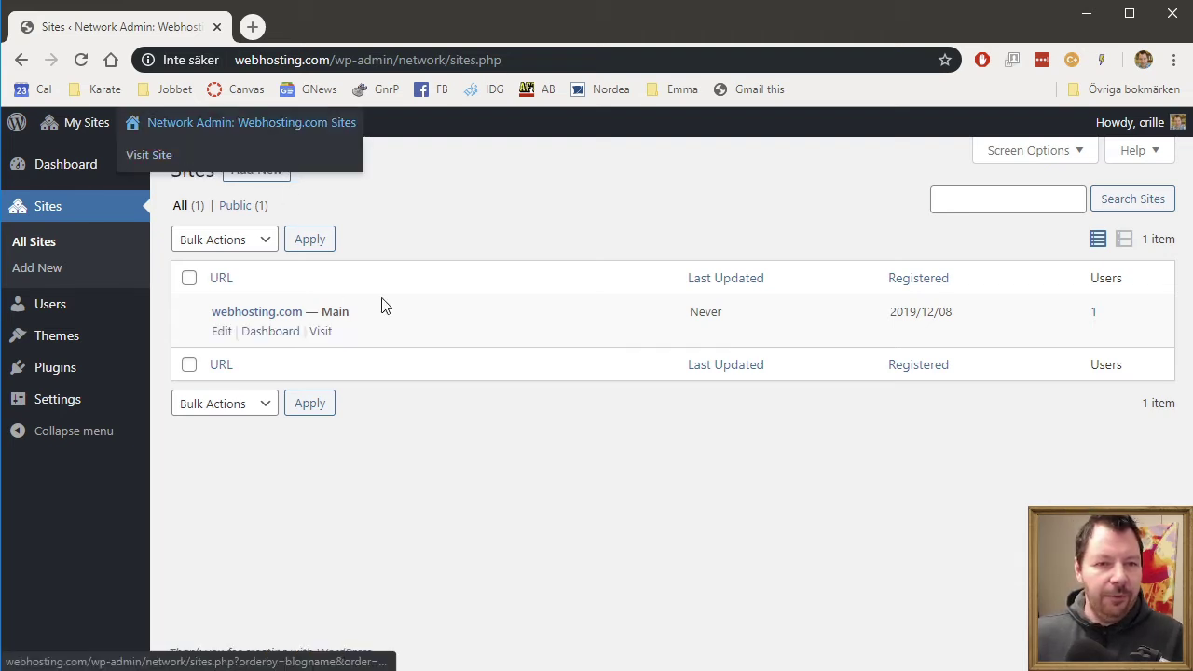
{"action": "left_click", "coordinate": [259, 176]}
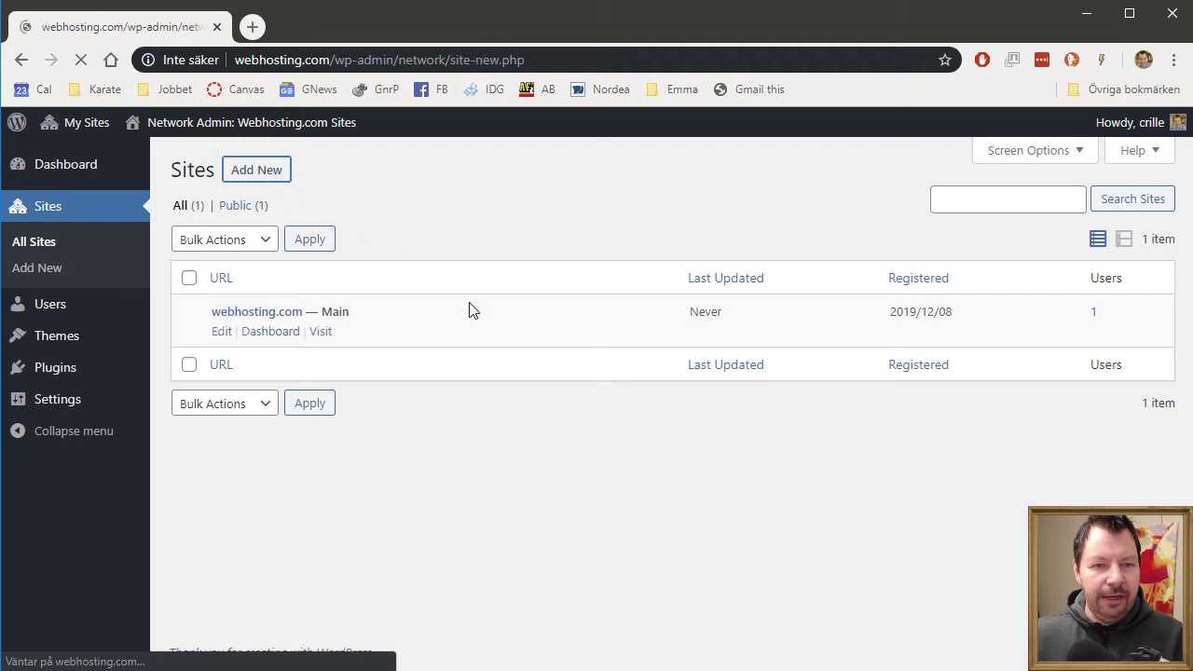
- Add the network site 'anna' titled 'Annas site' with its admin email
{"action": "left_click", "coordinate": [397, 259]}
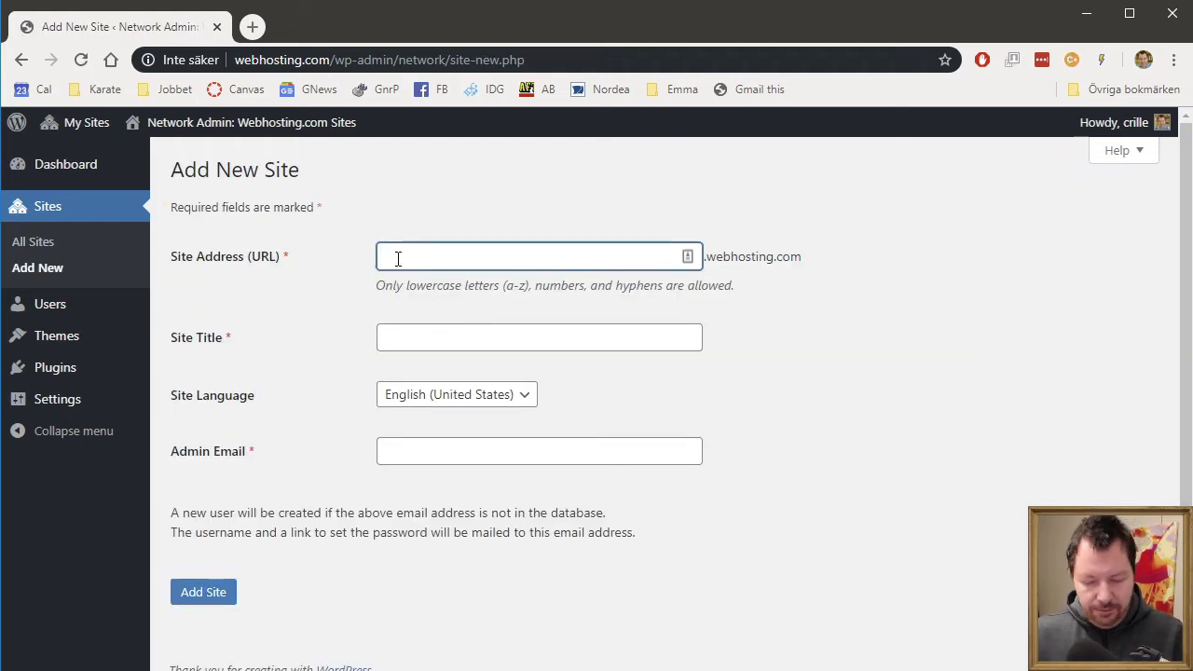
{"action": "type", "text": "anna"}
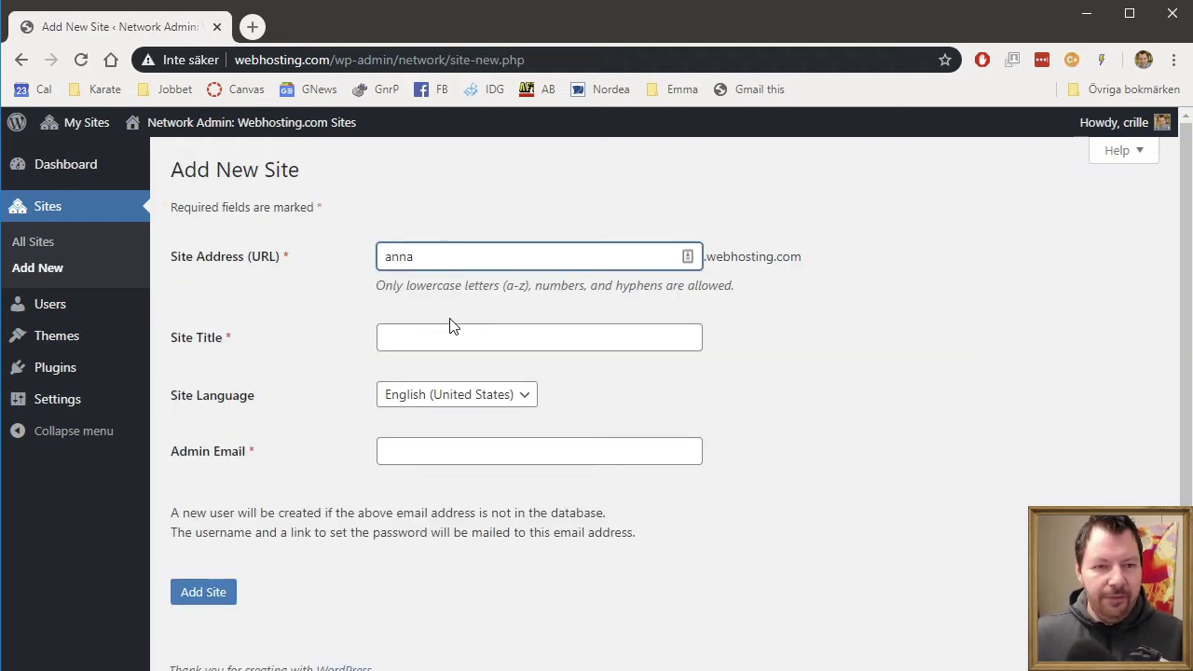
{"action": "left_click", "coordinate": [477, 338]}
{"action": "type", "text": "Annas site"}
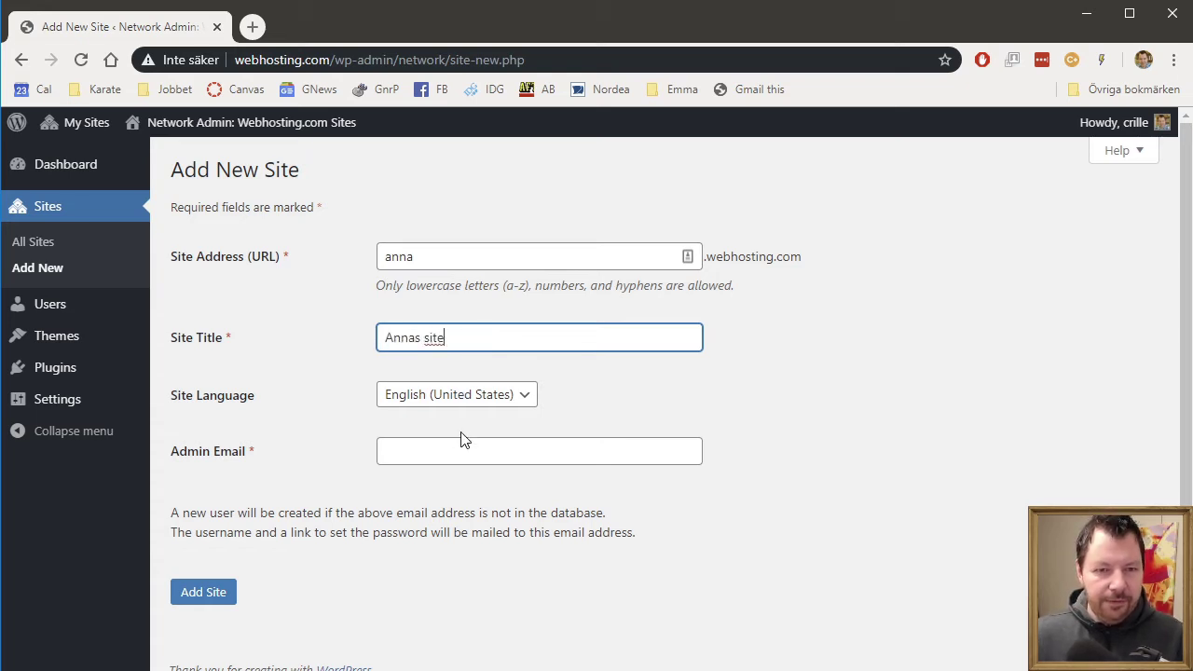
{"action": "left_click", "coordinate": [455, 455]}
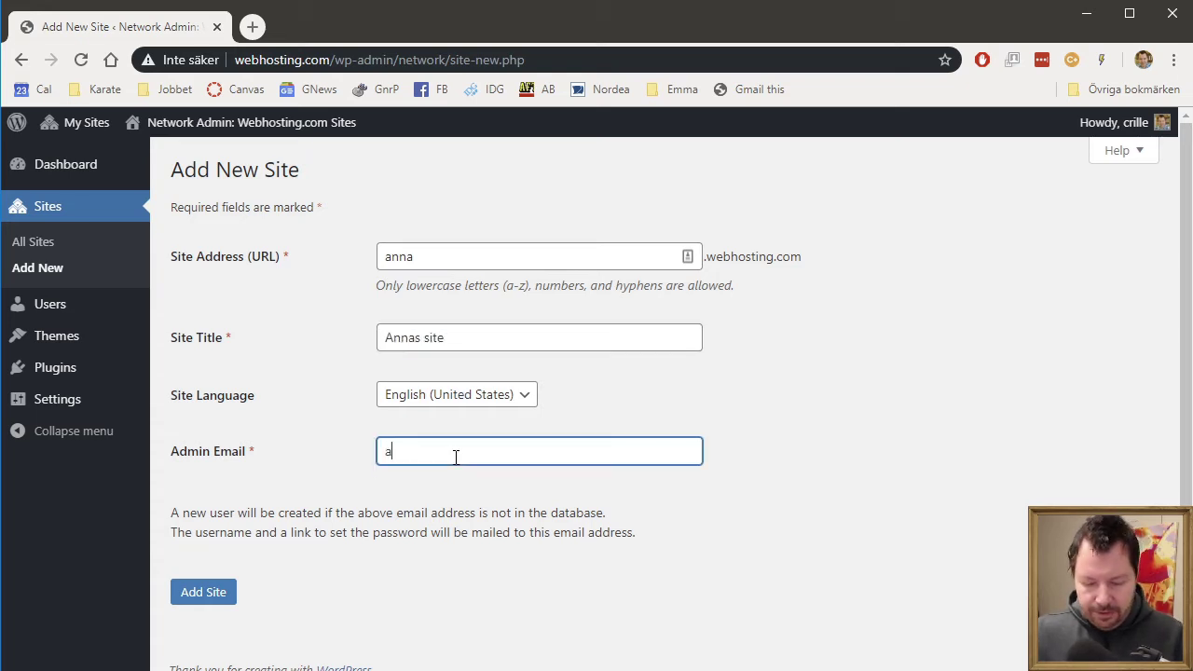
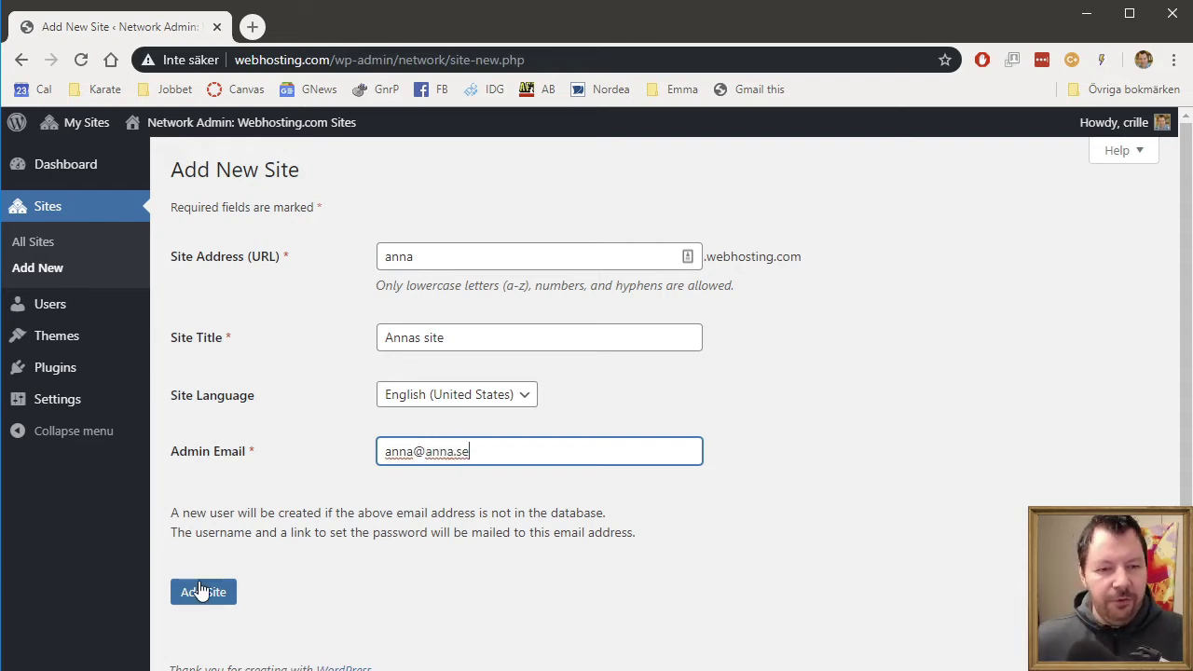
{"action": "left_click", "coordinate": [199, 590]}
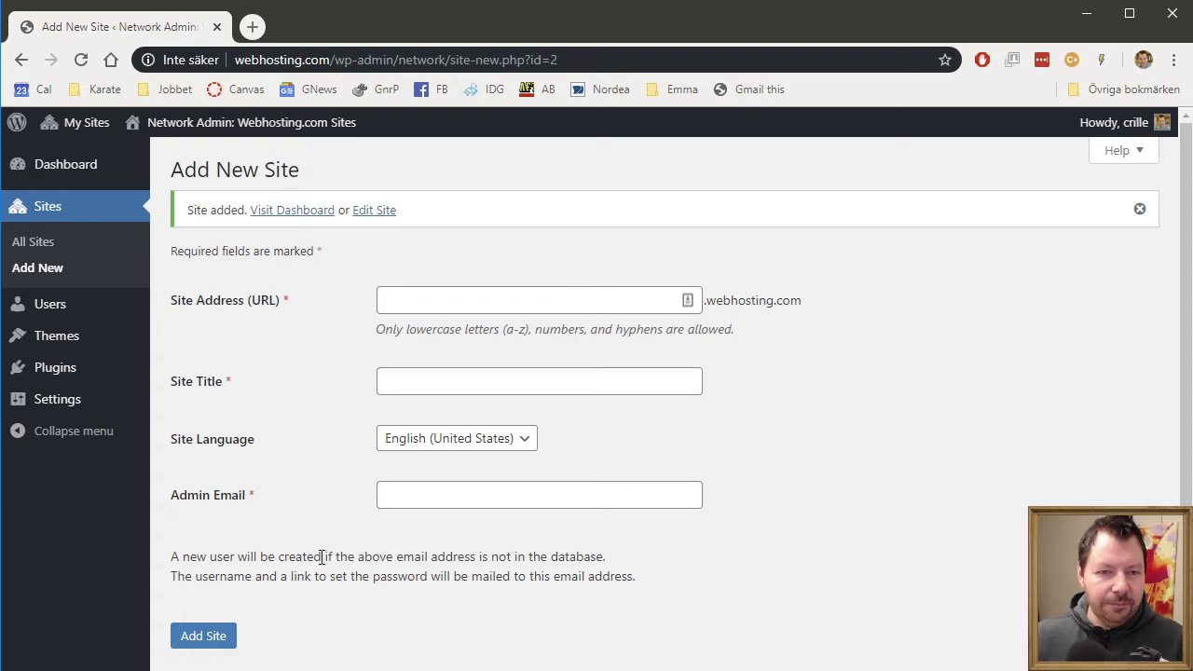
- Add the network site 'bertil' titled 'Bertils site' with its admin email
{"action": "left_click", "coordinate": [414, 307]}
{"action": "type", "text": "bertil"}
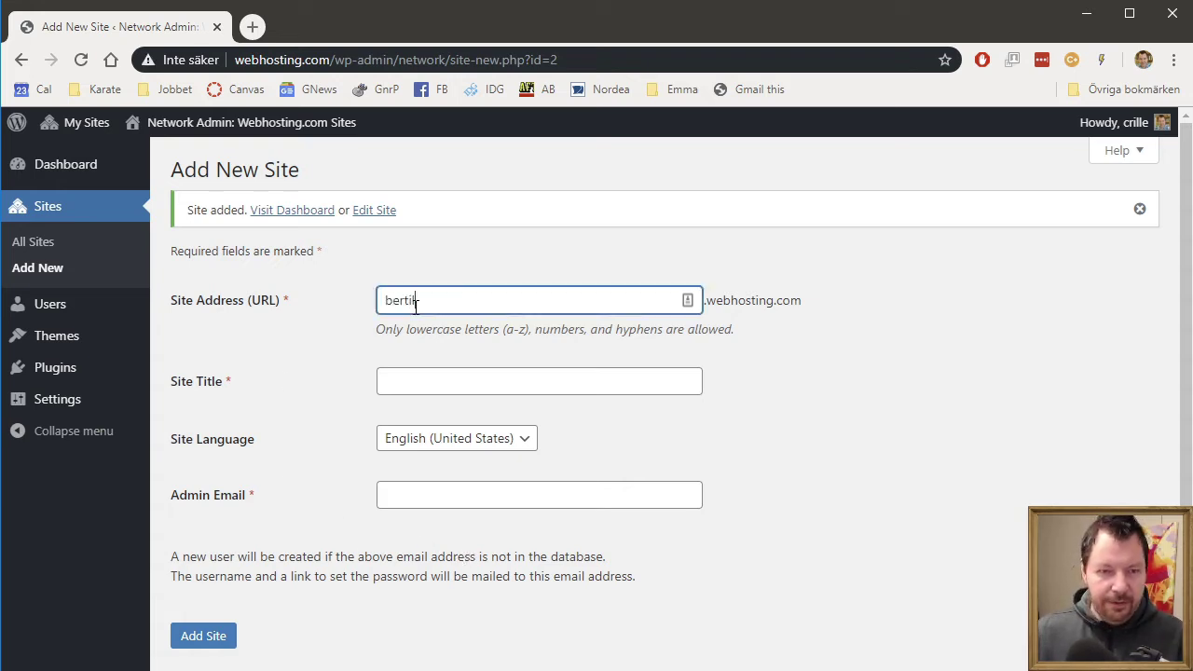
{"action": "left_click", "coordinate": [455, 380]}
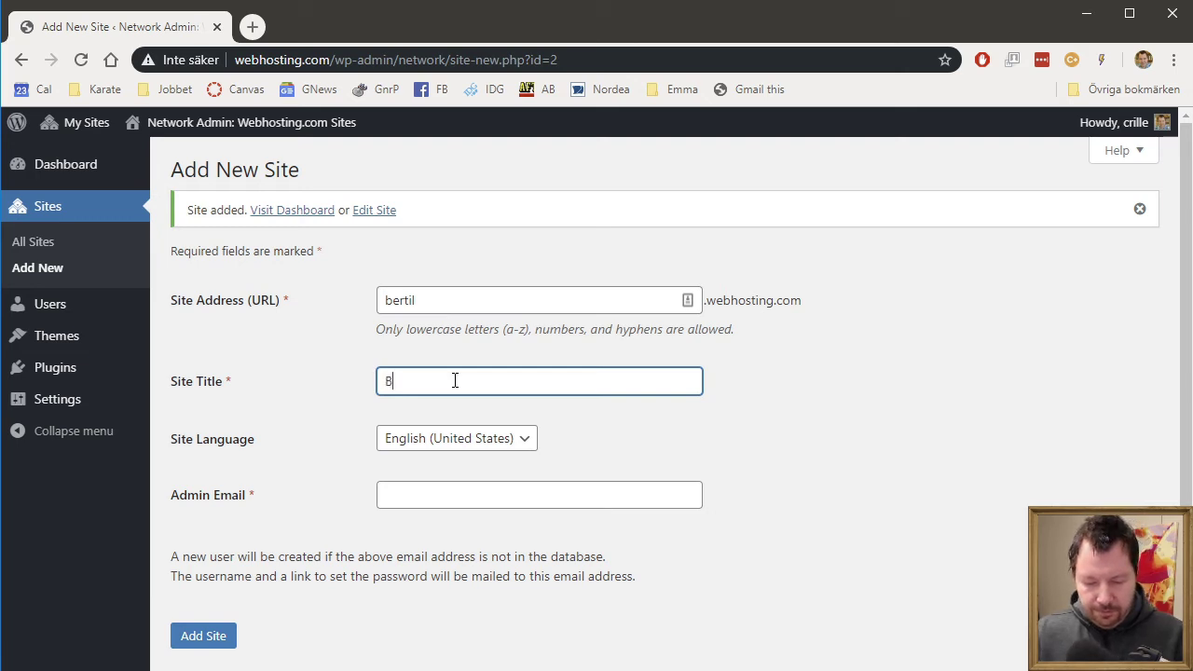
{"action": "type", "text": "Bertils site"}
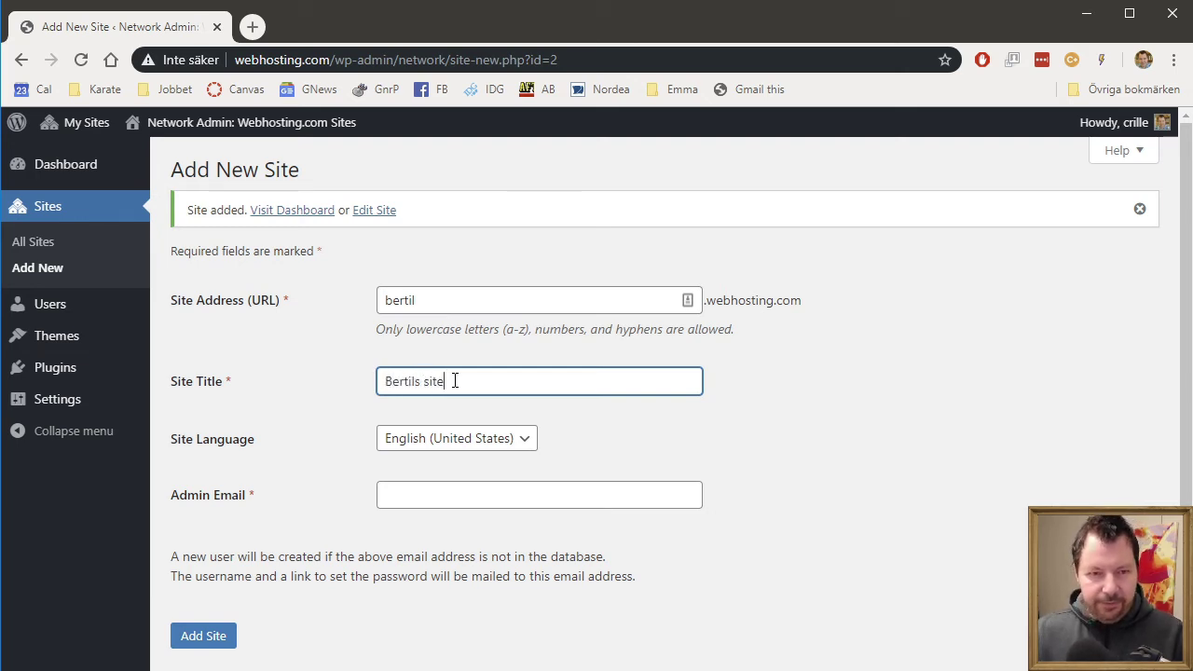
{"action": "left_click", "coordinate": [396, 488]}
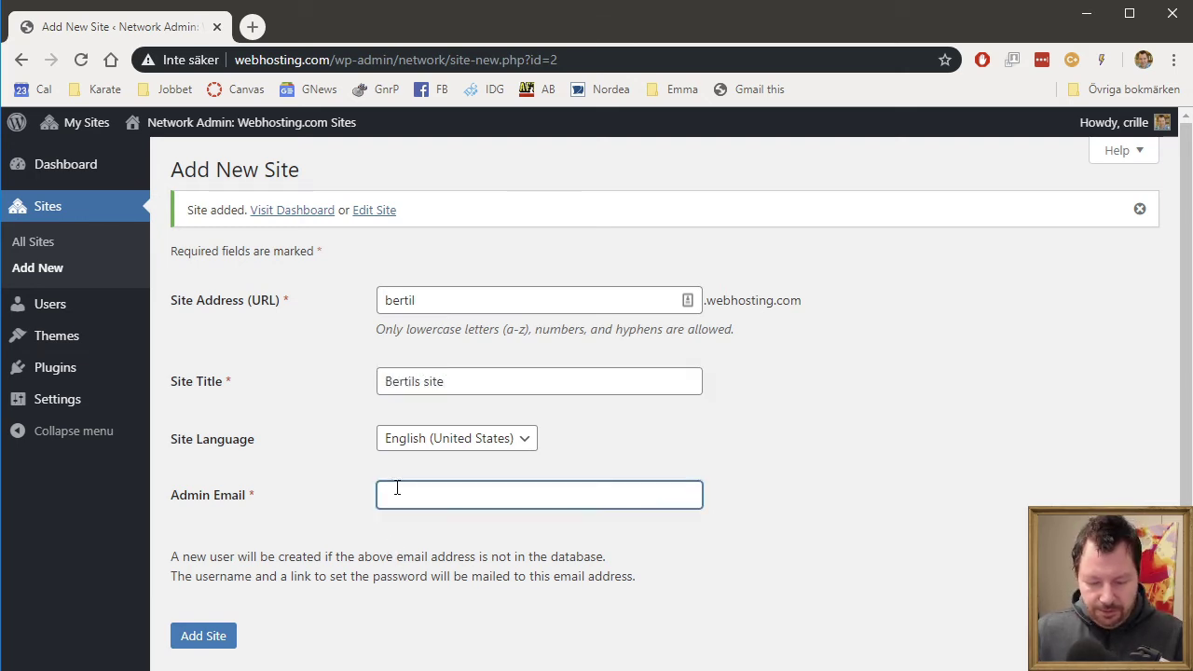
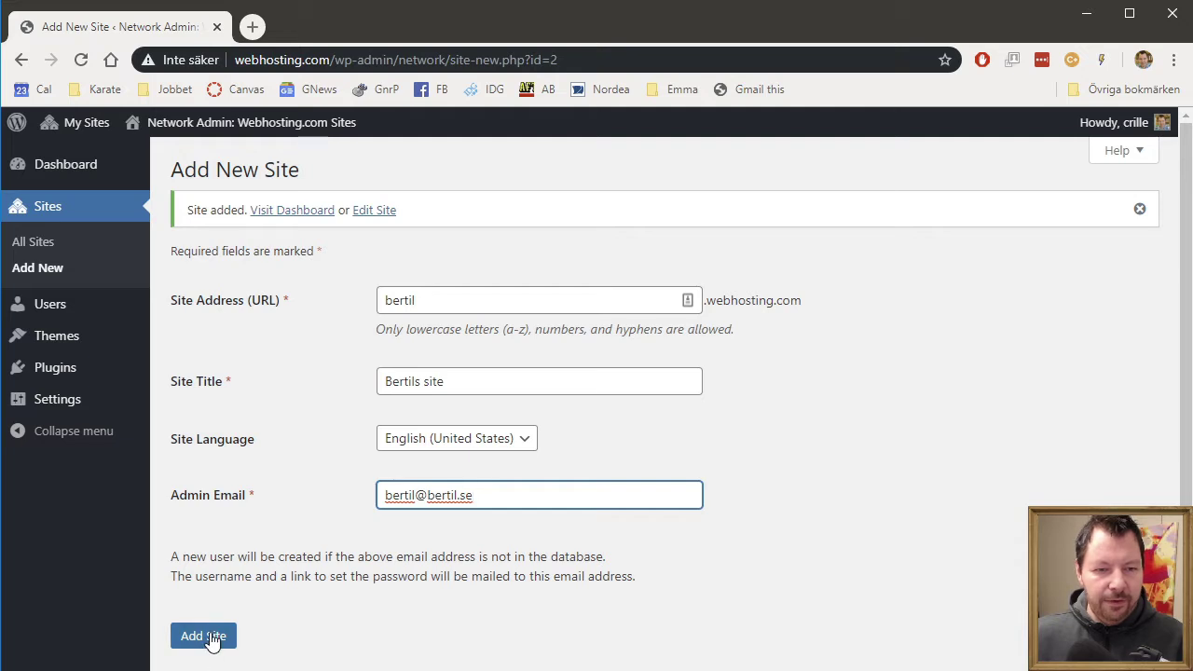
{"action": "left_click", "coordinate": [210, 638]}
- Add the network site 'catrin' titled 'Catrins site' with its admin email
{"action": "left_click", "coordinate": [434, 297]}
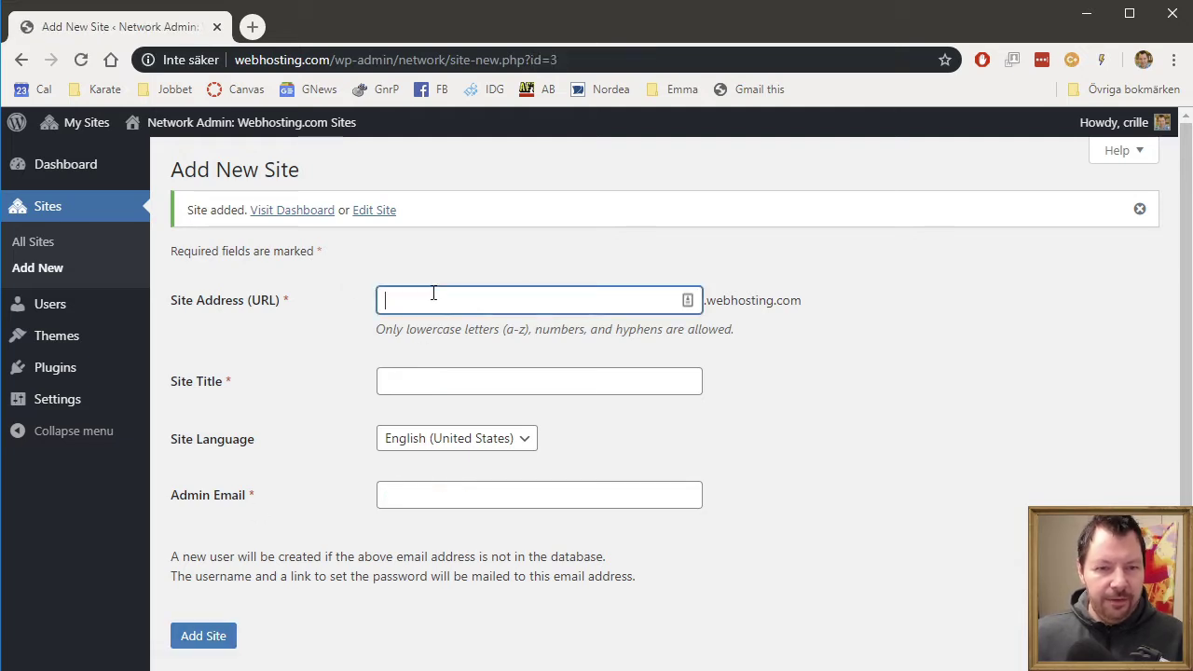
{"action": "type", "text": "catrin"}
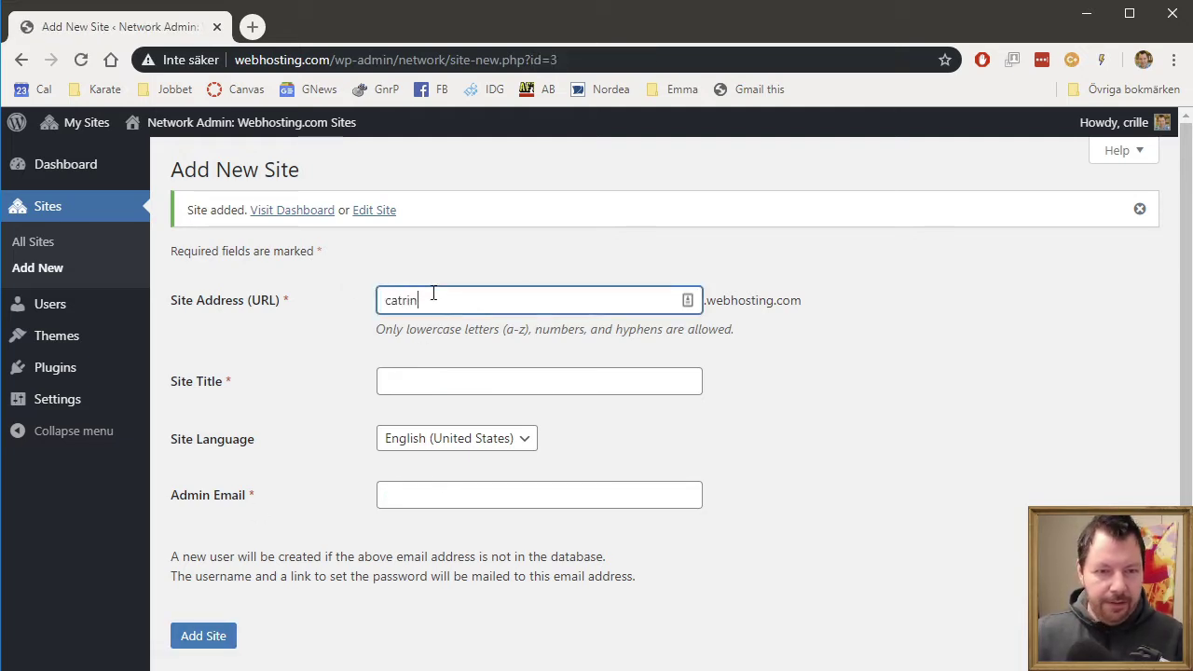
{"action": "left_click", "coordinate": [430, 388]}
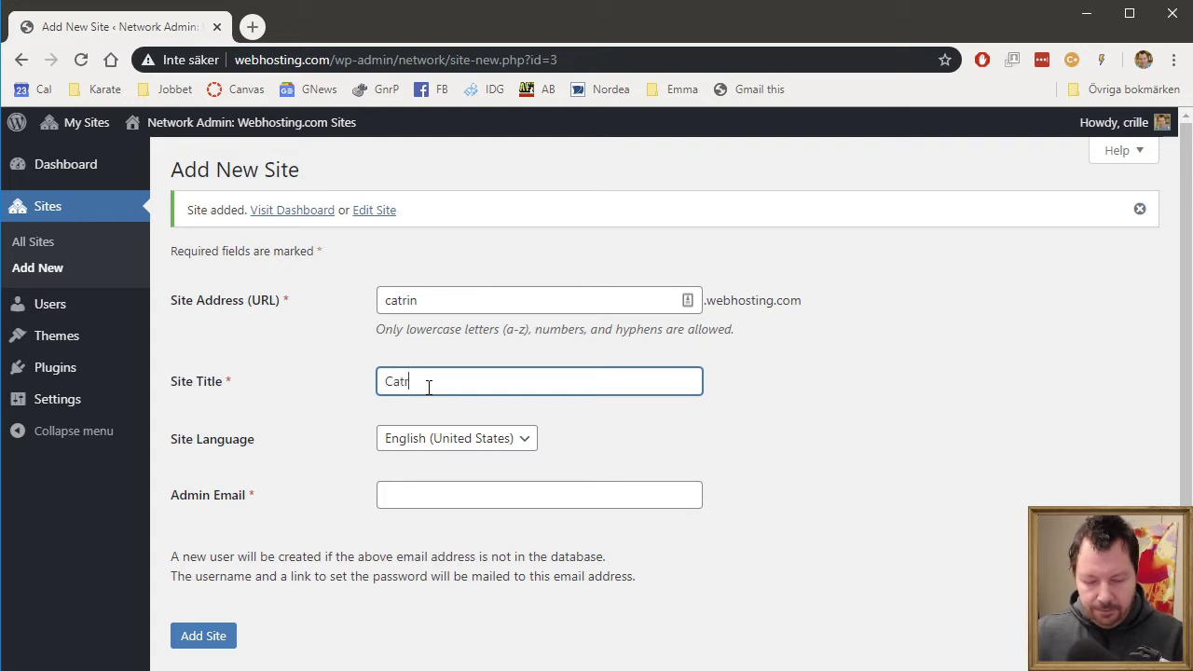
{"action": "type", "text": "Catrins si"}
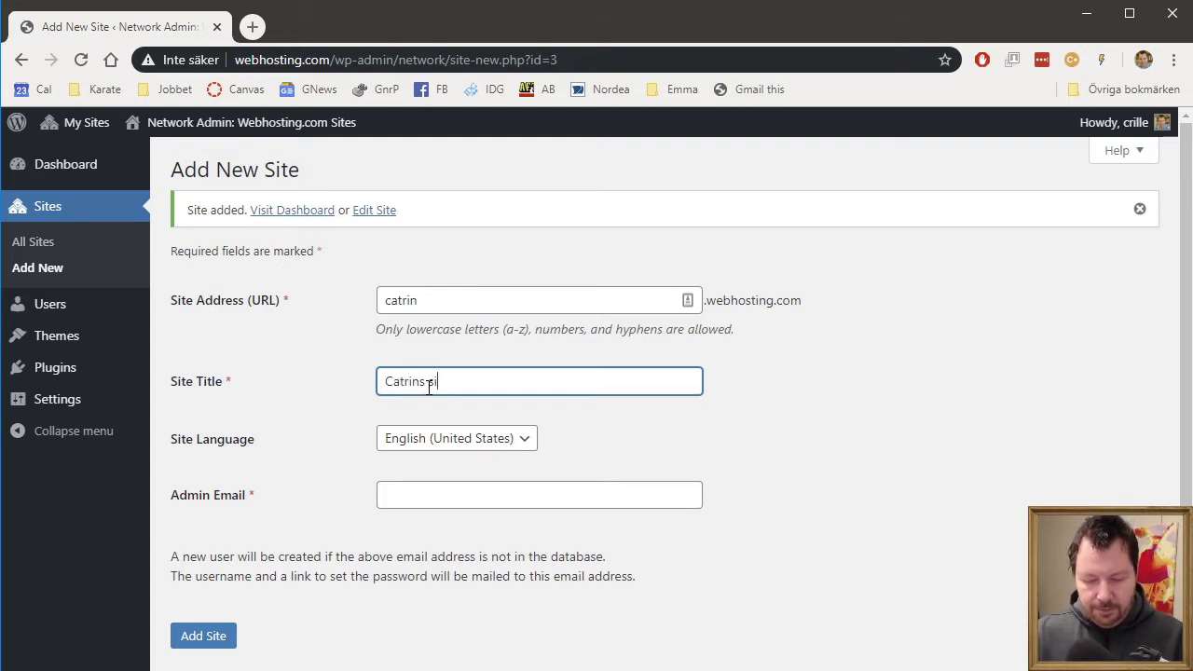
{"action": "key", "text": "Tab"}
{"action": "key", "text": "Tab"}
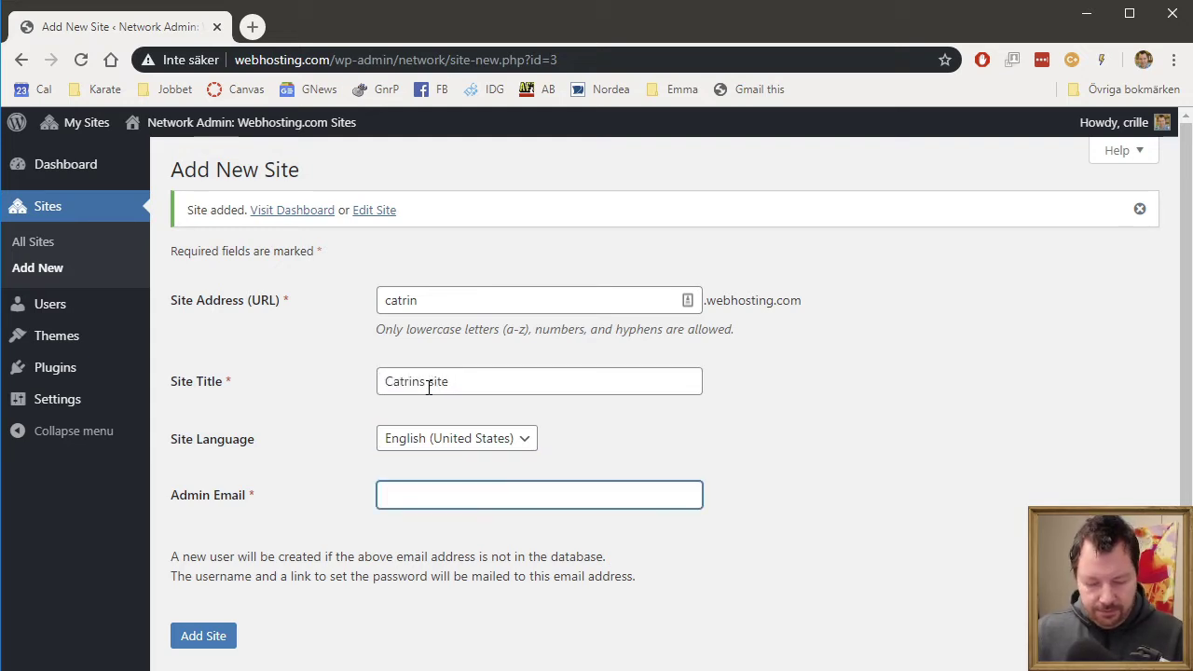
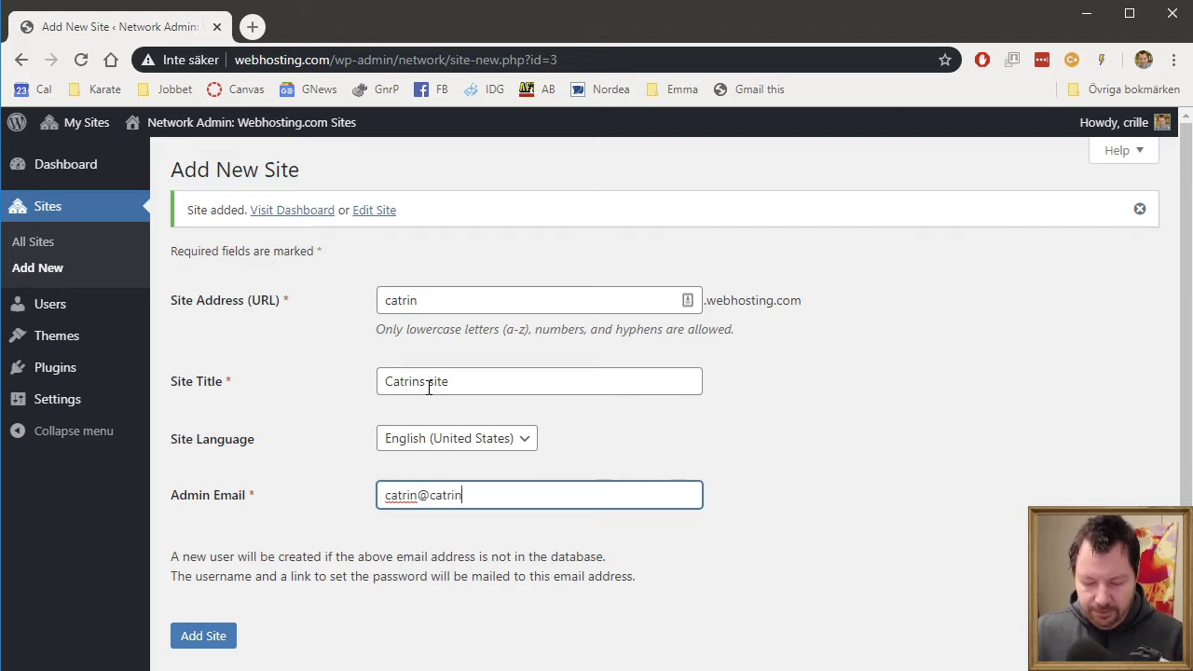
{"action": "left_click", "coordinate": [219, 637]}
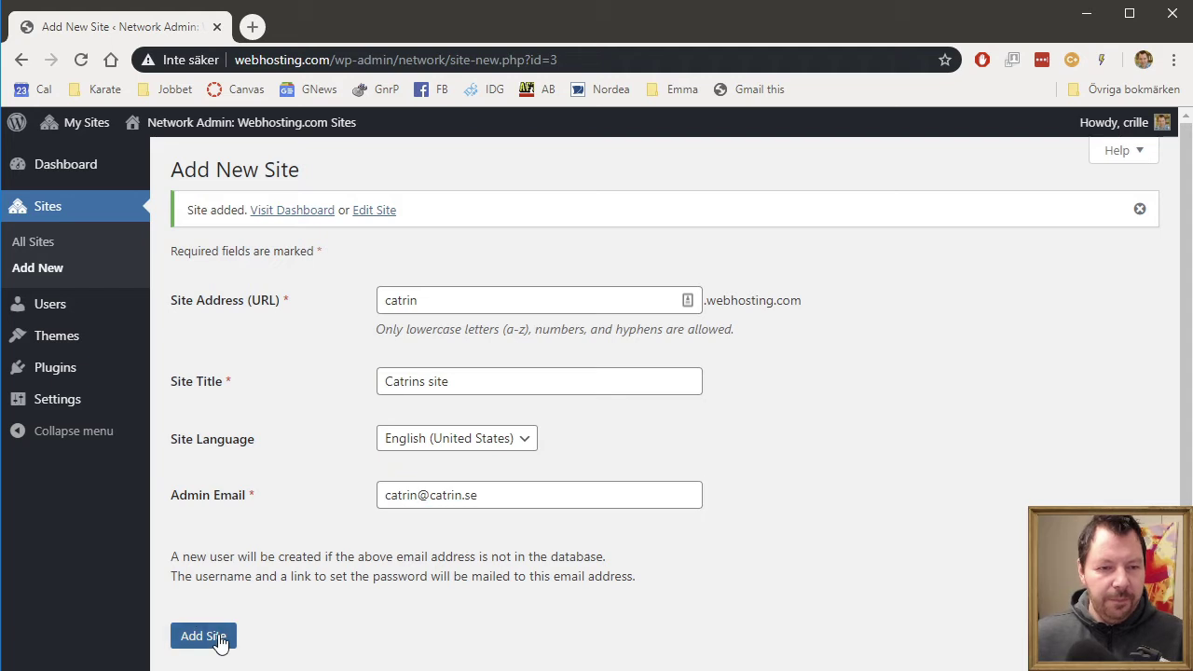
- Go to All Sites and open the edit page for anna.webhosting.com
{"action": "left_click", "coordinate": [45, 251]}
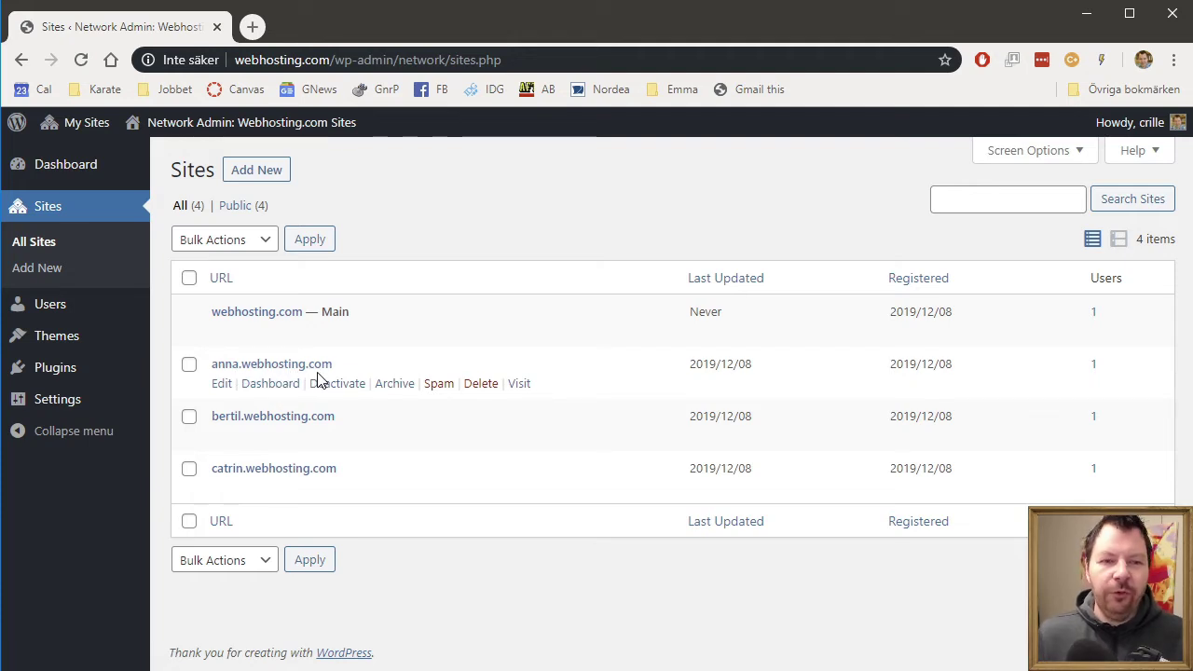
{"action": "left_click", "coordinate": [221, 384]}
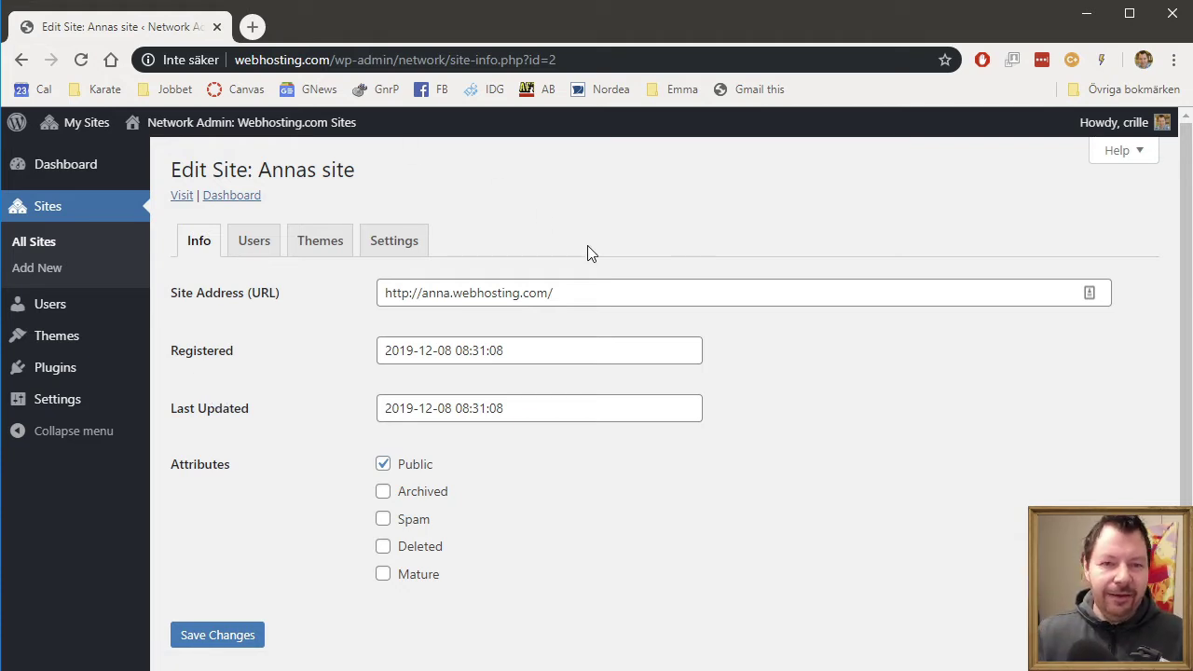
- Change Annas site's address from anna.webhosting.com to anna.se and save it
{"action": "double_click", "coordinate": [487, 294]}
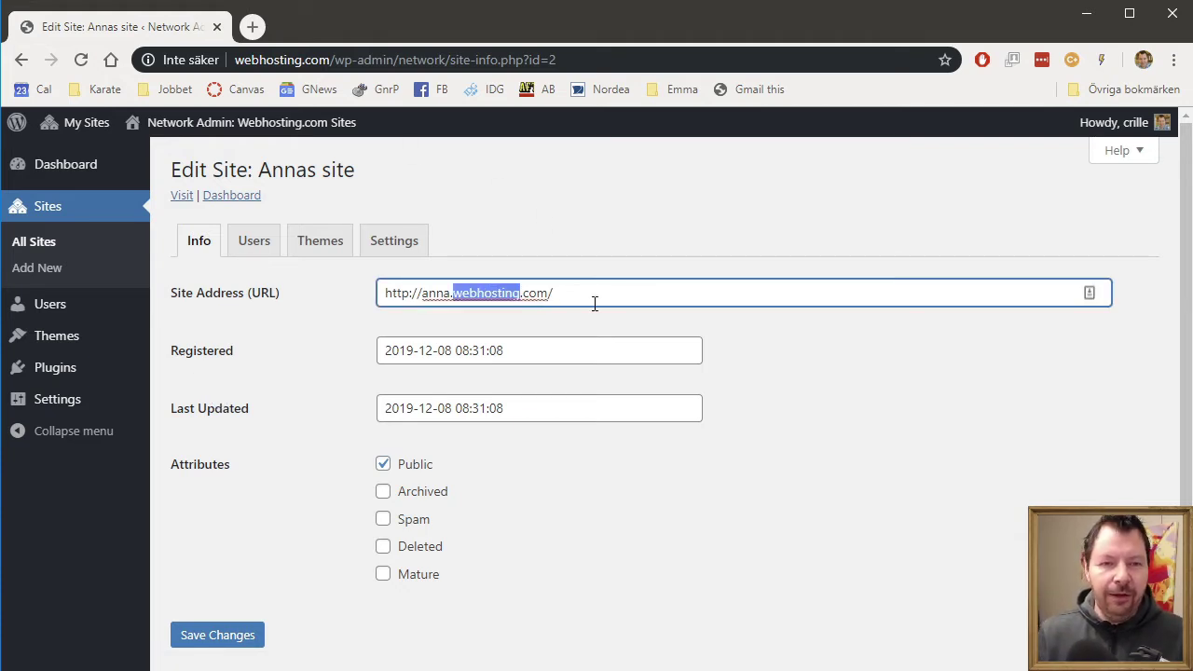
{"action": "key", "text": "Delete"}
{"action": "key", "text": "Delete"}
{"action": "key", "text": "Delete"}
{"action": "key", "text": "Delete"}
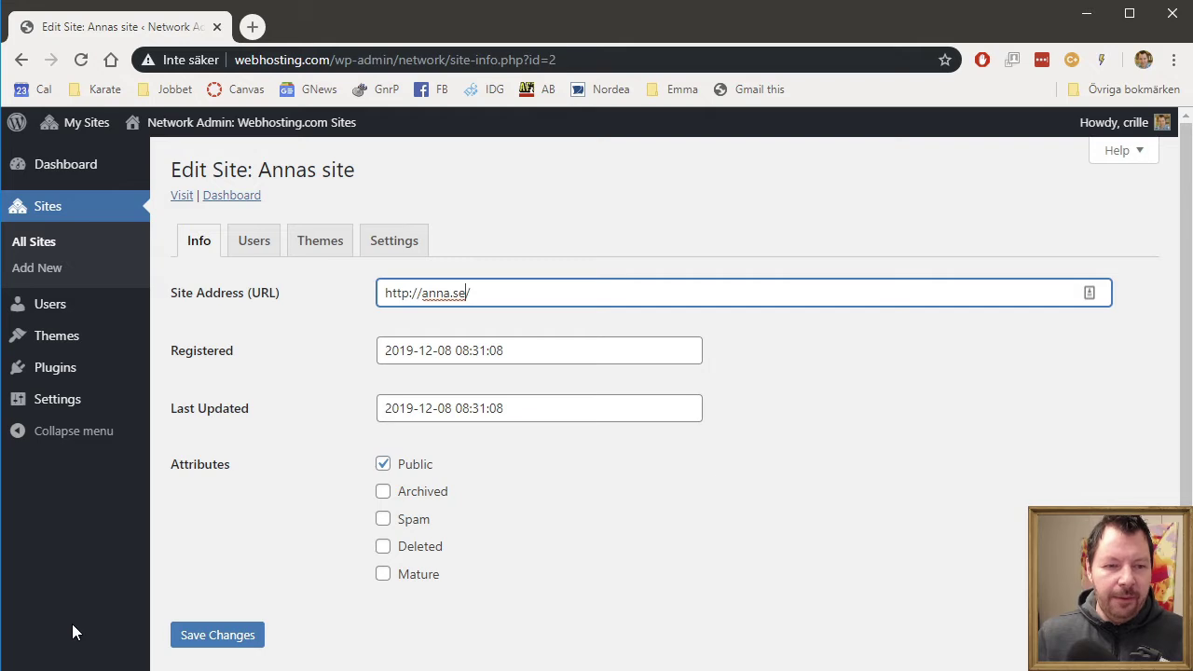
{"action": "left_click", "coordinate": [218, 637]}
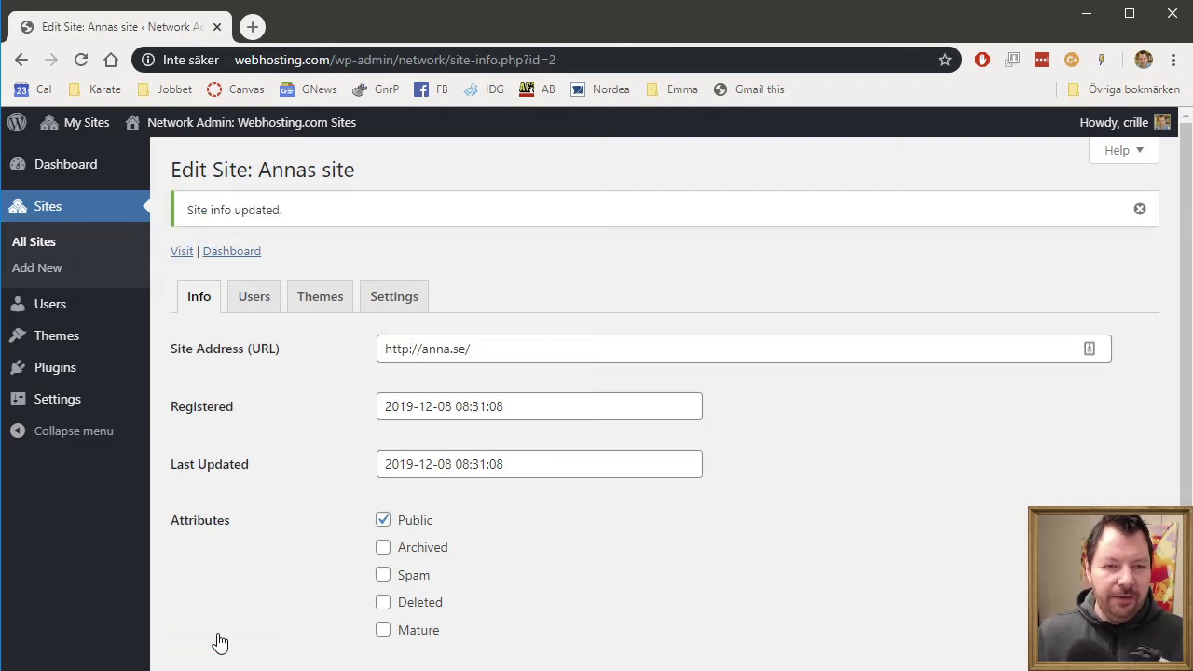
- Change bertil.webhosting.com's address to bertil.se and save it
{"action": "left_click", "coordinate": [51, 253]}
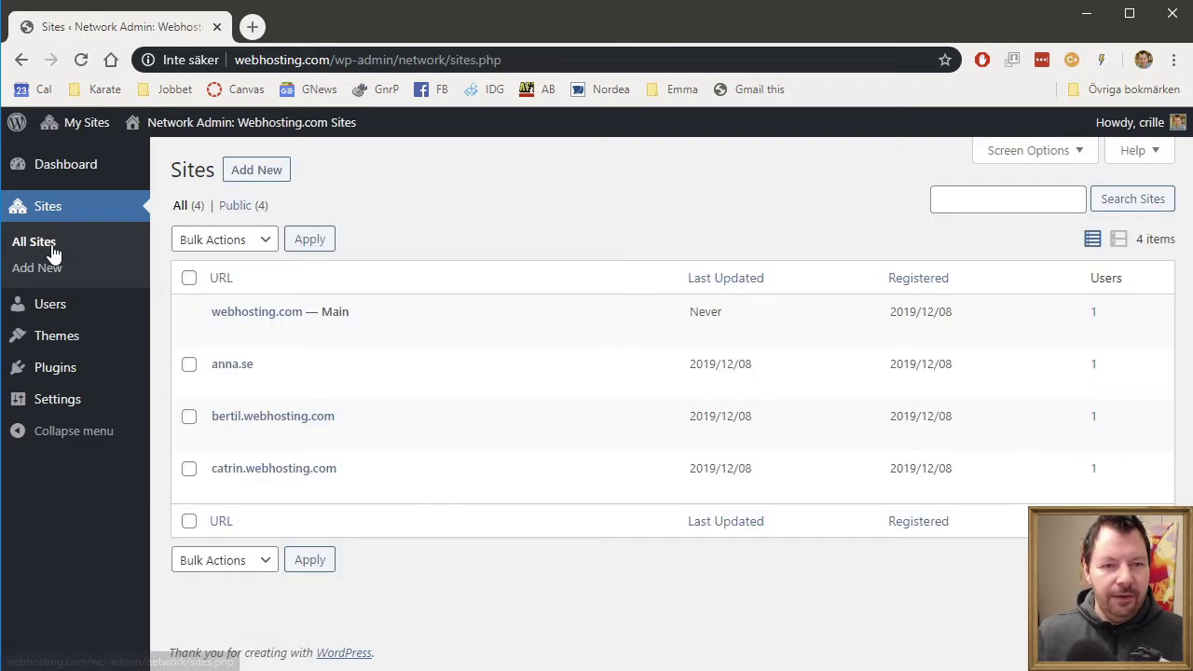
{"action": "left_click", "coordinate": [220, 435]}
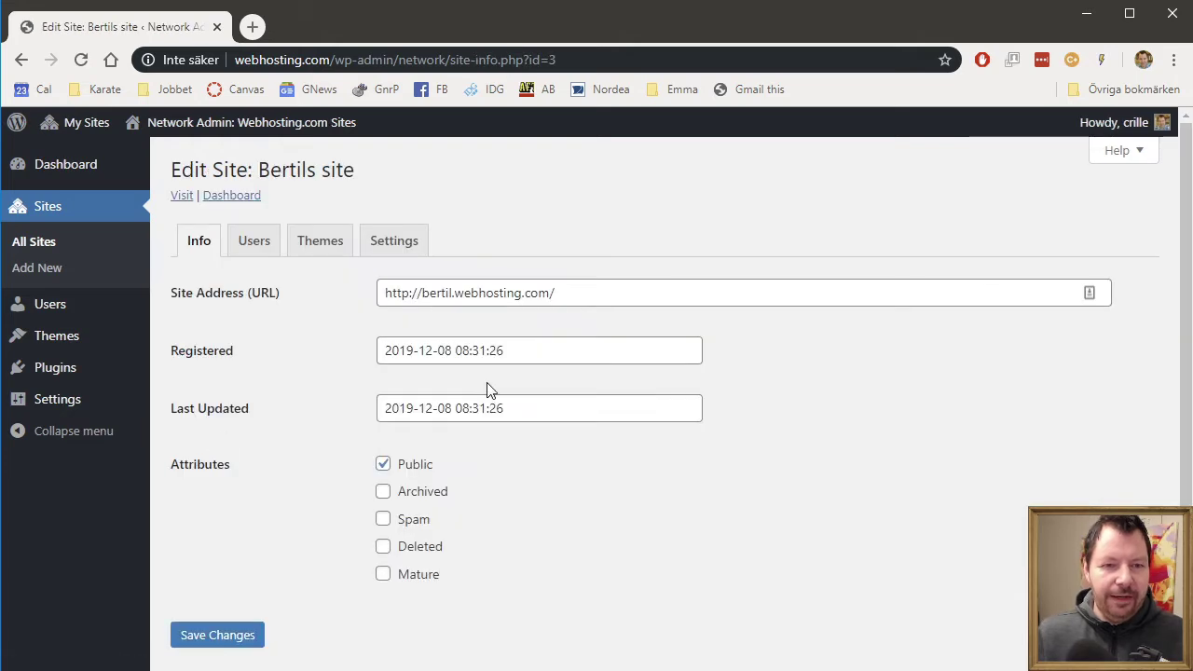
{"action": "double_click", "coordinate": [481, 295]}
{"action": "key", "text": "Delete"}
{"action": "key", "text": "Delete"}
{"action": "key", "text": "Delete"}
{"action": "key", "text": "Delete"}
{"action": "key", "text": "Delete"}
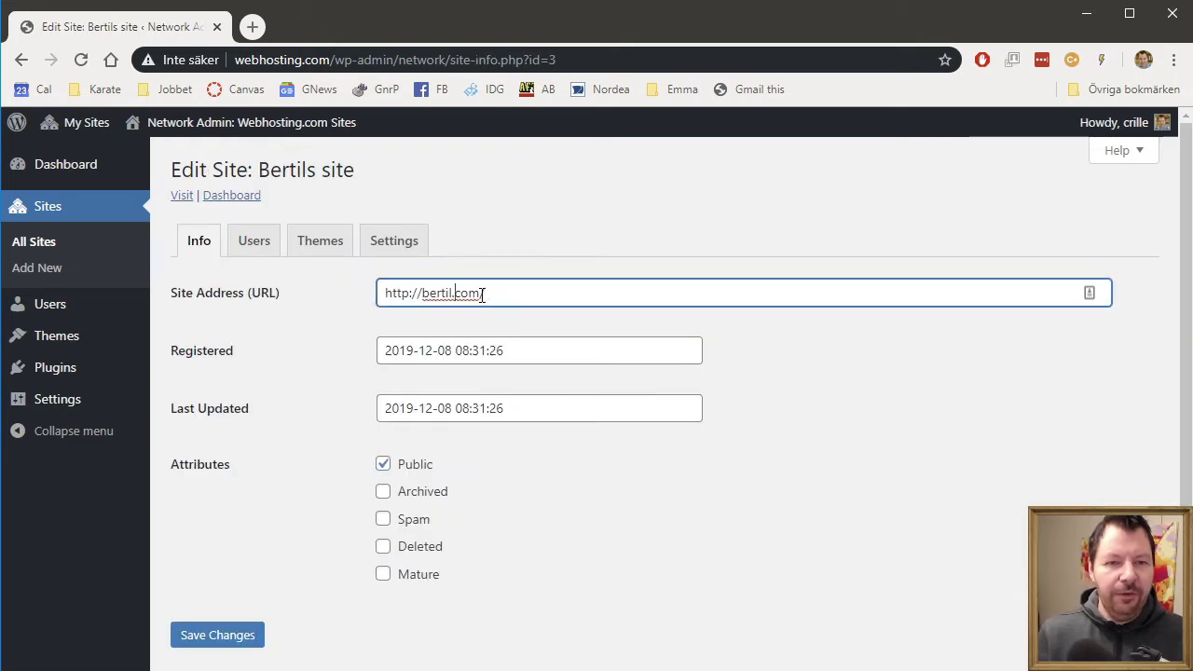
{"action": "type", "text": "se"}
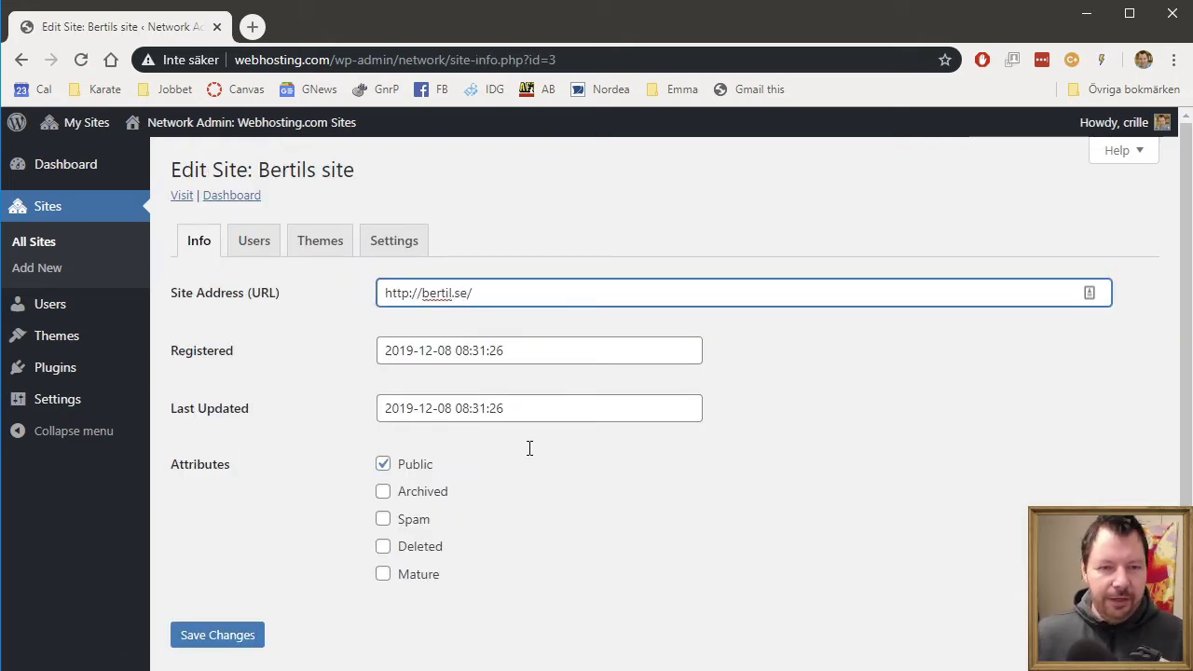
{"action": "left_click", "coordinate": [218, 635]}
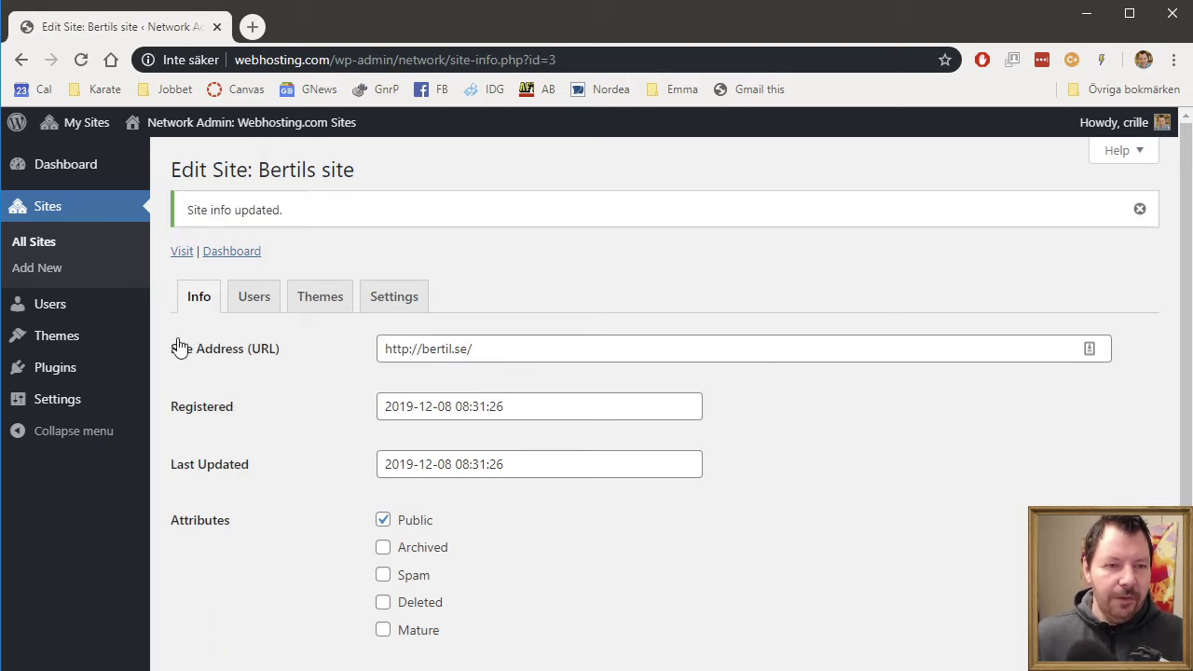
- Change catrin.webhosting.com's address to catrin.se and save it
{"action": "left_click", "coordinate": [59, 248]}
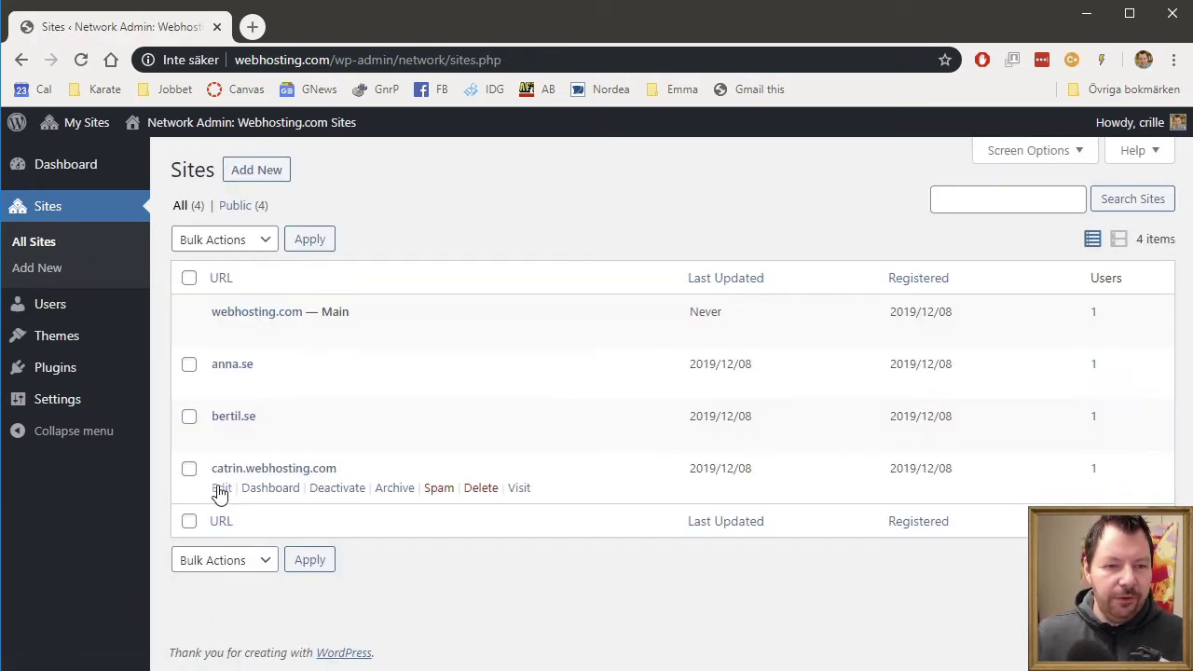
{"action": "left_click", "coordinate": [221, 489]}
{"action": "double_click", "coordinate": [517, 291]}
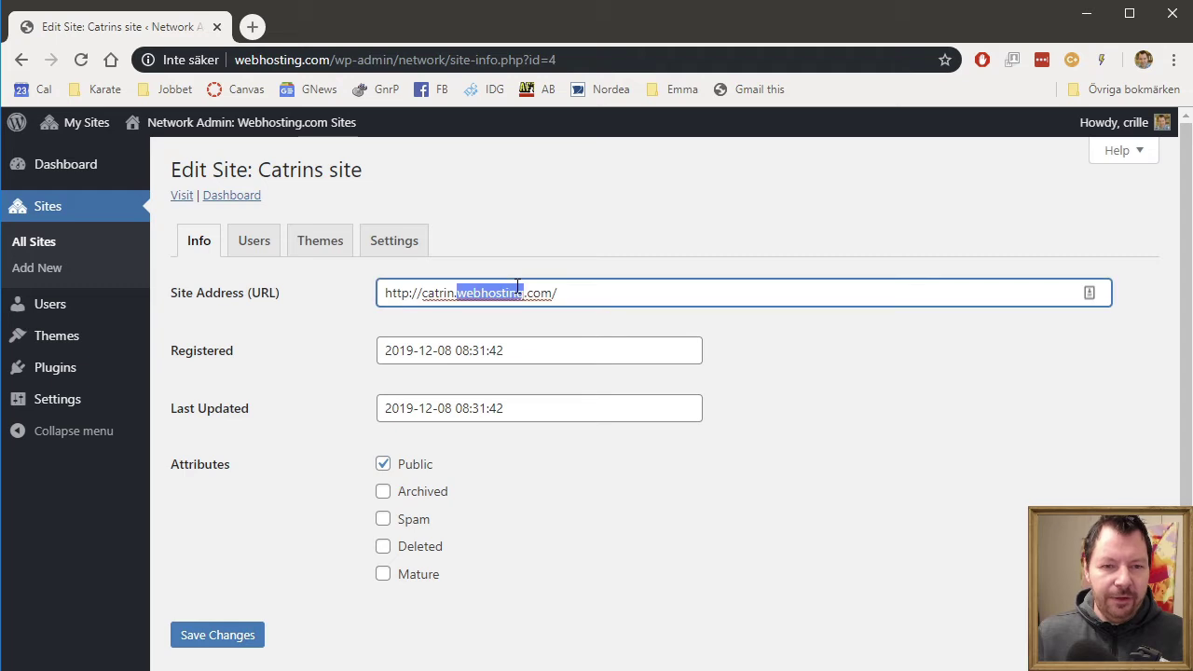
{"action": "key", "text": "Delete"}
{"action": "key", "text": "Delete"}
{"action": "key", "text": "Delete"}
{"action": "key", "text": "Delete"}
{"action": "key", "text": "Delete"}
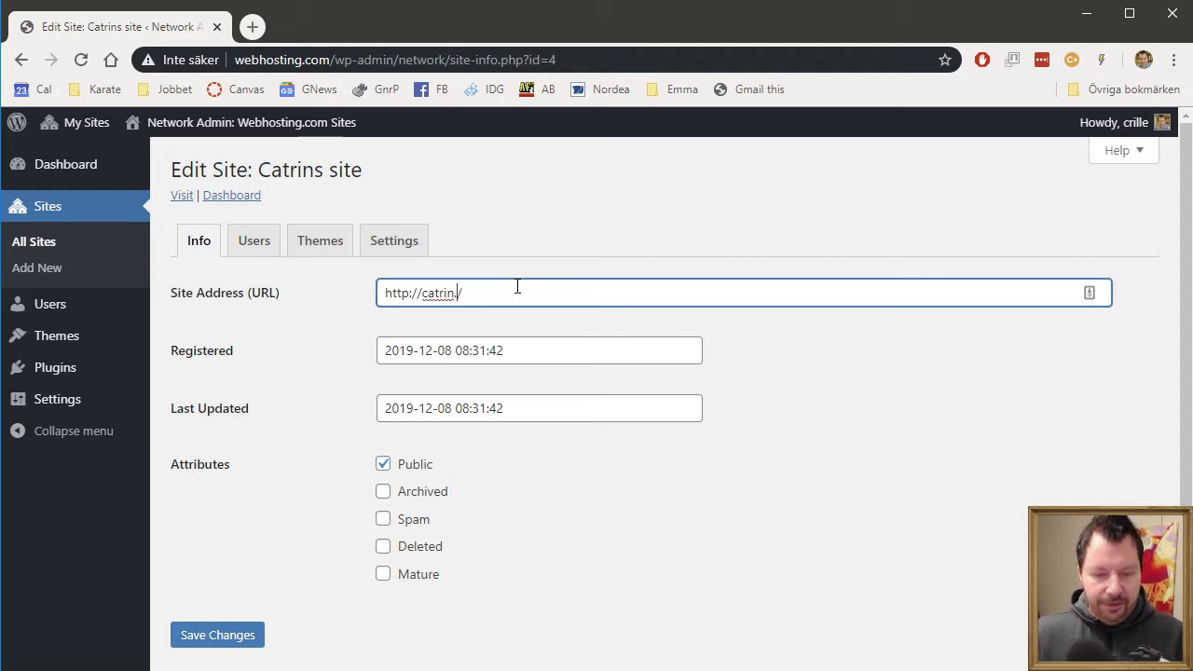
{"action": "left_click", "coordinate": [221, 639]}
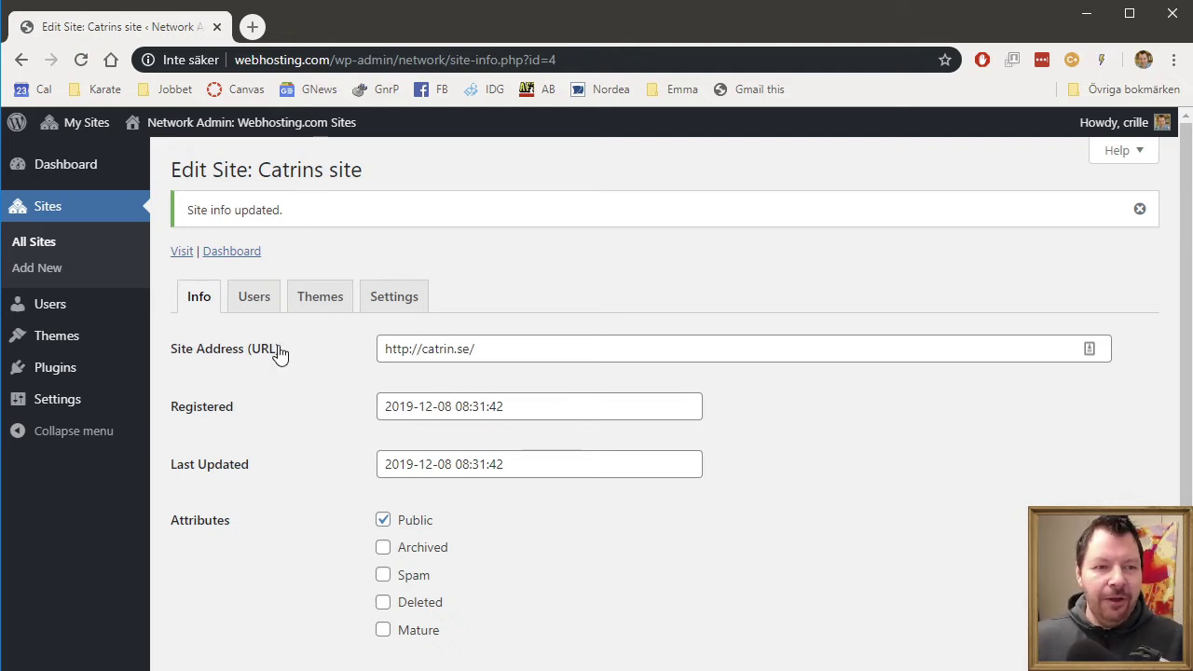
- Open the network Users list and edit the first user, anna
{"action": "mouse_move", "coordinate": [66, 317]}
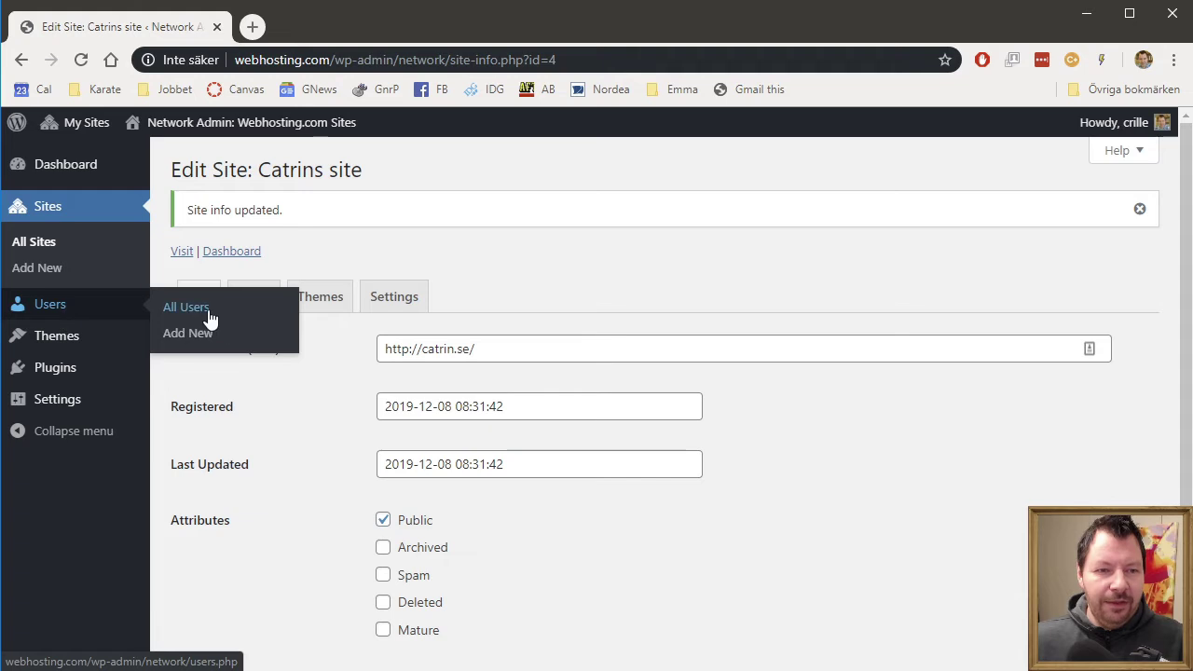
{"action": "left_click", "coordinate": [207, 318]}
{"action": "mouse_move", "coordinate": [356, 336]}
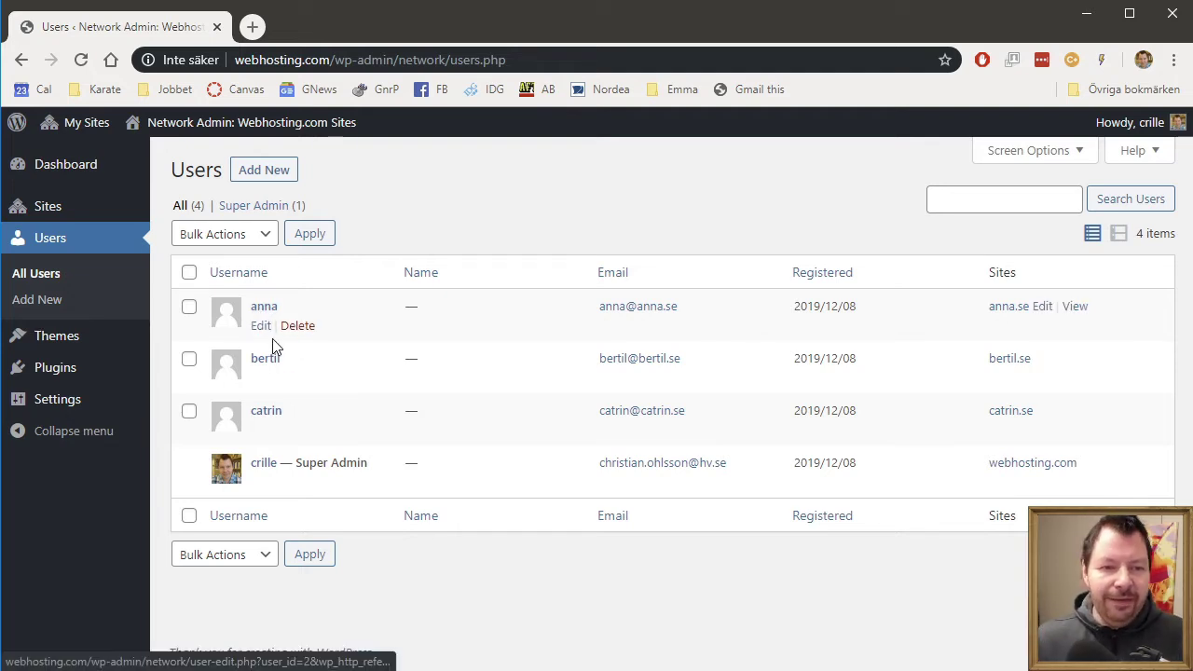
{"action": "left_click", "coordinate": [260, 326]}
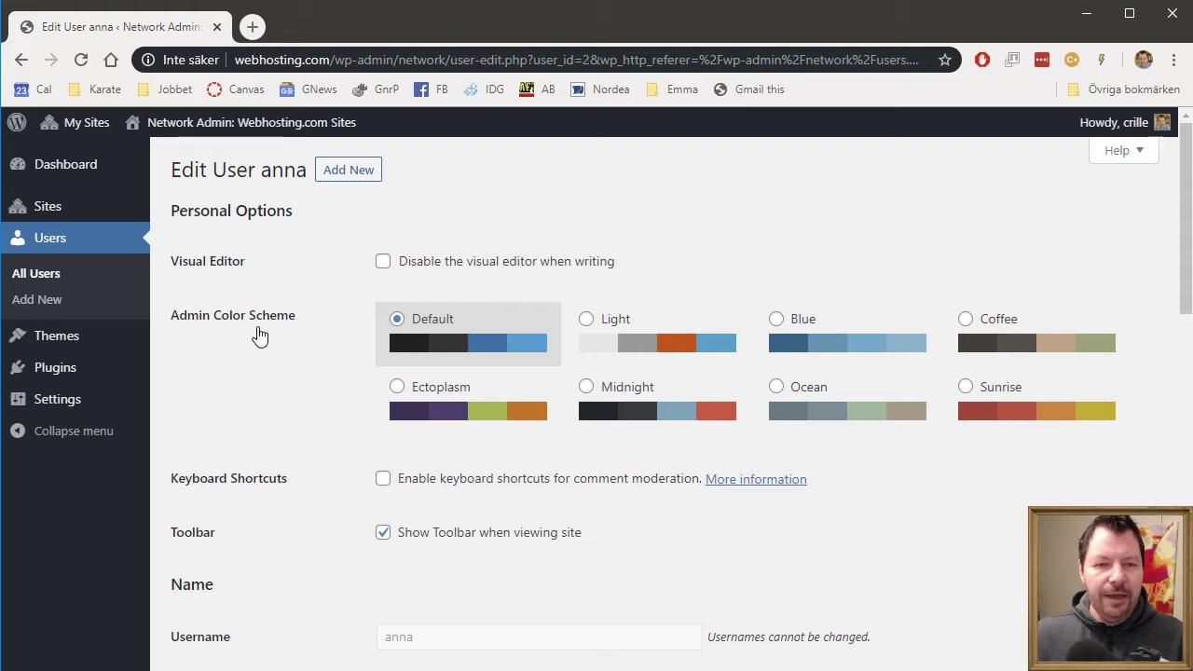
- Set the Light colour scheme and enter the user's first and last name in separate fields
{"action": "left_click", "coordinate": [587, 321]}
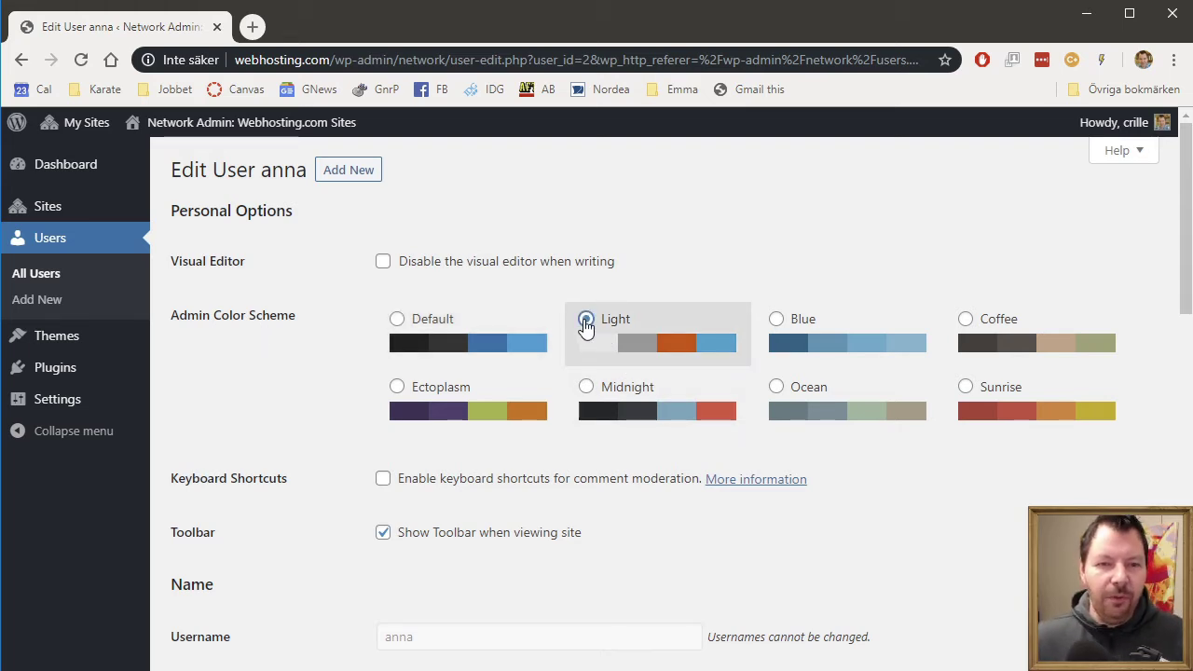
{"action": "scroll", "coordinate": [952, 538], "scroll_direction": "down", "scroll_amount": 2}
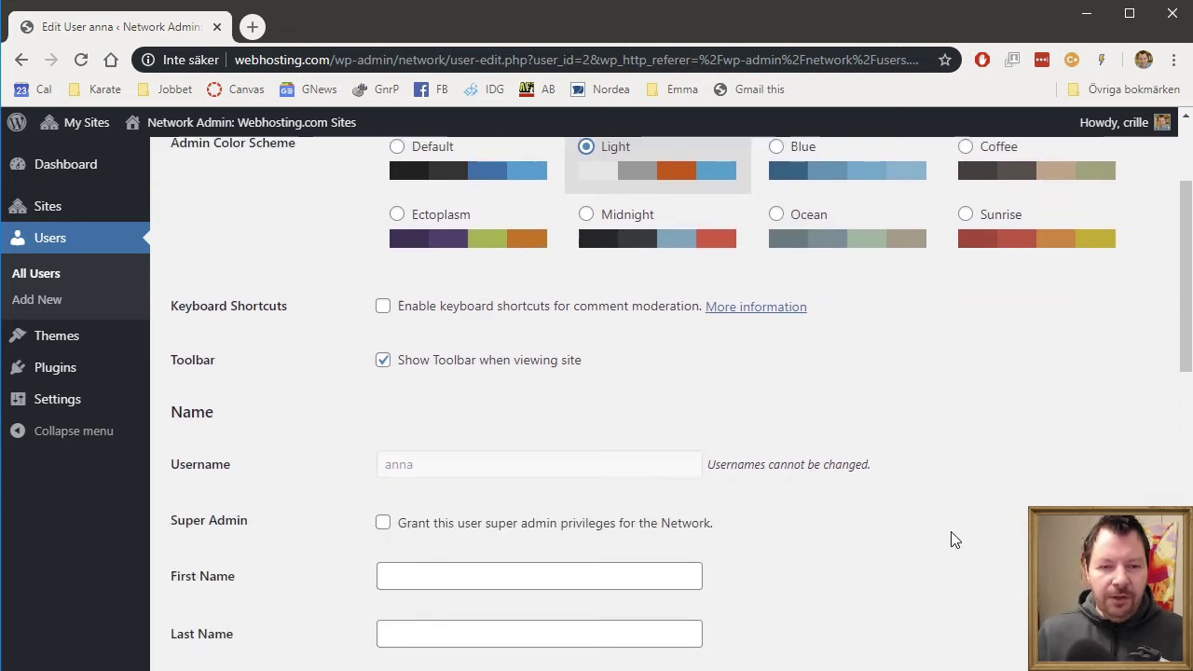
{"action": "scroll", "coordinate": [952, 539], "scroll_direction": "down", "scroll_amount": 2}
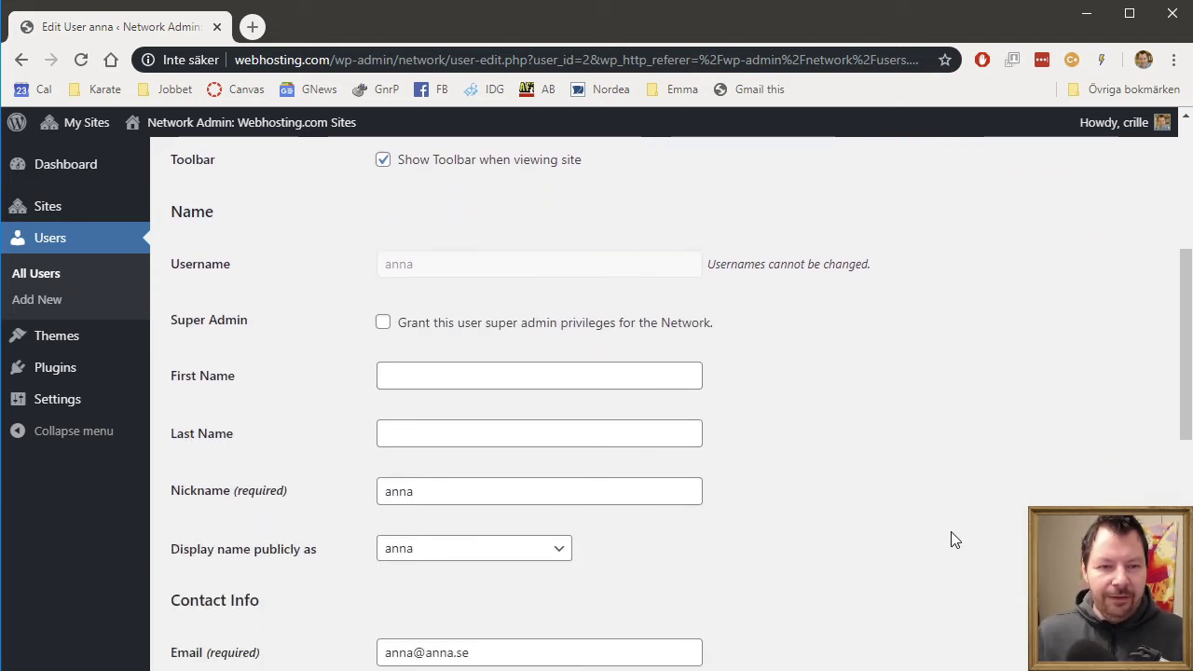
{"action": "left_click", "coordinate": [437, 375]}
{"action": "type", "text": "Anna A"}
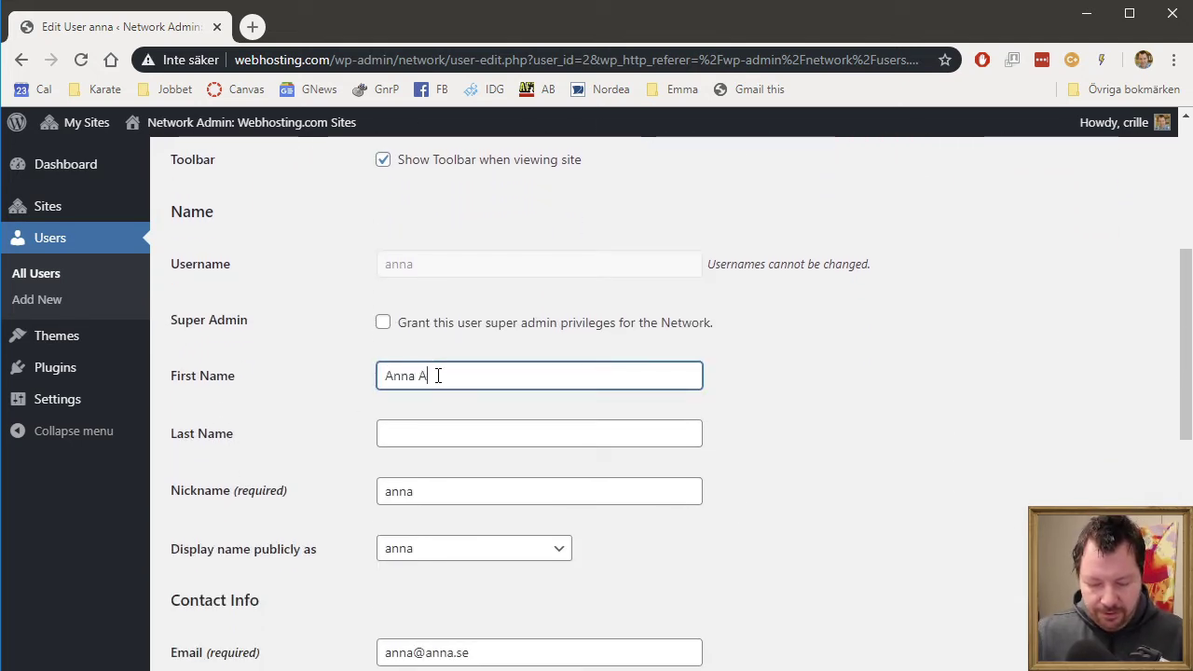
{"action": "type", "text": "nnasson"}
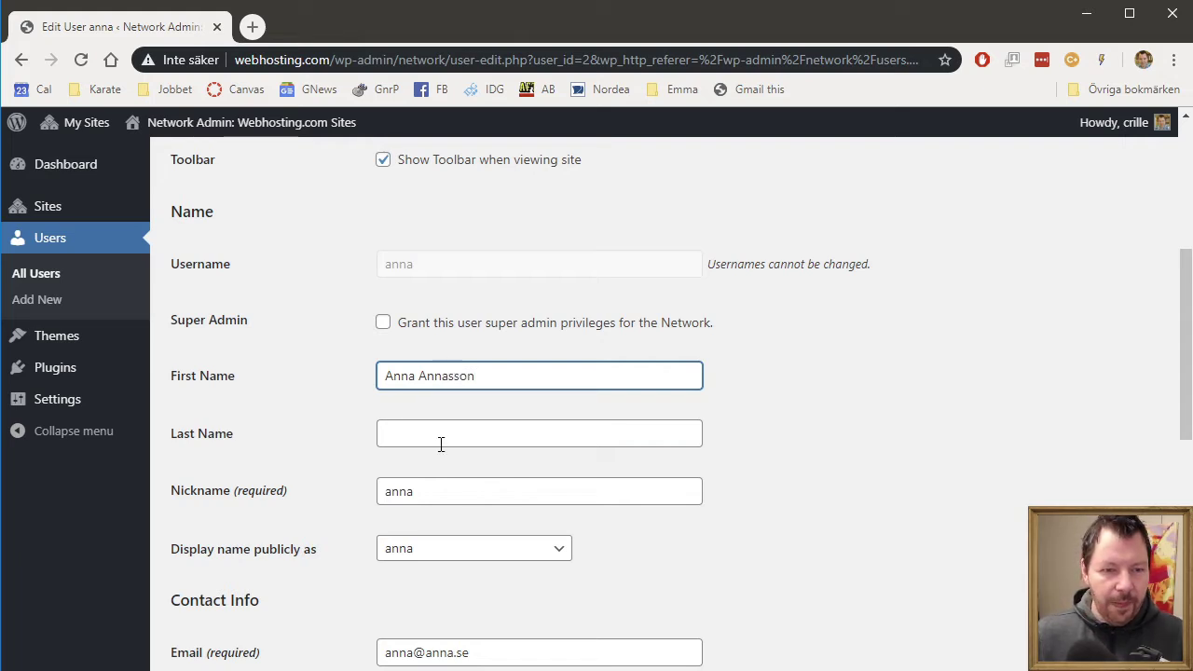
{"action": "double_click", "coordinate": [453, 376]}
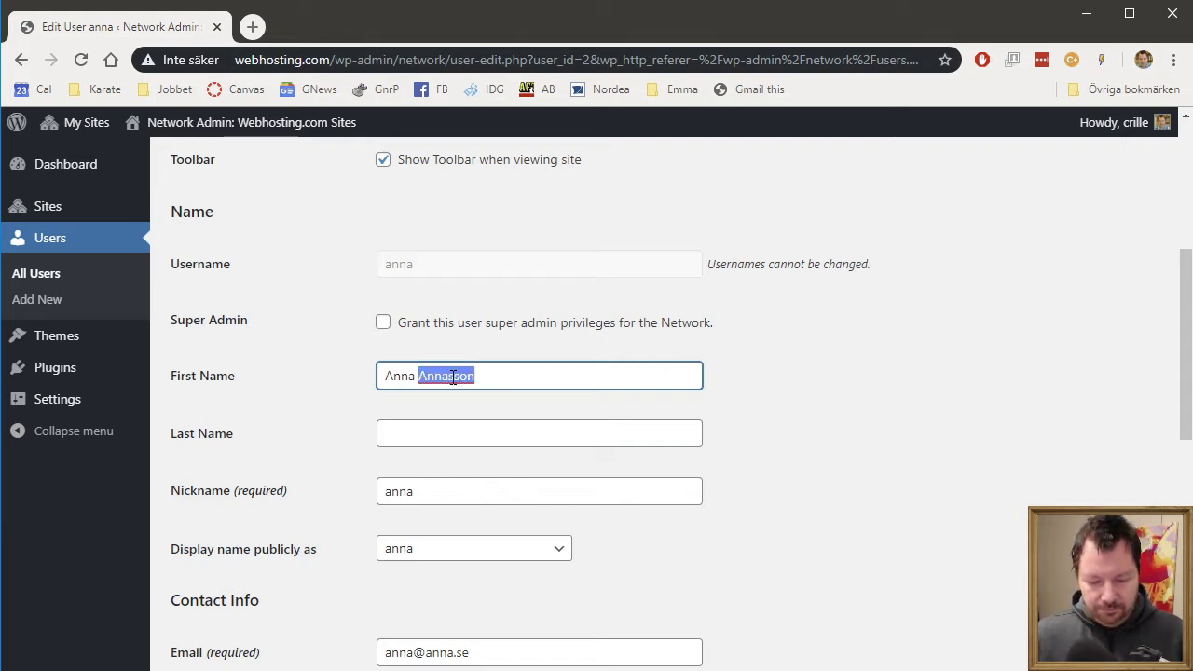
{"action": "key", "text": "ctrl+x"}
{"action": "key", "text": "Tab"}
{"action": "key", "text": "ctrl+v"}
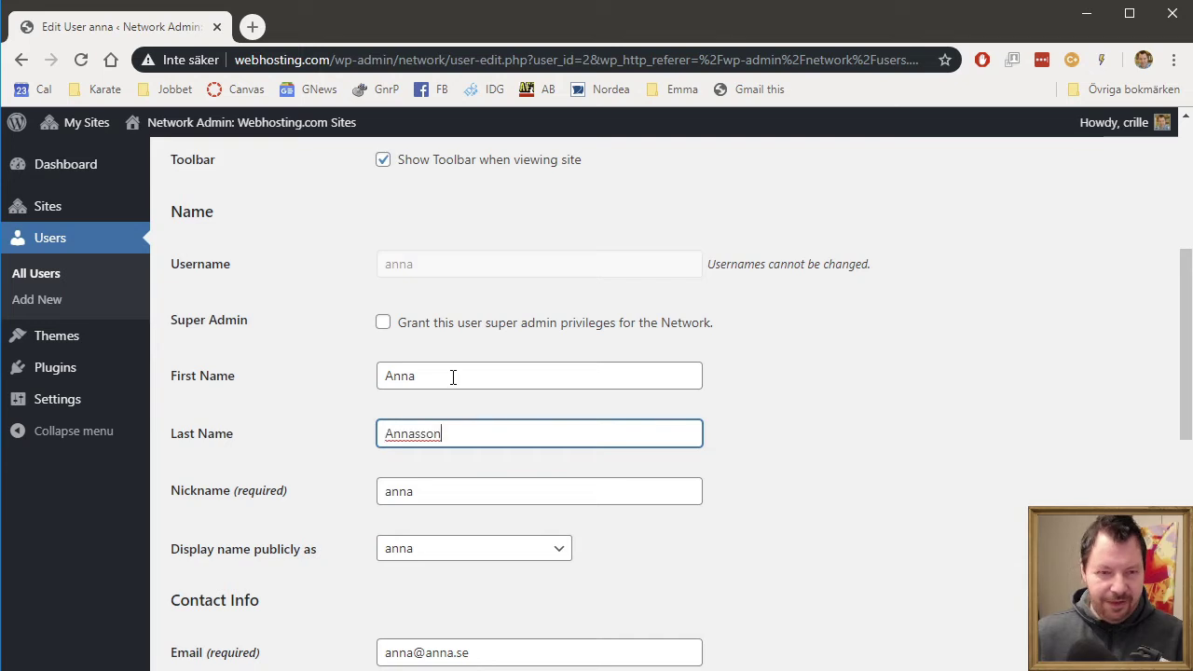
- Generate a password, replace it with a short weak one and confirm weak password use
{"action": "scroll", "coordinate": [854, 556], "scroll_direction": "down", "scroll_amount": 2}
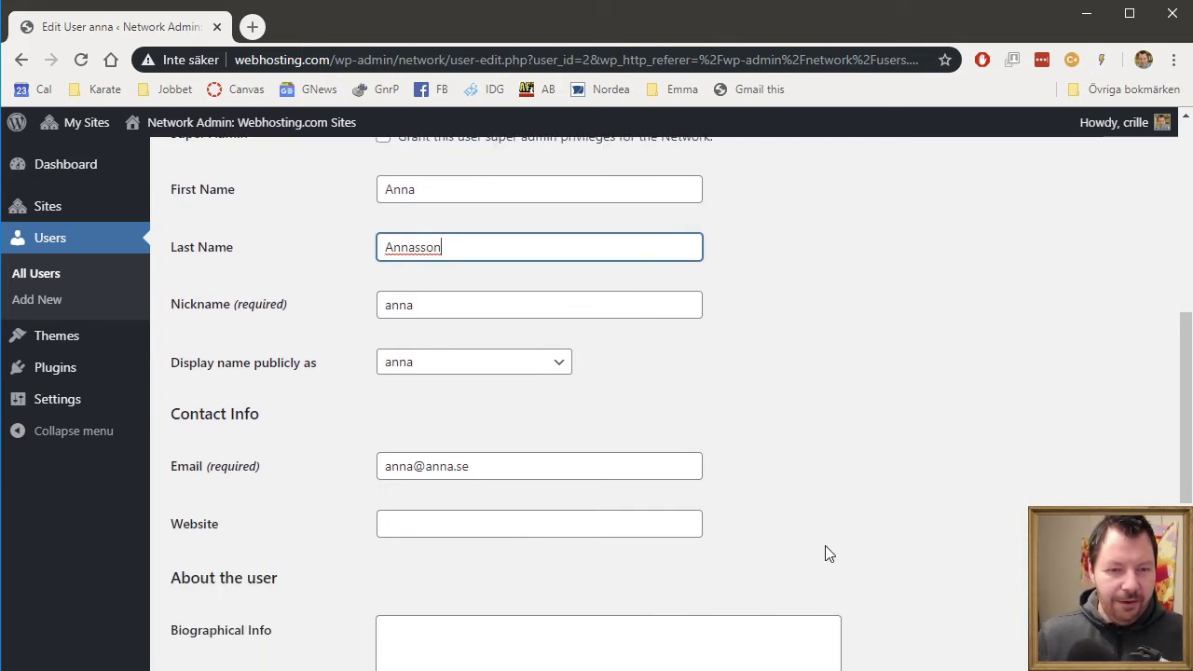
{"action": "scroll", "coordinate": [420, 557], "scroll_direction": "down", "scroll_amount": 3}
{"action": "left_click", "coordinate": [432, 240]}
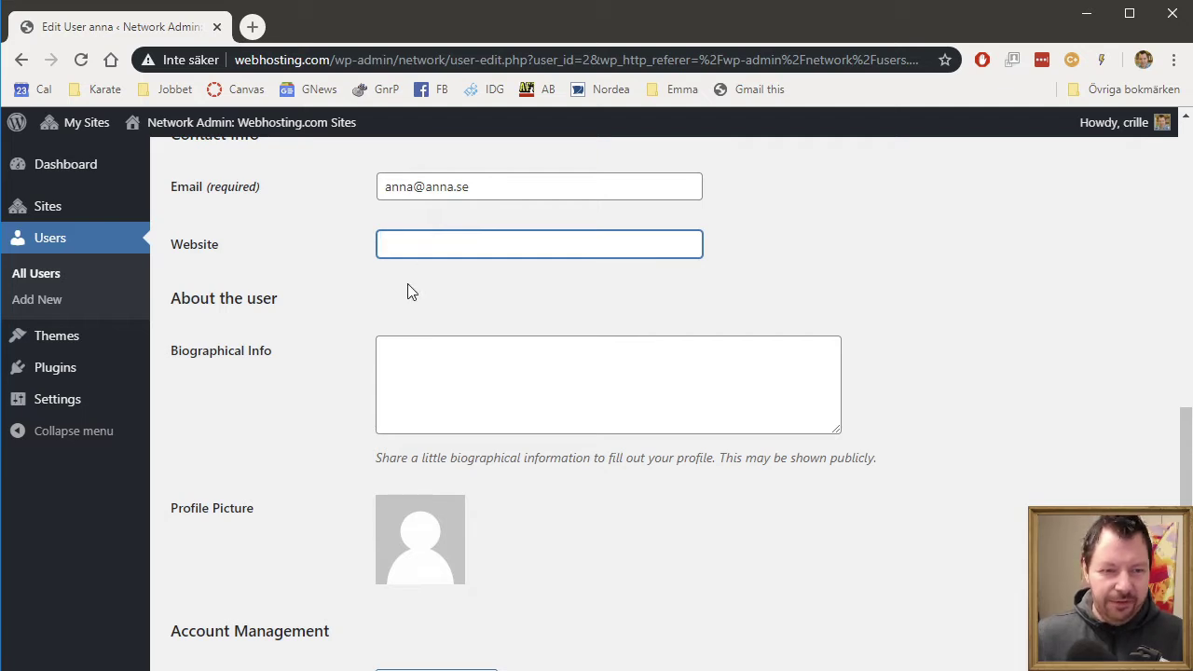
{"action": "scroll", "coordinate": [410, 289], "scroll_direction": "down", "scroll_amount": 2}
{"action": "left_click", "coordinate": [460, 514]}
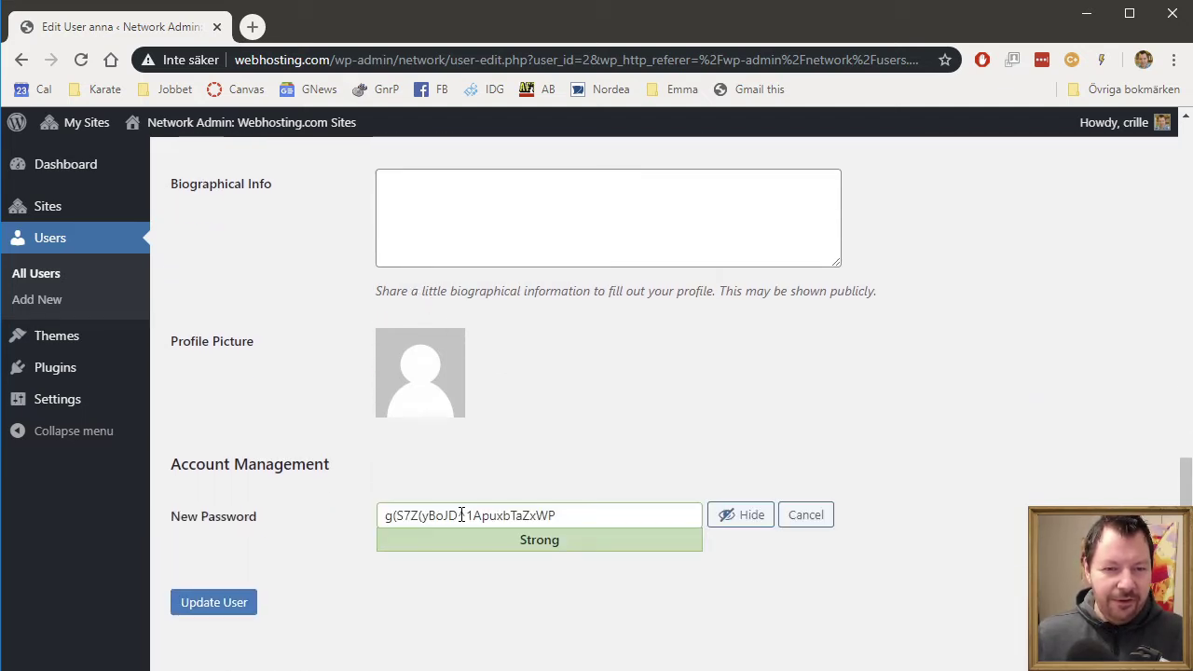
{"action": "left_click", "coordinate": [591, 514]}
{"action": "key", "text": "ctrl+a"}
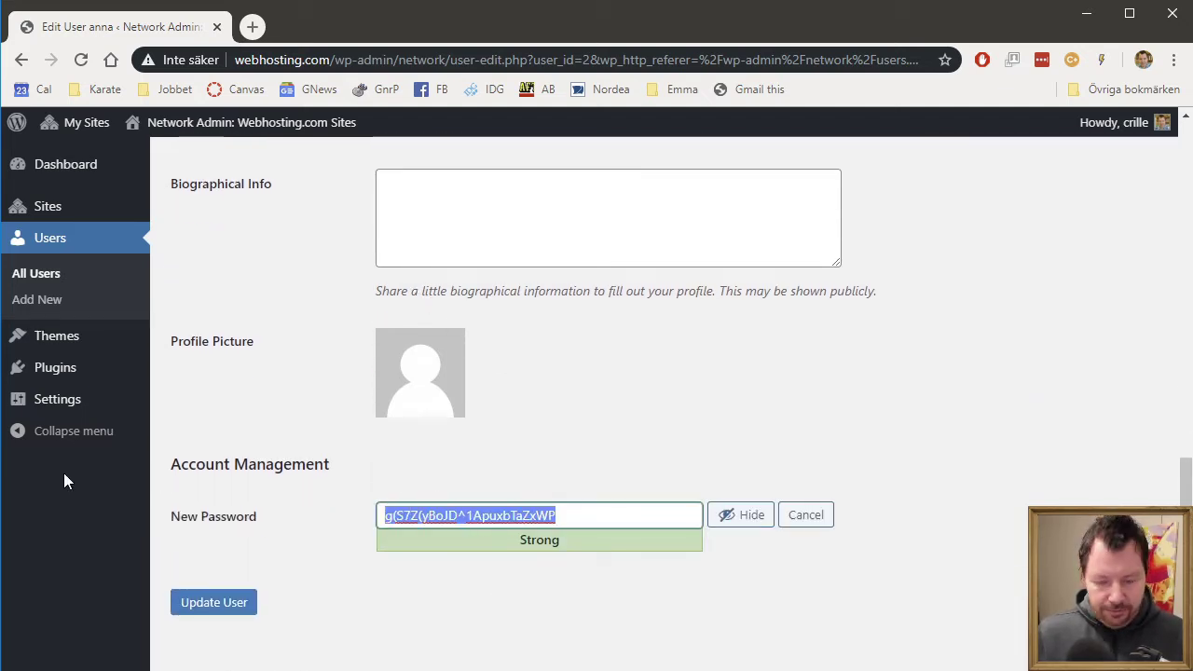
{"action": "type", "text": "annaPass"}
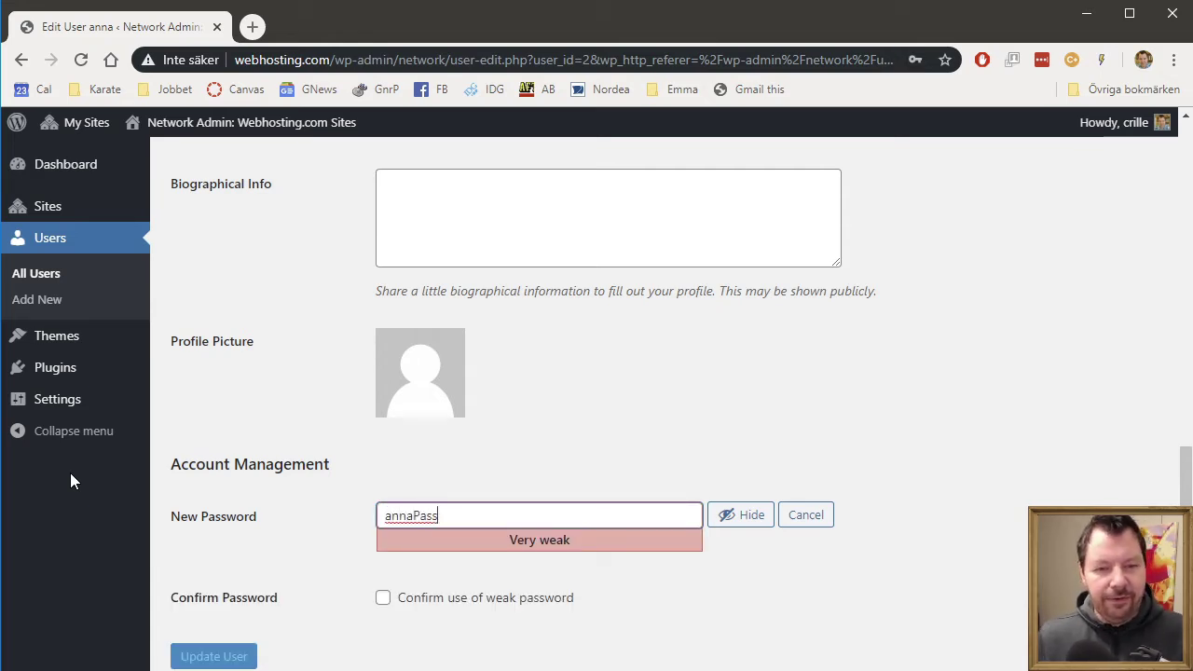
{"action": "left_click", "coordinate": [457, 604]}
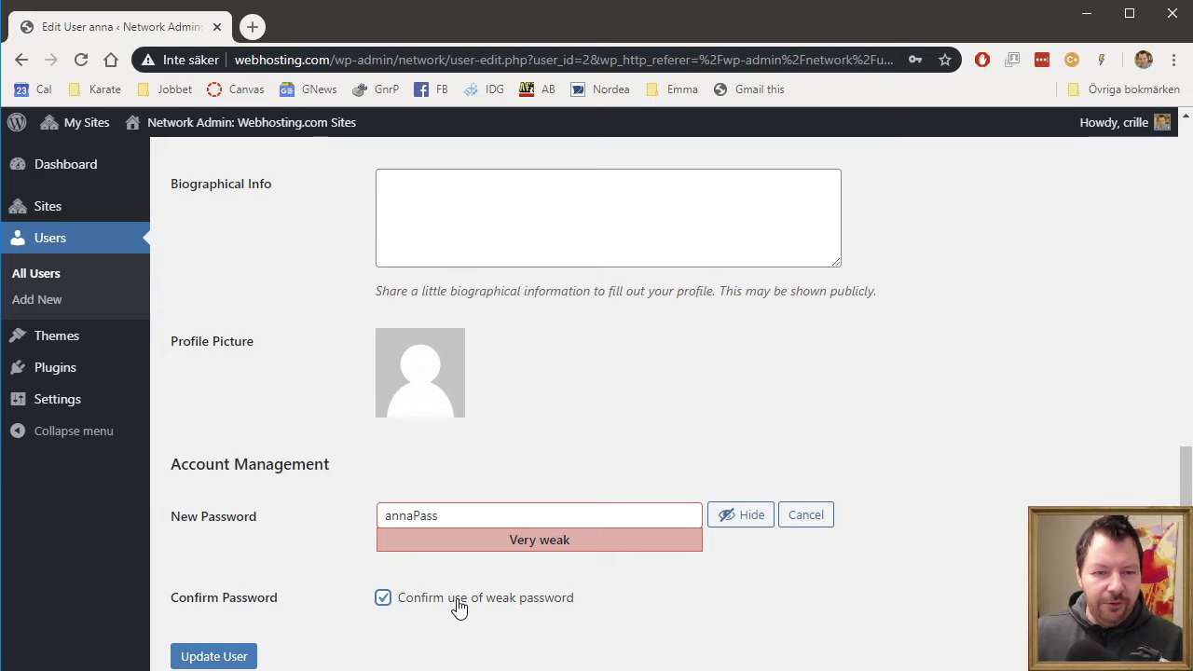
{"action": "left_click", "coordinate": [450, 517]}
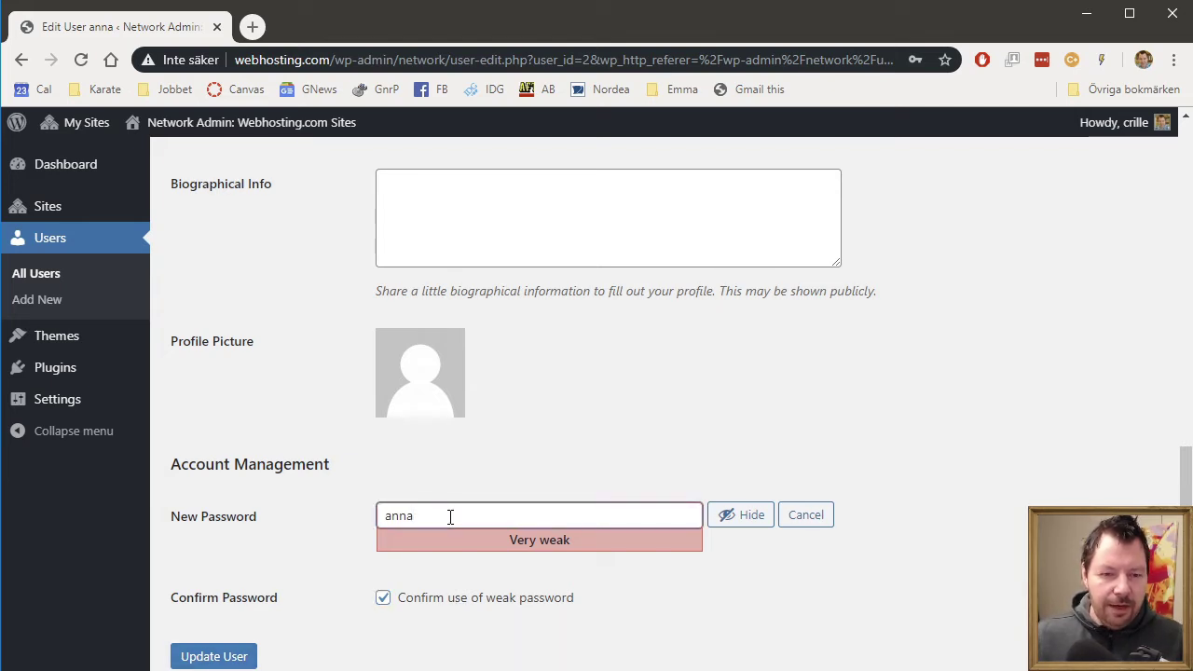
- Update the user, dismiss Chrome's password prompt and return to the Users list
{"action": "left_click", "coordinate": [192, 655]}
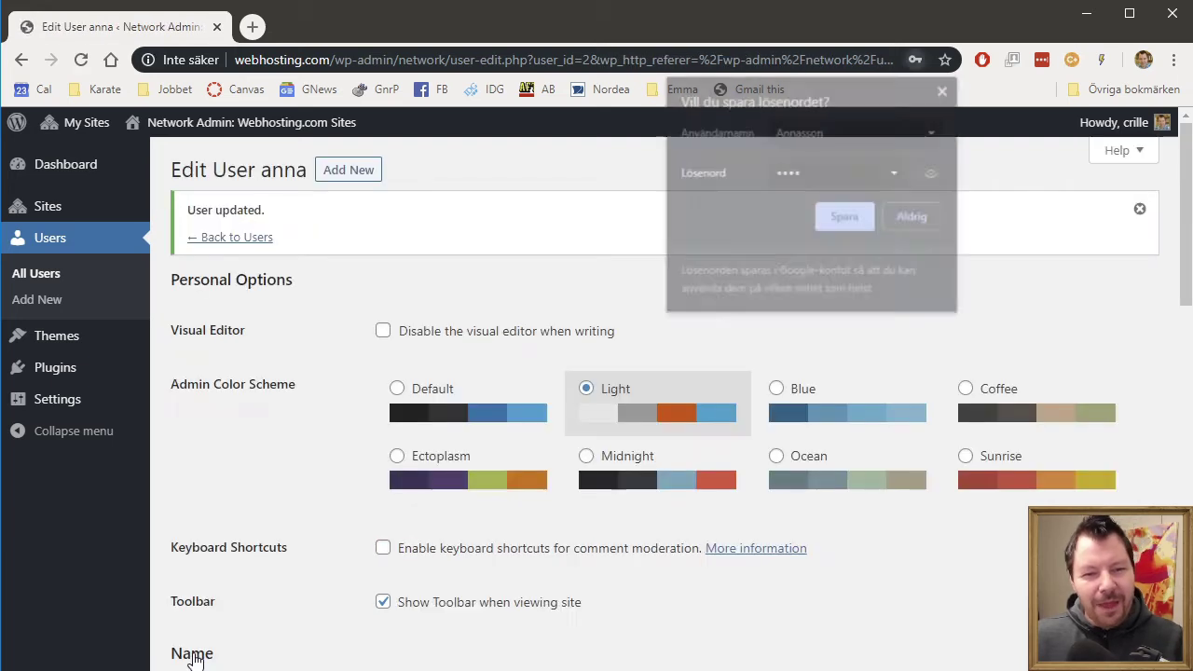
{"action": "left_click", "coordinate": [945, 89]}
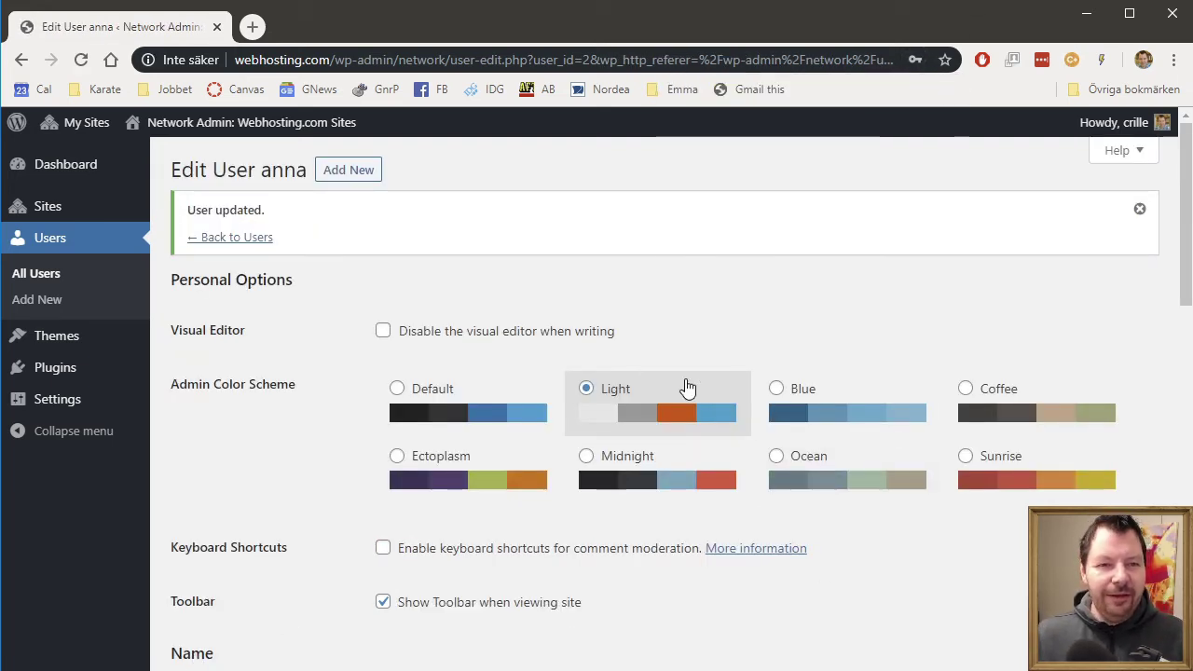
{"action": "left_click", "coordinate": [241, 237]}
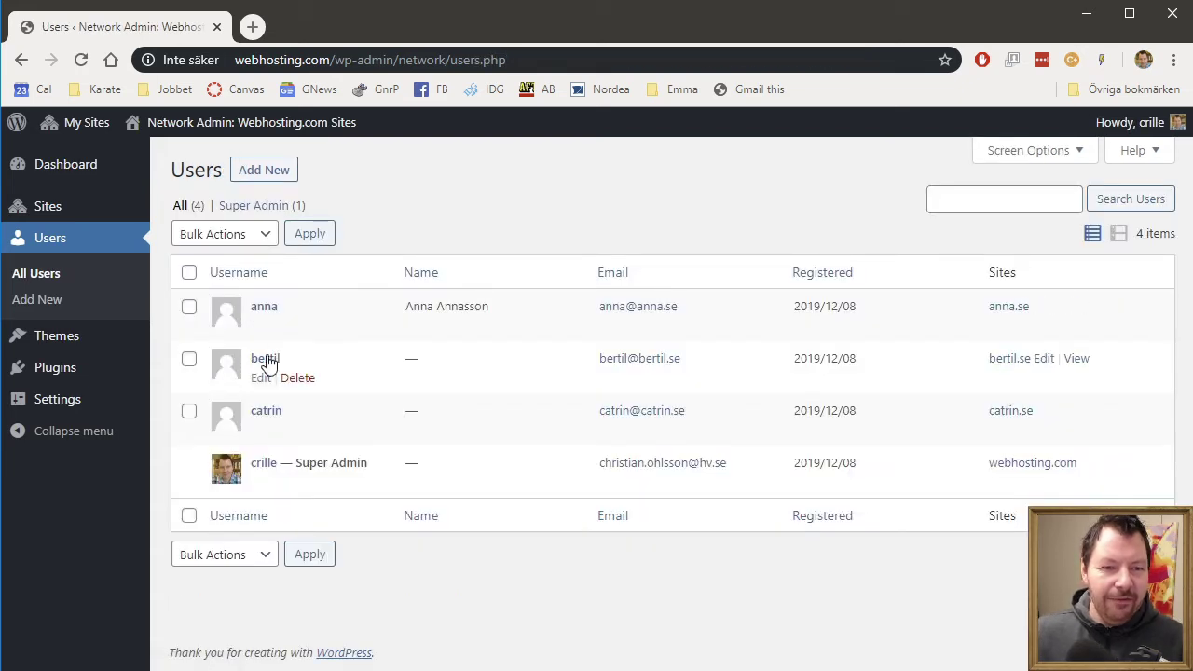
- Edit the bertil user, choose the Blue colour scheme and enter first and last names
{"action": "left_click", "coordinate": [265, 382]}
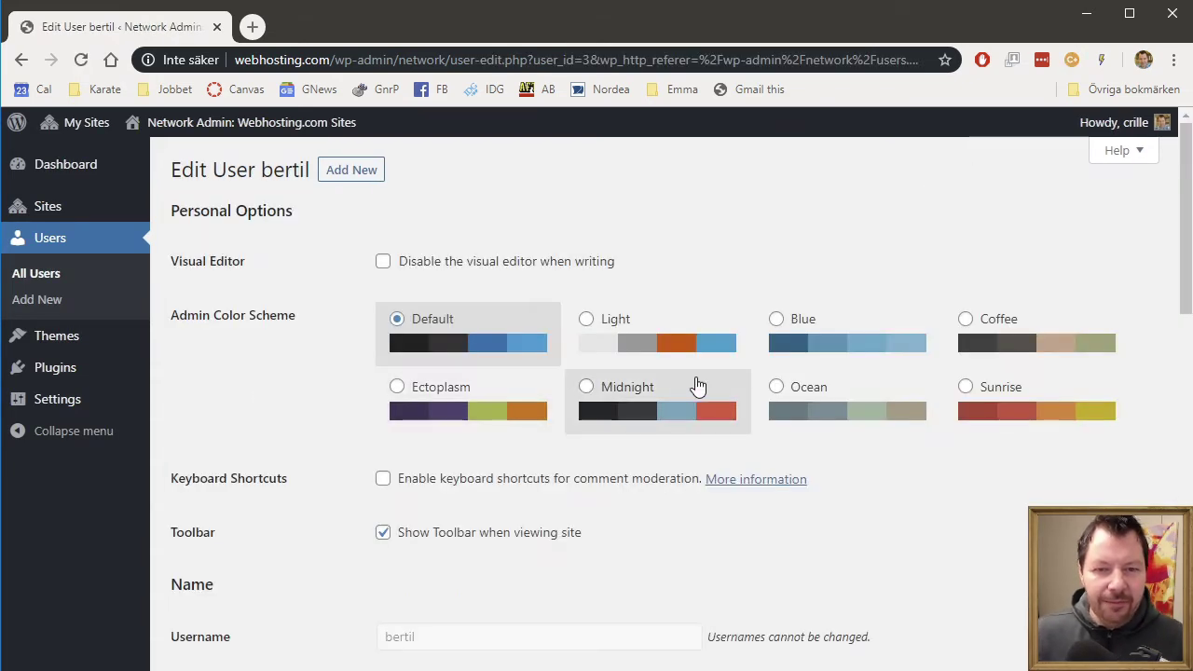
{"action": "left_click", "coordinate": [771, 335]}
{"action": "scroll", "coordinate": [946, 504], "scroll_direction": "down", "scroll_amount": 4}
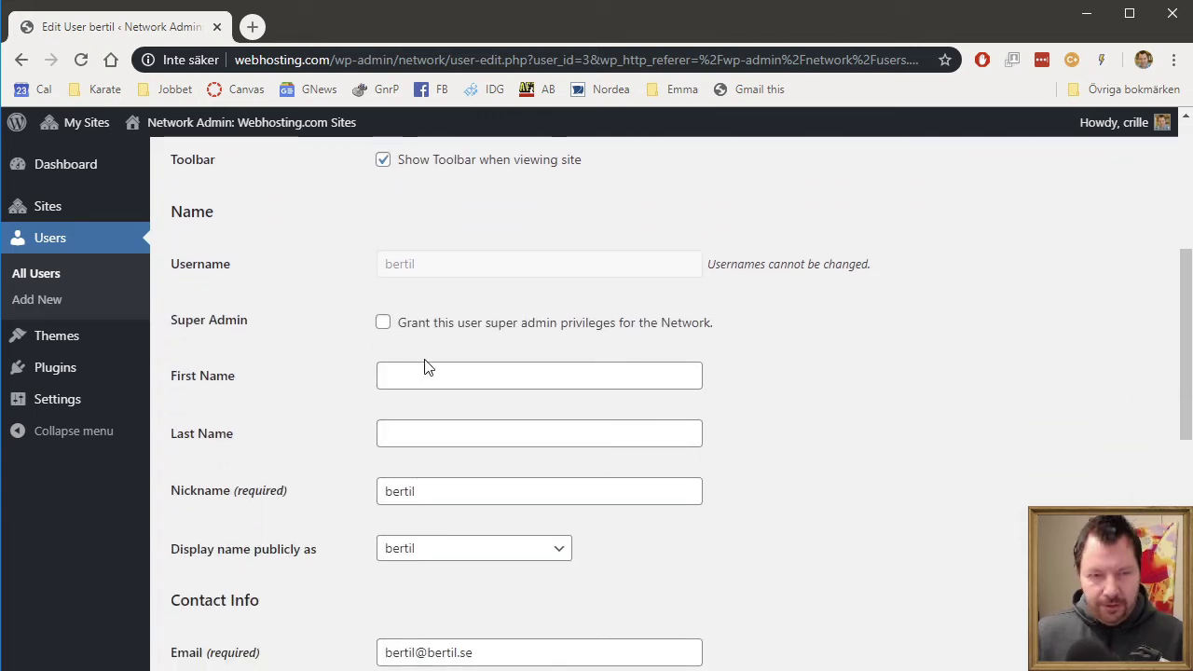
{"action": "left_click", "coordinate": [435, 378]}
{"action": "type", "text": "Bertiol"}
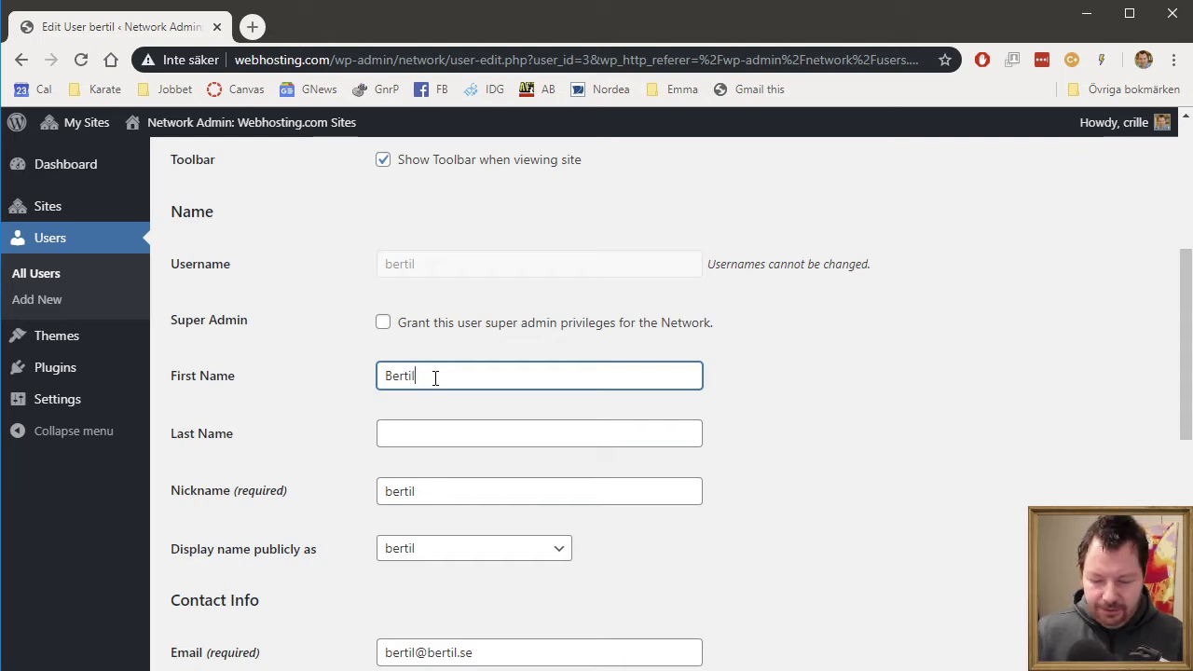
{"action": "key", "text": "Tab"}
{"action": "type", "text": "Bertils"}
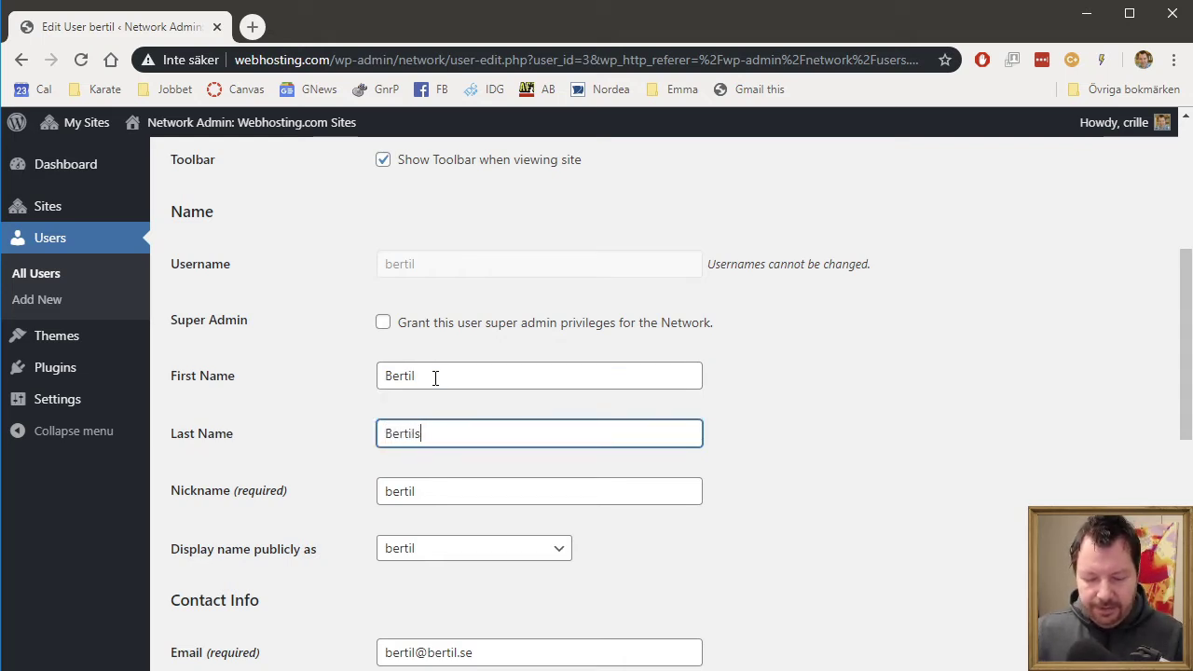
{"action": "type", "text": "sonm"}
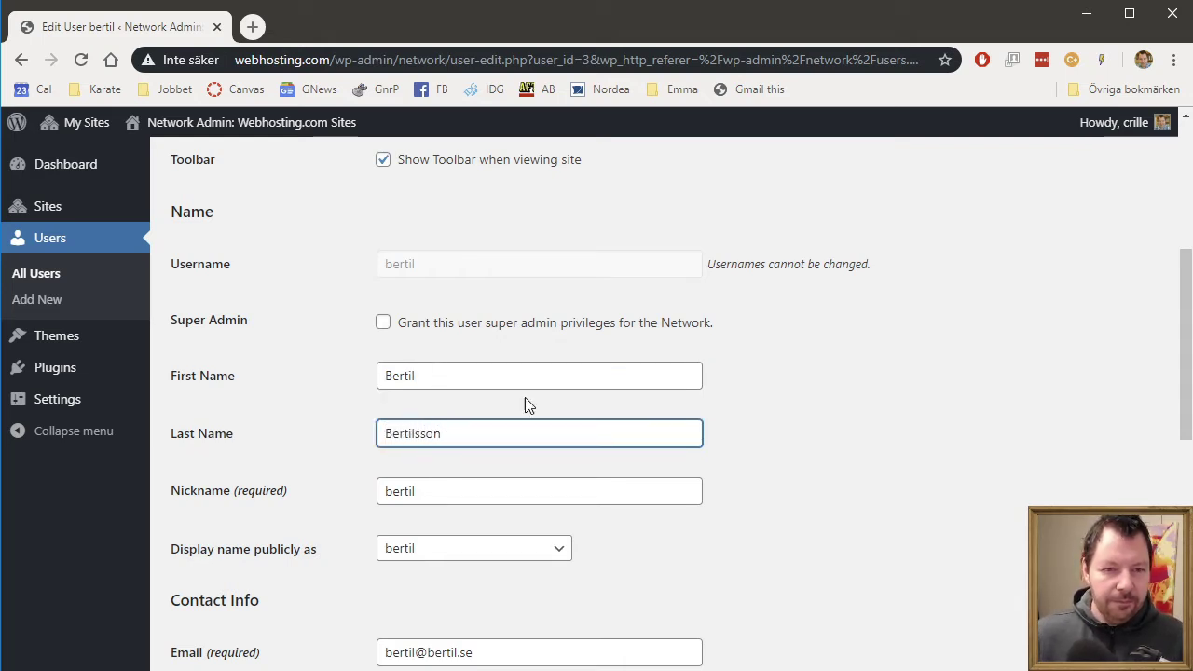
- Generate a password, overwrite it with a one-letter weak password and confirm its use
{"action": "scroll", "coordinate": [789, 444], "scroll_direction": "down", "scroll_amount": 2}
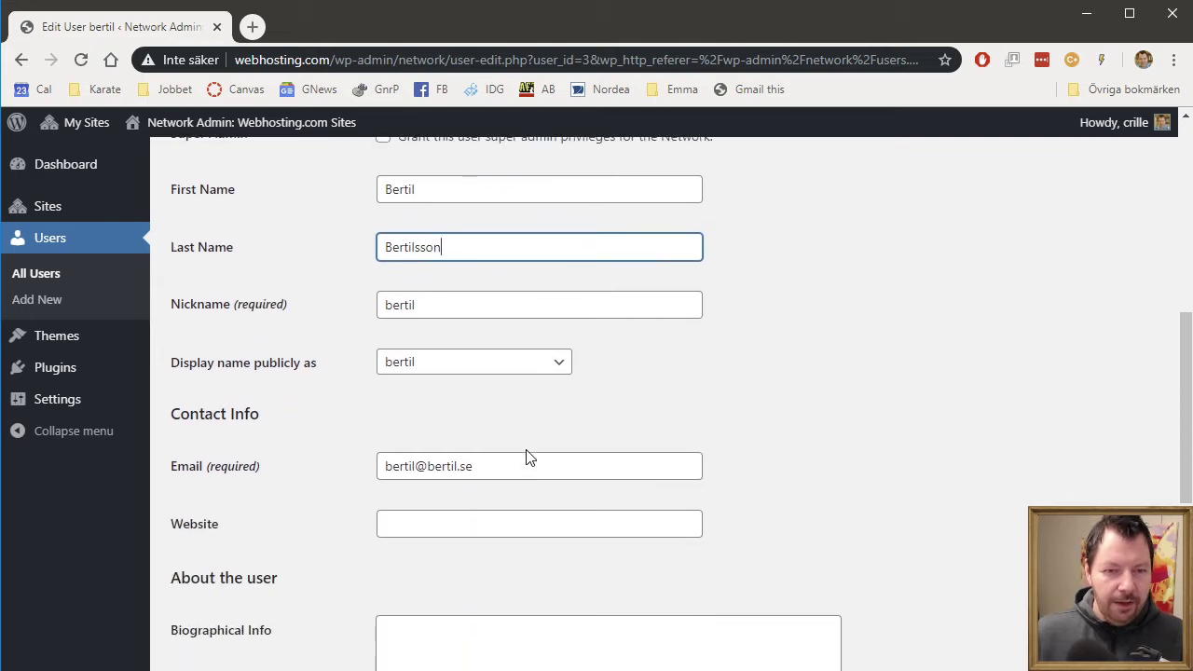
{"action": "scroll", "coordinate": [526, 457], "scroll_direction": "down", "scroll_amount": 5}
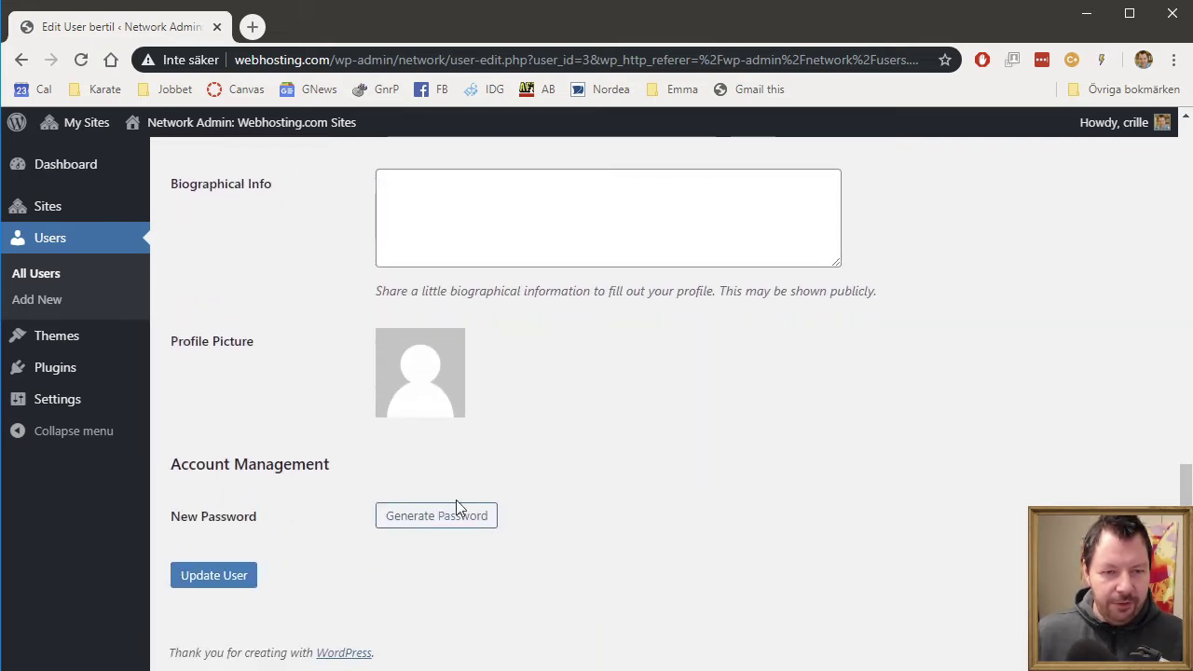
{"action": "left_click", "coordinate": [456, 510]}
{"action": "left_click_drag", "start_coordinate": [626, 516], "coordinate": [130, 526]}
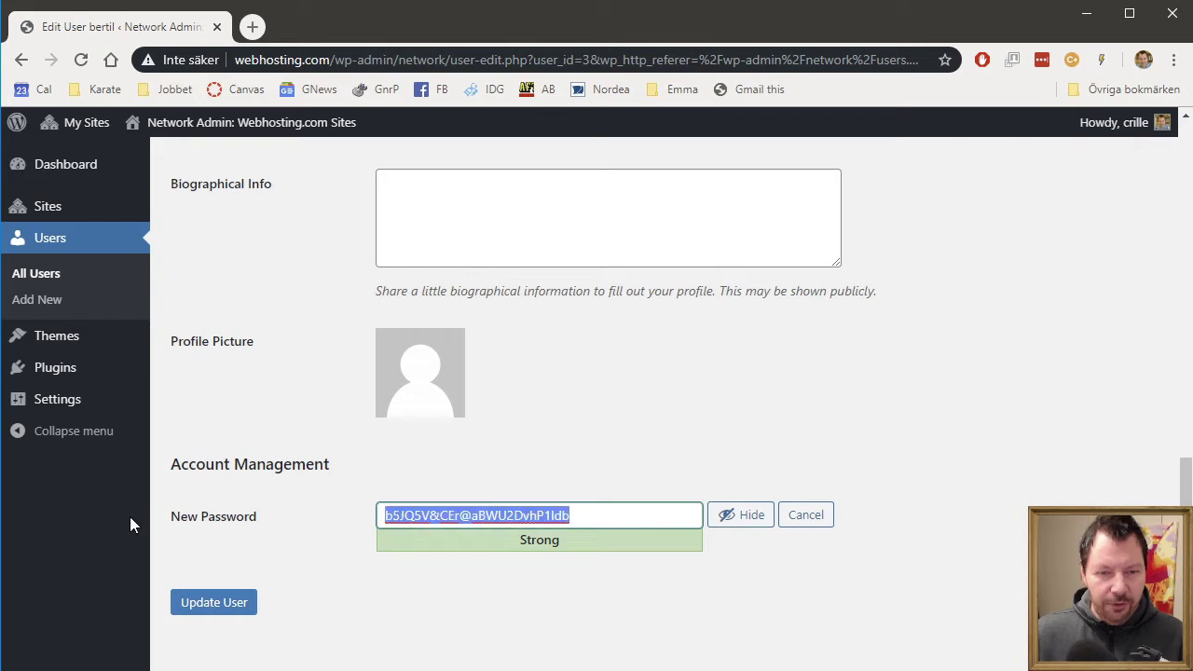
{"action": "type", "text": "bertil"}
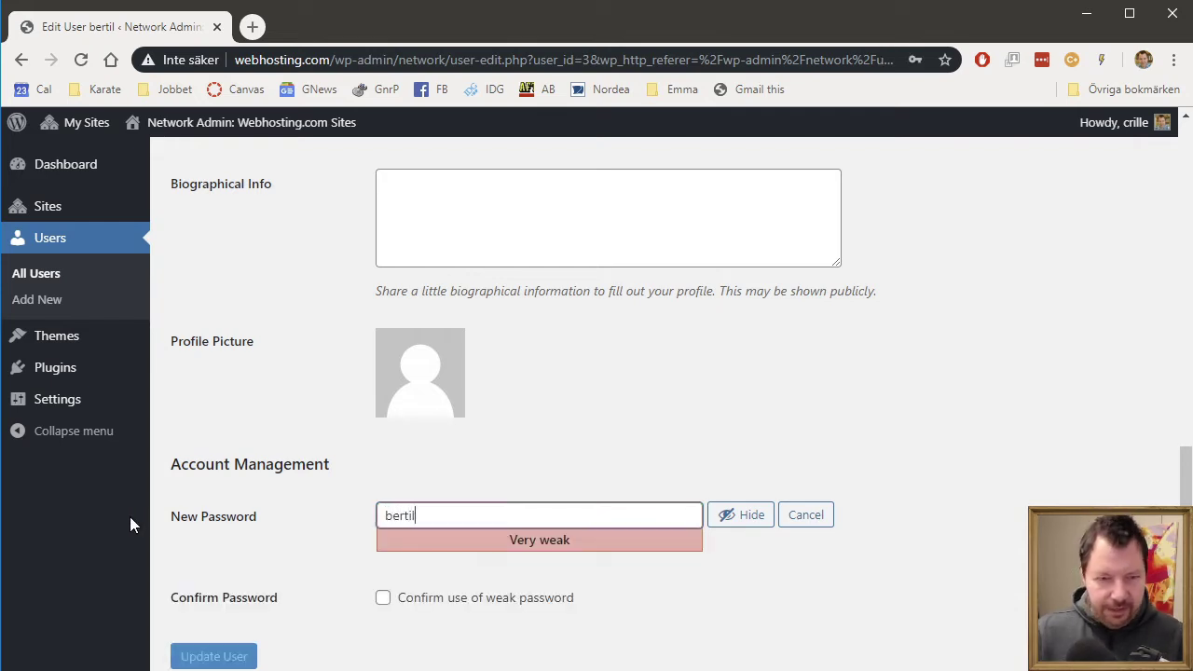
{"action": "scroll", "coordinate": [140, 515], "scroll_direction": "up", "scroll_amount": 1}
{"action": "scroll", "coordinate": [466, 559], "scroll_direction": "down", "scroll_amount": 2}
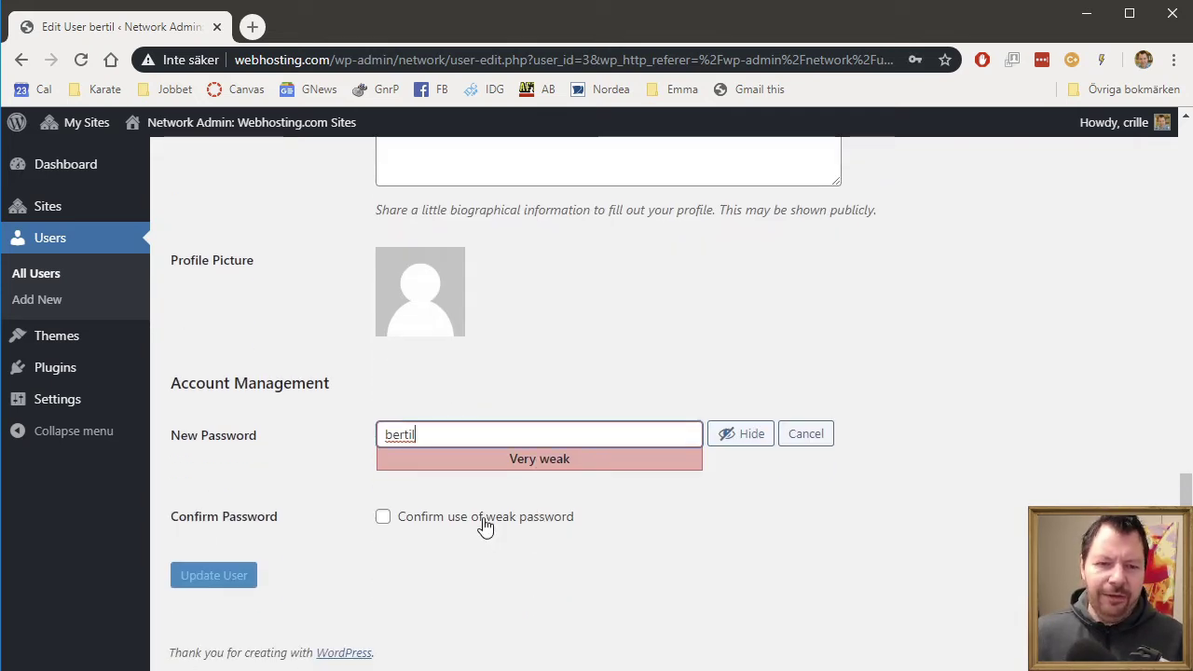
{"action": "left_click", "coordinate": [485, 522]}
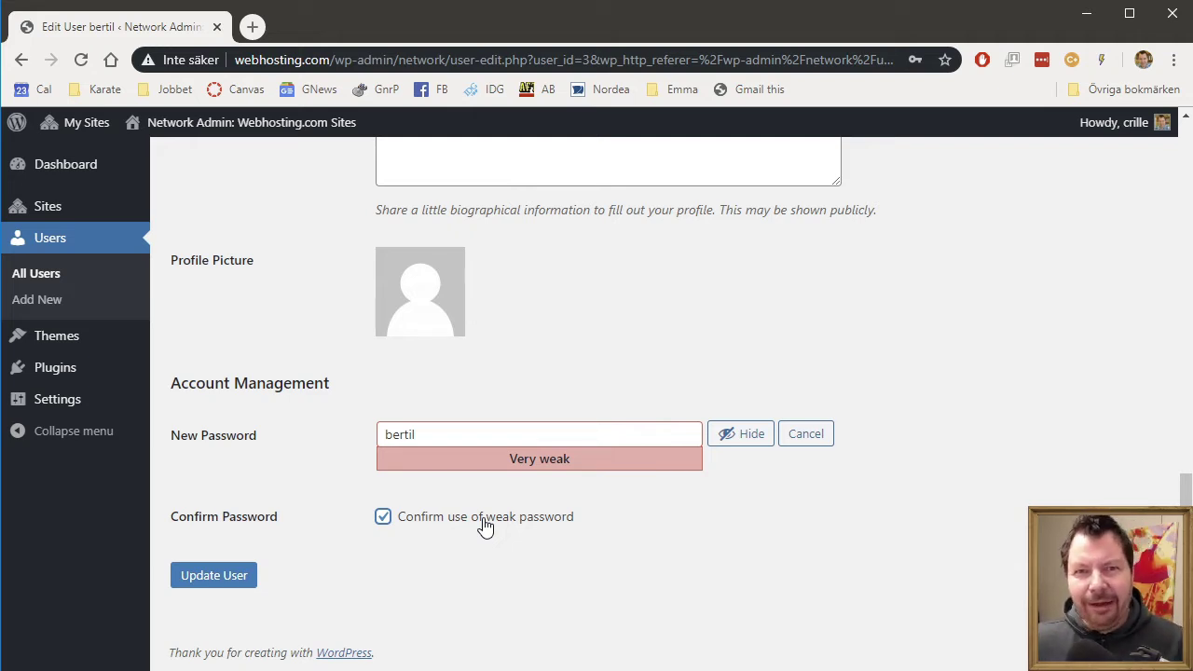
- Save the bertil user, close Chrome's save-password bubble and go back to Users
{"action": "left_click", "coordinate": [238, 577]}
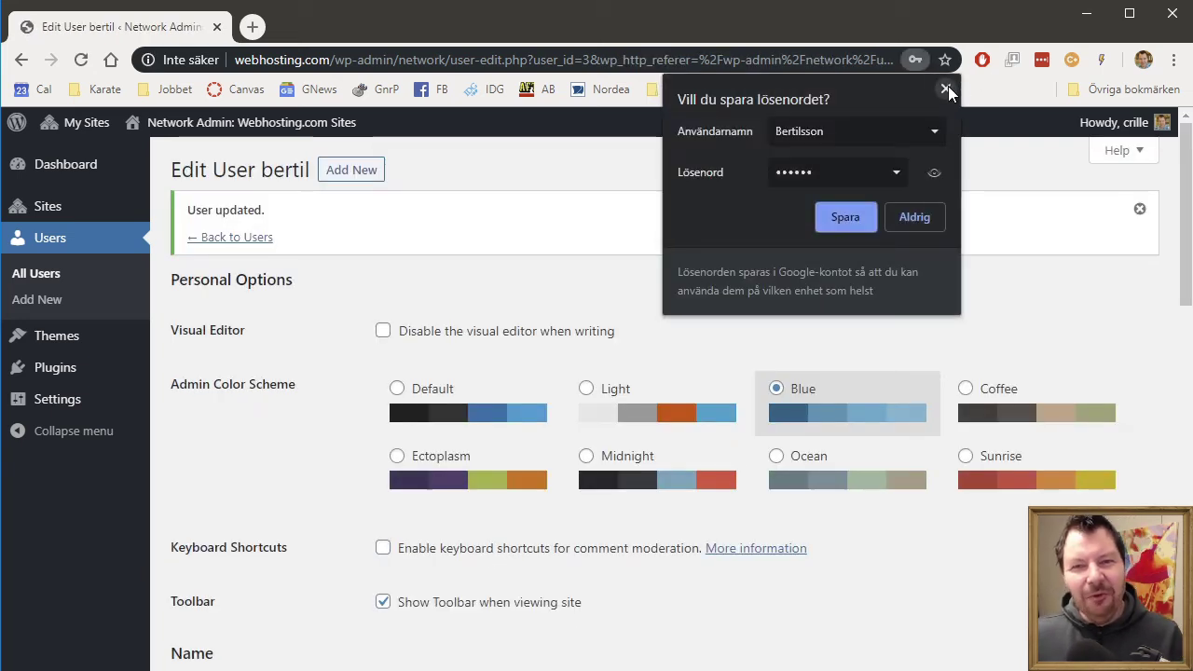
{"action": "left_click", "coordinate": [945, 85]}
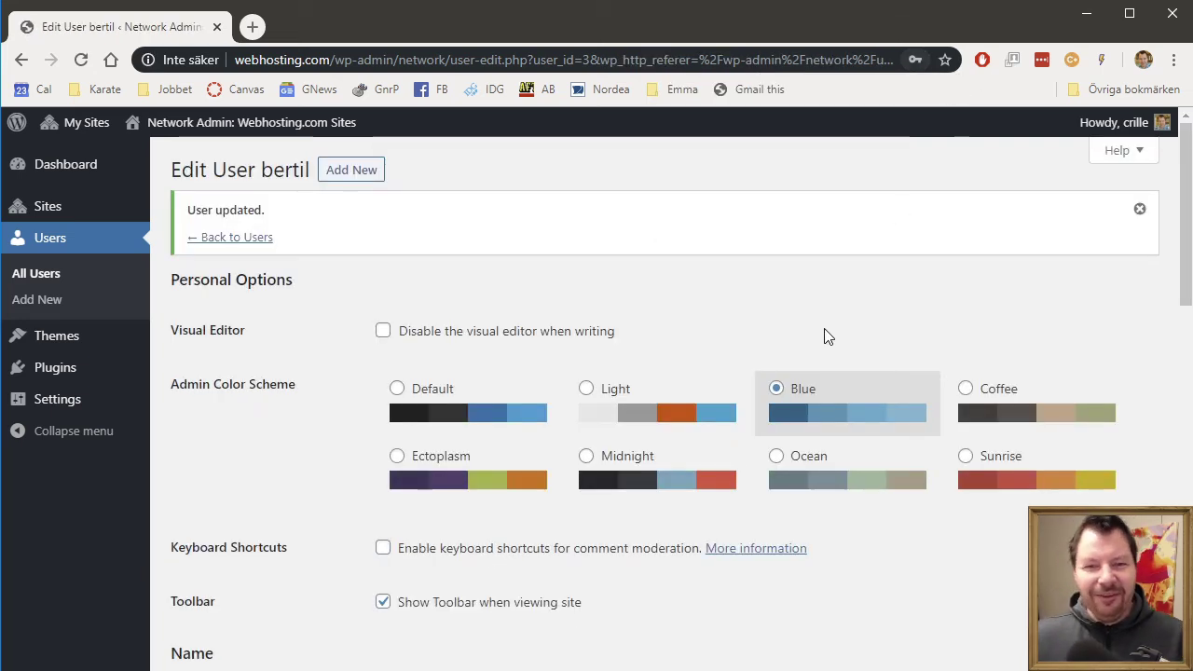
{"action": "left_click", "coordinate": [233, 239]}
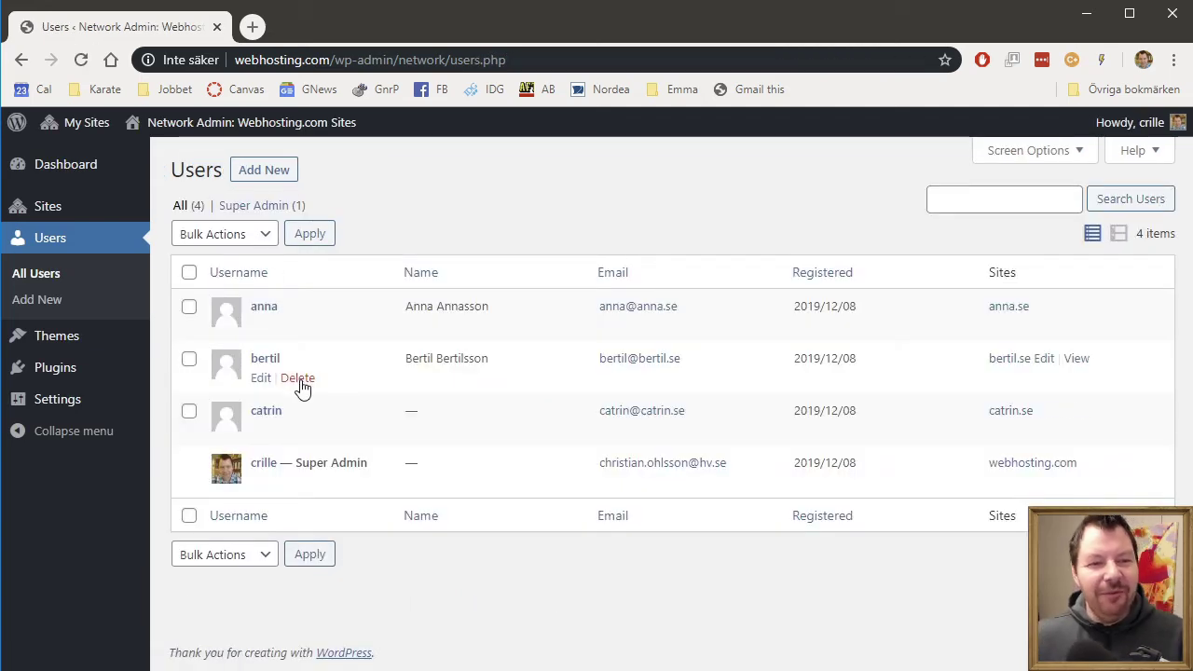
- Edit the catrin user, choose Coffee colours and enter first and last names, fixing a capital-letter typo
{"action": "left_click", "coordinate": [255, 430]}
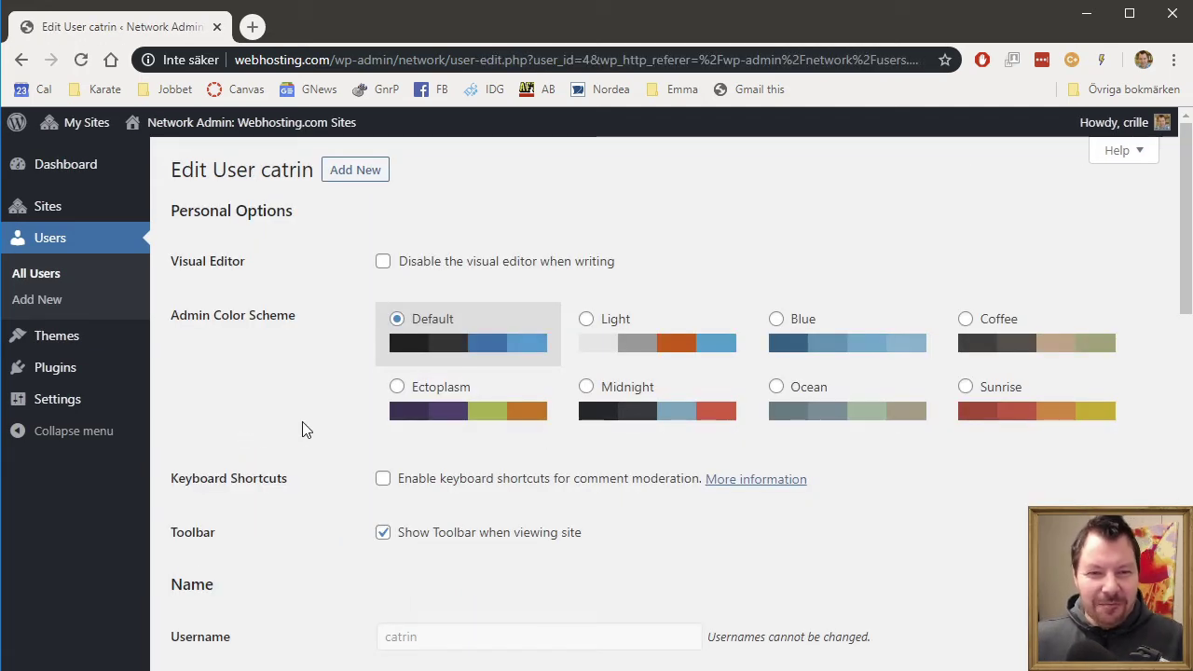
{"action": "left_click", "coordinate": [965, 321]}
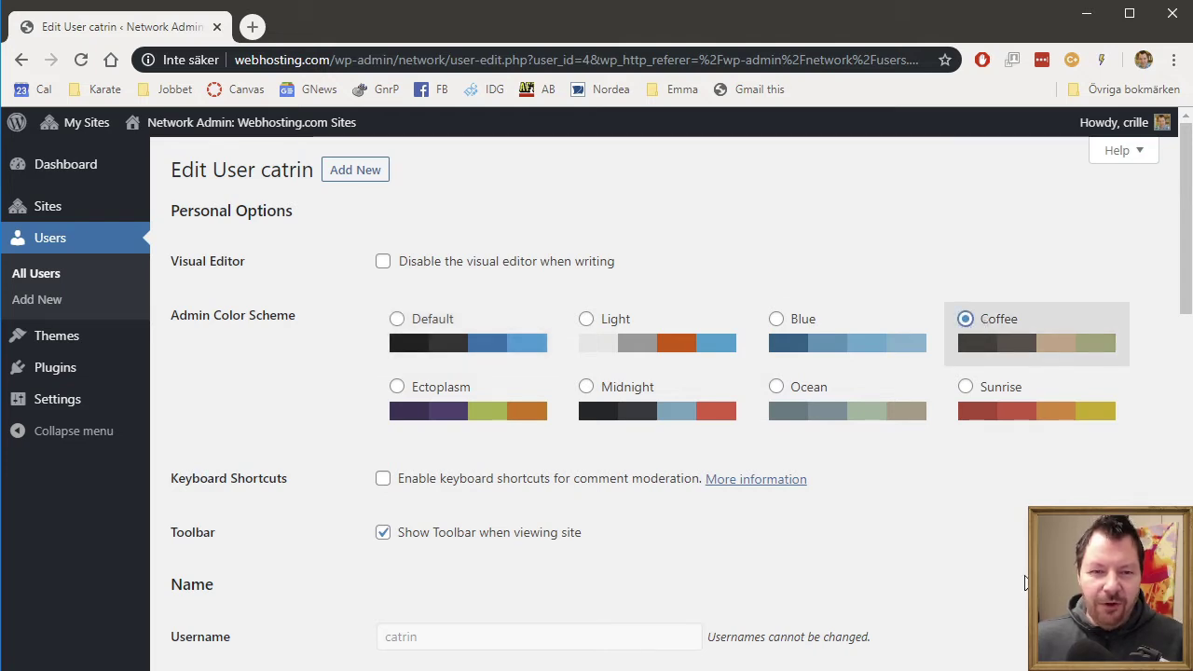
{"action": "scroll", "coordinate": [453, 538], "scroll_direction": "down", "scroll_amount": 3}
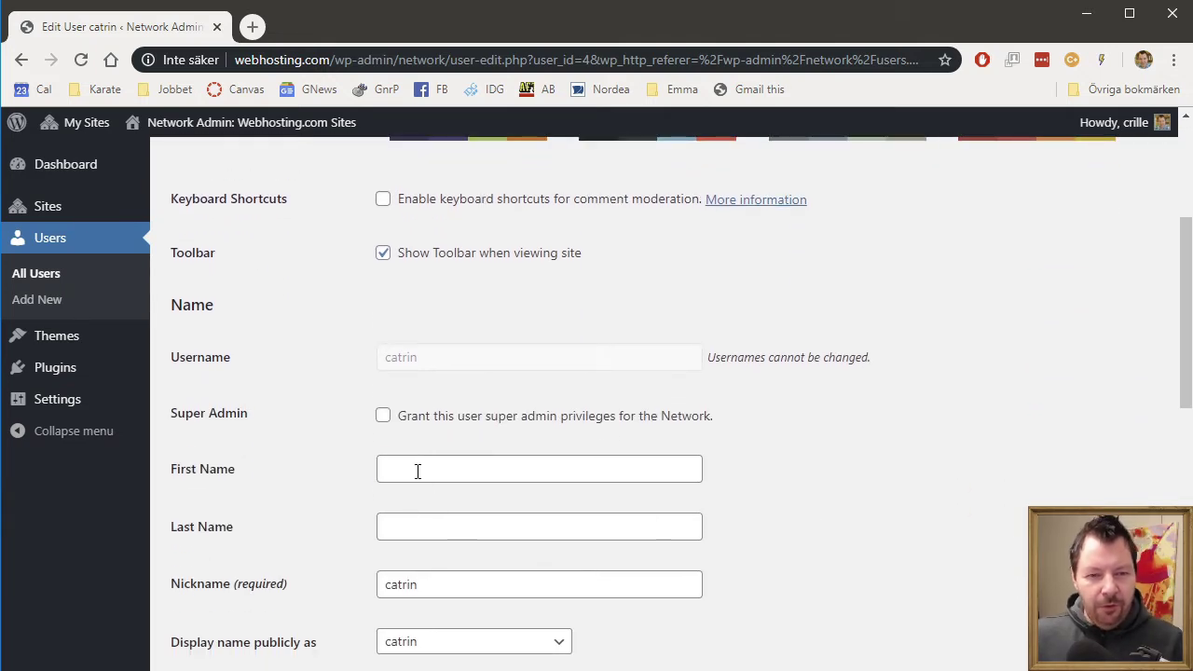
{"action": "left_click", "coordinate": [418, 471]}
{"action": "type", "text": "Catrin"}
{"action": "key", "text": "Tab"}
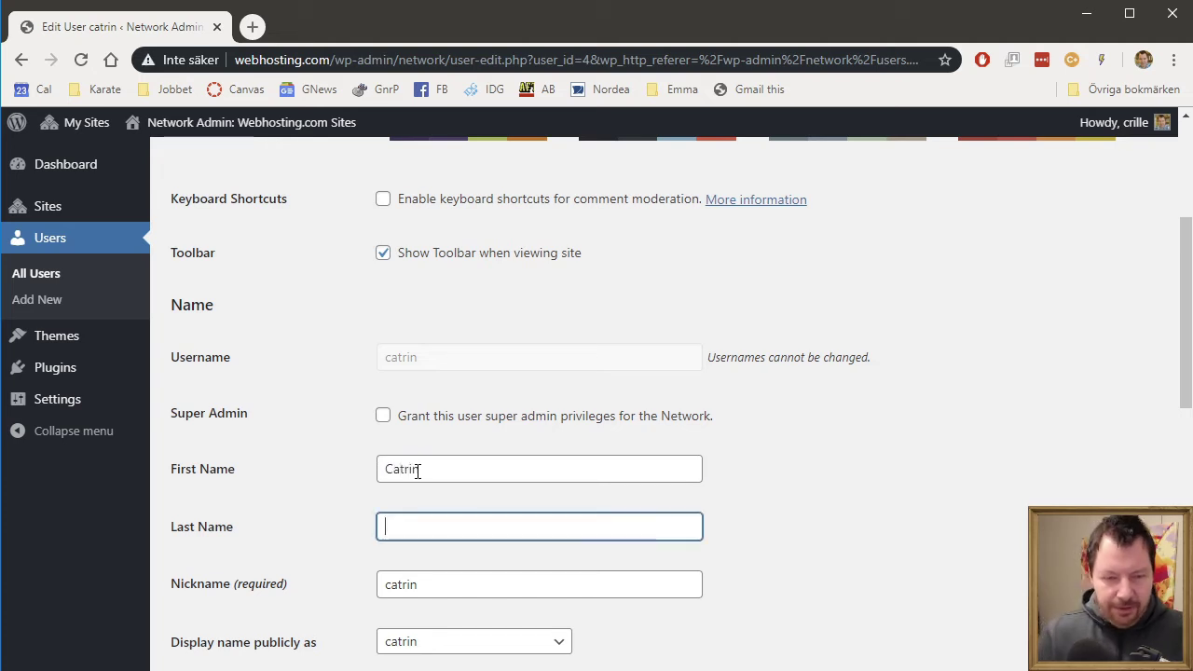
{"action": "type", "text": "CAtrinsson"}
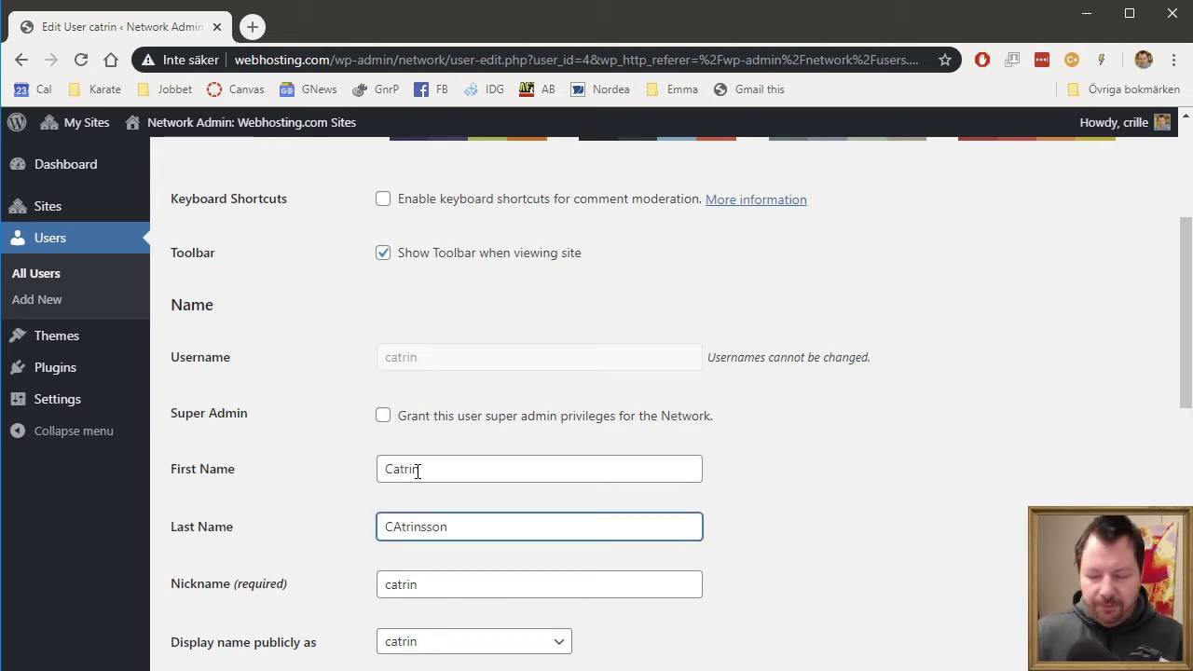
{"action": "key", "text": "Home"}
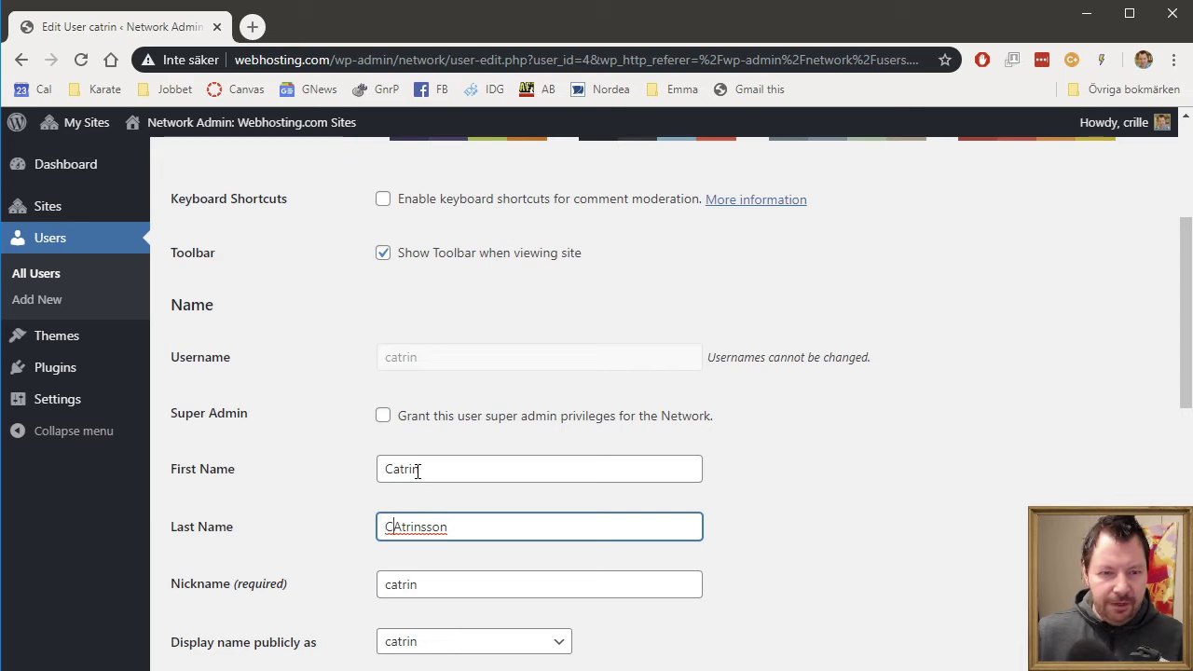
{"action": "key", "text": "Delete"}
{"action": "type", "text": "a"}
- Generate a password, replace it with a weak one and confirm weak password use
{"action": "scroll", "coordinate": [810, 522], "scroll_direction": "down", "scroll_amount": 7}
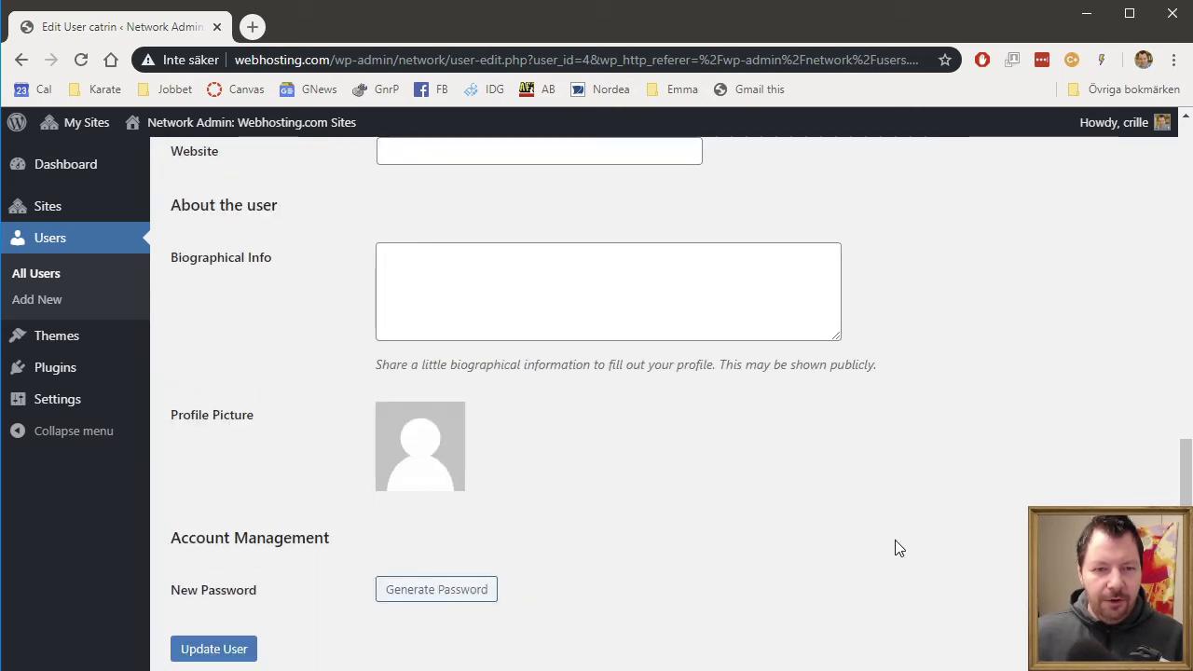
{"action": "left_click", "coordinate": [463, 590]}
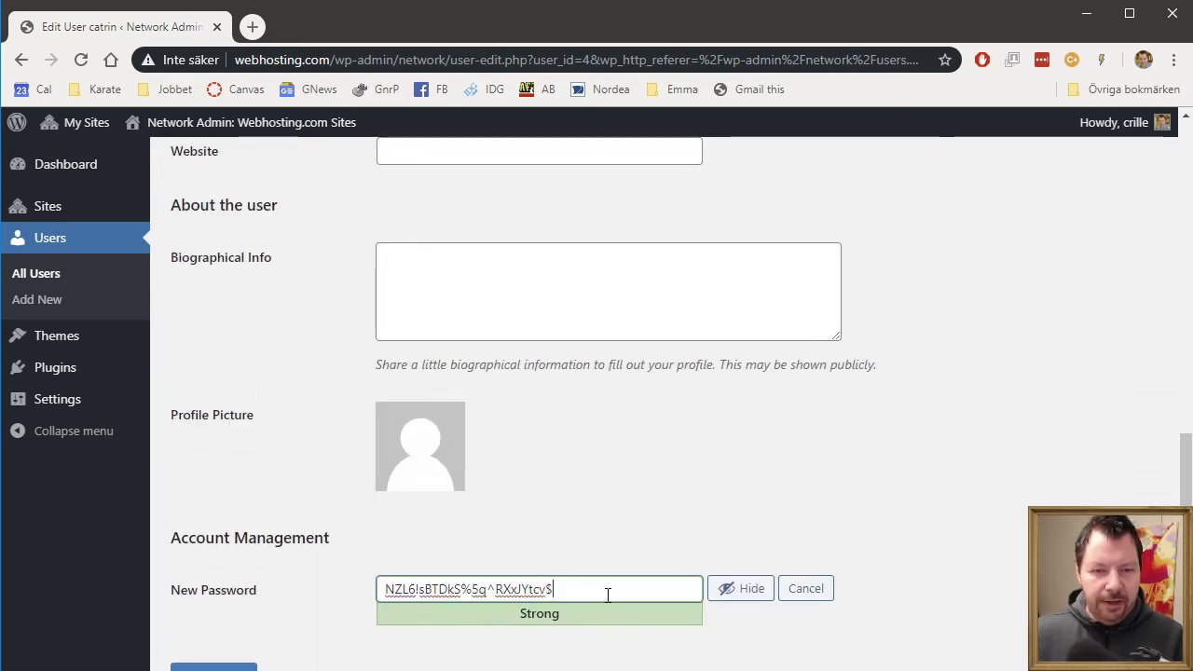
{"action": "key", "text": "ctrl+a"}
{"action": "type", "text": "catrin"}
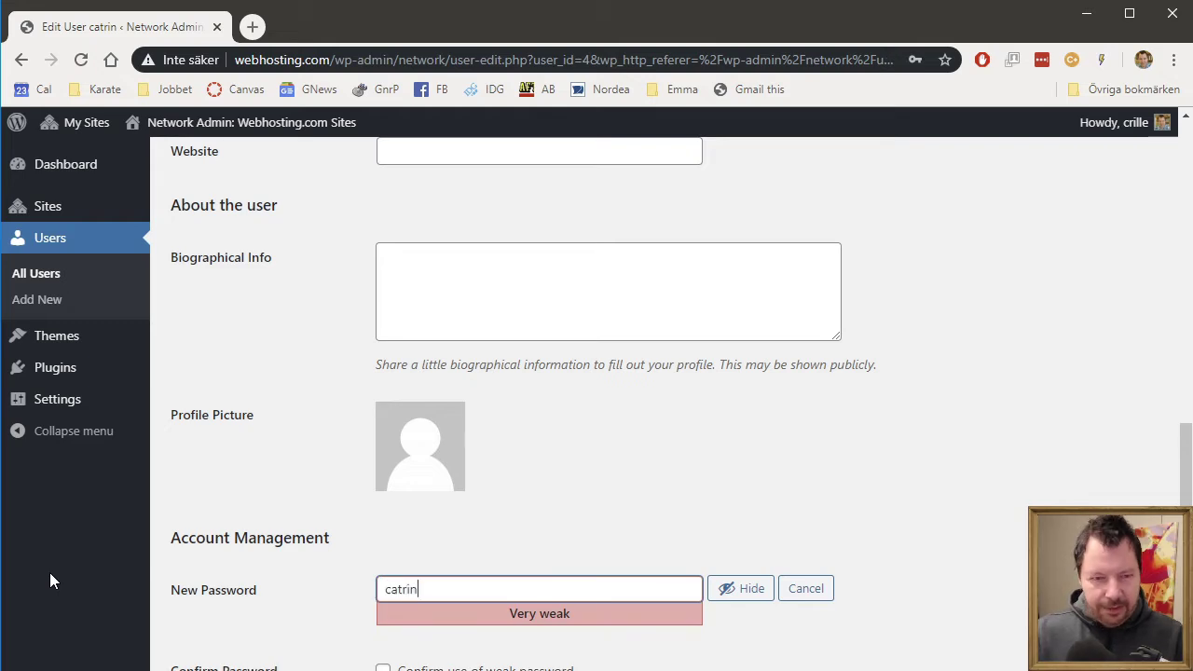
{"action": "scroll", "coordinate": [643, 517], "scroll_direction": "down", "scroll_amount": 2}
{"action": "left_click", "coordinate": [502, 523]}
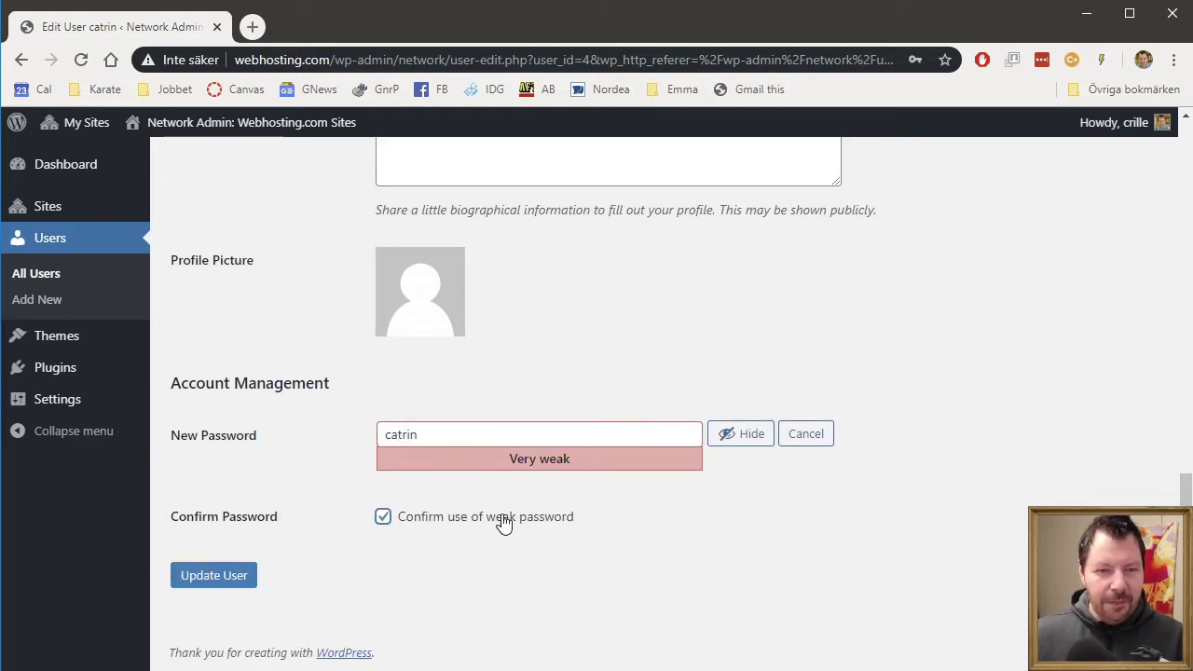
- Update the catrin user, dismiss the browser prompt and return to the Users list
{"action": "left_click", "coordinate": [225, 579]}
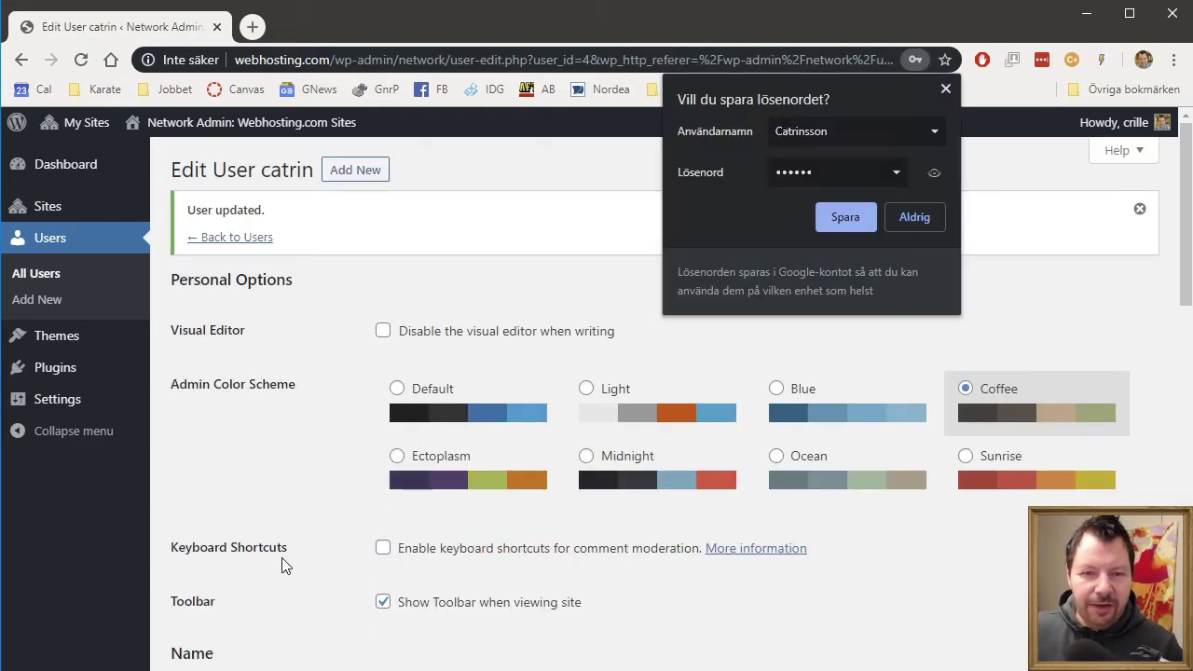
{"action": "left_click", "coordinate": [946, 89]}
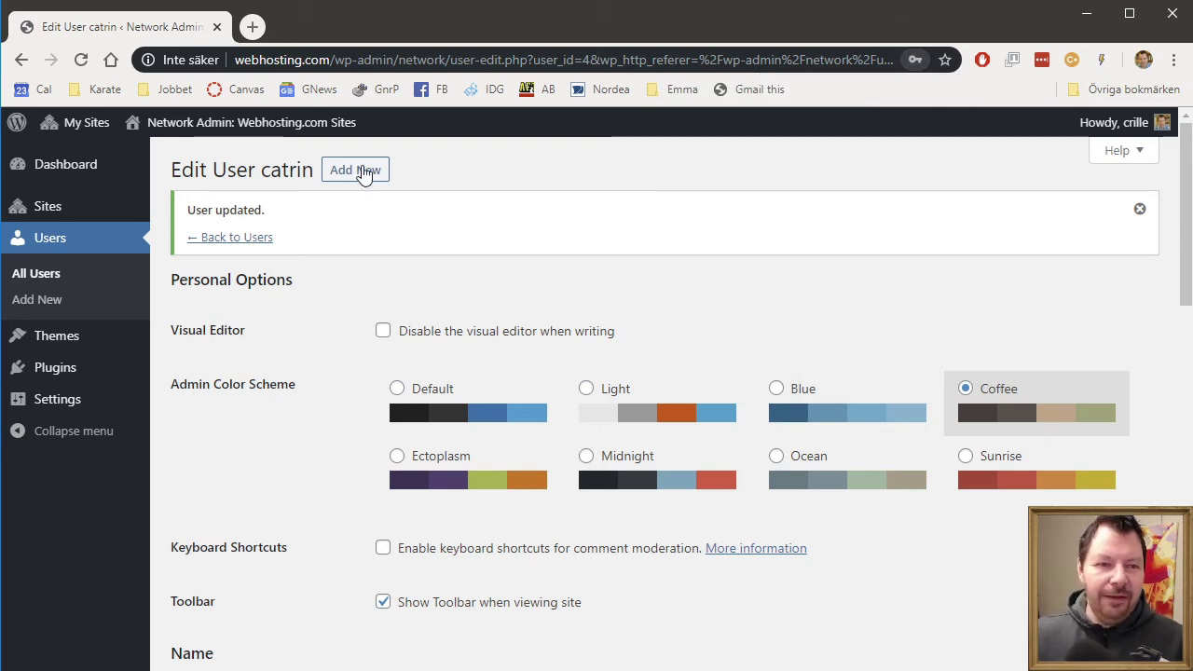
{"action": "left_click", "coordinate": [257, 238]}
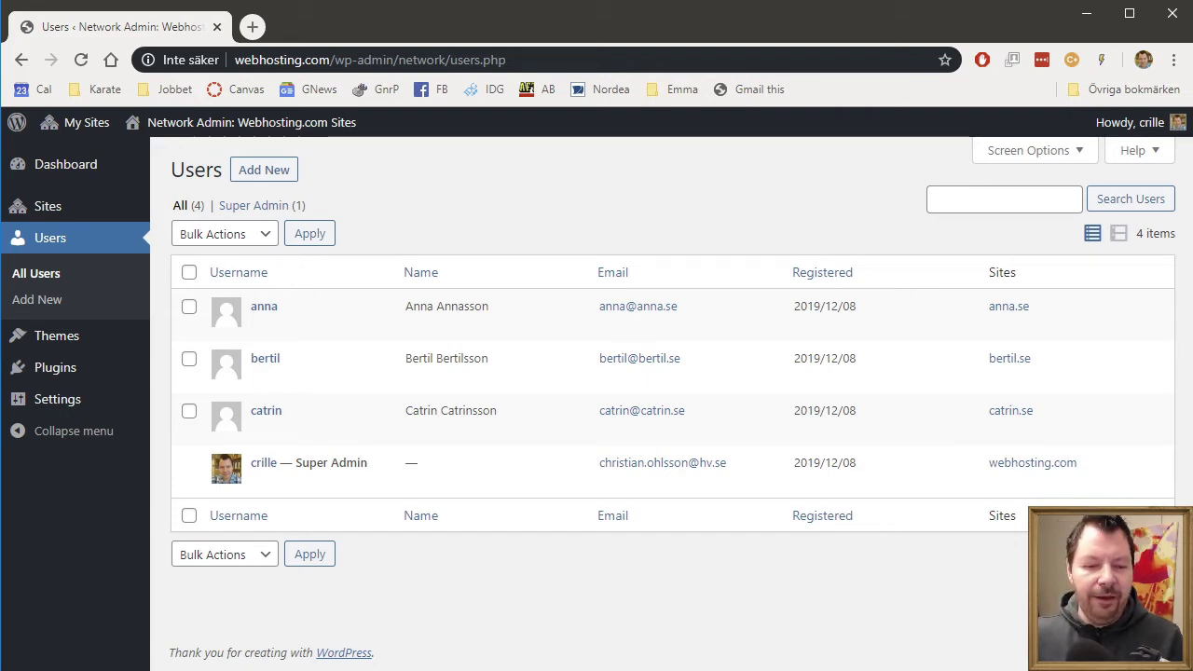
- Switch to the server files and bring up wp-config.php in Visual Studio Code
{"action": "key", "text": "alt+Tab"}
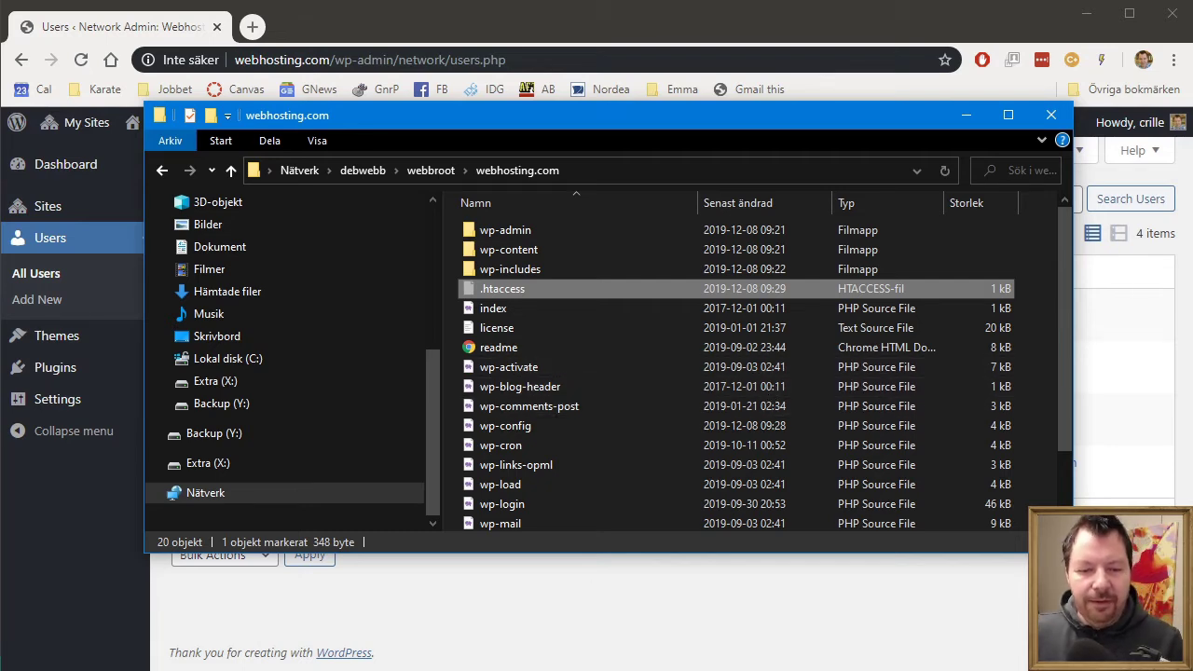
{"action": "key", "text": "Return"}
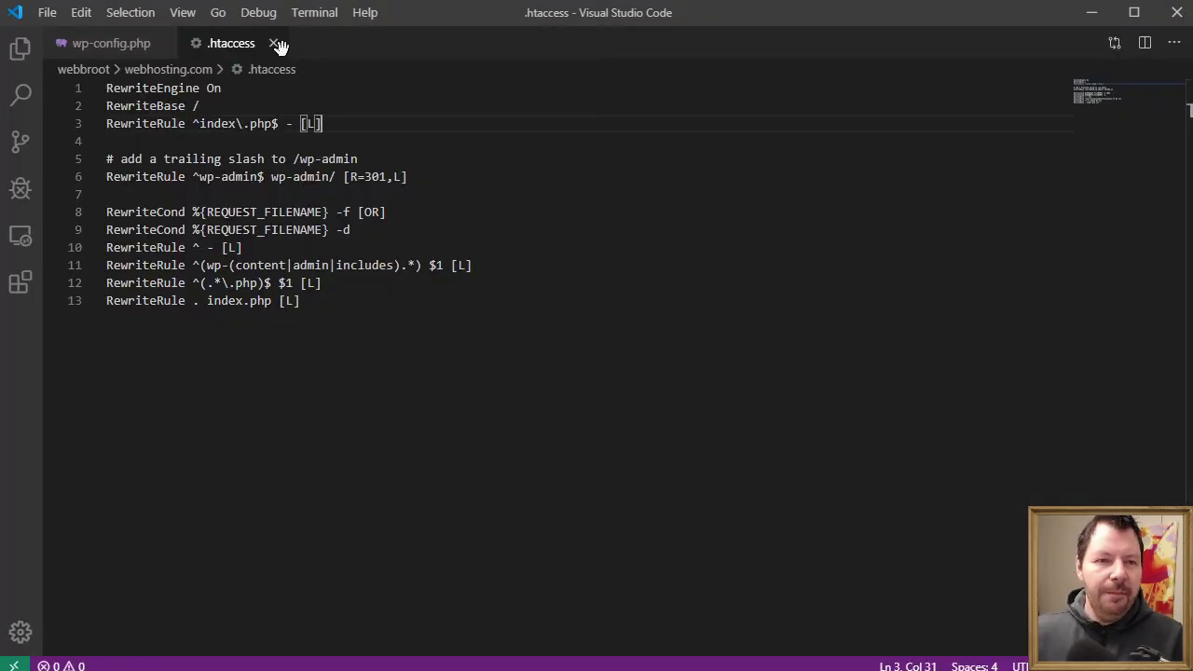
{"action": "left_click", "coordinate": [112, 44]}
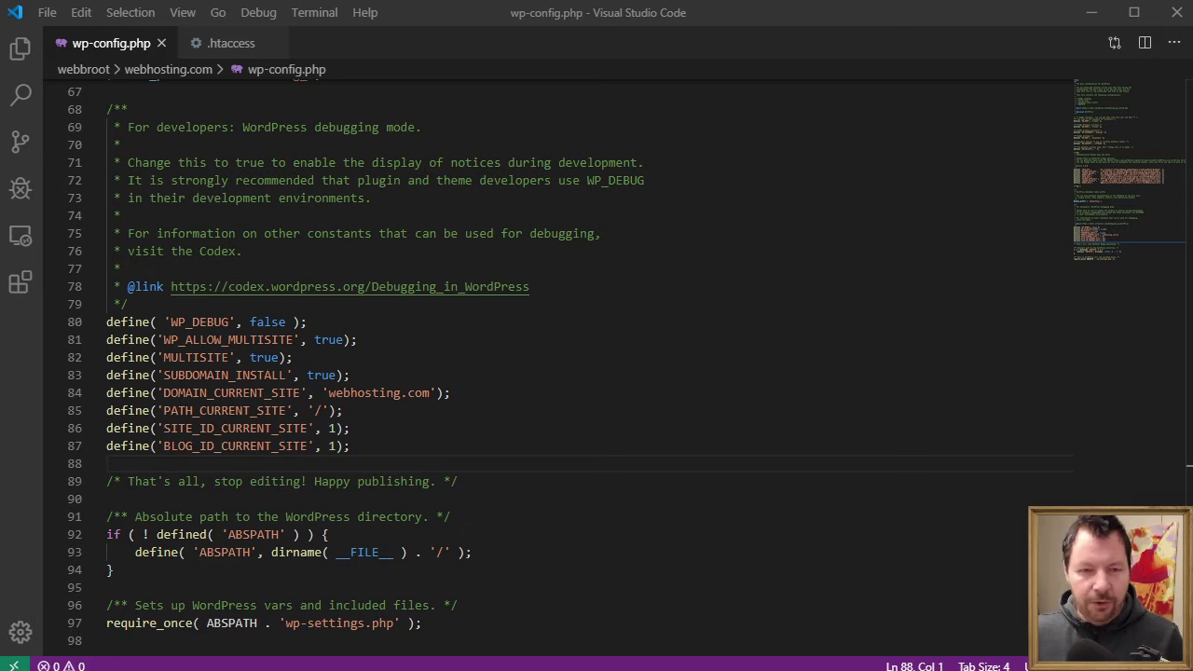
- Paste define('COOKIE_DOMAIN', $_SERVER['HTTP_HOST'] ); on line 89 of wp-config.php and save
{"action": "left_click", "coordinate": [345, 456]}
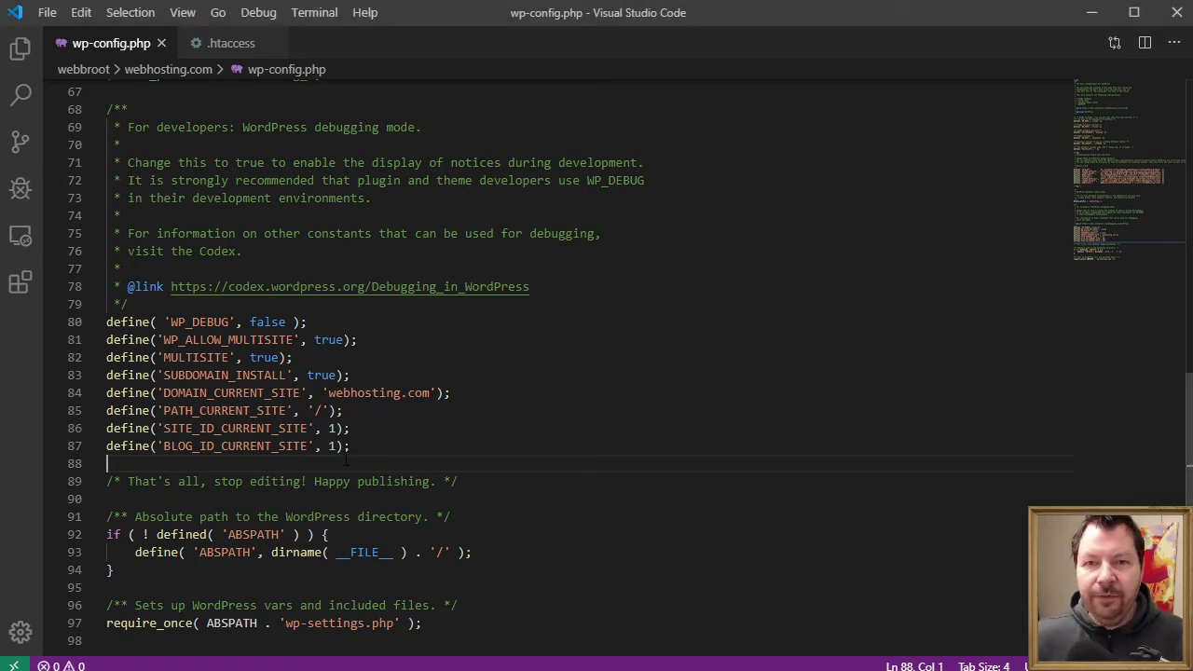
{"action": "key", "text": "Return"}
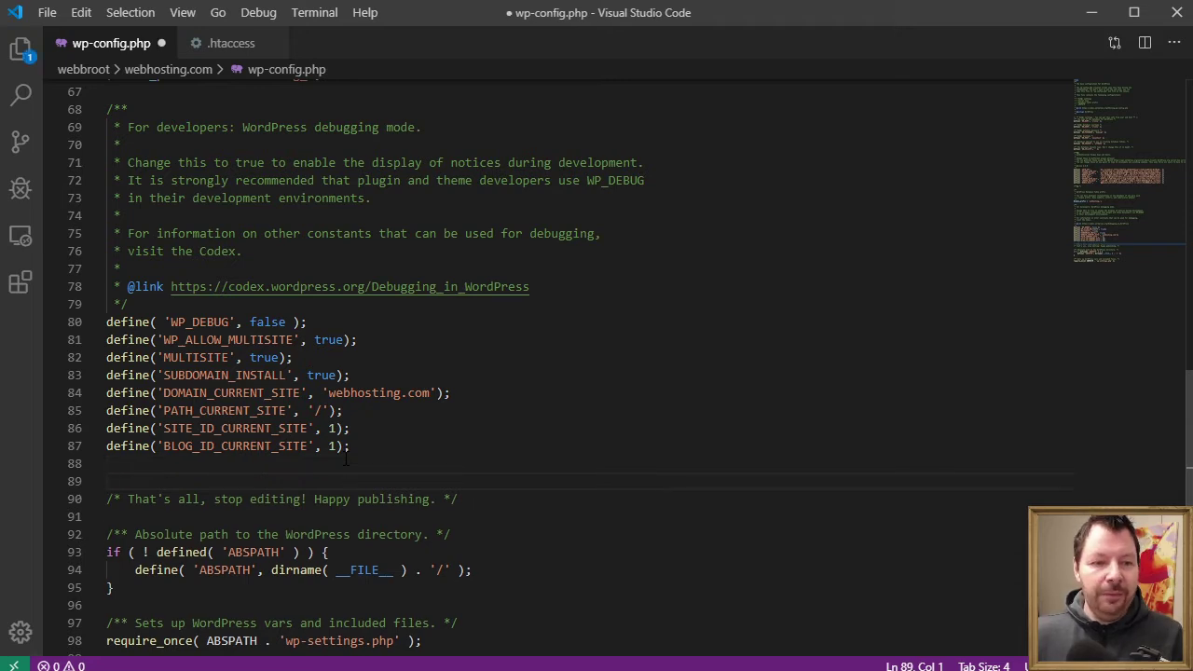
{"action": "key", "text": "Return"}
{"action": "type", "text": "define('COOKIE_DOMAIN', $_SERVER['HTTP_HOST'] );"}
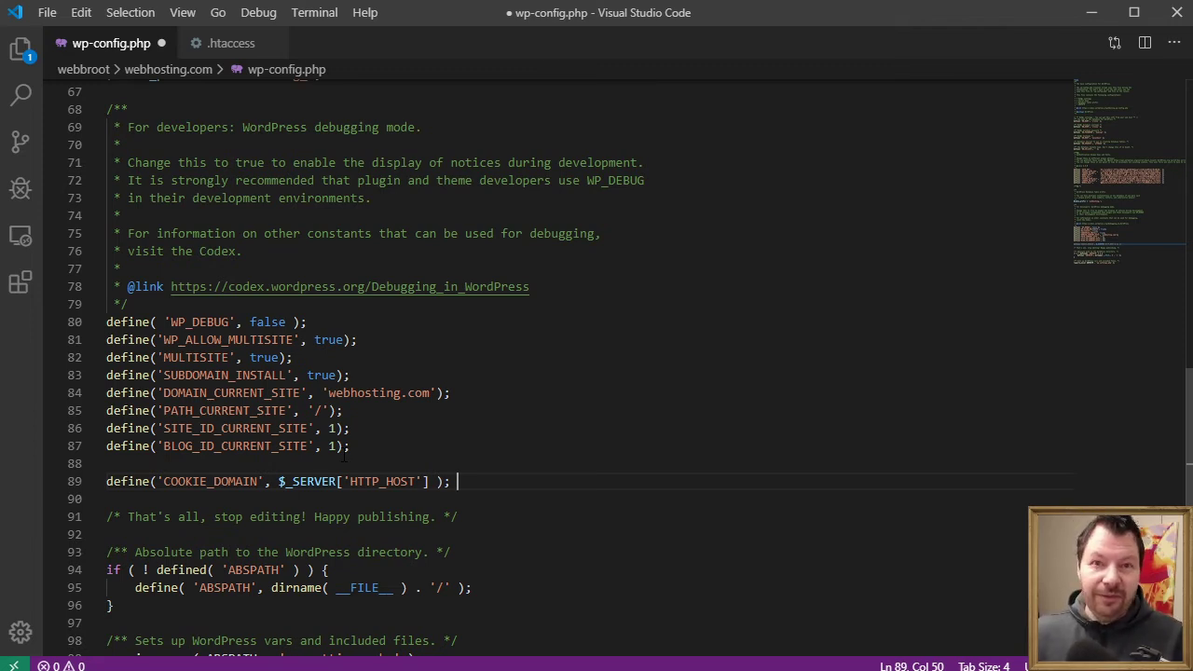
{"action": "key", "text": "ctrl+s"}
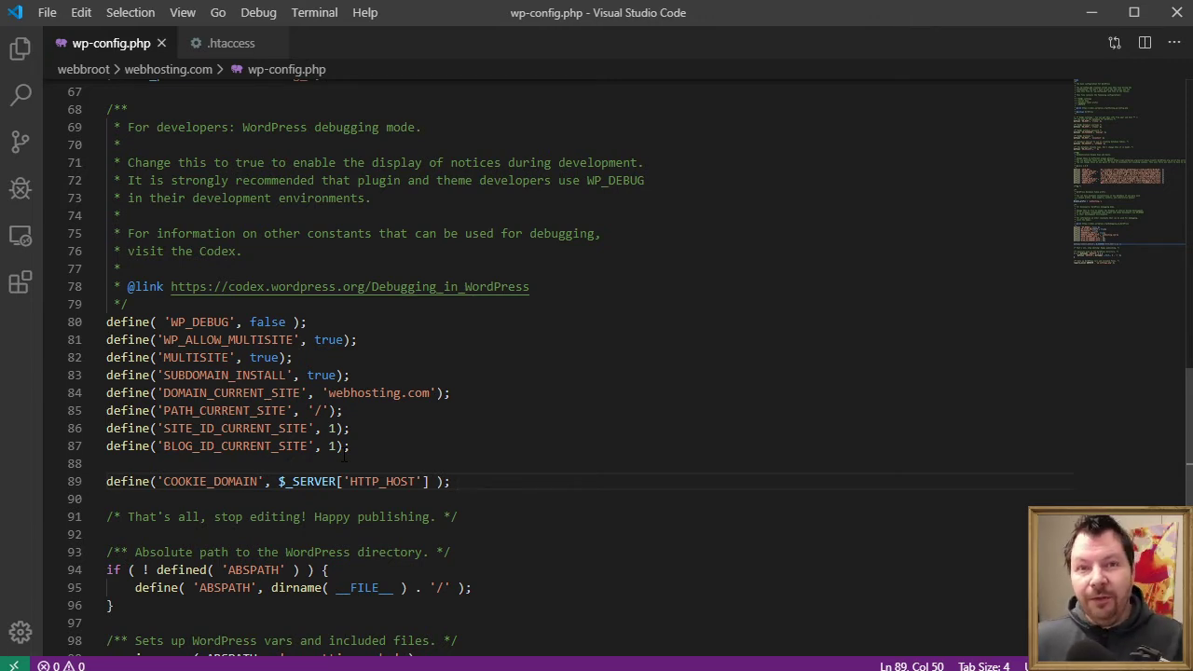
{"action": "left_click_drag", "start_coordinate": [156, 481], "coordinate": [435, 481]}
{"action": "left_click", "coordinate": [435, 481]}
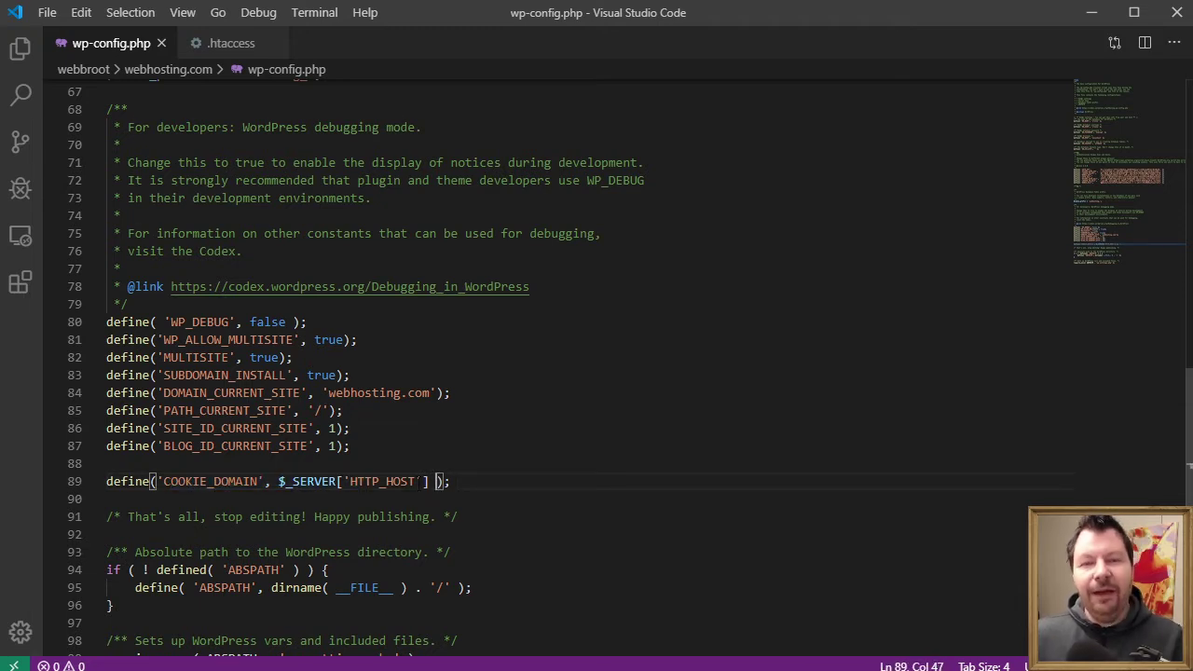
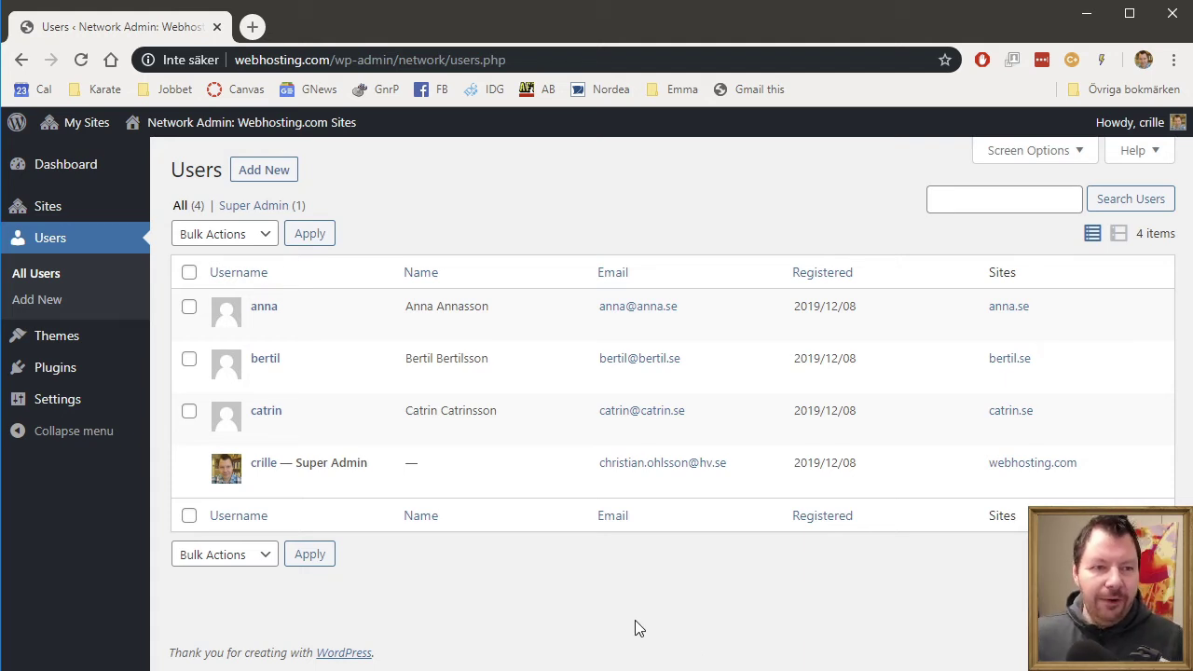
- Log out of the super admin account and sign in with the anna.se site user's username and password
{"action": "mouse_move", "coordinate": [1146, 122]}
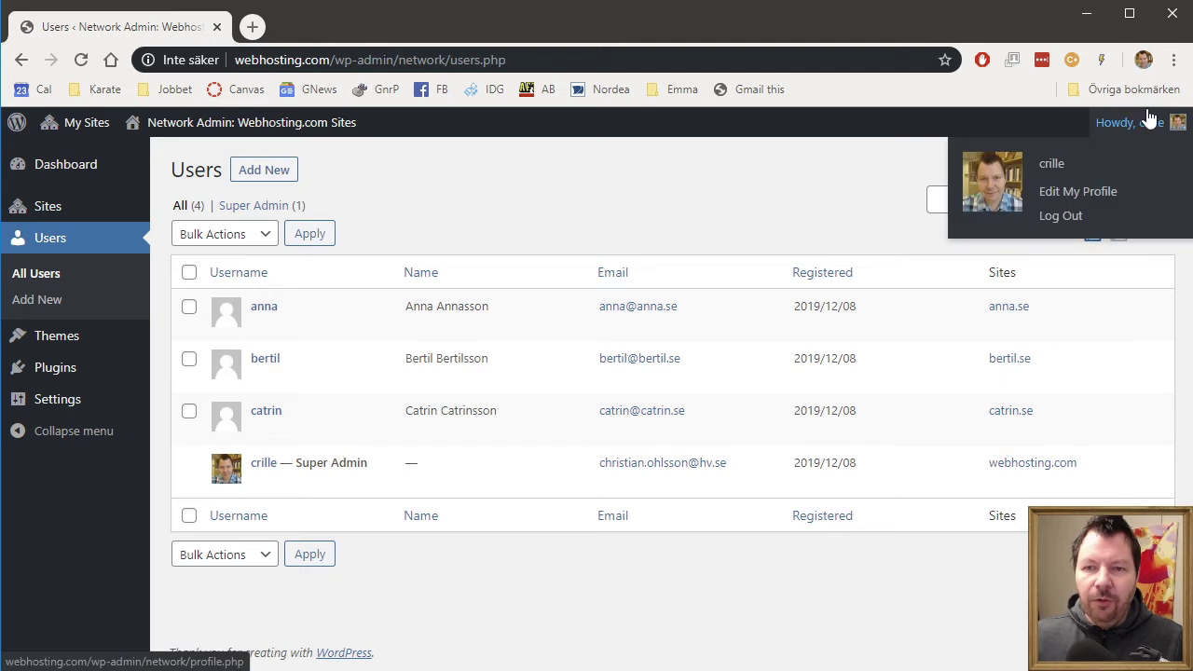
{"action": "left_click", "coordinate": [1074, 224]}
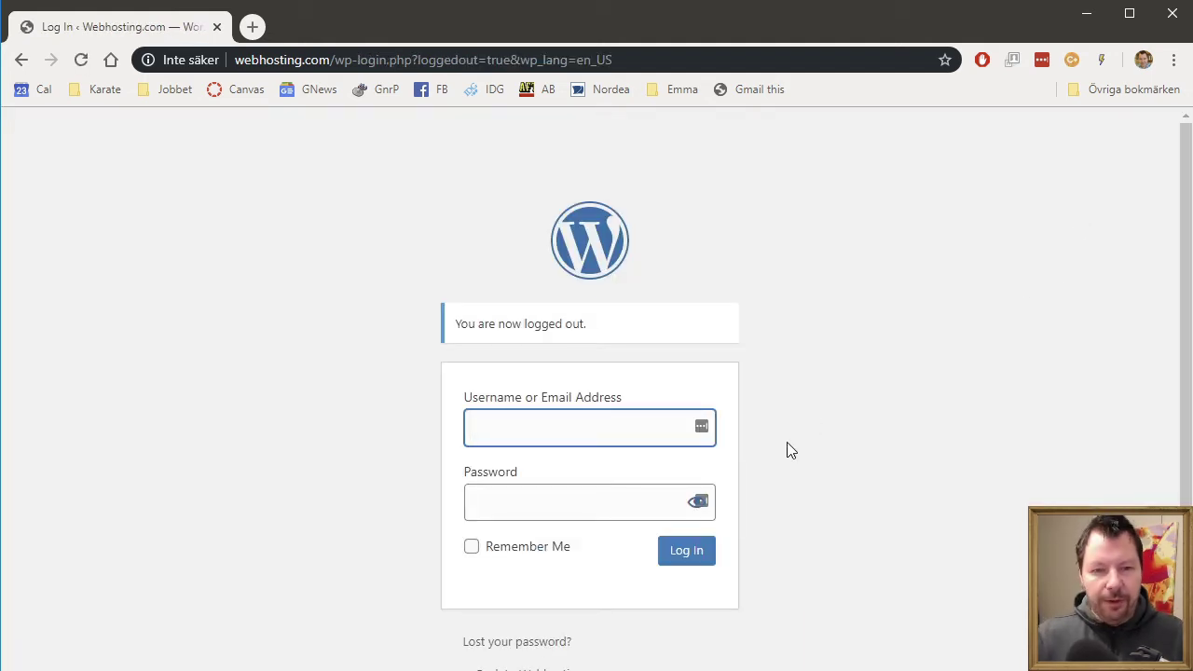
{"action": "type", "text": "anna"}
{"action": "key", "text": "Tab"}
{"action": "type", "text": "****"}
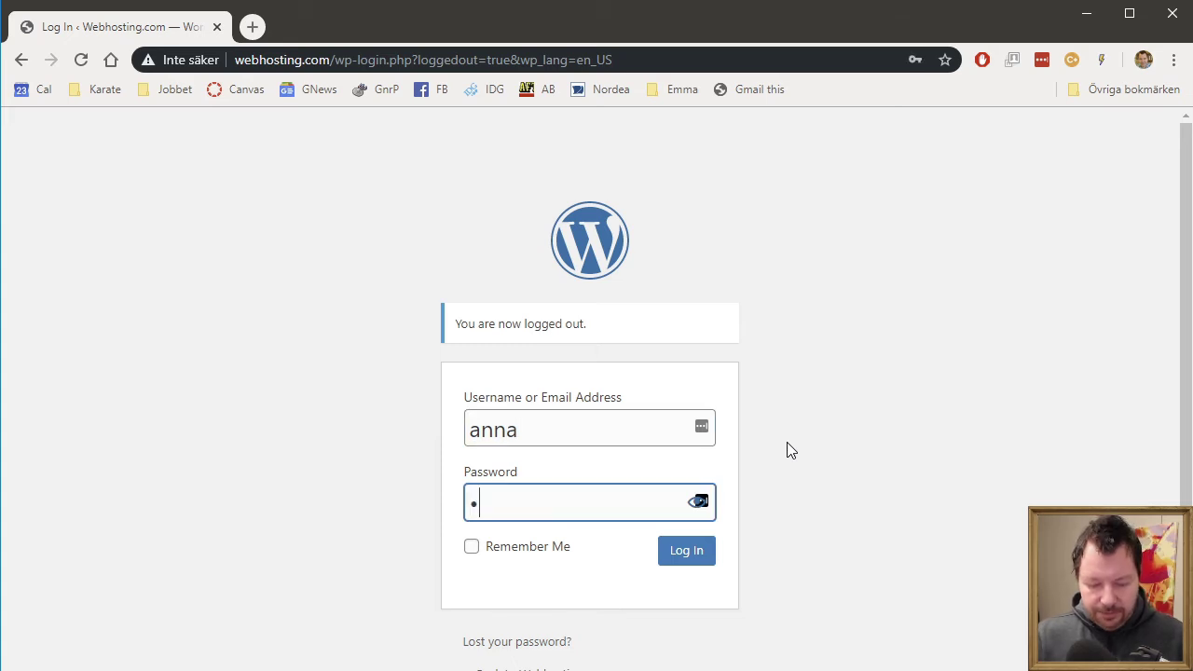
{"action": "key", "text": "BackSpace"}
{"action": "key", "text": "BackSpace"}
{"action": "key", "text": "BackSpace"}
{"action": "key", "text": "BackSpace"}
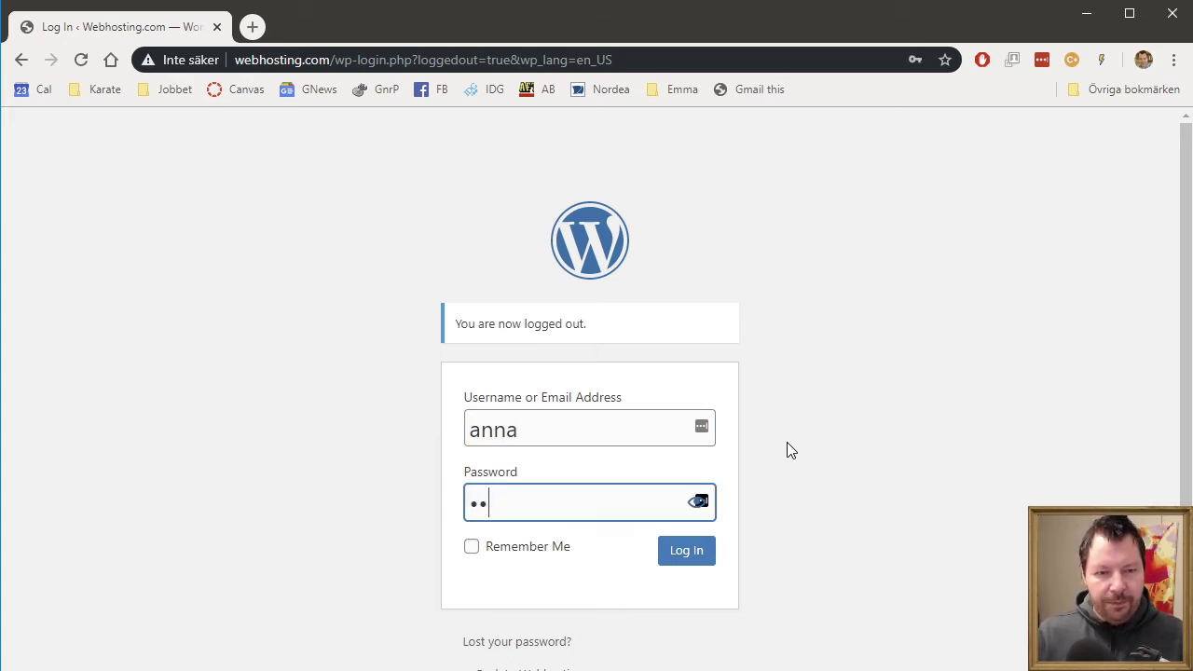
{"action": "type", "text": "****"}
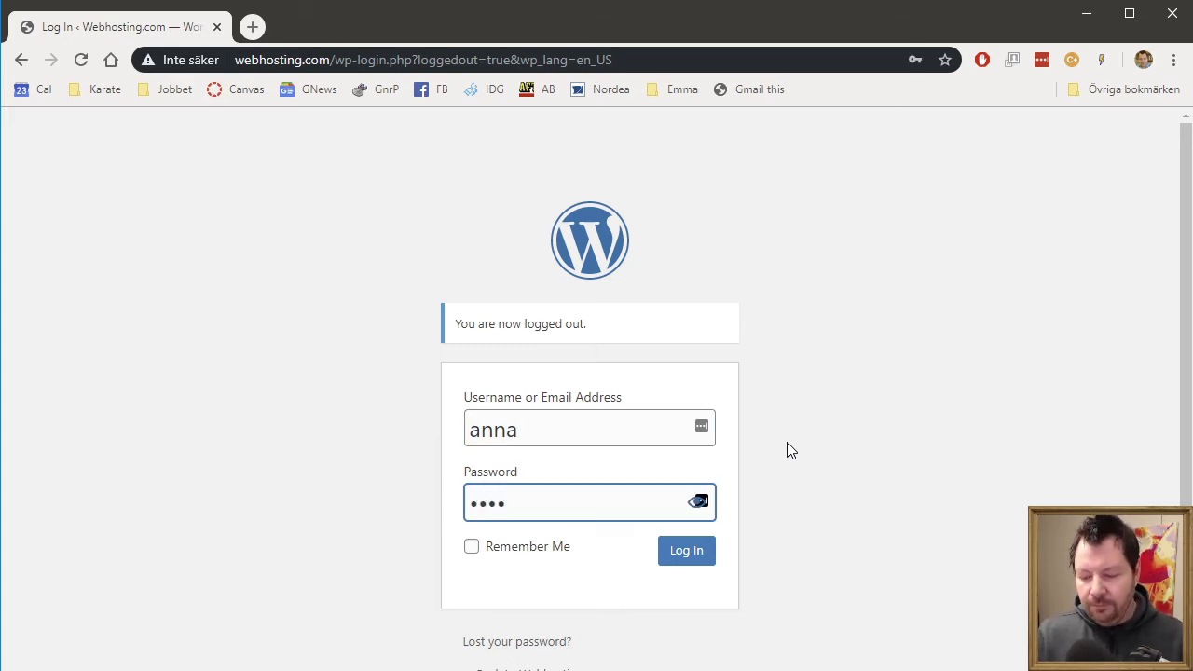
{"action": "key", "text": "Return"}
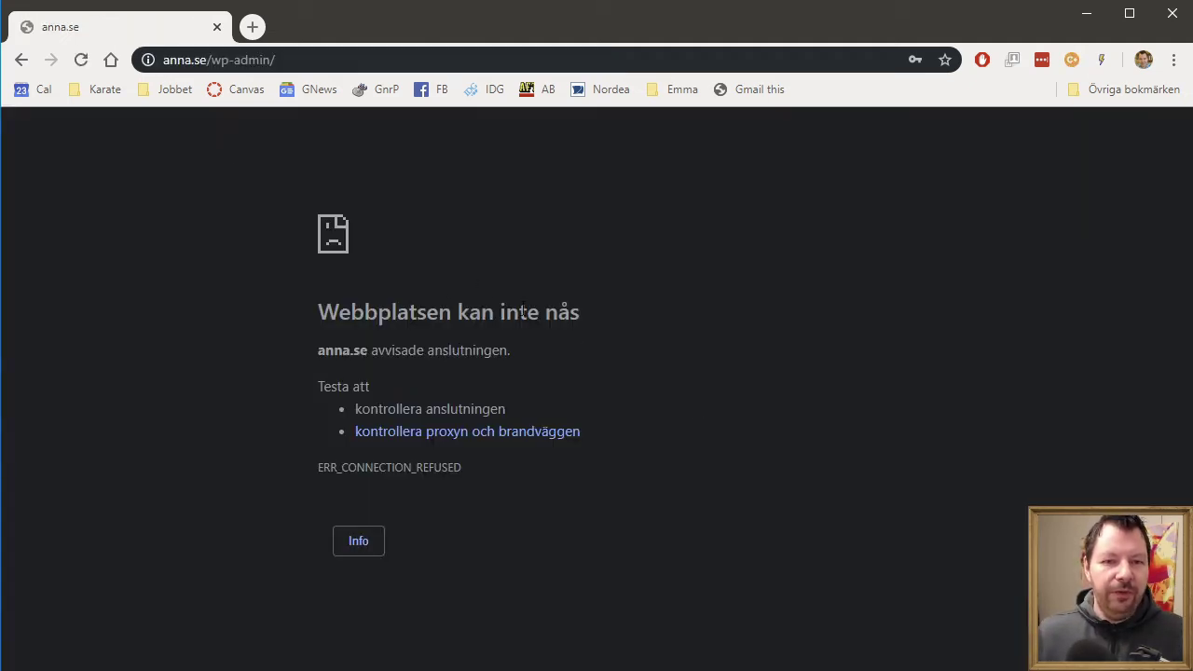
- Go back from the error page and load anna.se to confirm it shows its own site
{"action": "left_click", "coordinate": [20, 61]}
{"action": "left_click", "coordinate": [666, 57]}
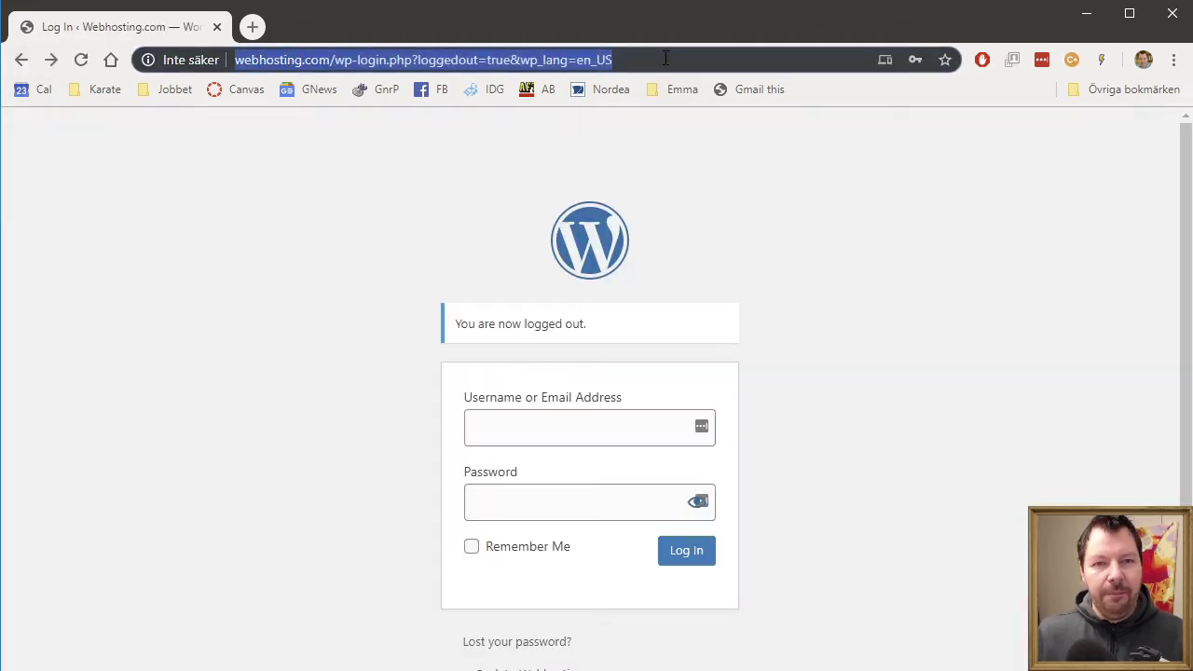
{"action": "type", "text": "anna"}
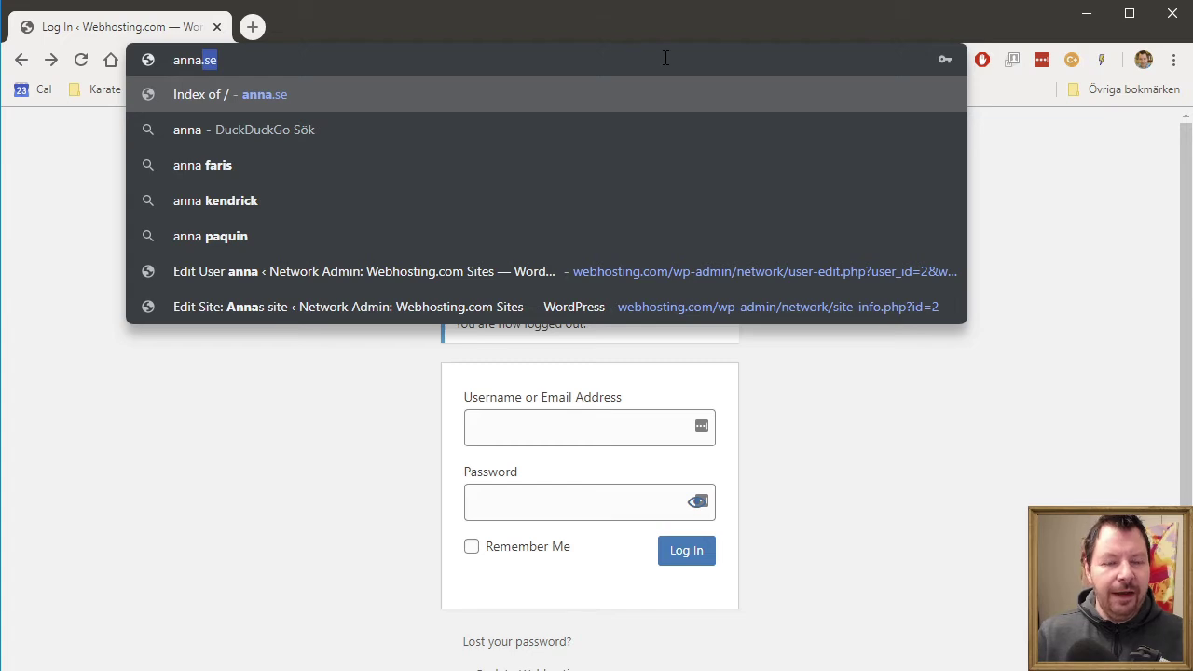
{"action": "key", "text": "Return"}
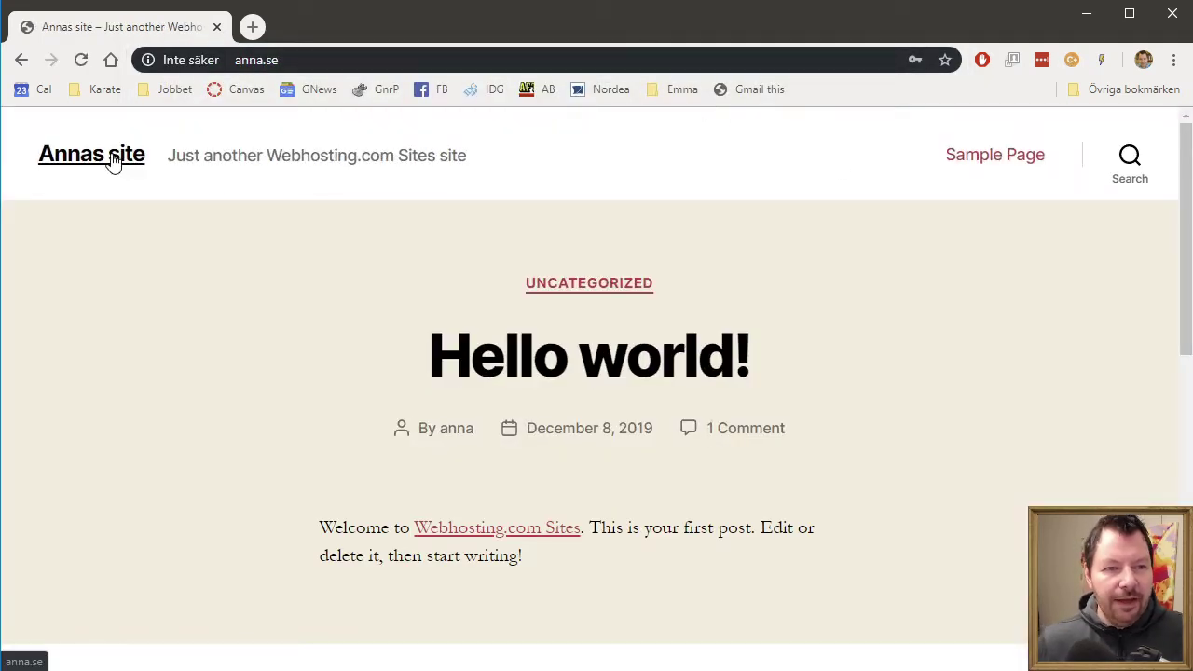
{"action": "scroll", "coordinate": [1025, 333], "scroll_direction": "down", "scroll_amount": 4}
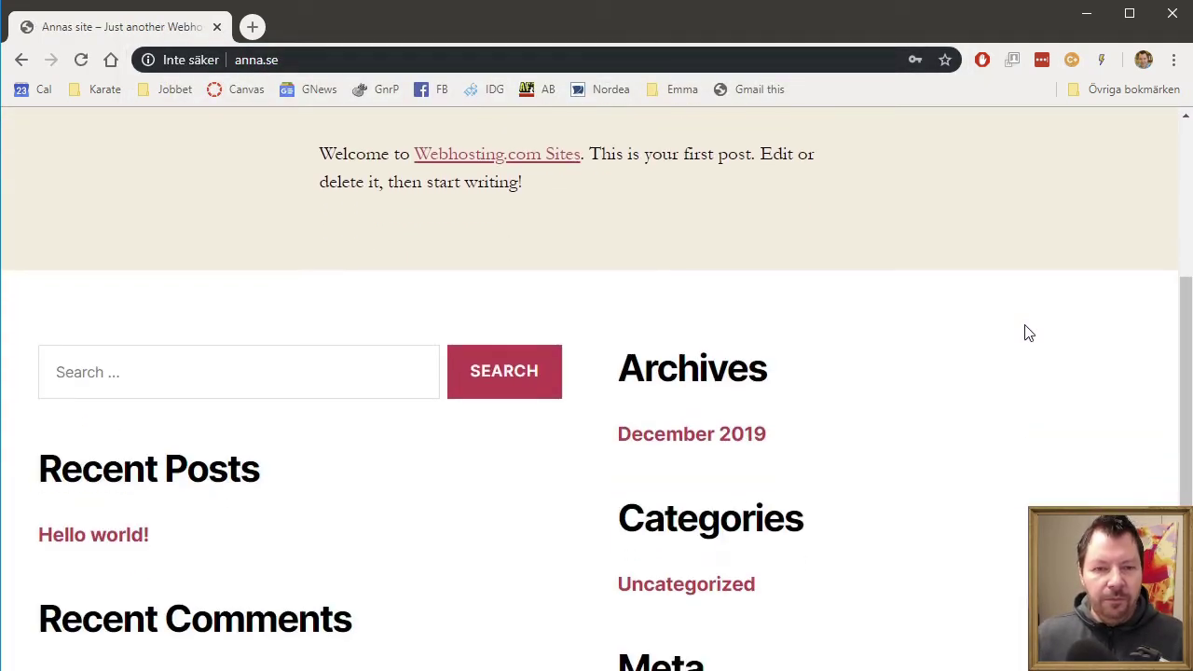
{"action": "scroll", "coordinate": [1025, 332], "scroll_direction": "up", "scroll_amount": 4}
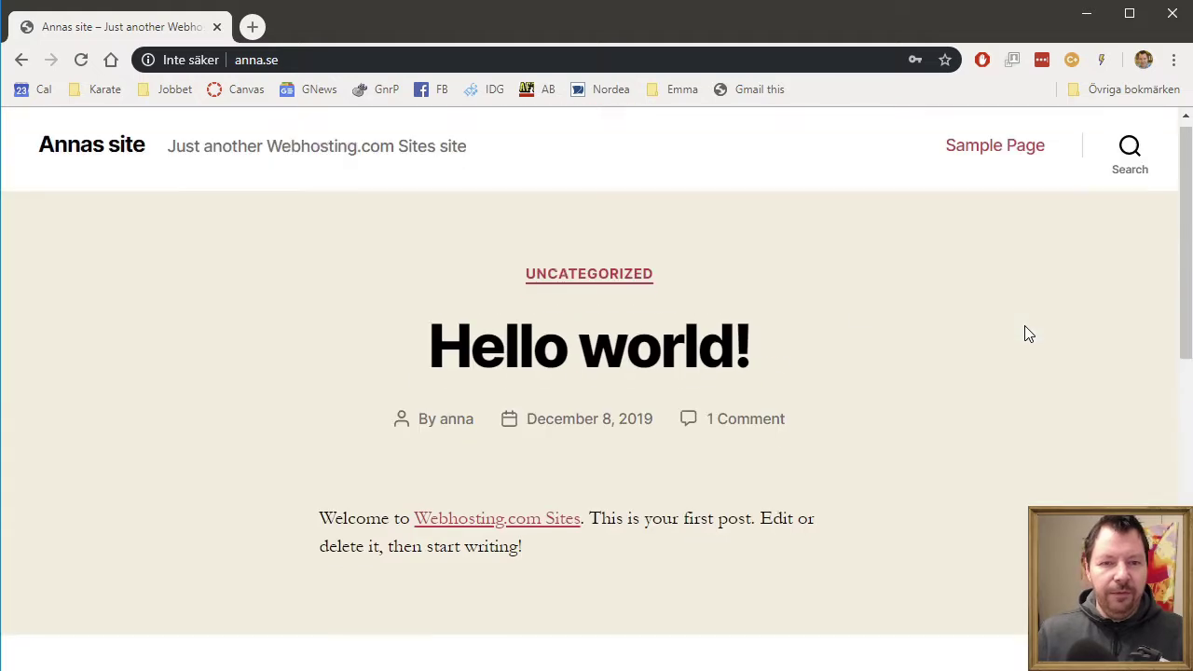
- Load bertil.se and then catrin.se to confirm each shows its own site
{"action": "left_click", "coordinate": [316, 58]}
{"action": "type", "text": "bertil.se"}
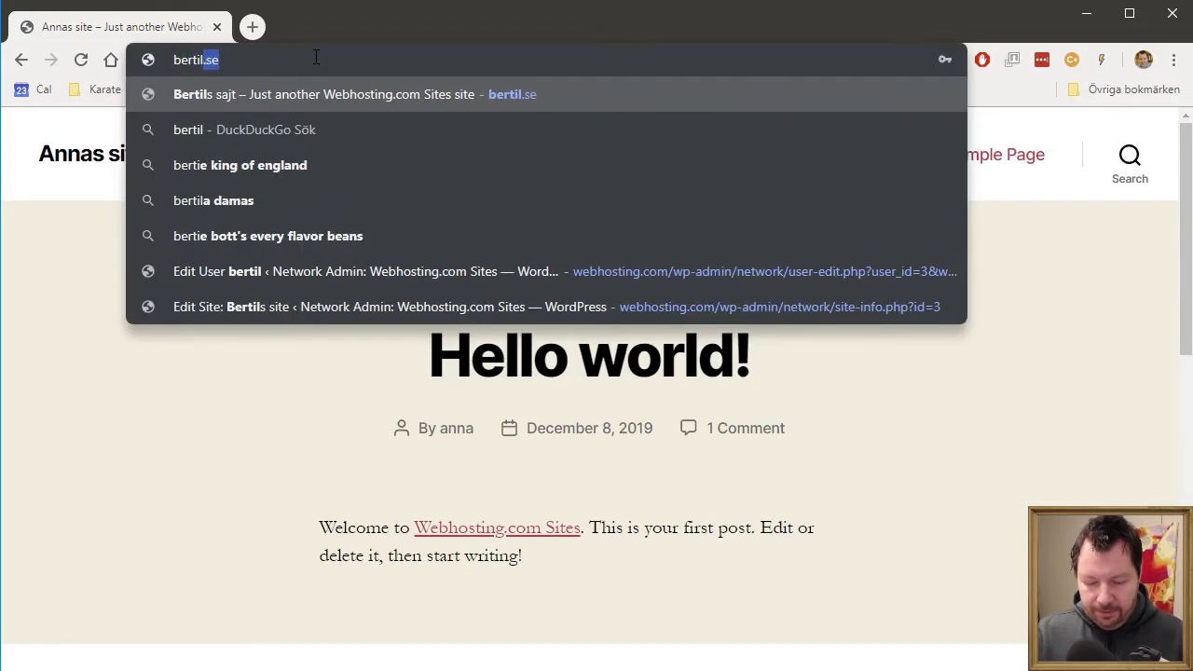
{"action": "key", "text": "Return"}
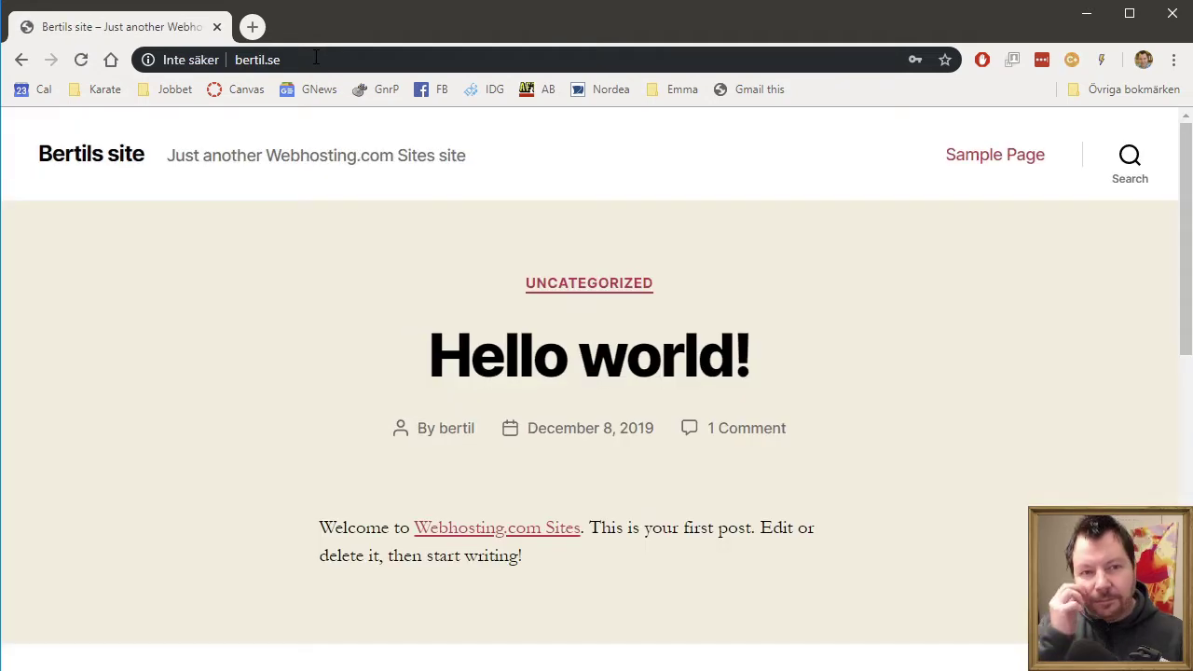
{"action": "left_click", "coordinate": [316, 59]}
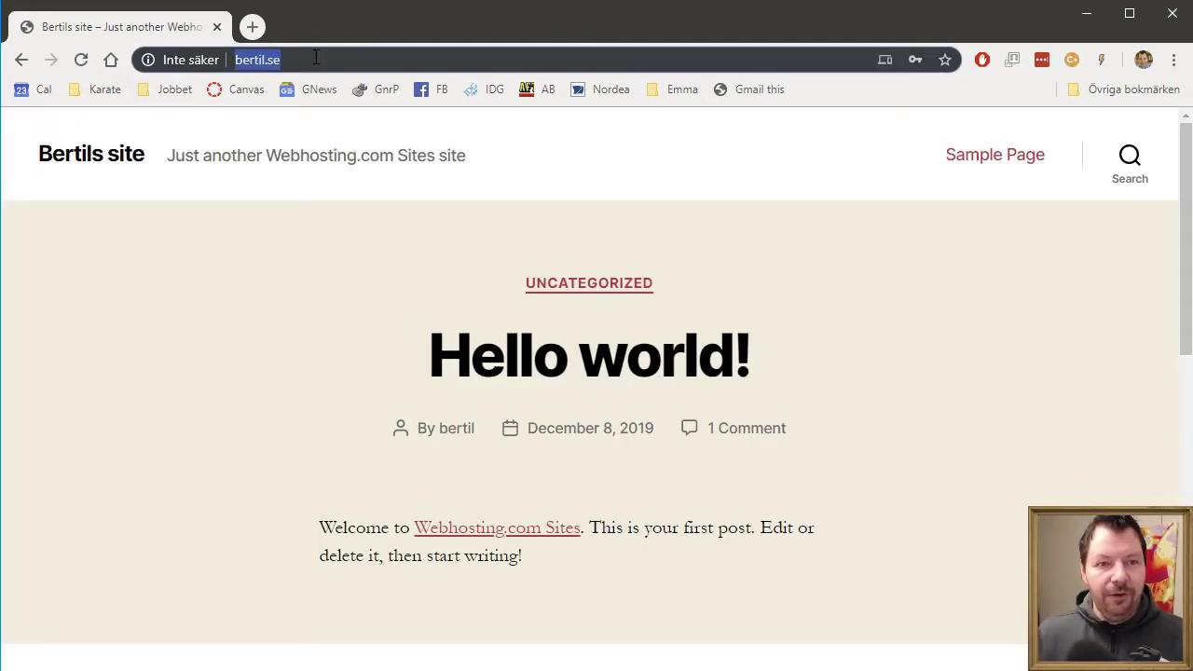
{"action": "type", "text": "catrin.se"}
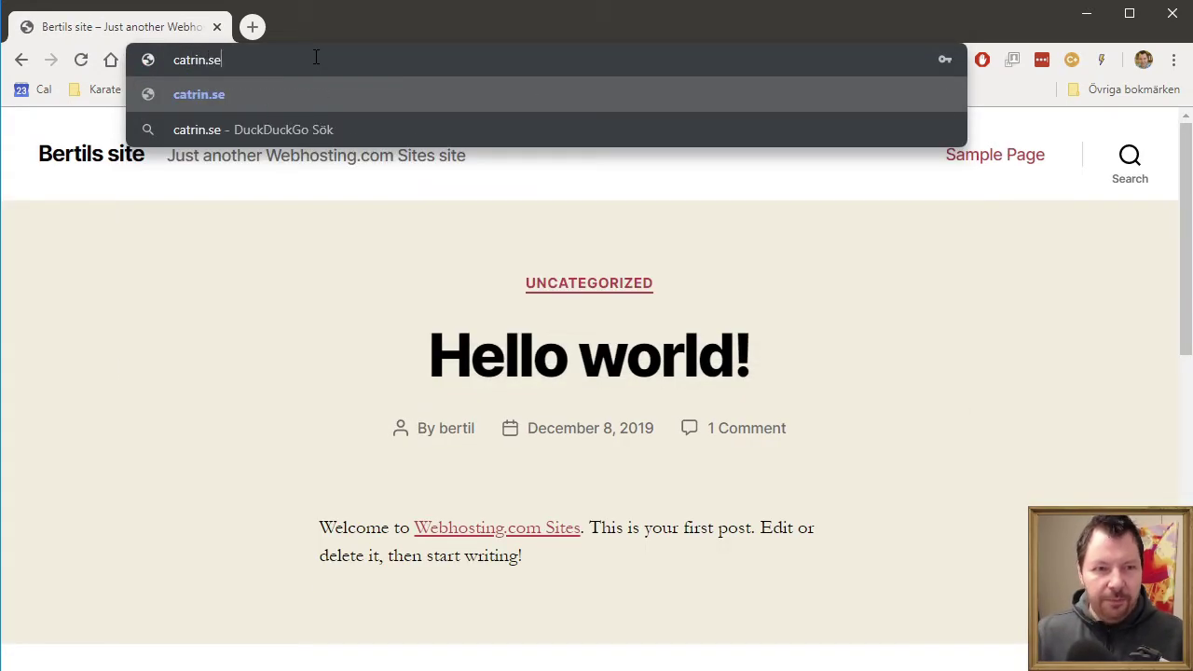
{"action": "key", "text": "Return"}
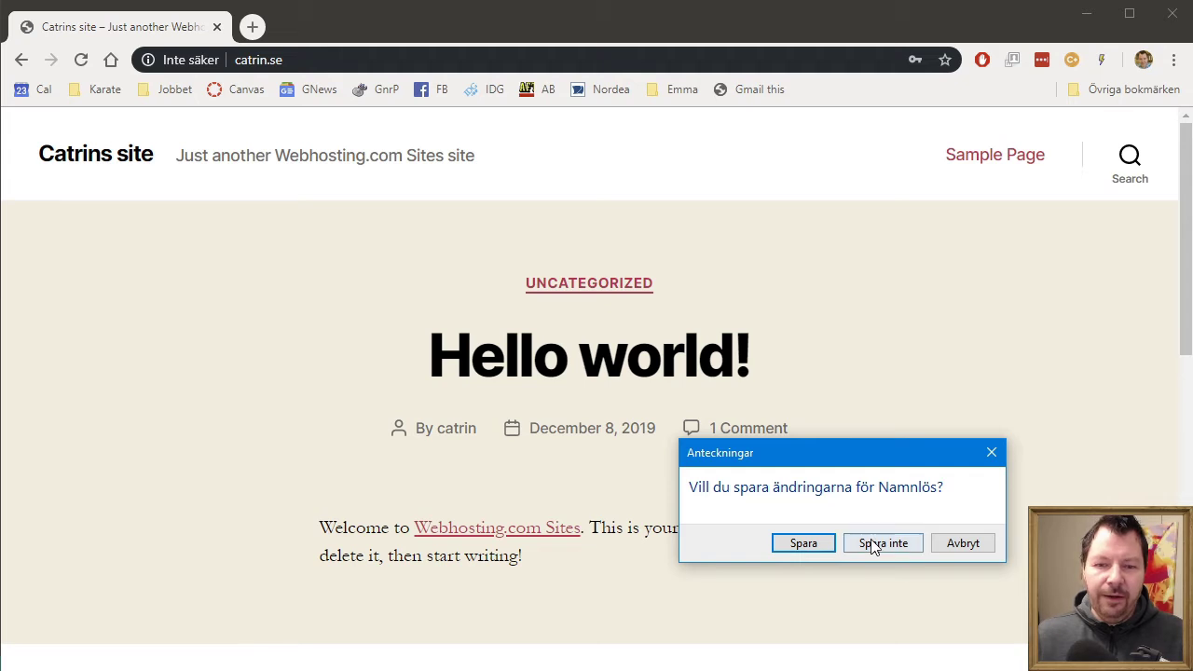
- Discard the unsaved note, launch ordinary Notepad, reposition and resize it, then close it
{"action": "left_click", "coordinate": [882, 543]}
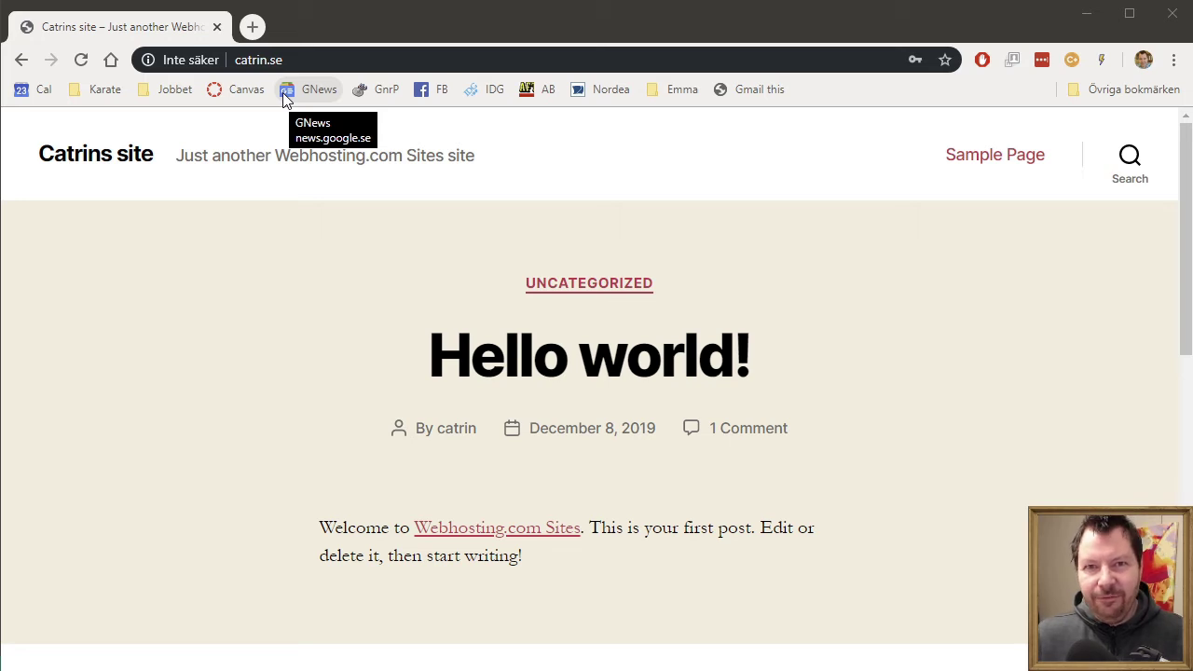
{"action": "key", "text": "super"}
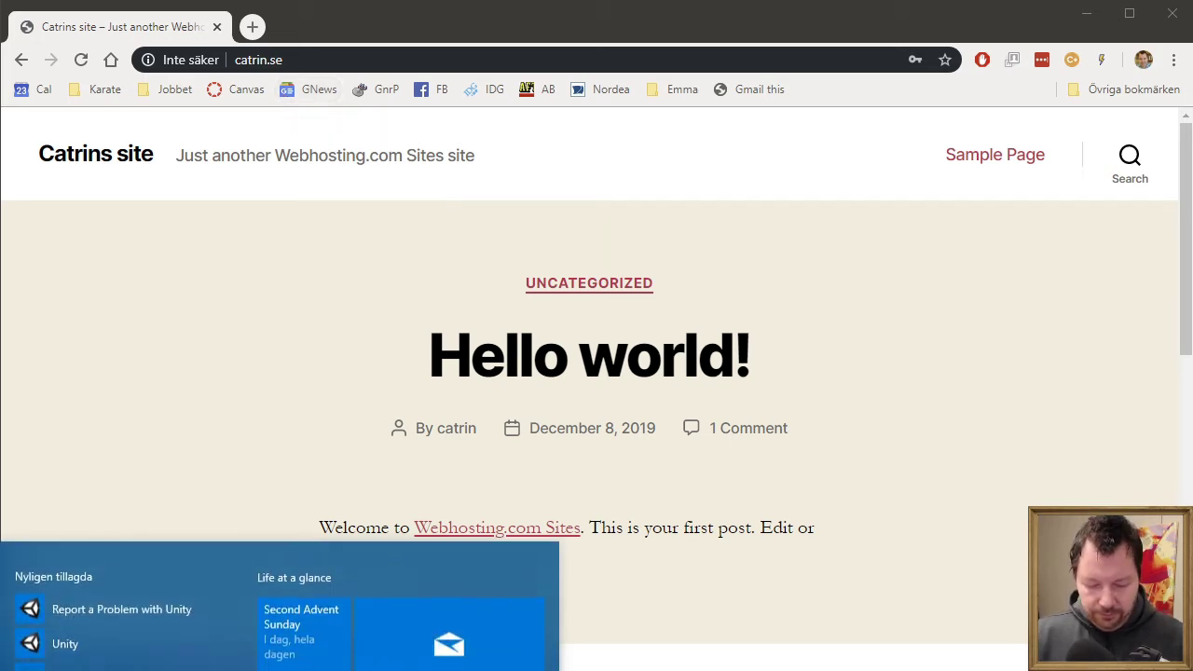
{"action": "type", "text": "ant"}
{"action": "key", "text": "Return"}
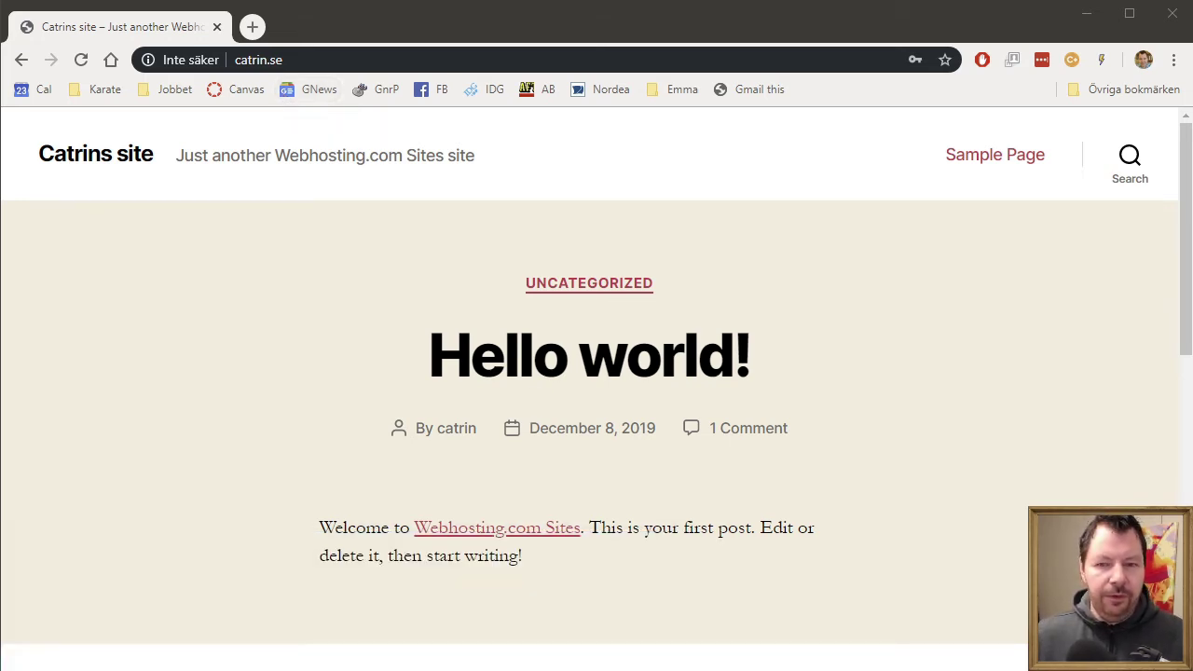
{"action": "left_click_drag", "start_coordinate": [849, 417], "coordinate": [446, 136]}
{"action": "left_click_drag", "start_coordinate": [606, 294], "coordinate": [948, 582]}
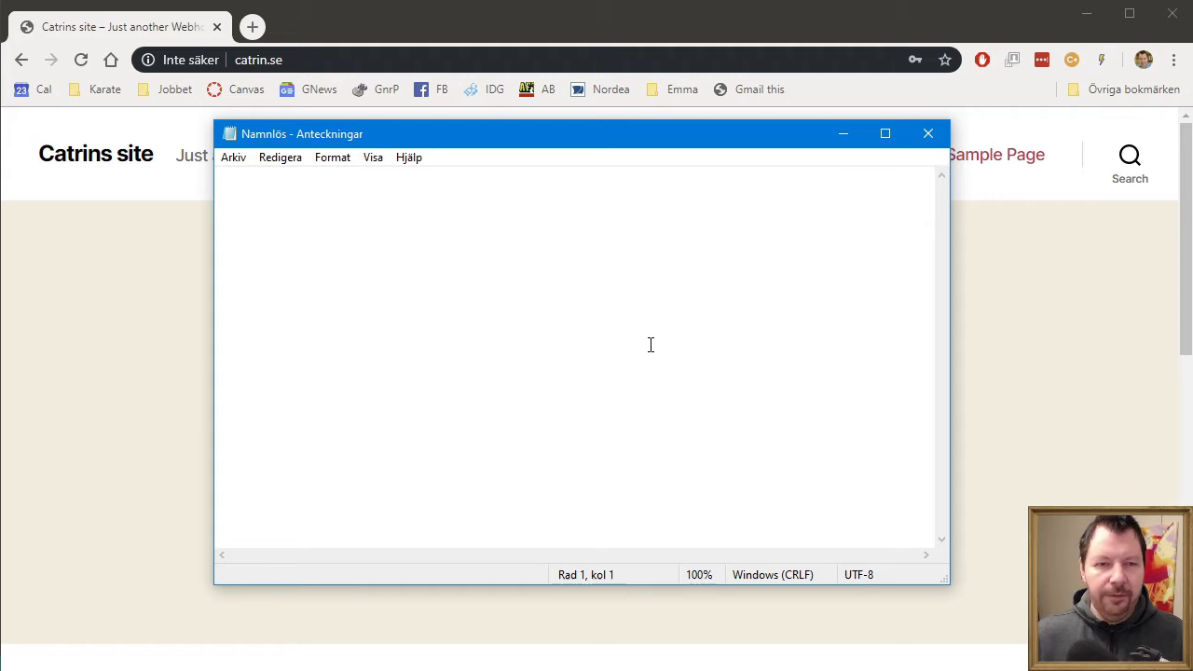
{"action": "left_click", "coordinate": [930, 135]}
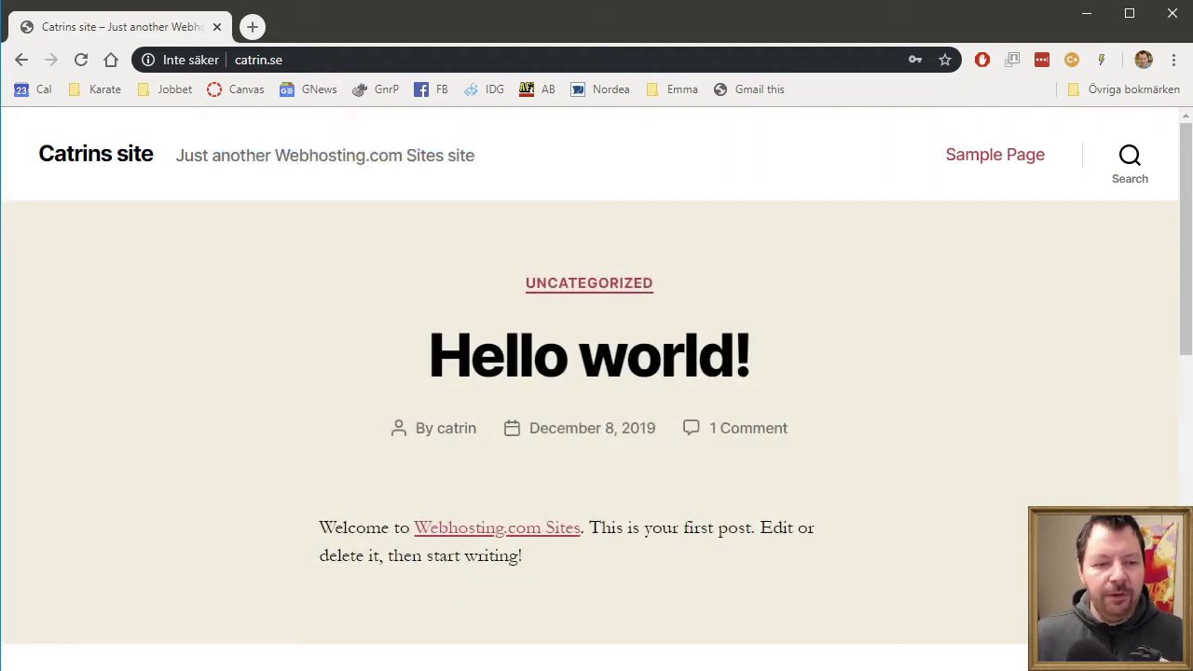
- Run Notepad (Anteckningar) as administrator and bring up its Open dialog
{"action": "key", "text": "super"}
{"action": "type", "text": "anteck"}
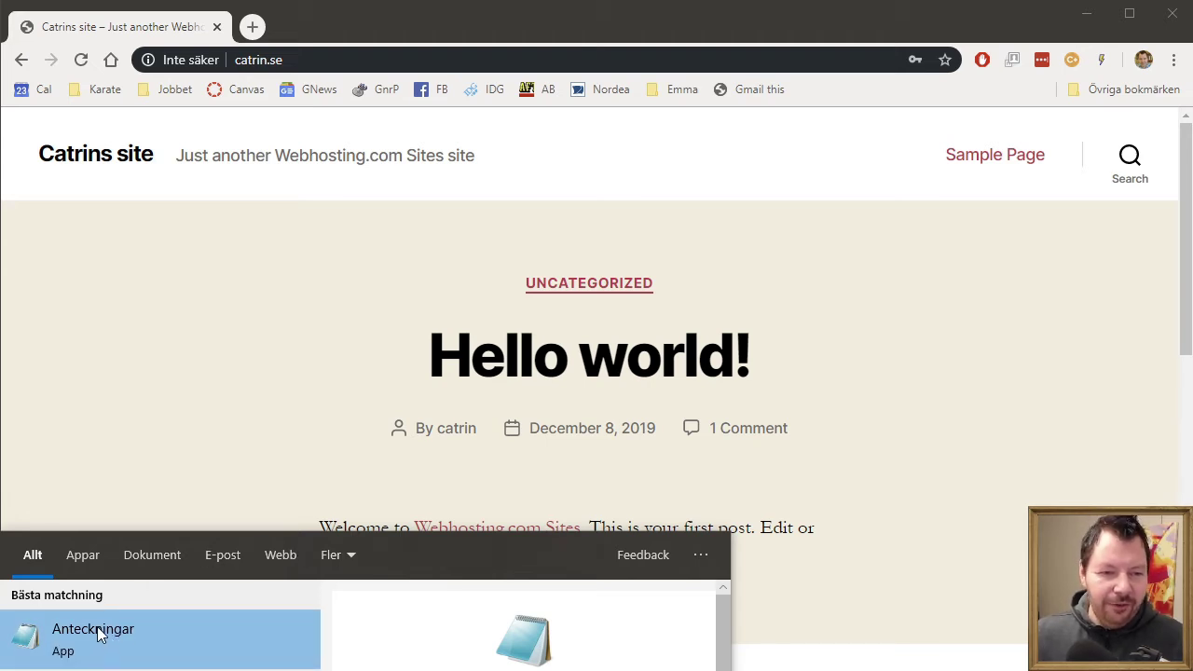
{"action": "right_click", "coordinate": [102, 625]}
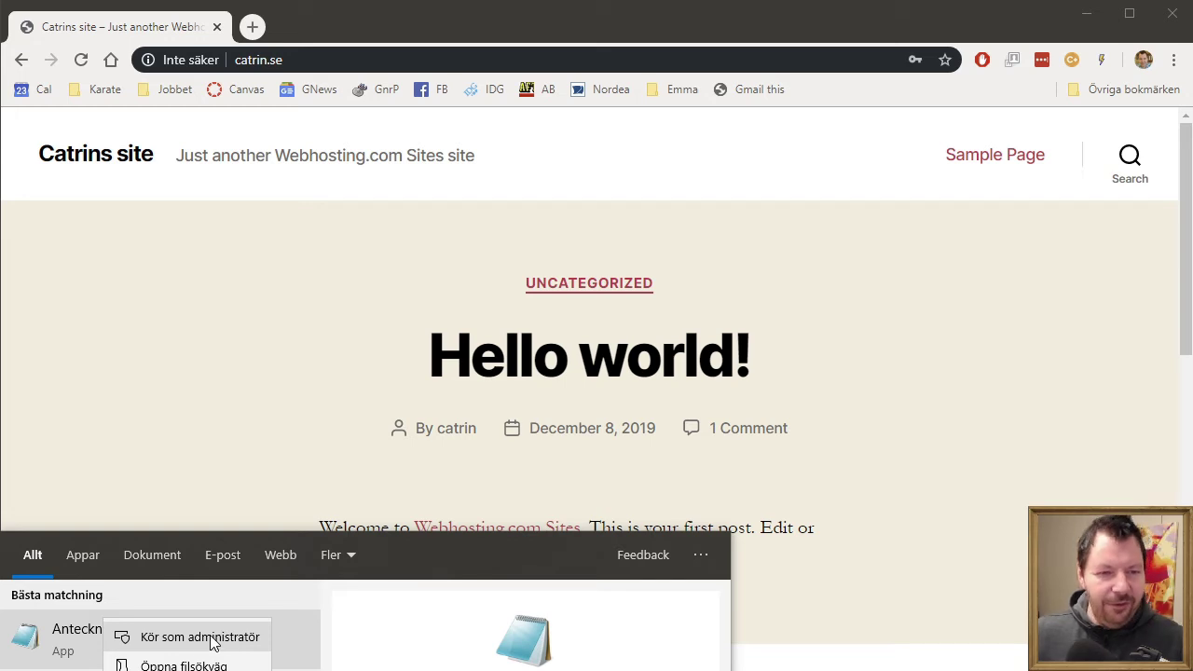
{"action": "left_click", "coordinate": [155, 641]}
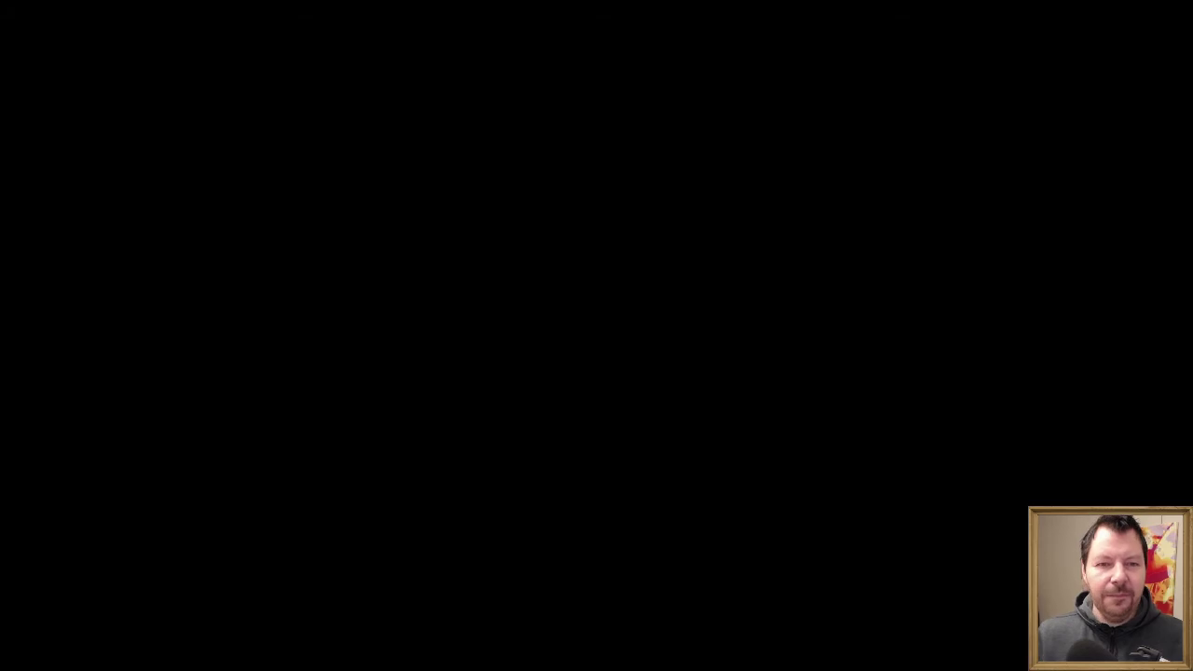
{"action": "key", "text": "ctrl+o"}
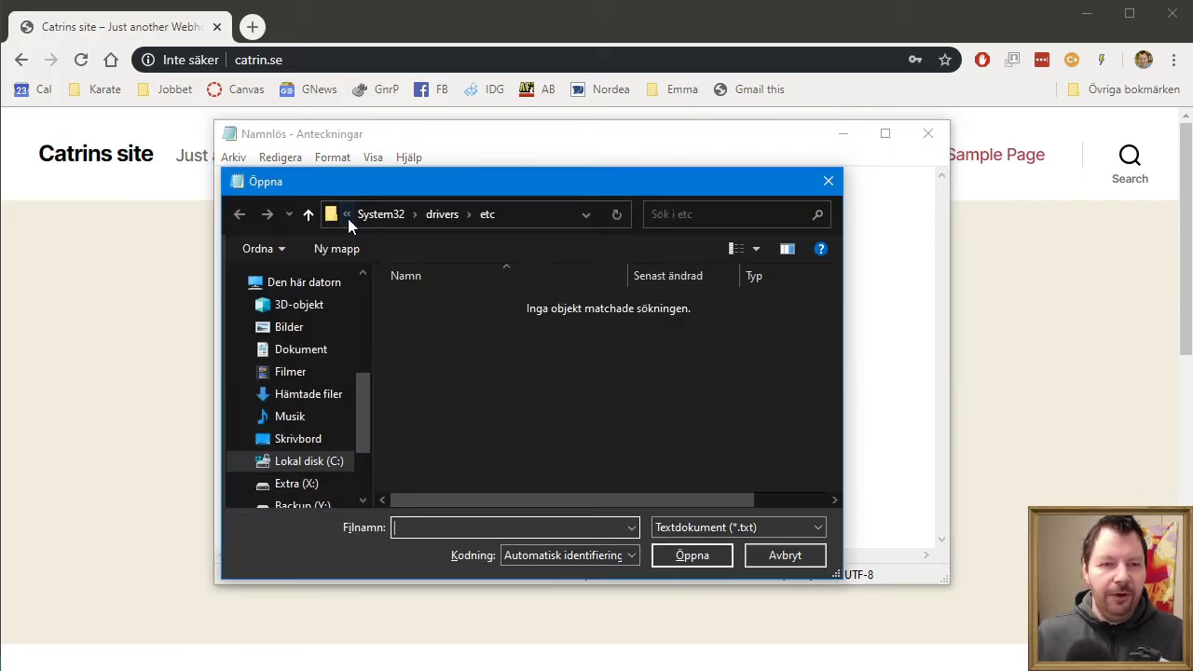
- Show all file types (Alla filer) and open the hosts file from System32\drivers\etc
{"action": "left_click", "coordinate": [766, 528]}
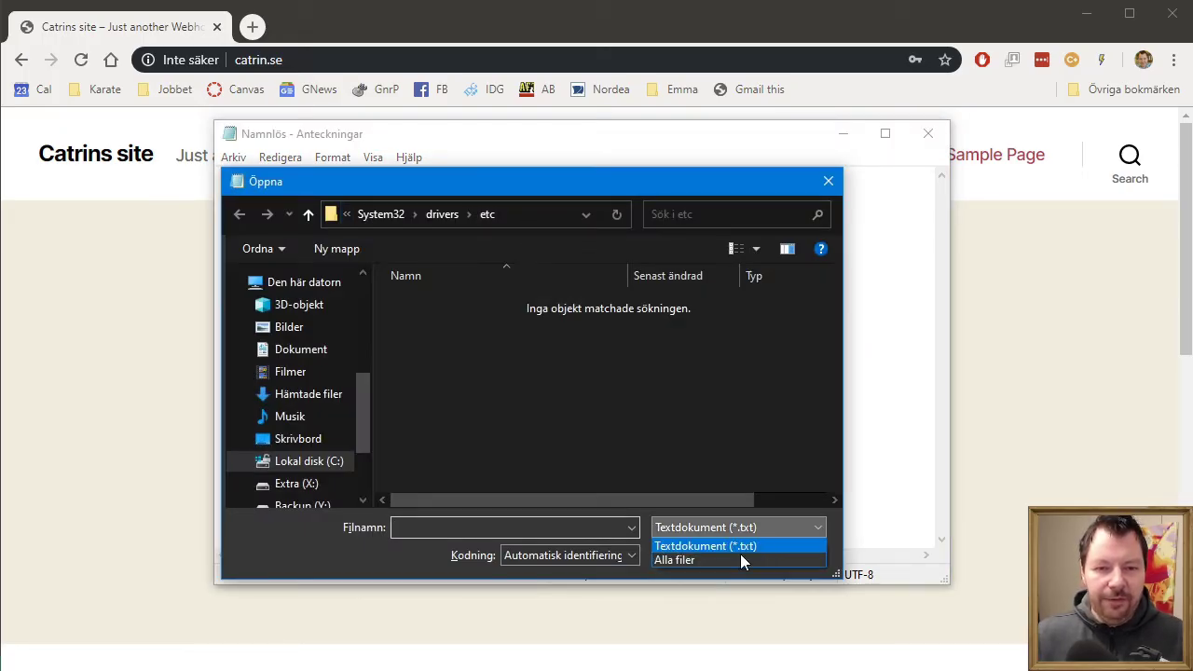
{"action": "left_click", "coordinate": [740, 556]}
{"action": "left_click", "coordinate": [549, 216]}
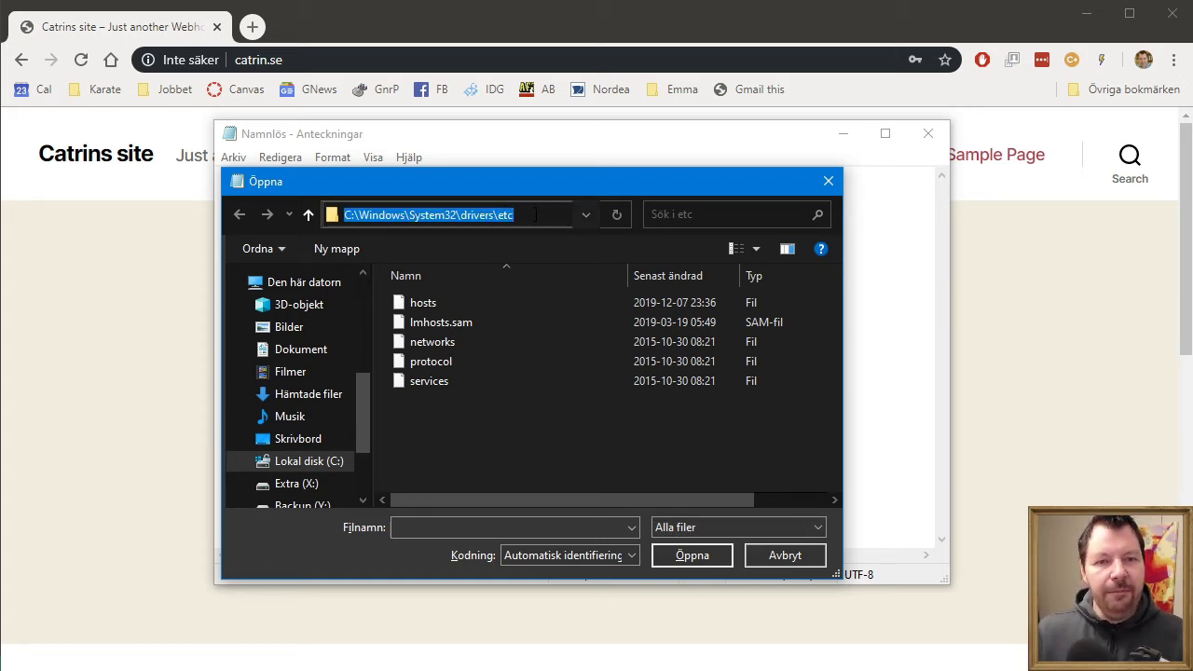
{"action": "left_click", "coordinate": [451, 299]}
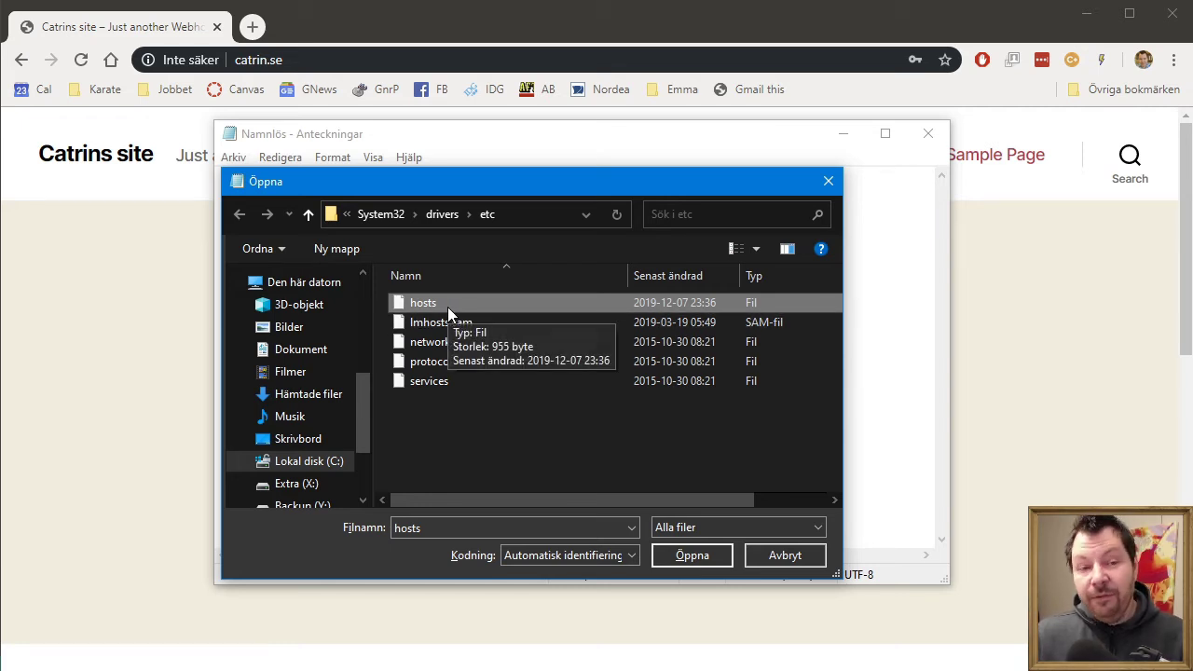
{"action": "left_click", "coordinate": [704, 554]}
{"action": "scroll", "coordinate": [564, 384], "scroll_direction": "down", "scroll_amount": 2}
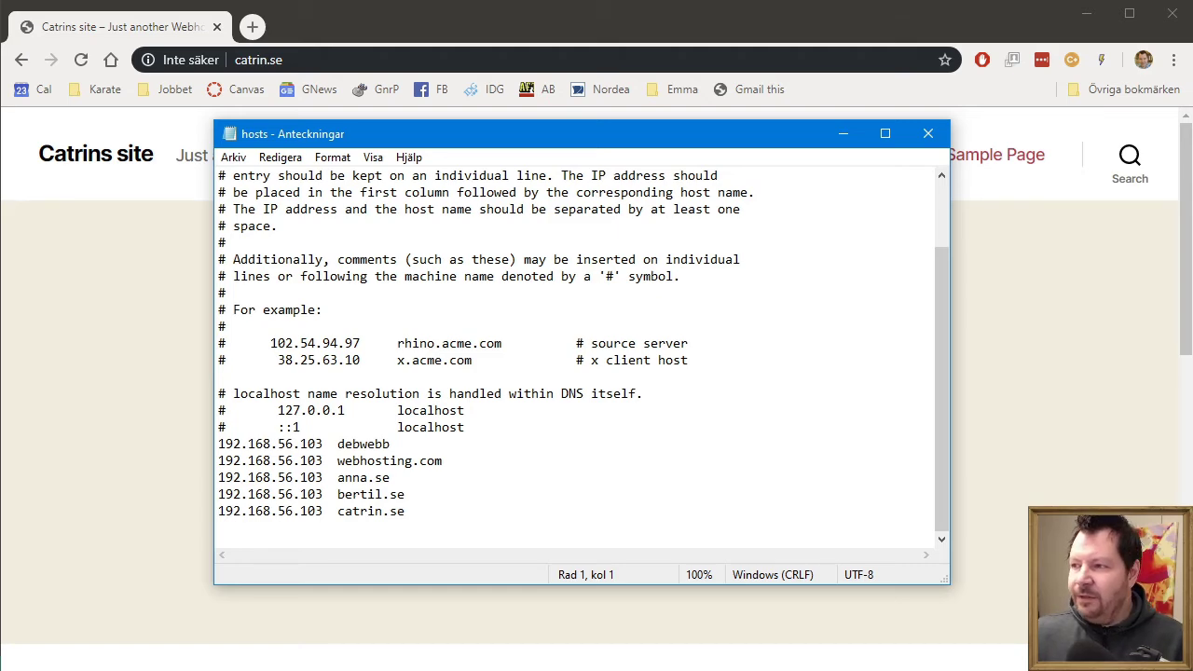
- Inspect the debwebb entry in the hosts file, briefly checking the VirtualBox and webhosting.com windows
{"action": "key", "text": "alt+Tab"}
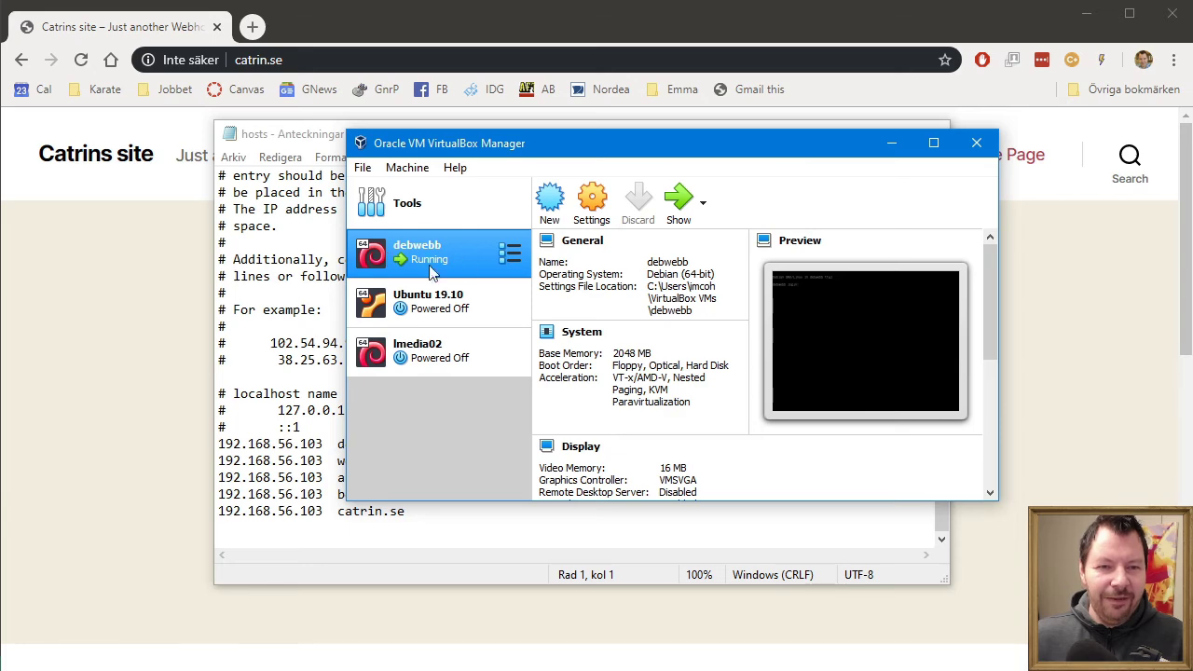
{"action": "key", "text": "super+Down"}
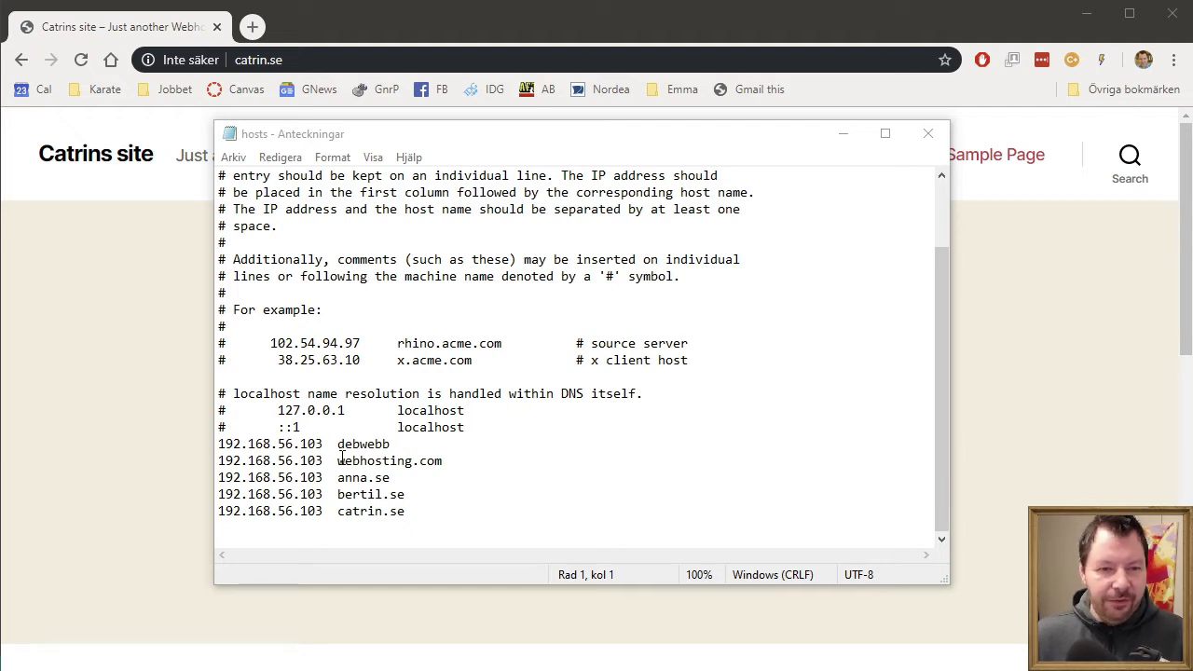
{"action": "left_click", "coordinate": [307, 445]}
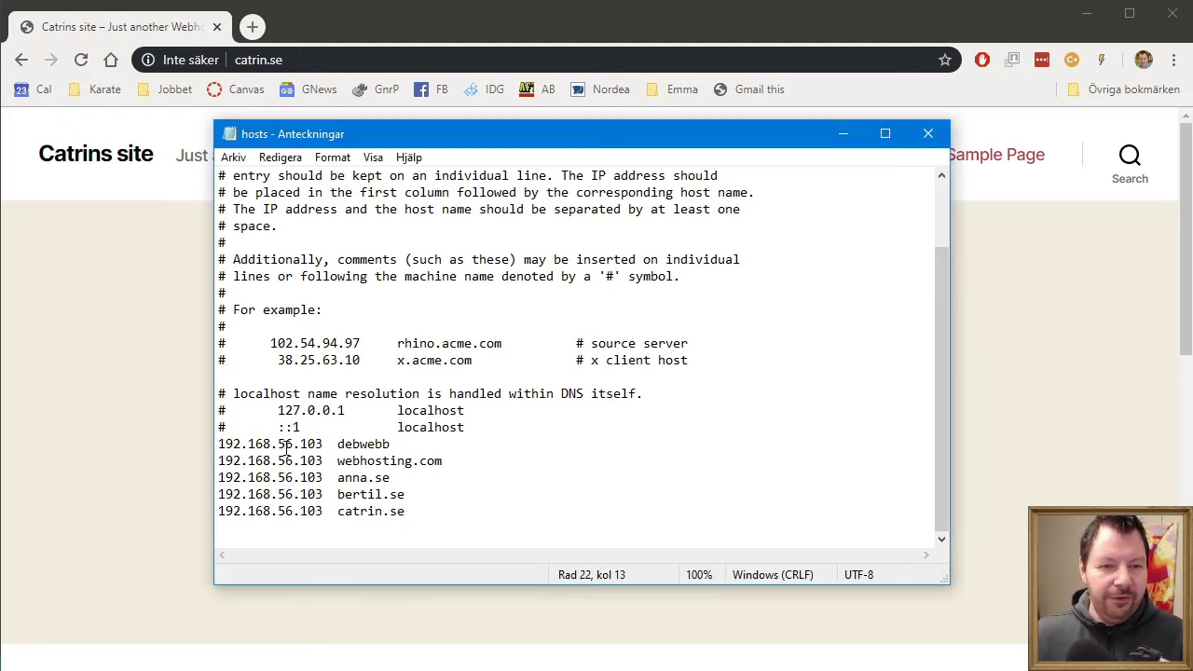
{"action": "left_click", "coordinate": [382, 444]}
{"action": "key", "text": "shift+Home"}
{"action": "left_click", "coordinate": [381, 443]}
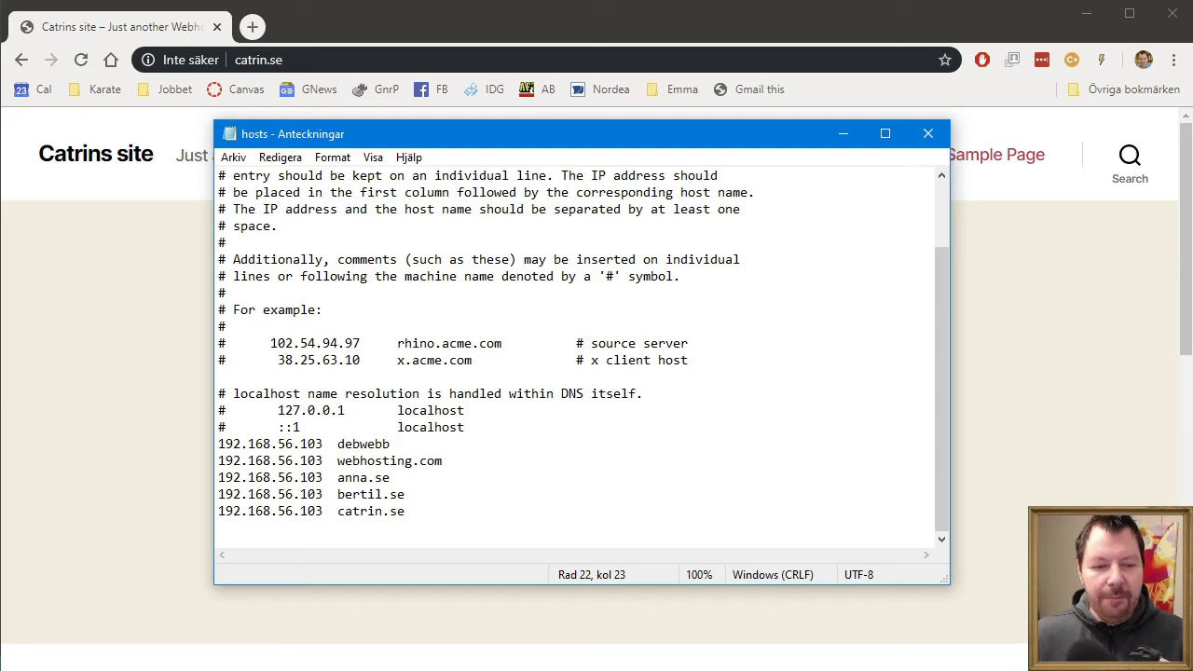
{"action": "key", "text": "alt+Tab"}
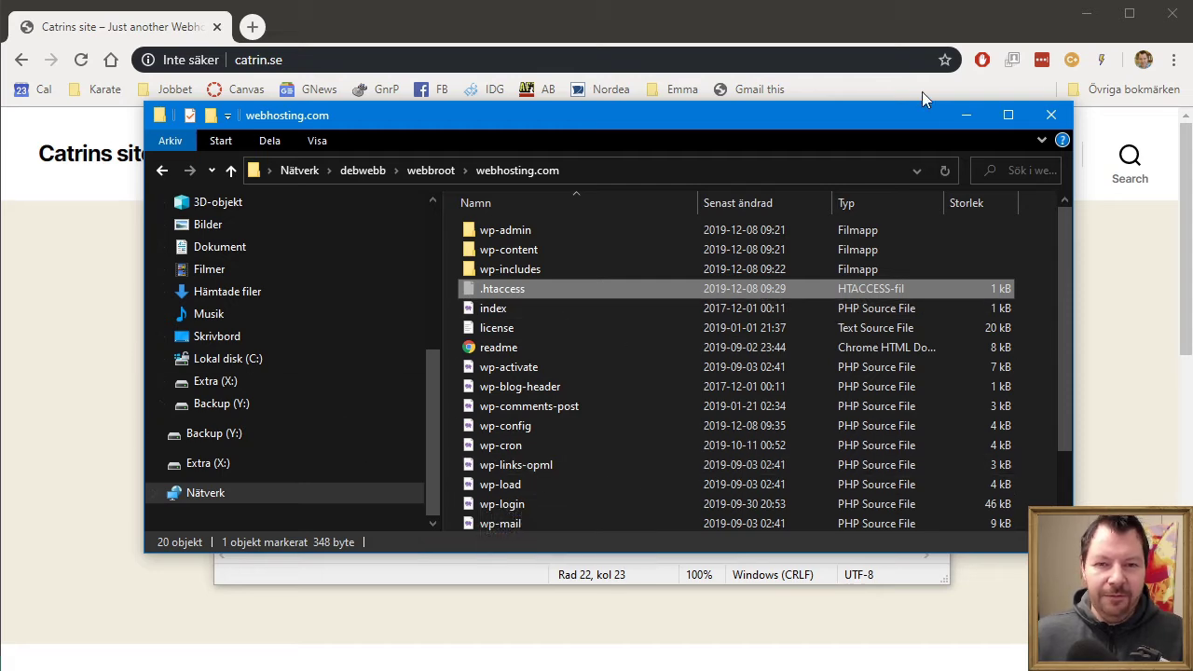
{"action": "left_click", "coordinate": [970, 109]}
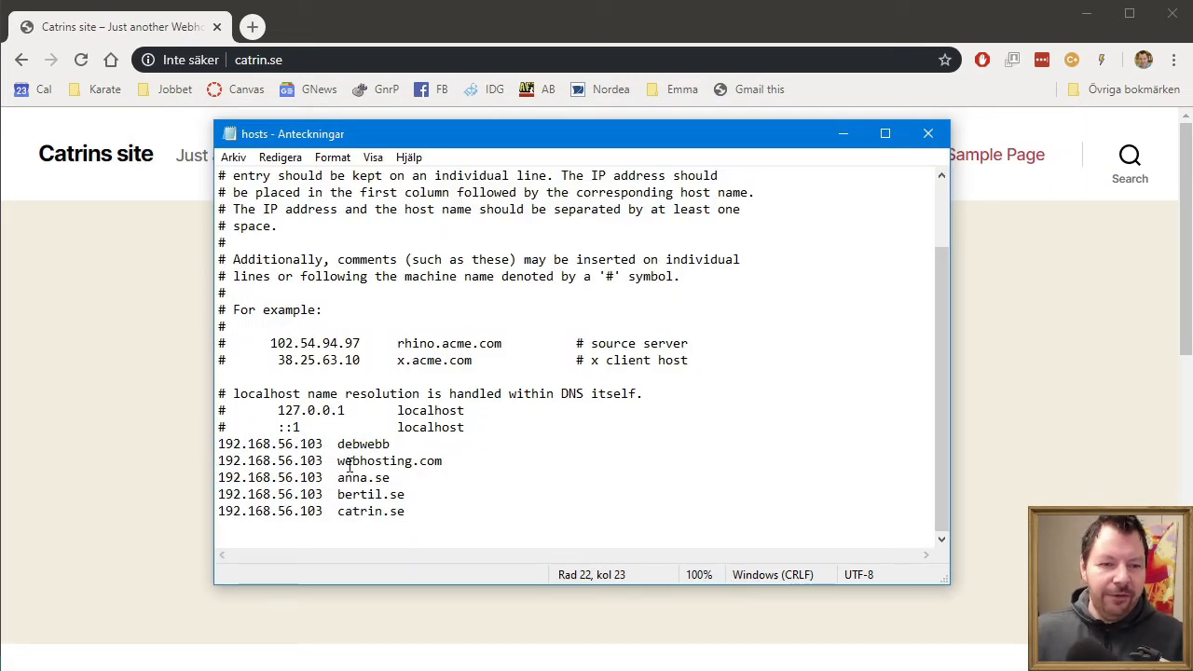
- Review the anna.se and bertil.se entries on 192.168.56.103, then close Notepad without changes
{"action": "left_click_drag", "start_coordinate": [324, 460], "coordinate": [309, 460]}
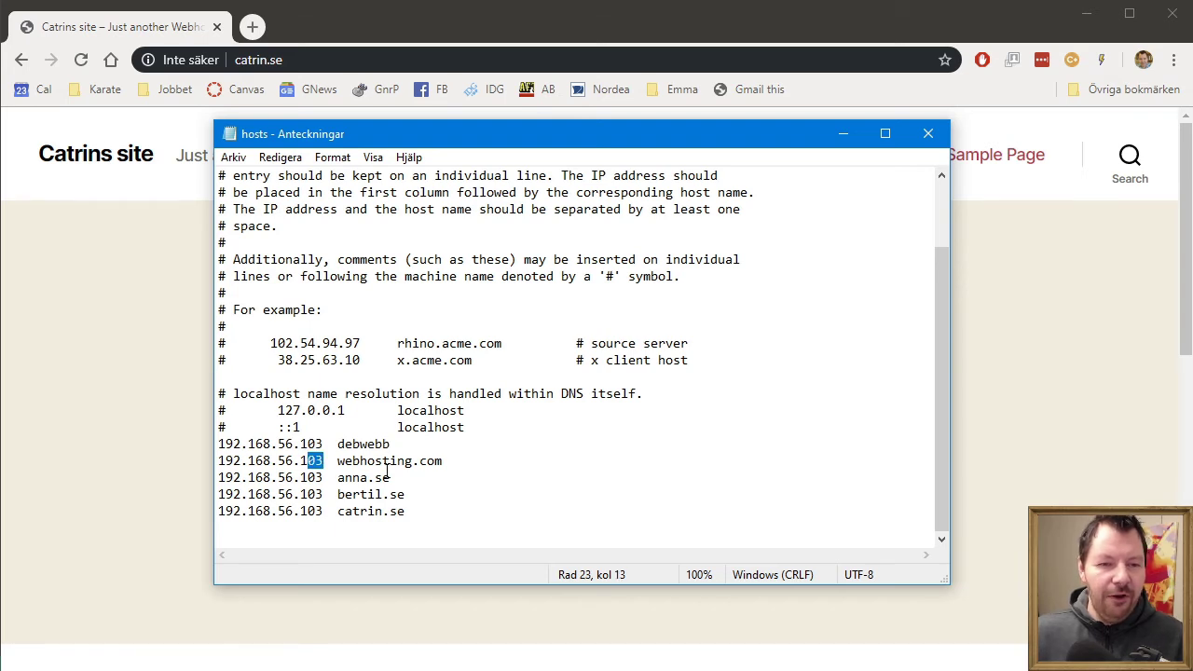
{"action": "left_click", "coordinate": [470, 473]}
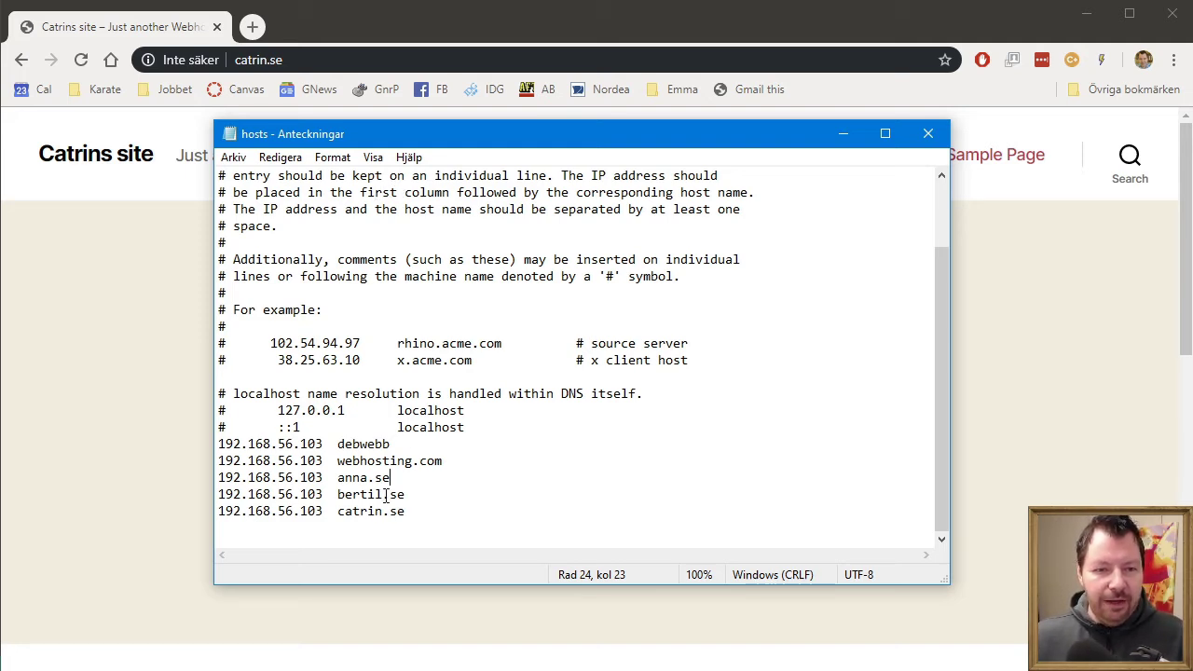
{"action": "left_click_drag", "start_coordinate": [406, 494], "coordinate": [192, 495]}
{"action": "left_click", "coordinate": [510, 500]}
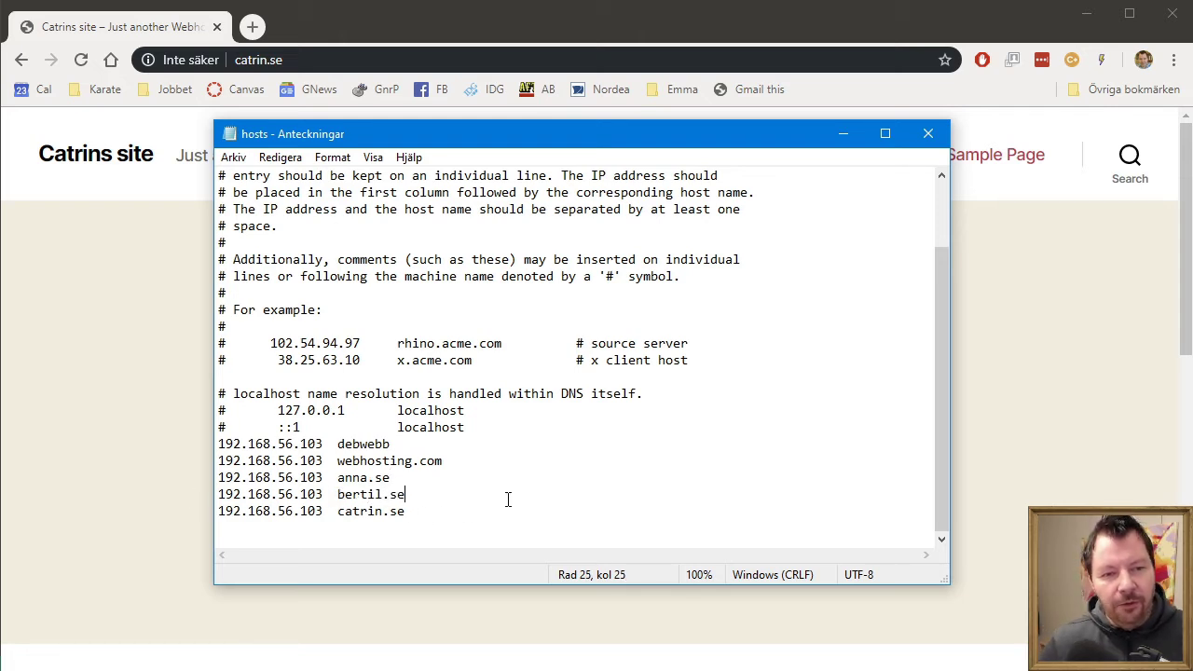
{"action": "left_click", "coordinate": [927, 134]}
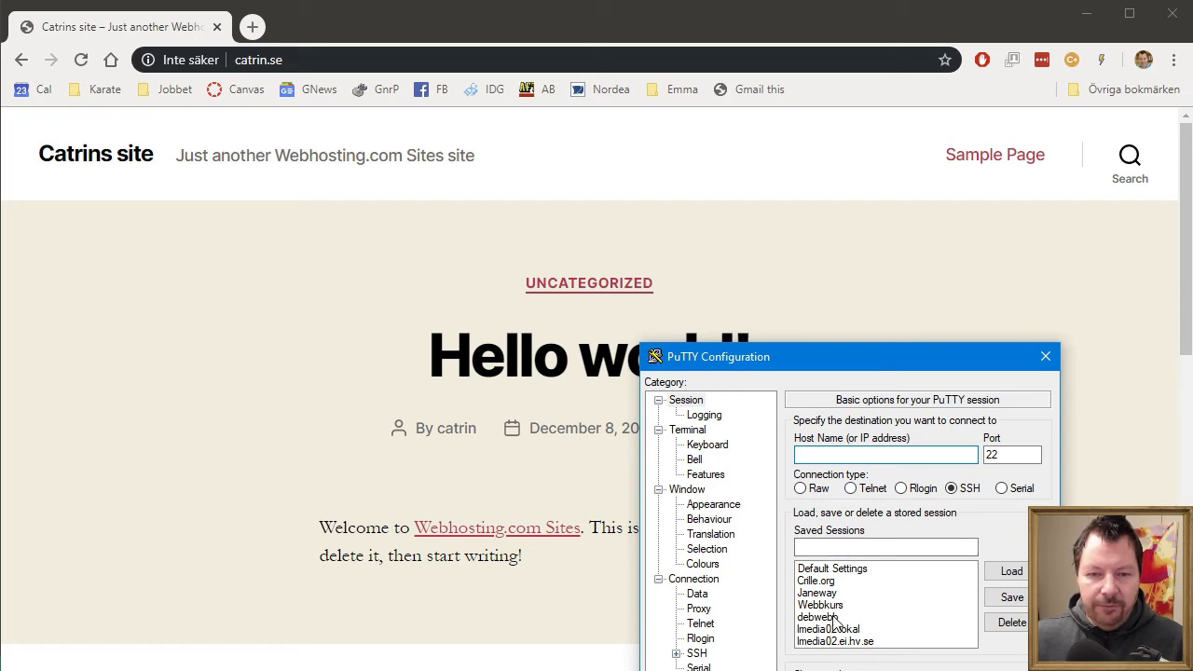
- Log in to the debwebb session and open /etc/apache2/sites-available/webhosting.conf in vi
{"action": "double_click", "coordinate": [835, 617]}
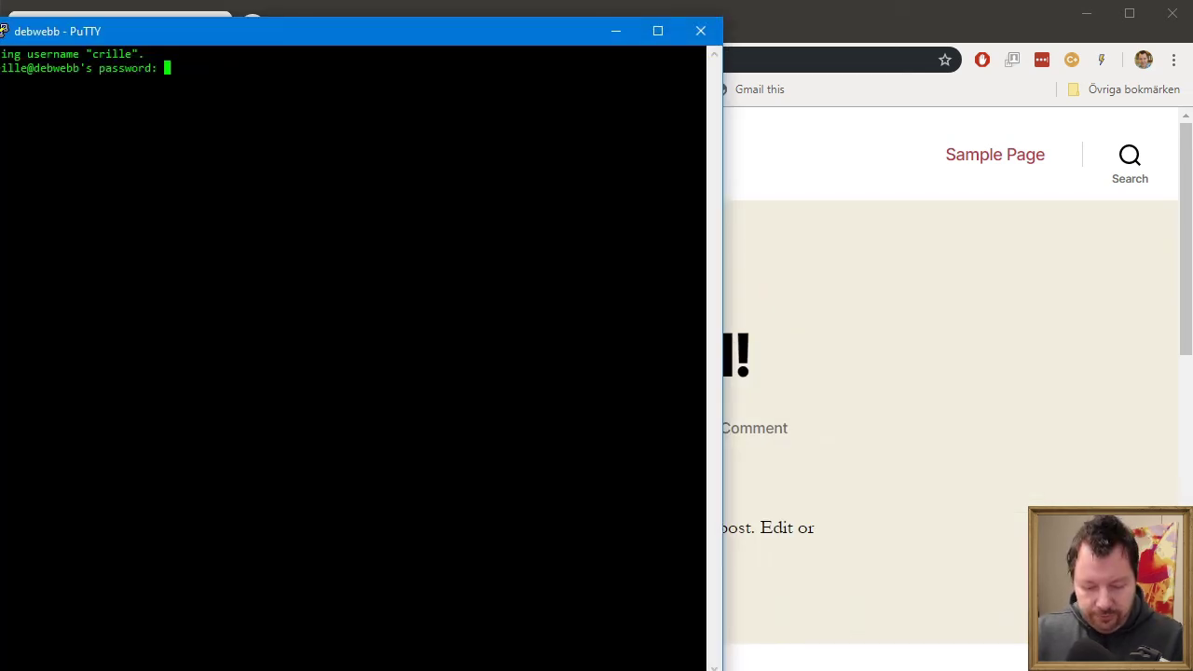
{"action": "key", "text": "Return"}
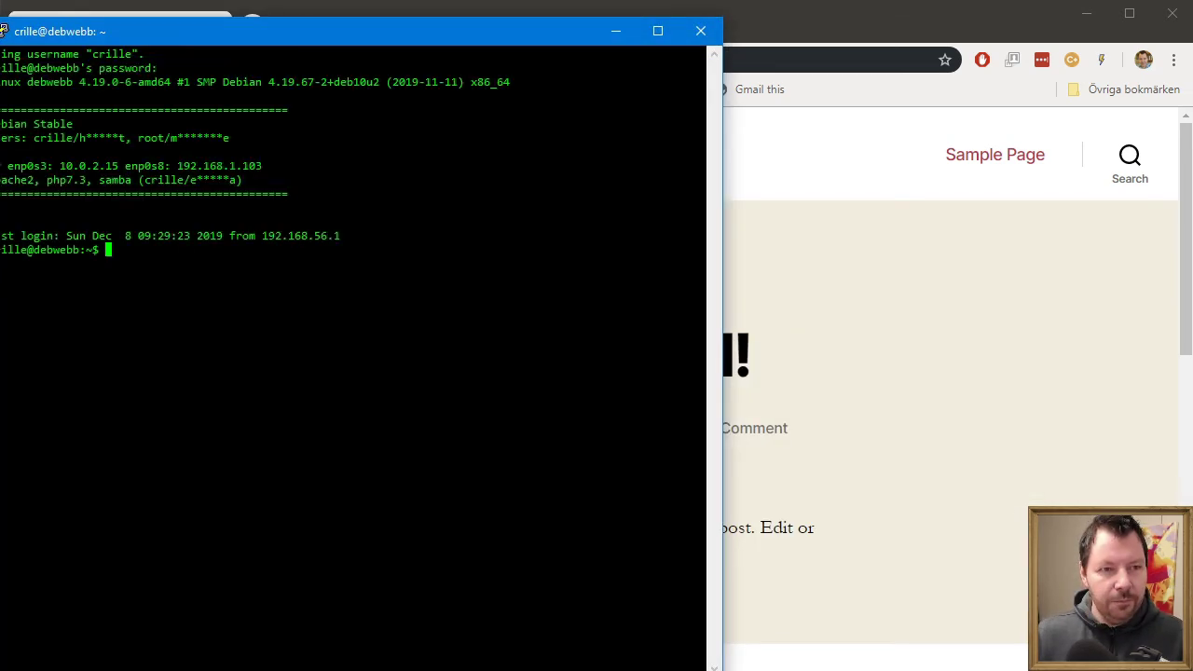
{"action": "type", "text": "vi"}
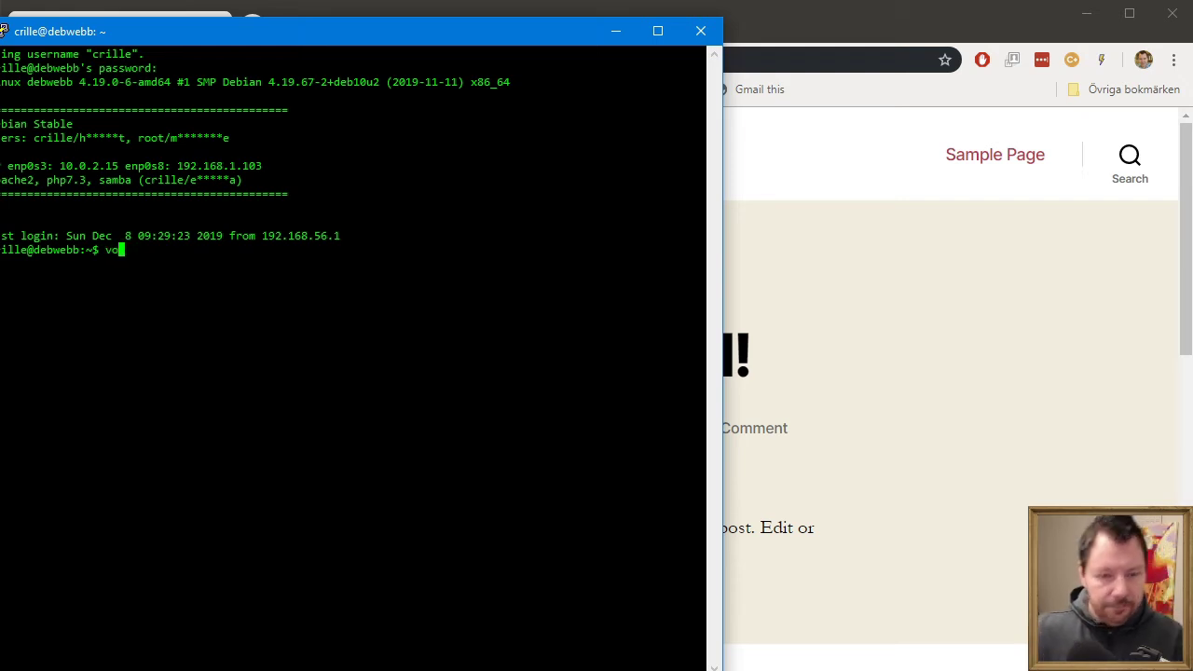
{"action": "type", "text": " /etc/"}
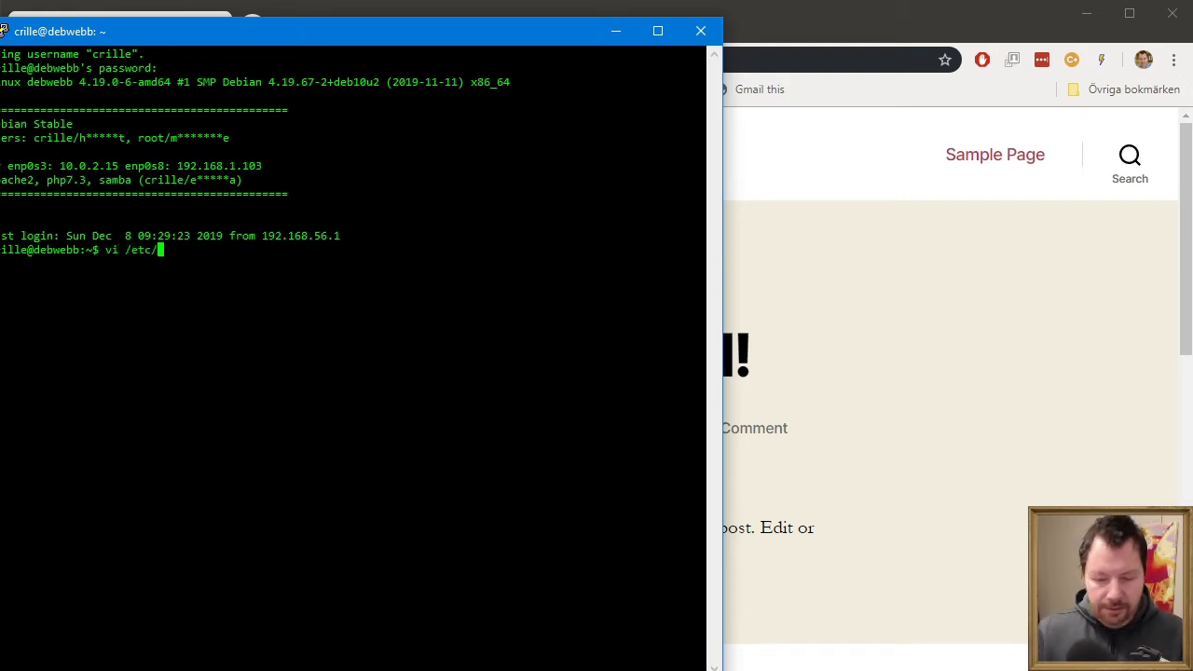
{"action": "type", "text": "apa"}
{"action": "key", "text": "Tab"}
{"action": "type", "text": "si"}
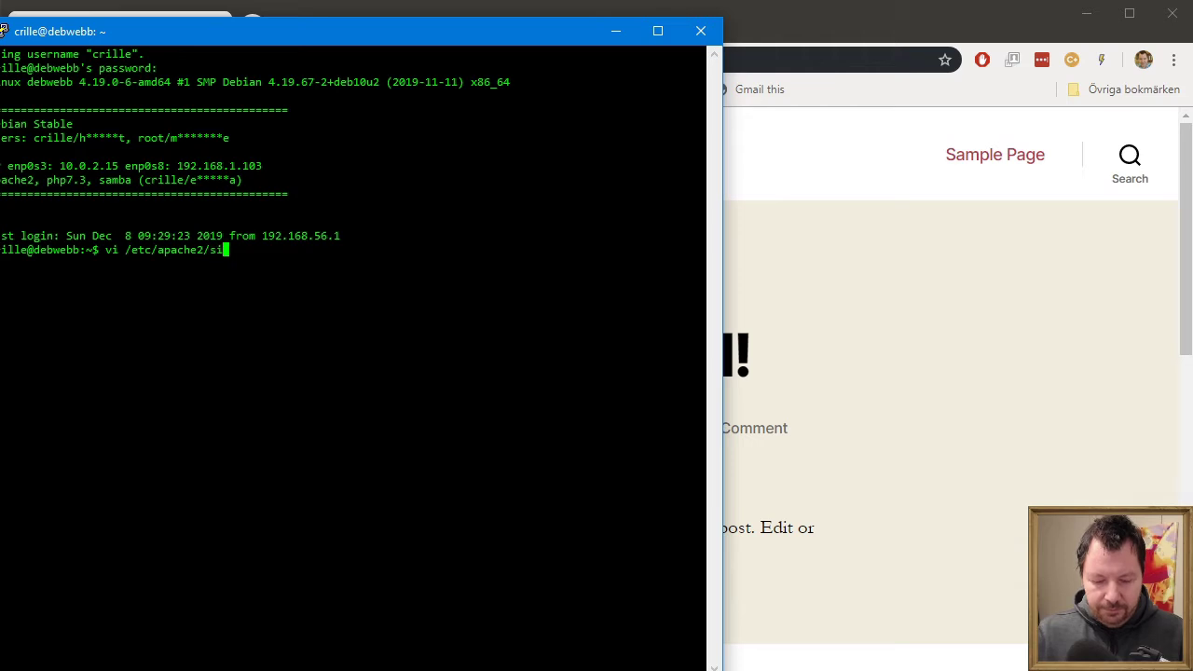
{"action": "type", "text": "tes-a"}
{"action": "key", "text": "Tab"}
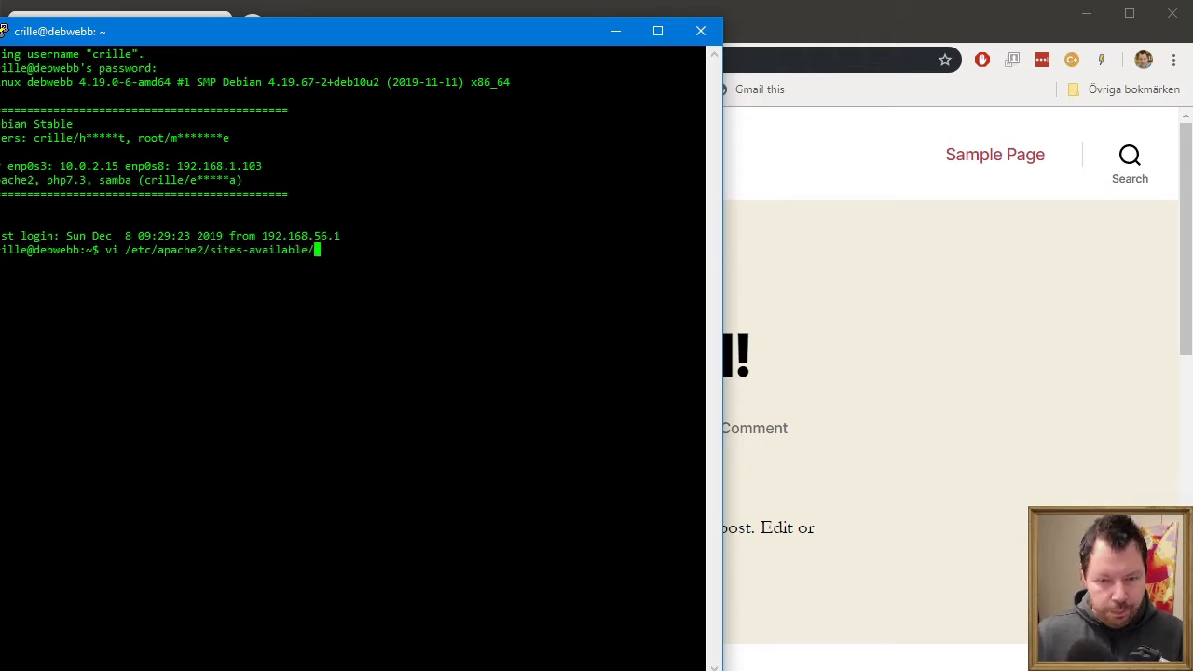
{"action": "type", "text": "webh"}
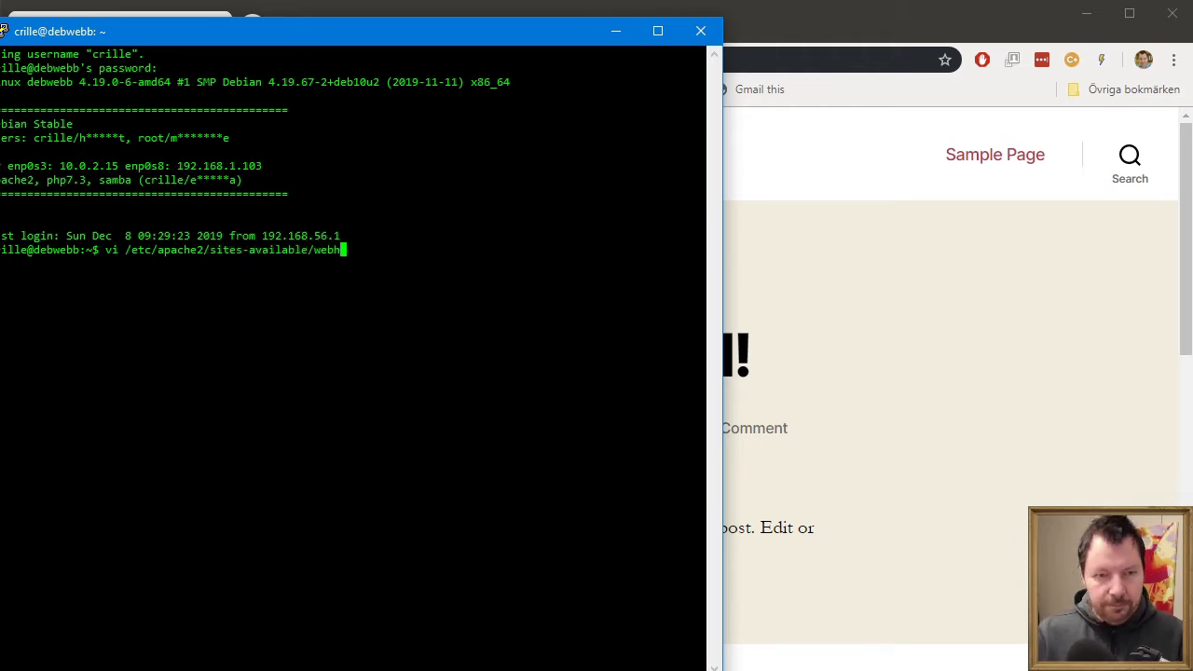
{"action": "key", "text": "Tab"}
{"action": "key", "text": "Return"}
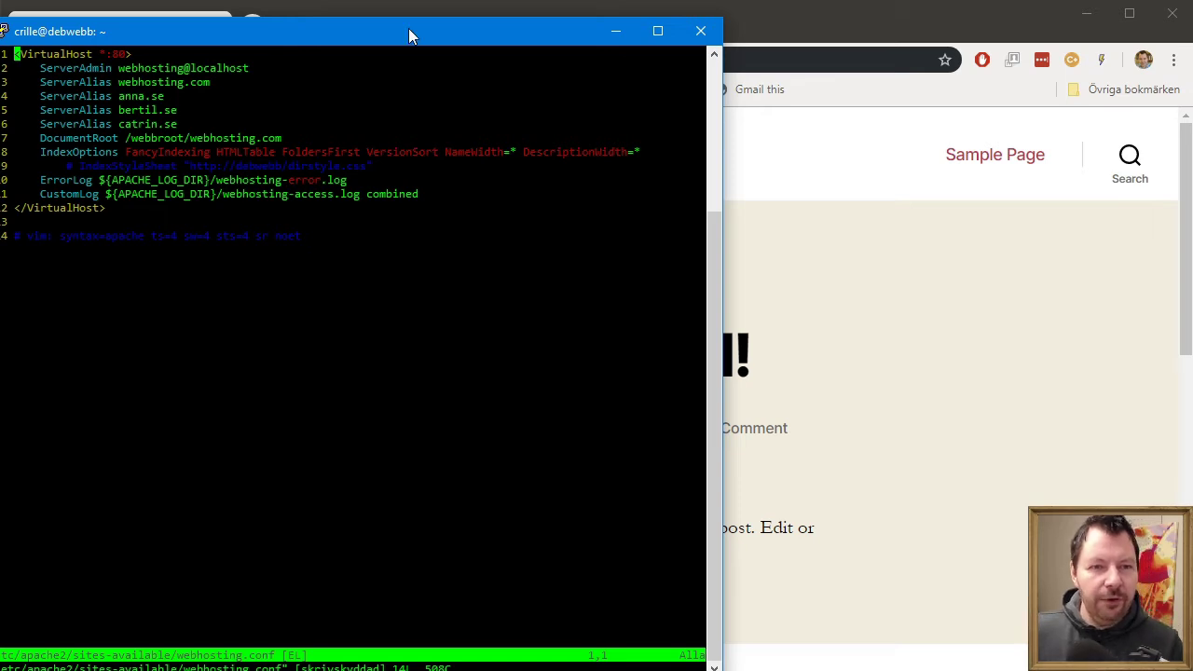
- Review the anna.se, bertil.se and catrin.se aliases, quit vi with :q, and leave the terminal
{"action": "left_click_drag", "start_coordinate": [408, 28], "coordinate": [690, 52]}
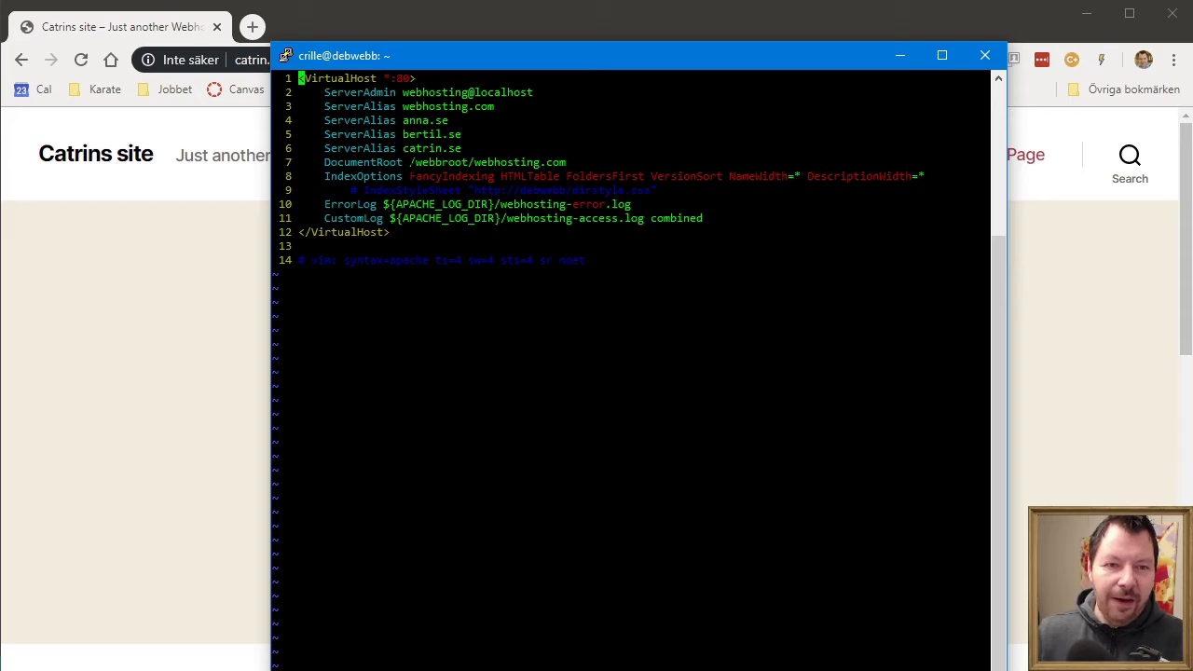
{"action": "left_click_drag", "start_coordinate": [410, 162], "coordinate": [987, 162]}
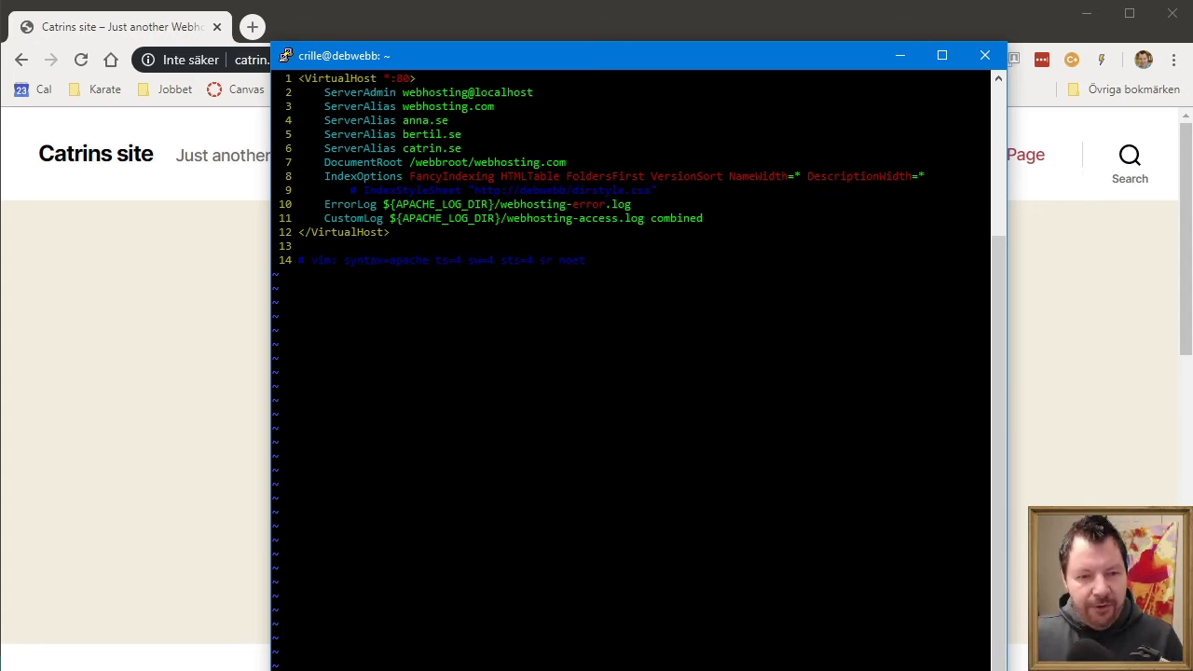
{"action": "type", "text": ":q"}
{"action": "key", "text": "Return"}
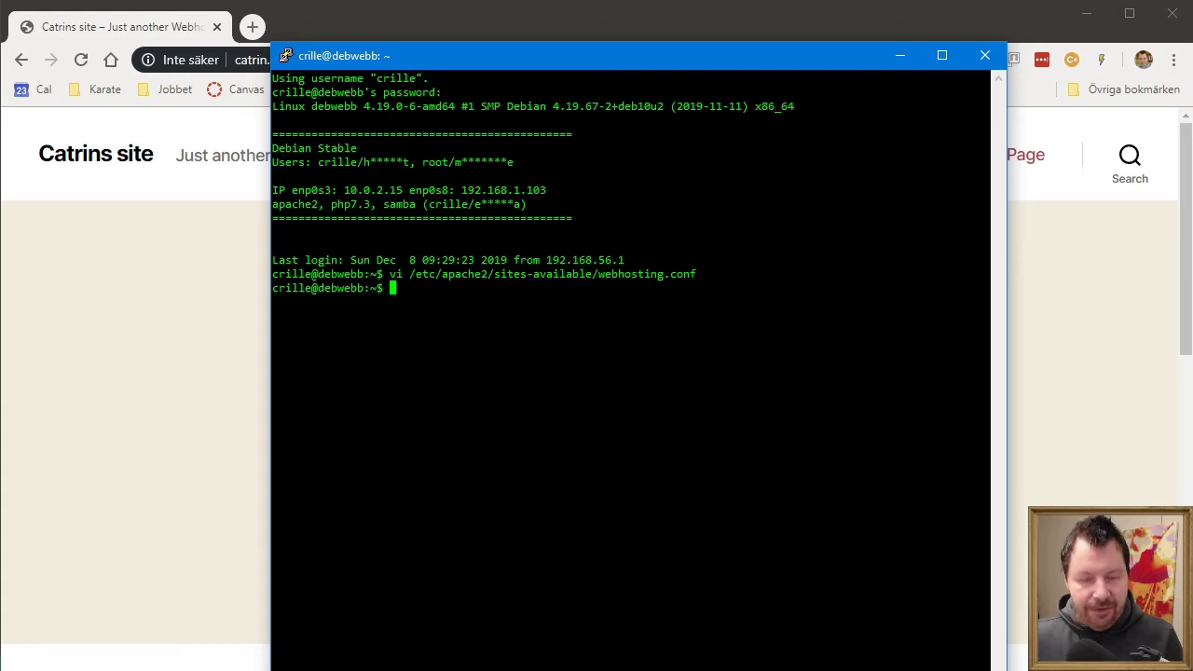
{"action": "key", "text": "alt+Tab"}
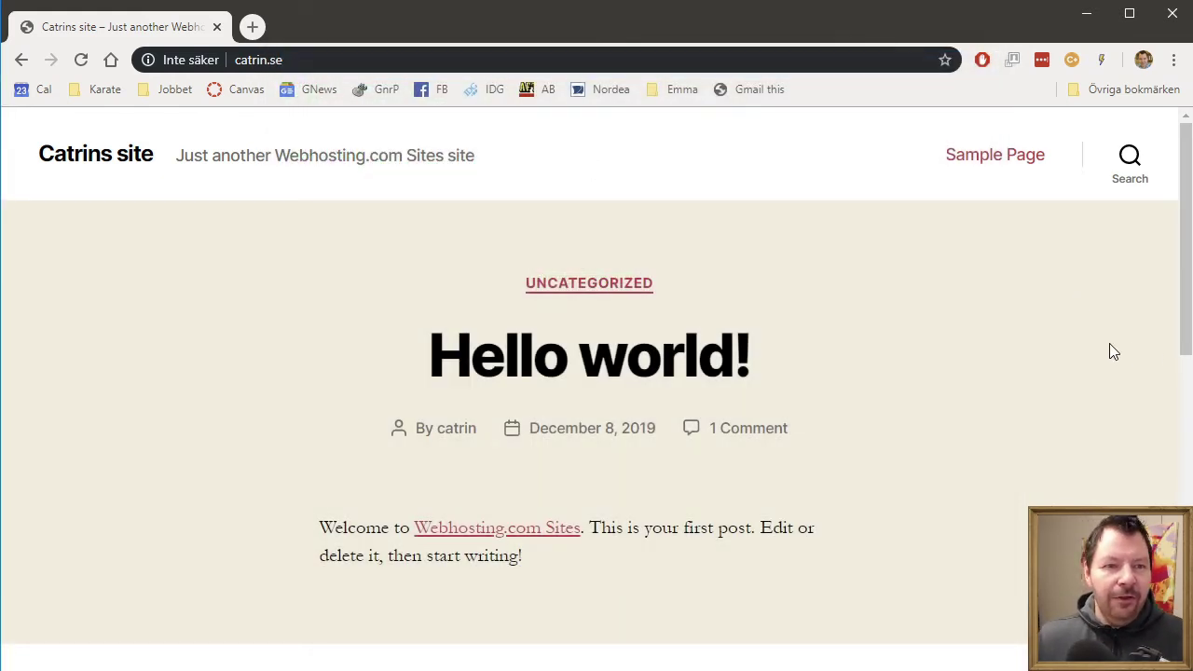
- Load webhosting.com and log out of the current WordPress account
{"action": "left_click", "coordinate": [329, 53]}
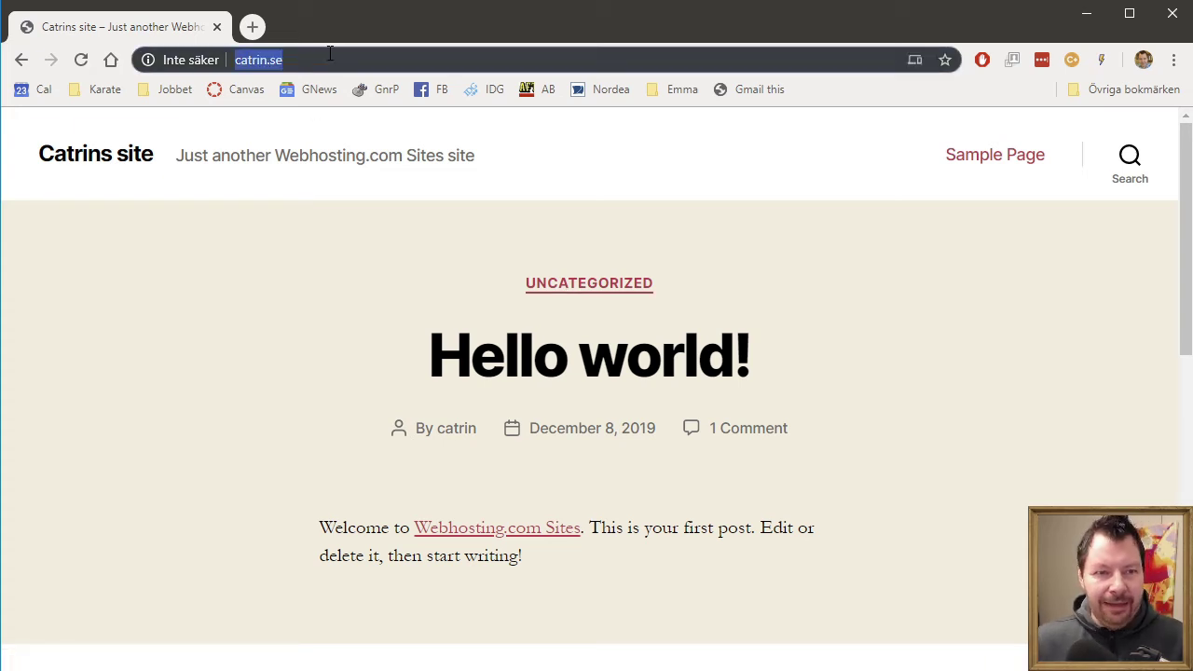
{"action": "type", "text": "webhosg"}
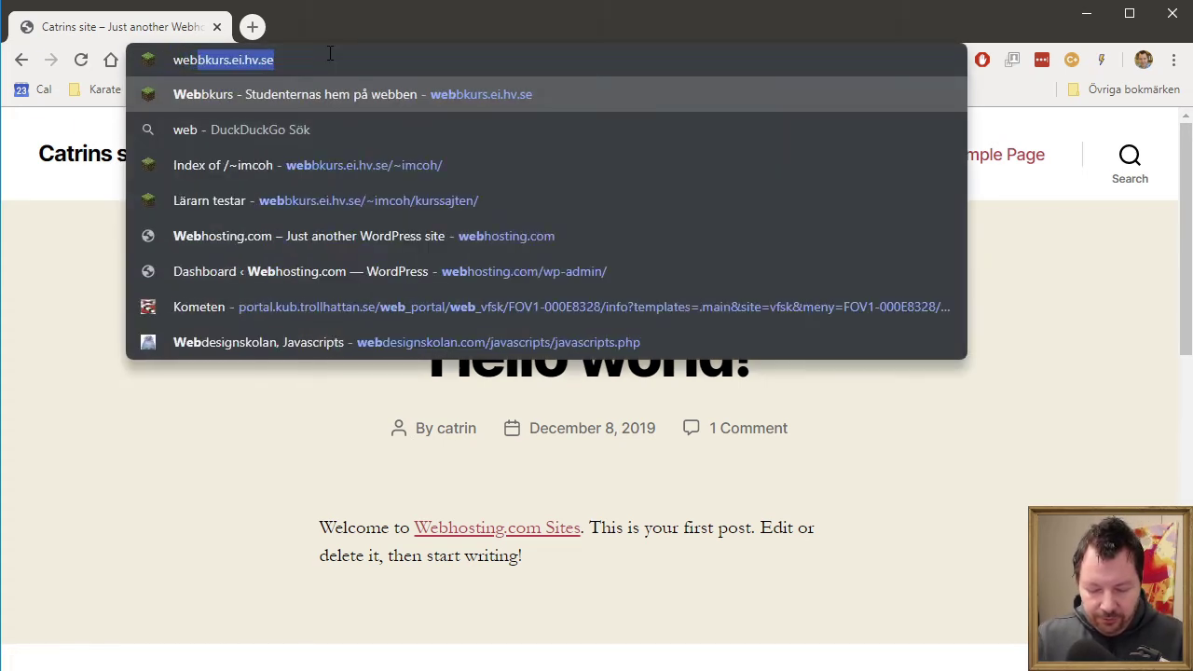
{"action": "key", "text": "BackSpace"}
{"action": "type", "text": "ting.com"}
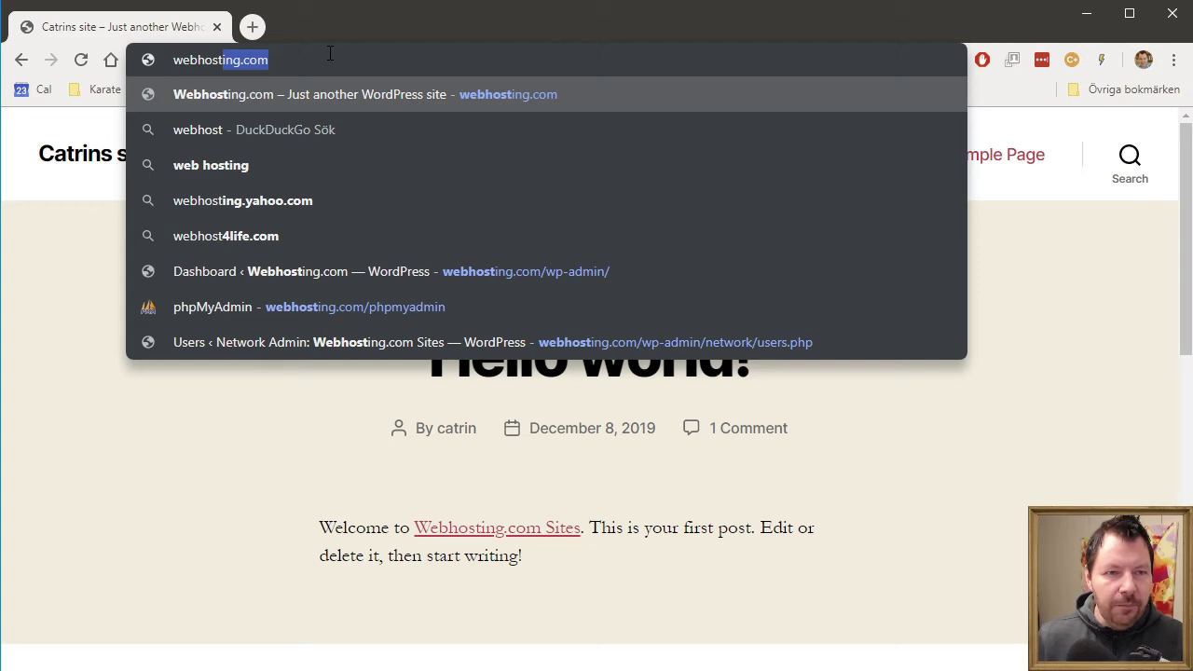
{"action": "key", "text": "Return"}
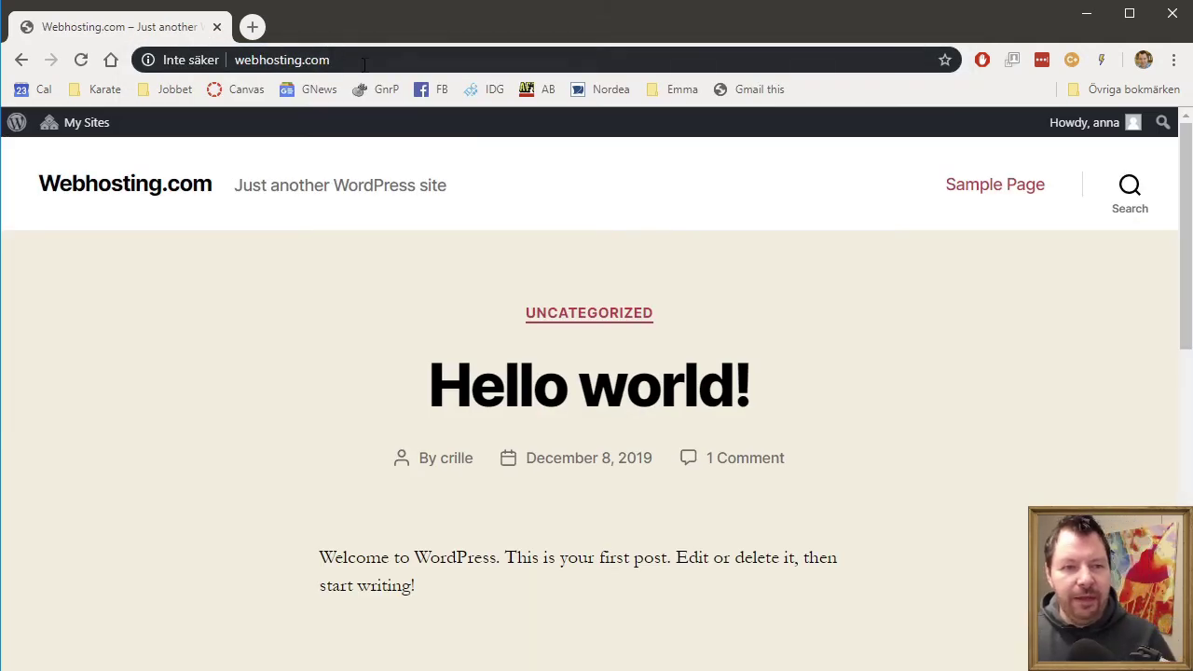
{"action": "mouse_move", "coordinate": [1100, 139]}
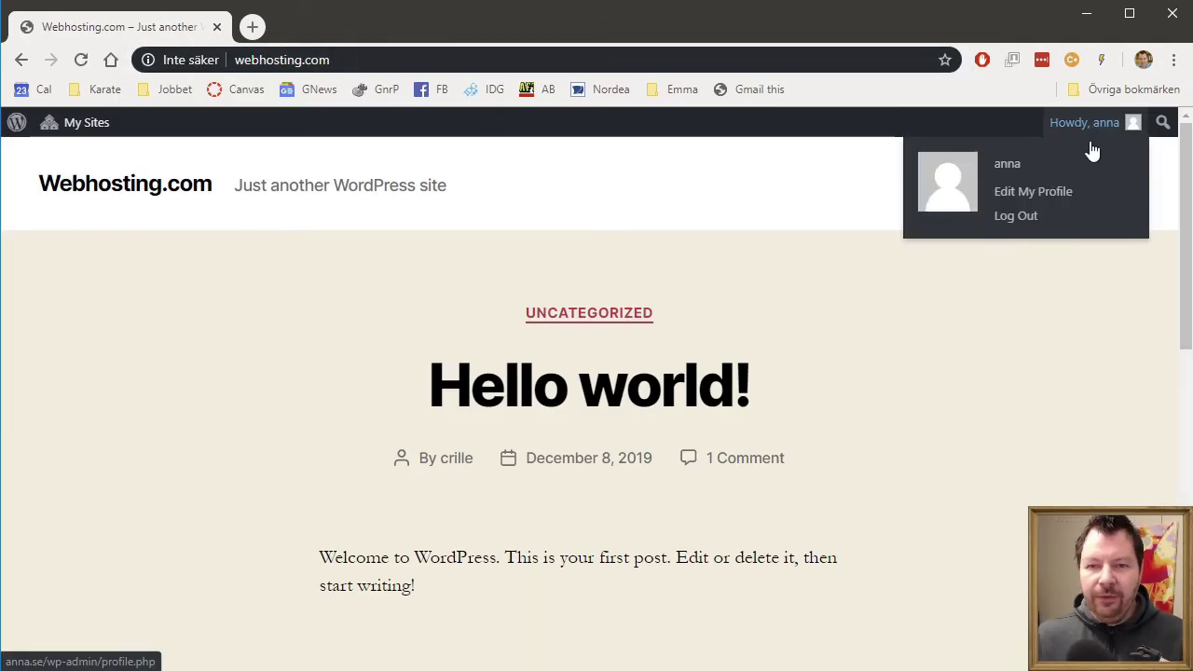
{"action": "left_click", "coordinate": [1025, 218]}
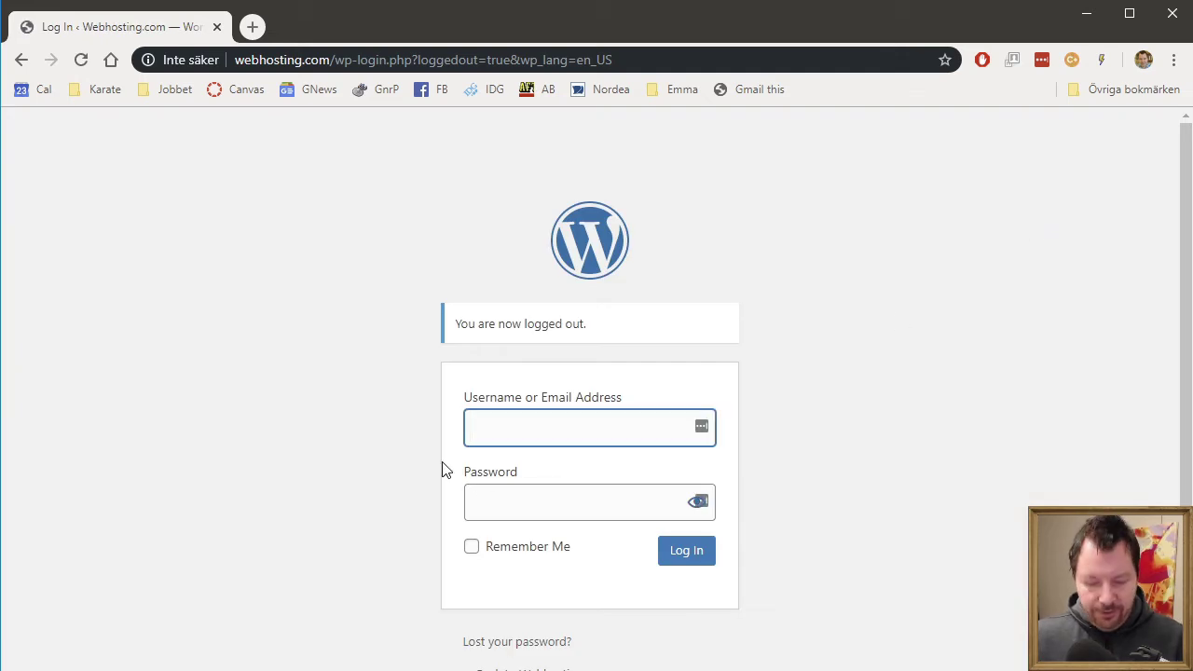
- Sign in to webhosting.com with the admin account's username and password
{"action": "type", "text": "we"}
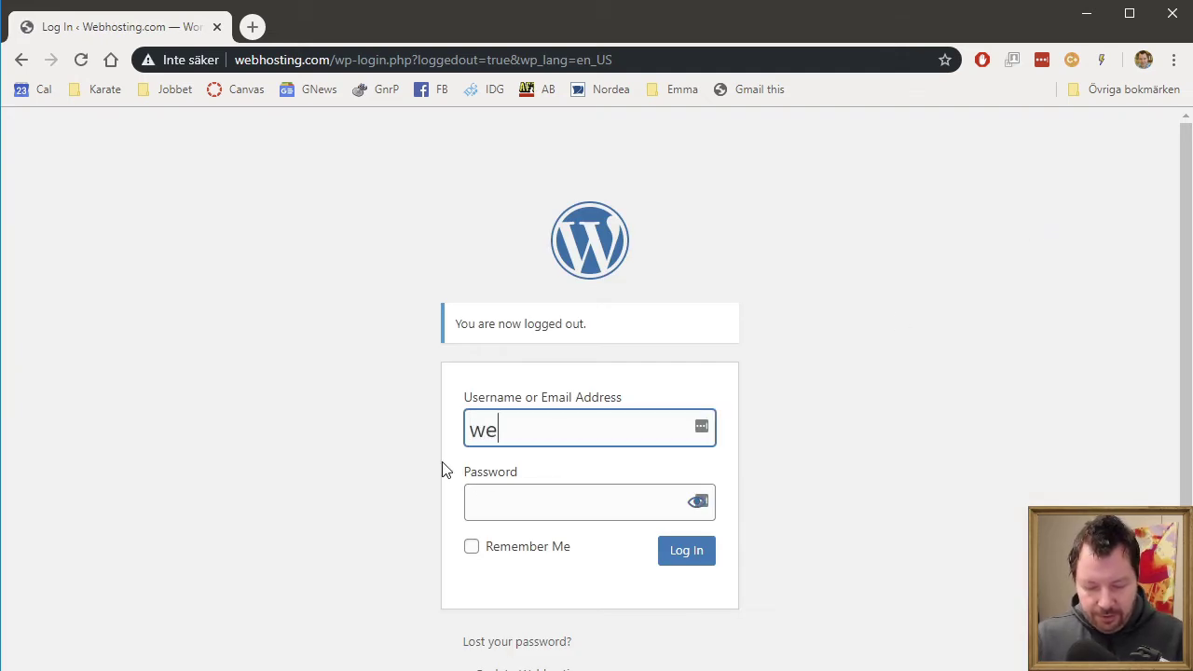
{"action": "type", "text": "bhosting"}
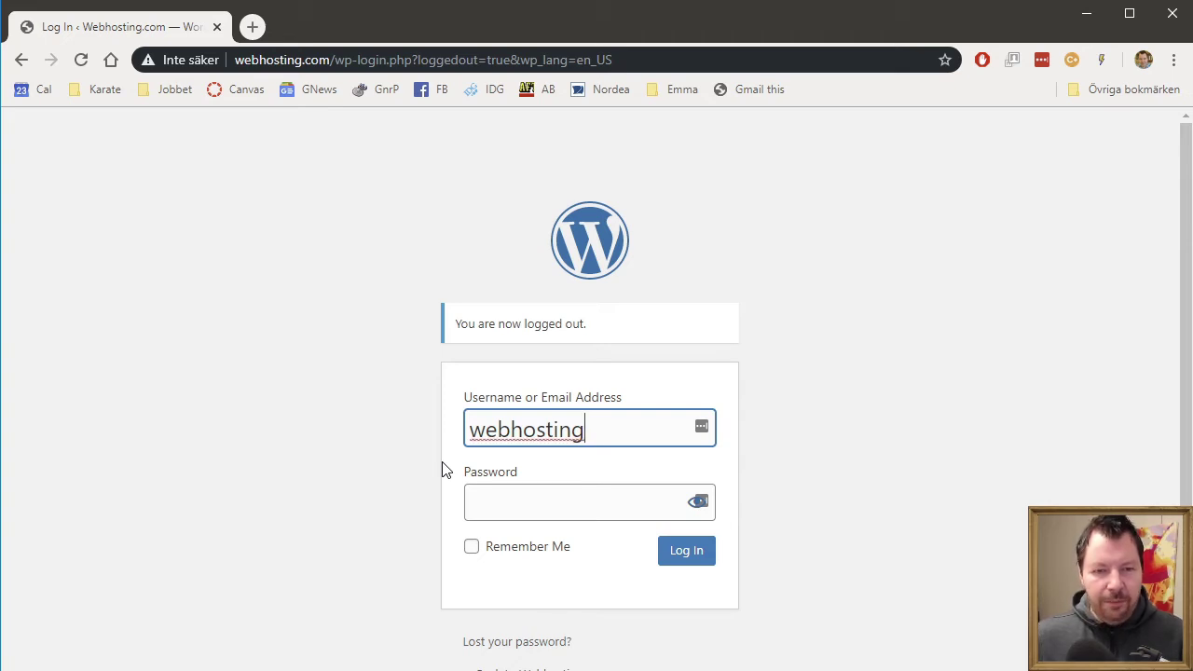
{"action": "double_click", "coordinate": [526, 421]}
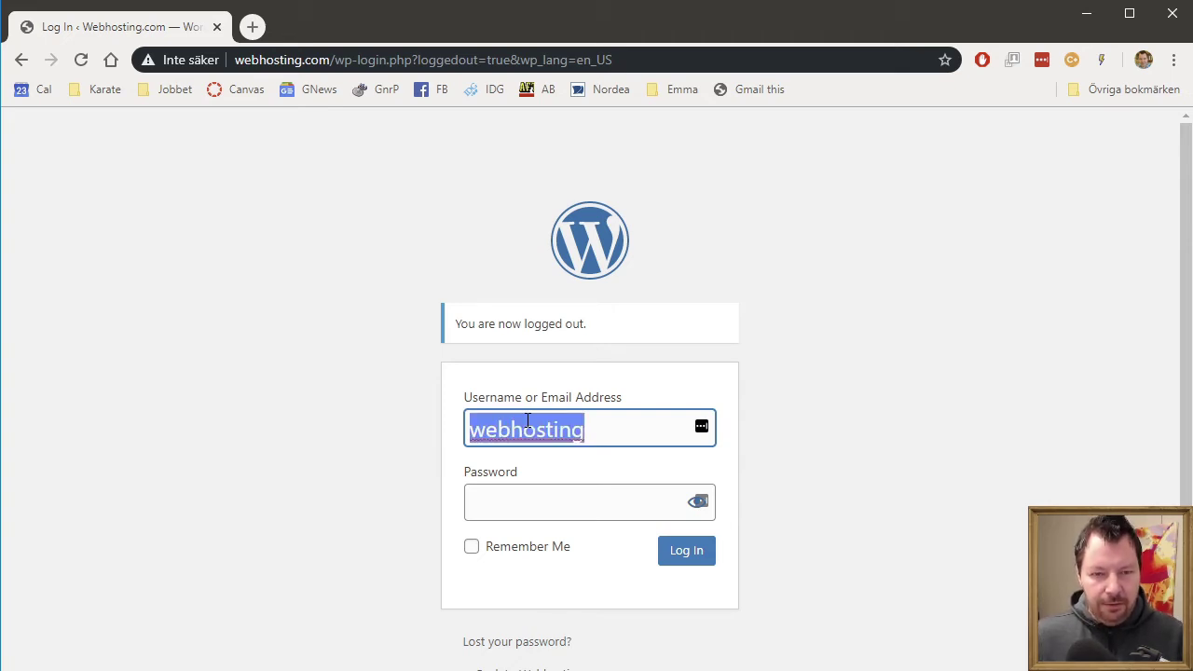
{"action": "left_click", "coordinate": [561, 510]}
{"action": "key", "text": "ctrl+v"}
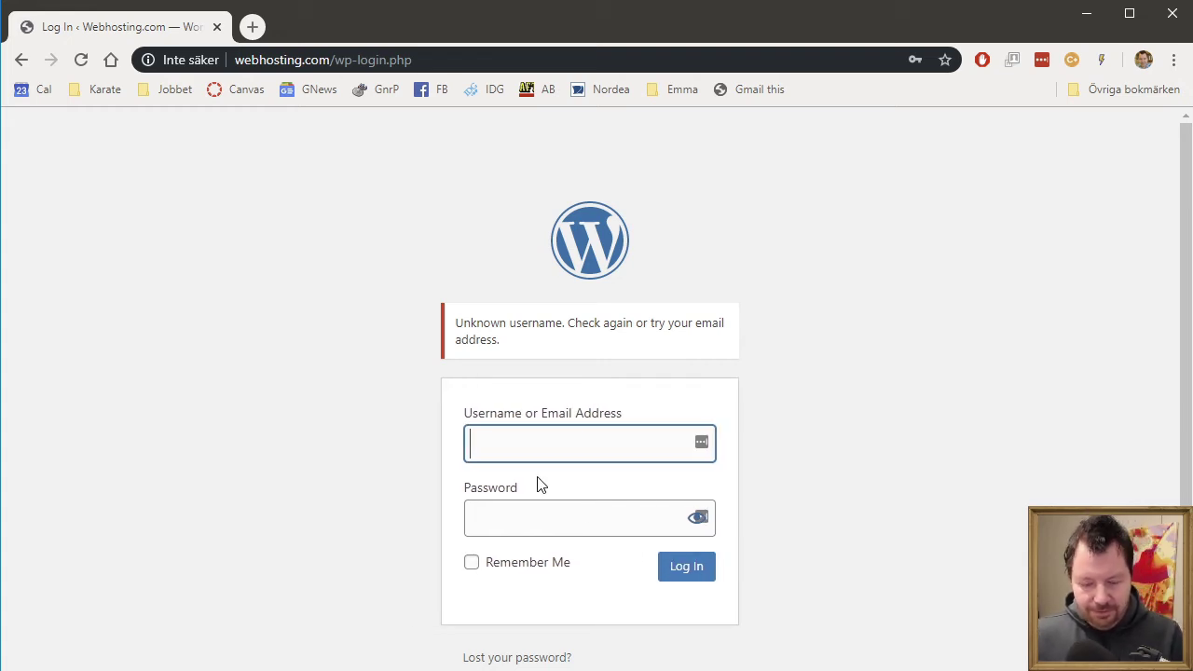
{"action": "type", "text": "crille"}
{"action": "key", "text": "Tab"}
{"action": "type", "text": "x"}
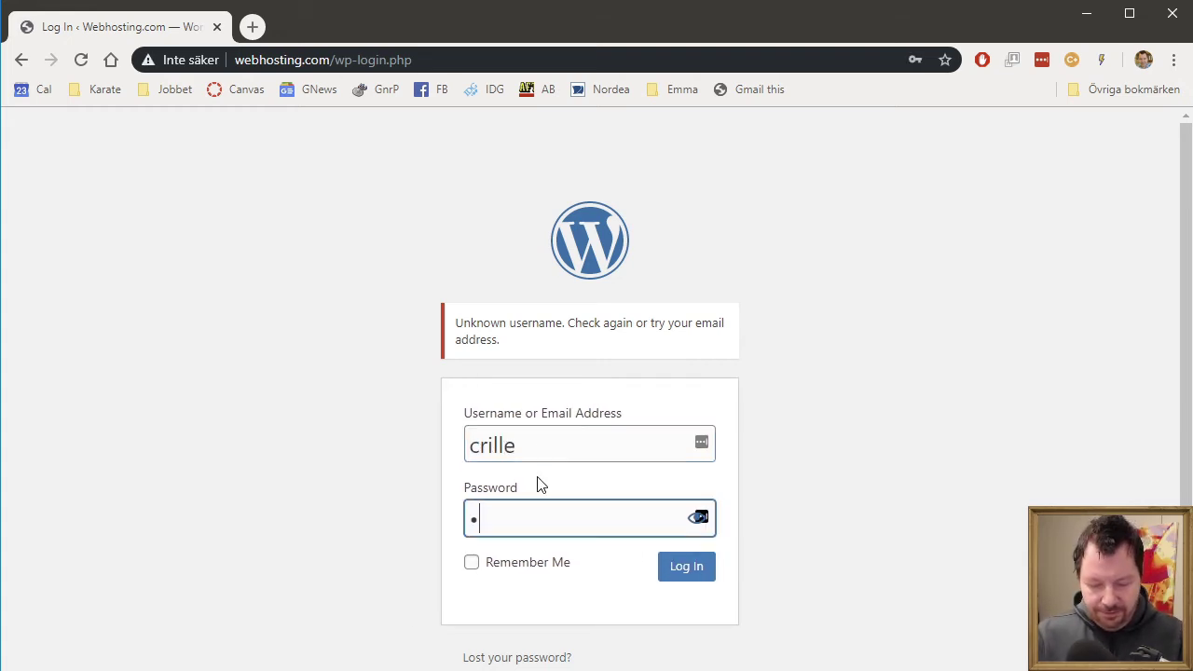
{"action": "type", "text": "xxxxxx"}
{"action": "key", "text": "Return"}
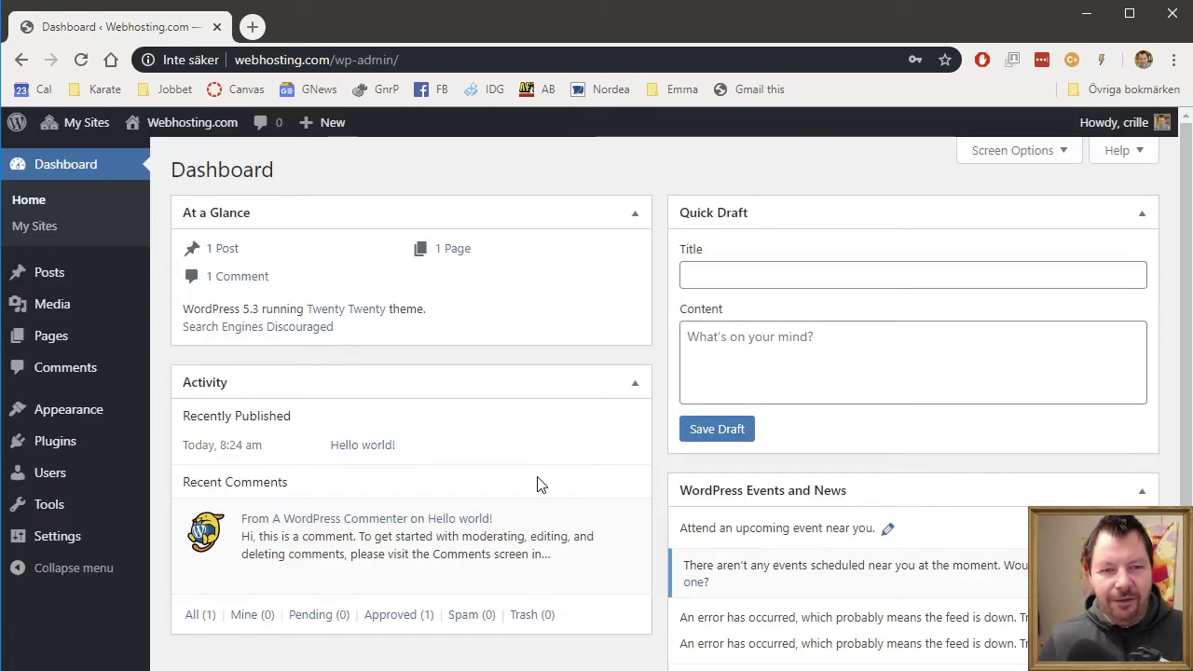
- Dismiss the LastPass prompt and go to the Network Admin dashboard via My Sites
{"action": "left_click", "coordinate": [1019, 250]}
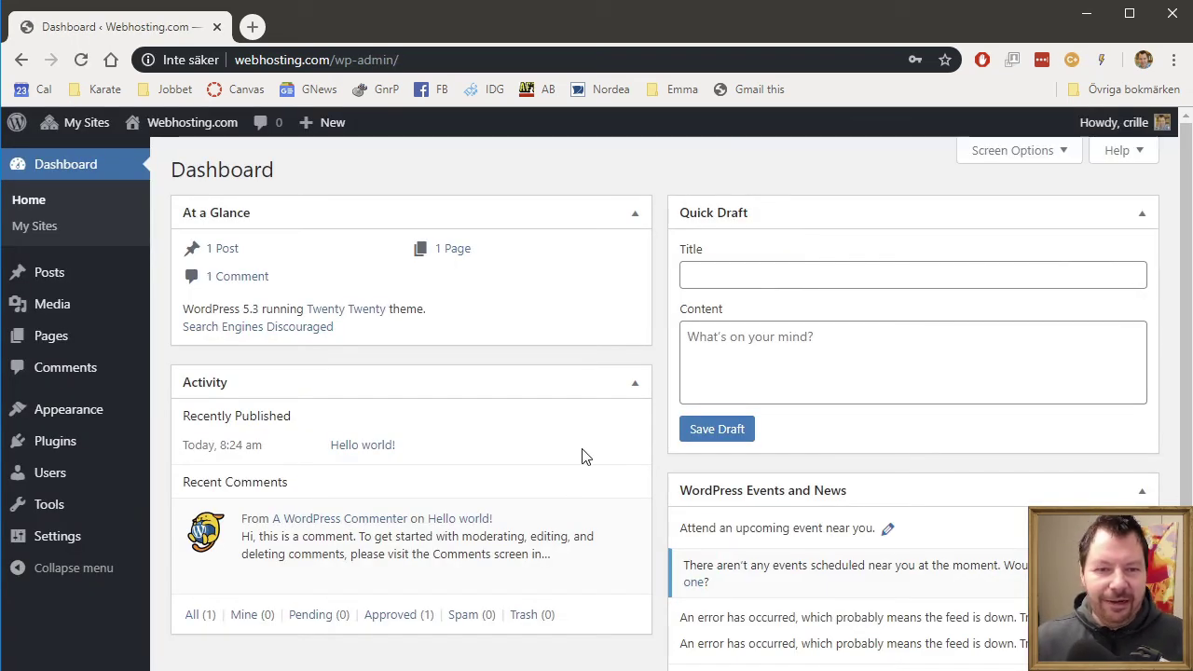
{"action": "mouse_move", "coordinate": [97, 135]}
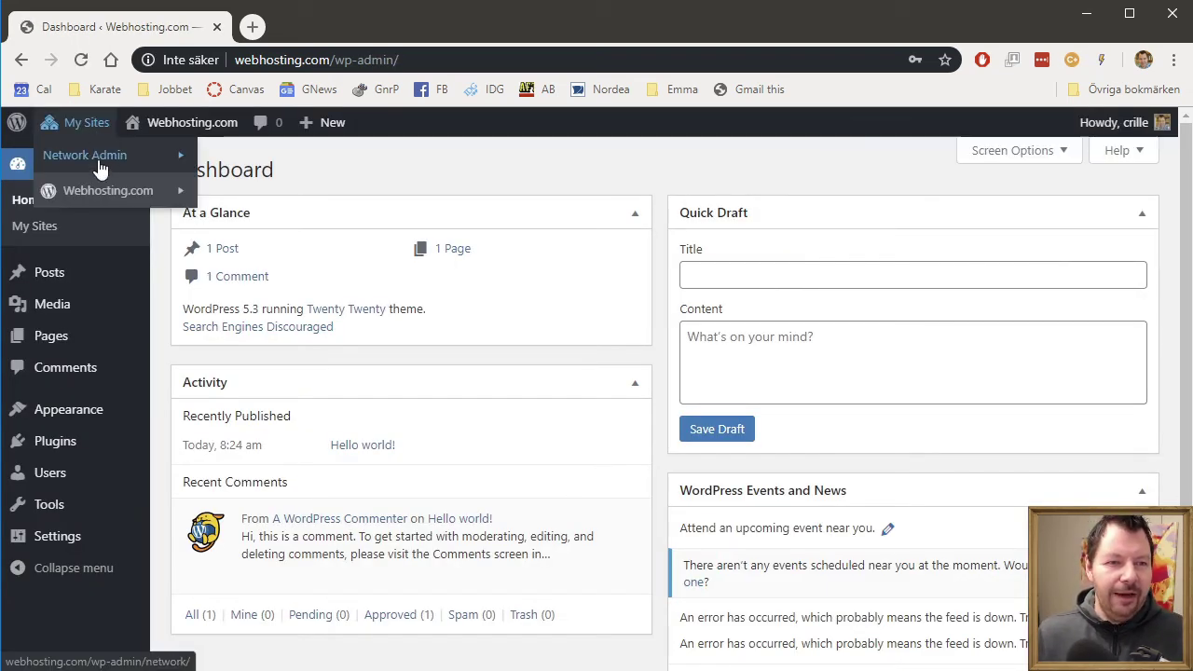
{"action": "mouse_move", "coordinate": [97, 160]}
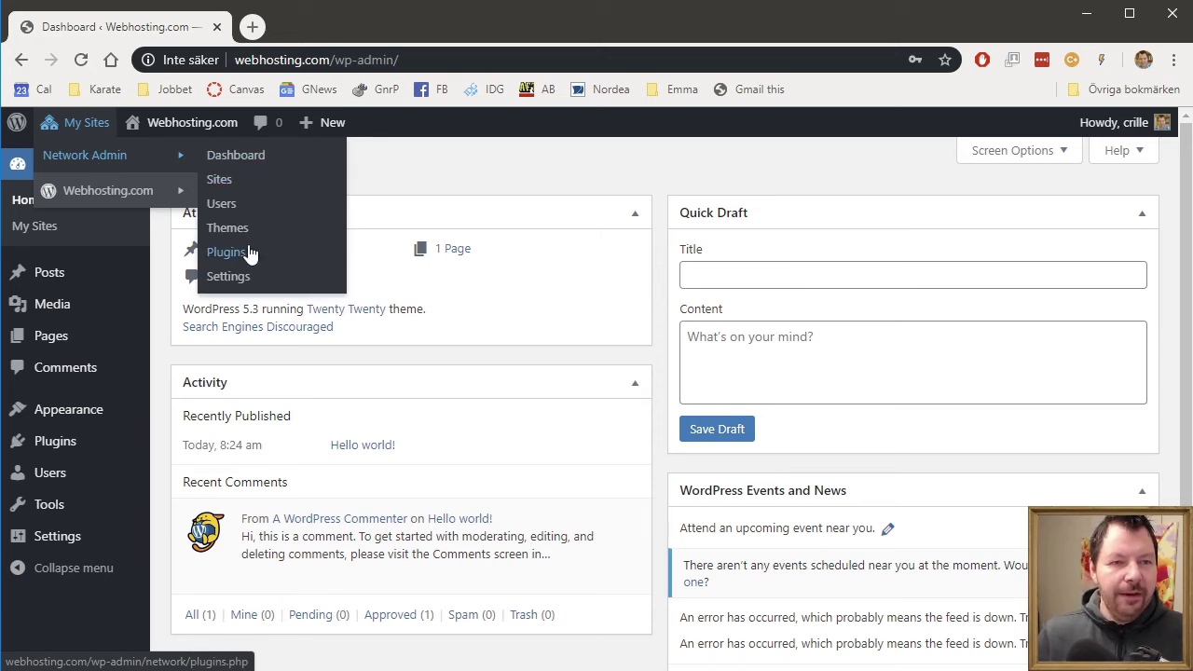
{"action": "left_click", "coordinate": [238, 166]}
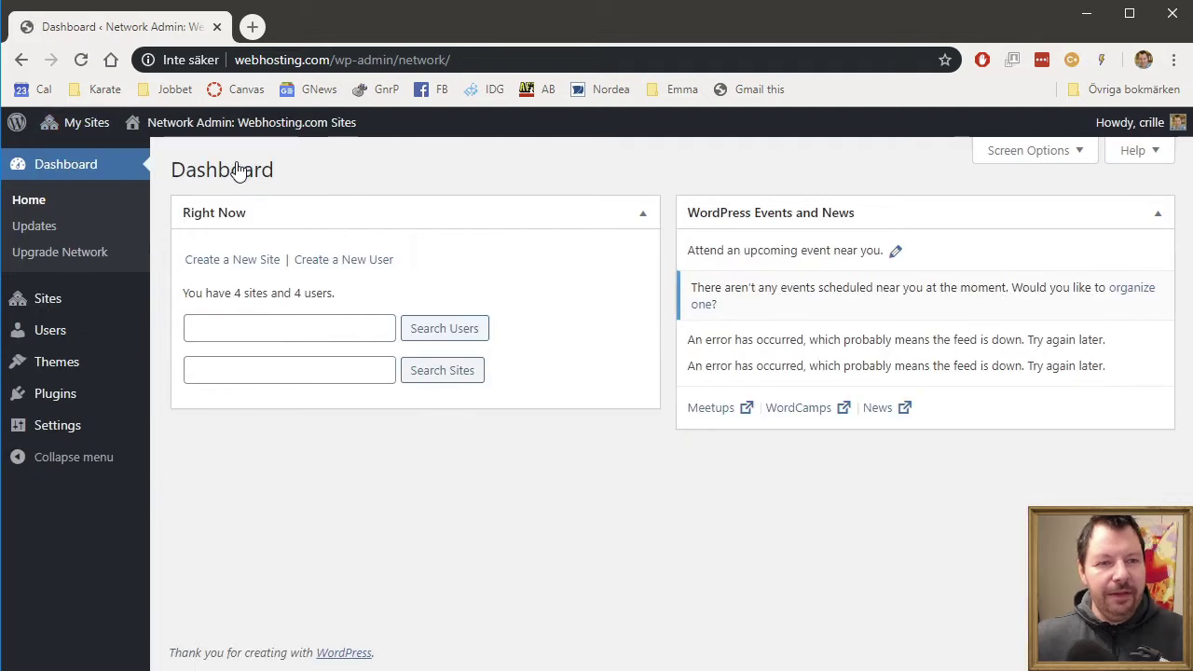
- View the network's Installed Themes, then the Add Themes page
{"action": "mouse_move", "coordinate": [112, 366]}
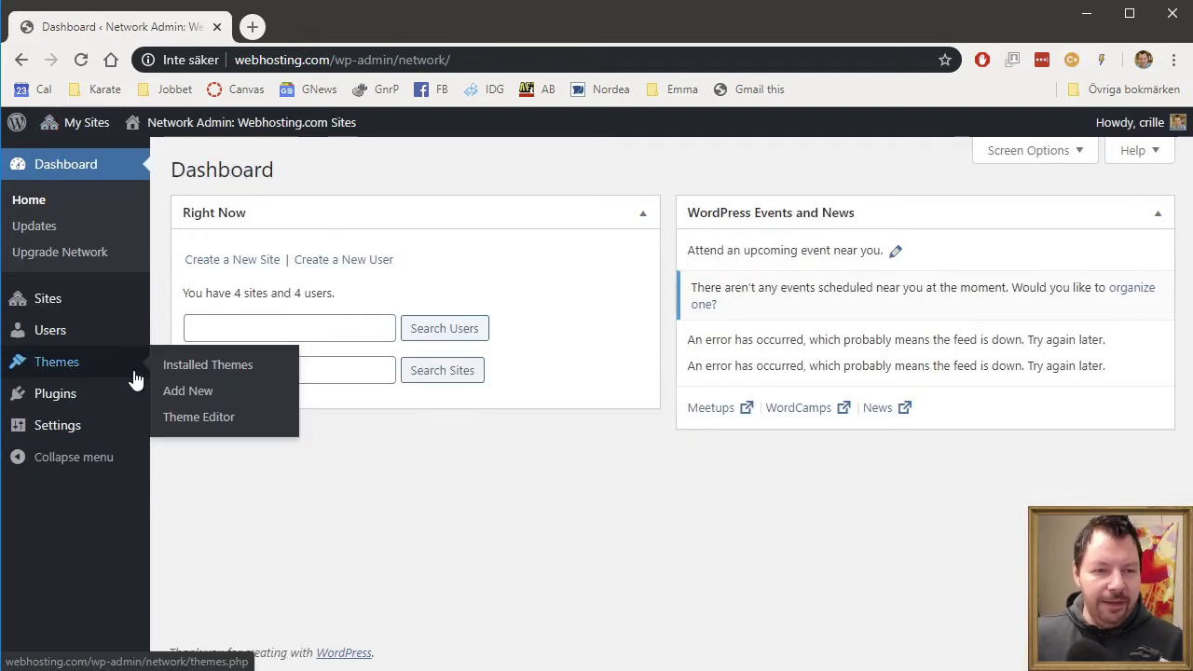
{"action": "left_click", "coordinate": [185, 371]}
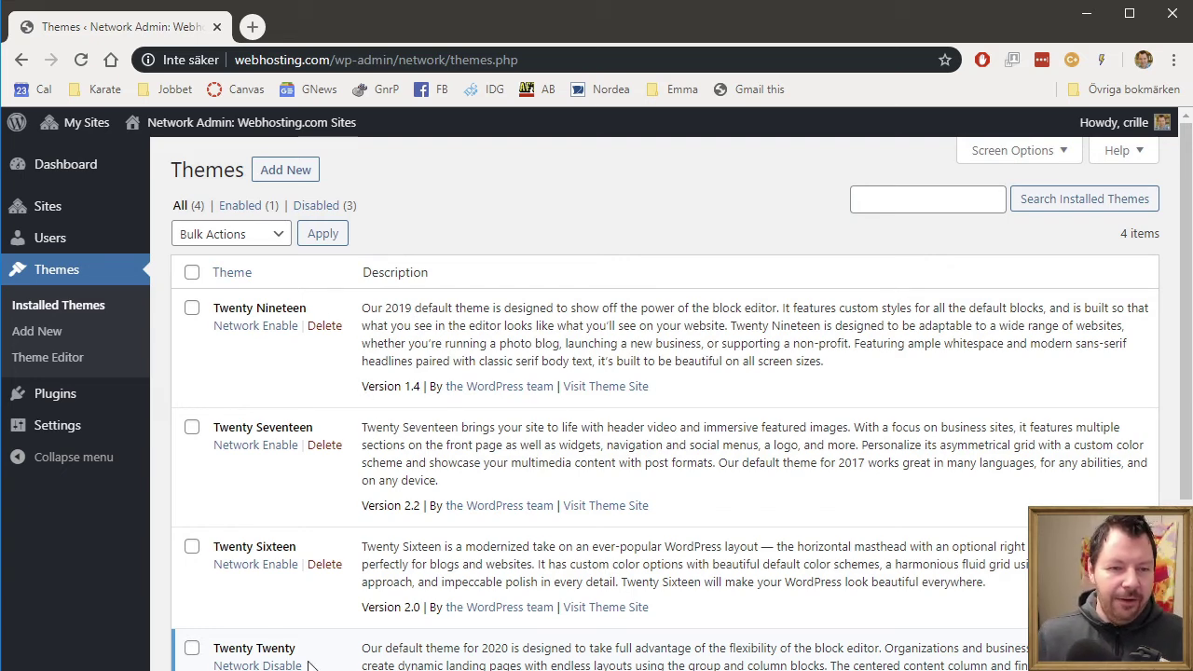
{"action": "scroll", "coordinate": [361, 373], "scroll_direction": "down", "scroll_amount": 2}
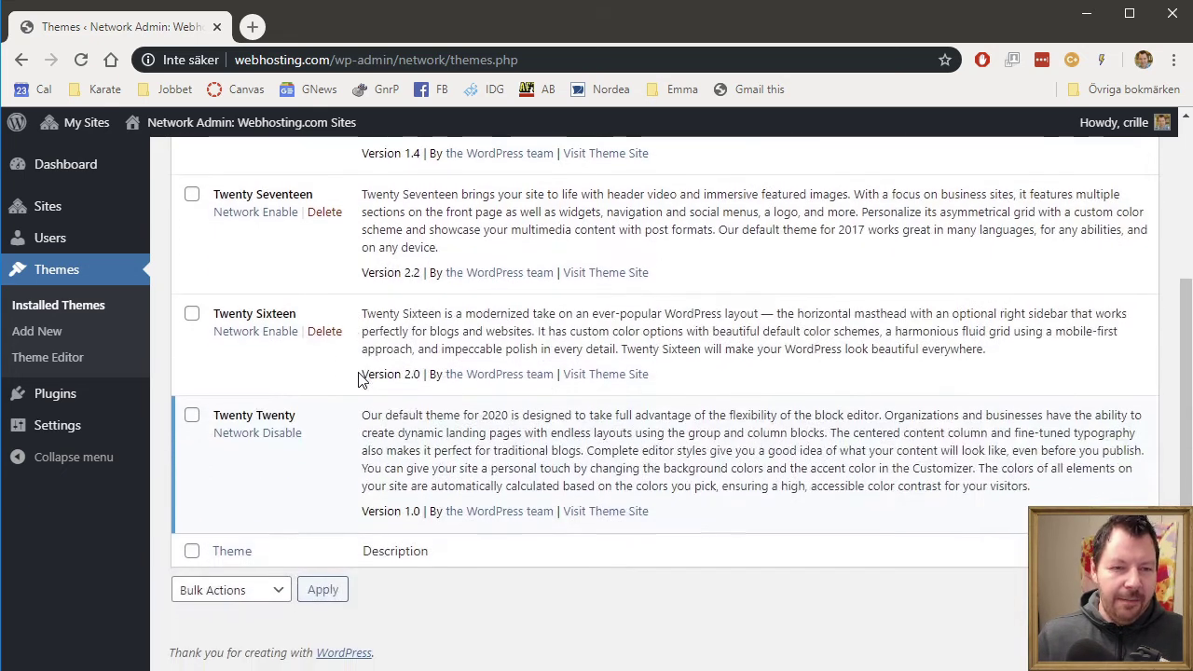
{"action": "scroll", "coordinate": [362, 378], "scroll_direction": "up", "scroll_amount": 2}
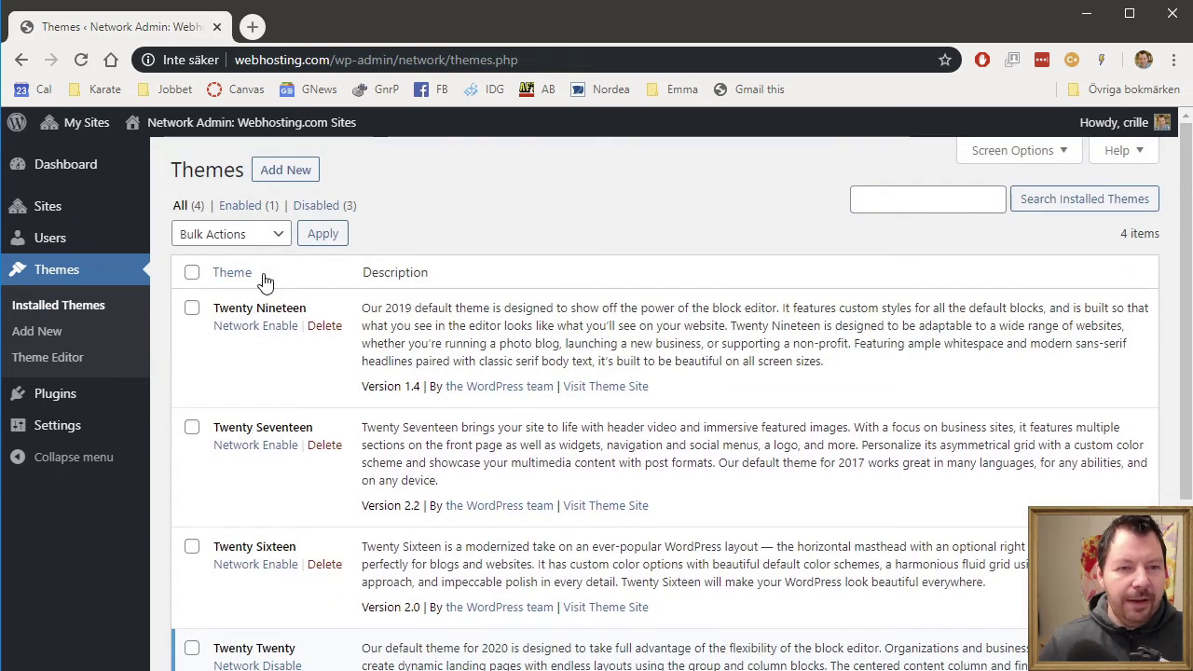
{"action": "left_click", "coordinate": [289, 171]}
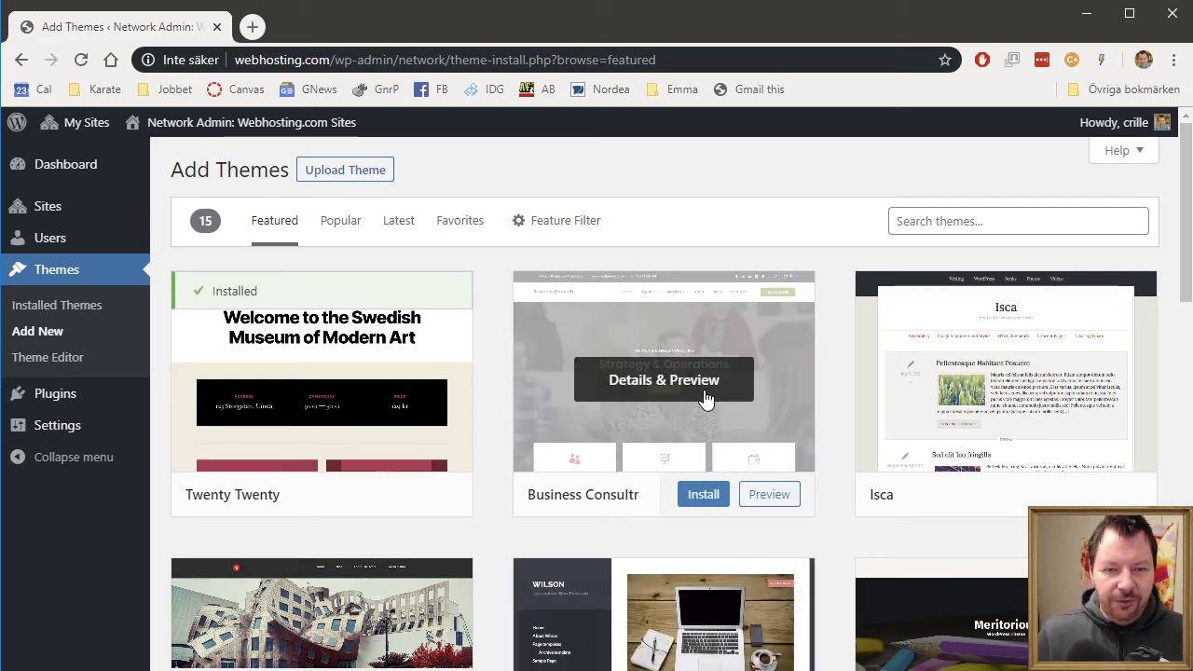
{"action": "left_click", "coordinate": [704, 495]}
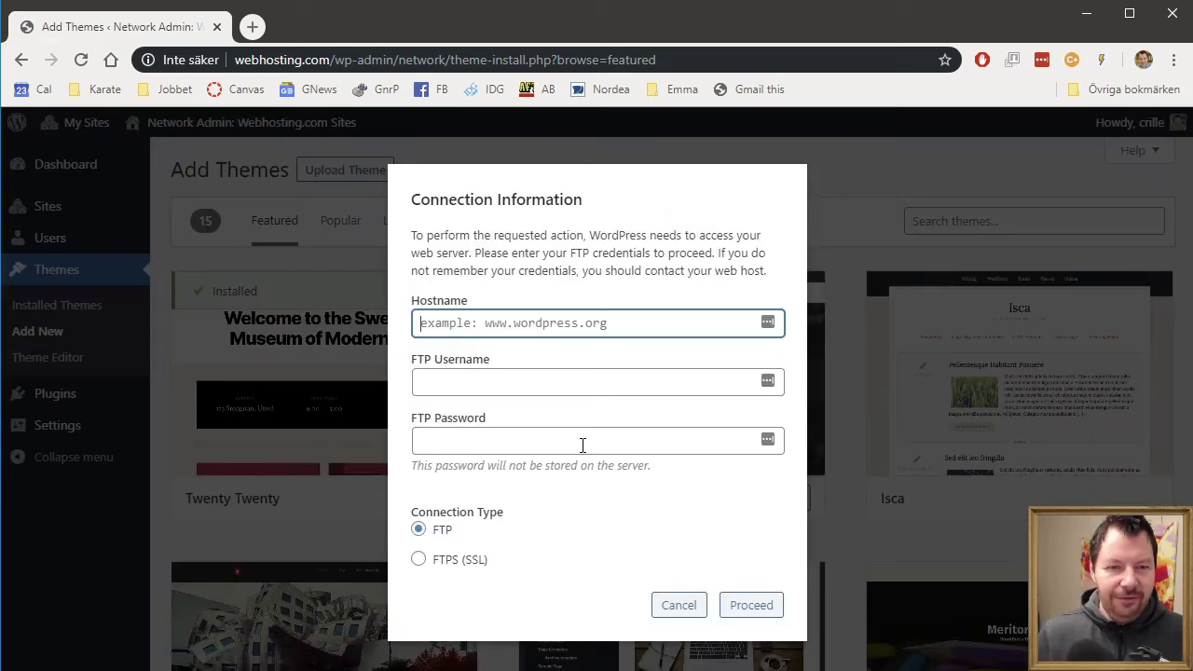
{"action": "left_click", "coordinate": [680, 608]}
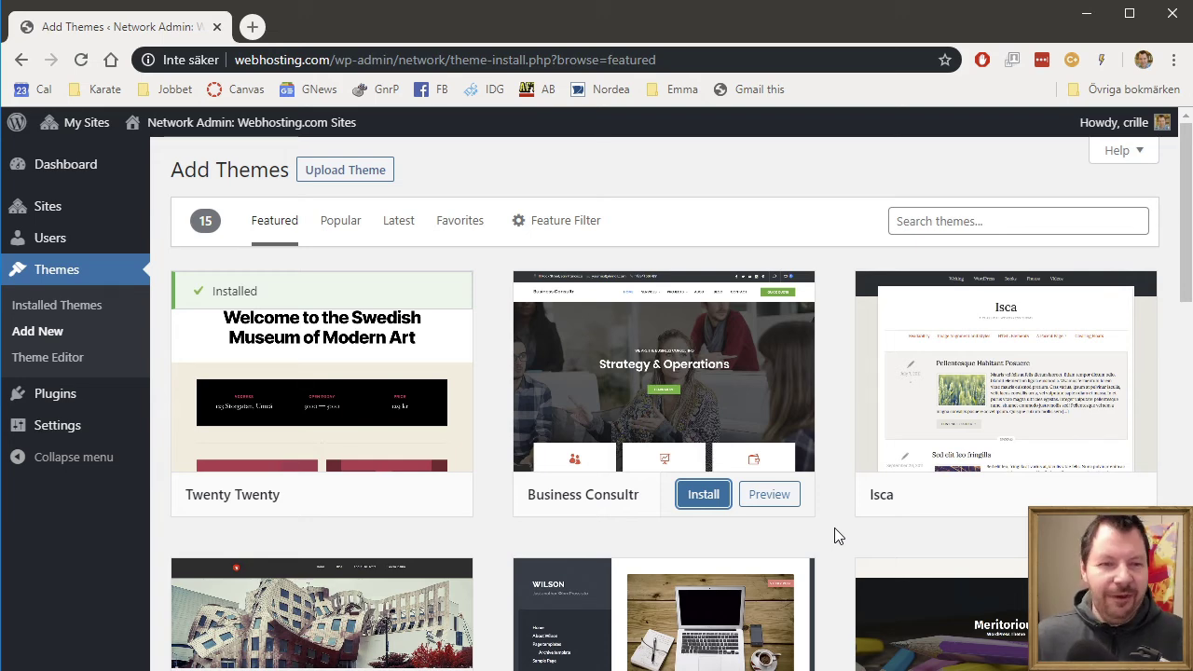
{"action": "left_click", "coordinate": [75, 303]}
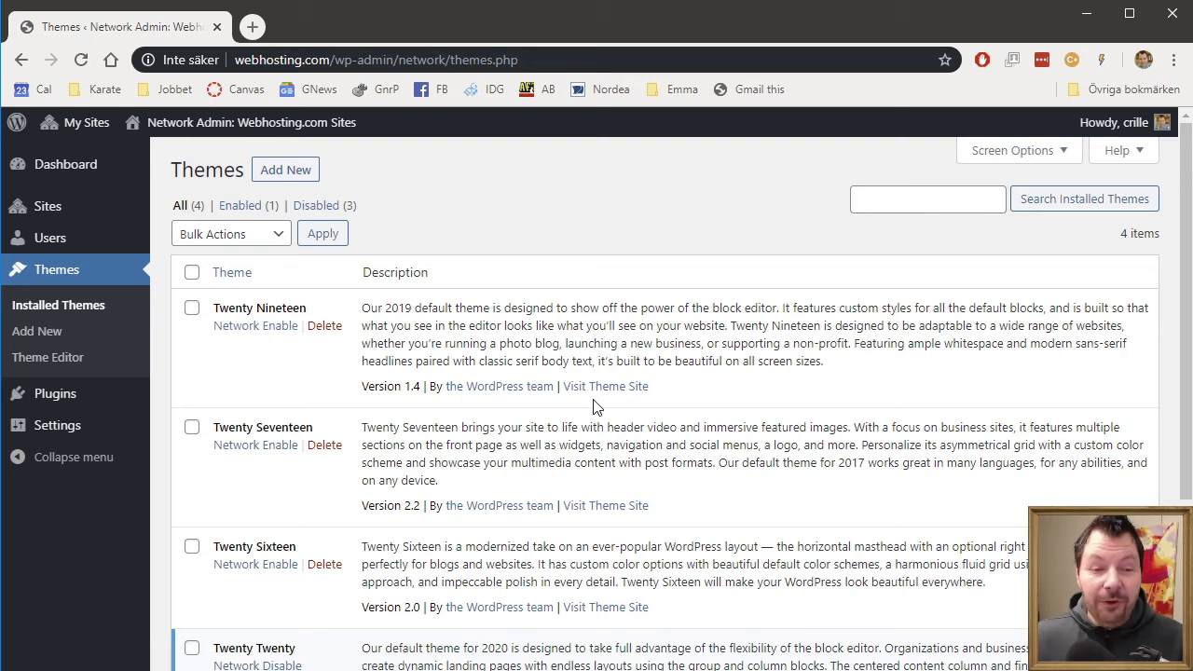
- Network-enable Twenty Nineteen, Twenty Sixteen and Twenty Seventeen, then view the network Plugins list
{"action": "scroll", "coordinate": [587, 471], "scroll_direction": "down", "scroll_amount": 3}
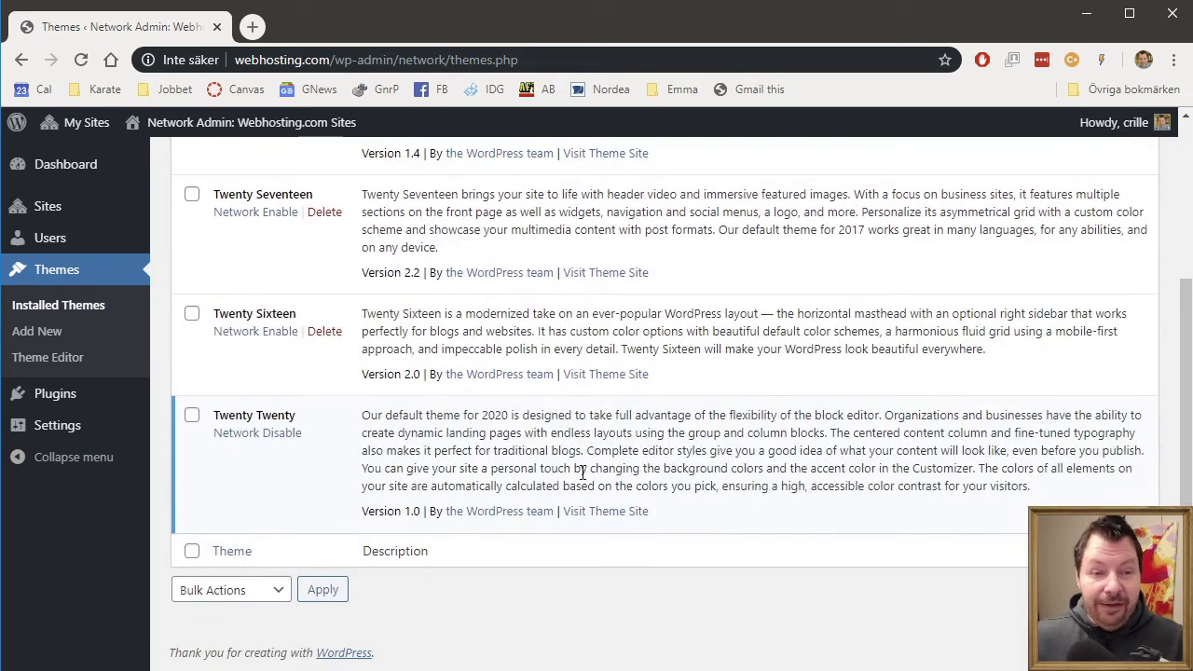
{"action": "scroll", "coordinate": [585, 479], "scroll_direction": "up", "scroll_amount": 3}
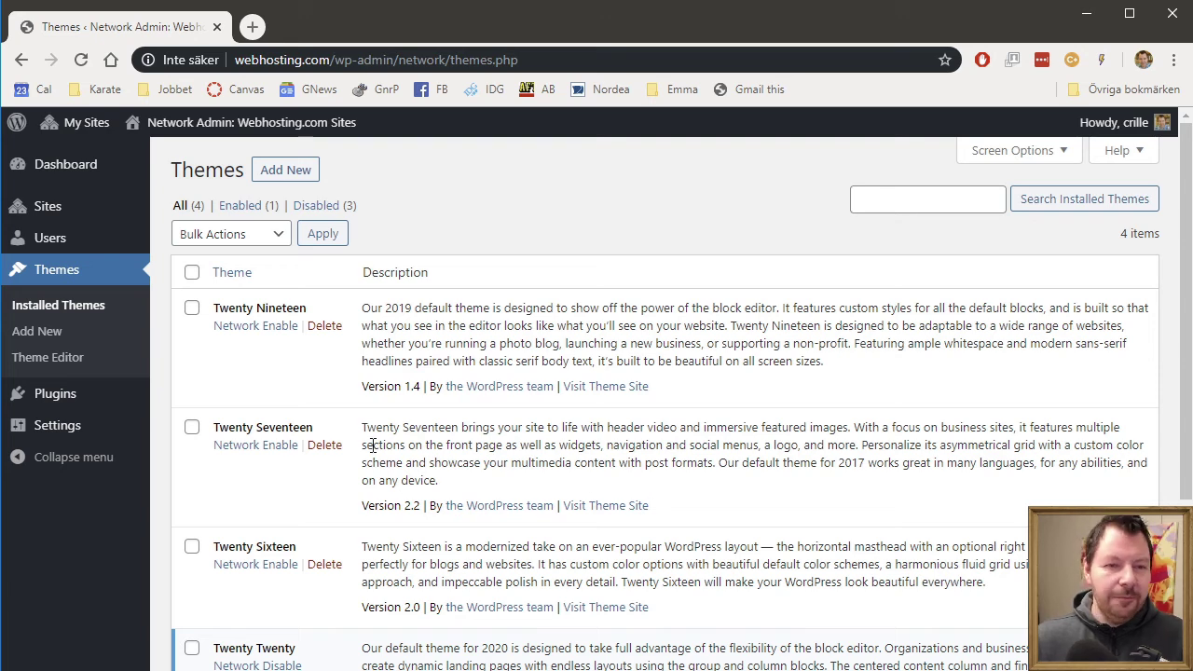
{"action": "left_click", "coordinate": [254, 325]}
{"action": "scroll", "coordinate": [633, 393], "scroll_direction": "down", "scroll_amount": 2}
{"action": "scroll", "coordinate": [633, 392], "scroll_direction": "down", "scroll_amount": 1}
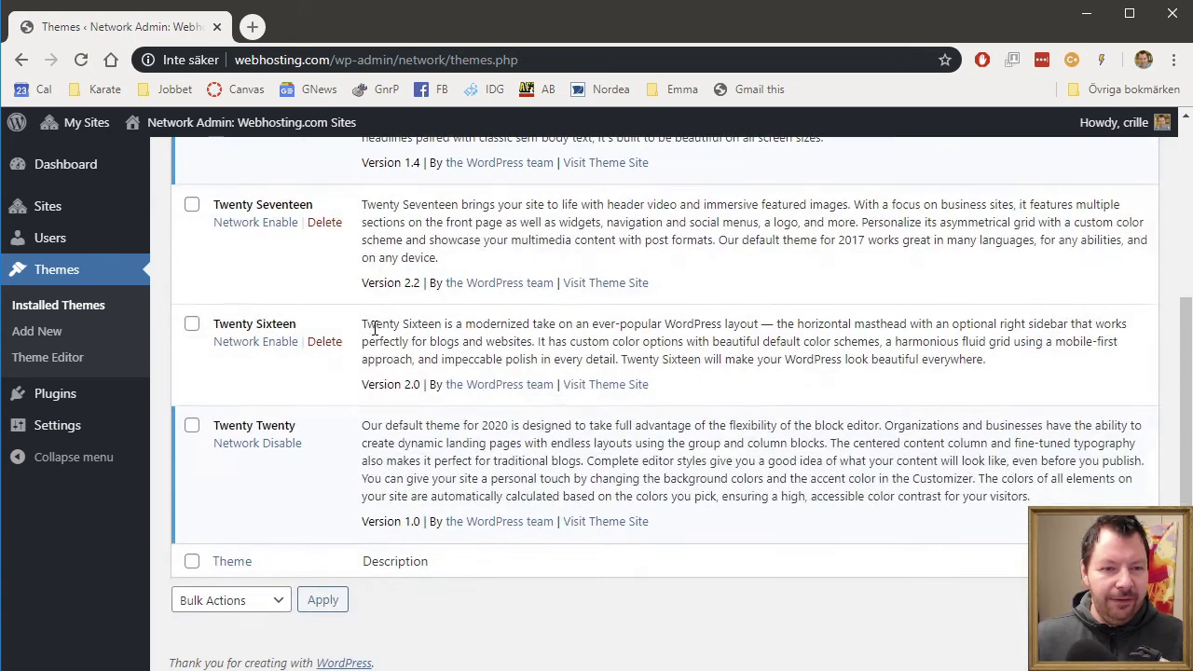
{"action": "left_click", "coordinate": [229, 339]}
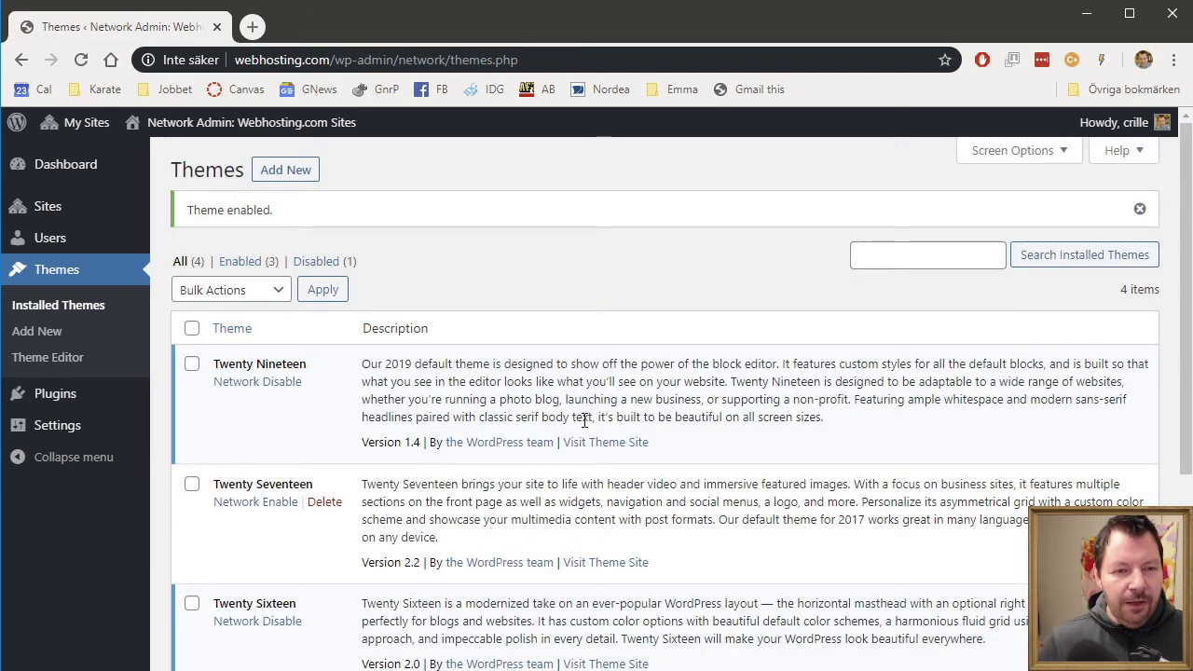
{"action": "scroll", "coordinate": [563, 415], "scroll_direction": "down", "scroll_amount": 3}
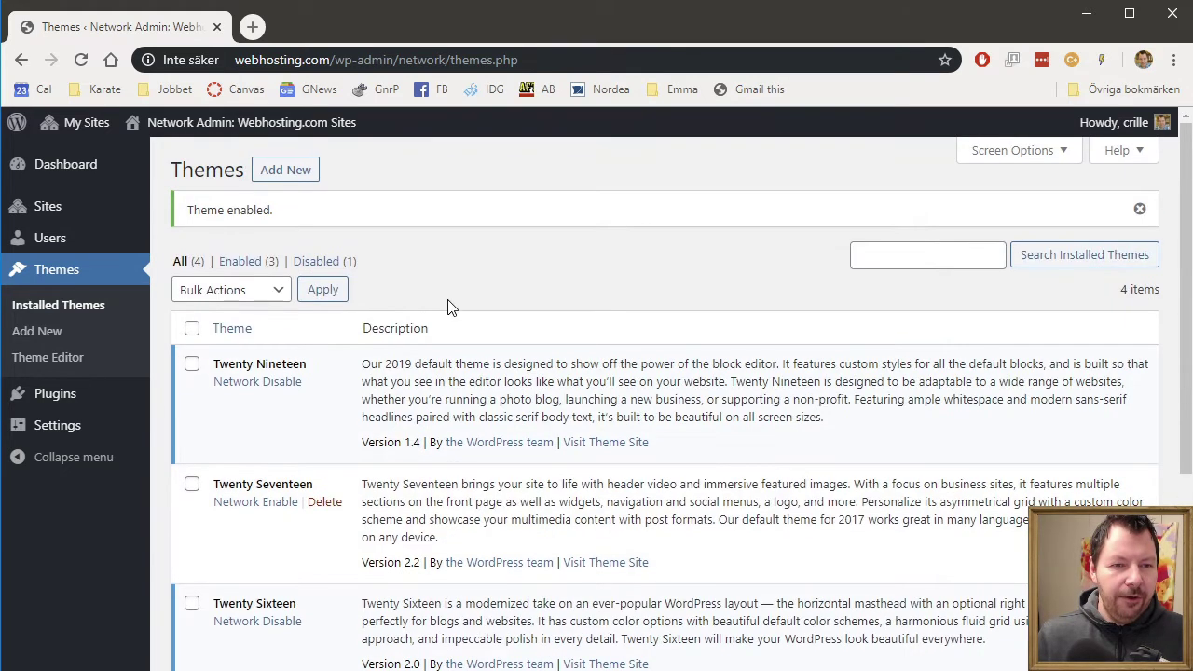
{"action": "left_click", "coordinate": [255, 504]}
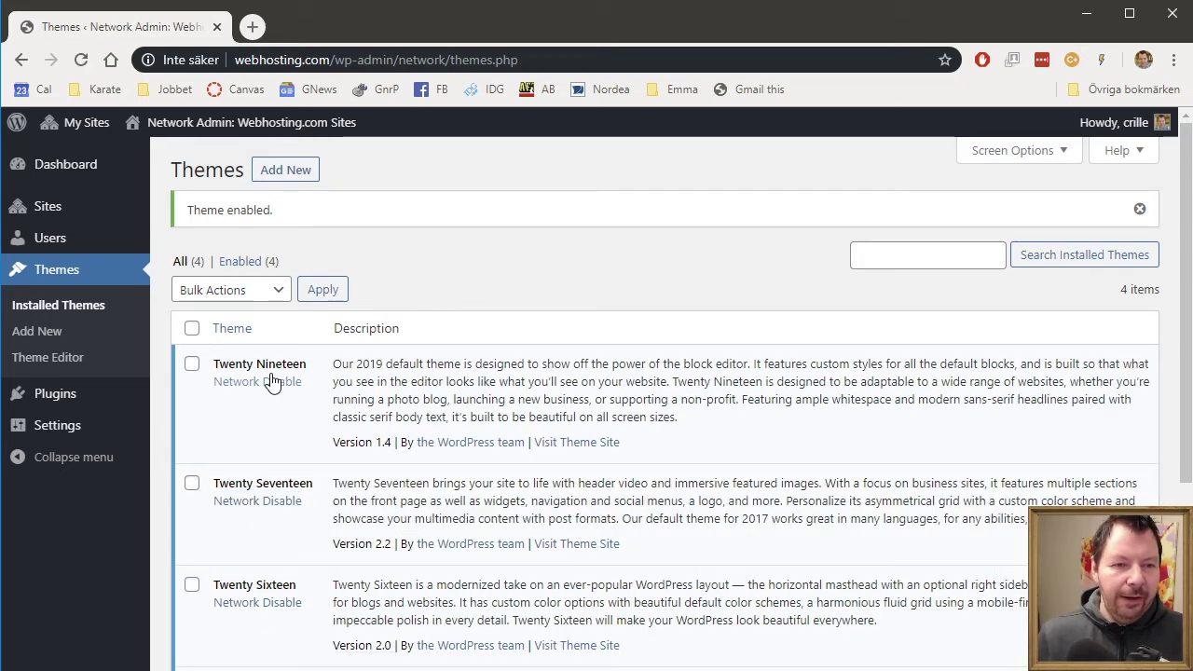
{"action": "scroll", "coordinate": [314, 400], "scroll_direction": "down", "scroll_amount": 2}
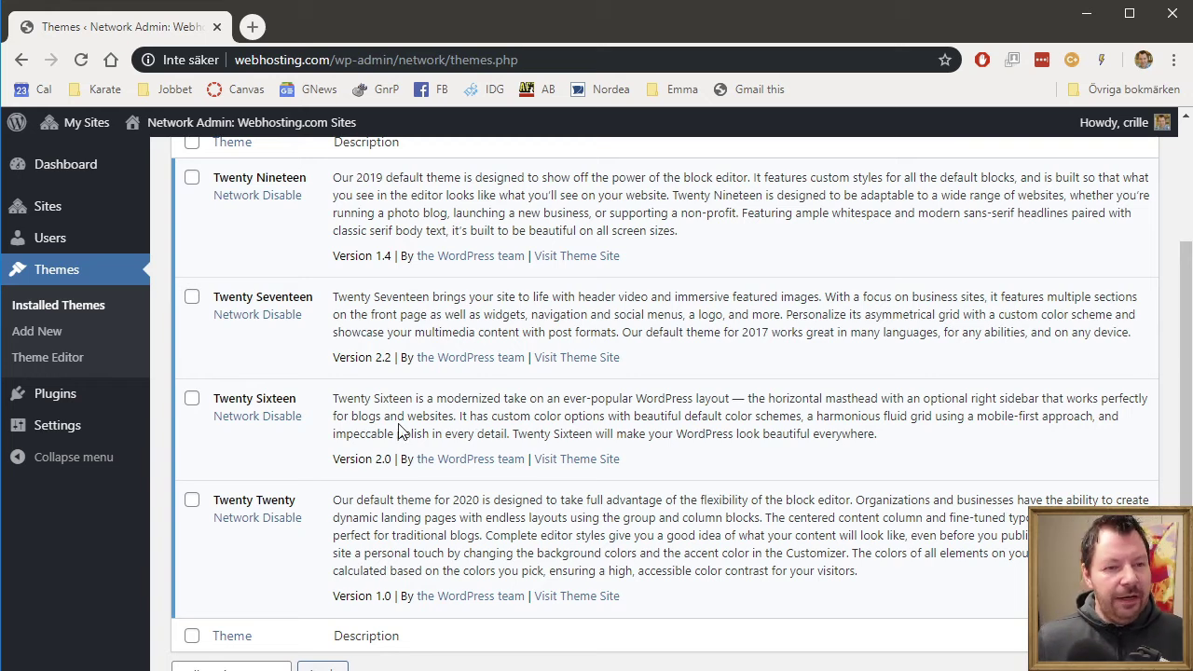
{"action": "left_click", "coordinate": [93, 402]}
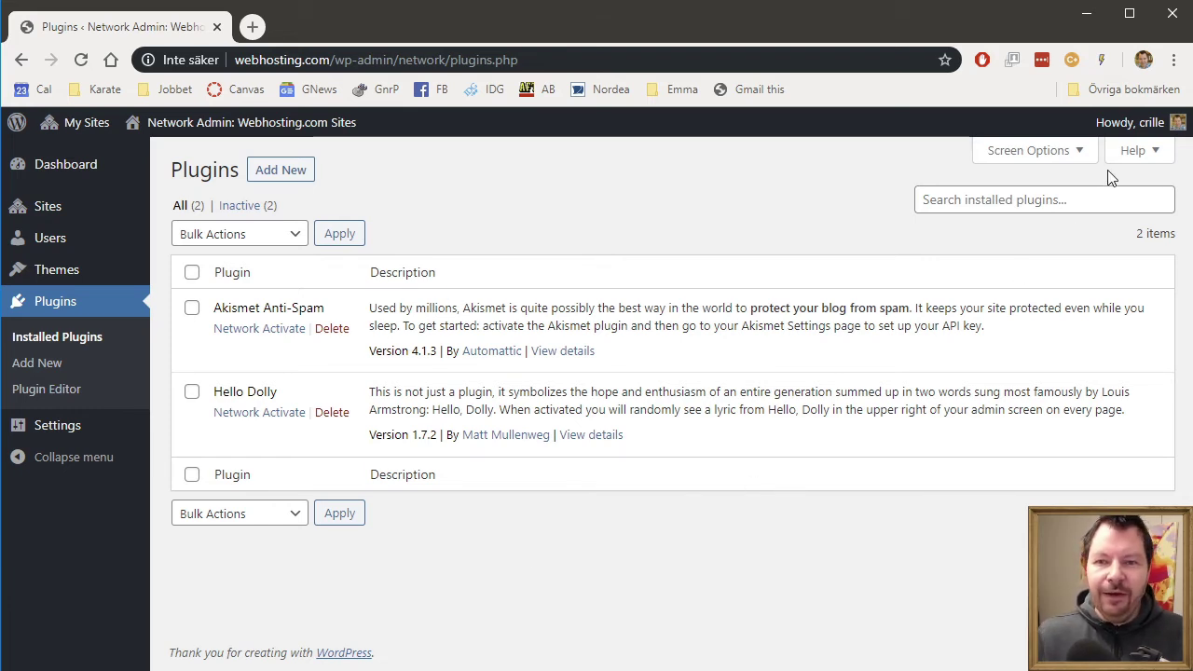
- Log out of the network admin, load anna.se and open its login page under Meta
{"action": "mouse_move", "coordinate": [1135, 123]}
{"action": "left_click", "coordinate": [1081, 217]}
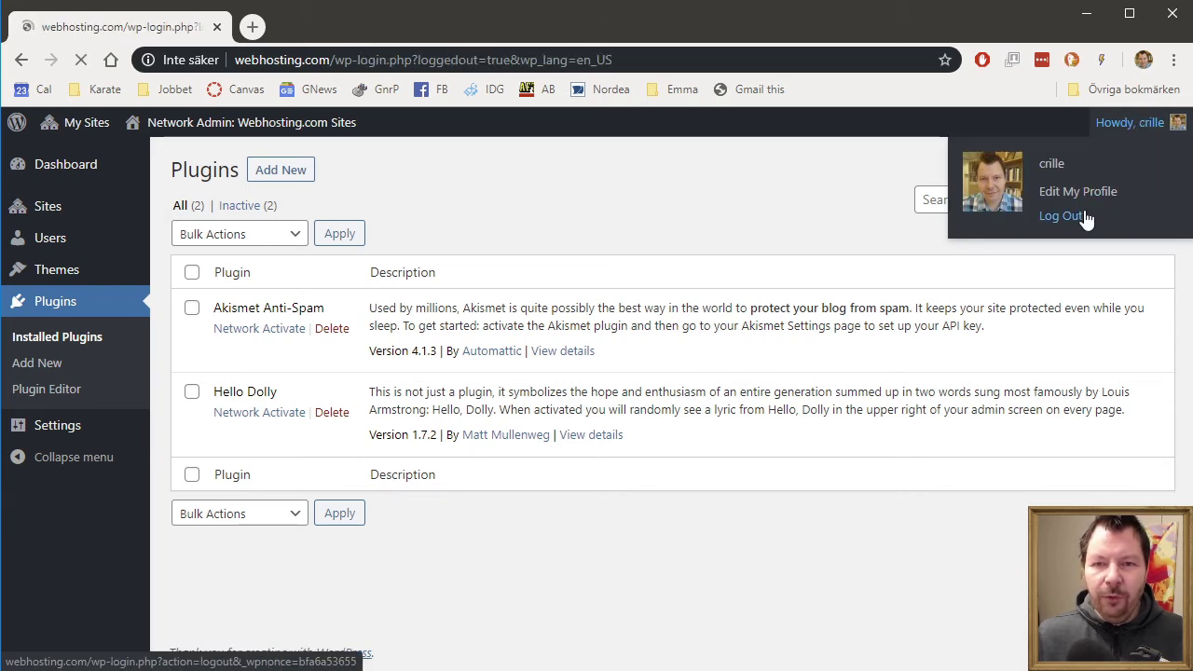
{"action": "left_click", "coordinate": [559, 65]}
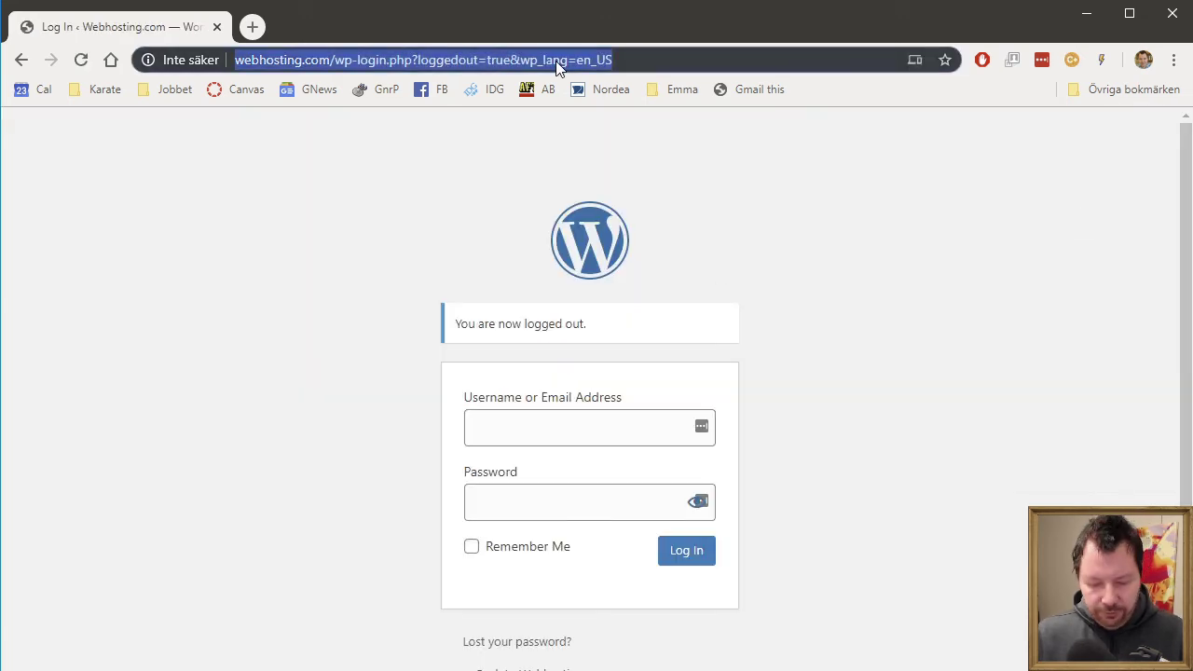
{"action": "type", "text": "anna"}
{"action": "key", "text": "Return"}
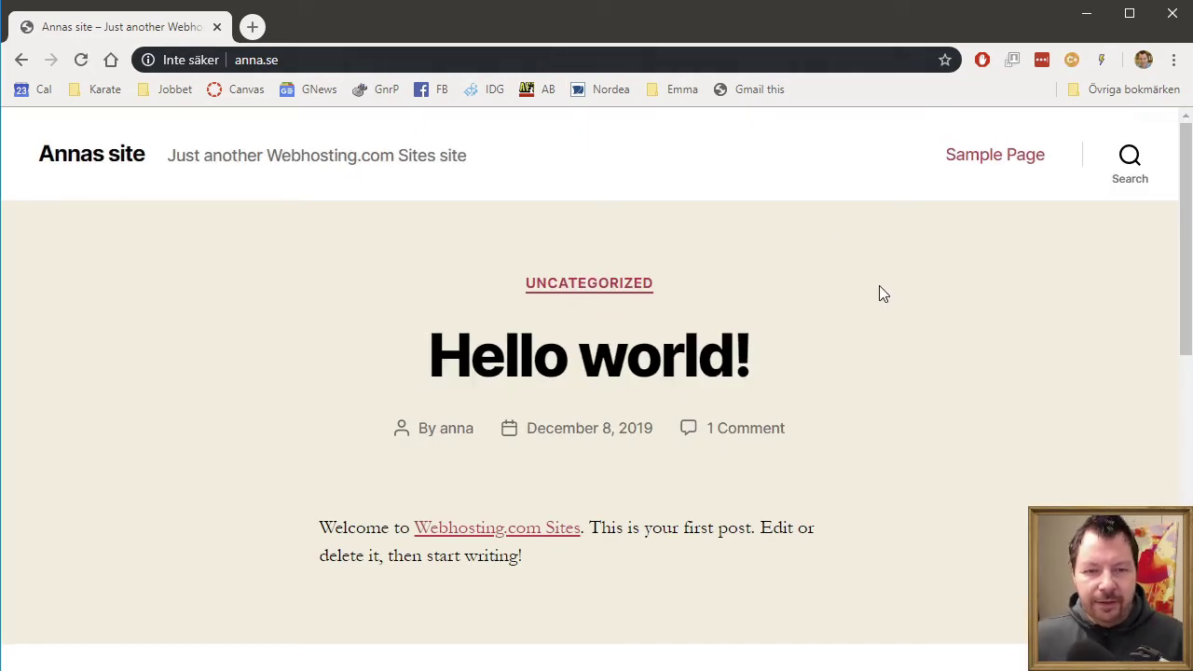
{"action": "scroll", "coordinate": [887, 293], "scroll_direction": "down", "scroll_amount": 6}
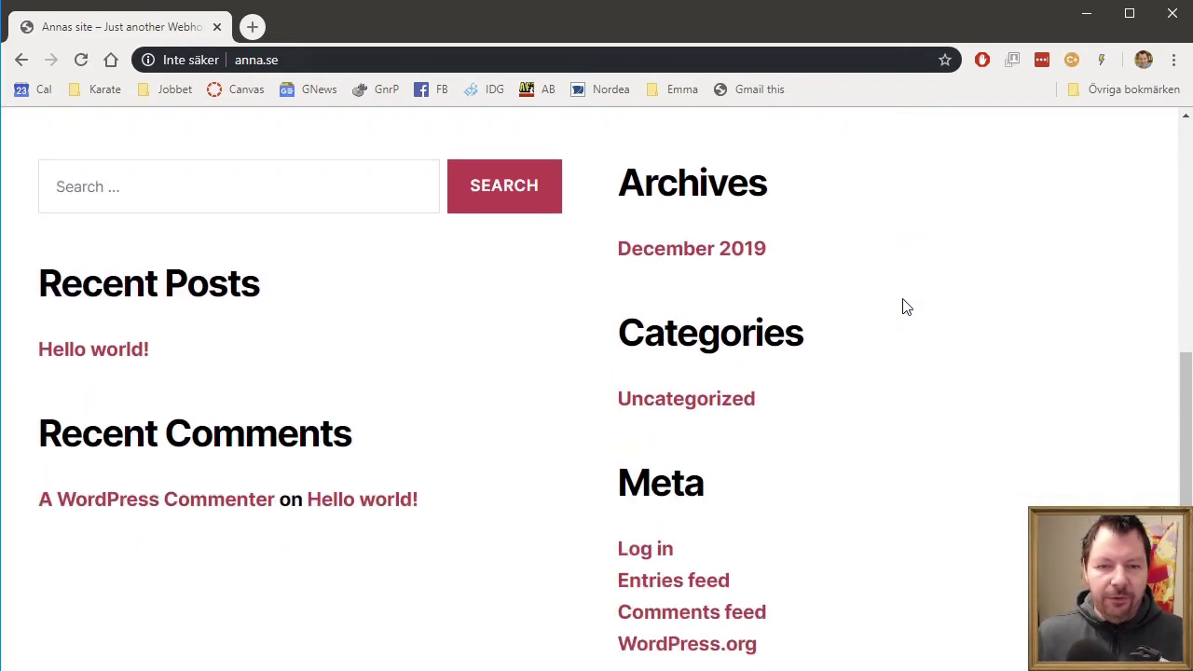
{"action": "left_click", "coordinate": [633, 550]}
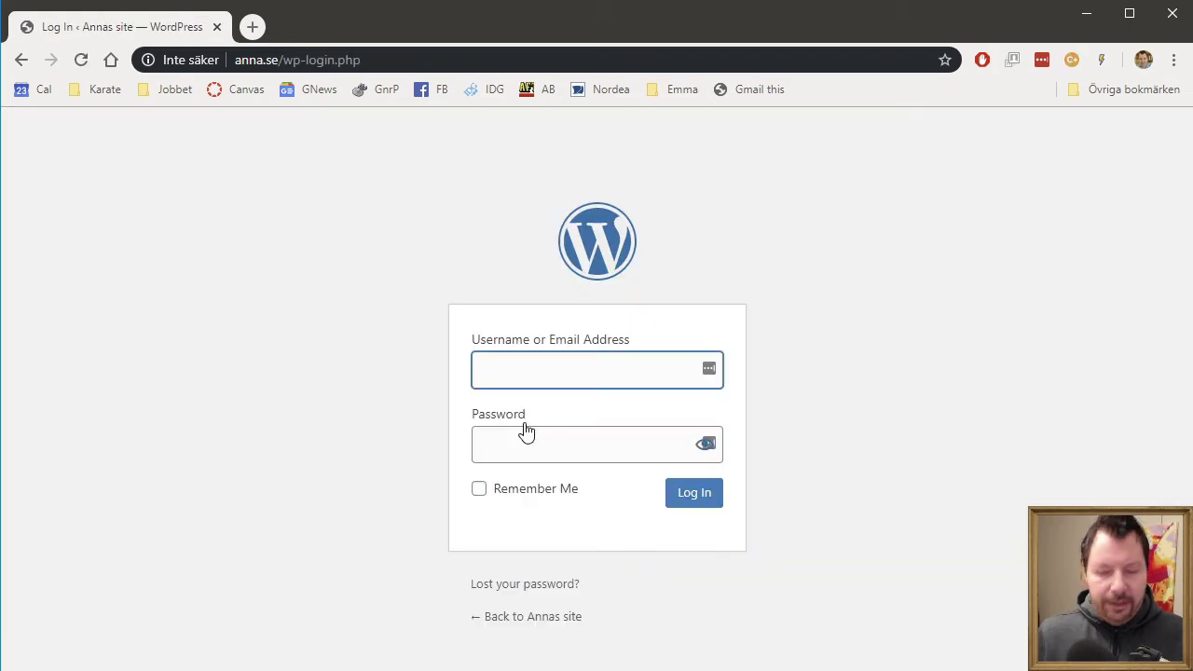
- Sign in as the anna.se site user and dismiss the password prompts and Welcome panel
{"action": "type", "text": "anna"}
{"action": "key", "text": "Tab"}
{"action": "type", "text": "a"}
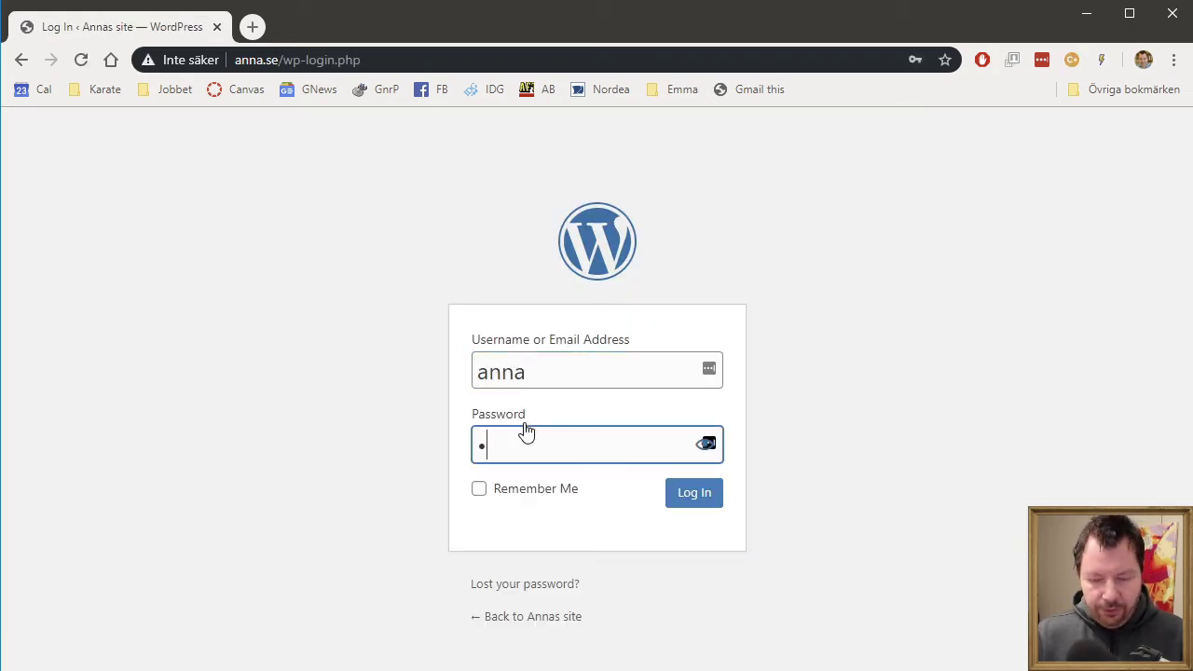
{"action": "key", "text": "Return"}
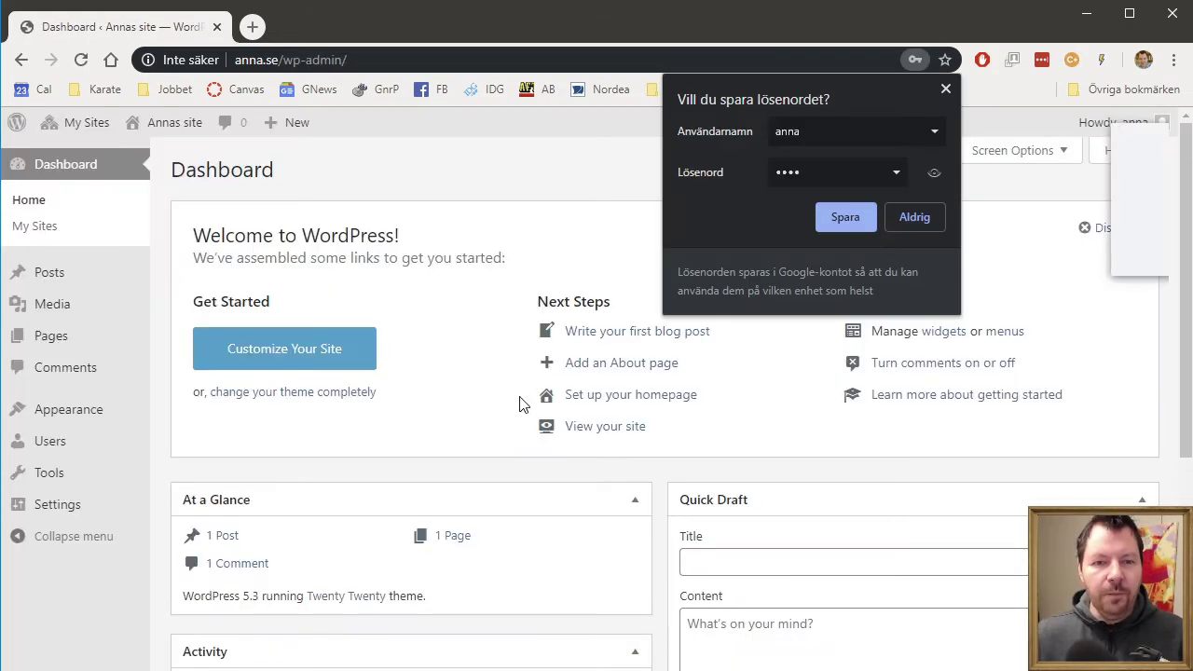
{"action": "left_click", "coordinate": [946, 89]}
{"action": "left_click", "coordinate": [1014, 252]}
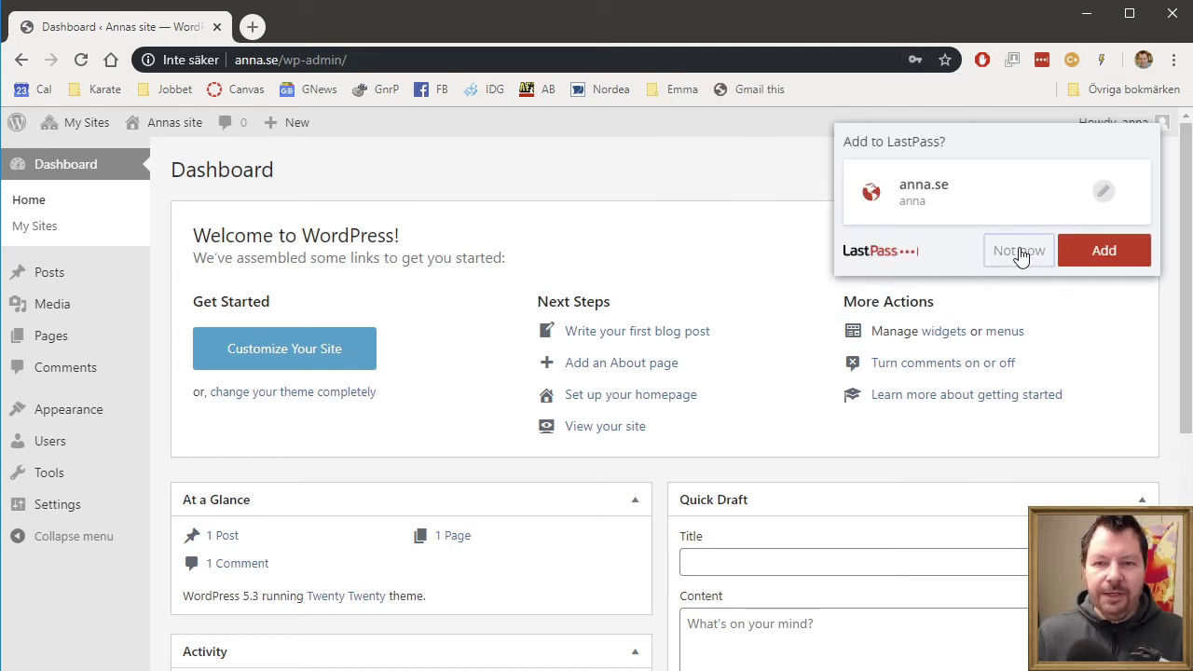
{"action": "left_click", "coordinate": [1107, 225]}
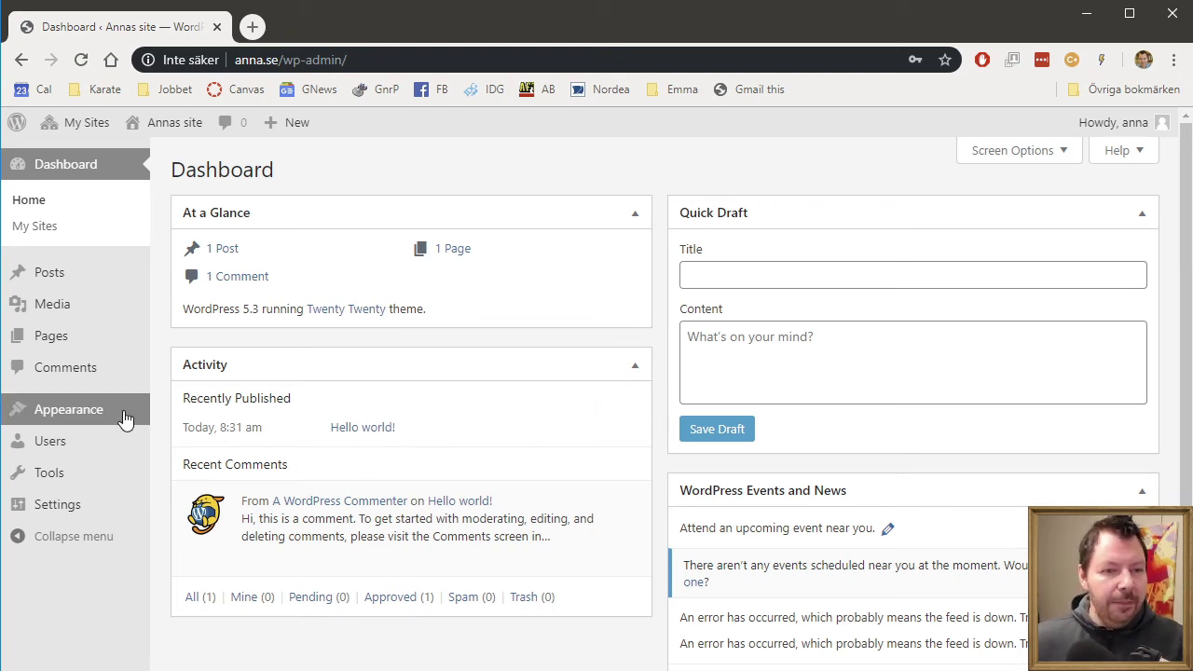
- Activate Twenty Nineteen on Annas site and view the anna.se front page showing Hello world
{"action": "mouse_move", "coordinate": [98, 412]}
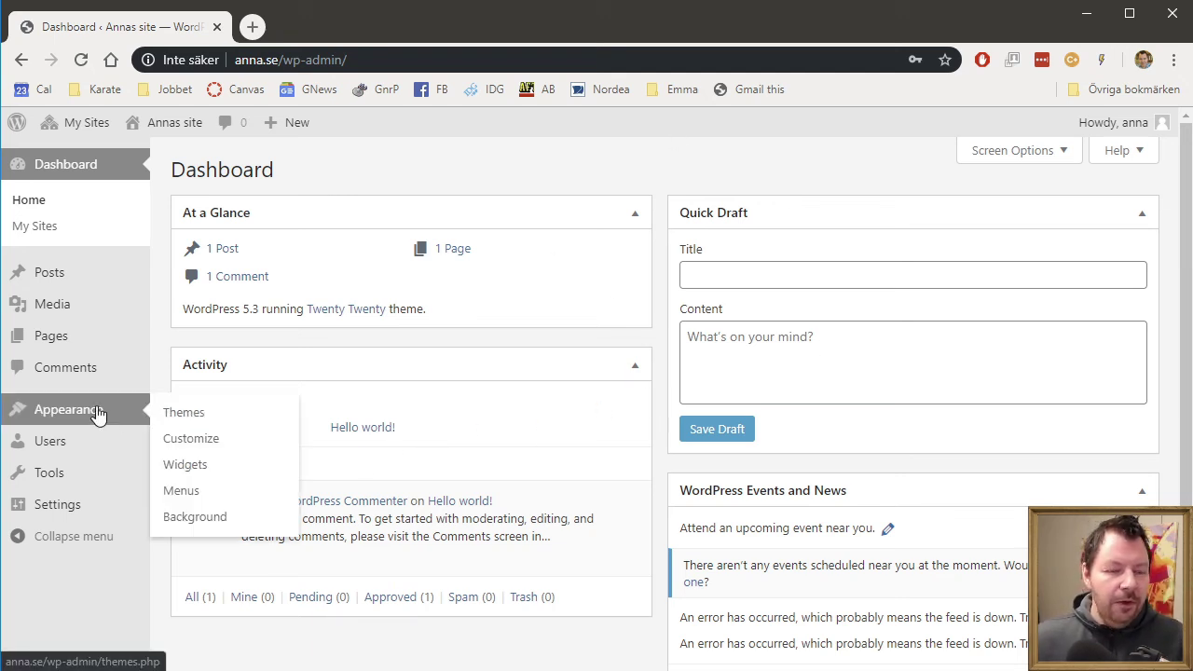
{"action": "left_click", "coordinate": [198, 413]}
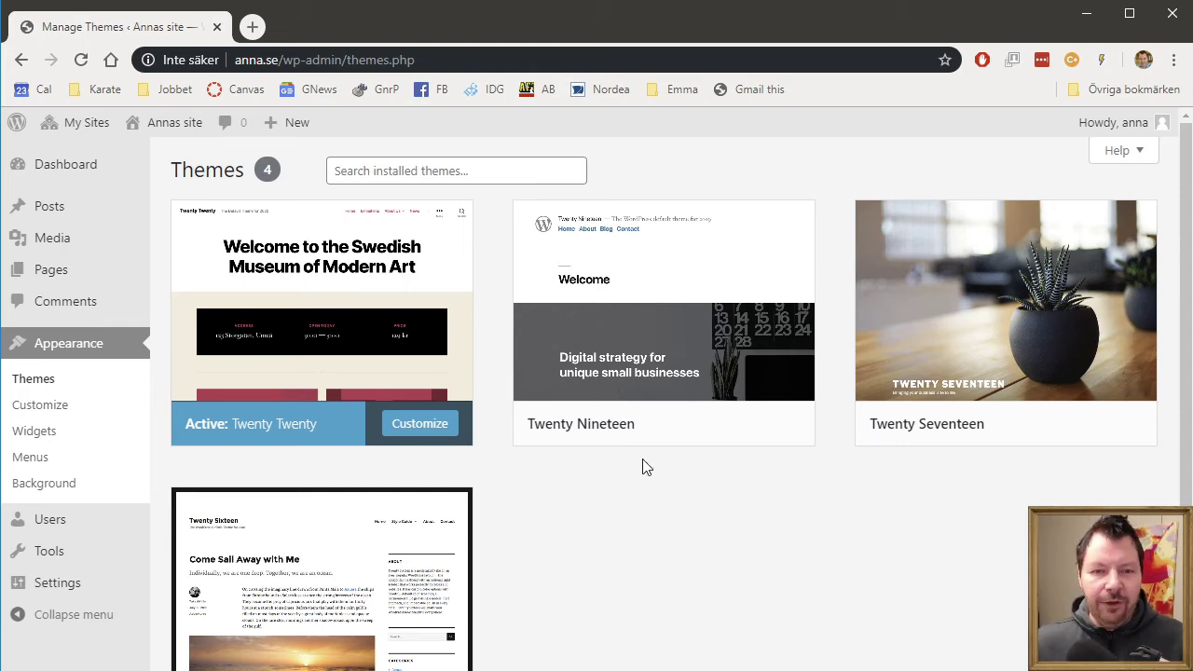
{"action": "double_click", "coordinate": [267, 167]}
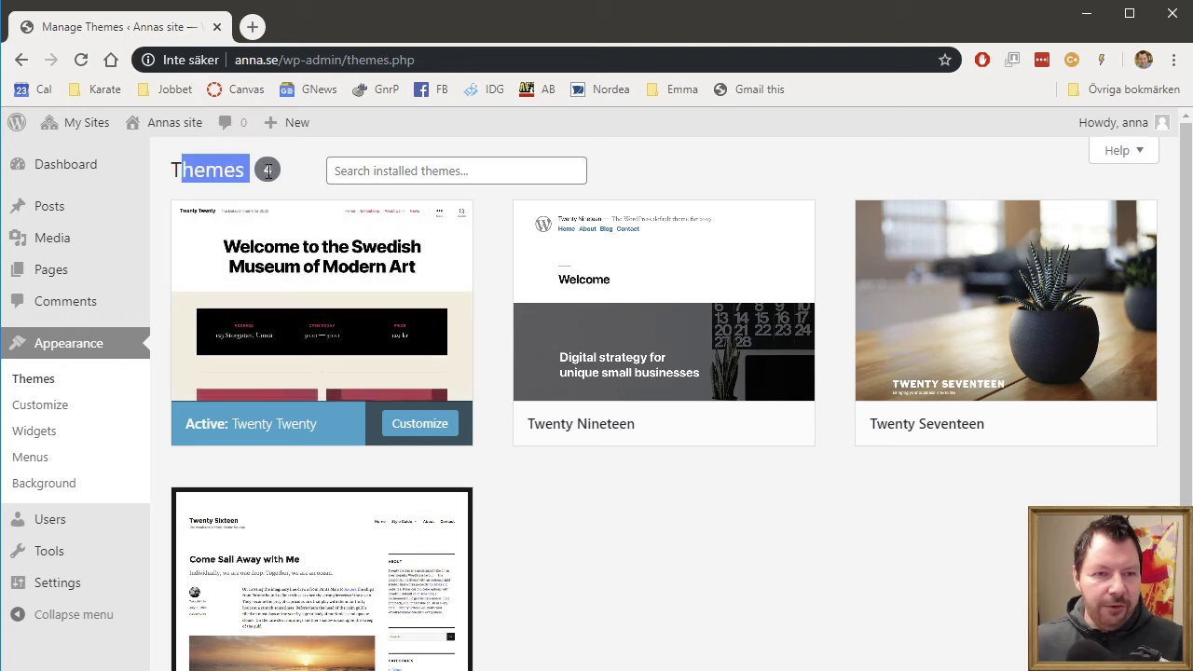
{"action": "left_click", "coordinate": [296, 179]}
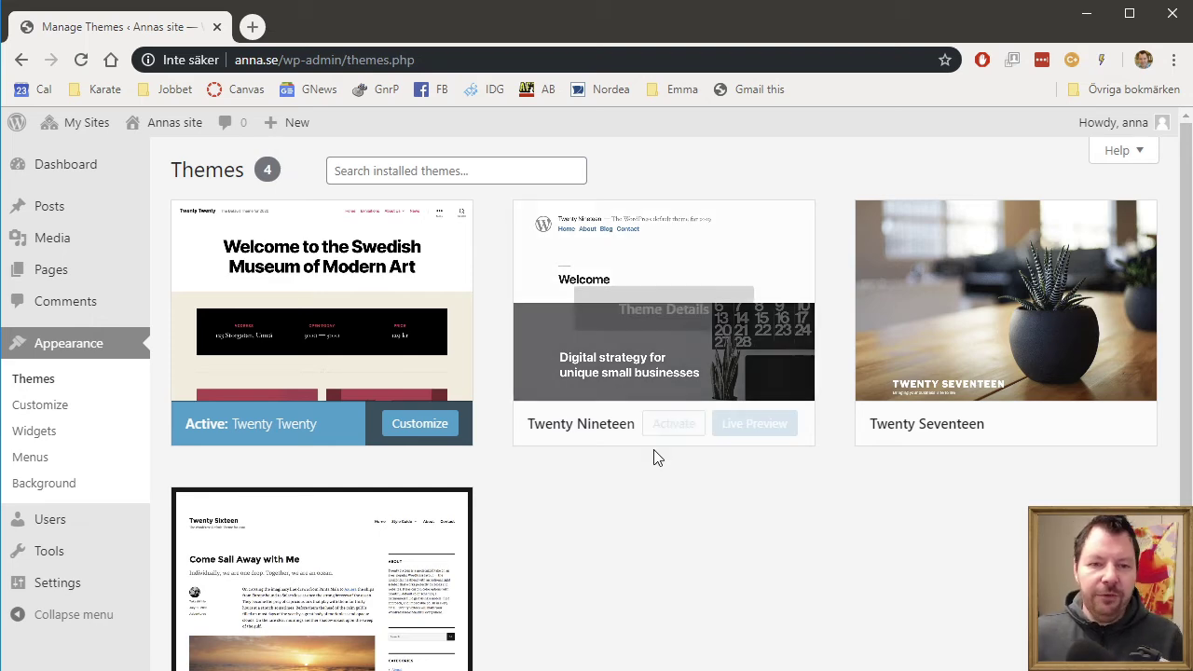
{"action": "left_click", "coordinate": [694, 433]}
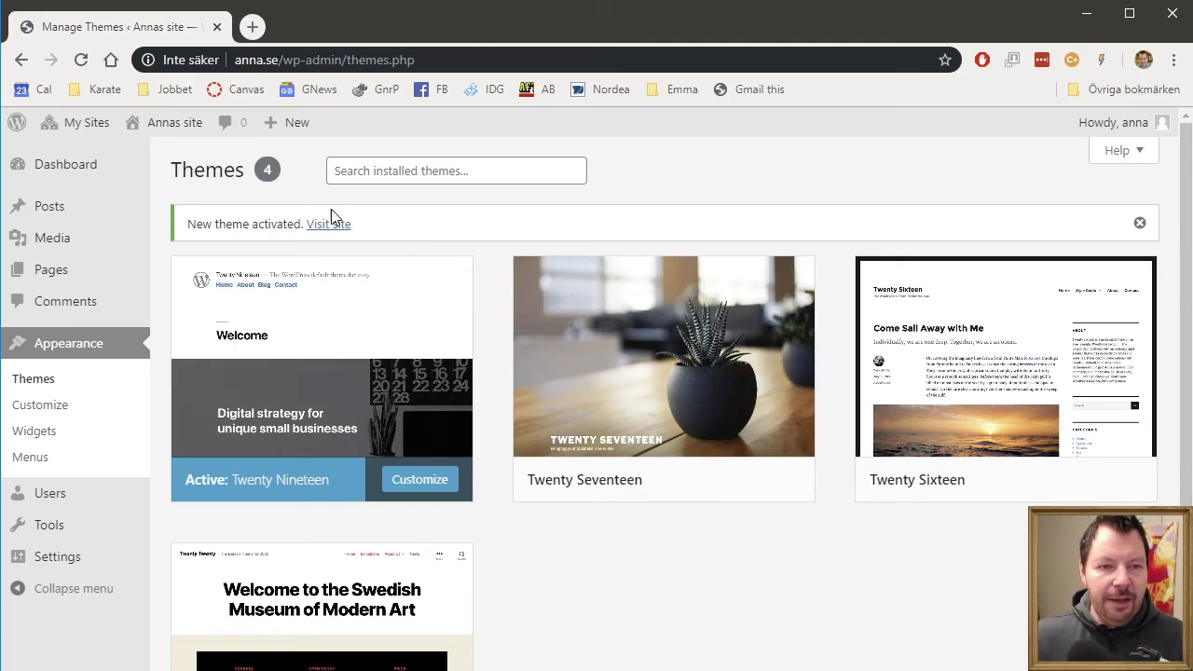
{"action": "left_click", "coordinate": [336, 225]}
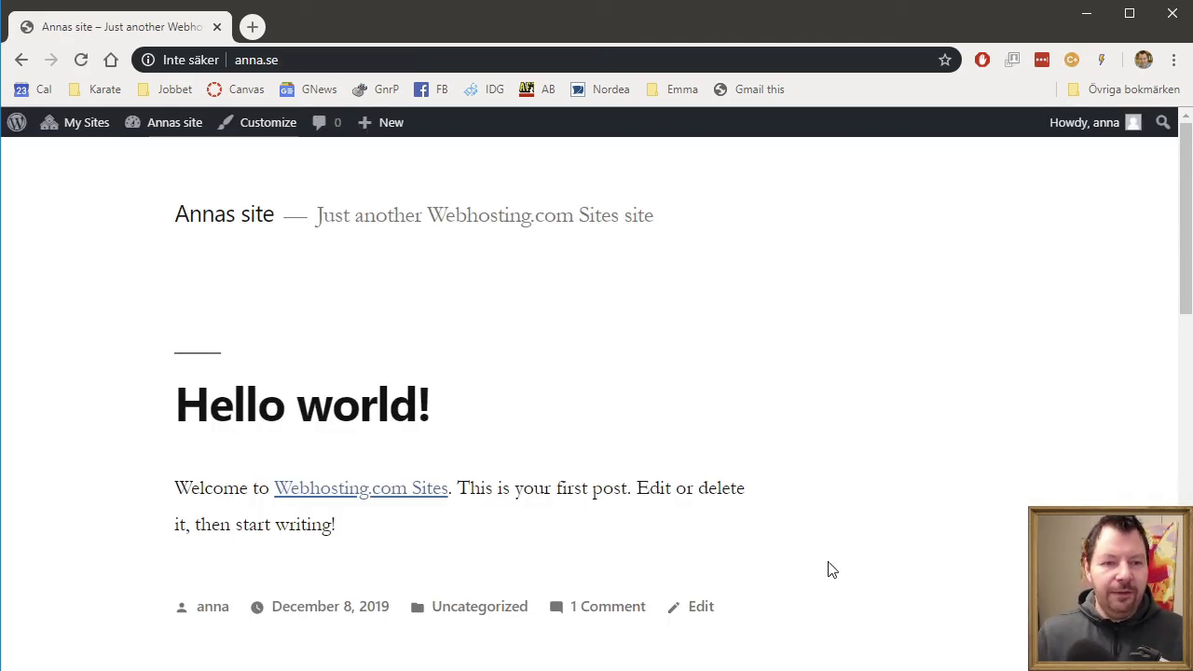
{"action": "scroll", "coordinate": [923, 546], "scroll_direction": "down", "scroll_amount": 4}
{"action": "scroll", "coordinate": [923, 546], "scroll_direction": "up", "scroll_amount": 4}
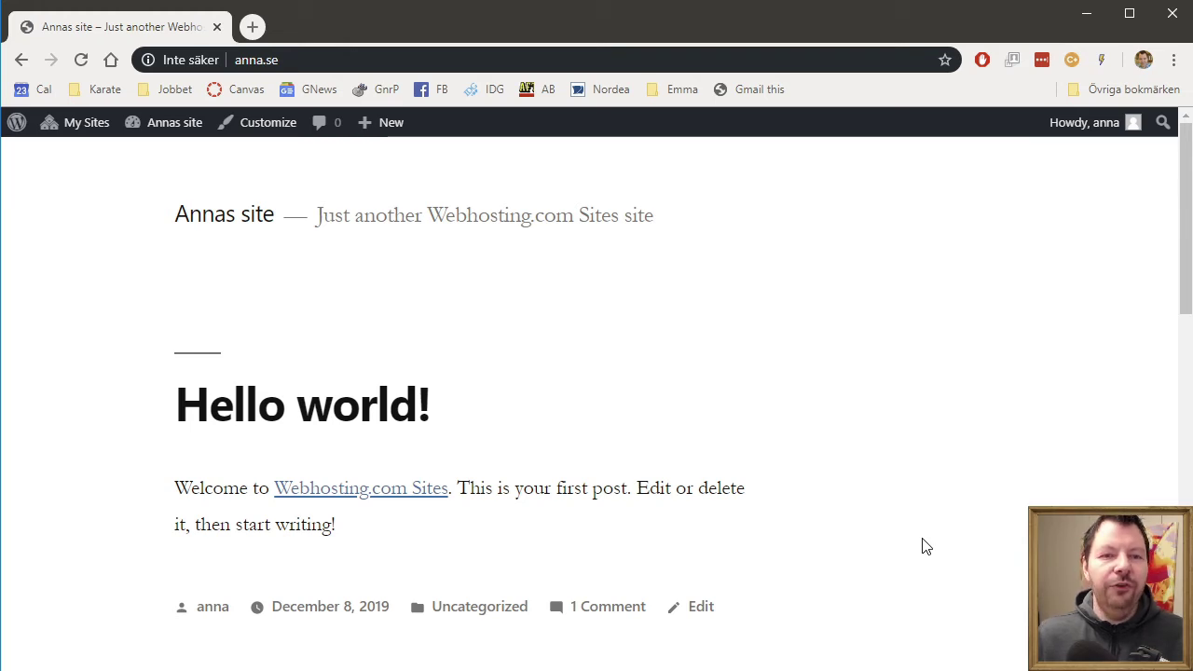
- Log out of anna.se and load the bertil.se site
{"action": "mouse_move", "coordinate": [1096, 125]}
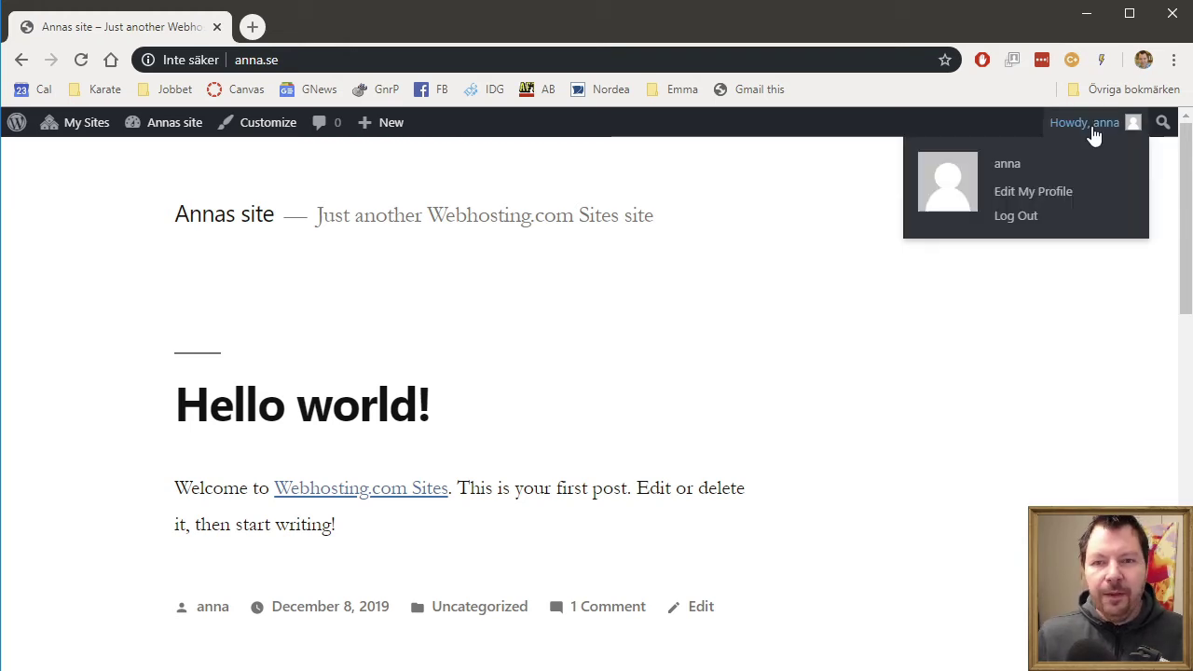
{"action": "left_click", "coordinate": [1046, 222]}
{"action": "left_click", "coordinate": [380, 58]}
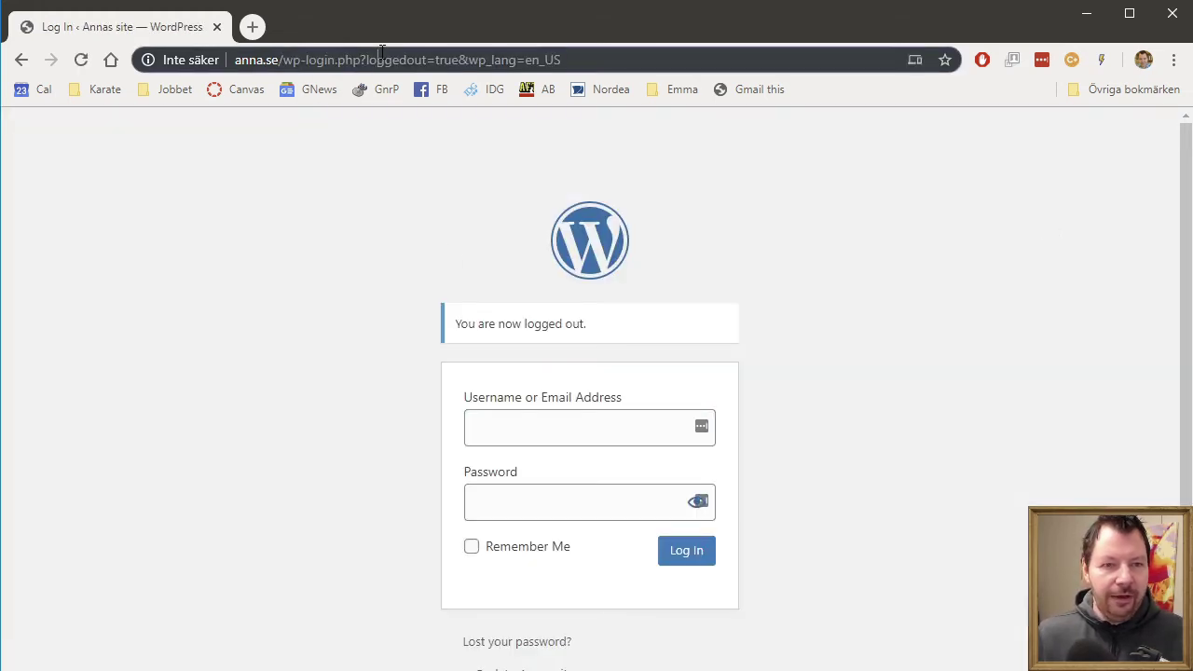
{"action": "type", "text": "bertil.se"}
{"action": "key", "text": "Return"}
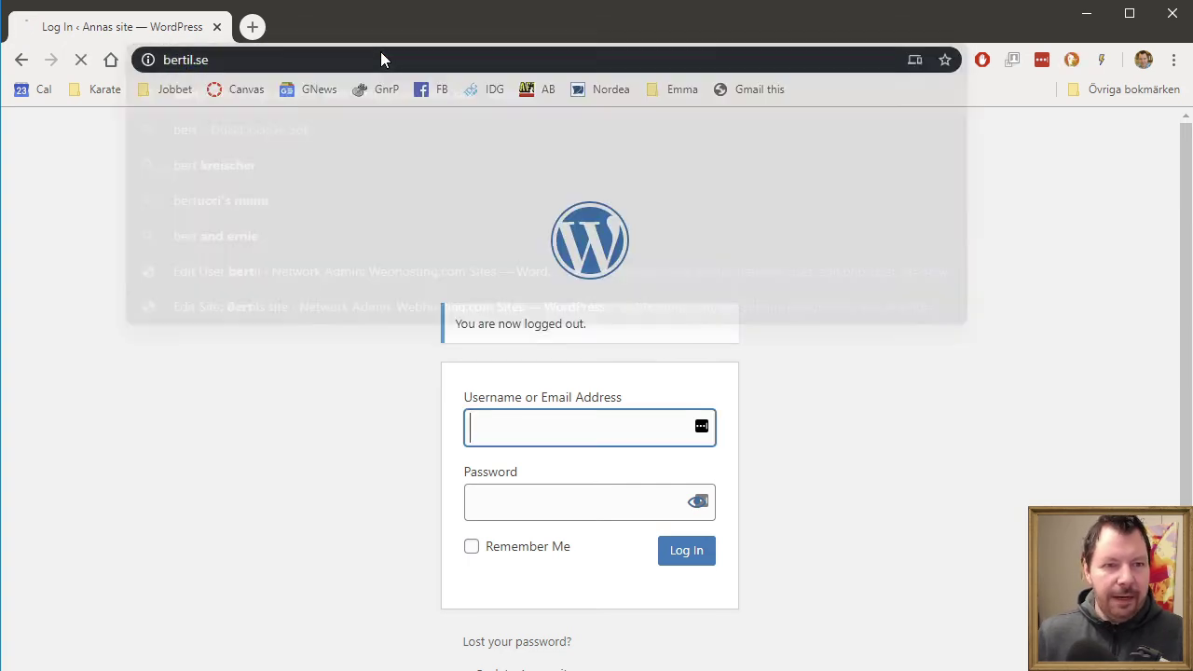
{"action": "scroll", "coordinate": [867, 508], "scroll_direction": "down", "scroll_amount": 4}
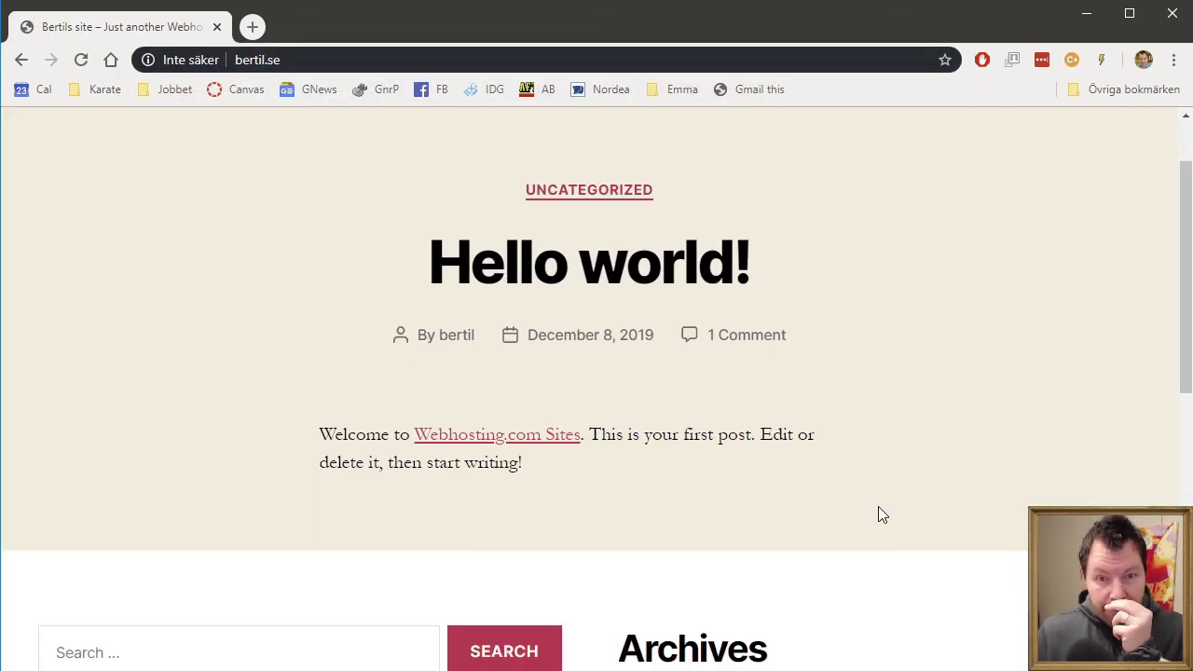
{"action": "scroll", "coordinate": [885, 531], "scroll_direction": "down", "scroll_amount": 3}
- Log in to bertil.se with its site user's credentials, skipping password saving and the welcome panel
{"action": "left_click", "coordinate": [655, 559]}
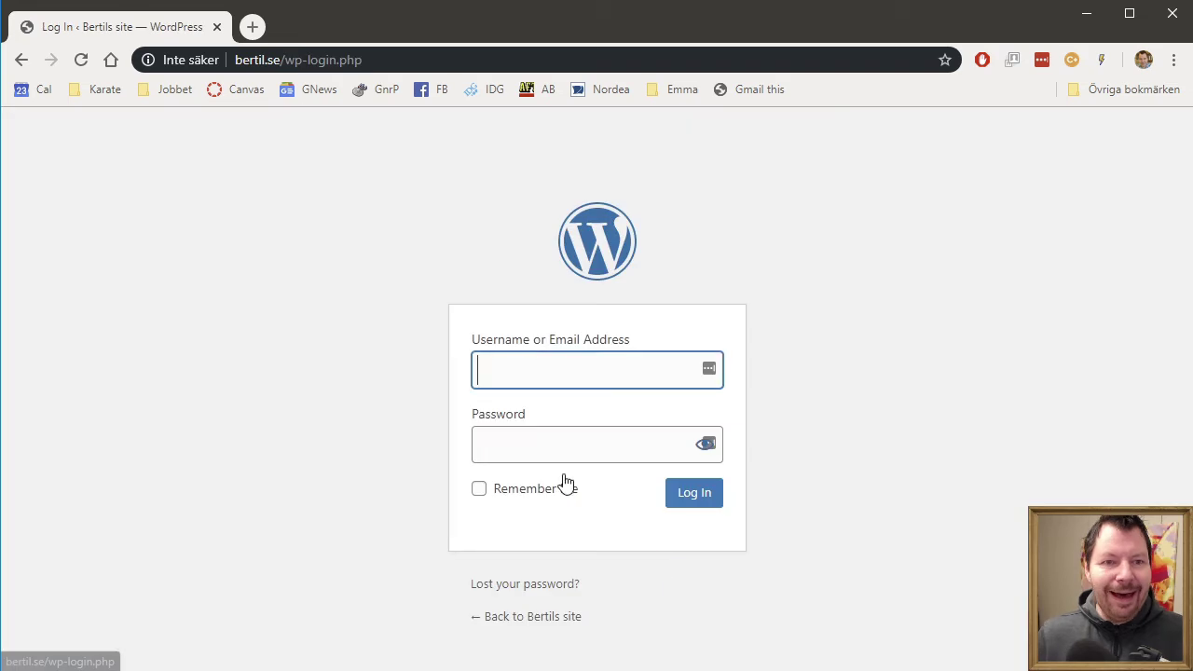
{"action": "type", "text": "bertil"}
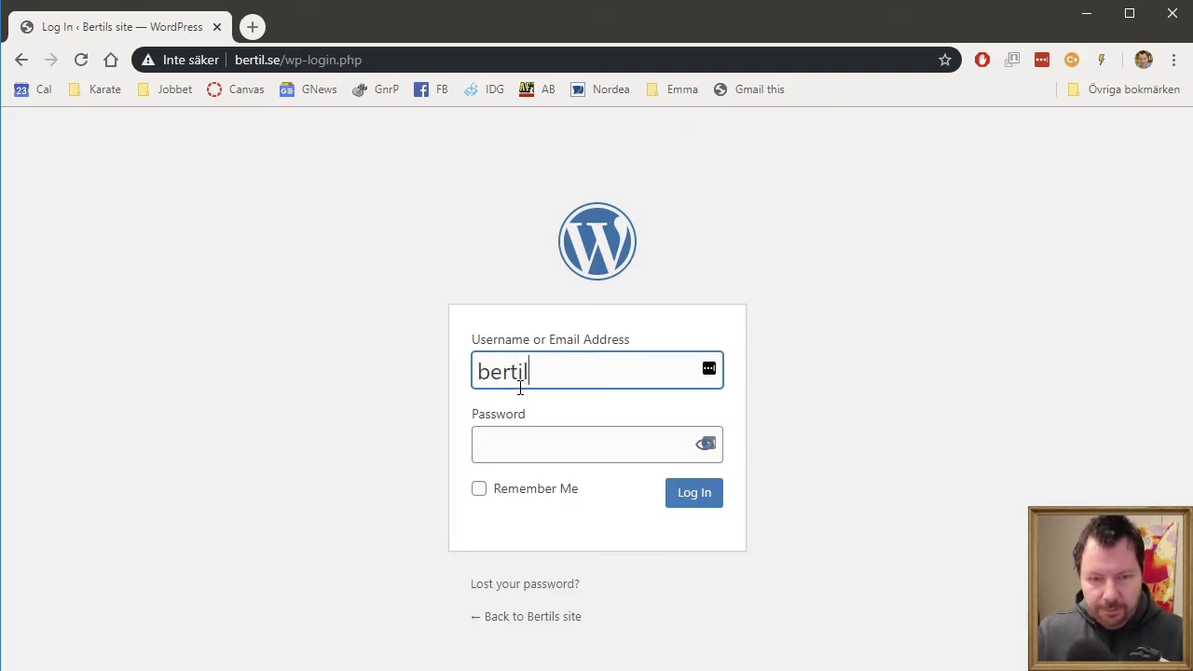
{"action": "key", "text": "Tab"}
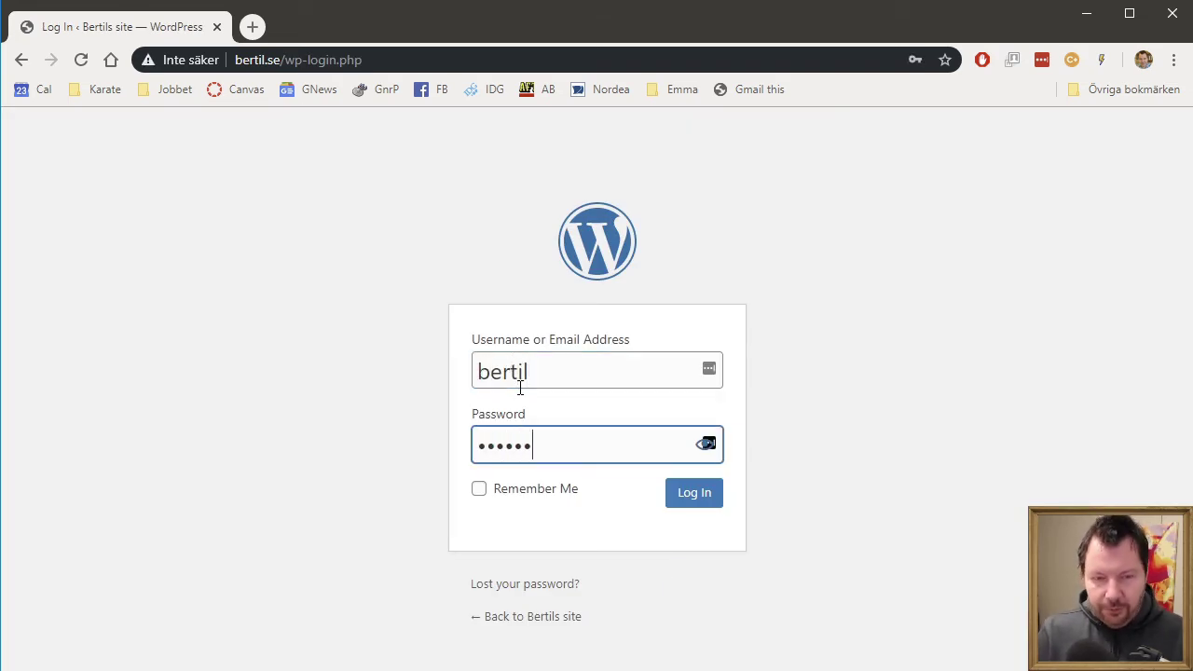
{"action": "left_click", "coordinate": [695, 492]}
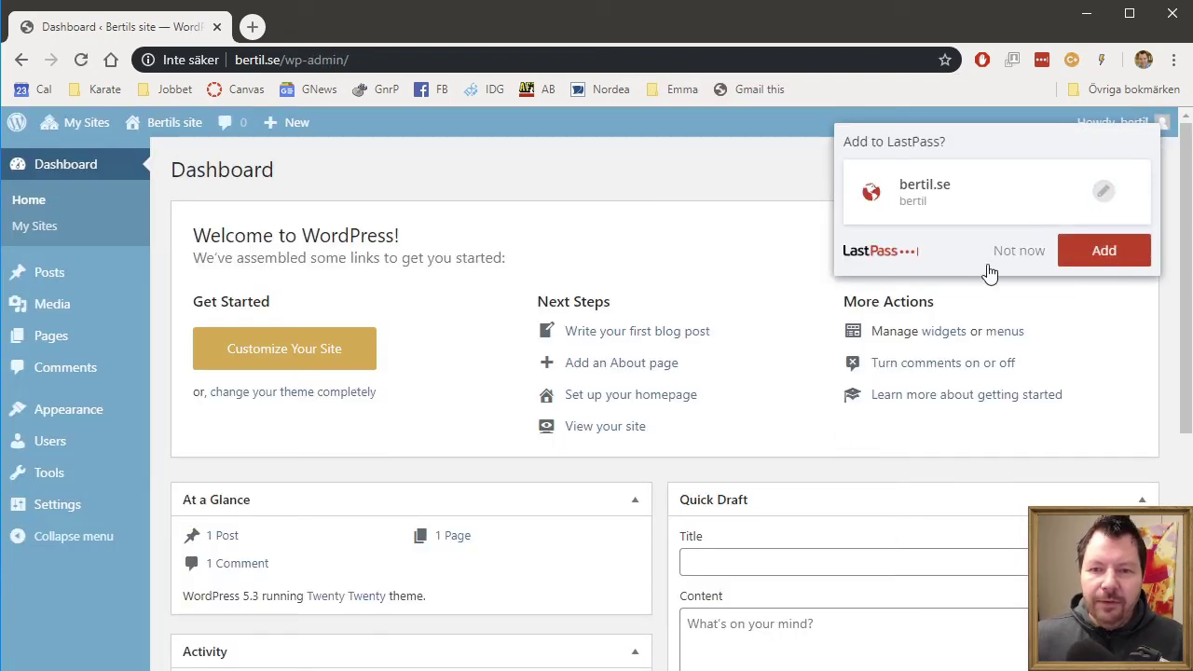
{"action": "left_click", "coordinate": [1021, 252]}
{"action": "left_click", "coordinate": [1114, 228]}
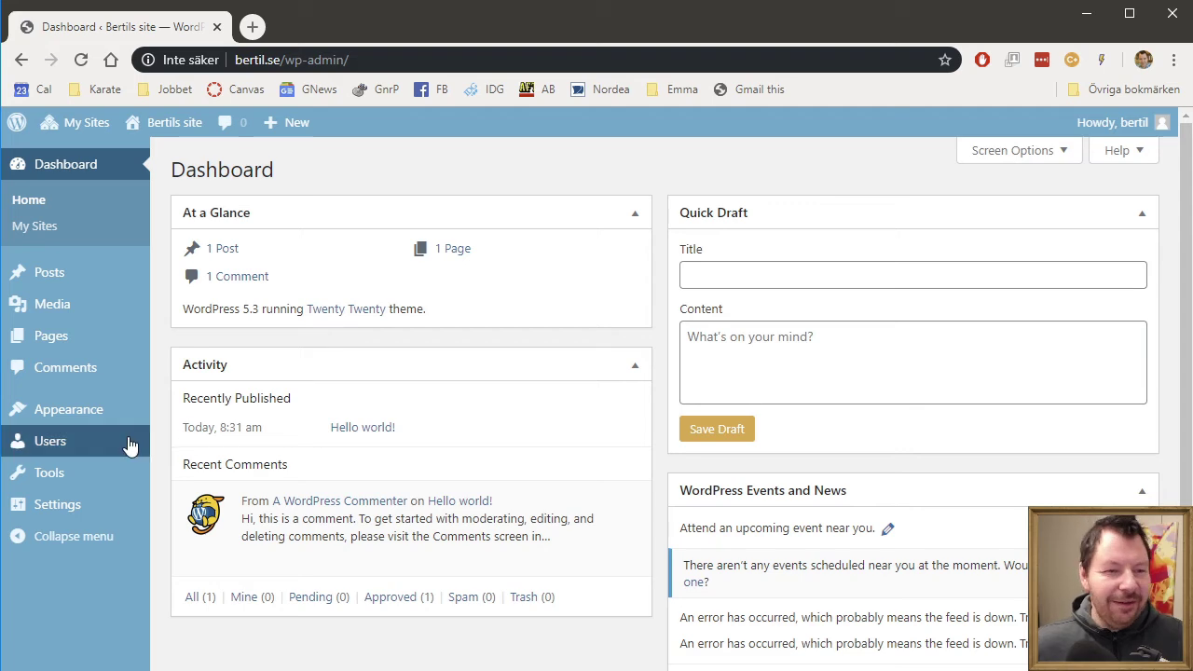
- Activate Twenty Seventeen on Bertils site and view the bertil.se front page
{"action": "mouse_move", "coordinate": [121, 424]}
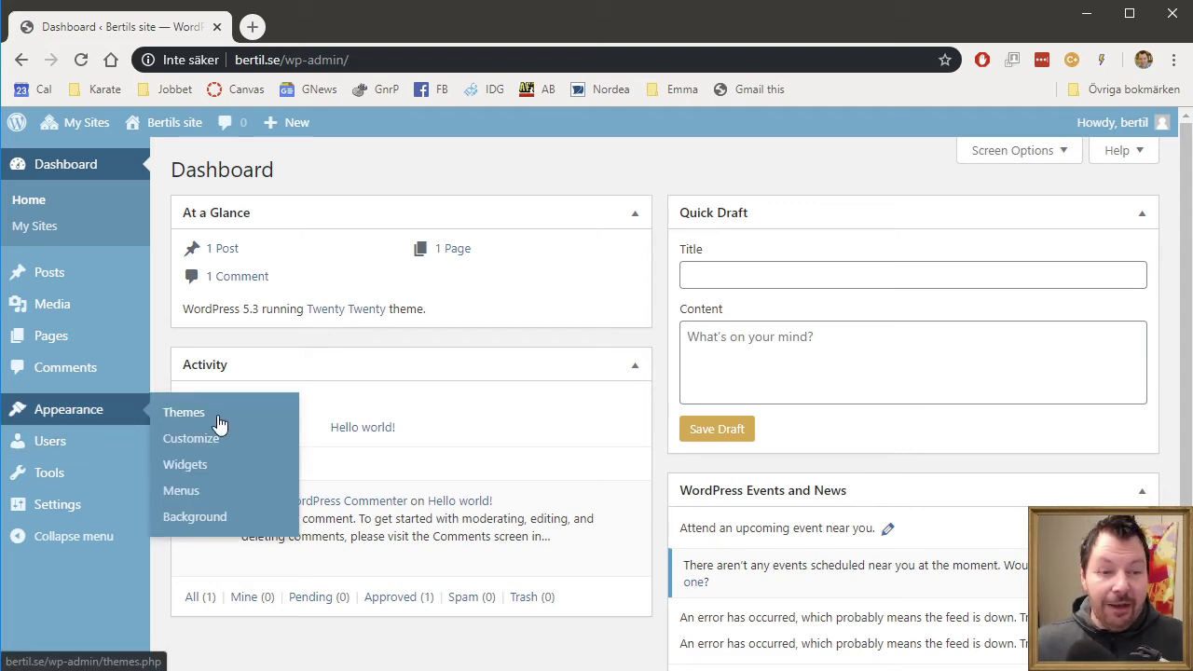
{"action": "left_click", "coordinate": [214, 420]}
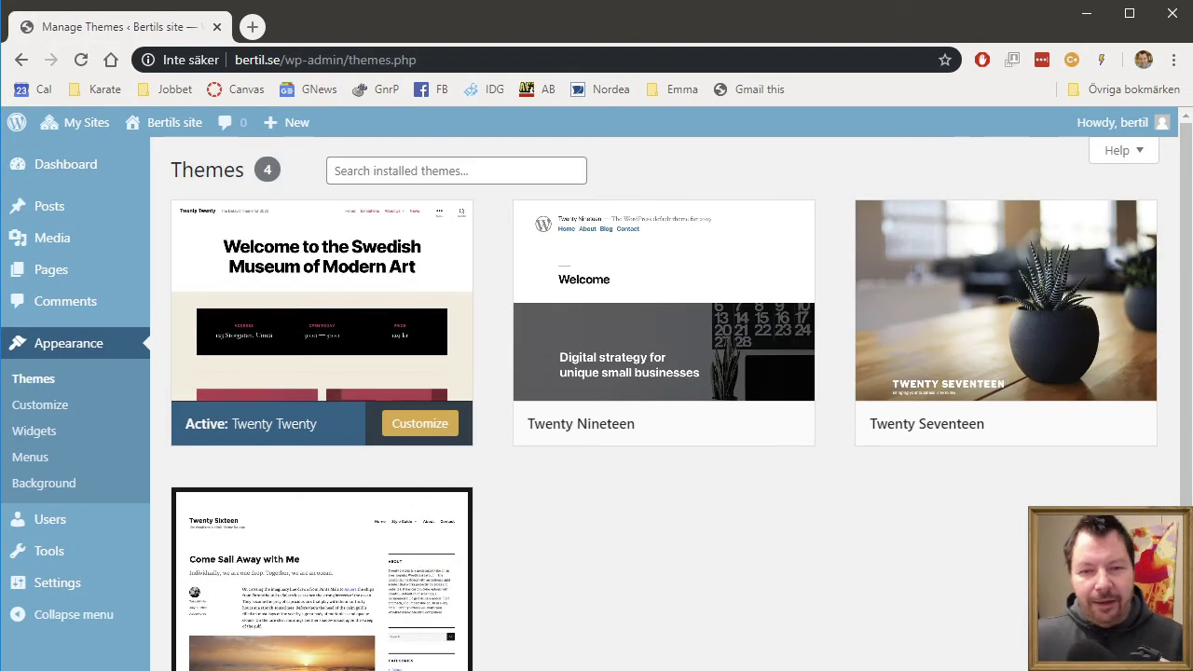
{"action": "left_click", "coordinate": [1018, 431]}
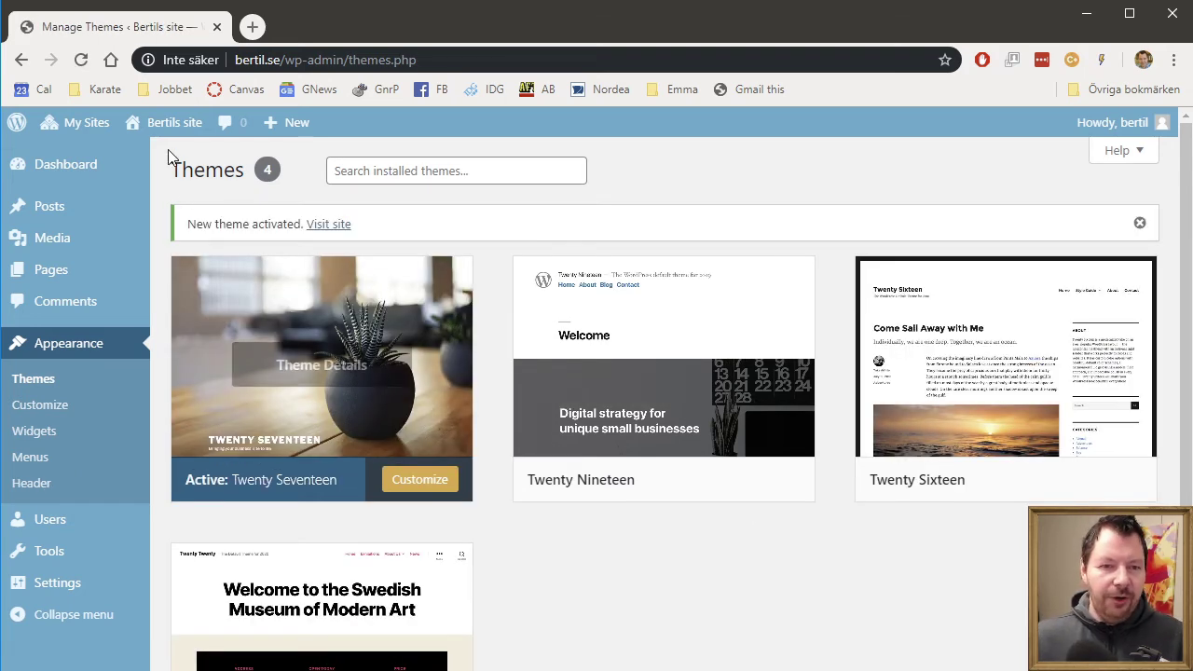
{"action": "left_click", "coordinate": [327, 227]}
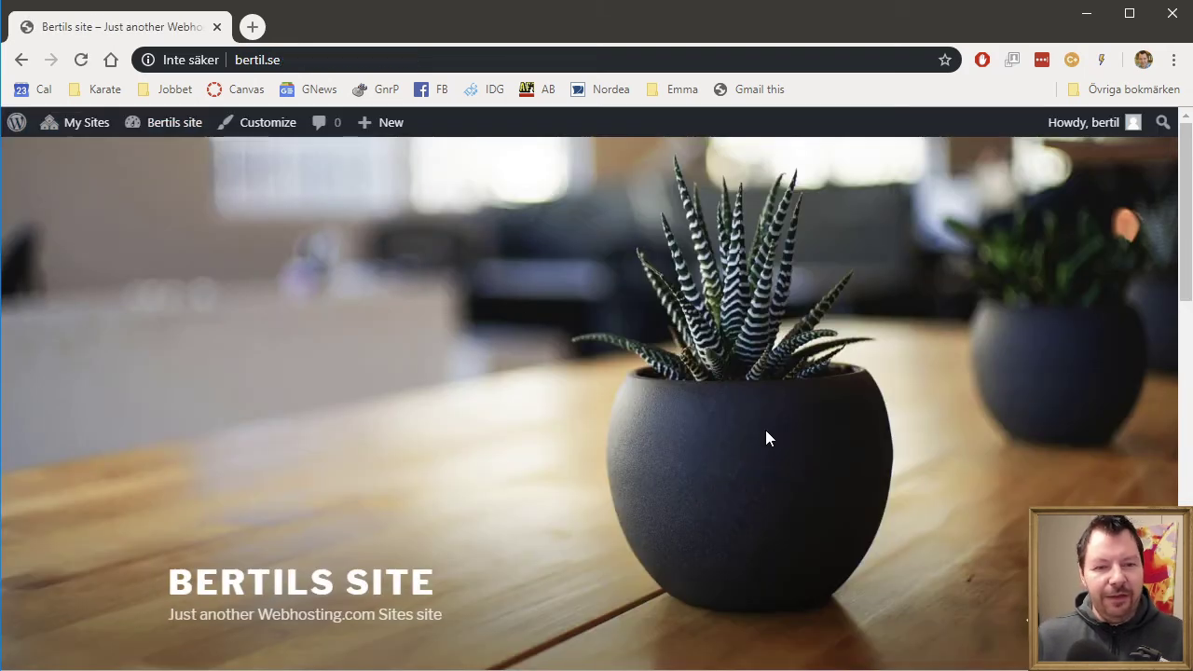
{"action": "scroll", "coordinate": [624, 545], "scroll_direction": "down", "scroll_amount": 1}
{"action": "scroll", "coordinate": [629, 538], "scroll_direction": "down", "scroll_amount": 7}
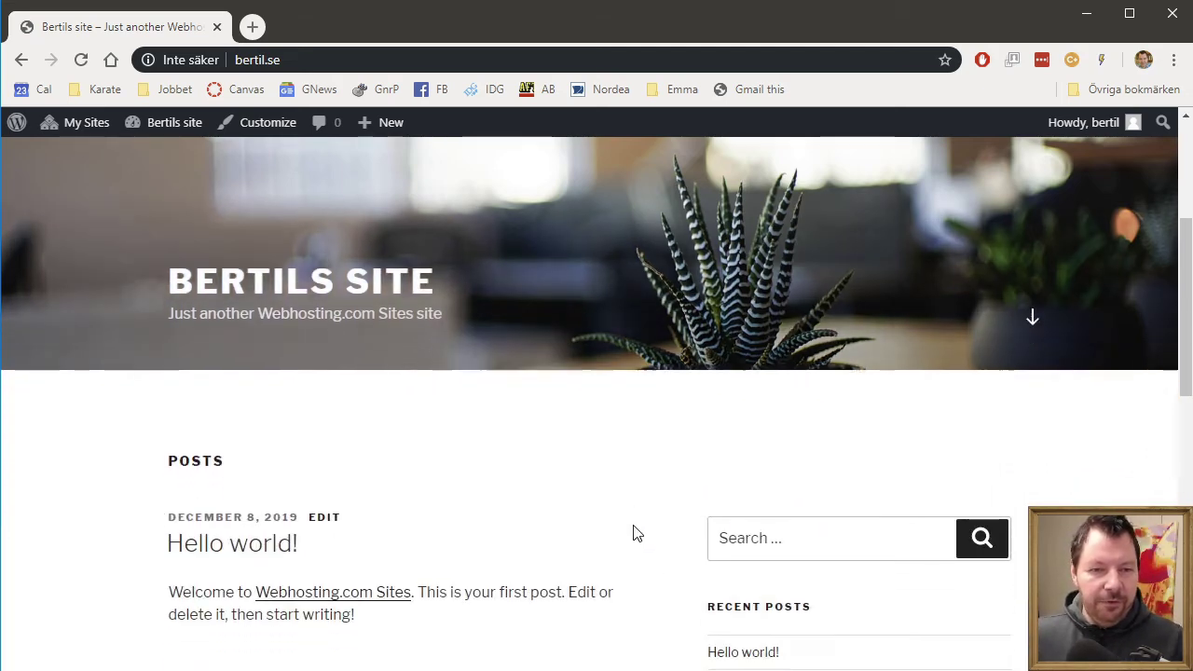
{"action": "scroll", "coordinate": [641, 532], "scroll_direction": "up", "scroll_amount": 8}
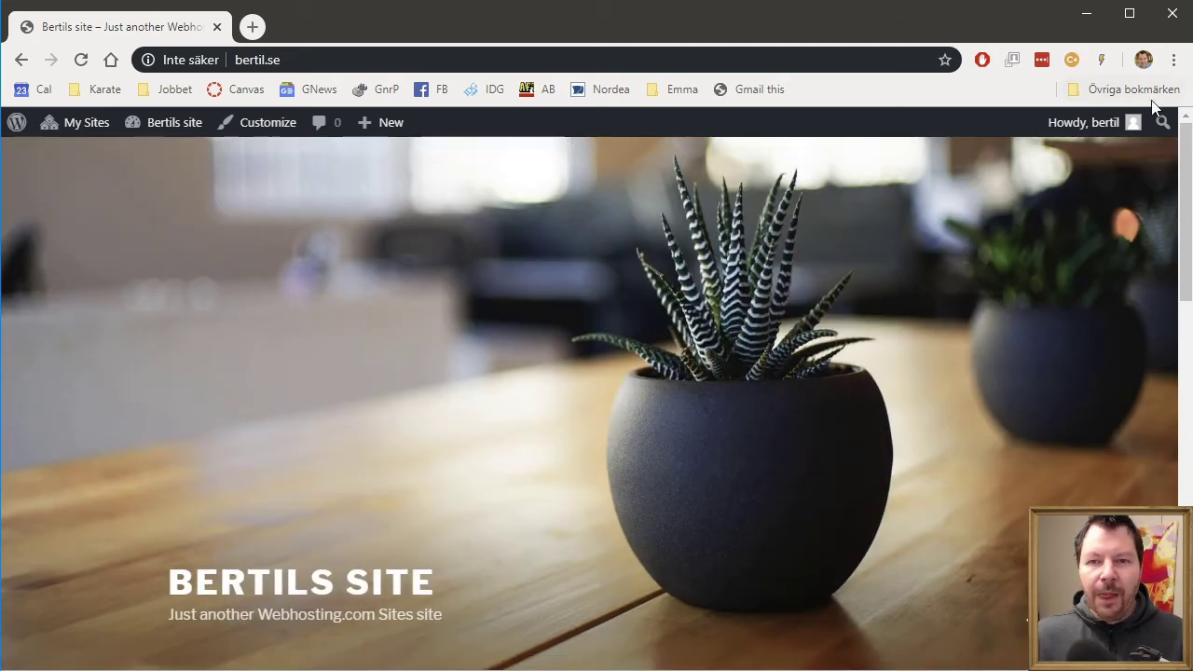
- Log out of bertil.se and load the catrin.se site, correcting the mistyped address
{"action": "mouse_move", "coordinate": [1107, 127]}
{"action": "left_click", "coordinate": [1036, 214]}
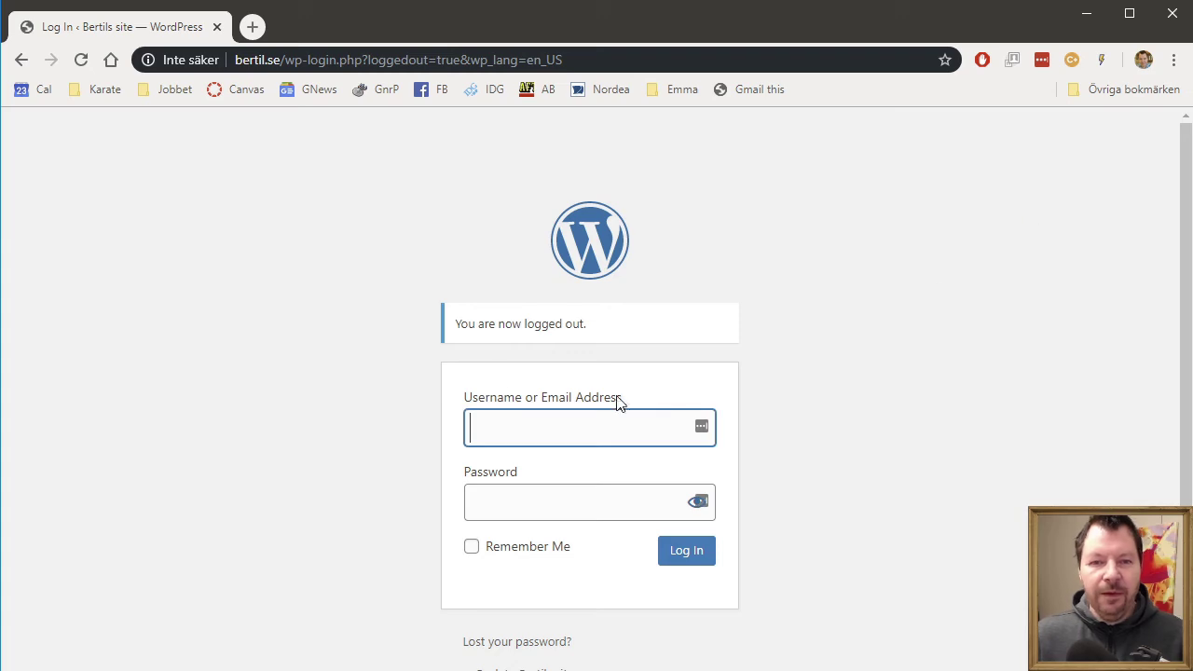
{"action": "left_click", "coordinate": [335, 50]}
{"action": "type", "text": "catr"}
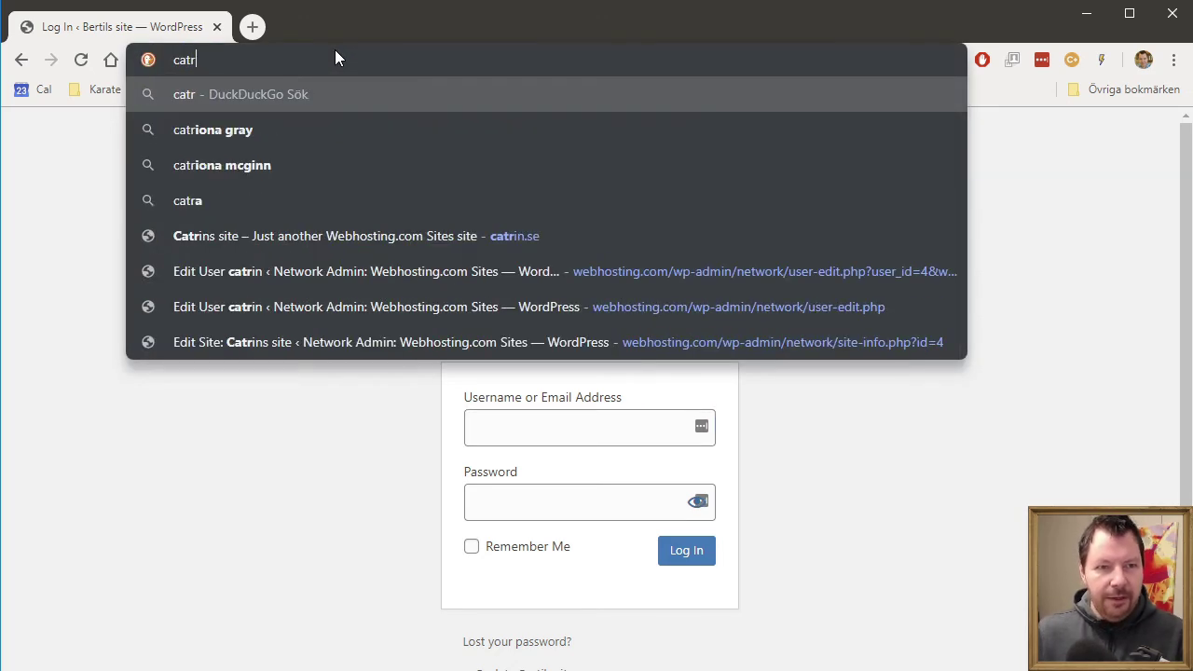
{"action": "key", "text": "Return"}
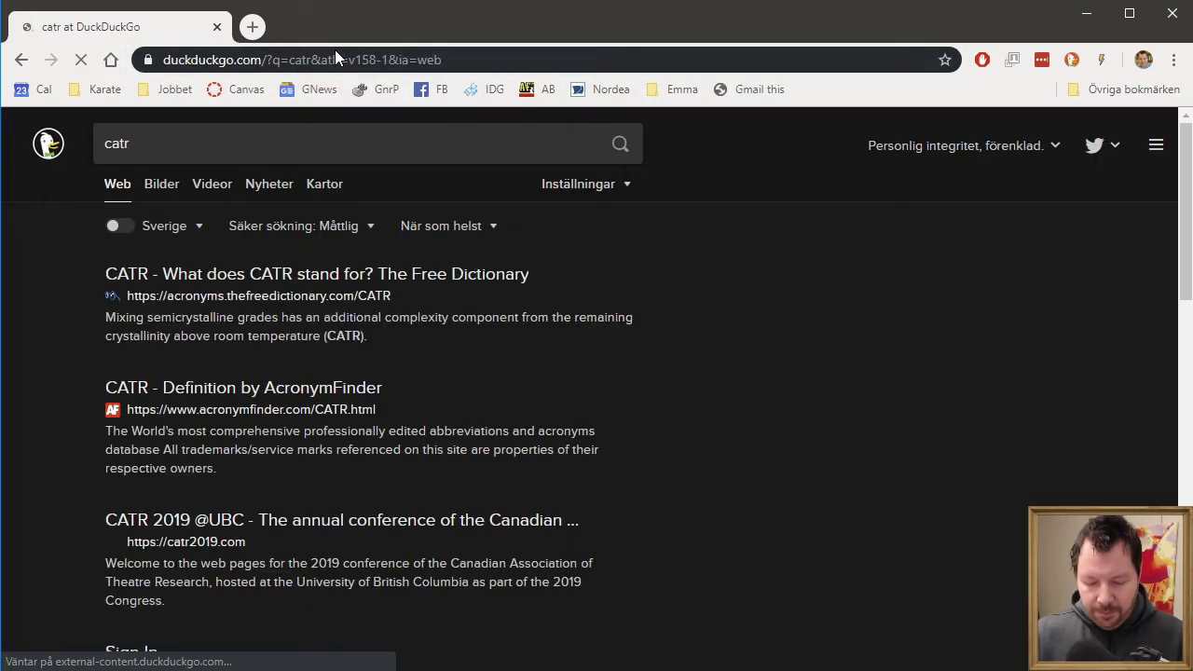
{"action": "left_click", "coordinate": [335, 52]}
{"action": "type", "text": "catrin"}
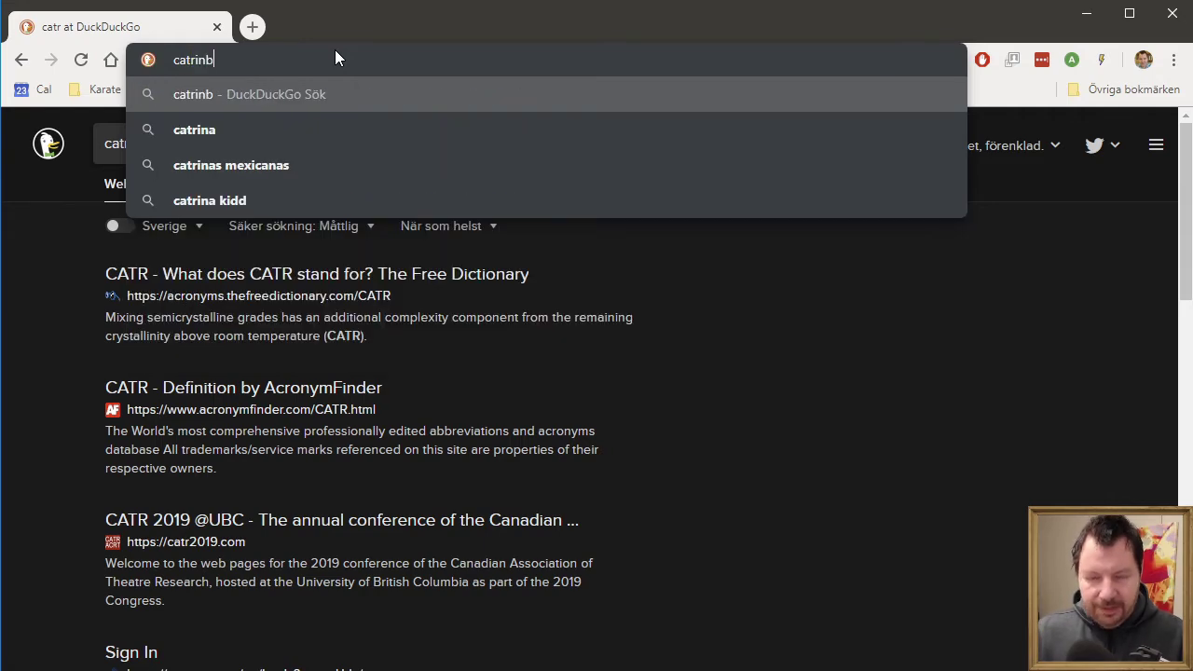
{"action": "type", "text": ".se"}
{"action": "key", "text": "Return"}
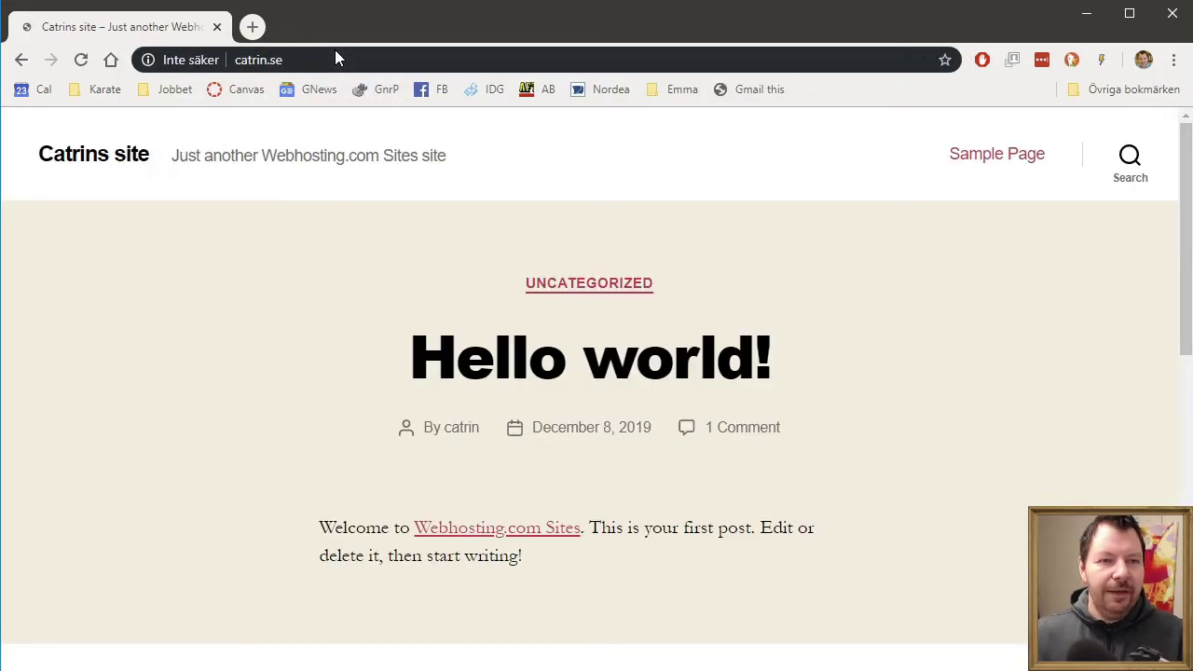
{"action": "scroll", "coordinate": [868, 290], "scroll_direction": "down", "scroll_amount": 5}
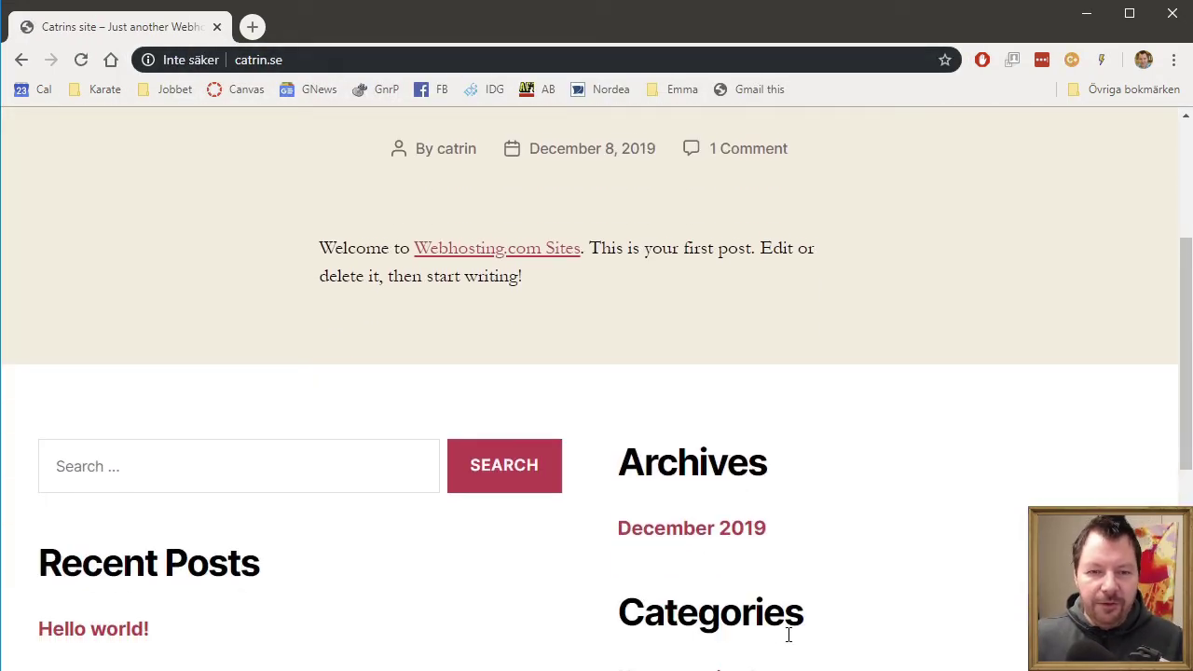
- Log in to catrin.se with its site user's credentials, declining password prompts and the welcome panel
{"action": "left_click", "coordinate": [650, 634]}
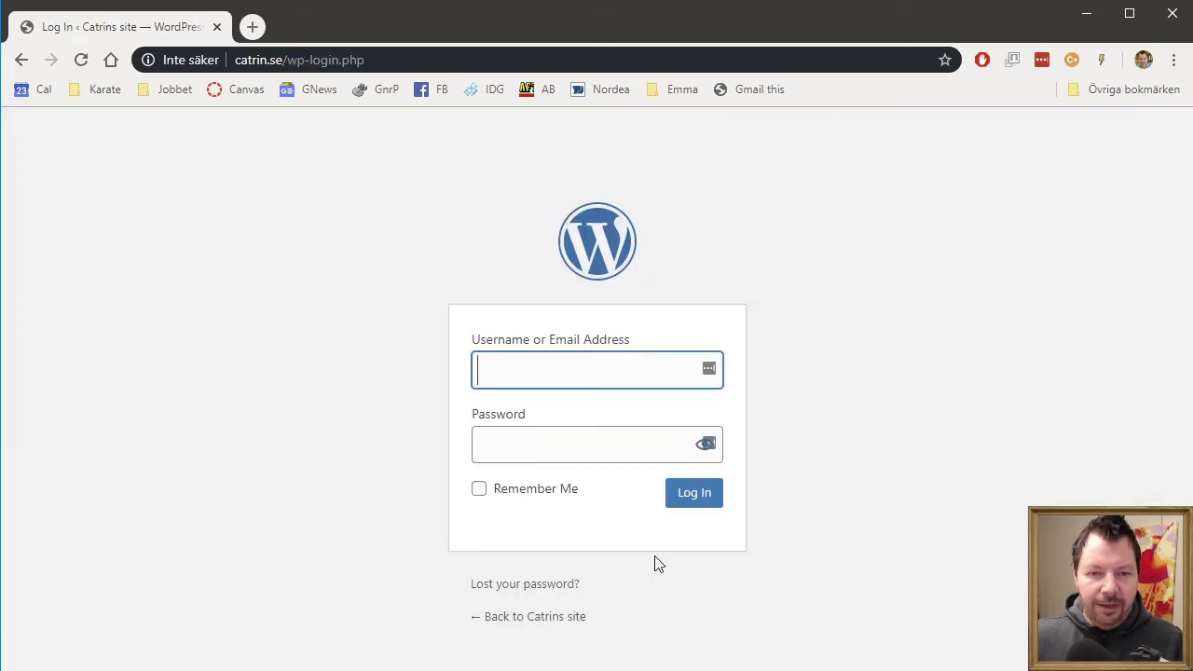
{"action": "type", "text": "catrin"}
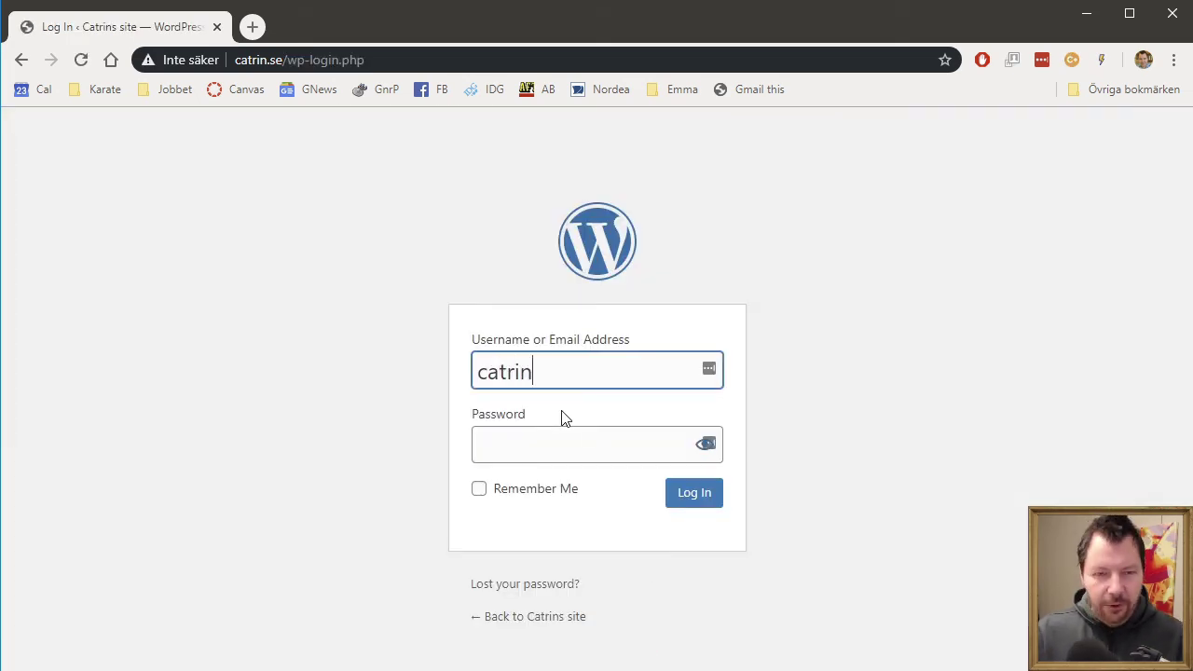
{"action": "key", "text": "Tab"}
{"action": "type", "text": "•"}
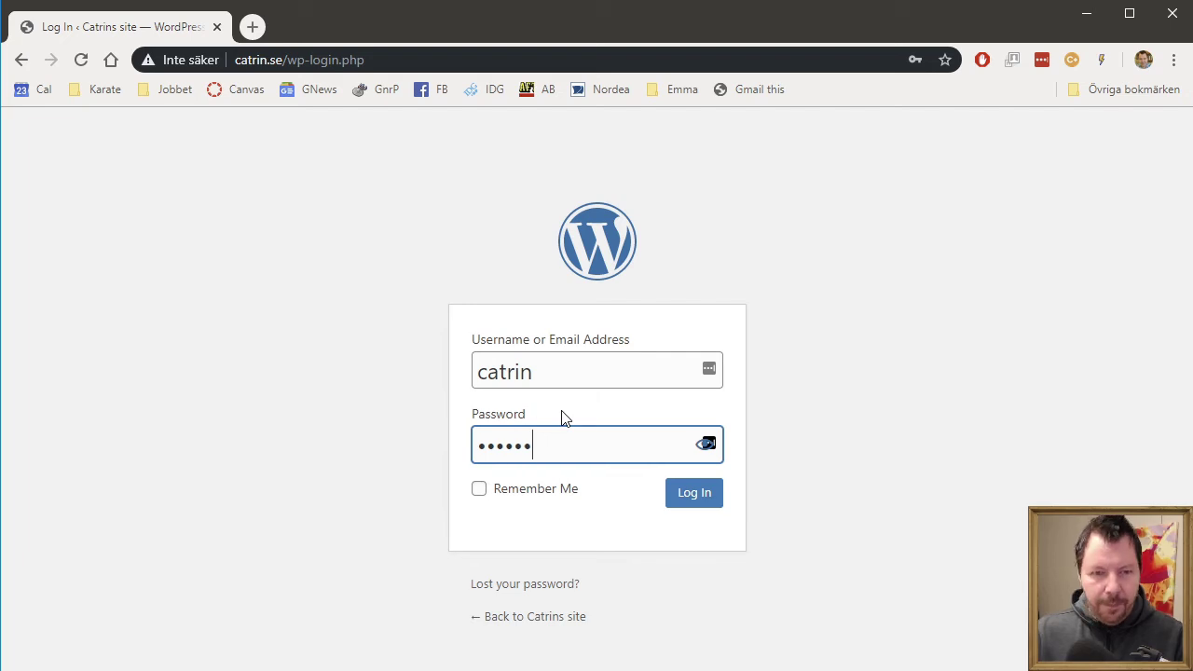
{"action": "key", "text": "Return"}
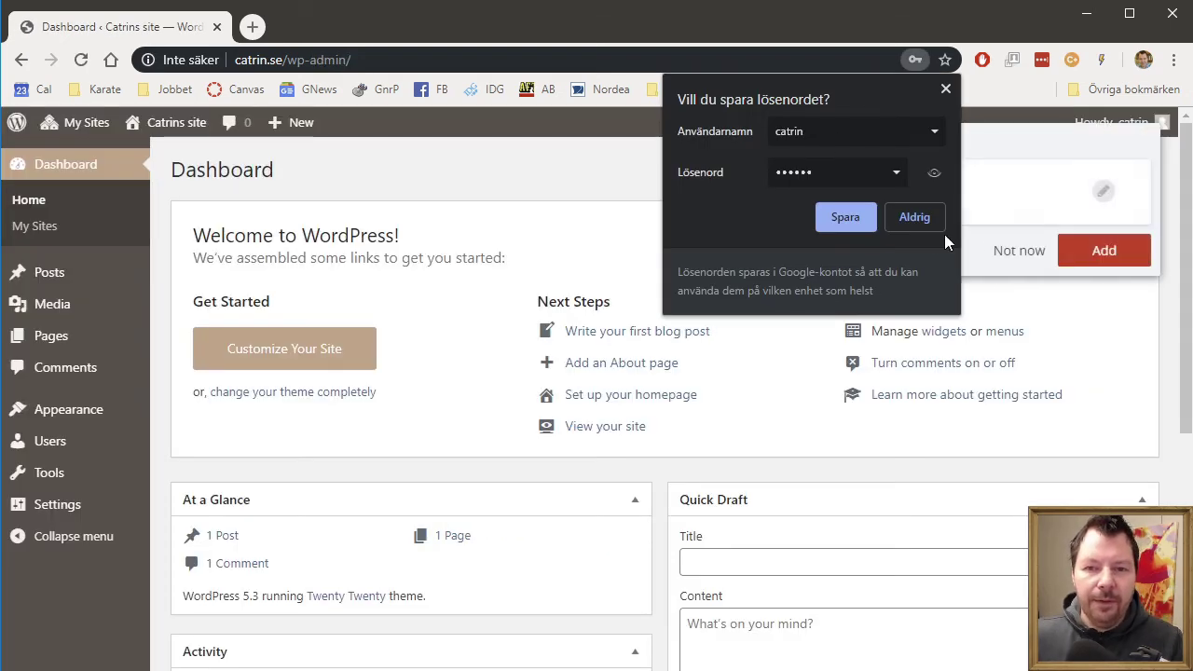
{"action": "left_click", "coordinate": [932, 221]}
{"action": "left_click", "coordinate": [1018, 251]}
{"action": "left_click", "coordinate": [1118, 229]}
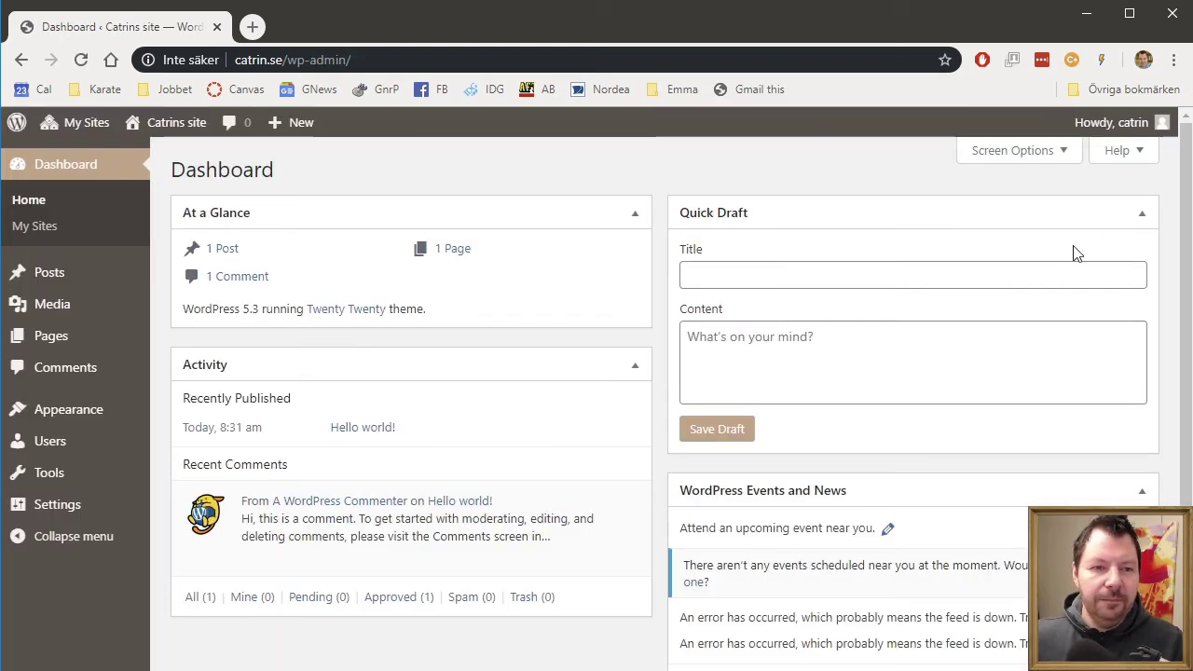
{"action": "mouse_move", "coordinate": [102, 268]}
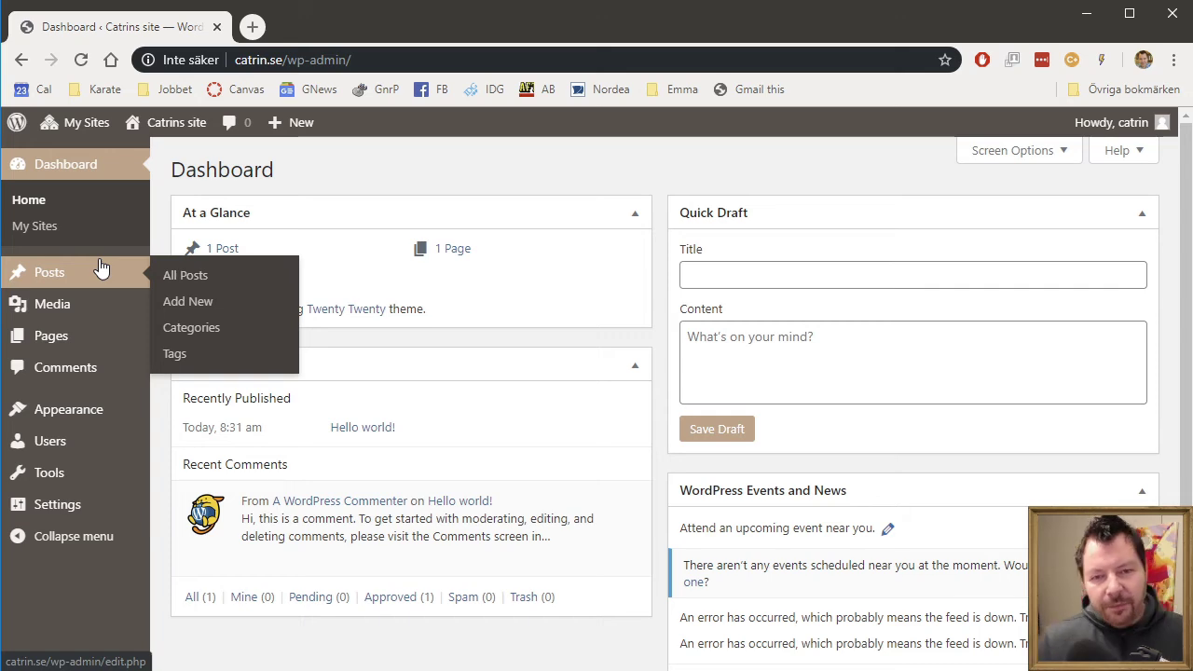
- Activate Twenty Sixteen on Catrins site, view its front page, then log out
{"action": "mouse_move", "coordinate": [107, 415]}
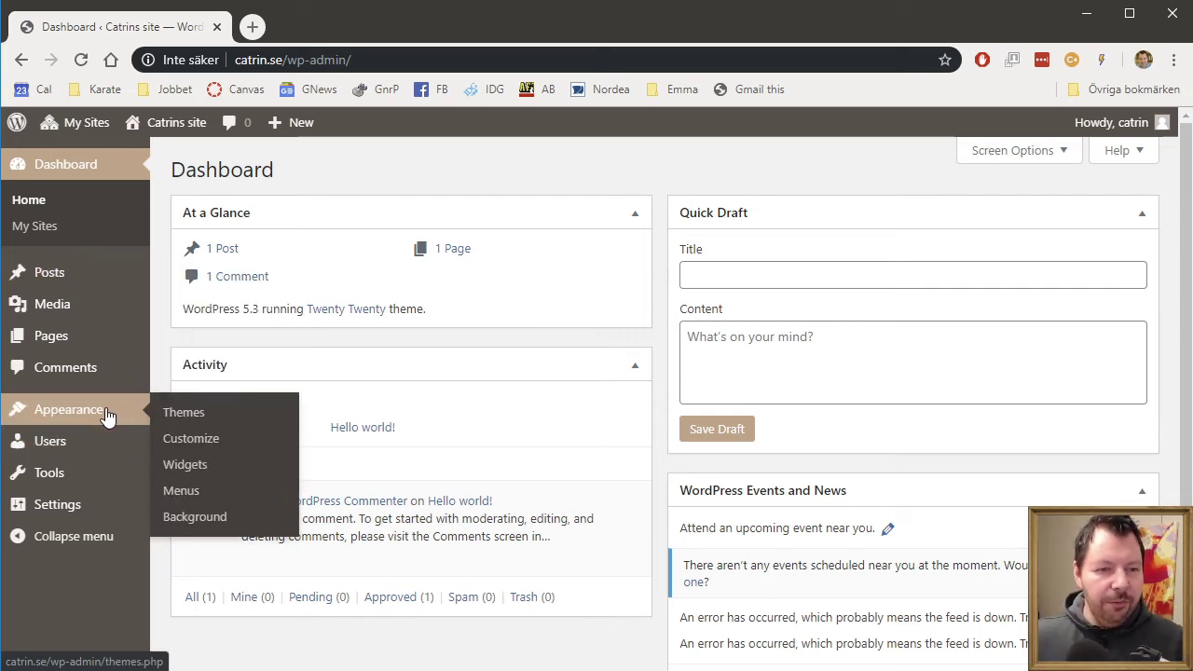
{"action": "left_click", "coordinate": [189, 417]}
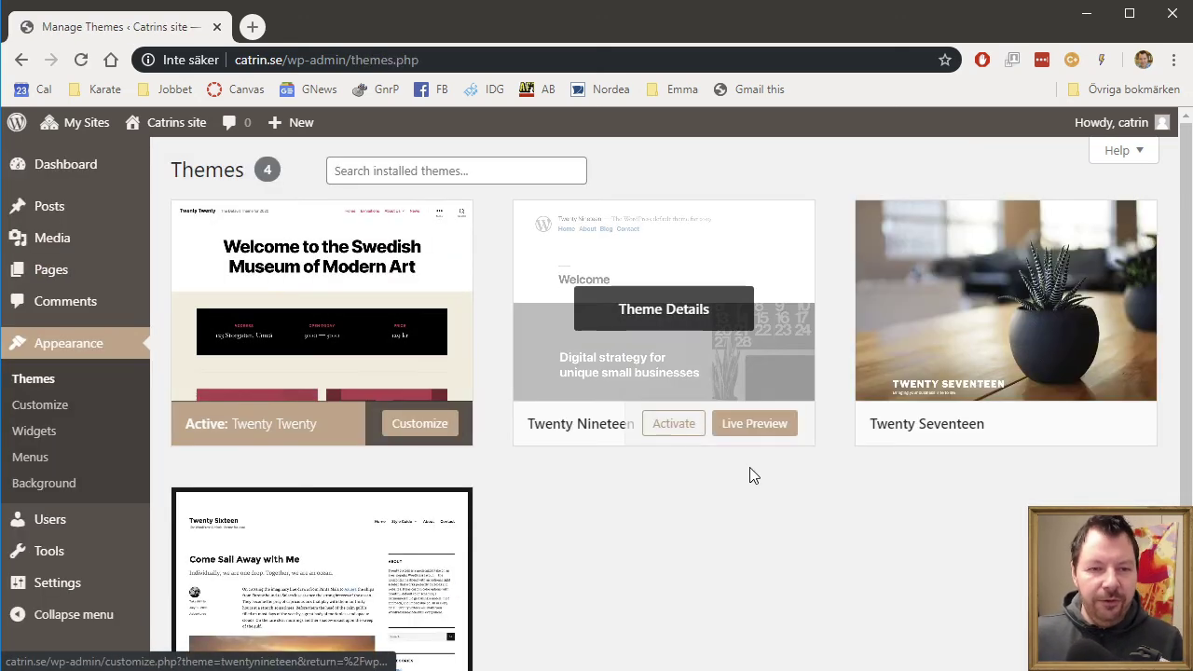
{"action": "scroll", "coordinate": [814, 524], "scroll_direction": "down", "scroll_amount": 2}
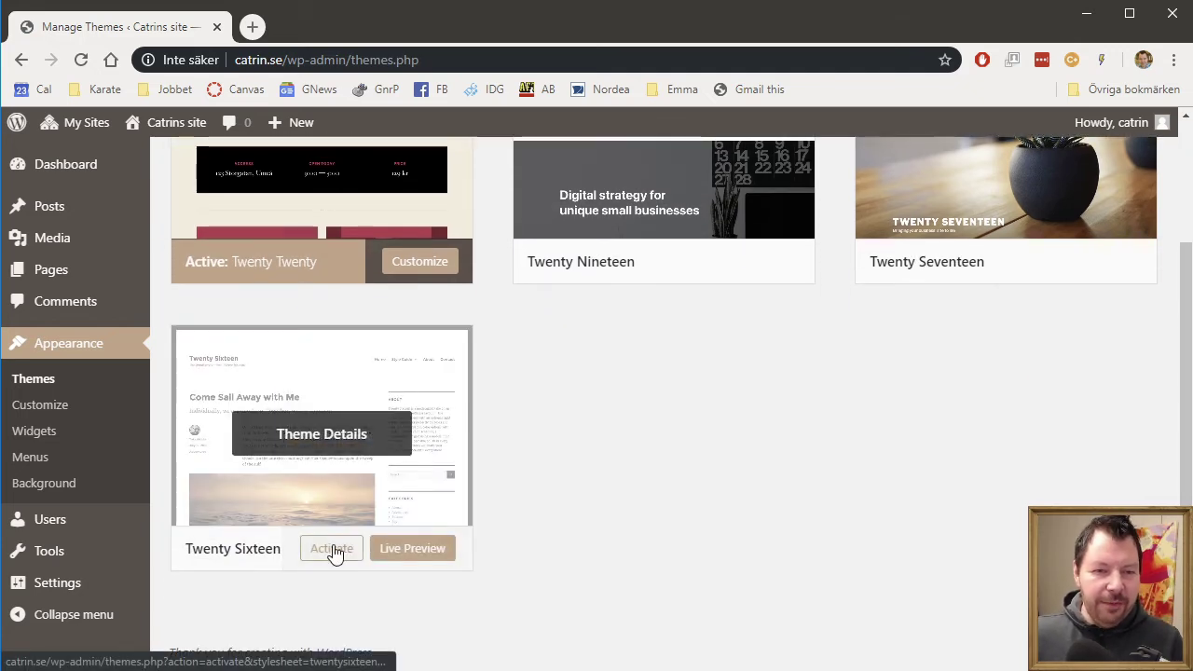
{"action": "left_click", "coordinate": [332, 549]}
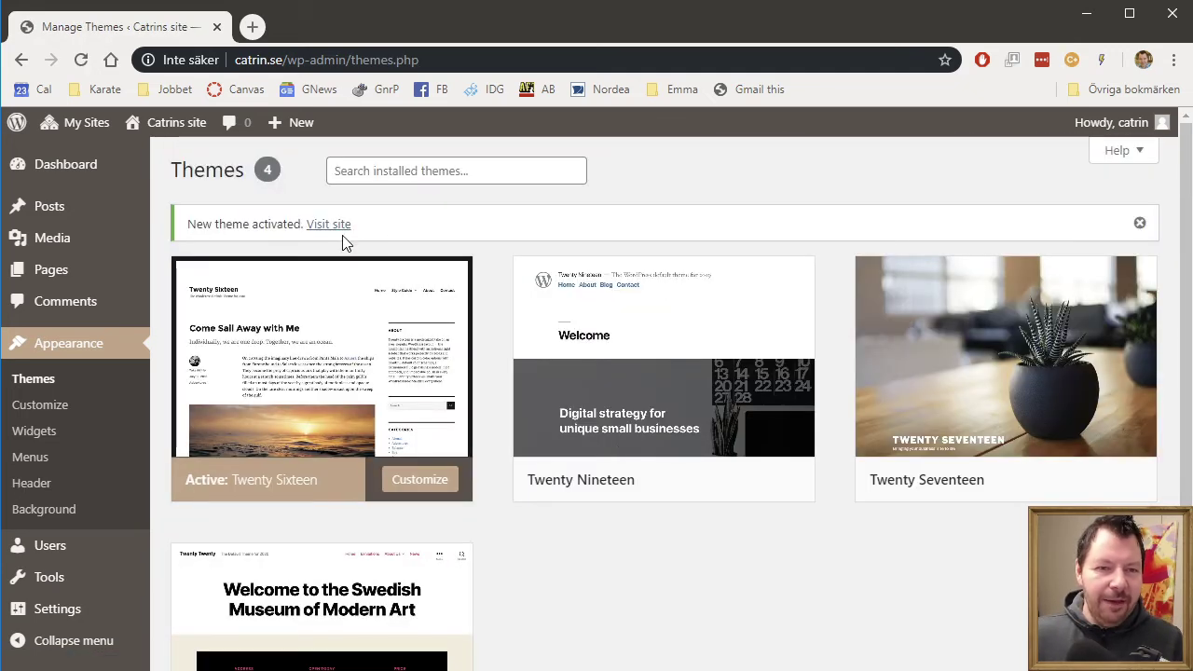
{"action": "left_click", "coordinate": [334, 228]}
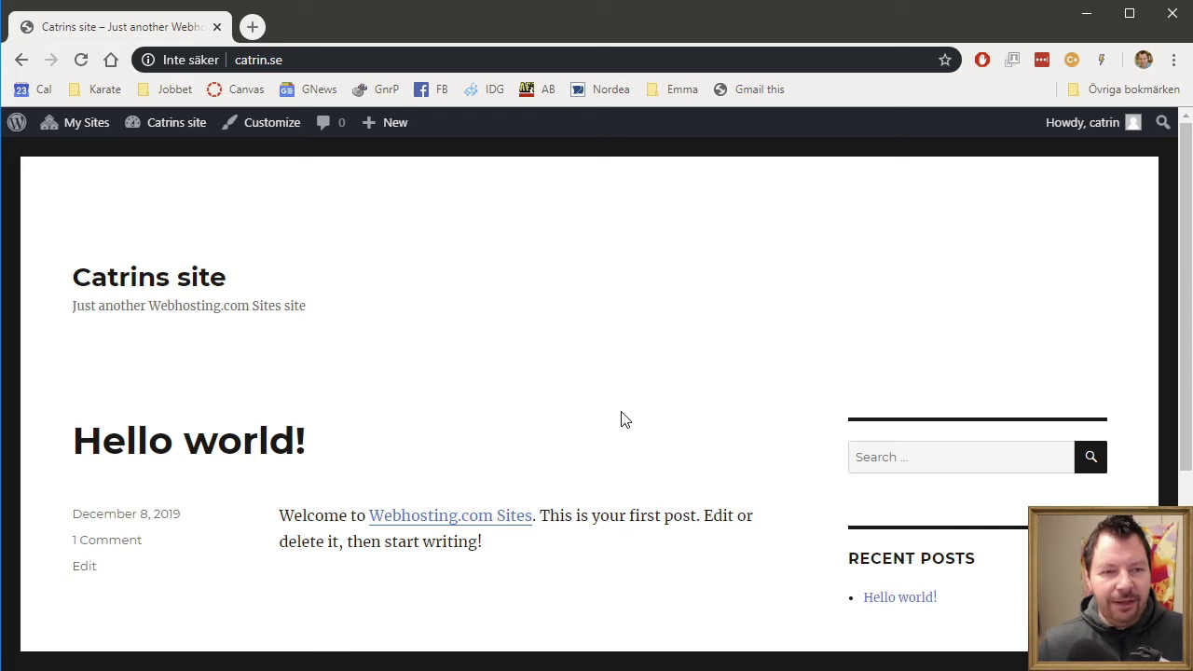
{"action": "mouse_move", "coordinate": [1102, 124]}
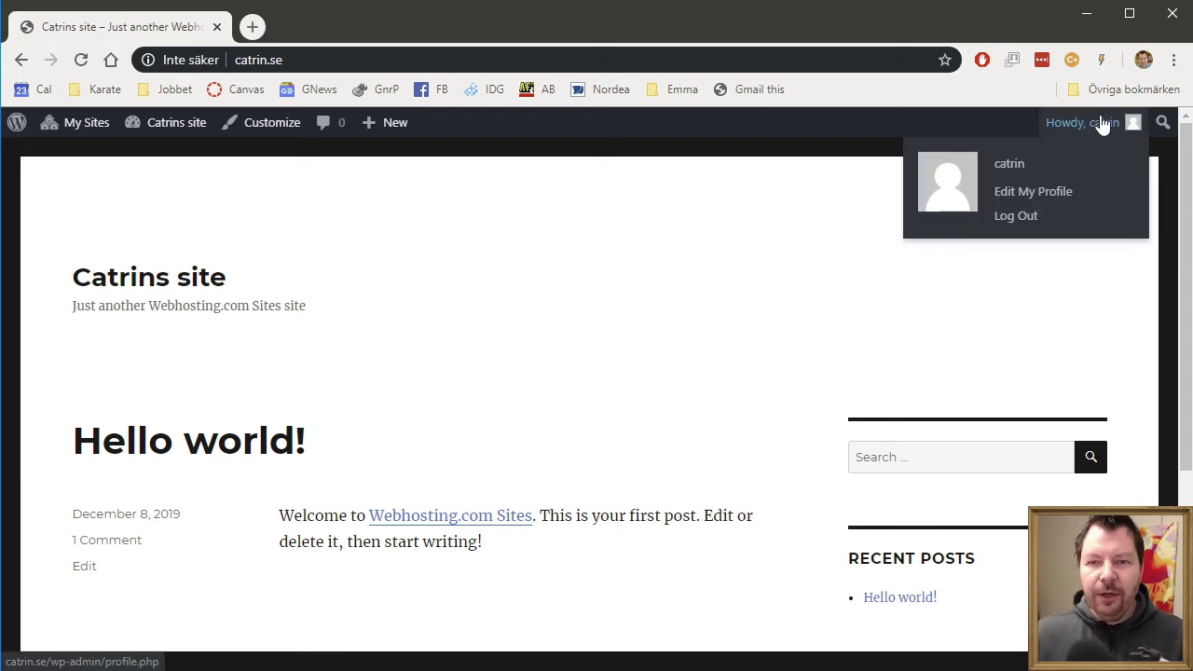
{"action": "left_click", "coordinate": [1015, 216]}
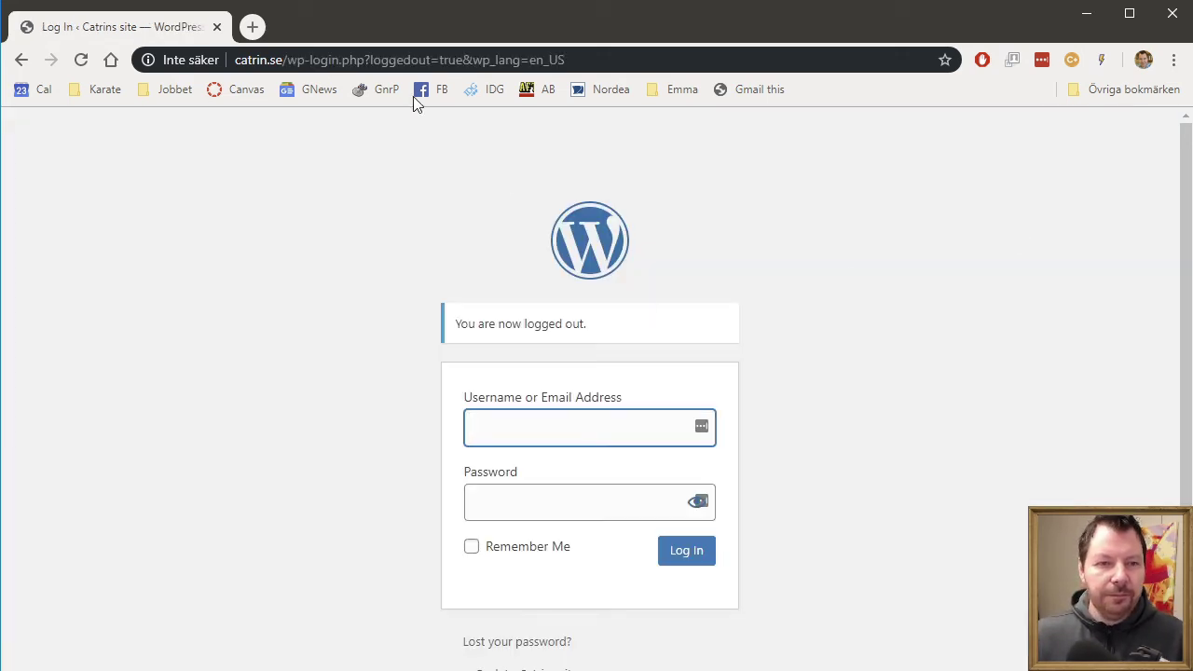
- Browse the webhosting.com and anna.se front pages
{"action": "left_click", "coordinate": [498, 65]}
{"action": "type", "text": "web"}
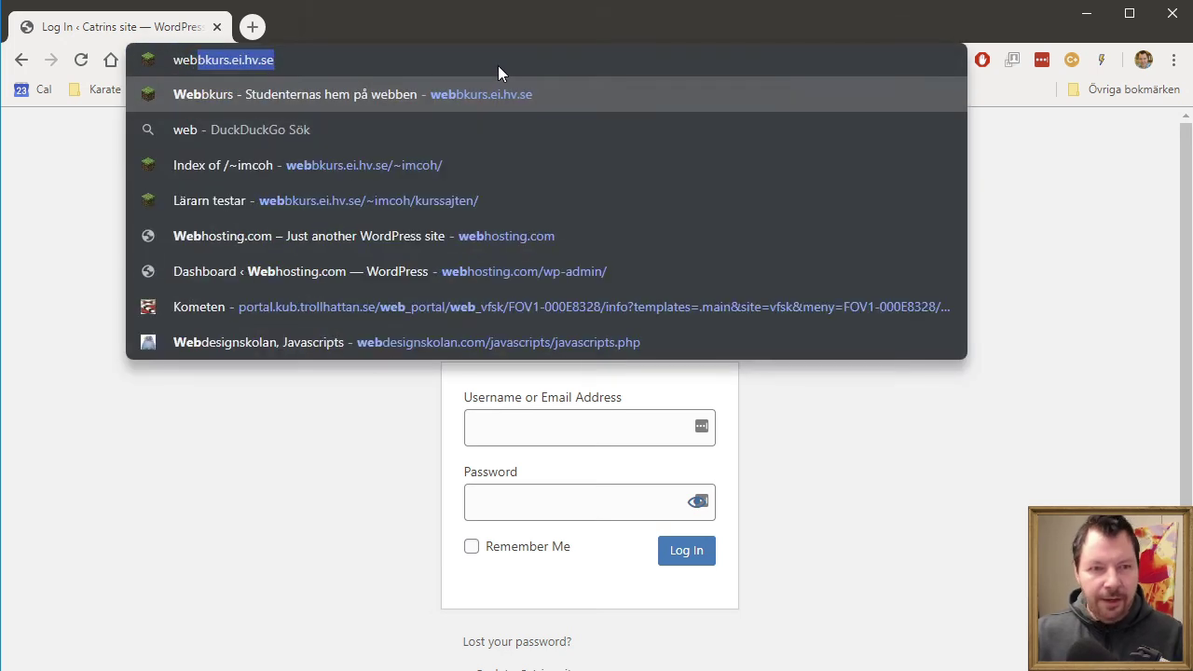
{"action": "type", "text": "bh"}
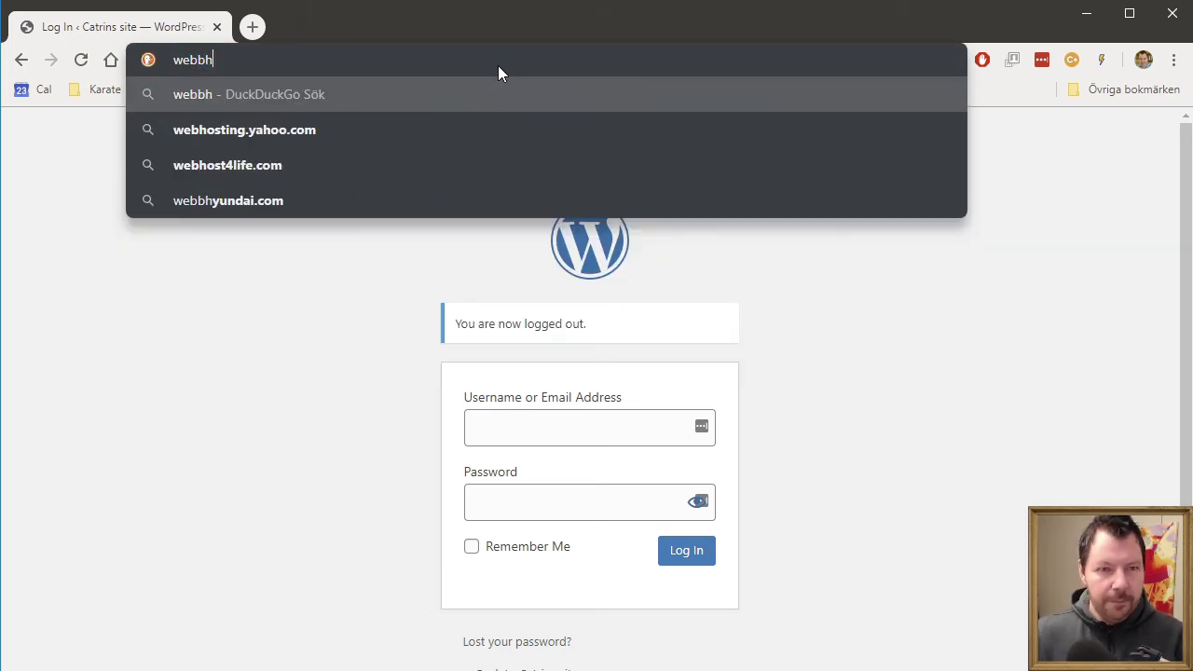
{"action": "key", "text": "BackSpace"}
{"action": "key", "text": "BackSpace"}
{"action": "type", "text": "h"}
{"action": "key", "text": "Return"}
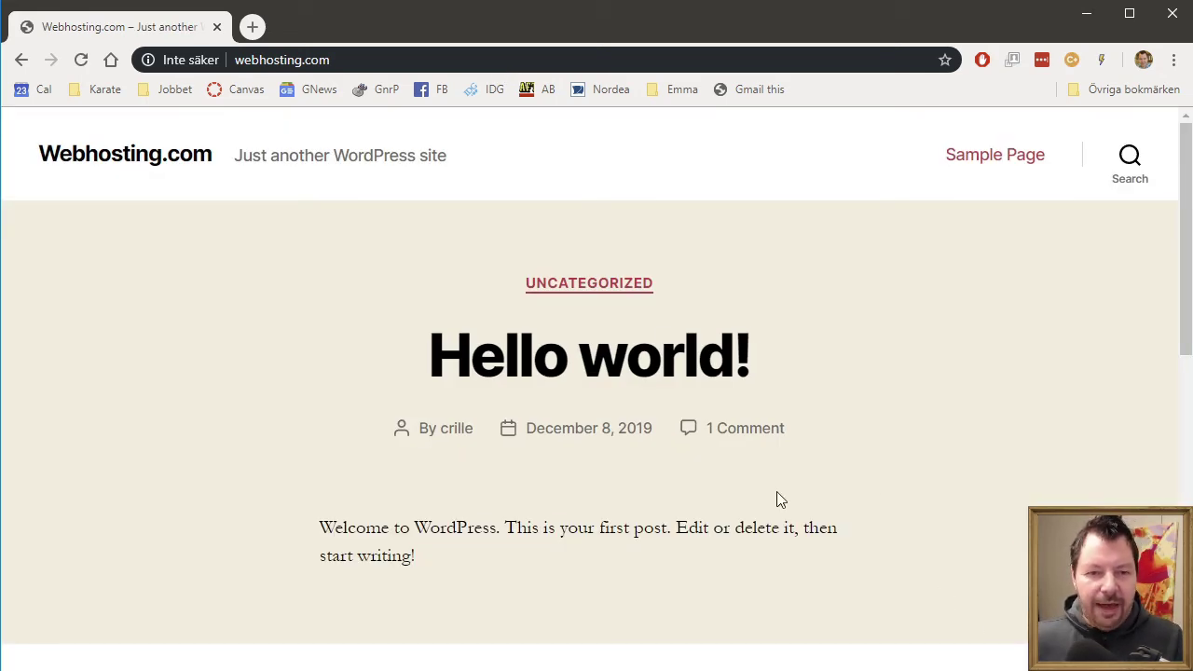
{"action": "scroll", "coordinate": [866, 485], "scroll_direction": "down", "scroll_amount": 6}
{"action": "scroll", "coordinate": [865, 479], "scroll_direction": "up", "scroll_amount": 6}
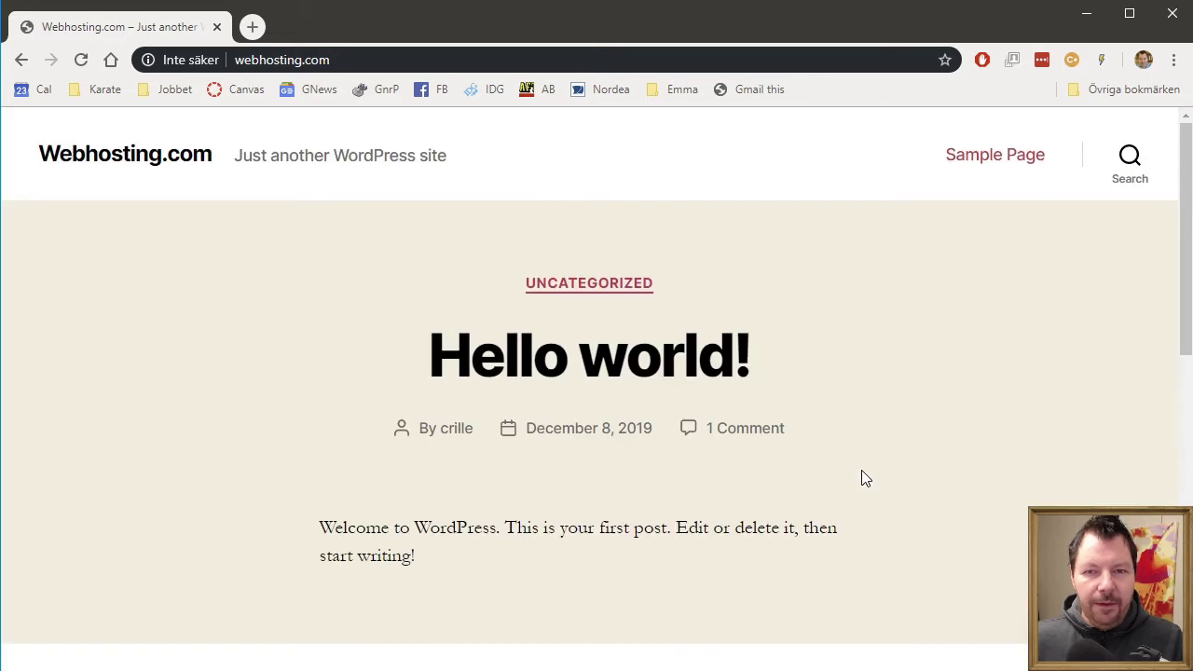
{"action": "left_click", "coordinate": [466, 53]}
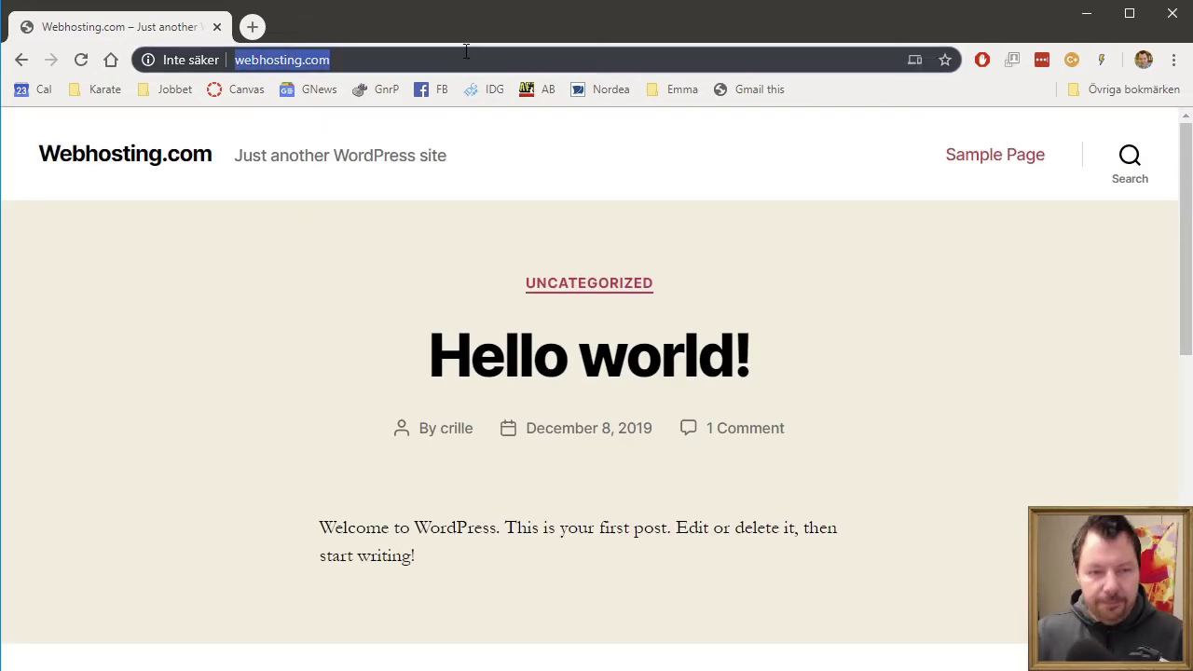
{"action": "type", "text": "anna.se"}
{"action": "key", "text": "Return"}
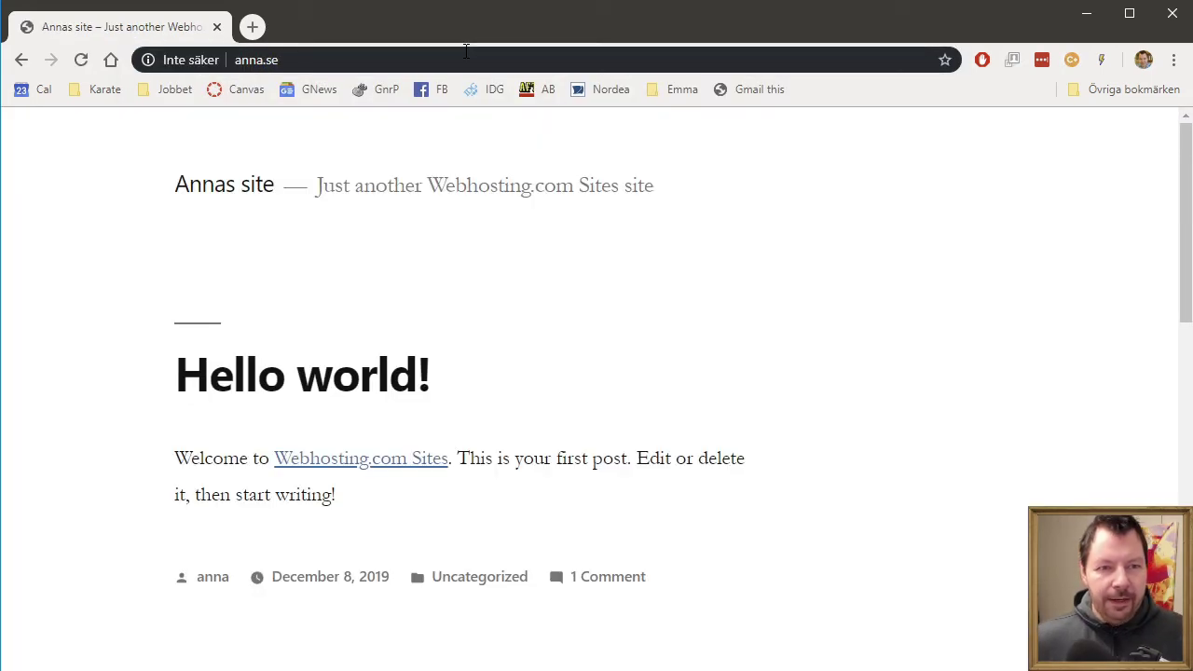
{"action": "scroll", "coordinate": [631, 404], "scroll_direction": "down", "scroll_amount": 6}
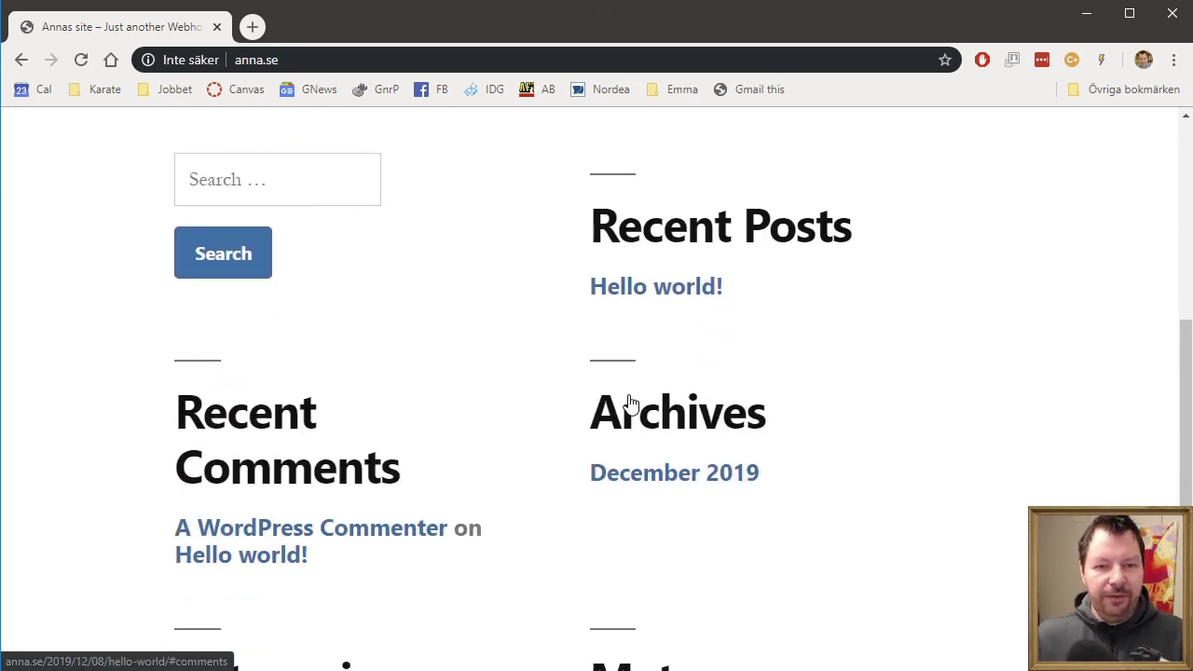
{"action": "scroll", "coordinate": [631, 405], "scroll_direction": "up", "scroll_amount": 6}
- Browse the bertil.se and catrin.se front pages as a logged-out visitor
{"action": "key", "text": "ctrl+l"}
{"action": "type", "text": "be"}
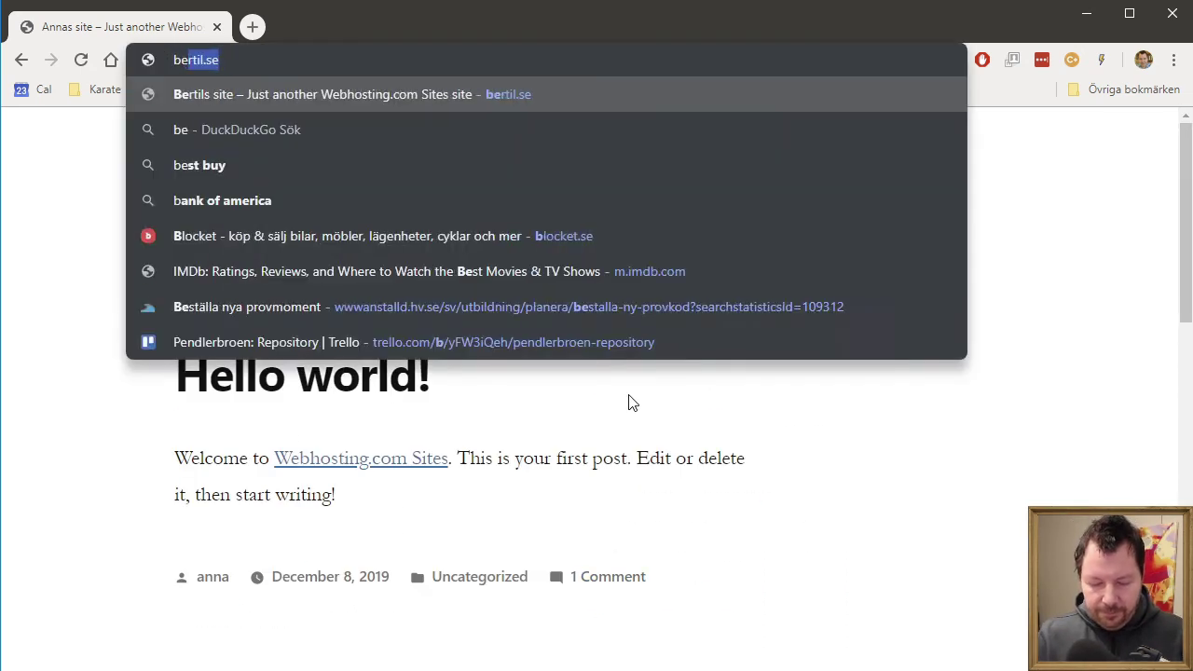
{"action": "type", "text": "rt"}
{"action": "key", "text": "Return"}
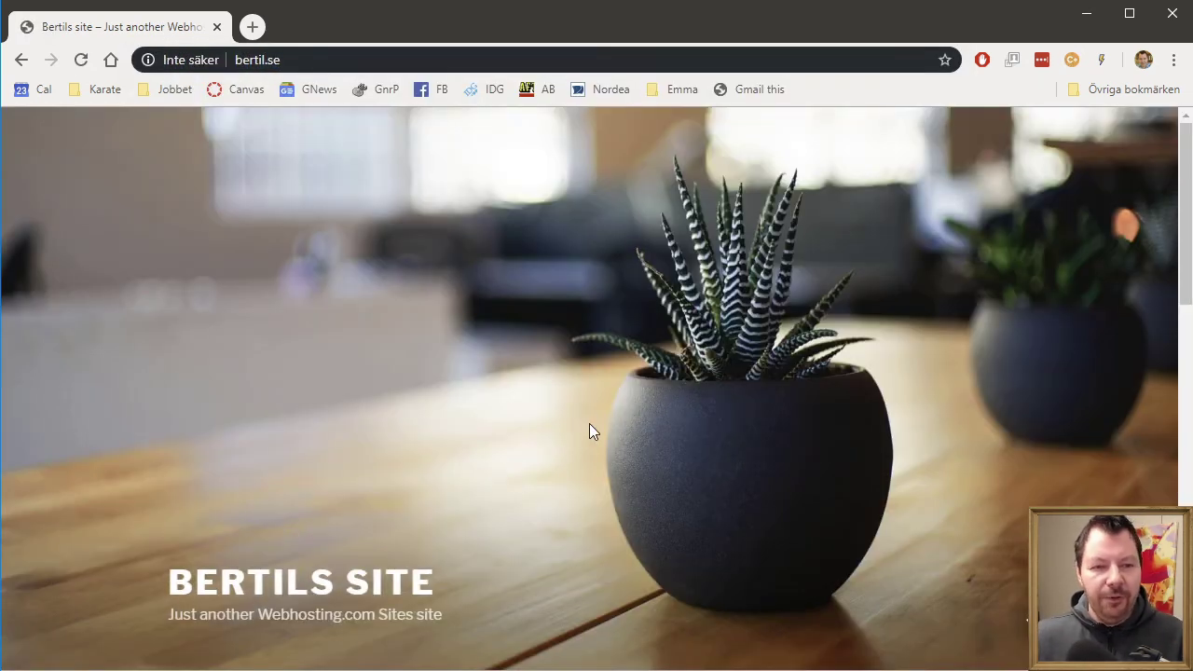
{"action": "scroll", "coordinate": [598, 426], "scroll_direction": "down", "scroll_amount": 5}
{"action": "scroll", "coordinate": [603, 432], "scroll_direction": "up", "scroll_amount": 5}
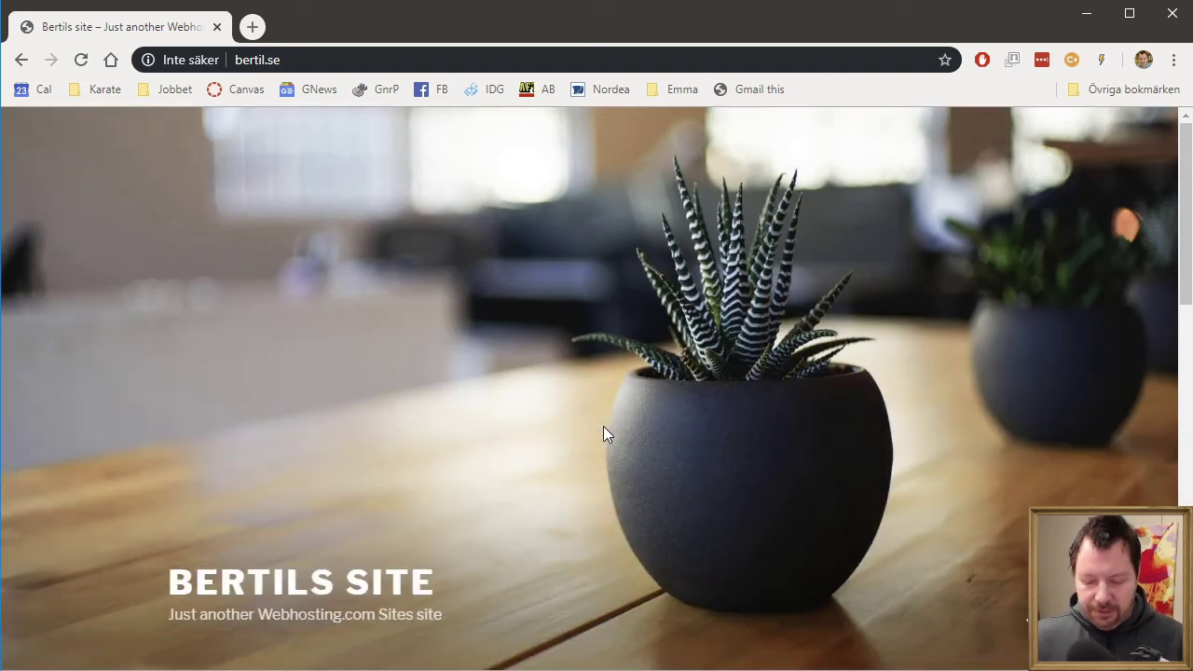
{"action": "key", "text": "ctrl+l"}
{"action": "type", "text": "catrin"}
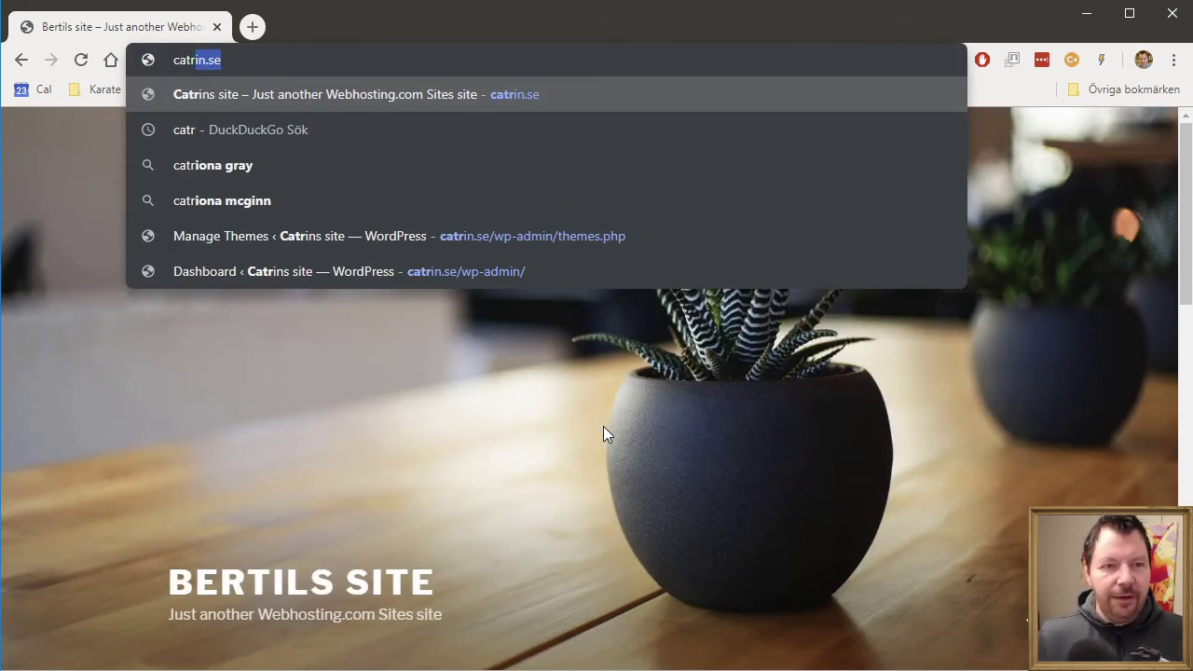
{"action": "key", "text": "Return"}
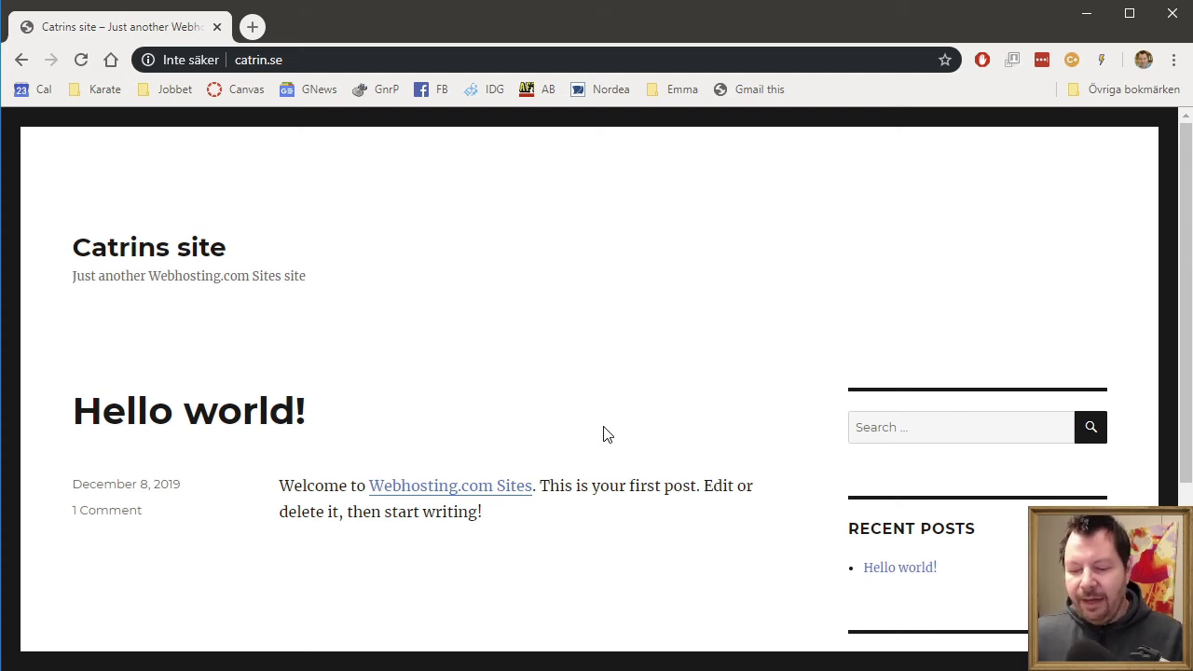
{"action": "scroll", "coordinate": [743, 516], "scroll_direction": "down", "scroll_amount": 1}
{"action": "scroll", "coordinate": [741, 518], "scroll_direction": "up", "scroll_amount": 1}
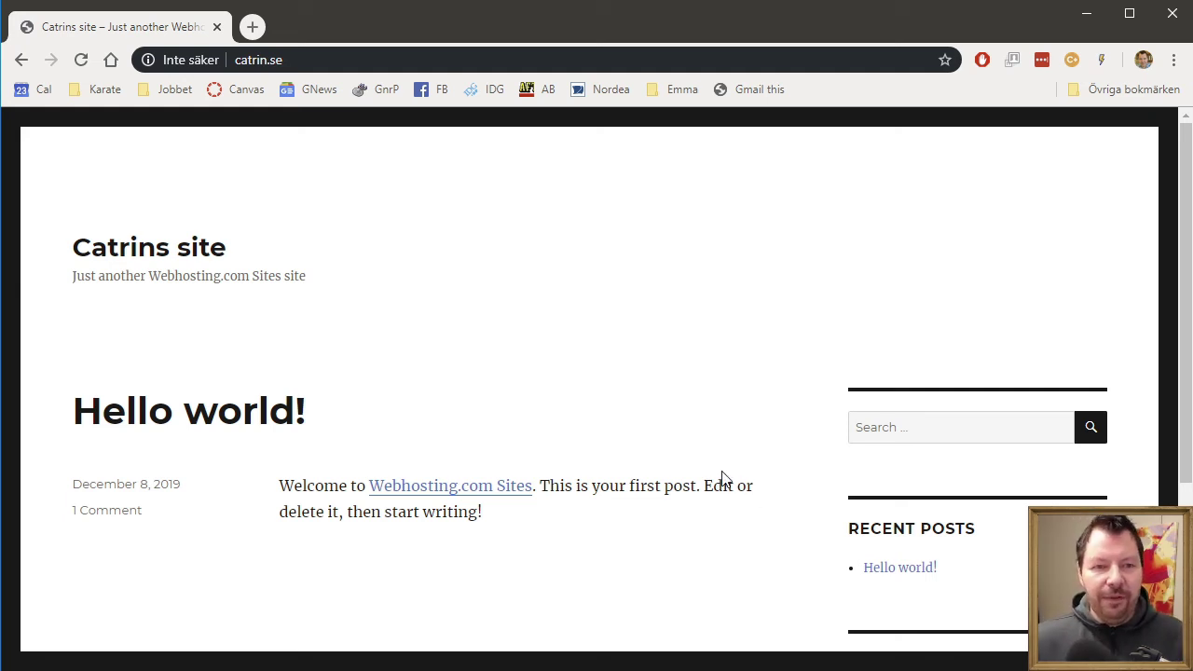
- Select the wp-blog-header file in File Explorer, then return to the catrin.se page
{"action": "key", "text": "alt+Tab"}
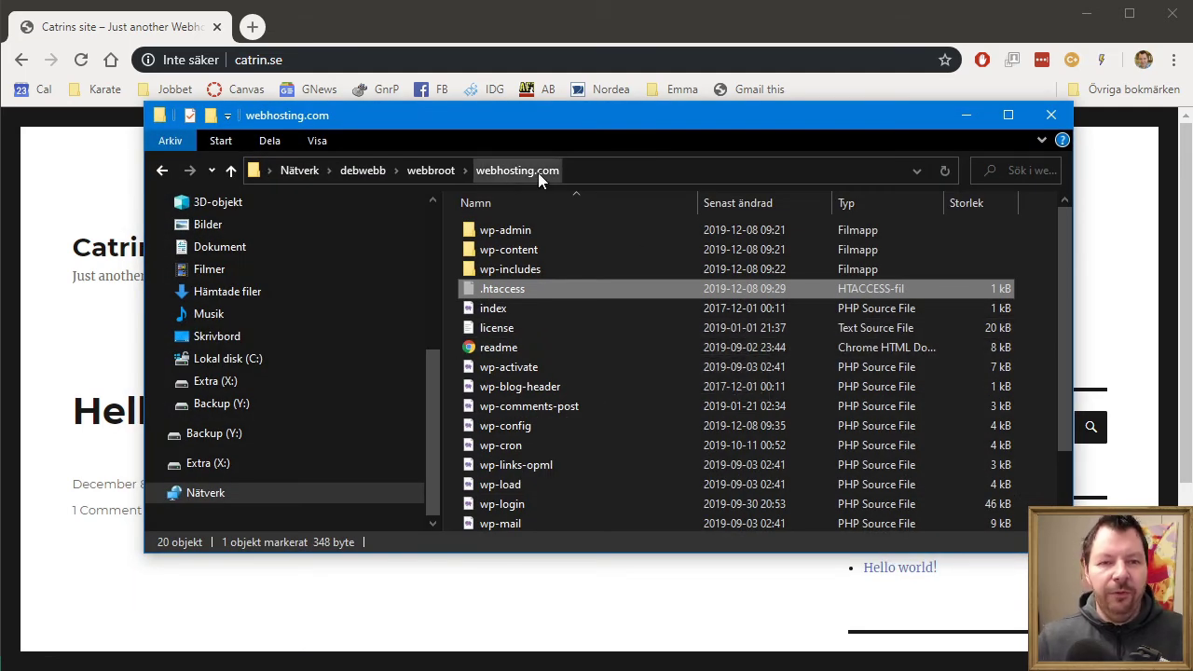
{"action": "left_click", "coordinate": [683, 390]}
{"action": "scroll", "coordinate": [683, 389], "scroll_direction": "down", "scroll_amount": 2}
{"action": "scroll", "coordinate": [683, 389], "scroll_direction": "up", "scroll_amount": 2}
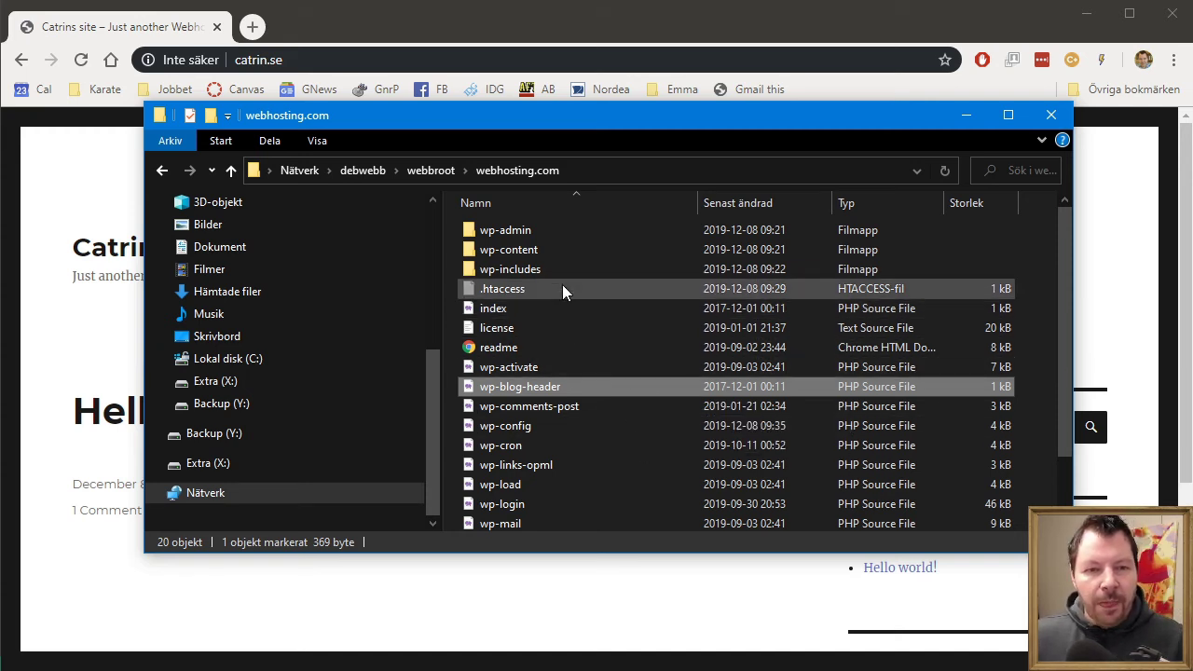
{"action": "left_click", "coordinate": [691, 609]}
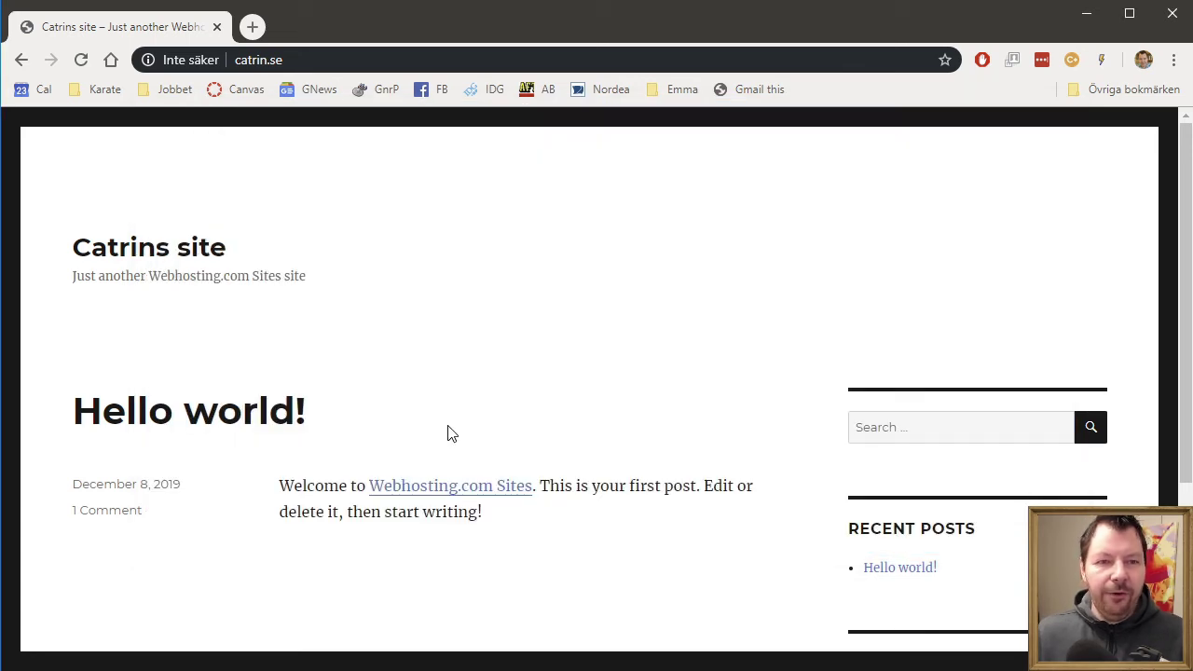
{"action": "scroll", "coordinate": [562, 421], "scroll_direction": "down", "scroll_amount": 3}
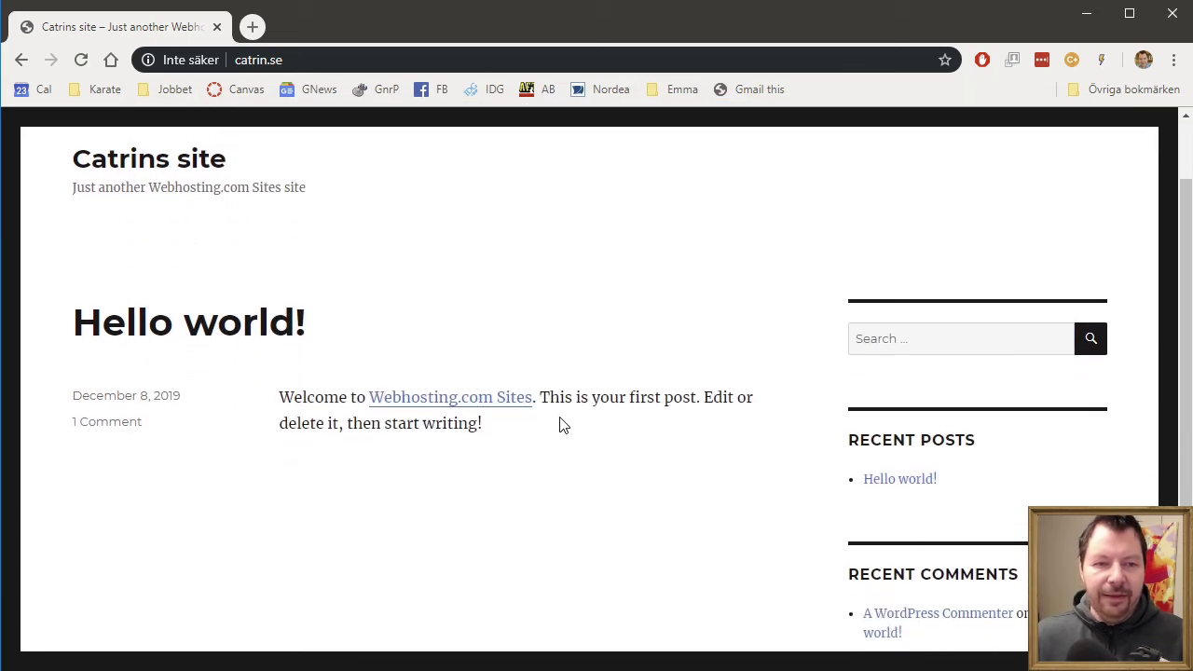
{"action": "scroll", "coordinate": [562, 425], "scroll_direction": "up", "scroll_amount": 3}
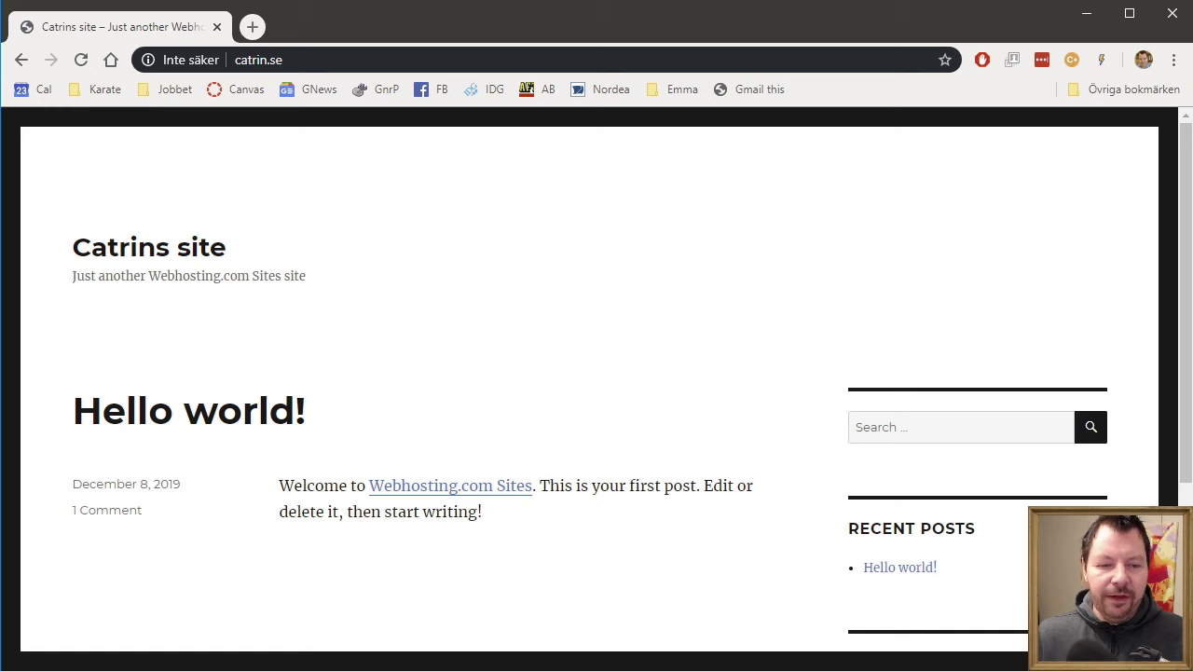
- Open the wp-content folder in File Explorer, then bring the catrin.se browser page back
{"action": "key", "text": "alt+Tab"}
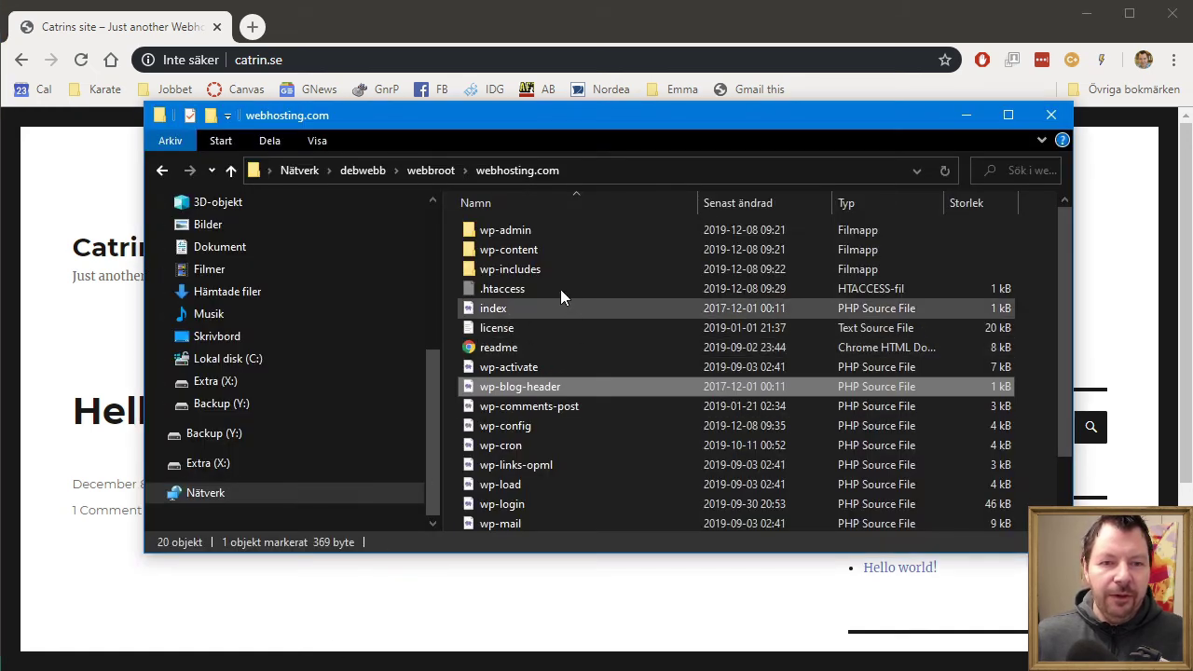
{"action": "double_click", "coordinate": [518, 252]}
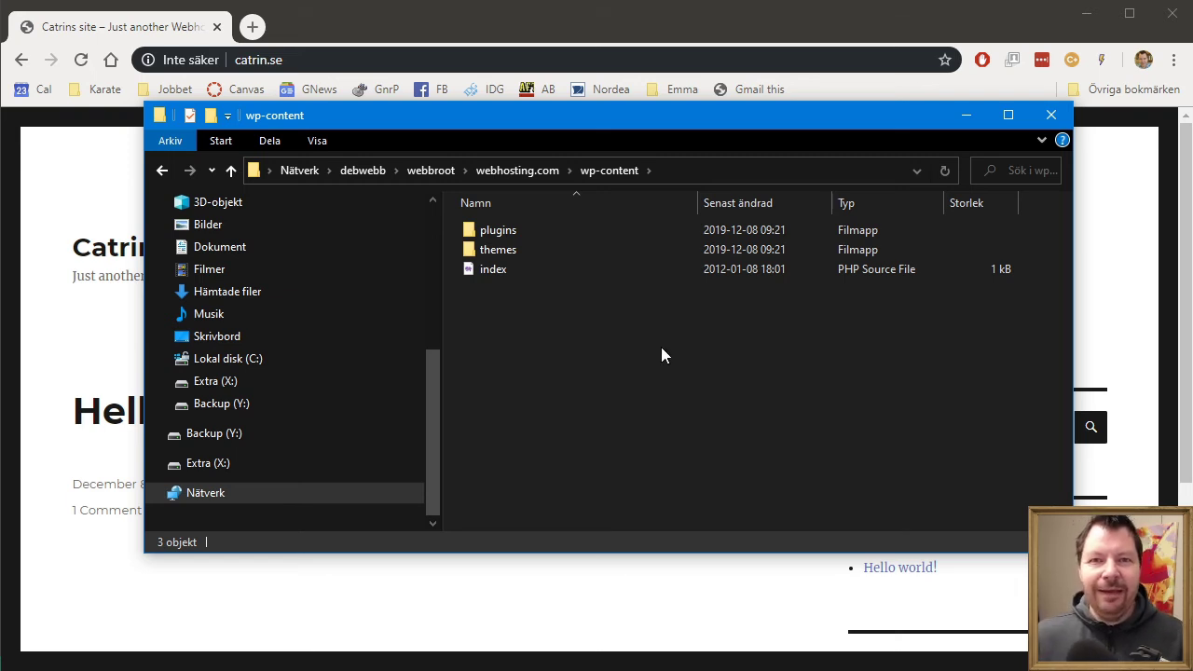
{"action": "left_click", "coordinate": [452, 6]}
{"action": "left_click", "coordinate": [382, 56]}
{"action": "left_click", "coordinate": [392, 66]}
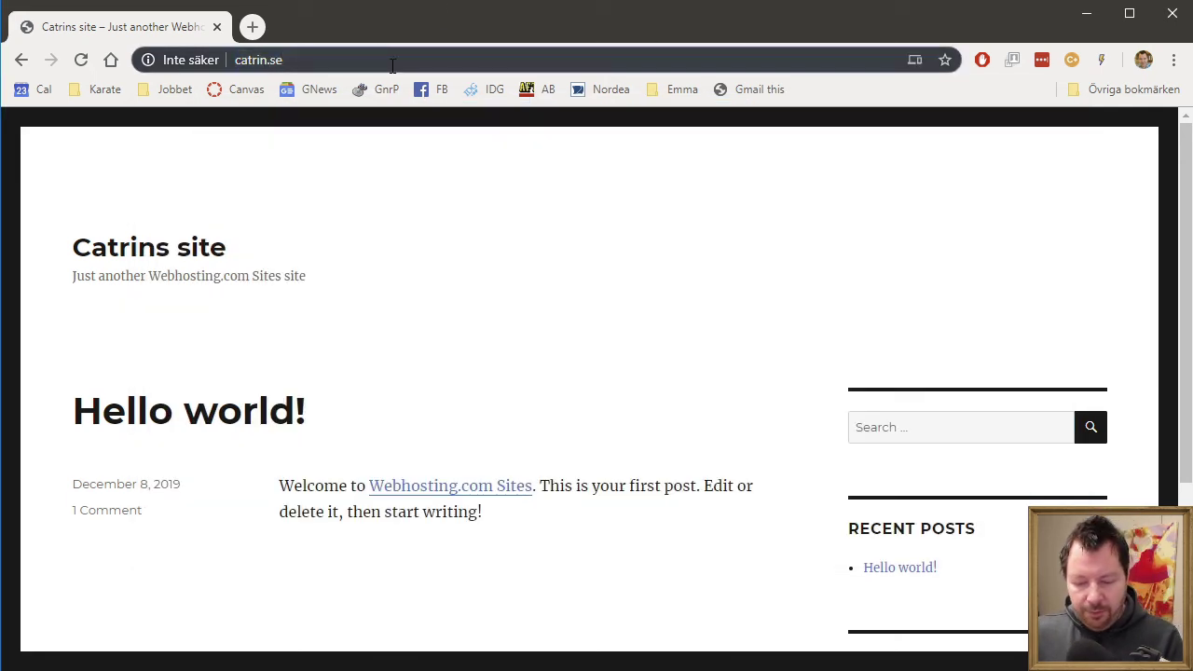
- Open catrin.se/phpmyadmin and log in with the database user's credentials, declining the save-login offer
{"action": "type", "text": "/phpmyad"}
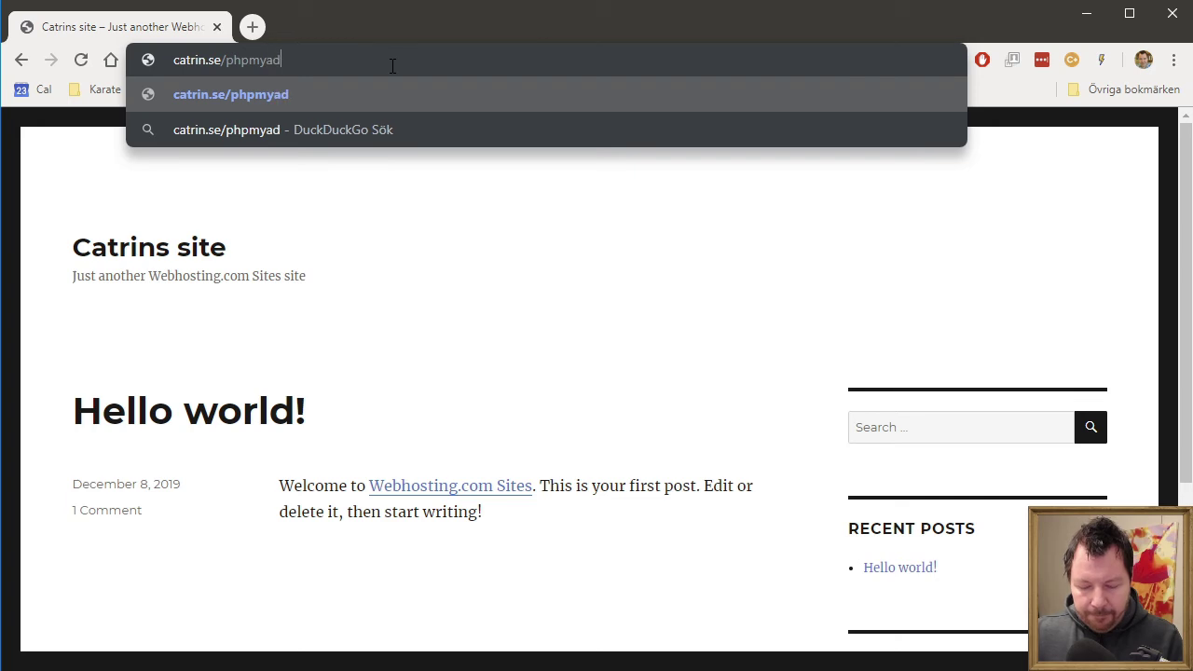
{"action": "type", "text": "min"}
{"action": "key", "text": "Return"}
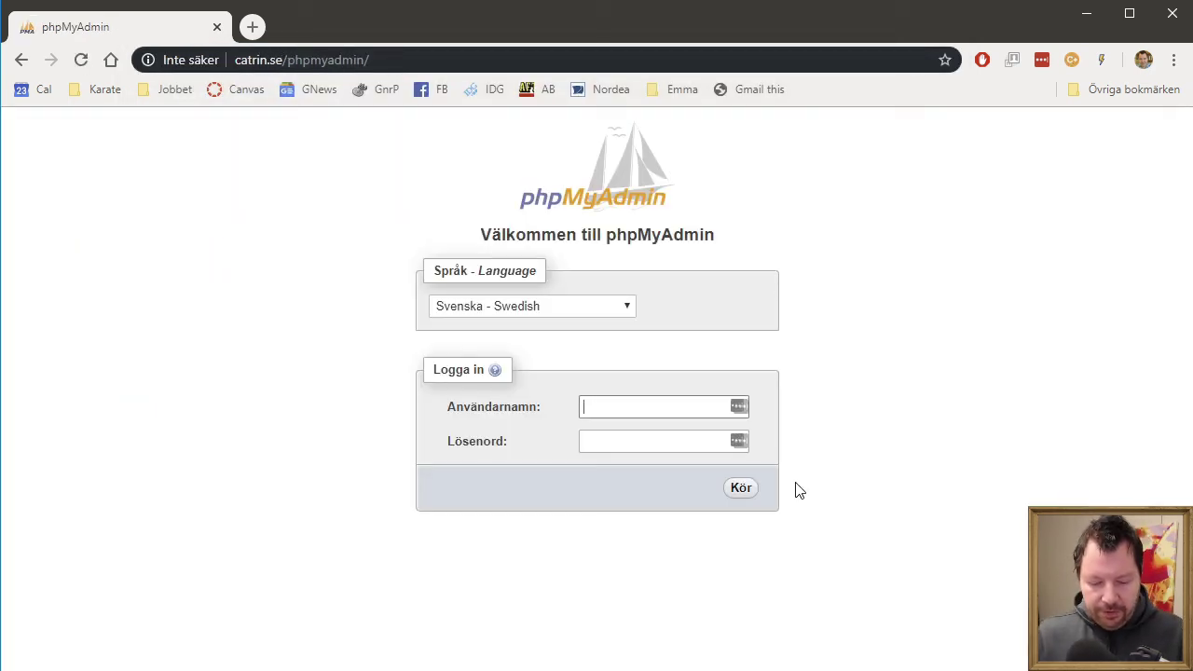
{"action": "type", "text": "crille"}
{"action": "key", "text": "Tab"}
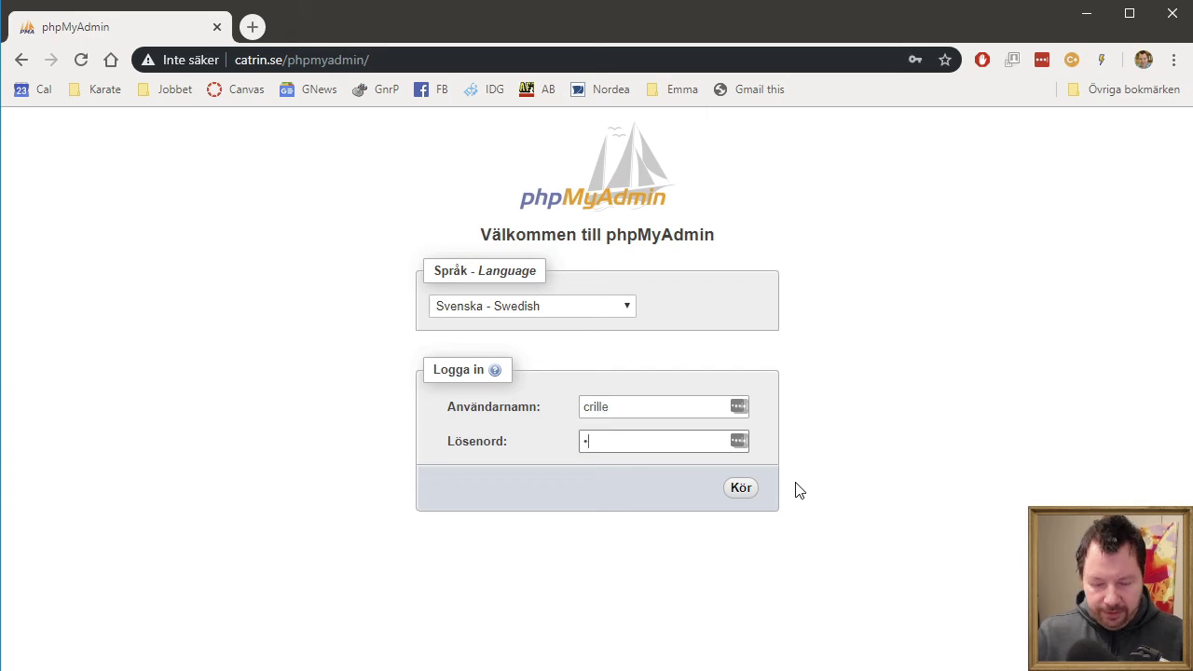
{"action": "key", "text": "Return"}
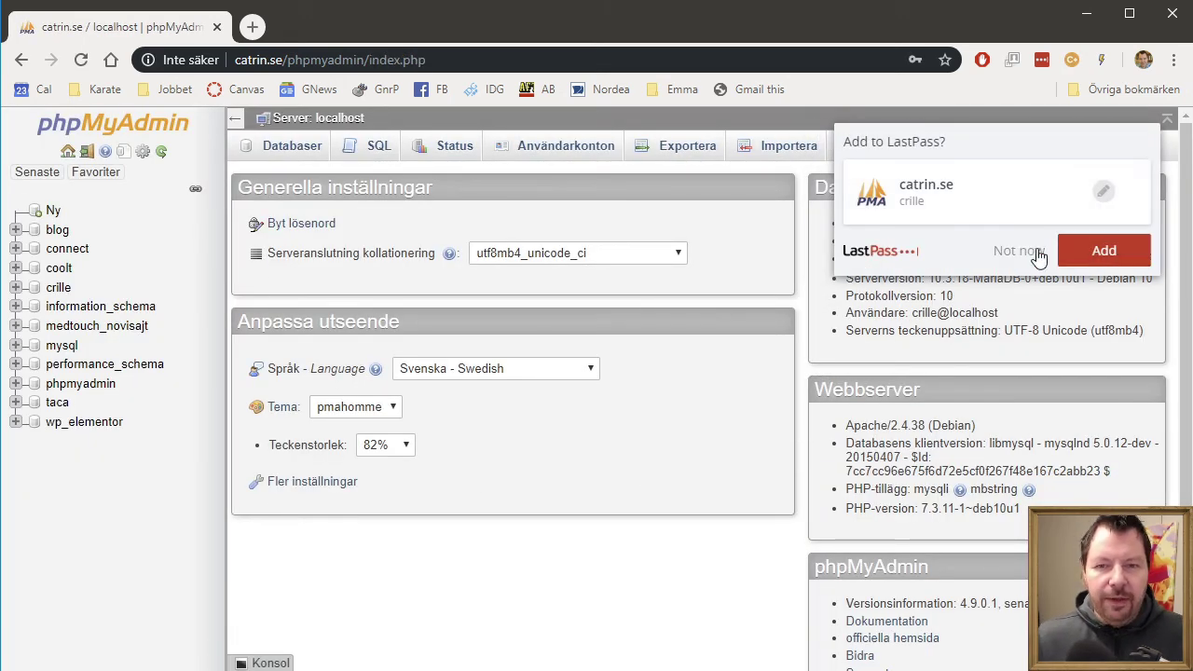
{"action": "left_click", "coordinate": [1035, 258]}
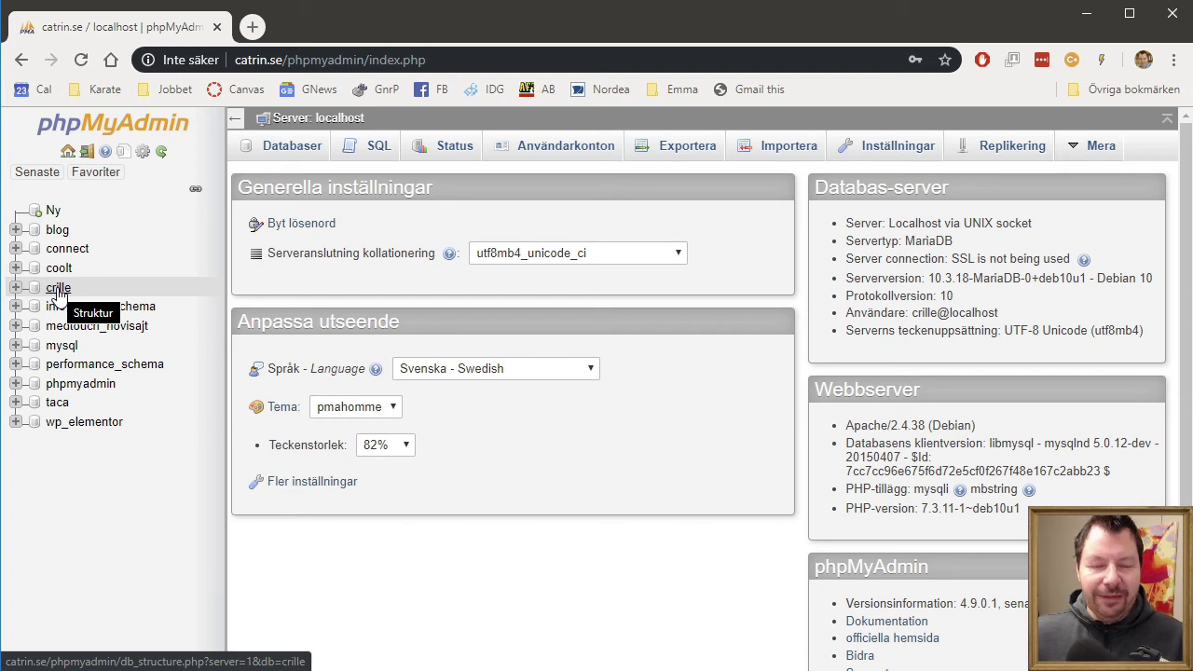
- Browse the user database's WordPress table list, then log out of phpMyAdmin
{"action": "left_click", "coordinate": [57, 288]}
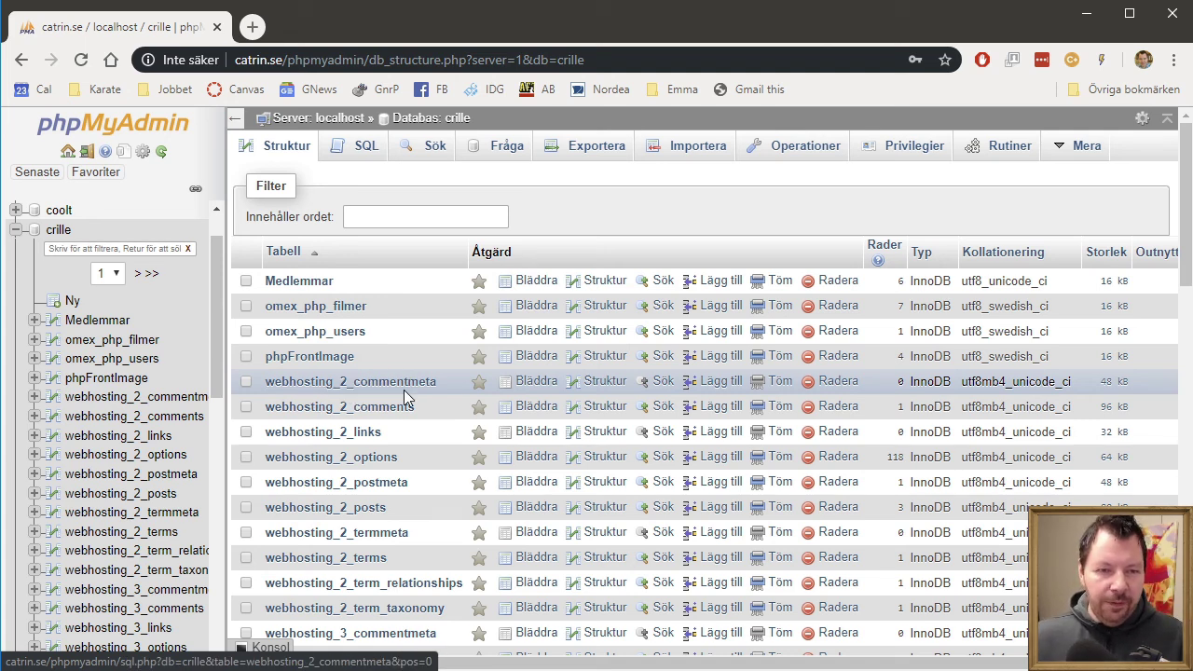
{"action": "scroll", "coordinate": [363, 384], "scroll_direction": "down", "scroll_amount": 2}
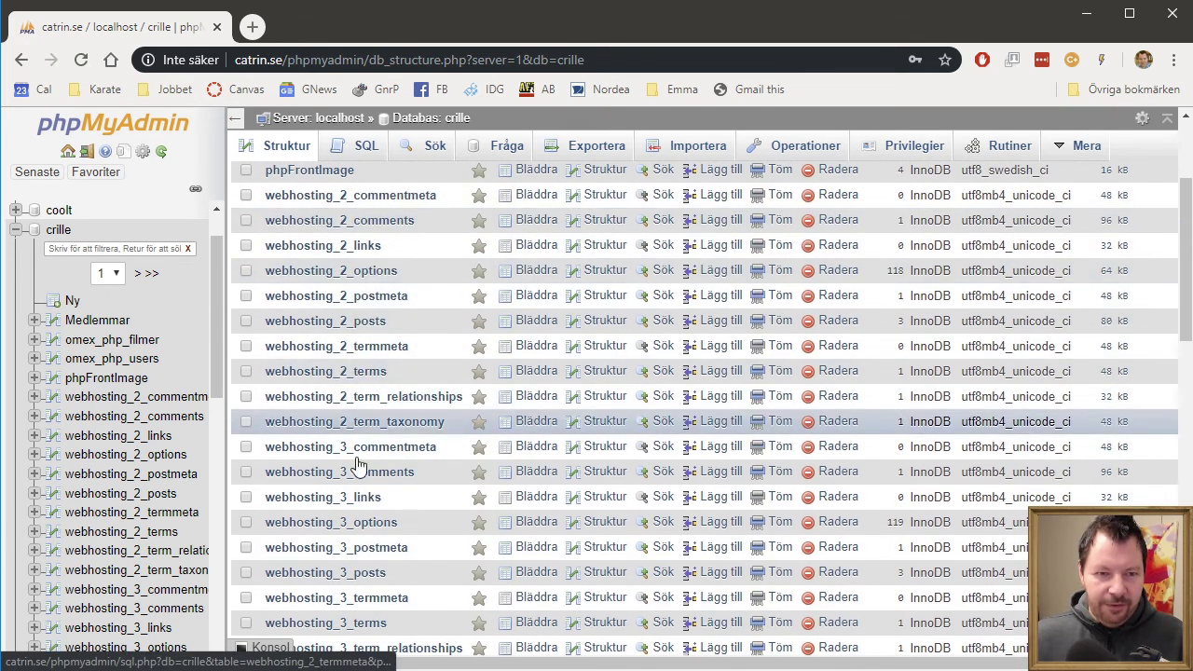
{"action": "scroll", "coordinate": [365, 382], "scroll_direction": "down", "scroll_amount": 2}
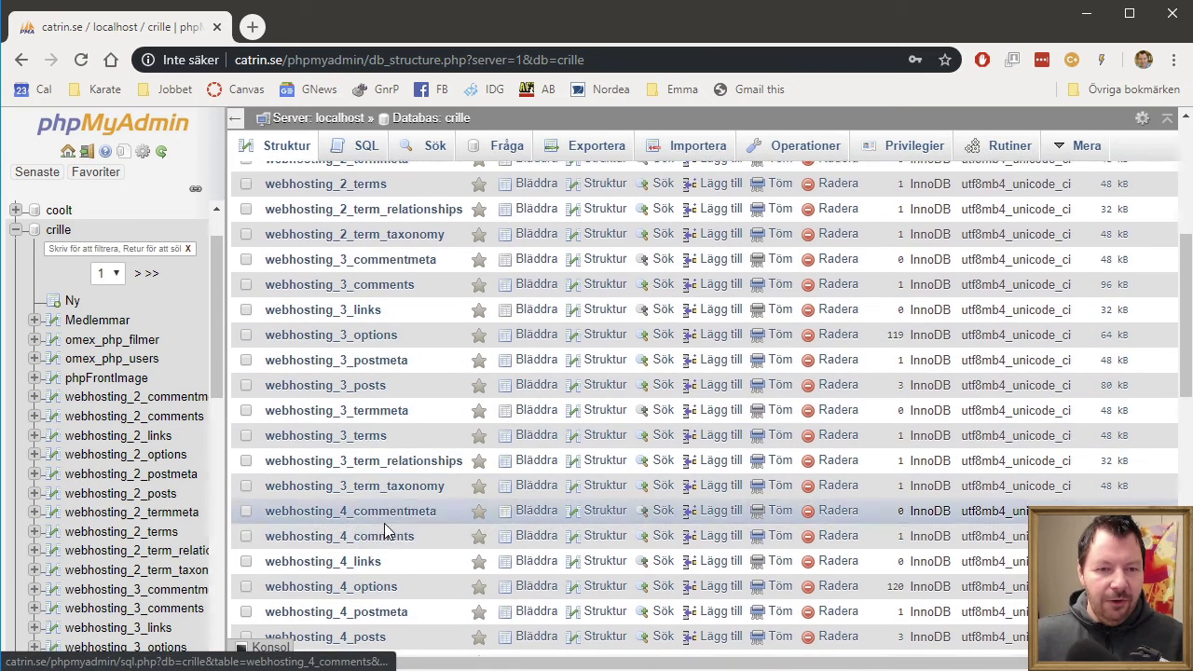
{"action": "scroll", "coordinate": [363, 485], "scroll_direction": "down", "scroll_amount": 1}
{"action": "scroll", "coordinate": [368, 455], "scroll_direction": "down", "scroll_amount": 1}
{"action": "scroll", "coordinate": [368, 455], "scroll_direction": "down", "scroll_amount": 2}
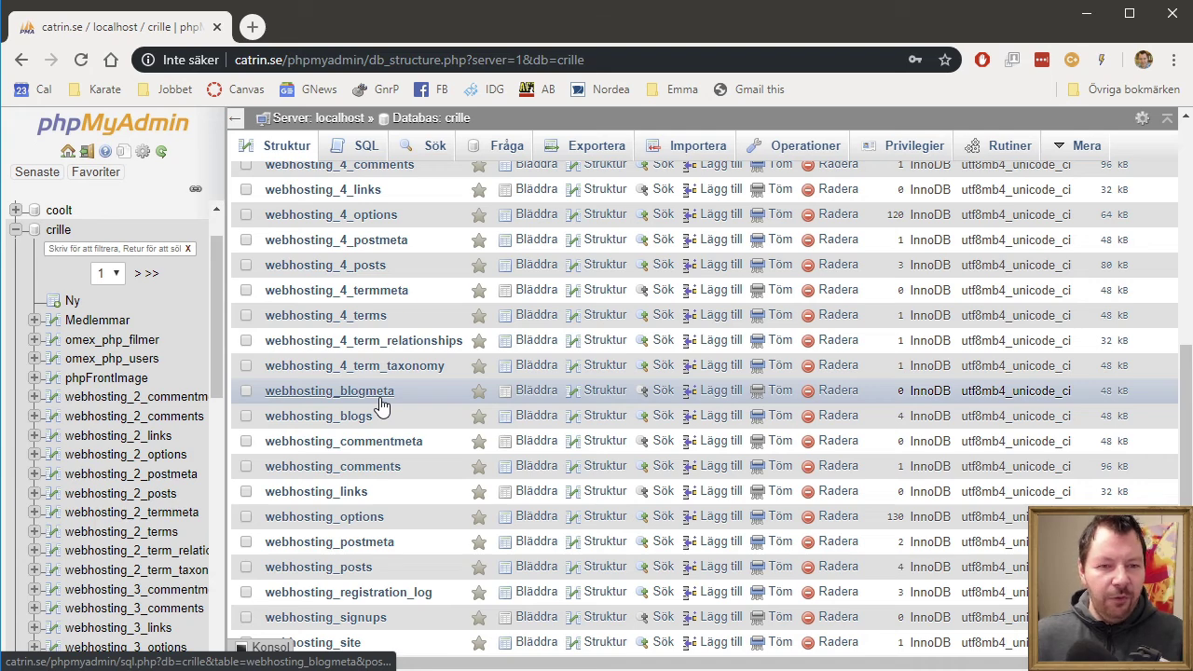
{"action": "scroll", "coordinate": [381, 407], "scroll_direction": "down", "scroll_amount": 2}
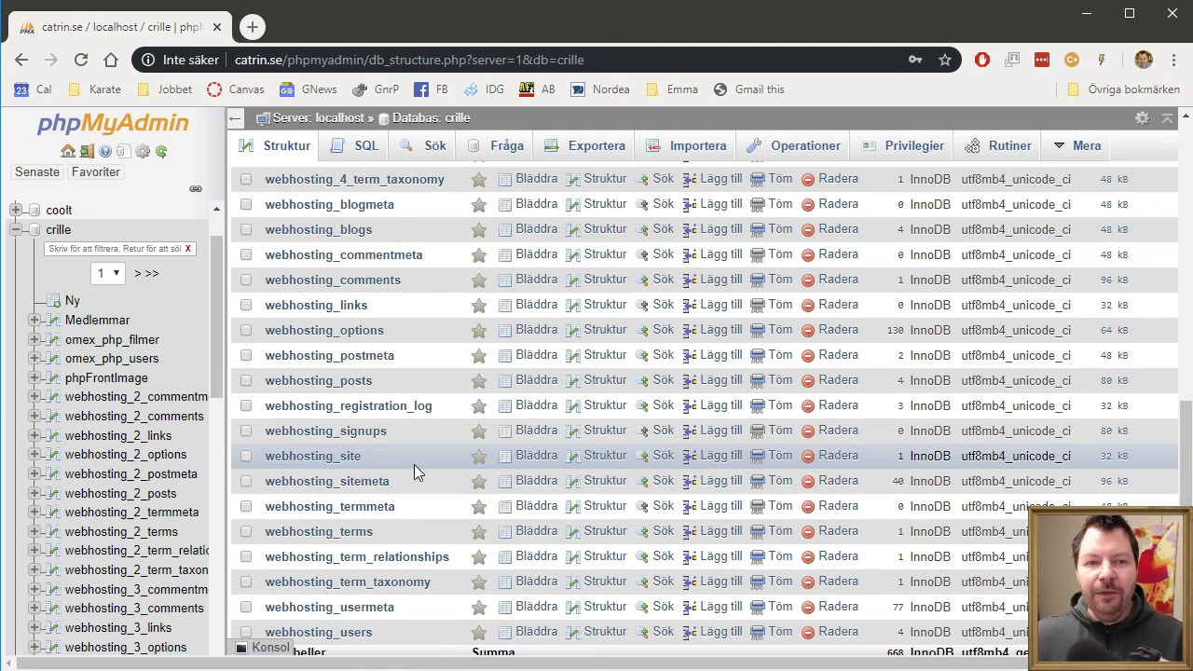
{"action": "scroll", "coordinate": [413, 461], "scroll_direction": "up", "scroll_amount": 10}
{"action": "scroll", "coordinate": [410, 458], "scroll_direction": "down", "scroll_amount": 3}
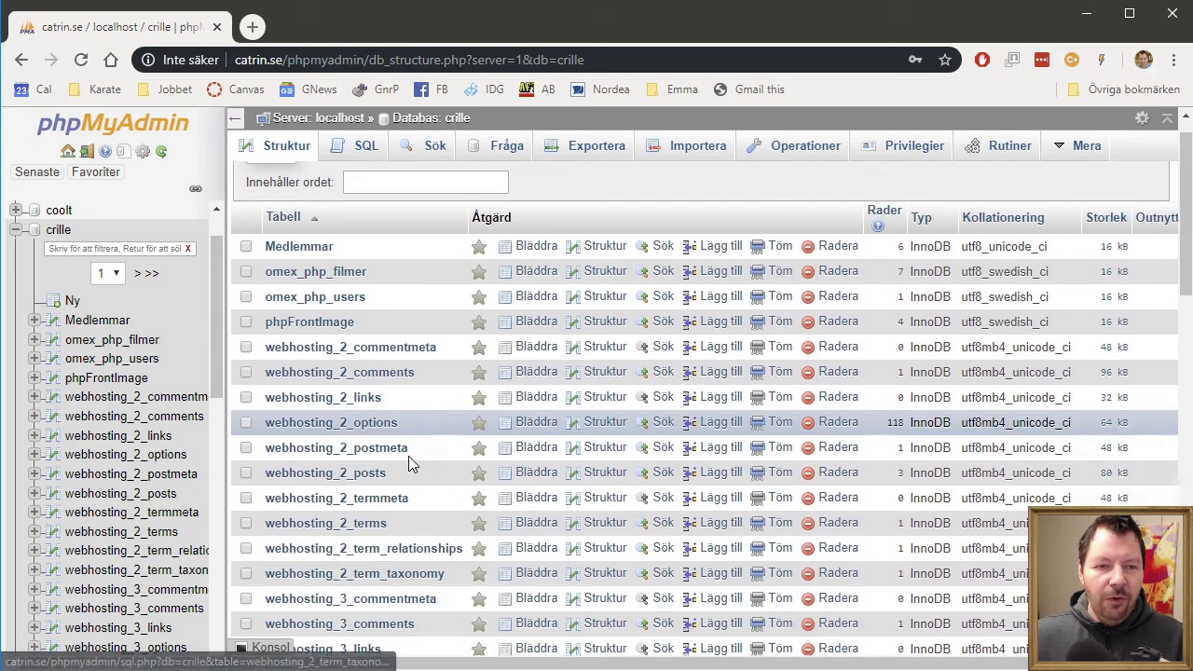
{"action": "scroll", "coordinate": [408, 456], "scroll_direction": "up", "scroll_amount": 2}
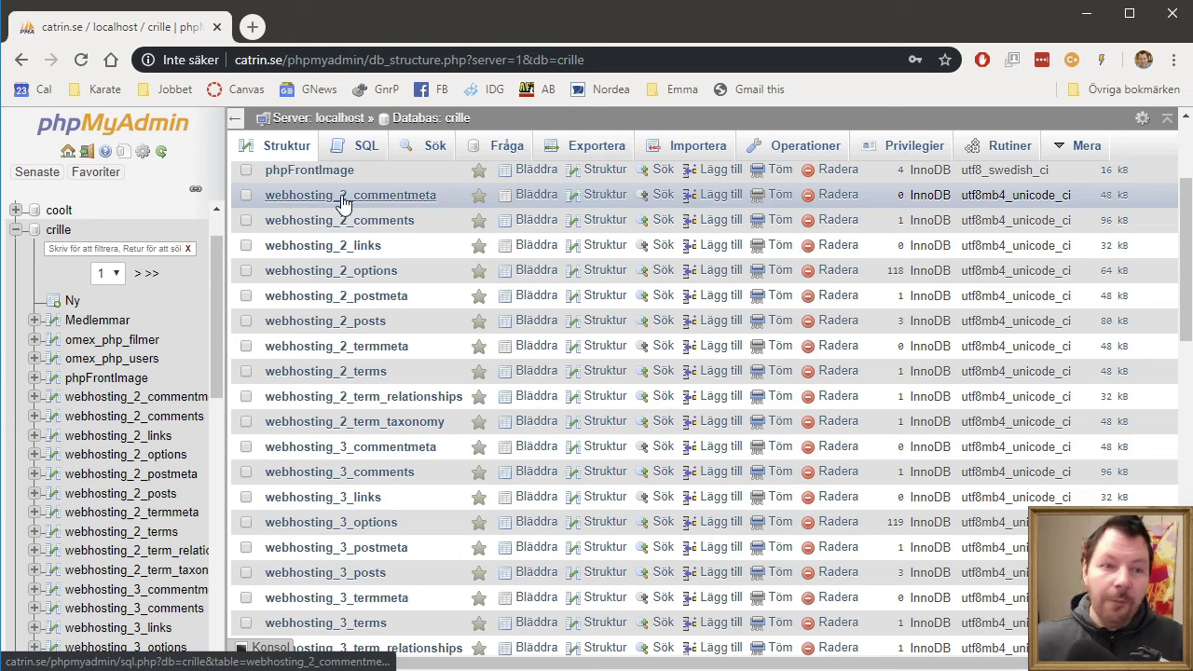
{"action": "scroll", "coordinate": [455, 279], "scroll_direction": "down", "scroll_amount": 2}
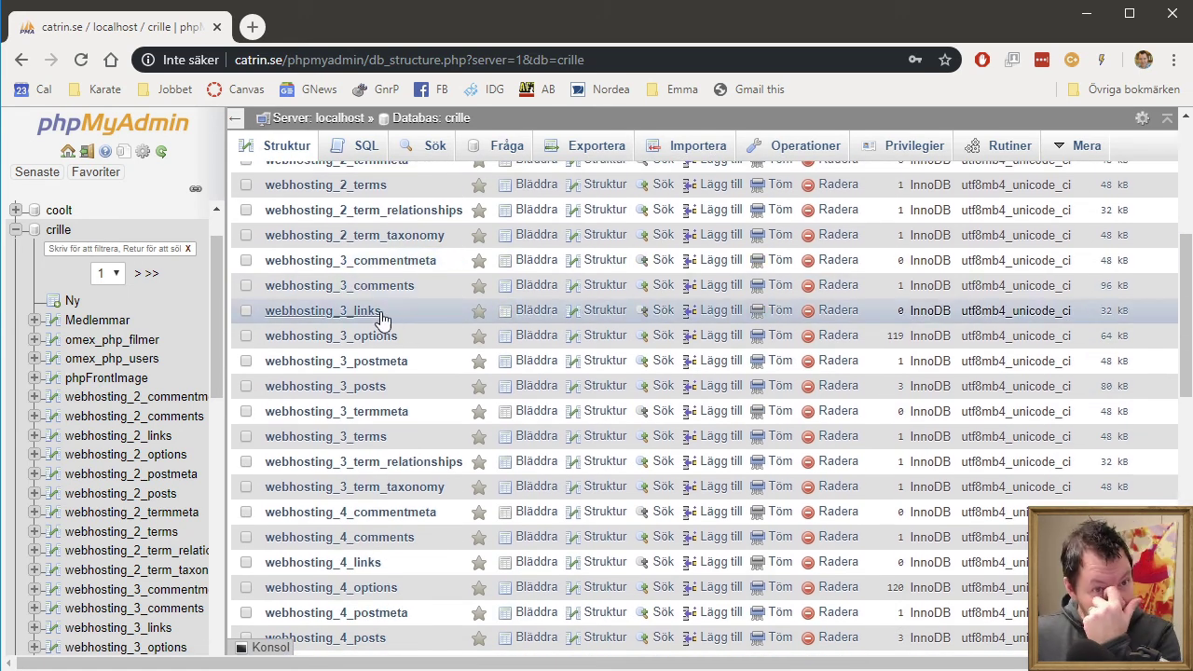
{"action": "scroll", "coordinate": [390, 330], "scroll_direction": "down", "scroll_amount": 4}
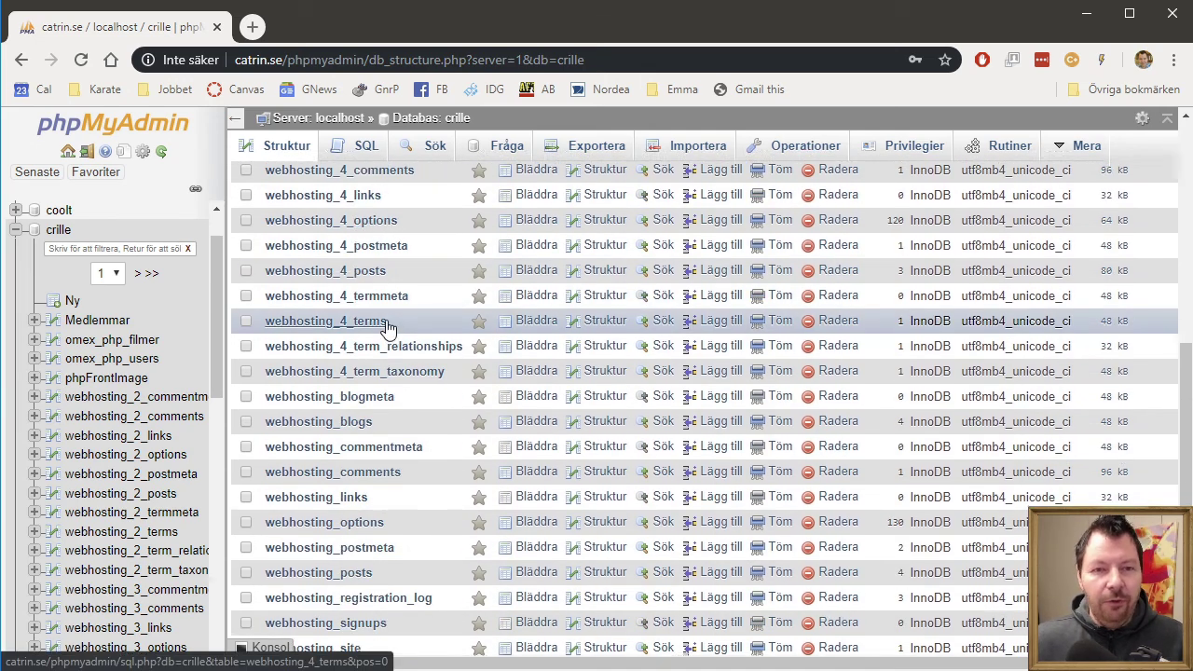
{"action": "scroll", "coordinate": [389, 330], "scroll_direction": "up", "scroll_amount": 8}
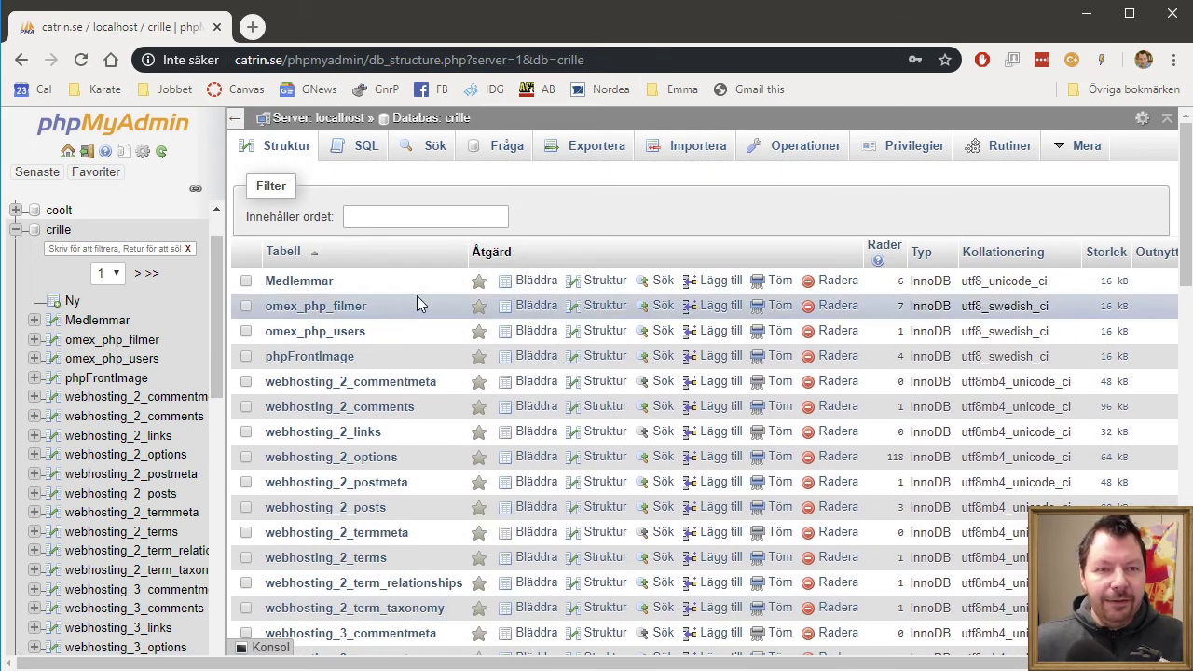
{"action": "left_click", "coordinate": [87, 152]}
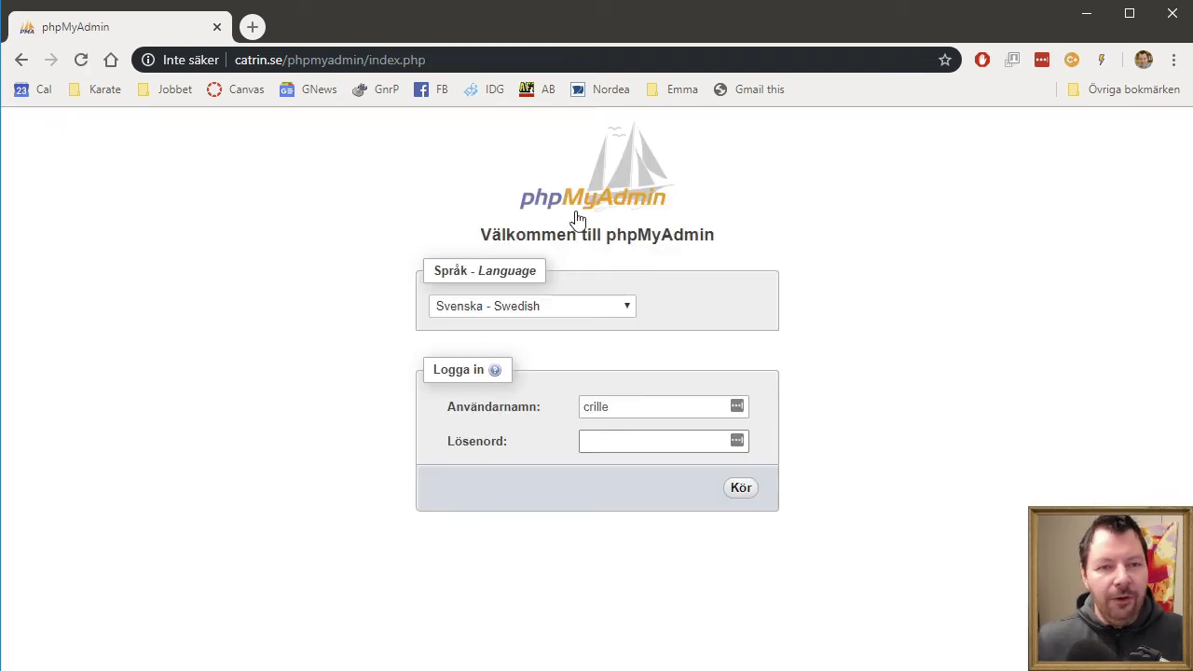
- Load webhosting.com, log in as network administrator, and decline saving the password
{"action": "left_click", "coordinate": [304, 61]}
{"action": "type", "text": "web"}
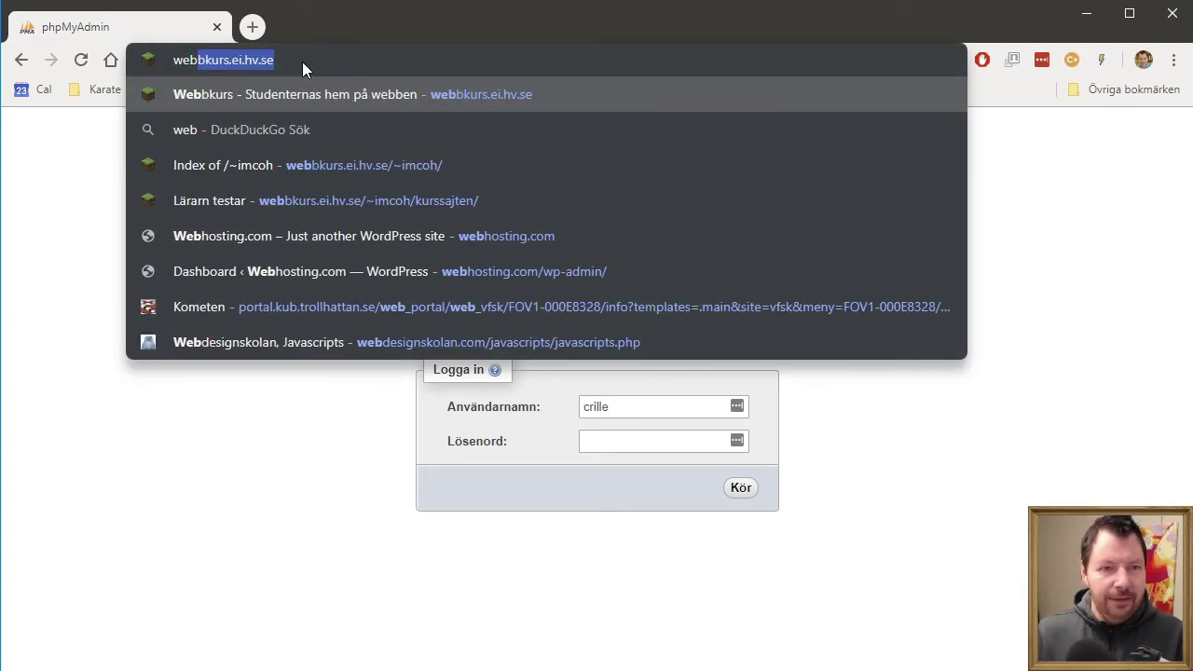
{"action": "type", "text": "h"}
{"action": "key", "text": "Return"}
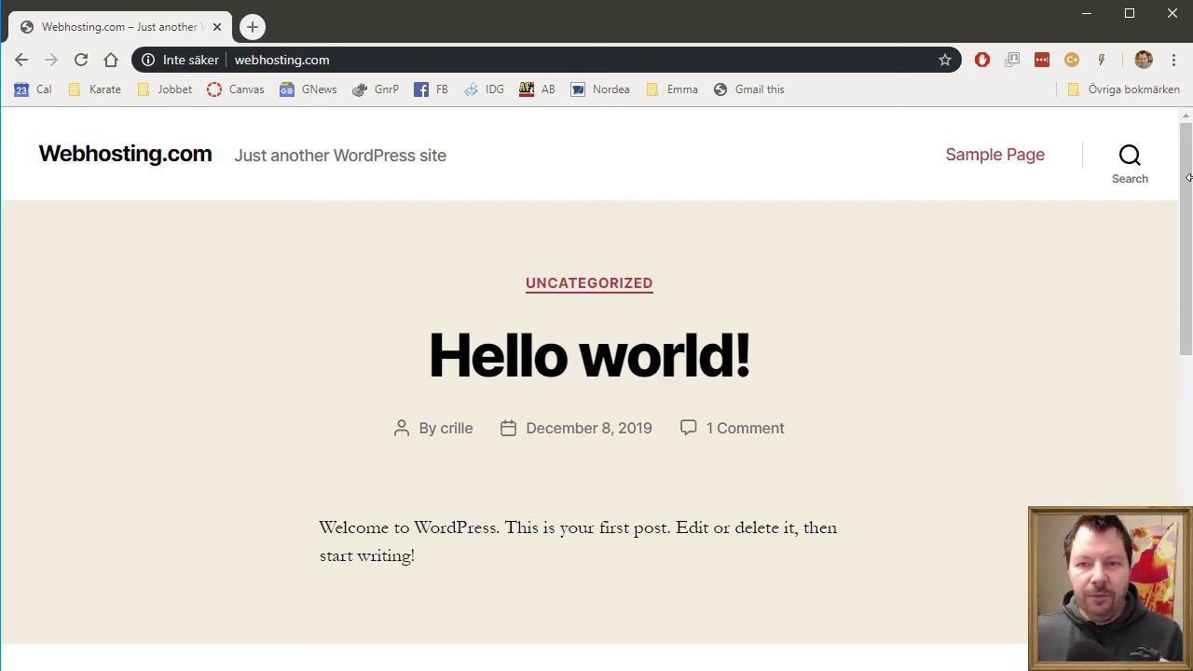
{"action": "scroll", "coordinate": [965, 374], "scroll_direction": "down", "scroll_amount": 6}
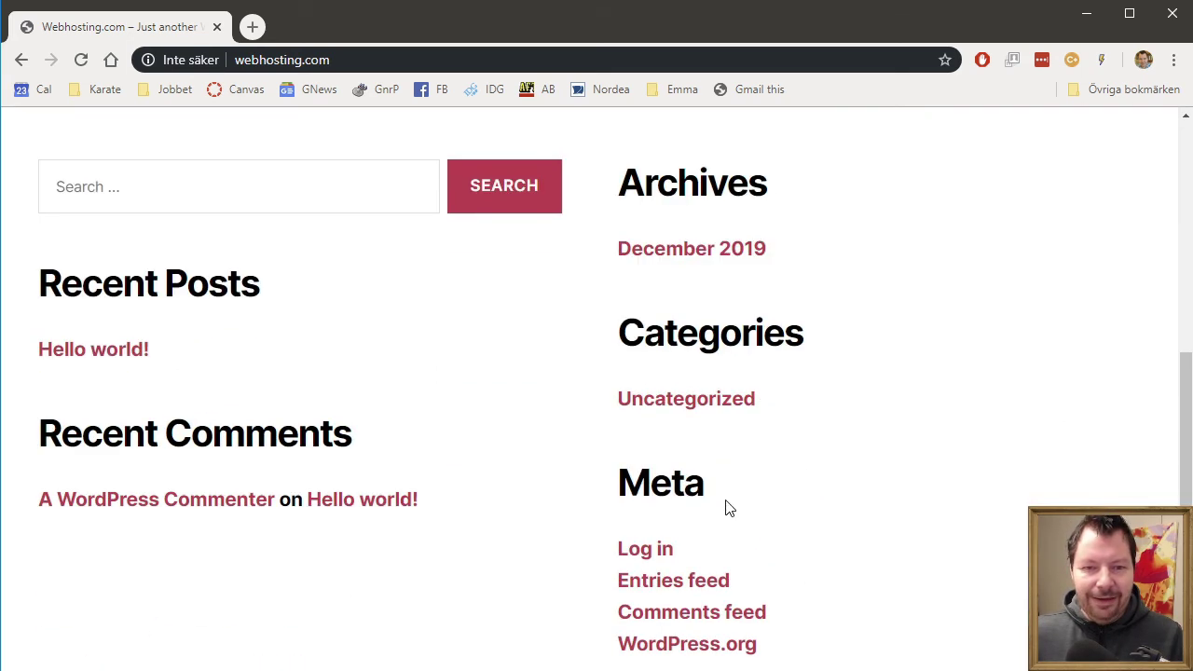
{"action": "left_click", "coordinate": [645, 552]}
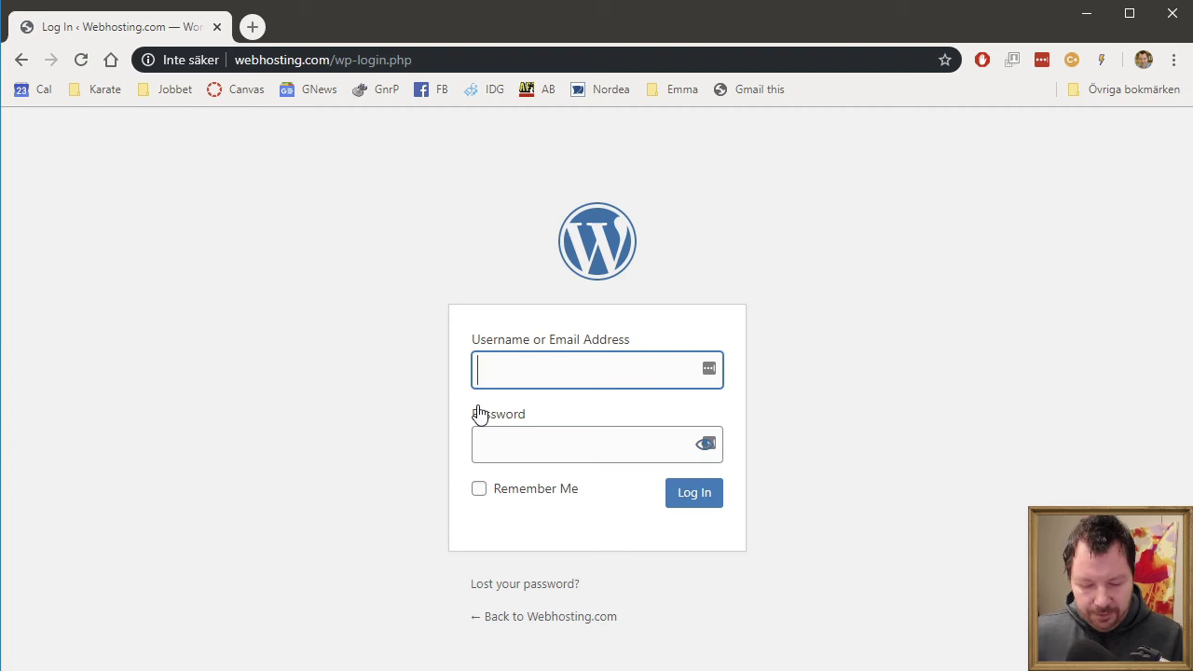
{"action": "key", "text": "Tab"}
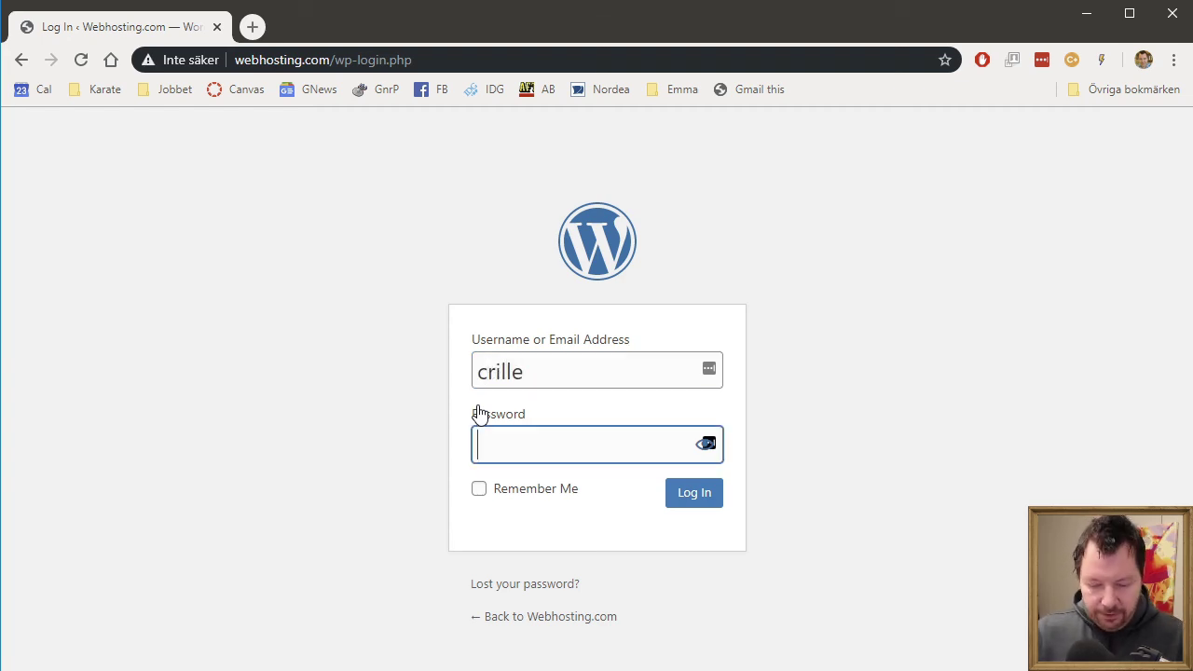
{"action": "key", "text": "Return"}
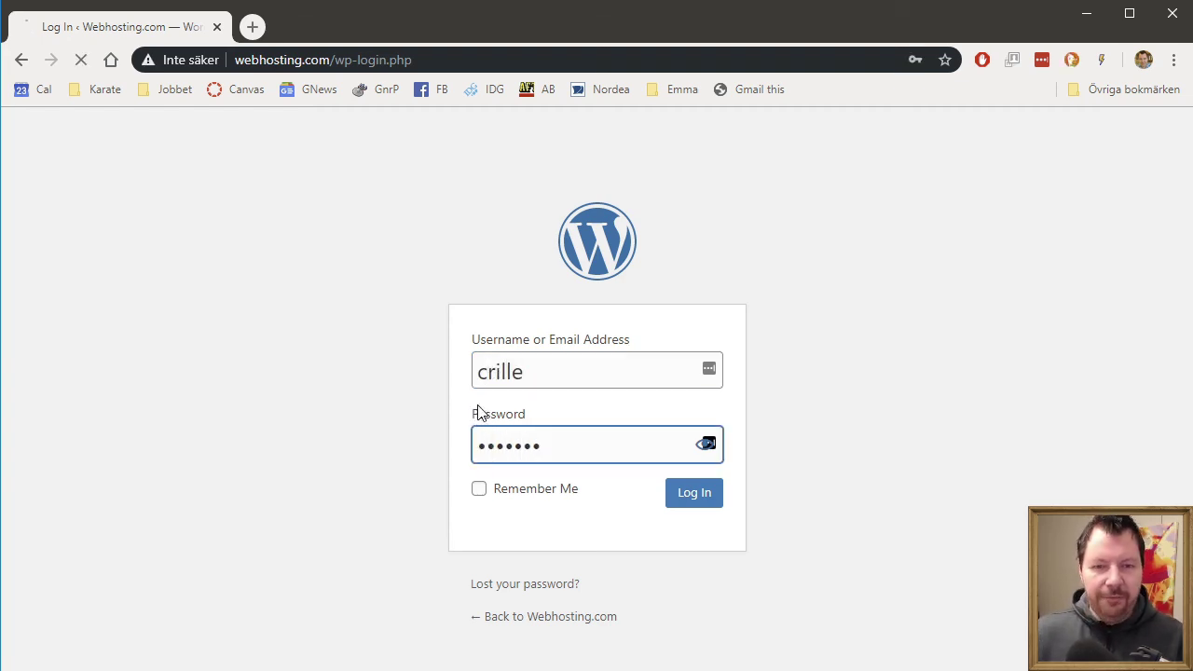
{"action": "left_click", "coordinate": [1019, 252]}
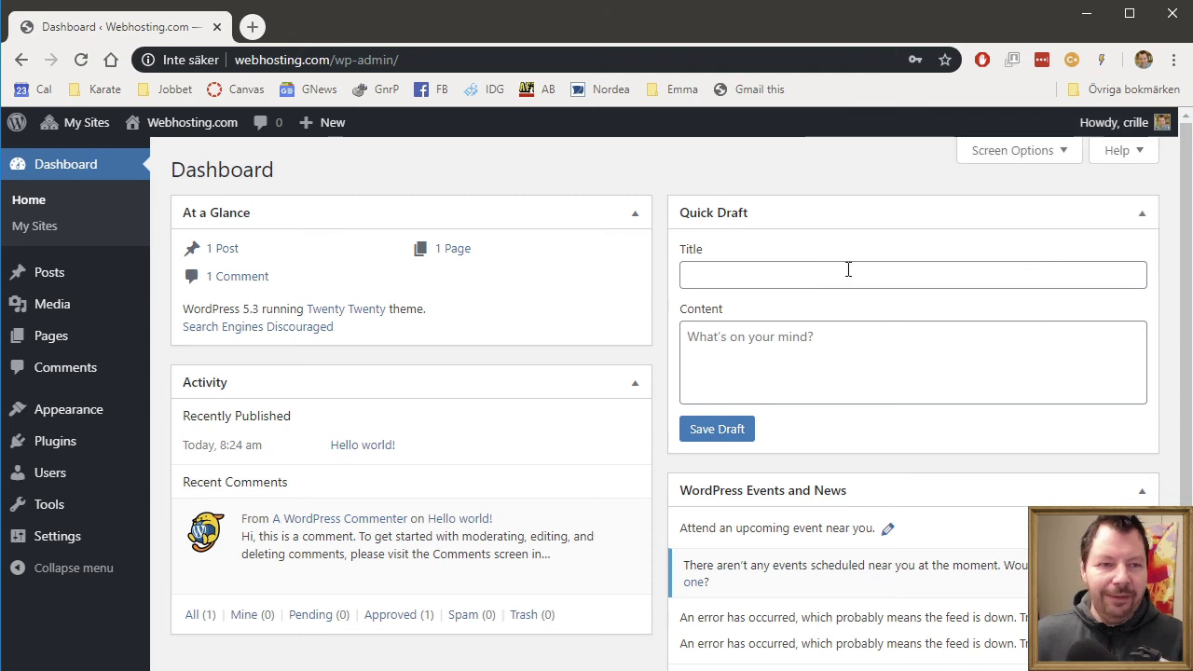
- Open the Network Admin site list and look at the main site's Users tab
{"action": "left_click", "coordinate": [43, 227]}
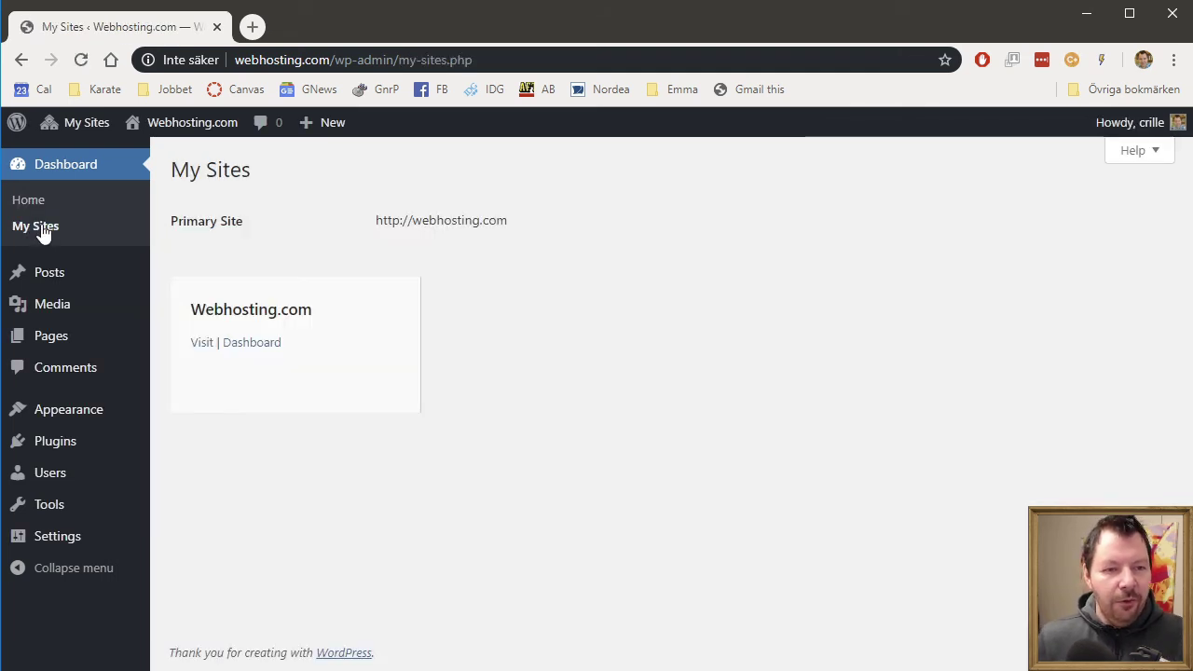
{"action": "mouse_move", "coordinate": [96, 125]}
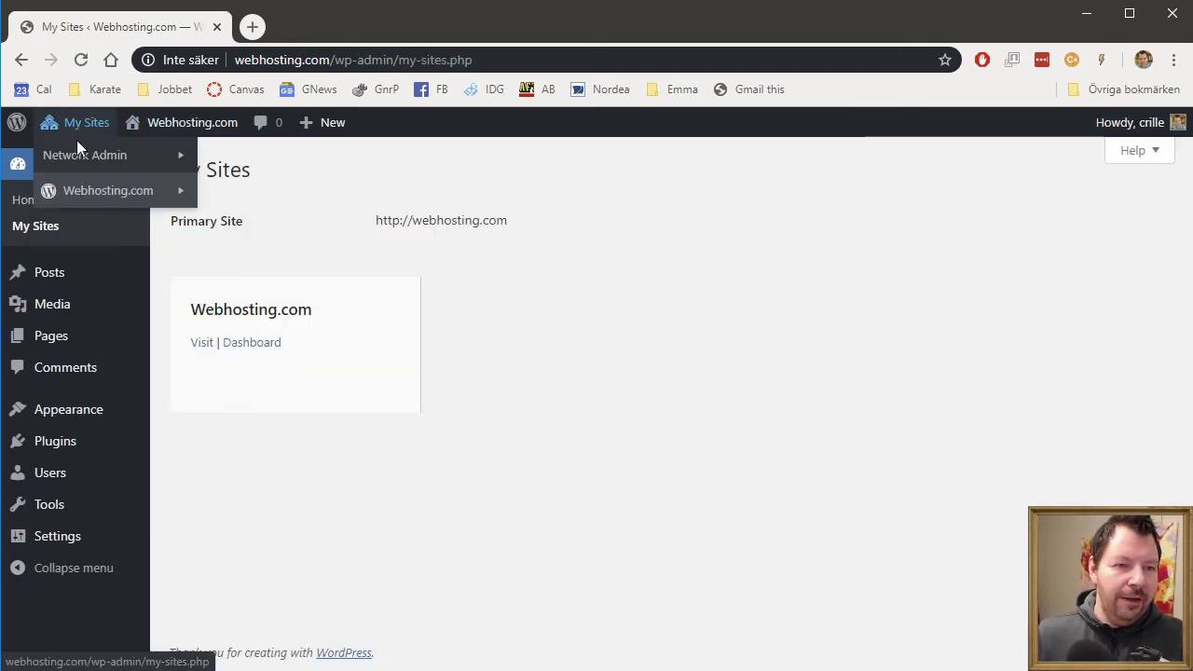
{"action": "mouse_move", "coordinate": [70, 170]}
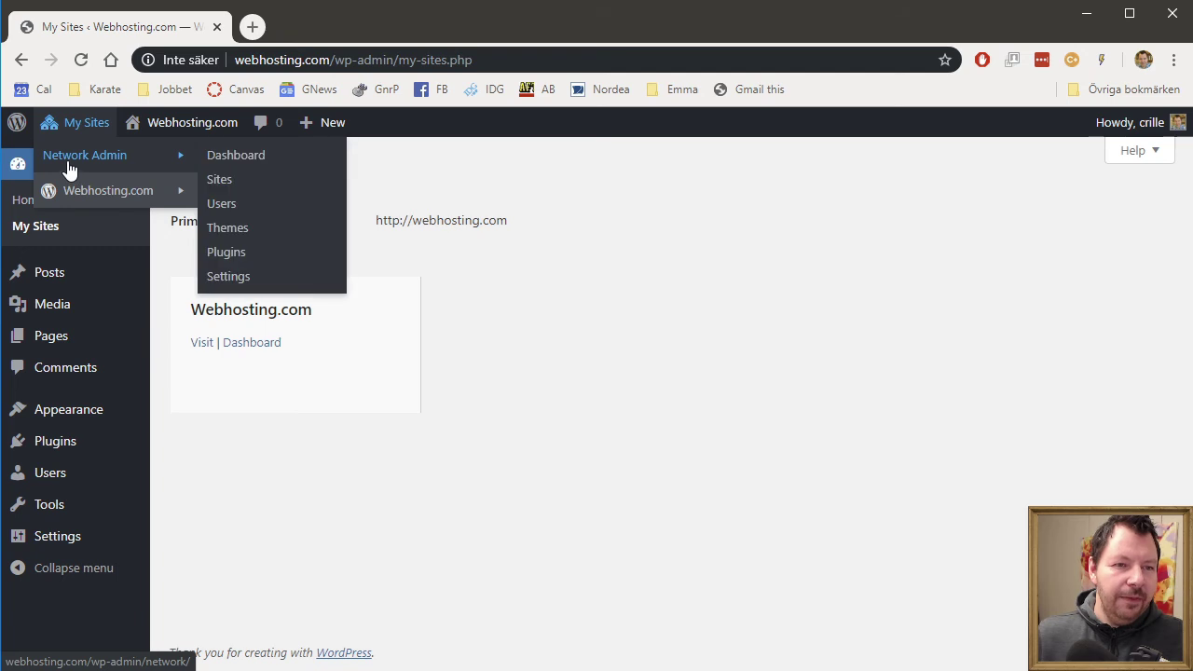
{"action": "left_click", "coordinate": [219, 180]}
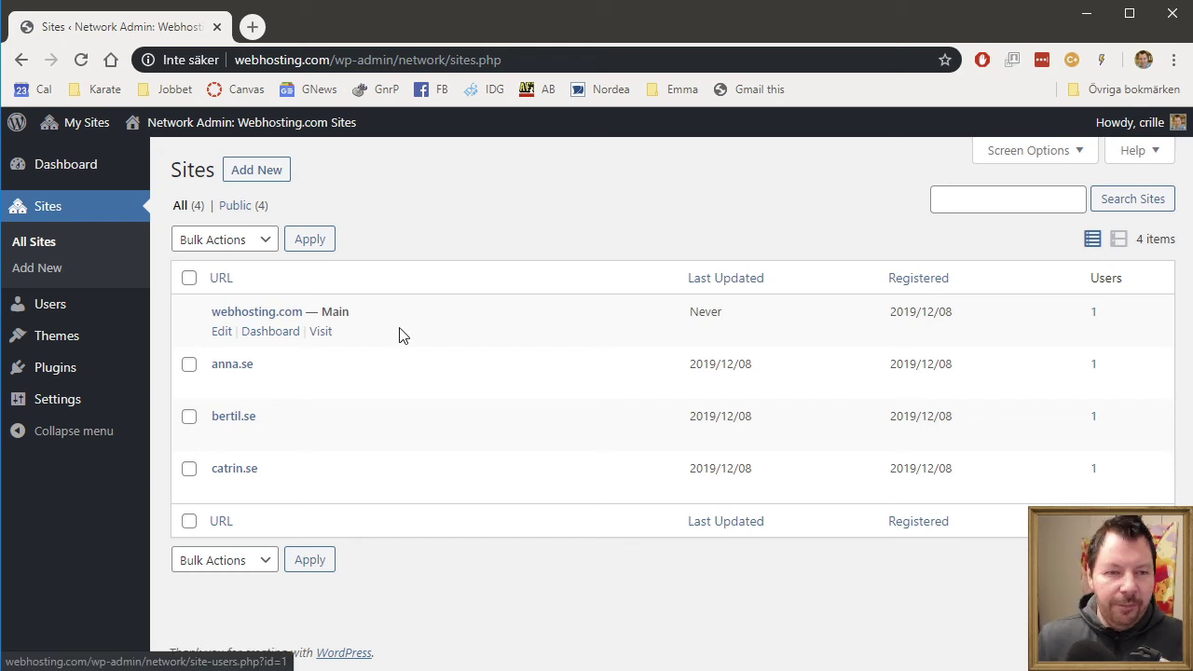
{"action": "left_click", "coordinate": [221, 334]}
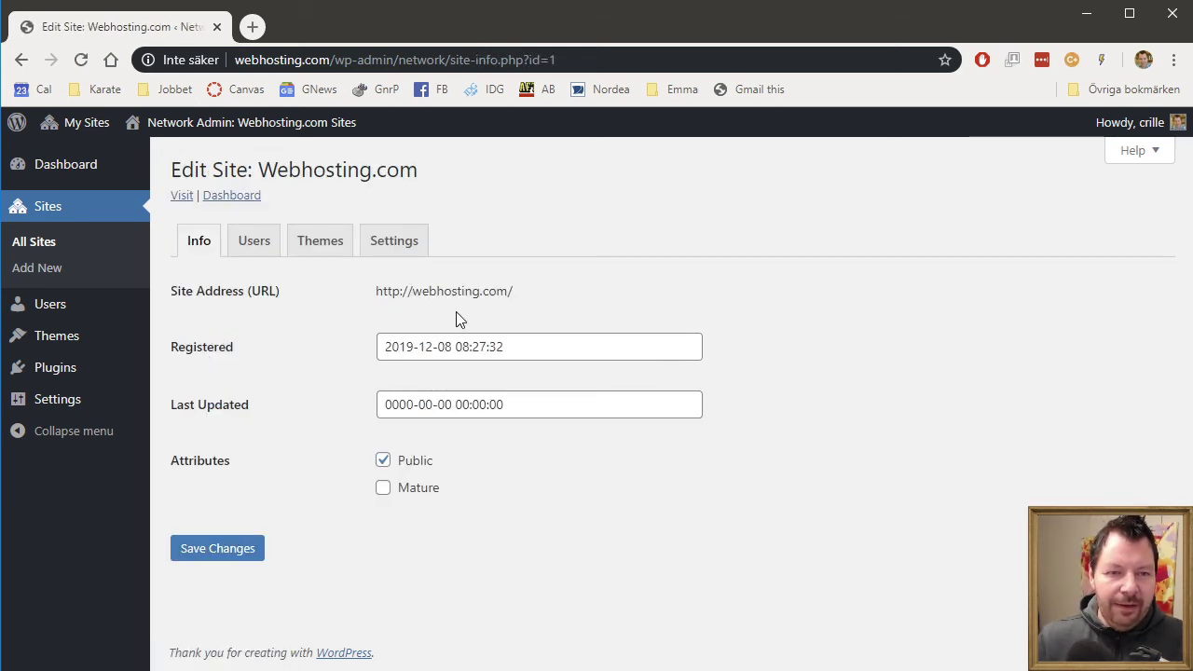
{"action": "left_click", "coordinate": [239, 248]}
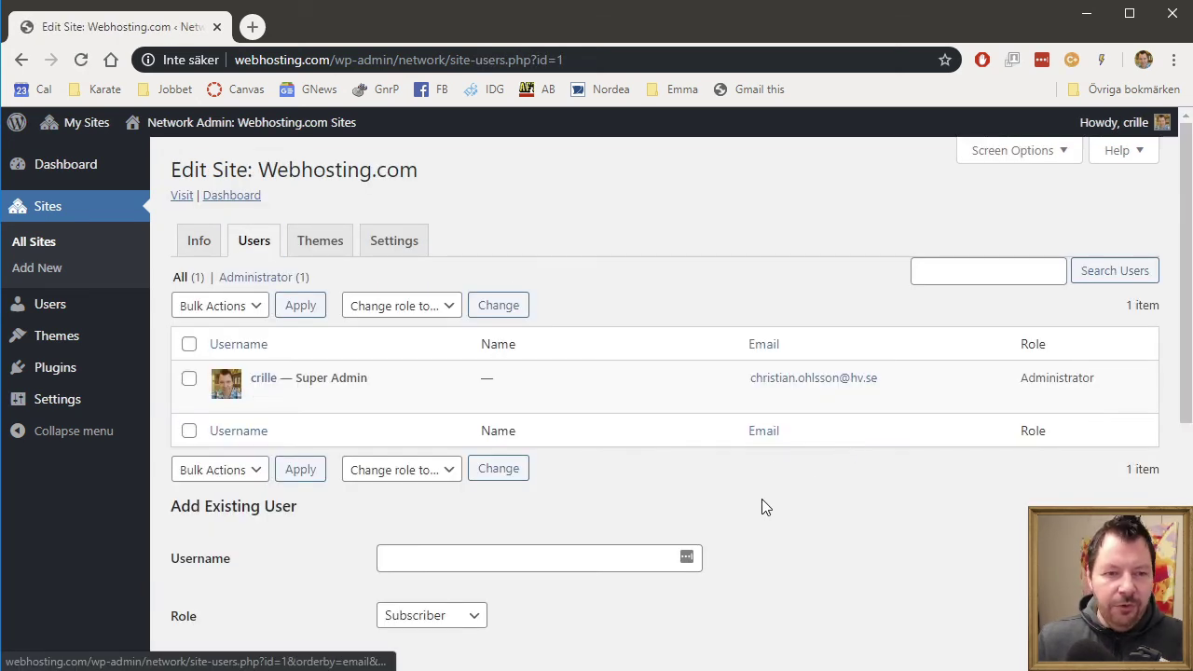
{"action": "scroll", "coordinate": [761, 504], "scroll_direction": "down", "scroll_amount": 2}
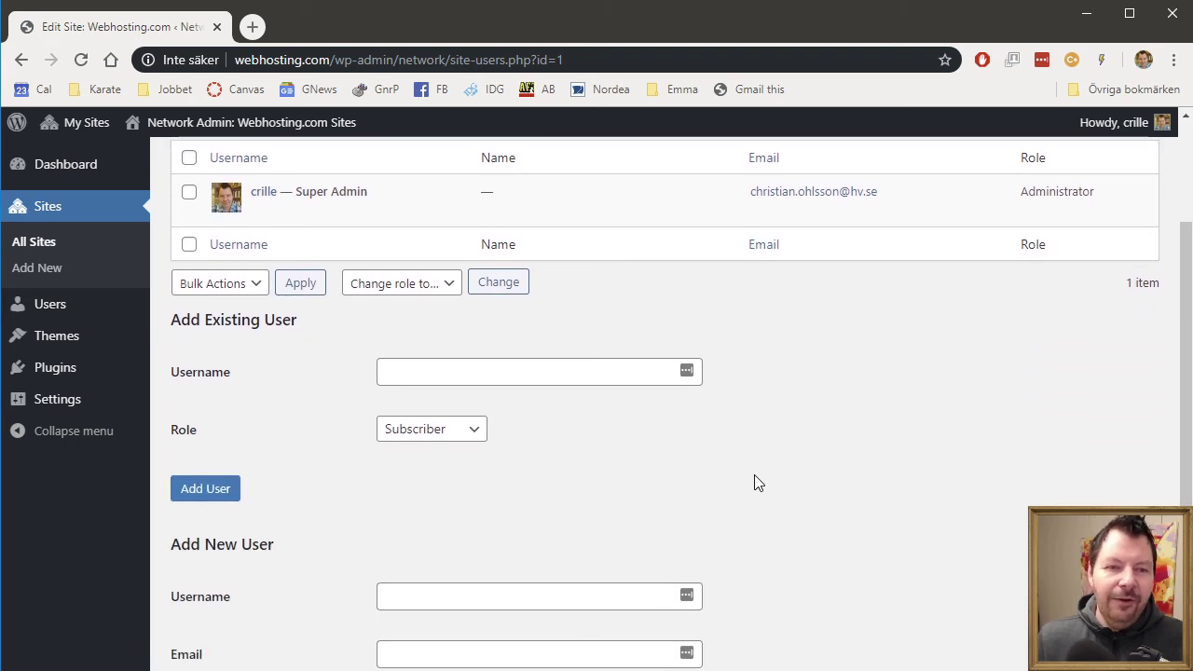
{"action": "scroll", "coordinate": [757, 483], "scroll_direction": "up", "scroll_amount": 2}
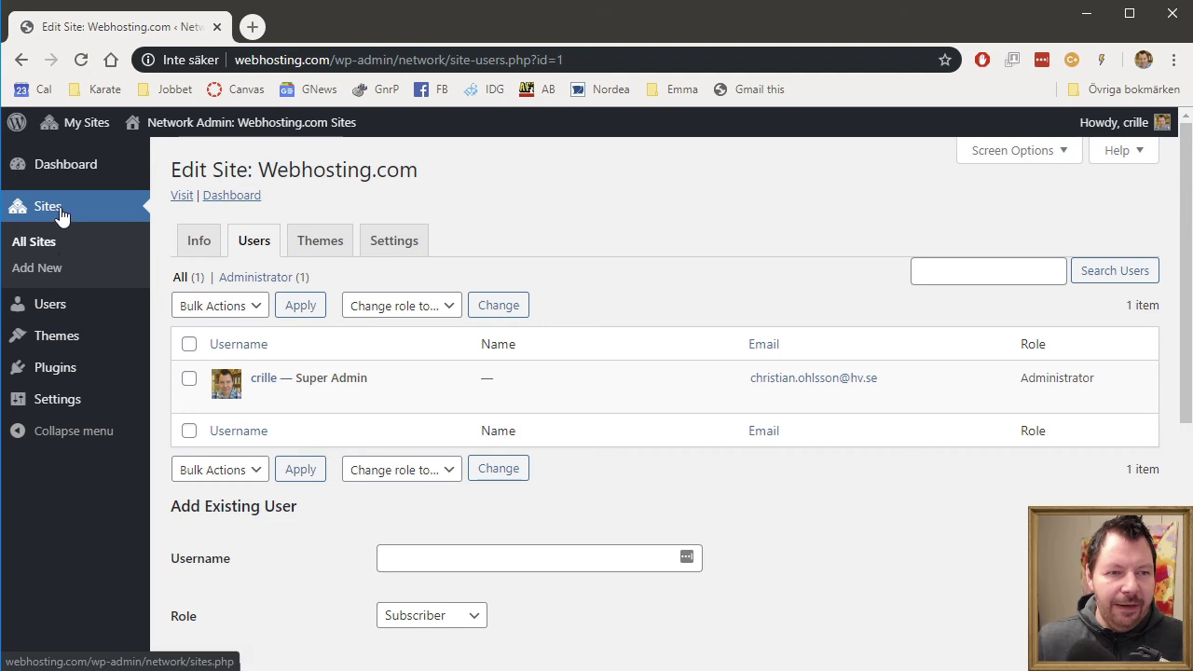
- Return to All Sites and open the anna.se site's edit page
{"action": "left_click", "coordinate": [42, 244]}
{"action": "mouse_move", "coordinate": [407, 395]}
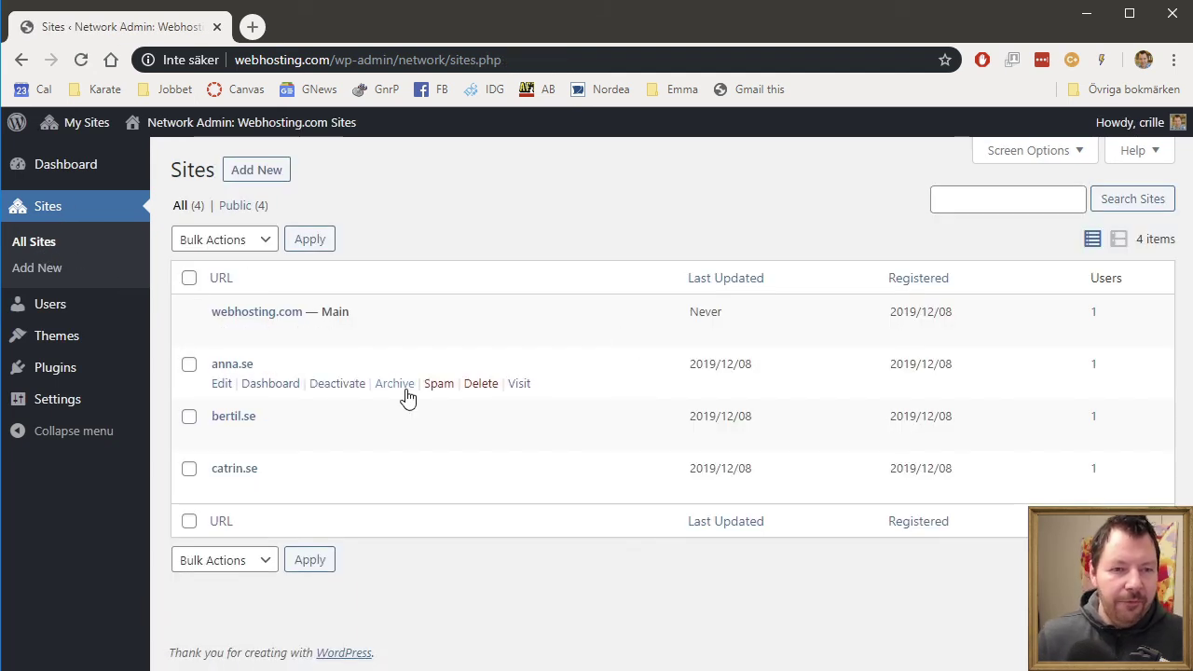
{"action": "left_click", "coordinate": [222, 385]}
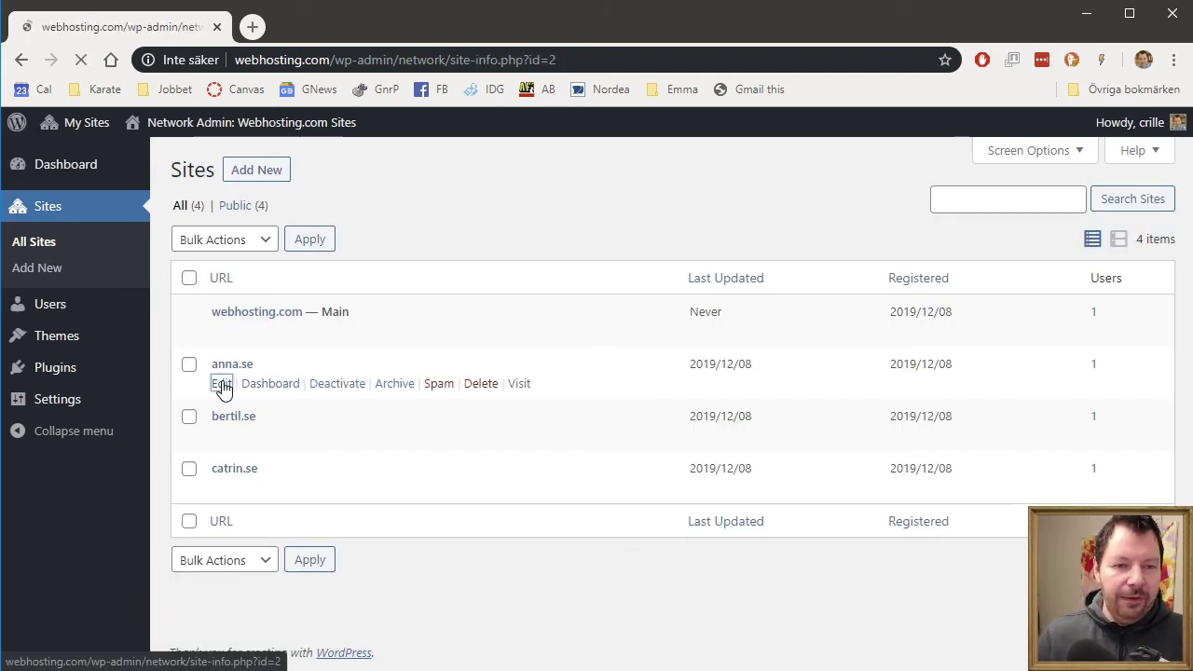
- Add the existing super admin account to anna.se with the Administrator role
{"action": "left_click", "coordinate": [253, 243]}
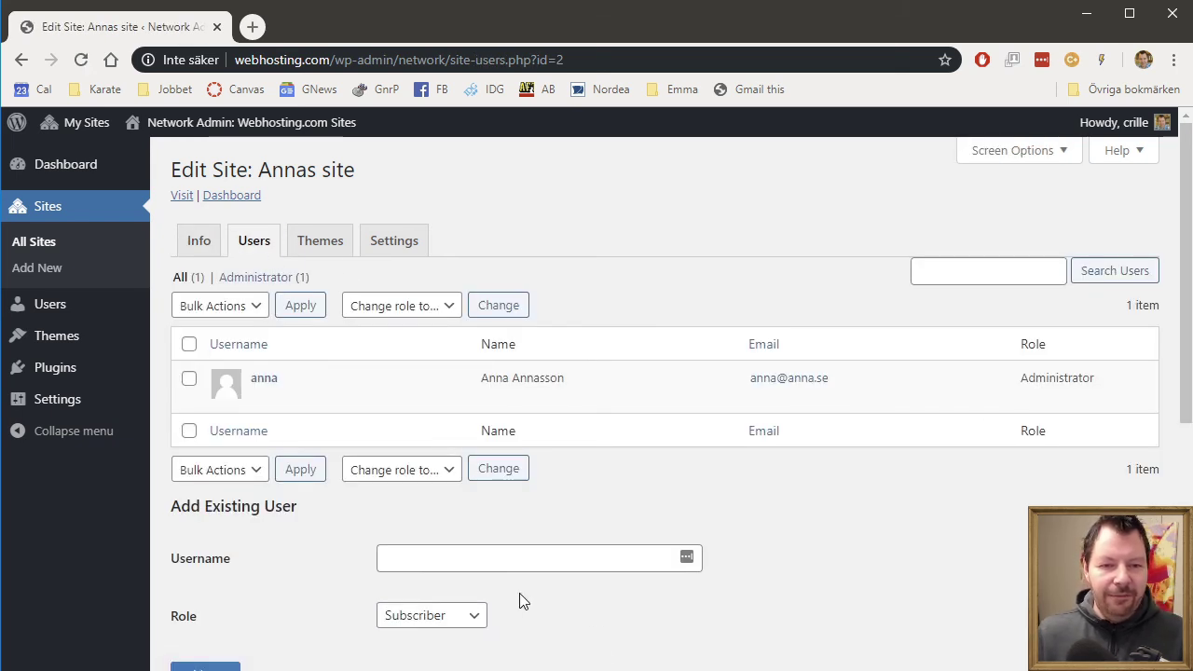
{"action": "left_click", "coordinate": [519, 550]}
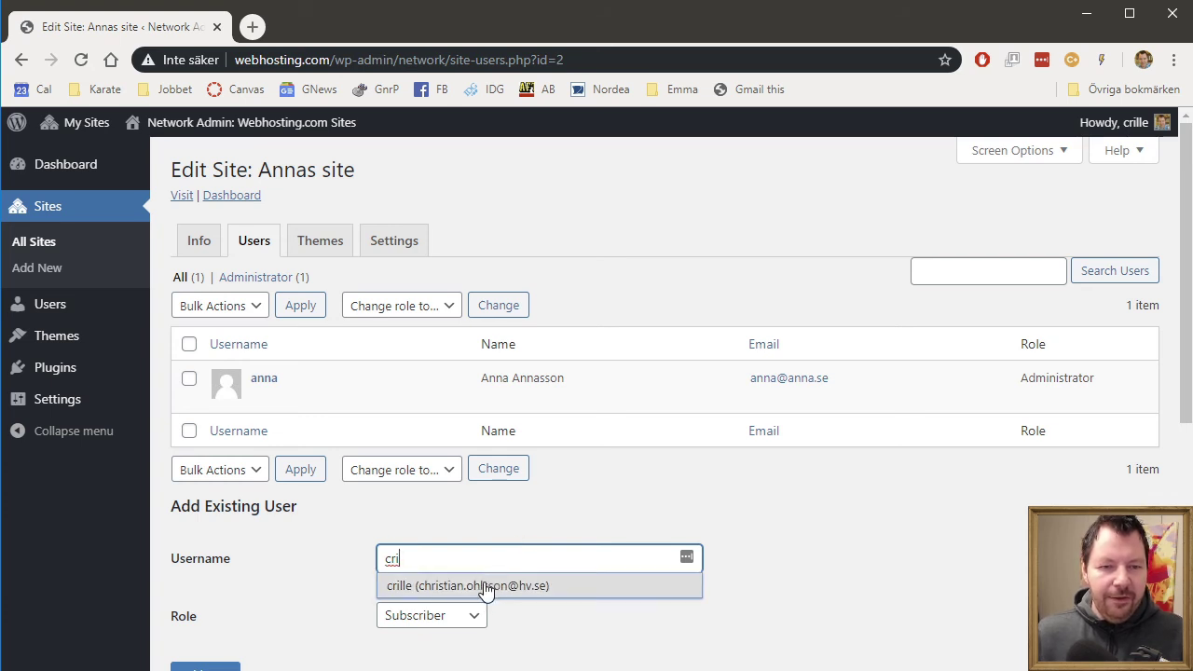
{"action": "left_click", "coordinate": [484, 586]}
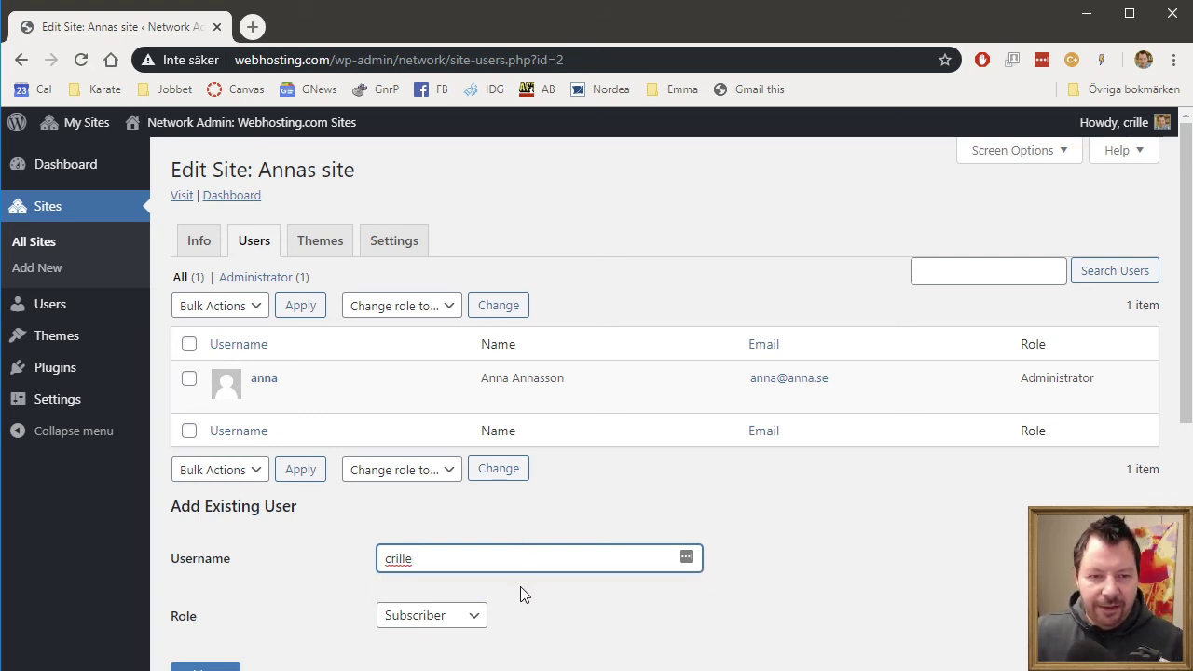
{"action": "scroll", "coordinate": [653, 605], "scroll_direction": "down", "scroll_amount": 1}
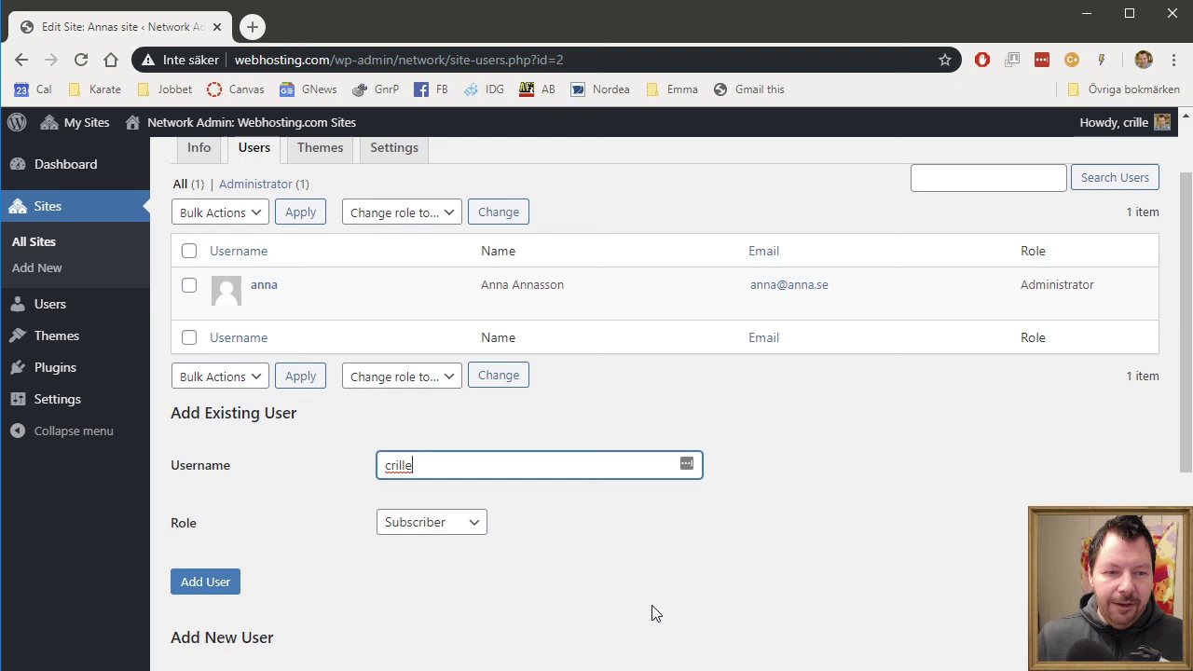
{"action": "left_click", "coordinate": [454, 525]}
{"action": "left_click", "coordinate": [456, 667]}
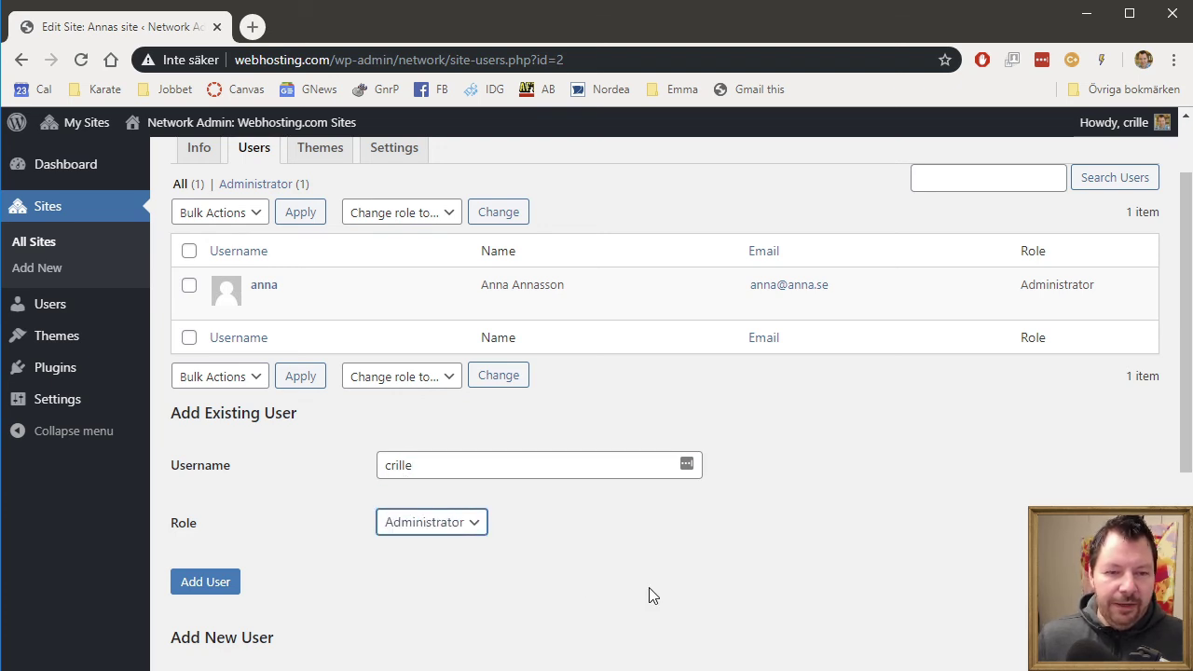
{"action": "left_click", "coordinate": [222, 581]}
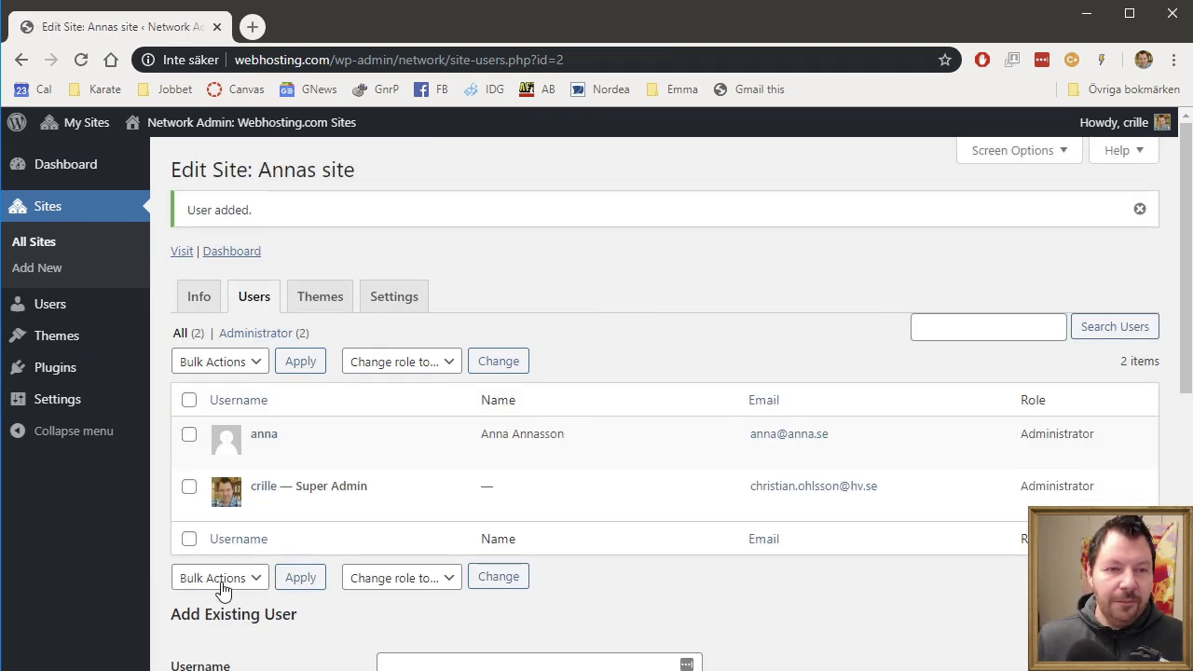
{"action": "left_click", "coordinate": [28, 246]}
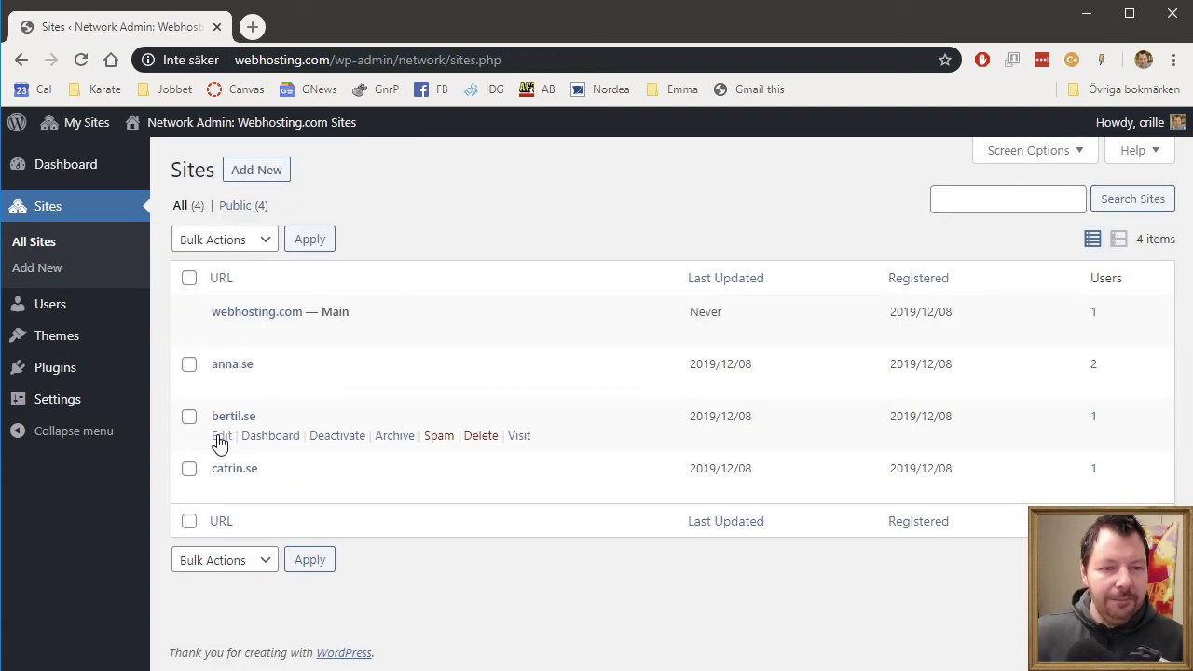
- Add the super admin account to bertil.se as an Author
{"action": "left_click", "coordinate": [221, 437]}
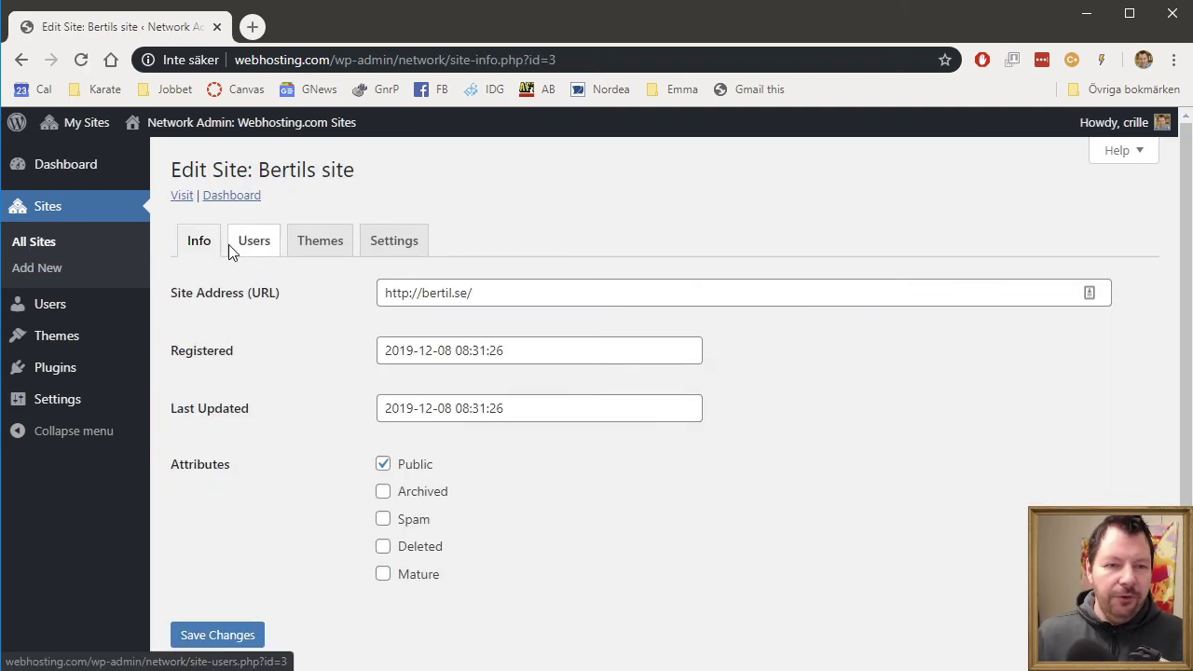
{"action": "left_click", "coordinate": [232, 250]}
{"action": "left_click", "coordinate": [413, 559]}
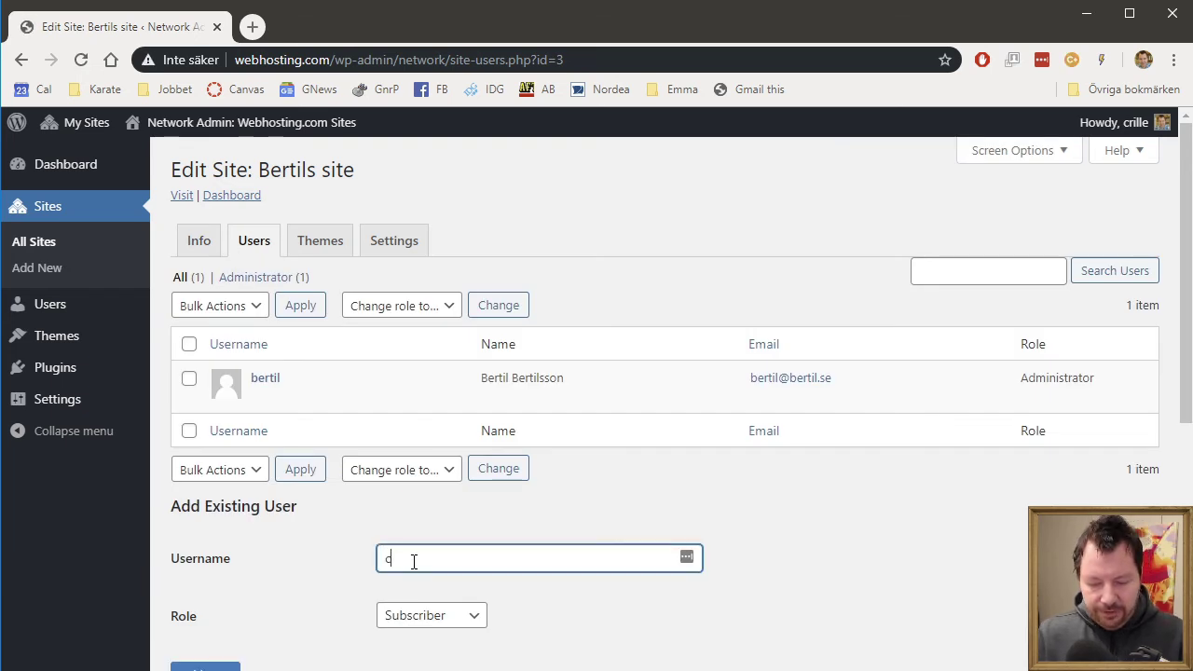
{"action": "type", "text": "cri"}
{"action": "left_click", "coordinate": [424, 585]}
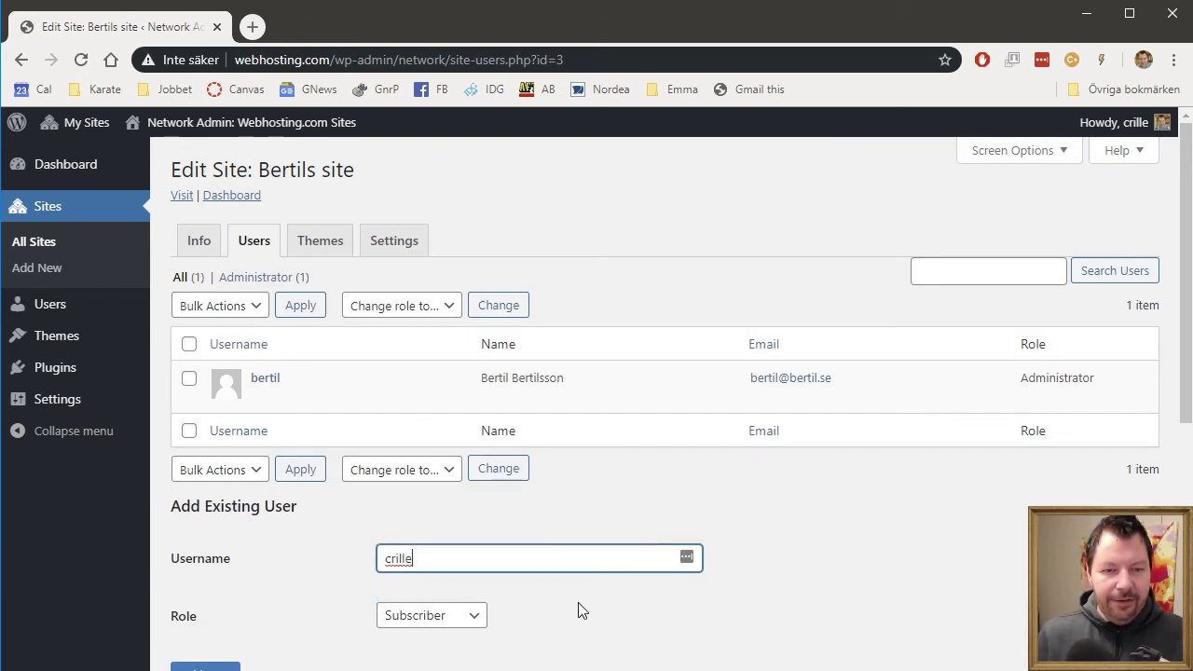
{"action": "scroll", "coordinate": [578, 602], "scroll_direction": "down", "scroll_amount": 1}
{"action": "left_click", "coordinate": [466, 523]}
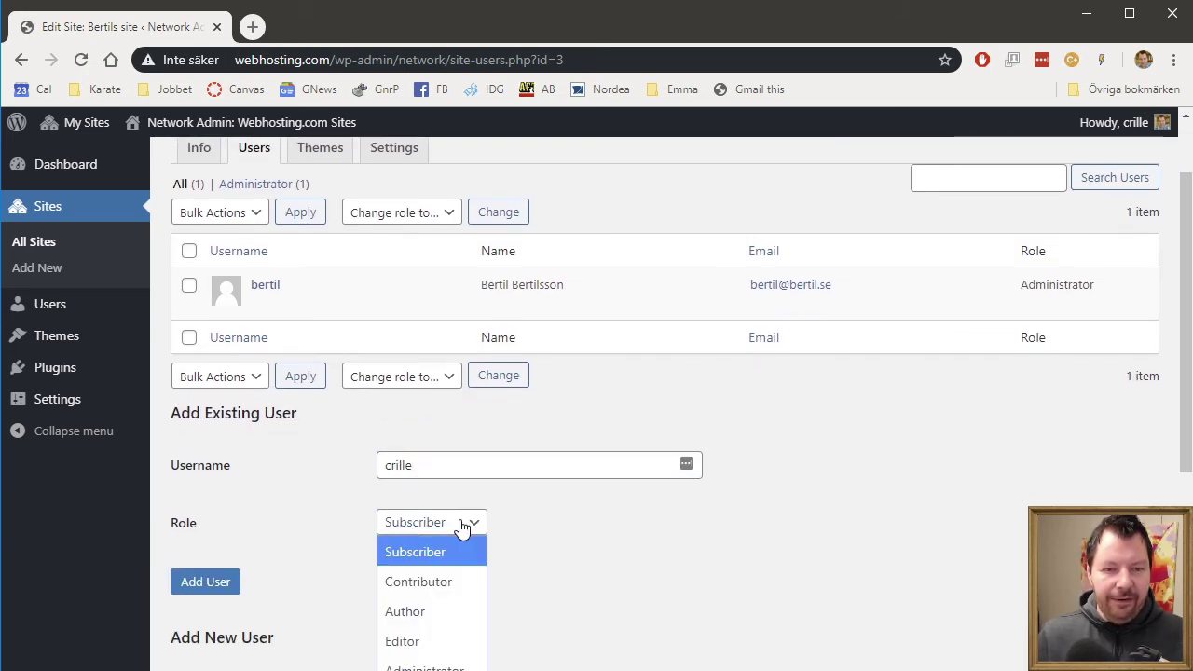
{"action": "left_click", "coordinate": [444, 615]}
{"action": "left_click", "coordinate": [200, 585]}
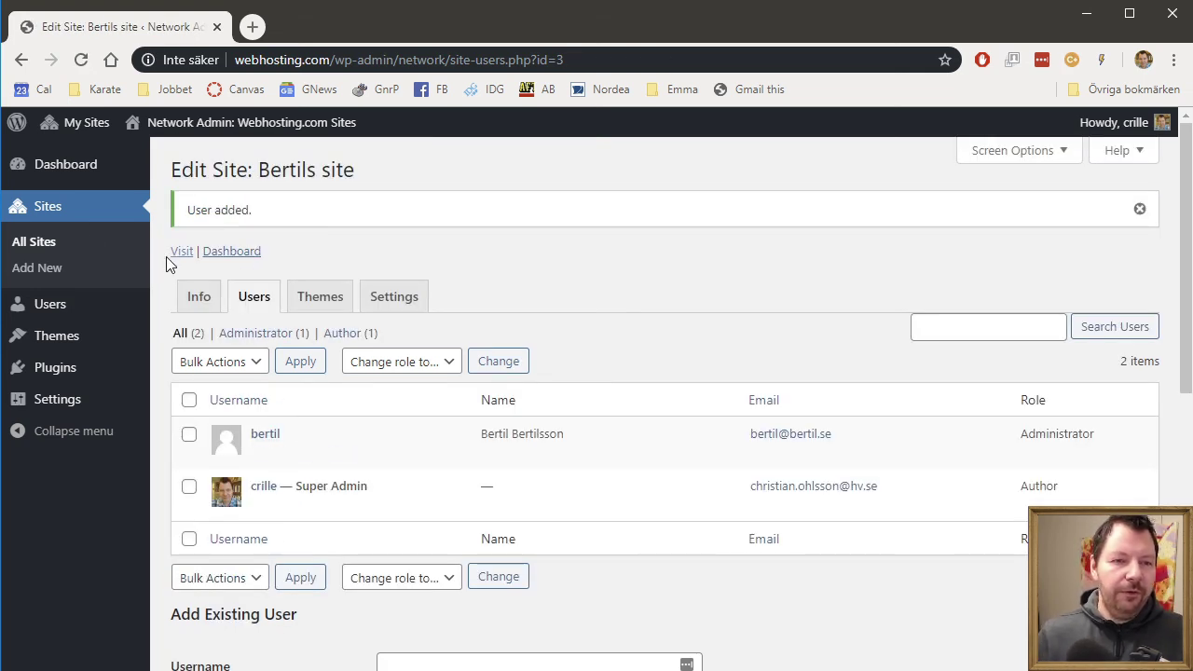
- Add the super admin account to catrin.se as an Editor
{"action": "left_click", "coordinate": [28, 249]}
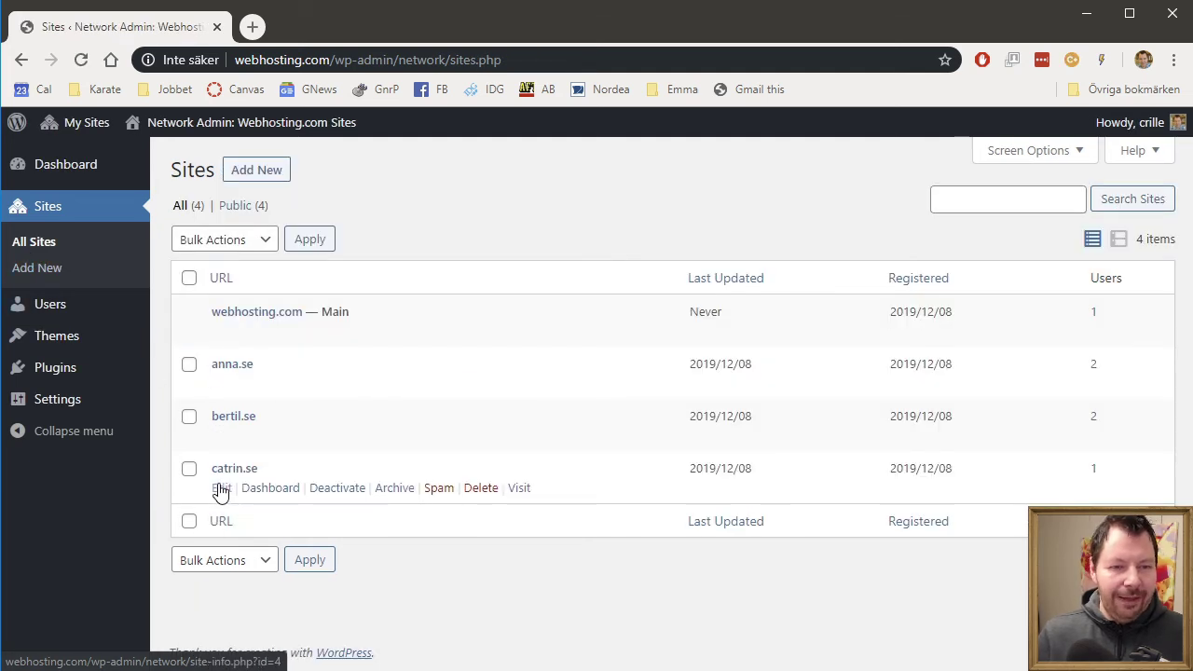
{"action": "left_click", "coordinate": [221, 490]}
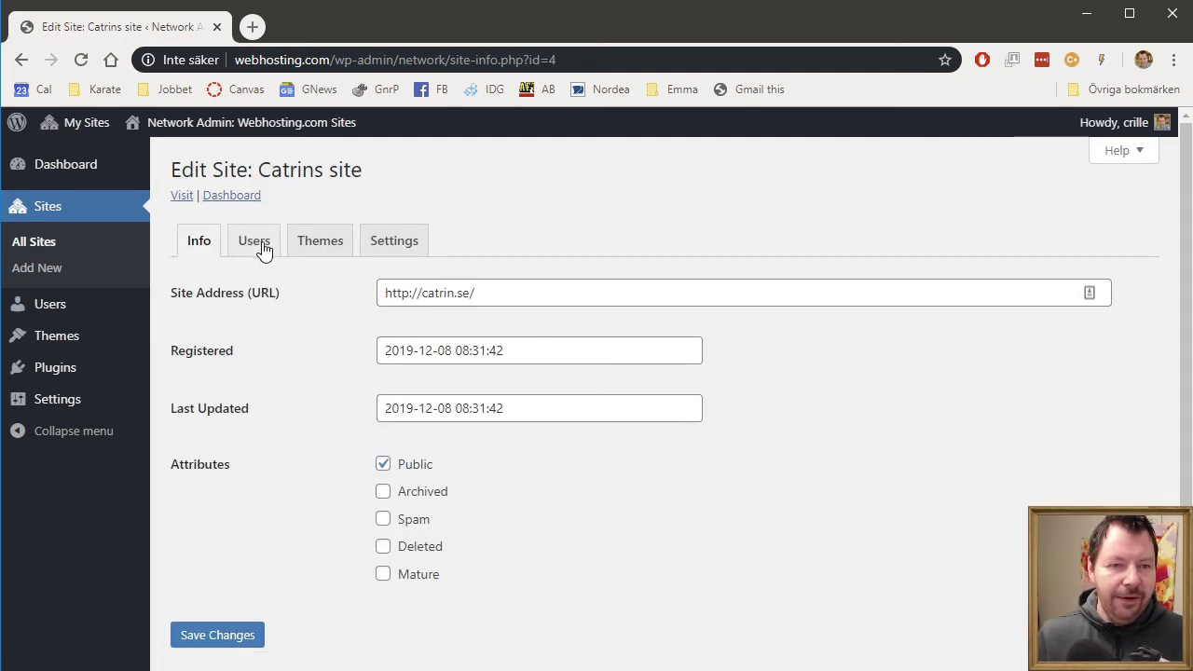
{"action": "left_click", "coordinate": [253, 245]}
{"action": "scroll", "coordinate": [640, 557], "scroll_direction": "down", "scroll_amount": 1}
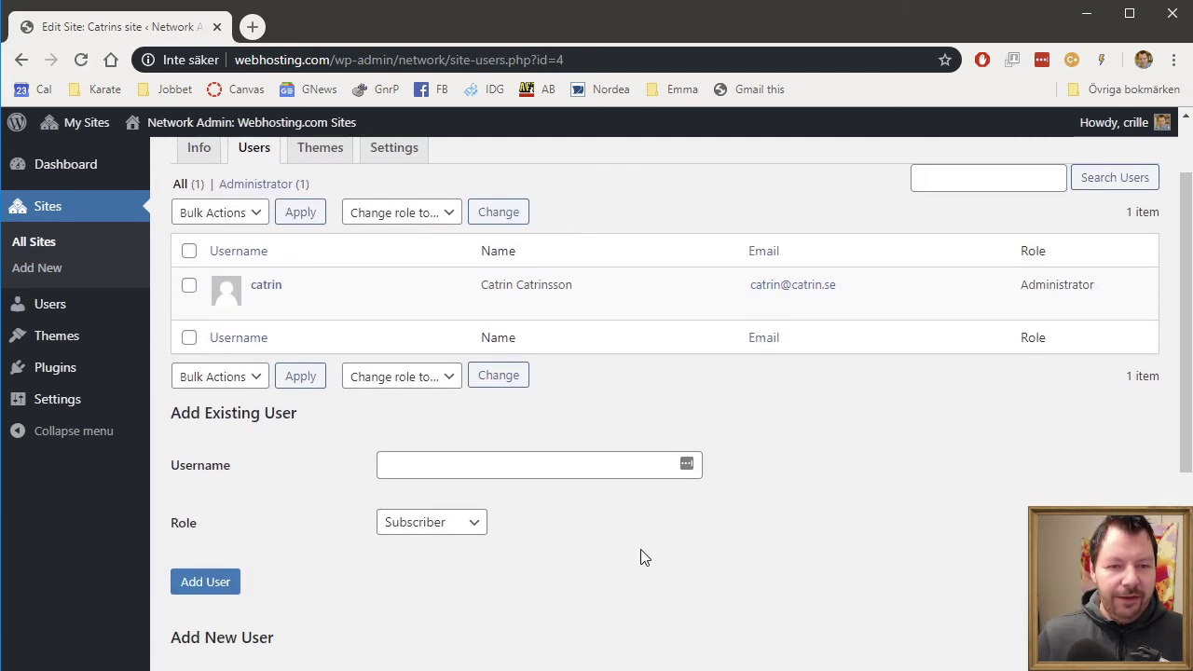
{"action": "left_click", "coordinate": [471, 456]}
{"action": "type", "text": "cri"}
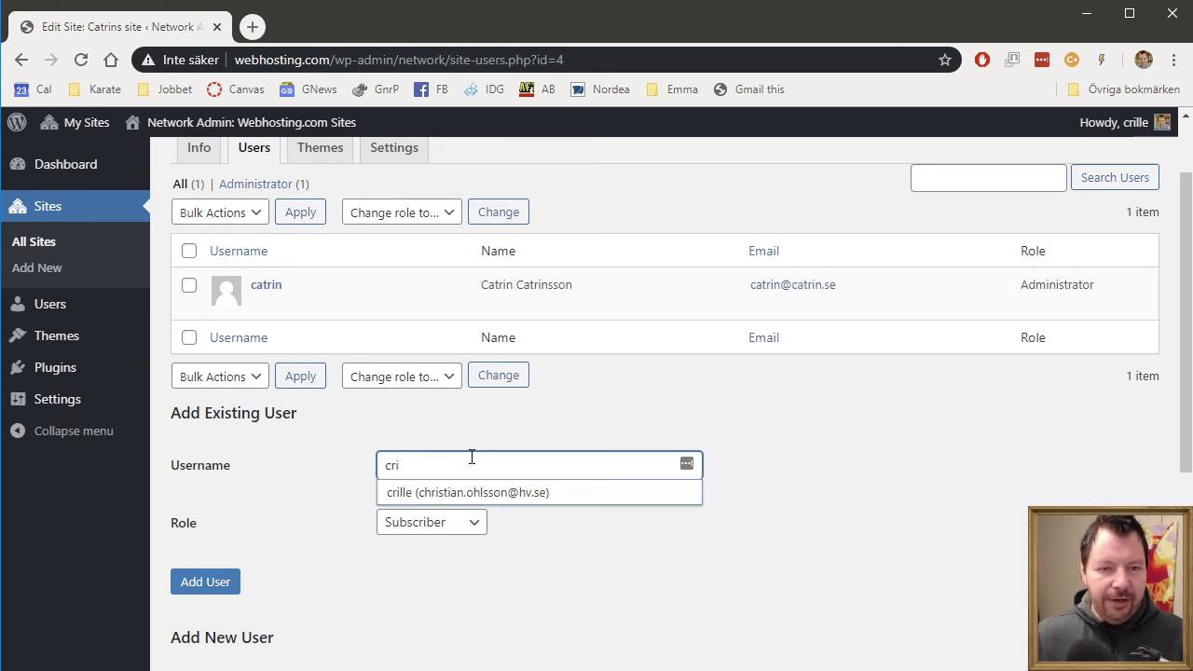
{"action": "left_click", "coordinate": [475, 506]}
{"action": "left_click", "coordinate": [452, 528]}
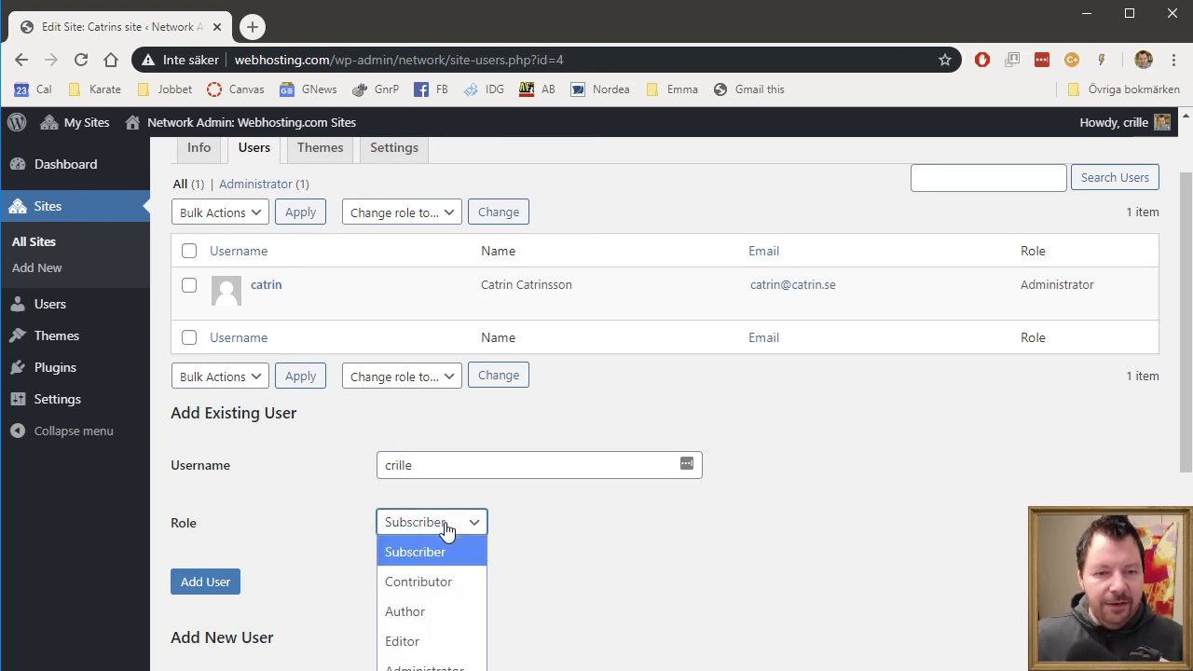
{"action": "left_click", "coordinate": [421, 641]}
{"action": "scroll", "coordinate": [745, 587], "scroll_direction": "down", "scroll_amount": 2}
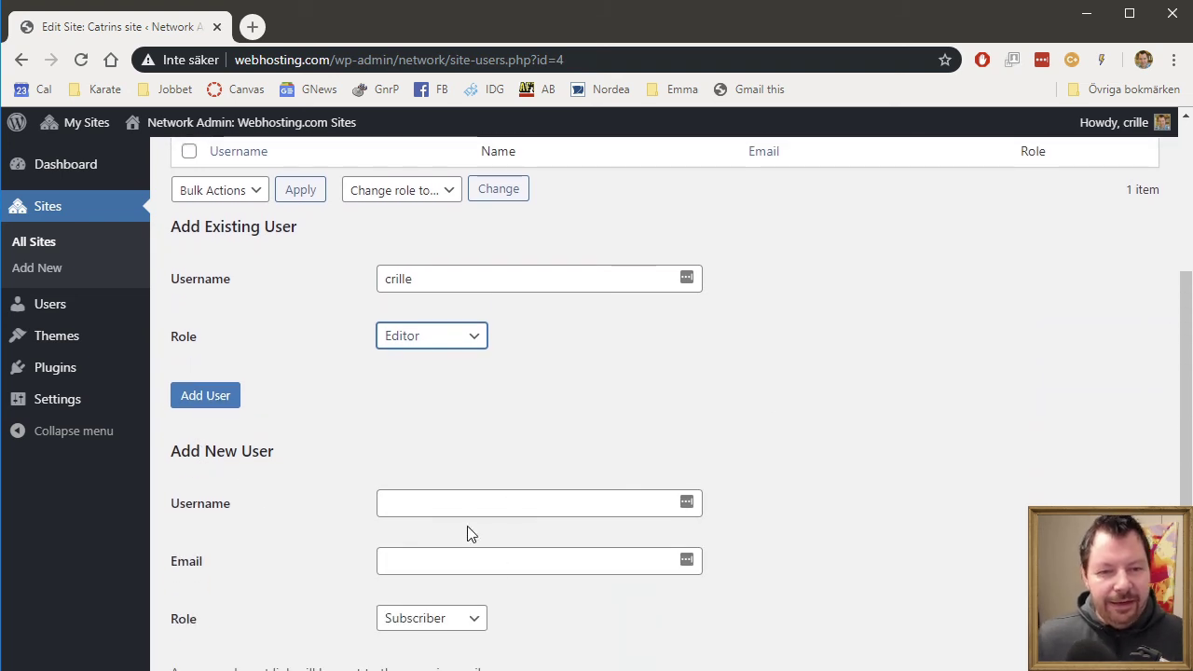
{"action": "scroll", "coordinate": [480, 577], "scroll_direction": "down", "scroll_amount": 2}
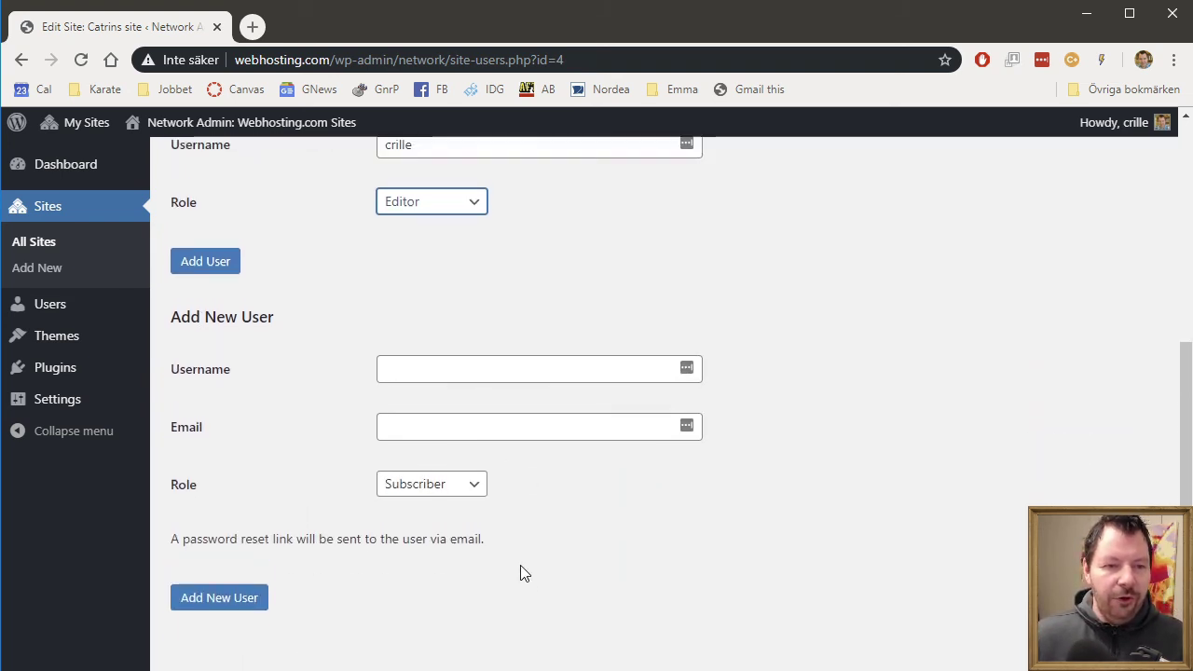
{"action": "scroll", "coordinate": [520, 569], "scroll_direction": "up", "scroll_amount": 2}
{"action": "left_click", "coordinate": [205, 432]}
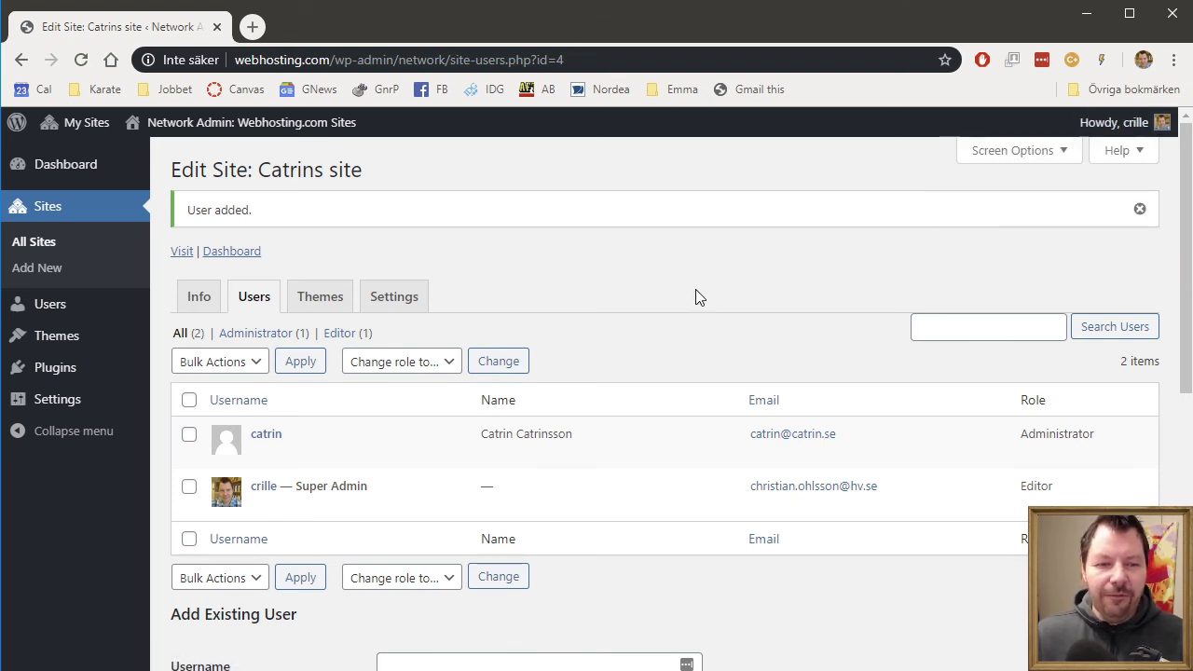
- From All Sites, open anna.se's user list via its Users count
{"action": "left_click", "coordinate": [41, 250]}
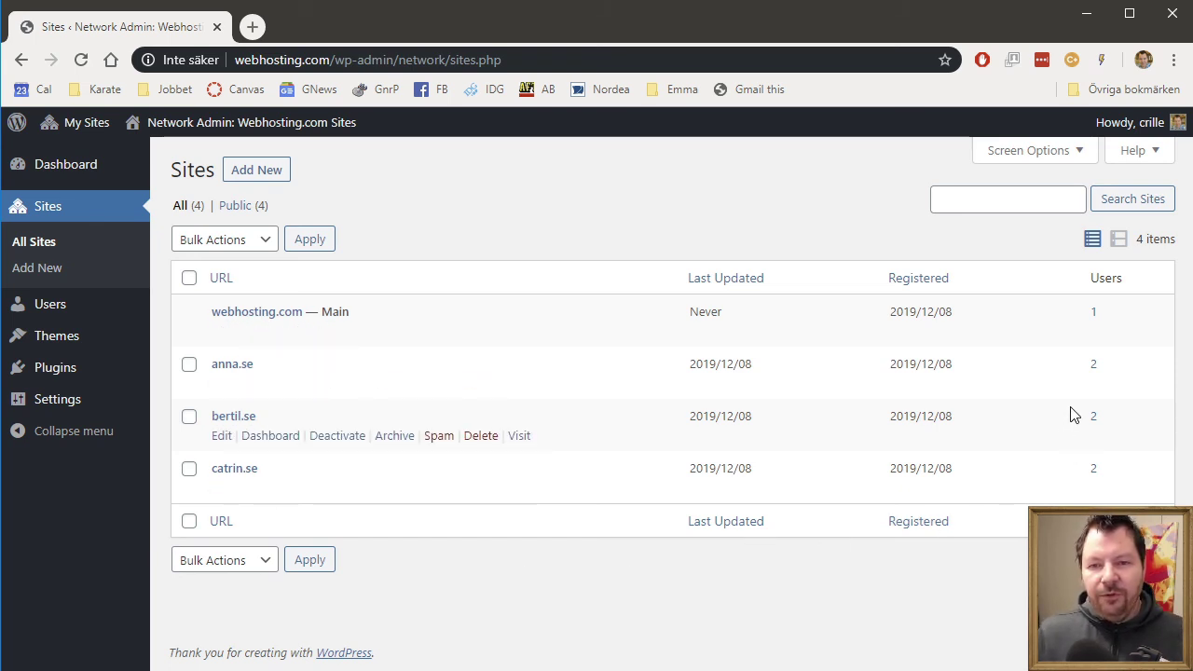
{"action": "left_click", "coordinate": [1094, 367]}
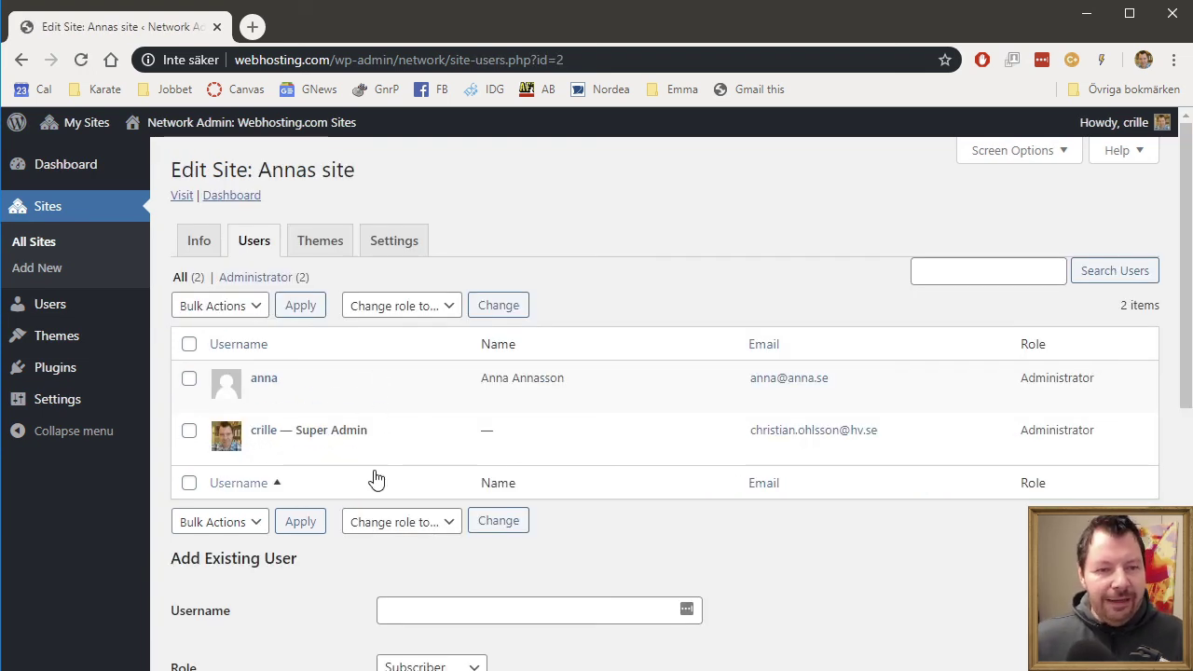
- Check the network's sites under My Sites, then return to the All Sites list
{"action": "mouse_move", "coordinate": [79, 136]}
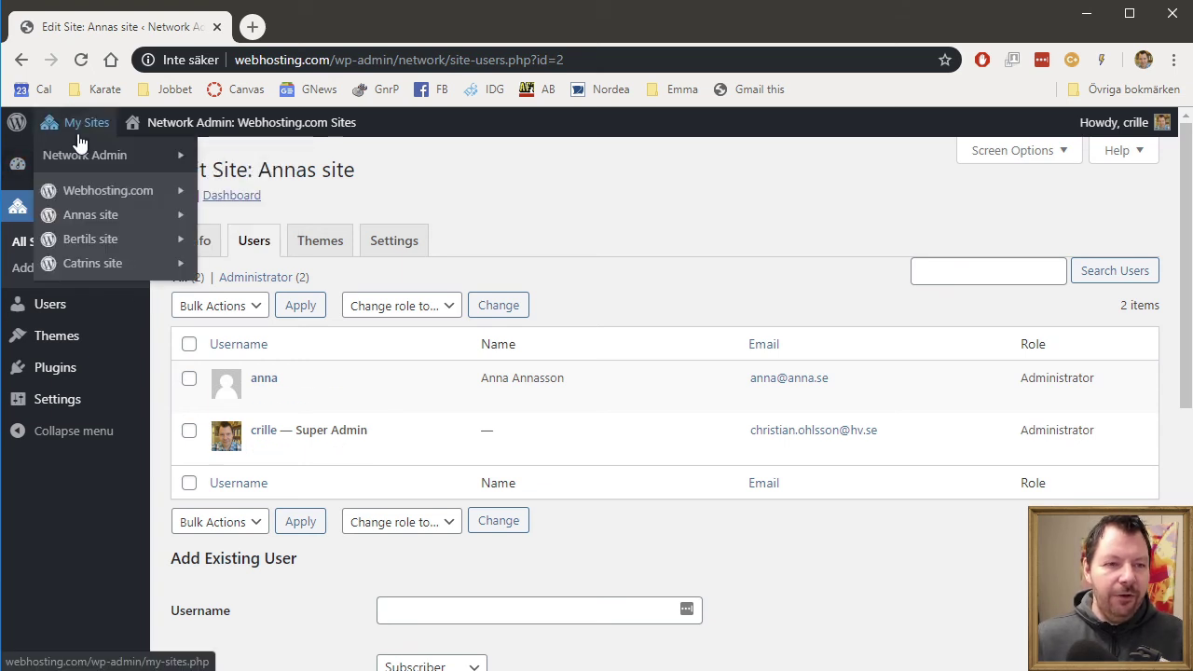
{"action": "mouse_move", "coordinate": [1144, 126]}
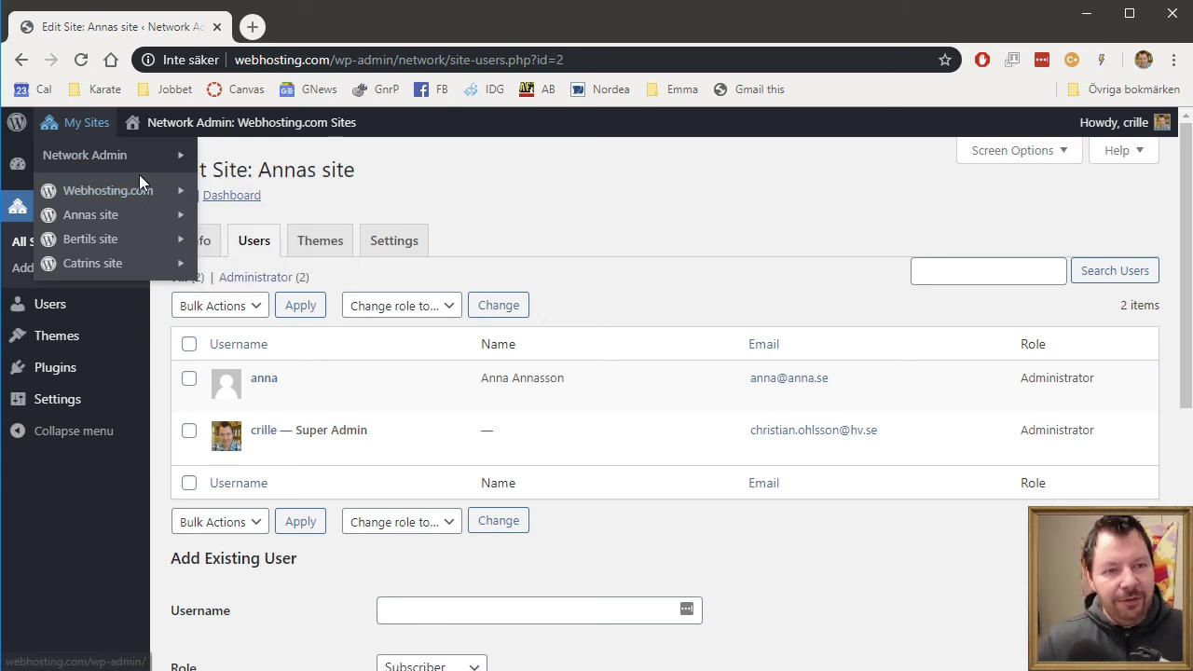
{"action": "mouse_move", "coordinate": [137, 194]}
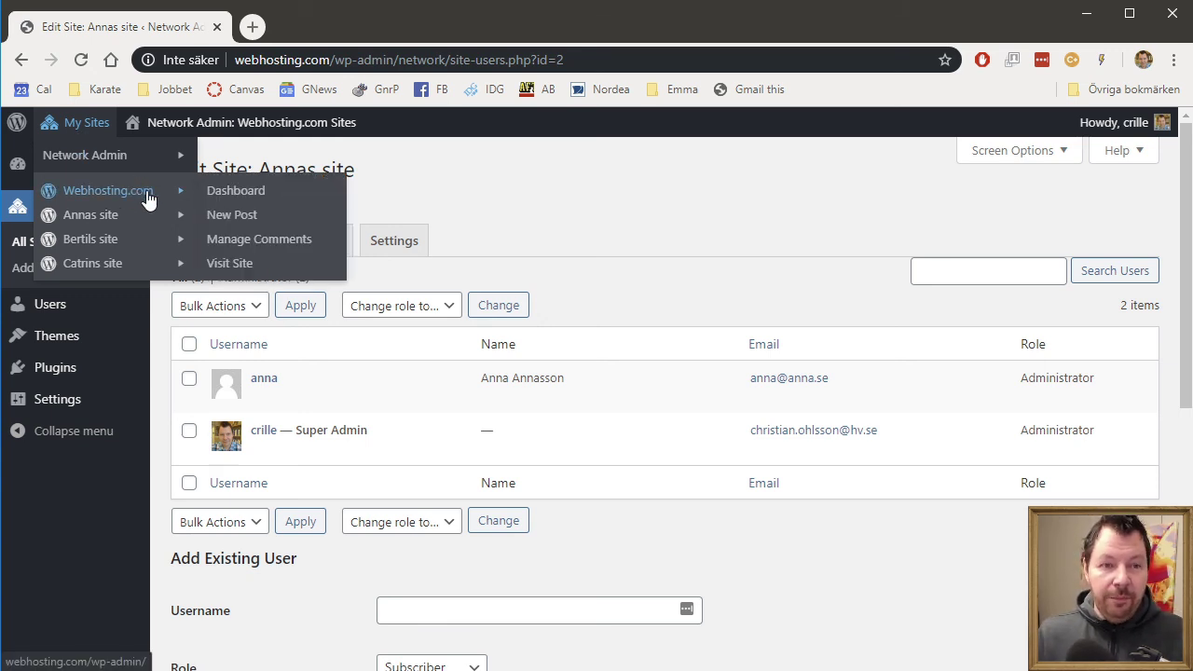
{"action": "mouse_move", "coordinate": [110, 220]}
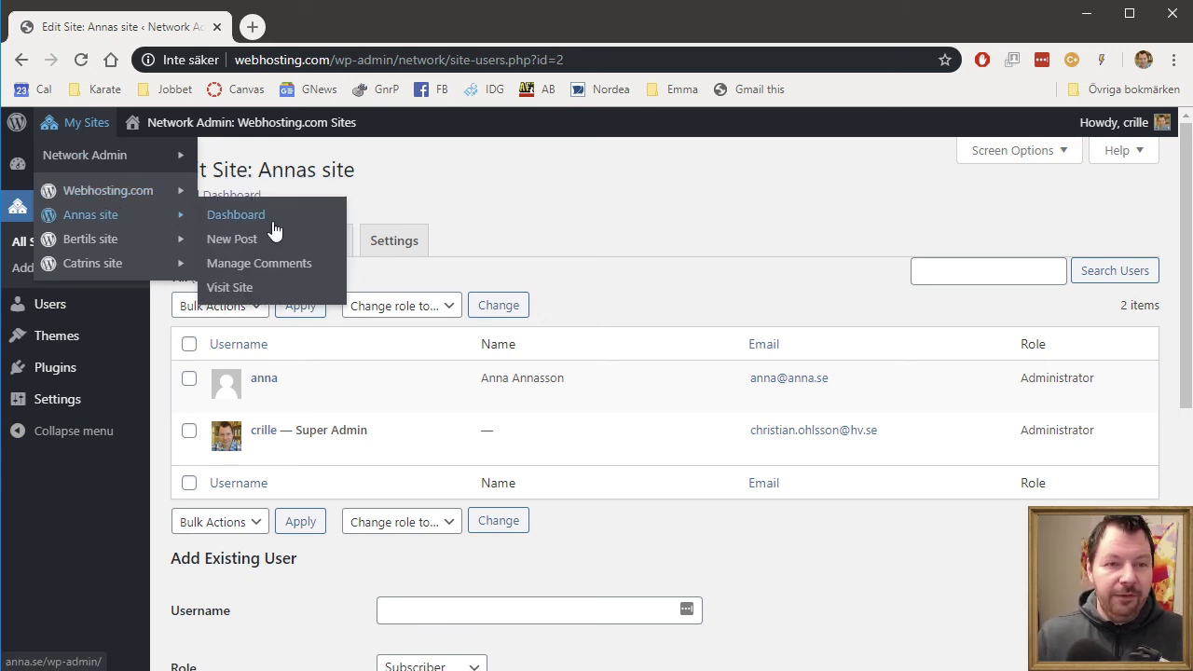
{"action": "mouse_move", "coordinate": [109, 265]}
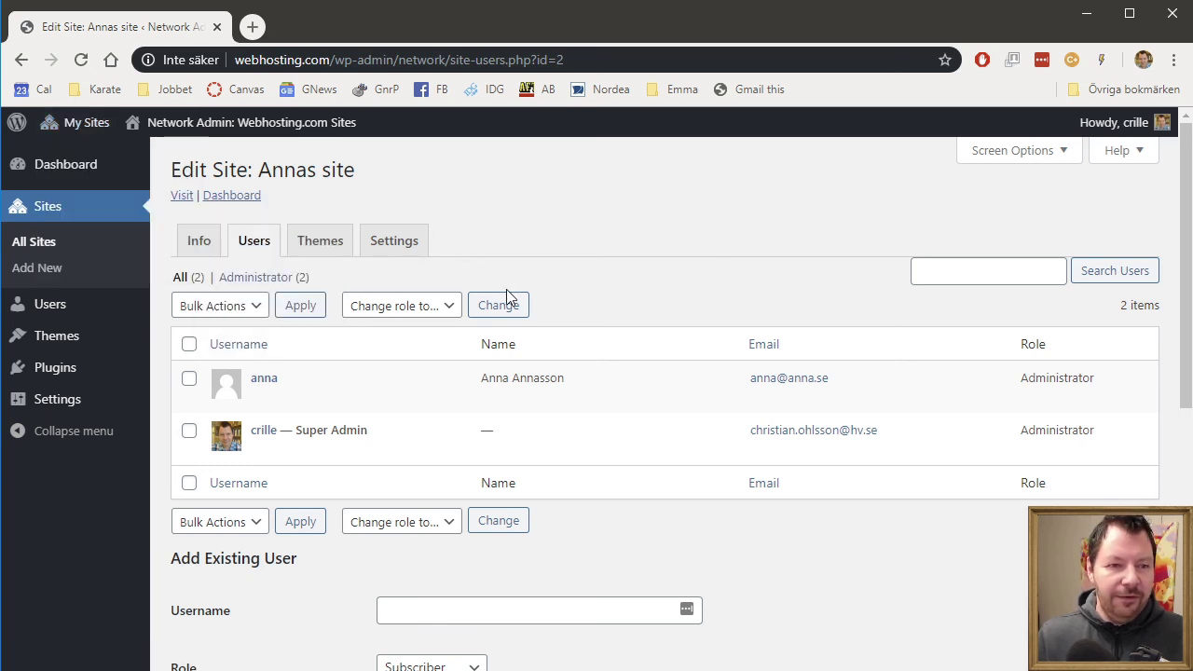
{"action": "left_click", "coordinate": [47, 248]}
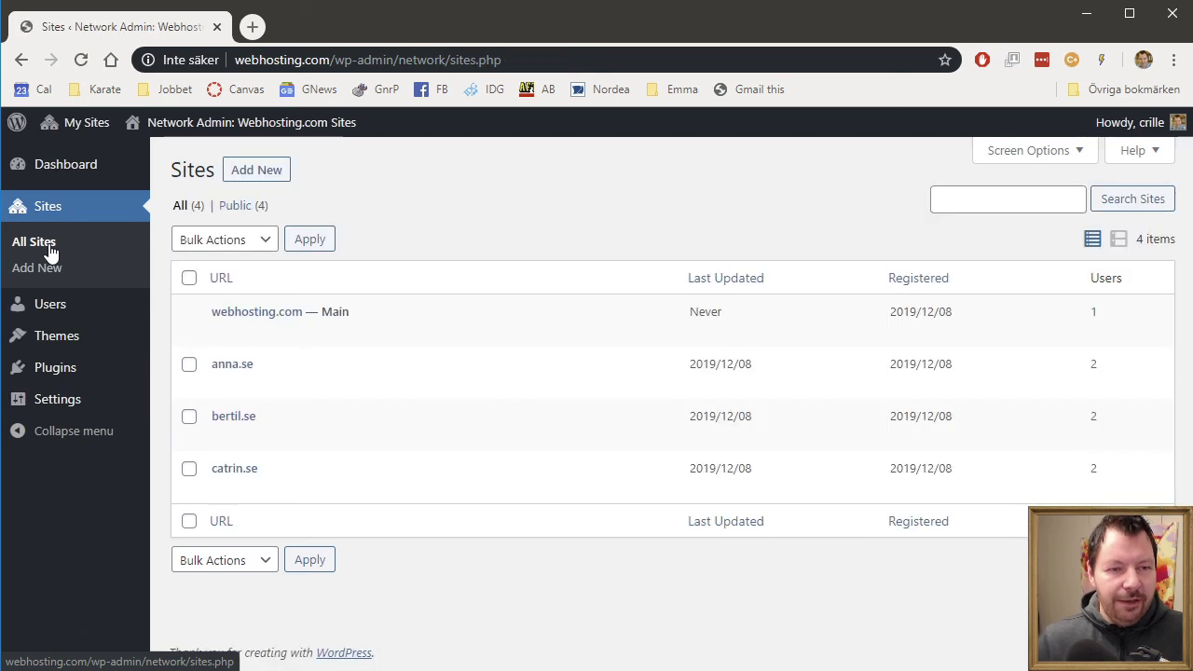
- Add the bertil.se site owner to anna.se as an existing user with the Contributor role
{"action": "mouse_move", "coordinate": [259, 384]}
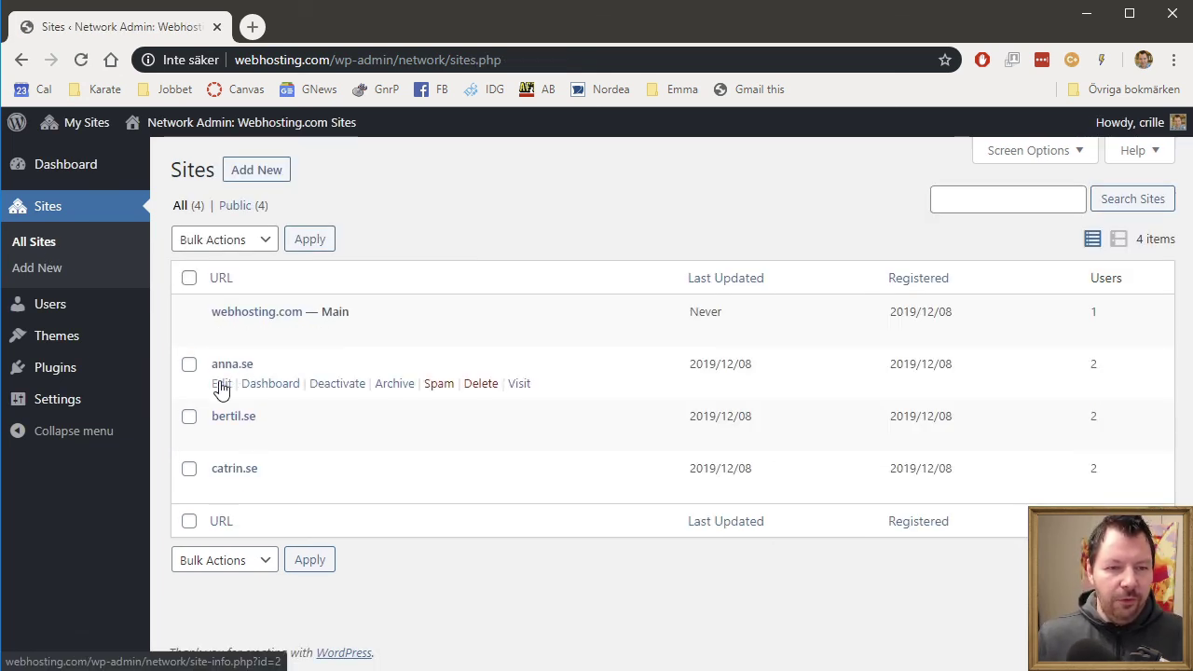
{"action": "left_click", "coordinate": [221, 384]}
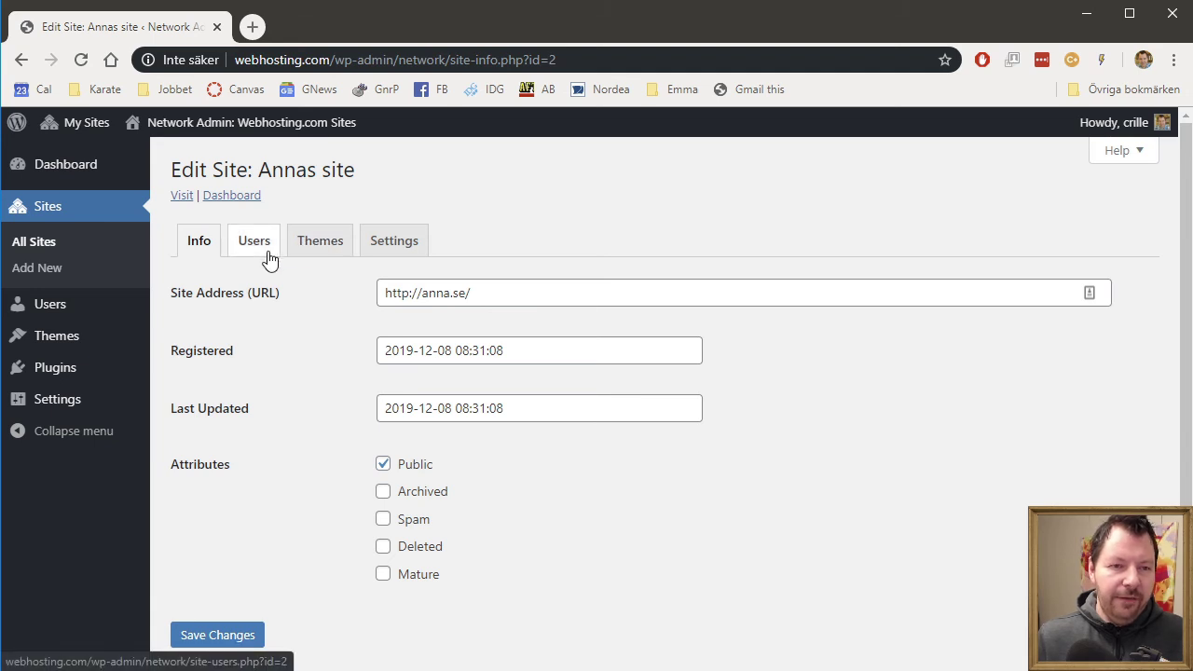
{"action": "left_click", "coordinate": [267, 253]}
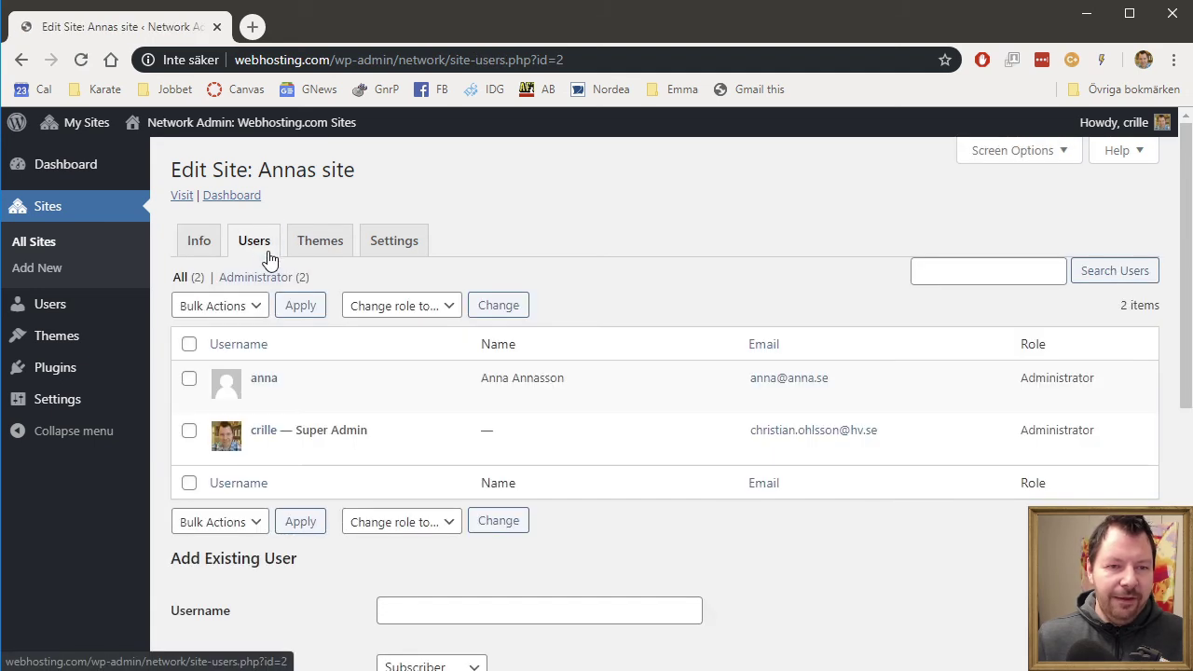
{"action": "left_click", "coordinate": [434, 610]}
{"action": "type", "text": "bert"}
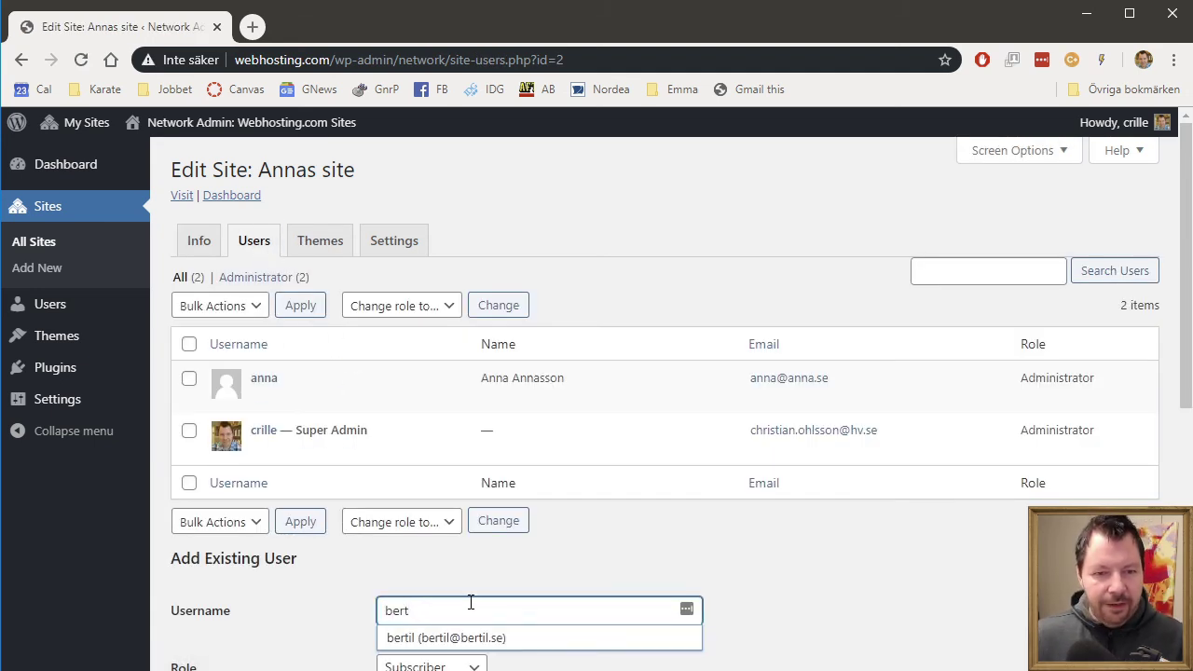
{"action": "left_click", "coordinate": [540, 647]}
{"action": "scroll", "coordinate": [926, 635], "scroll_direction": "down", "scroll_amount": 2}
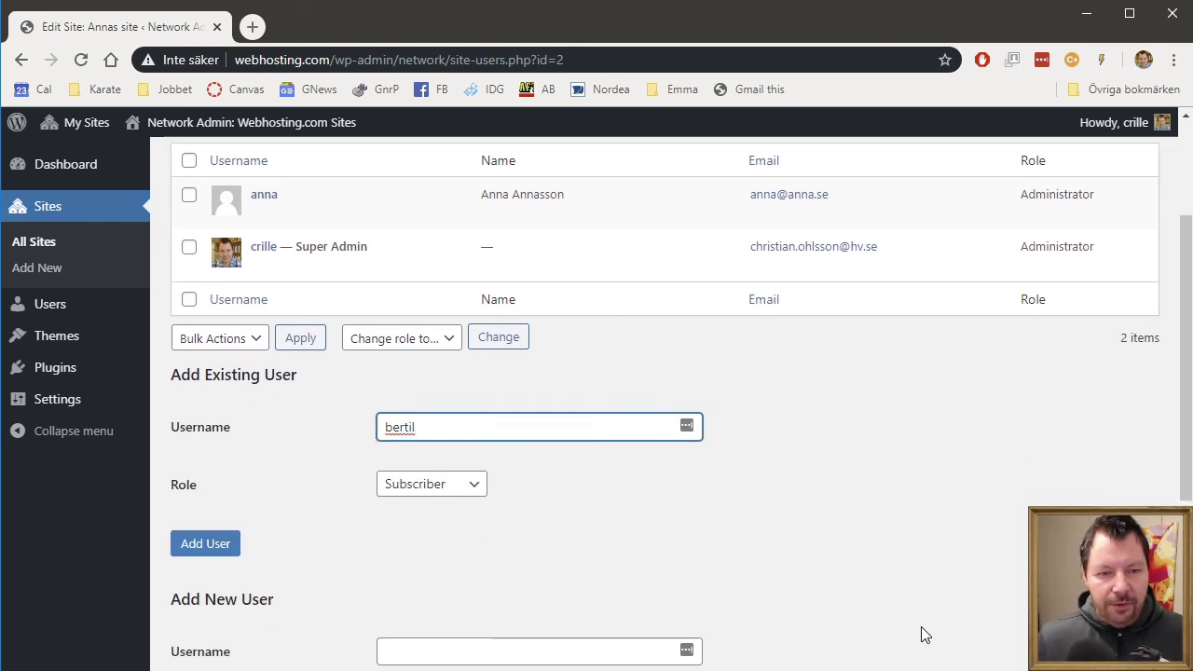
{"action": "left_click", "coordinate": [401, 481]}
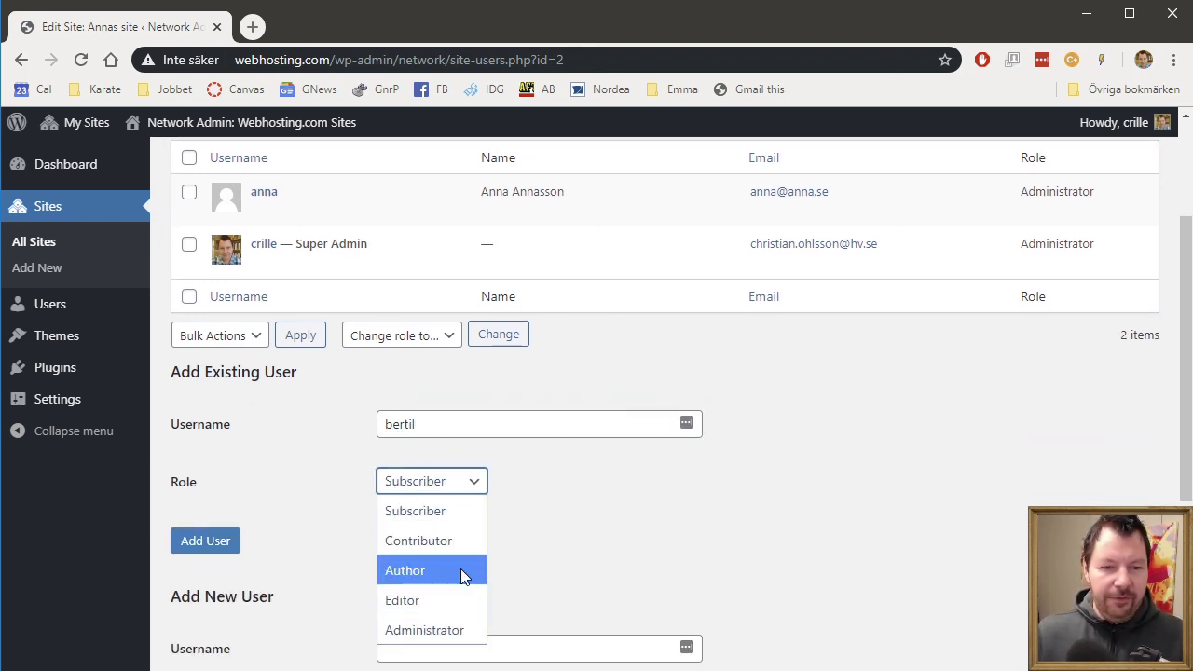
{"action": "left_click", "coordinate": [460, 537]}
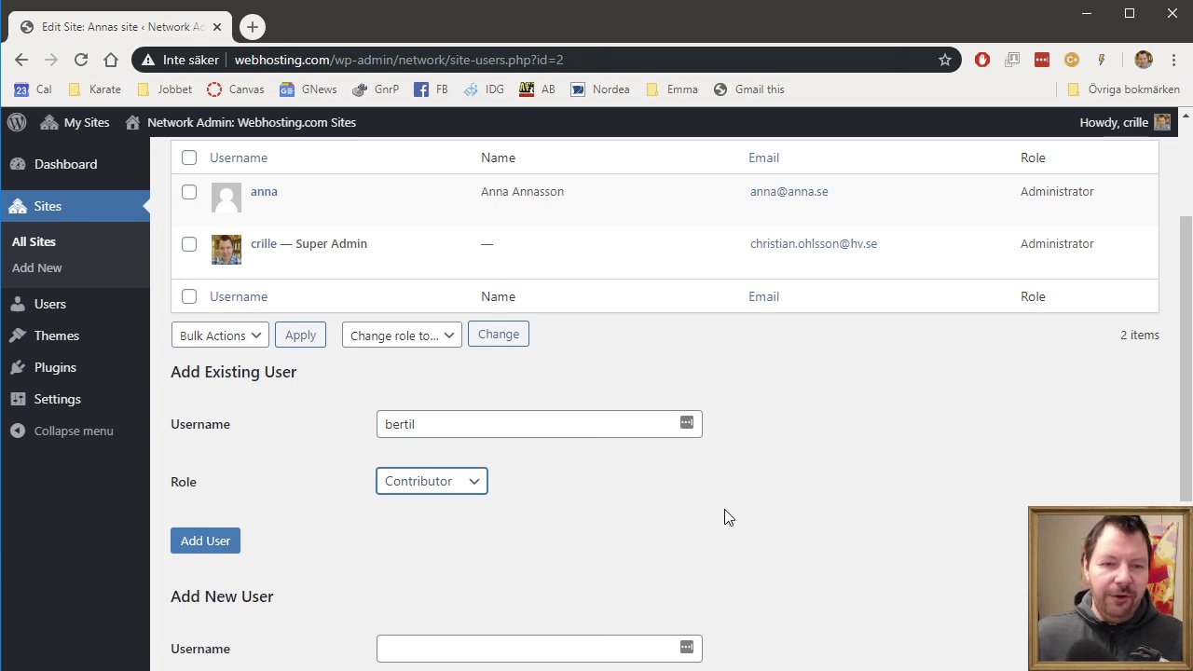
{"action": "scroll", "coordinate": [741, 507], "scroll_direction": "up", "scroll_amount": 2}
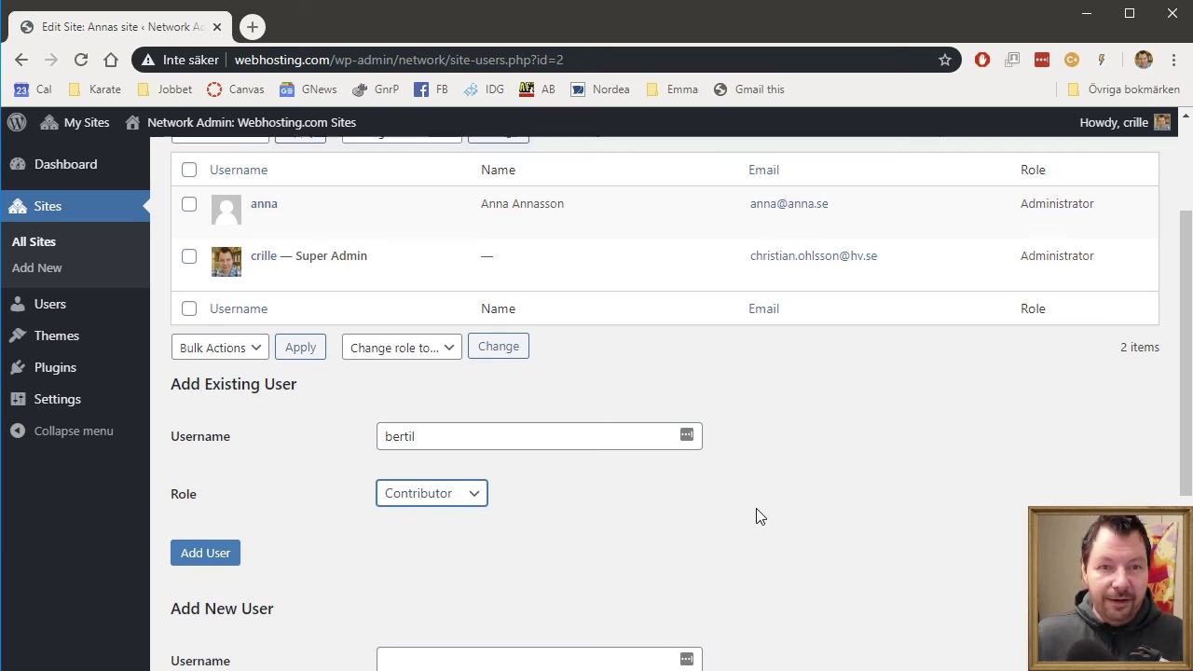
{"action": "scroll", "coordinate": [829, 512], "scroll_direction": "down", "scroll_amount": 2}
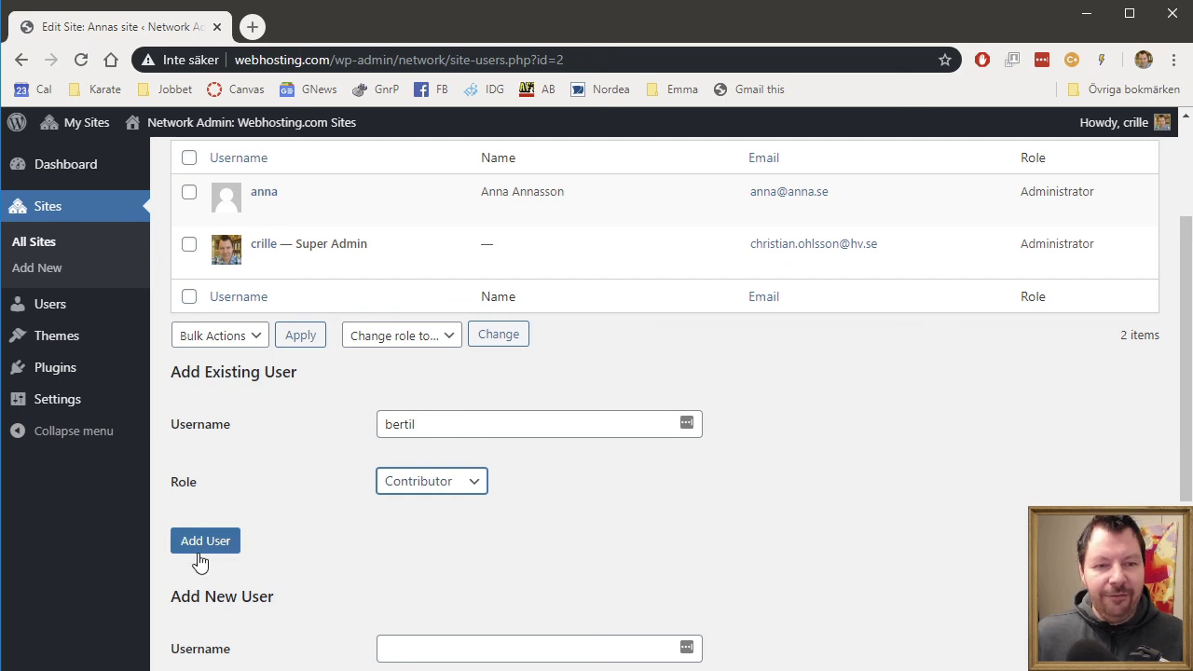
{"action": "left_click", "coordinate": [199, 548]}
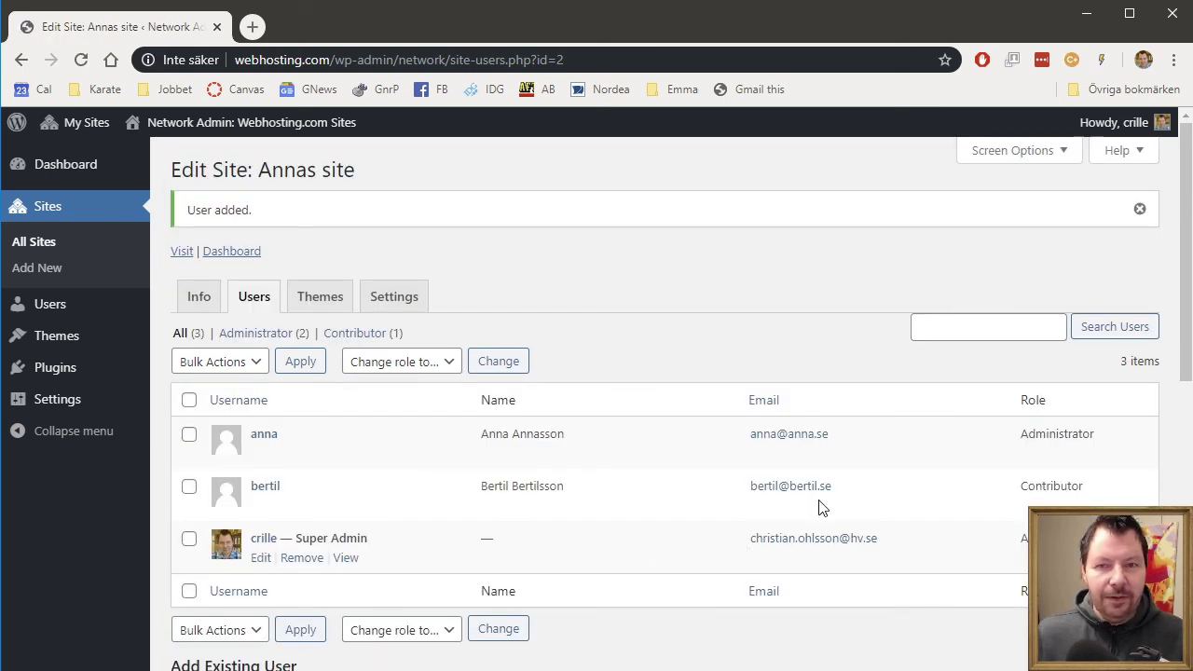
- Log out of the super admin account and load bertil.se in the browser
{"action": "mouse_move", "coordinate": [1114, 154]}
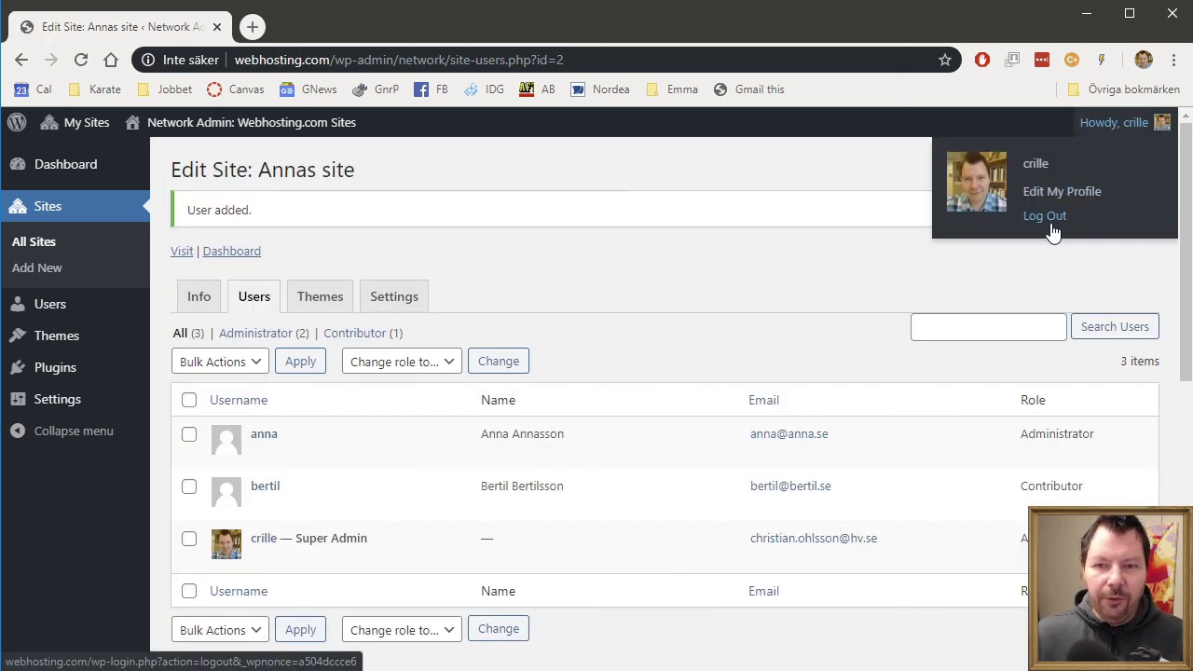
{"action": "left_click", "coordinate": [1049, 222]}
{"action": "left_click", "coordinate": [354, 58]}
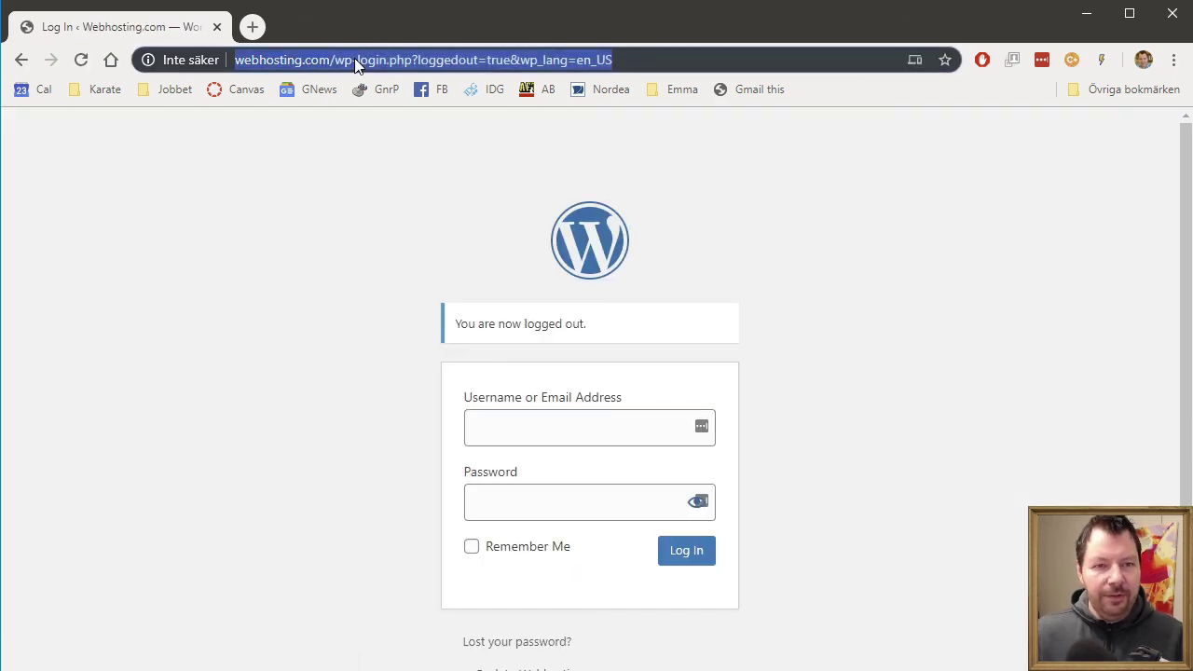
{"action": "type", "text": "bert"}
{"action": "key", "text": "Return"}
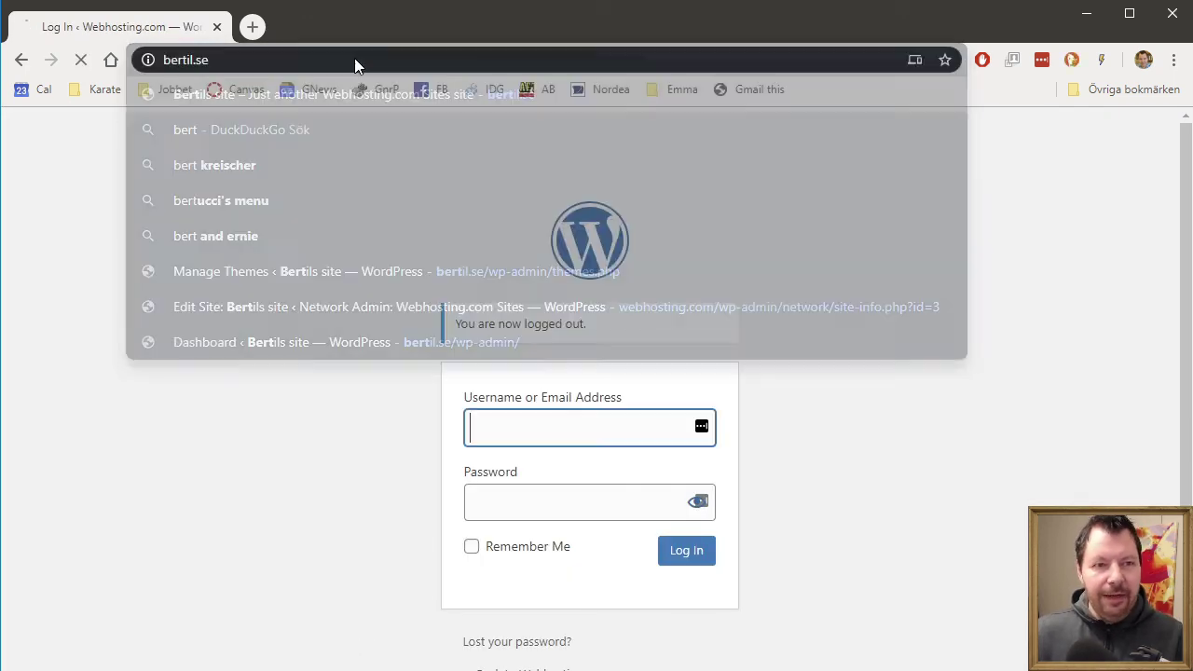
- Log in to bertil.se with the site owner's username and password
{"action": "scroll", "coordinate": [890, 303], "scroll_direction": "down", "scroll_amount": 9}
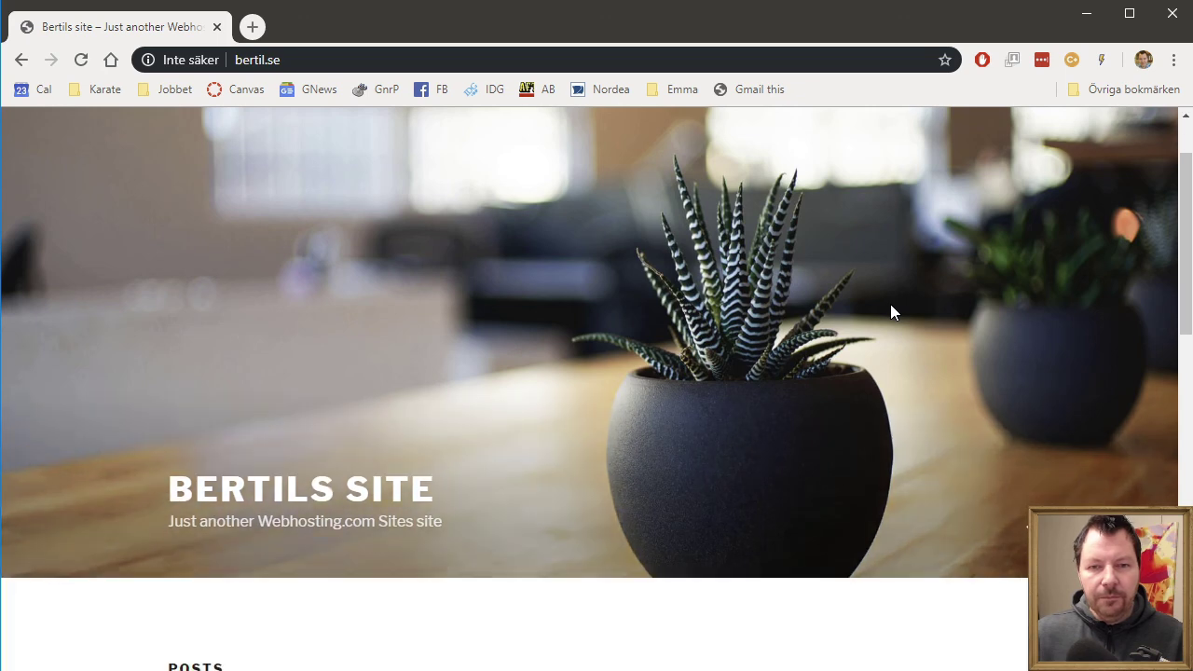
{"action": "scroll", "coordinate": [183, 444], "scroll_direction": "down", "scroll_amount": 3}
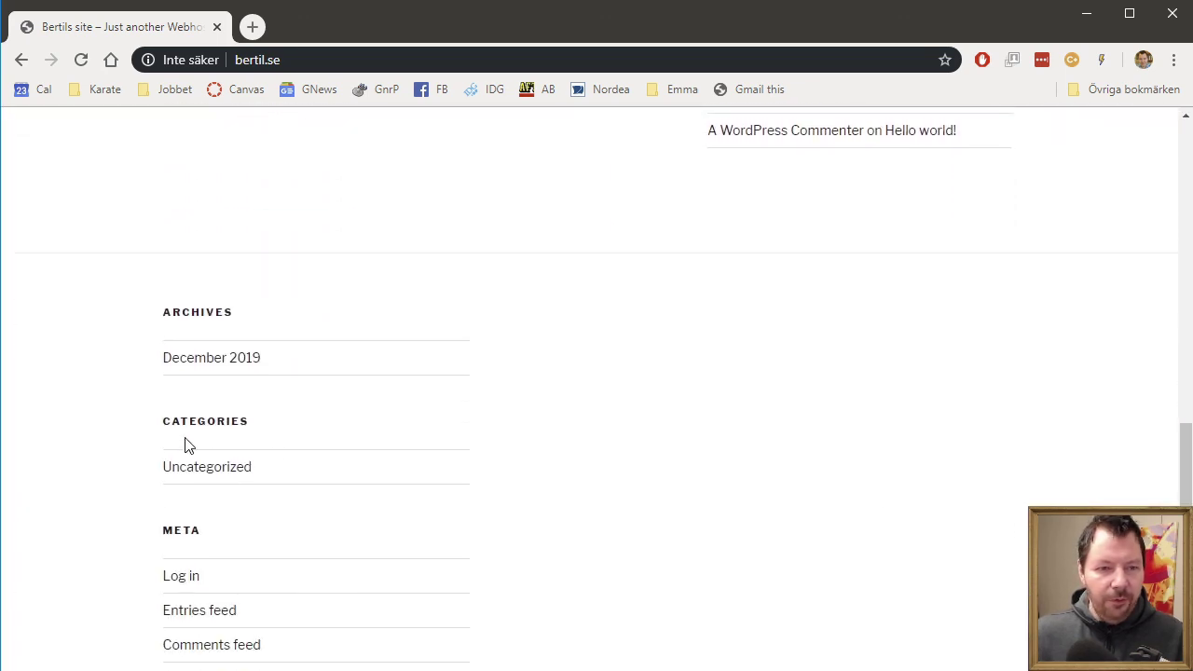
{"action": "left_click", "coordinate": [186, 431]}
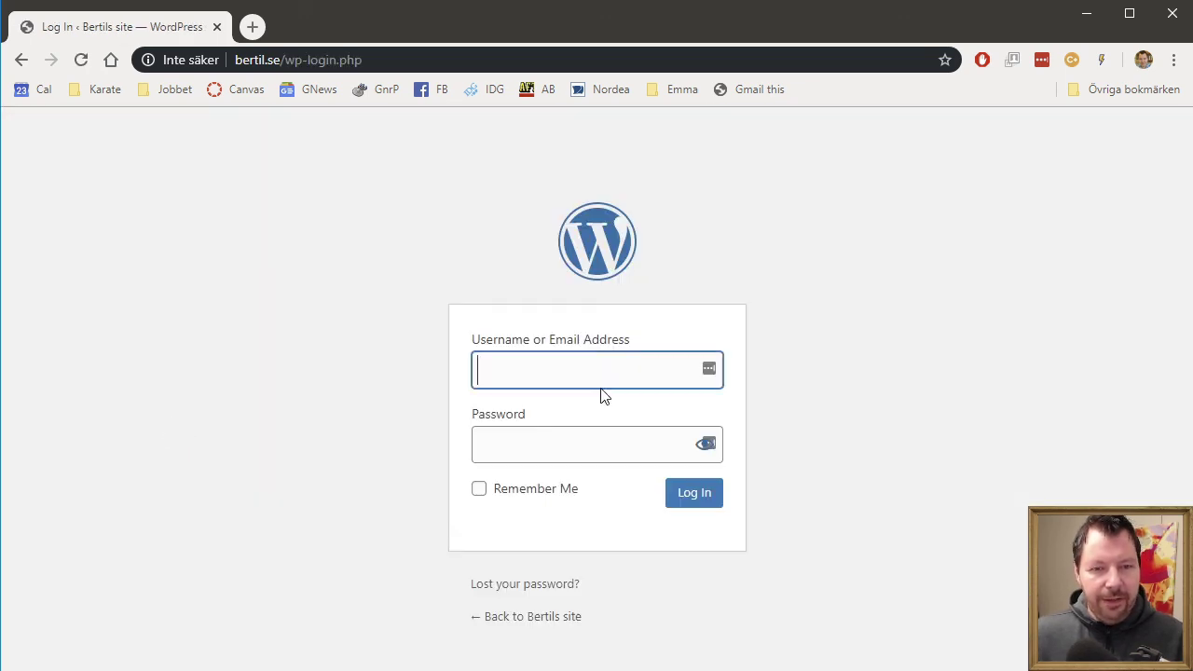
{"action": "type", "text": "bertil"}
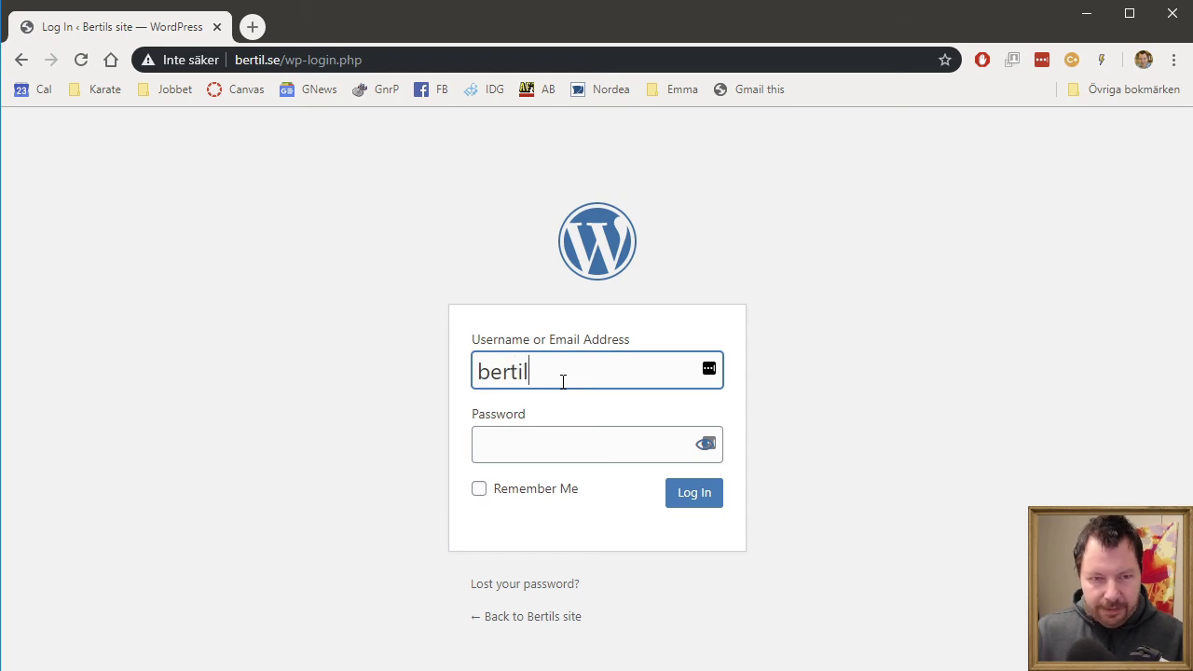
{"action": "key", "text": "Tab"}
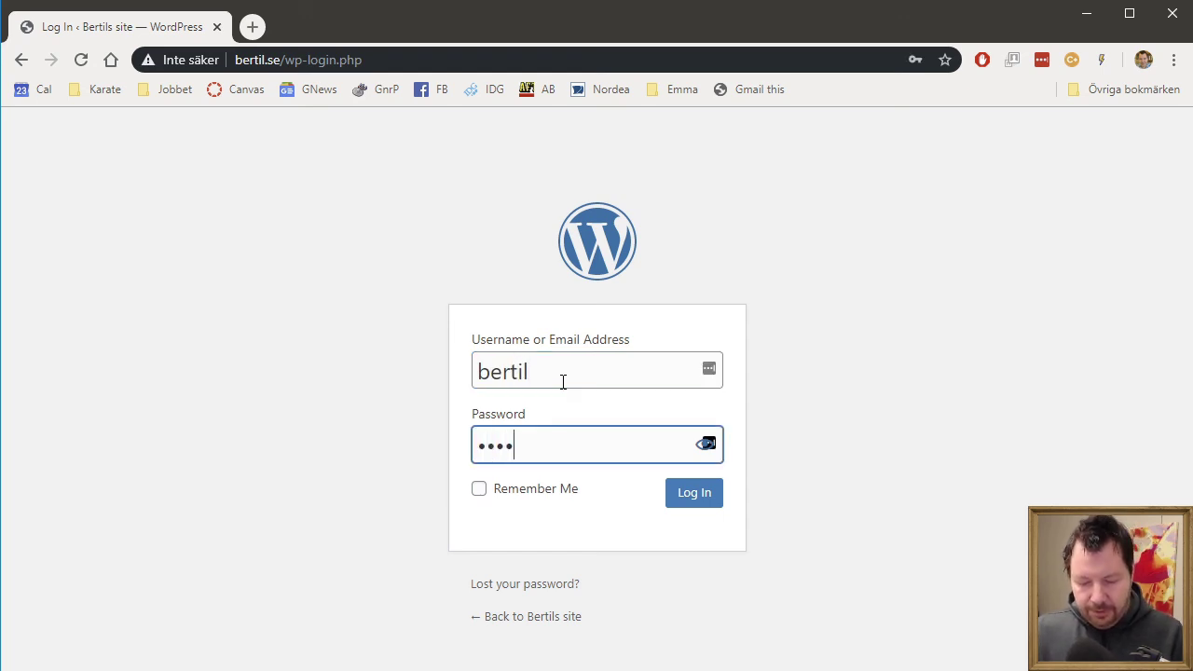
{"action": "left_click", "coordinate": [689, 501]}
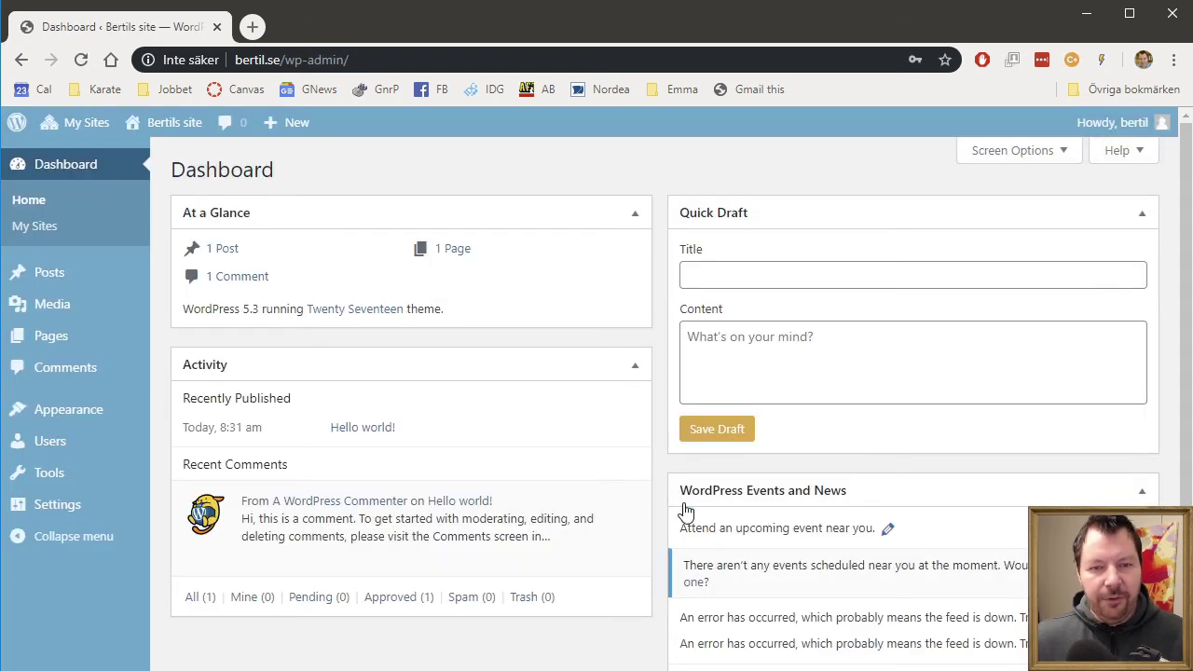
- Dismiss the save-password prompt, confirm anna.se appears under My Sites, and open the Profile page
{"action": "left_click", "coordinate": [1002, 254]}
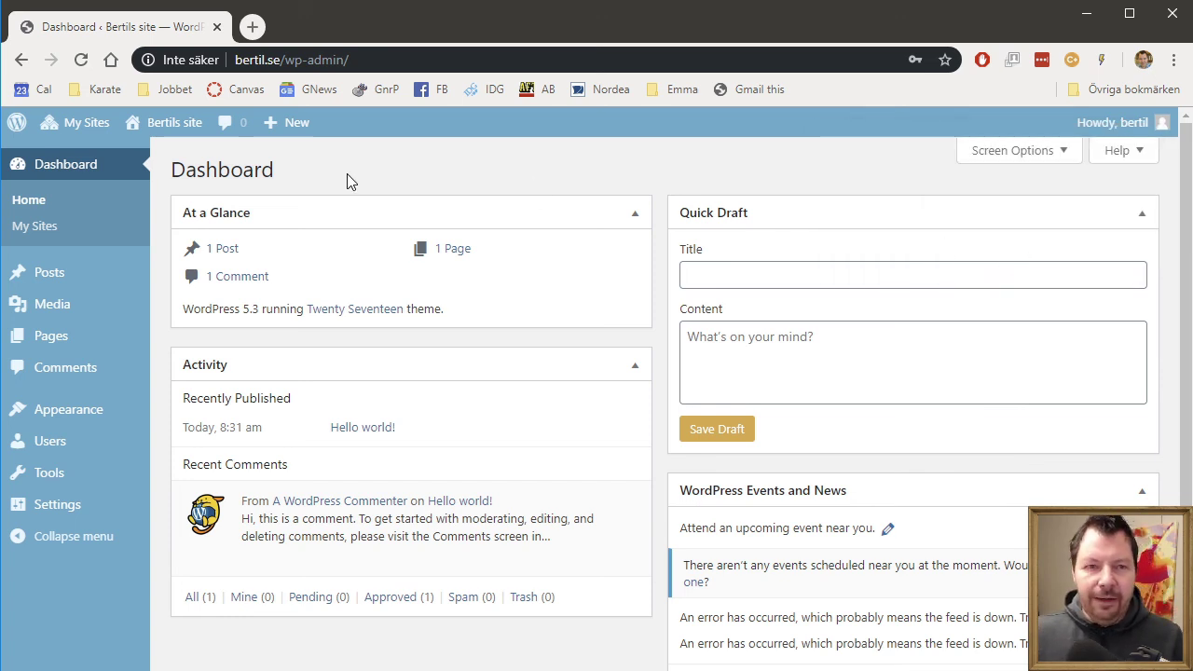
{"action": "mouse_move", "coordinate": [89, 128]}
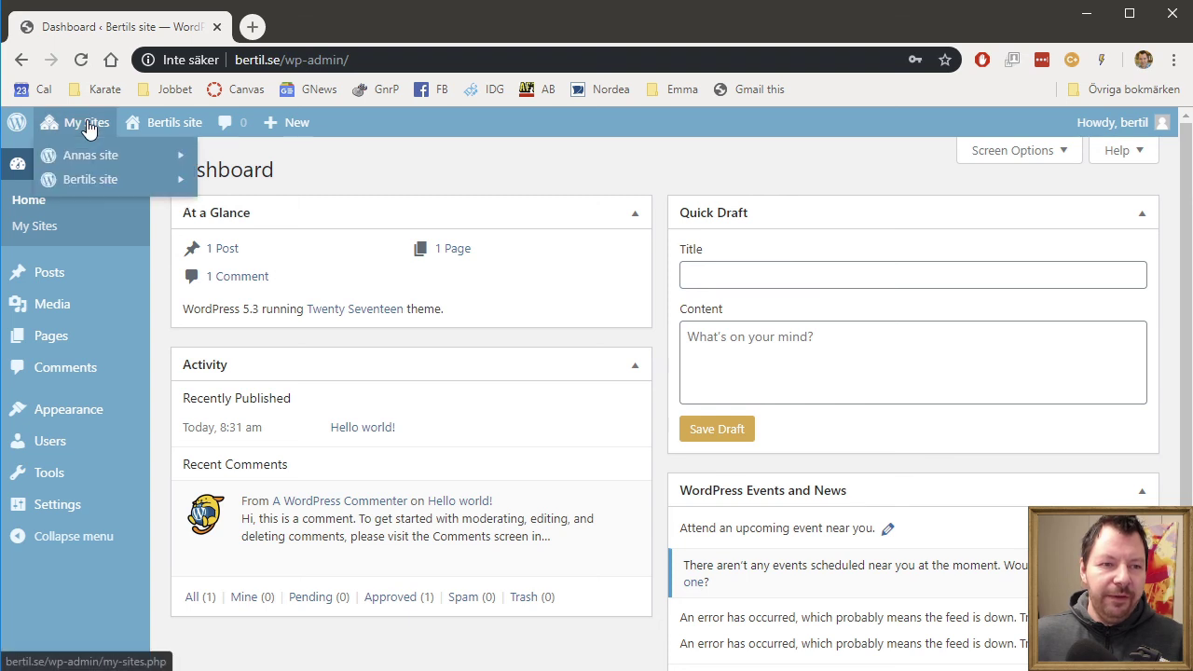
{"action": "mouse_move", "coordinate": [100, 160]}
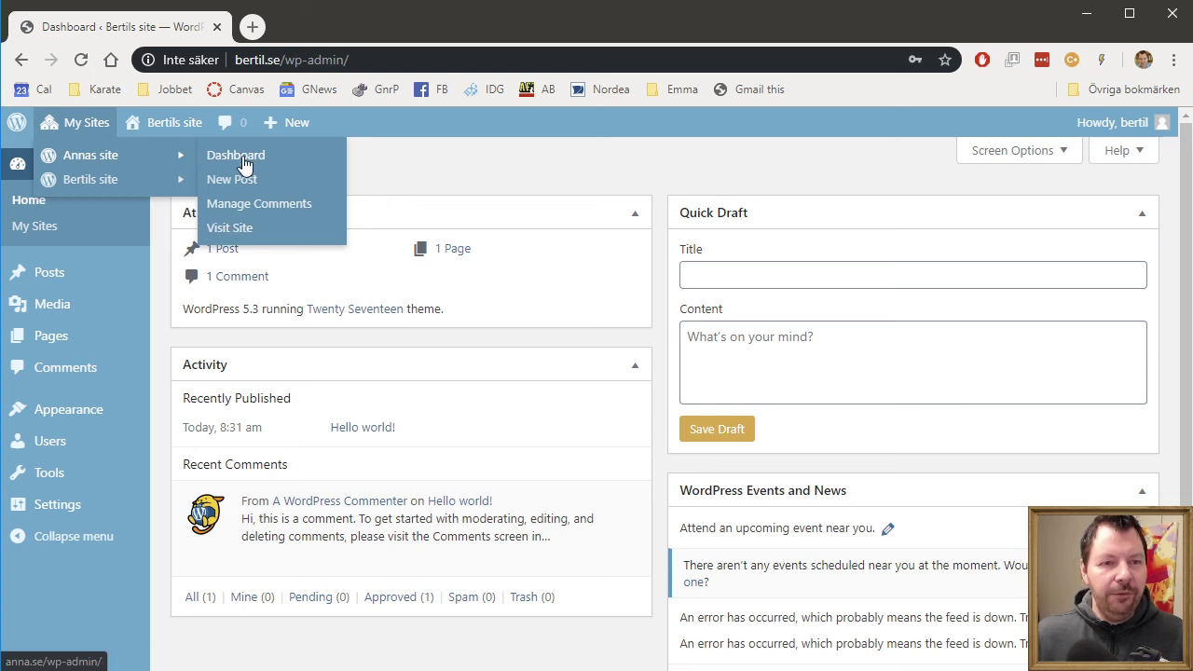
{"action": "mouse_move", "coordinate": [116, 187]}
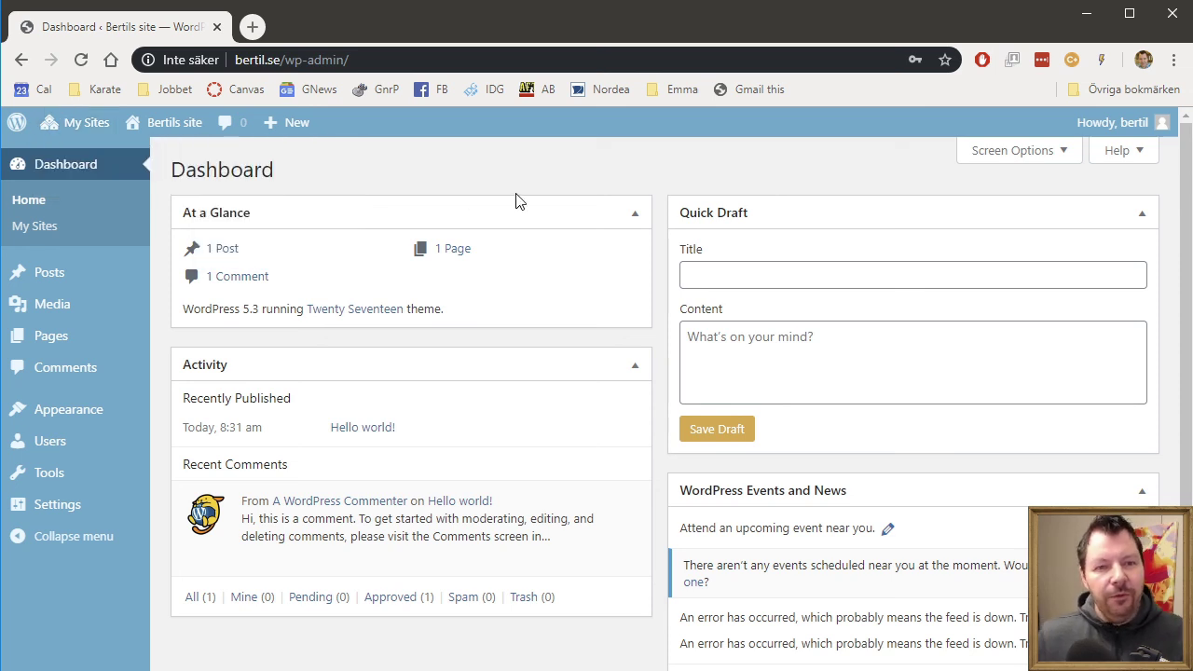
{"action": "left_click", "coordinate": [1115, 120]}
- Log out of the bertil.se account and load webhosting.com
{"action": "mouse_move", "coordinate": [1165, 119]}
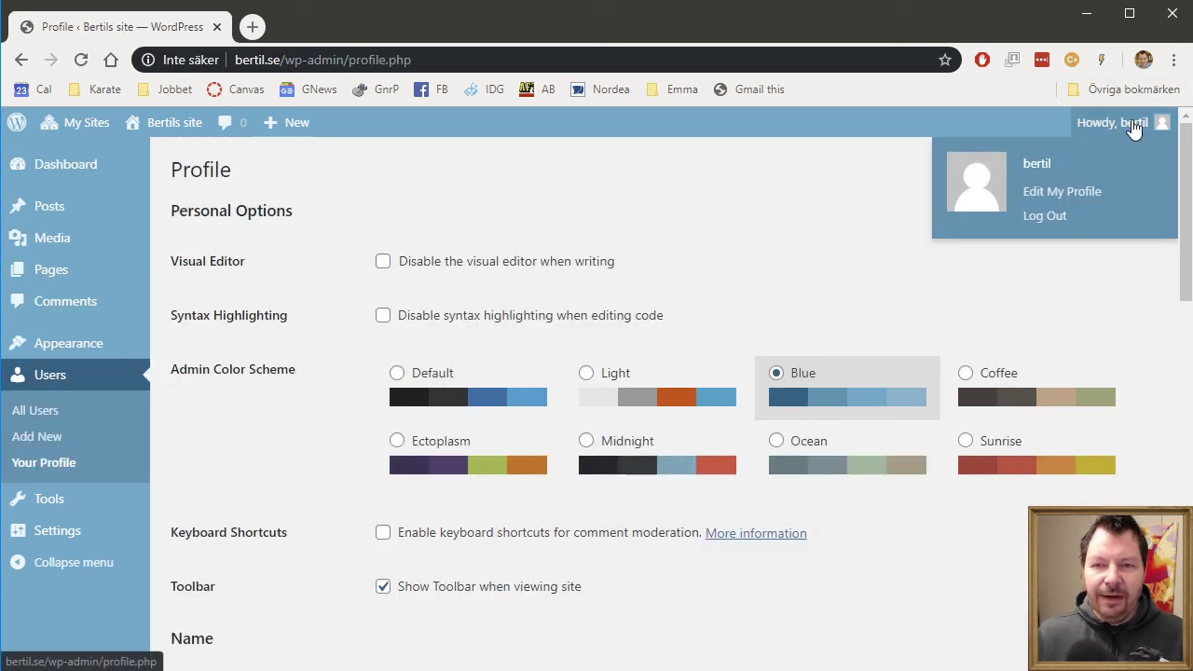
{"action": "left_click", "coordinate": [1055, 221]}
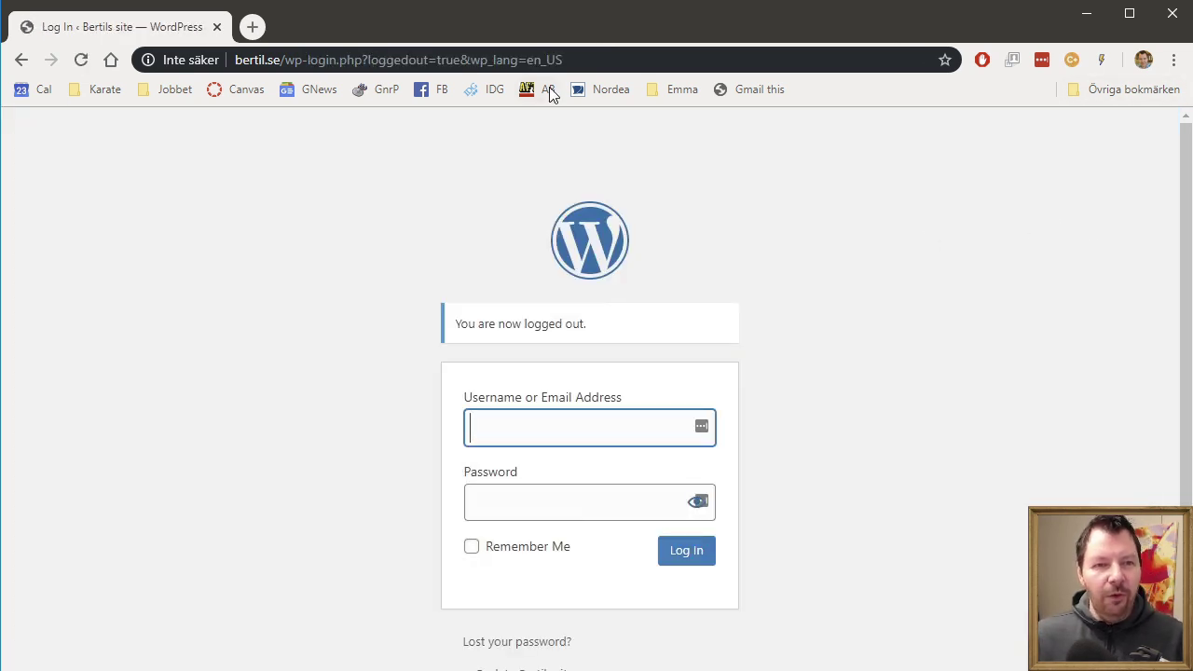
{"action": "left_click", "coordinate": [612, 60]}
{"action": "type", "text": "we"}
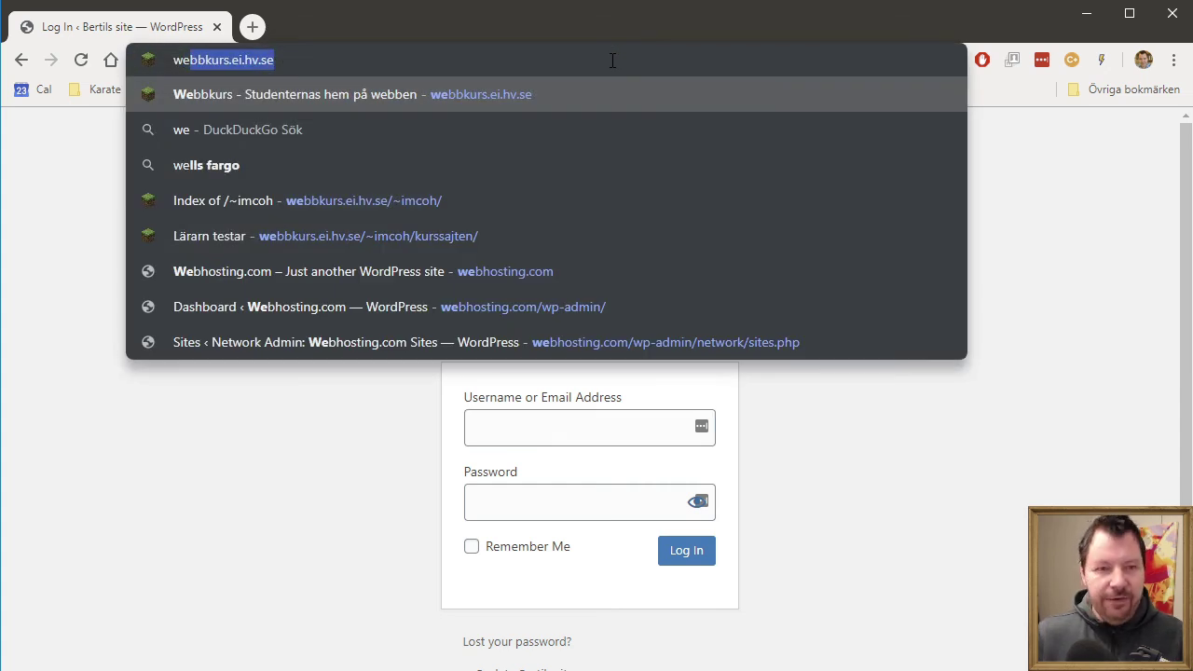
{"action": "type", "text": "bh"}
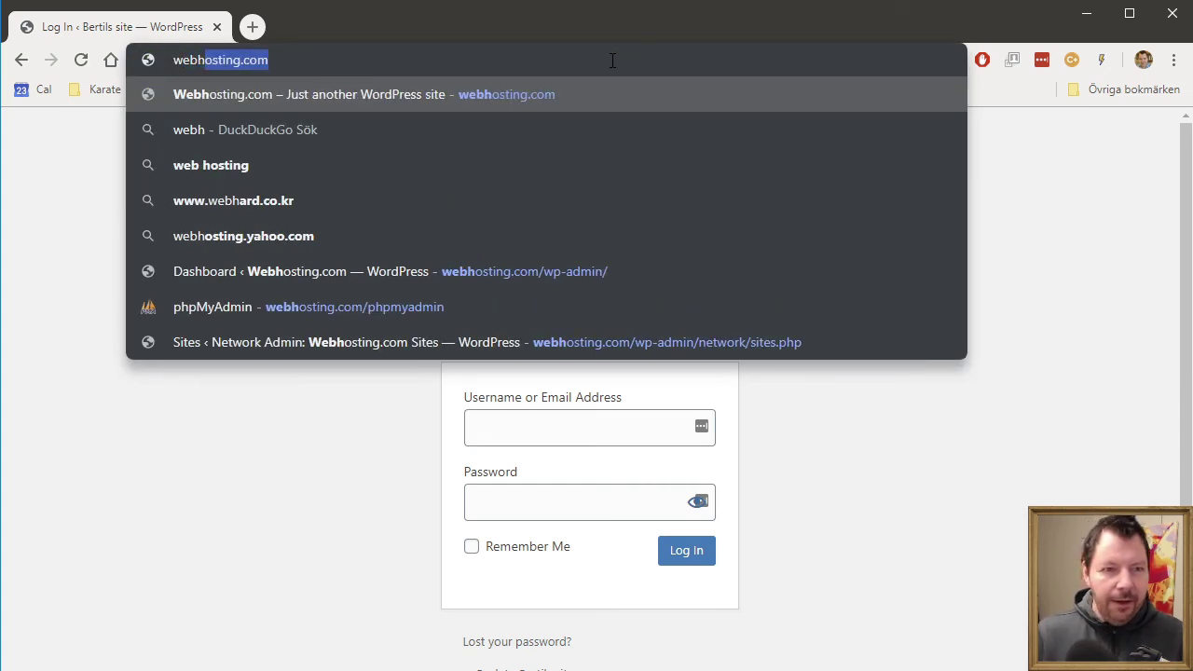
{"action": "key", "text": "Return"}
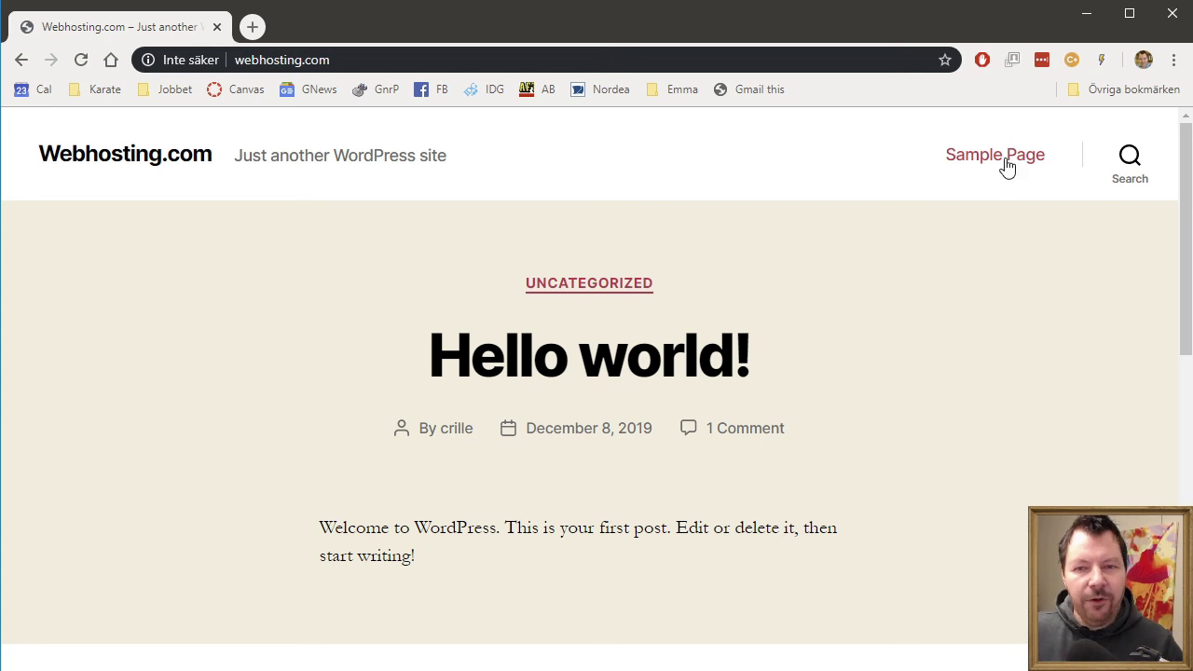
- Log in to webhosting.com as the super admin and dismiss the save-password prompt
{"action": "scroll", "coordinate": [970, 397], "scroll_direction": "down", "scroll_amount": 7}
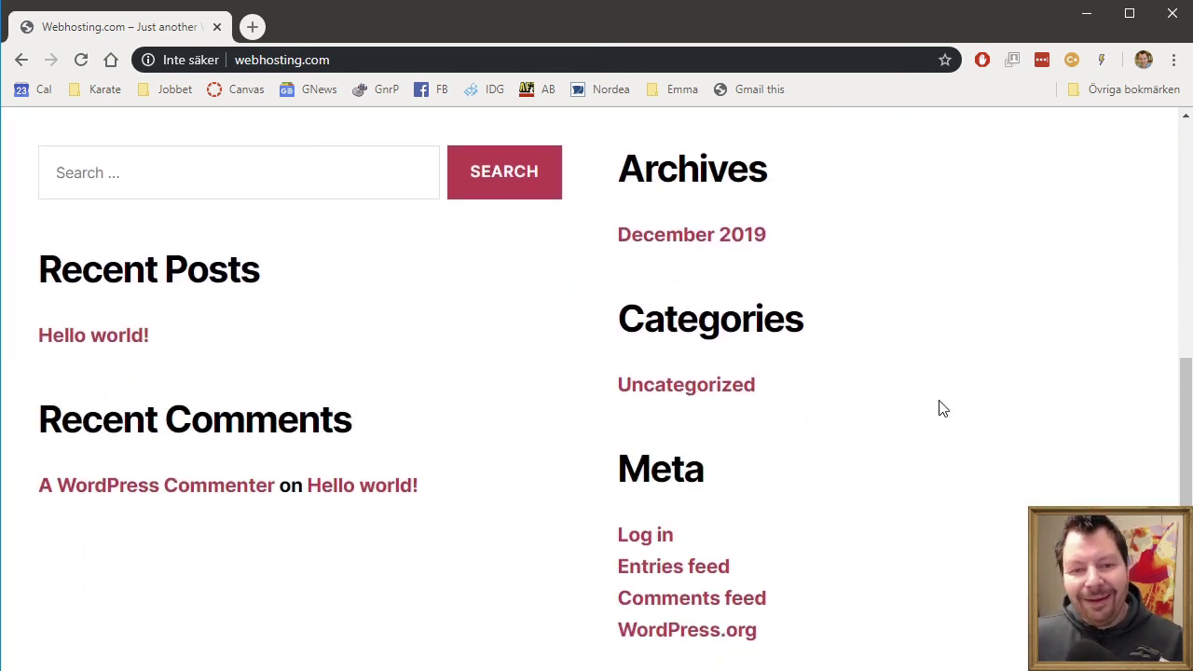
{"action": "left_click", "coordinate": [663, 457]}
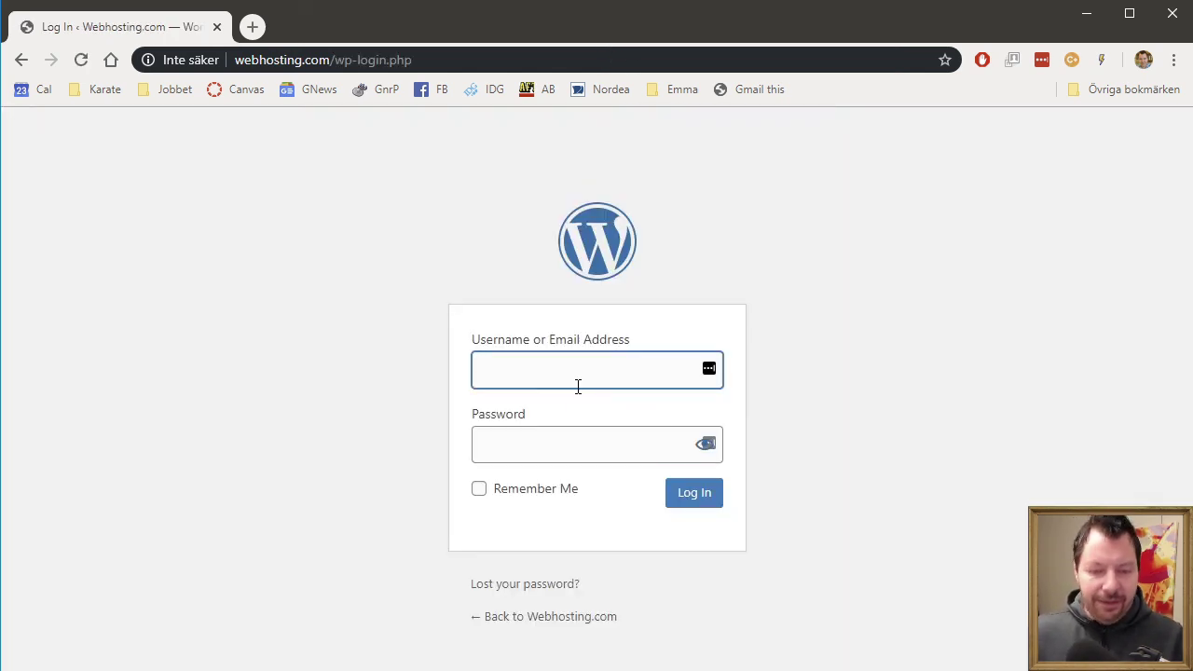
{"action": "type", "text": "crille"}
{"action": "key", "text": "Tab"}
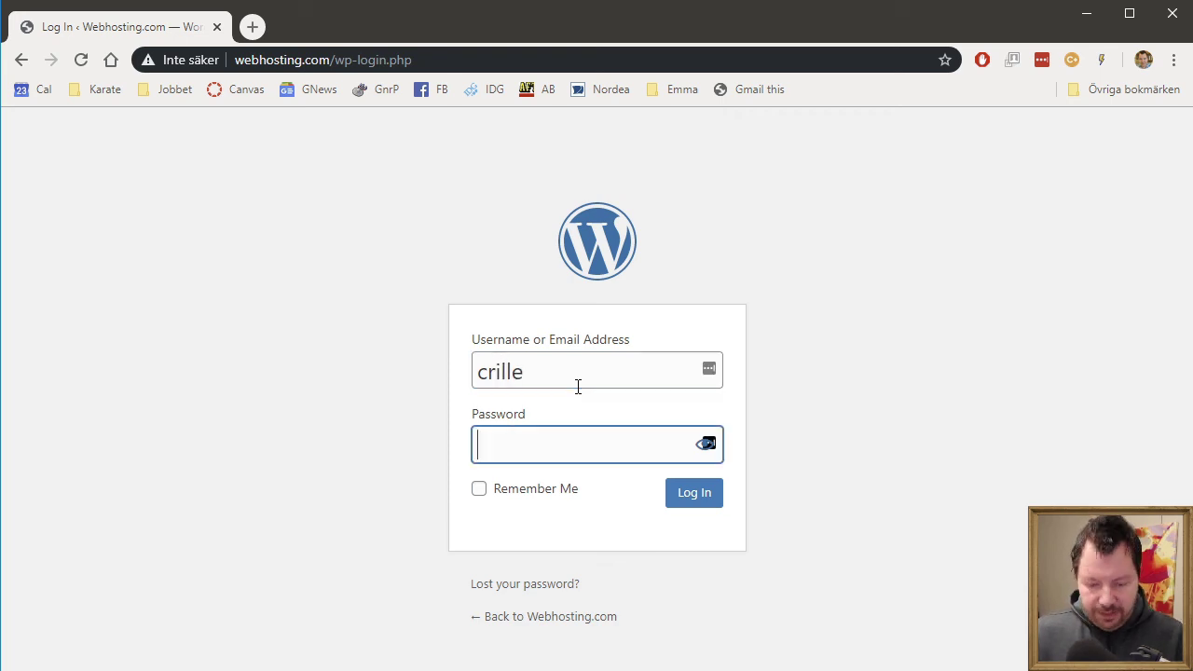
{"action": "key", "text": "Return"}
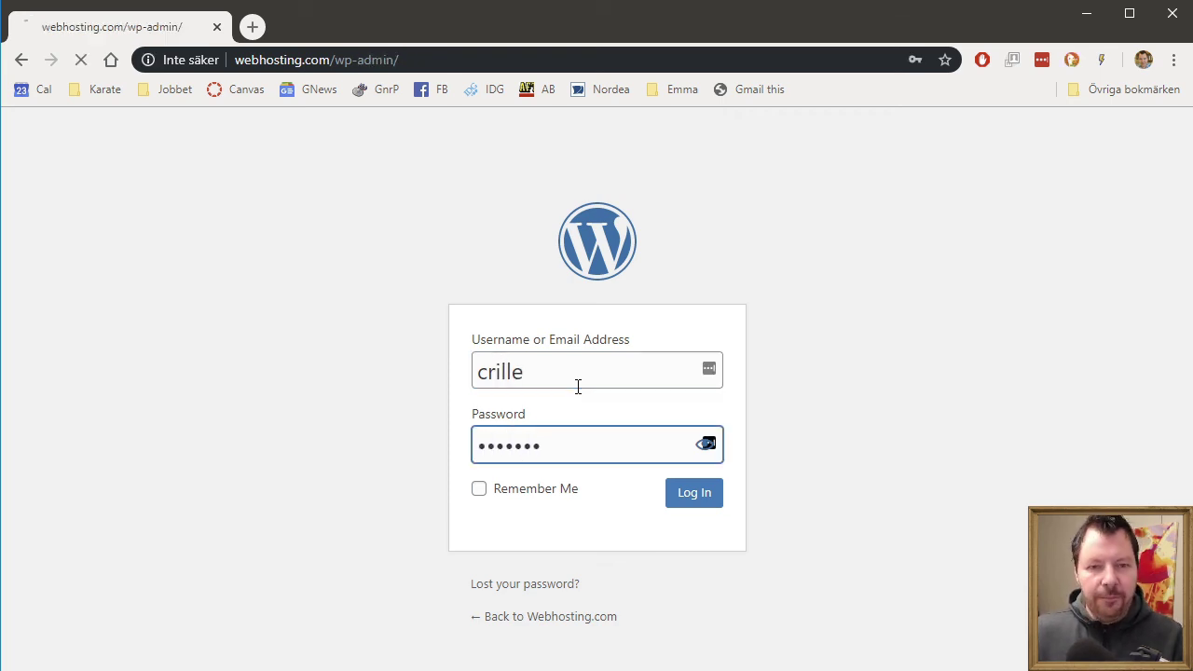
{"action": "left_click", "coordinate": [1021, 252]}
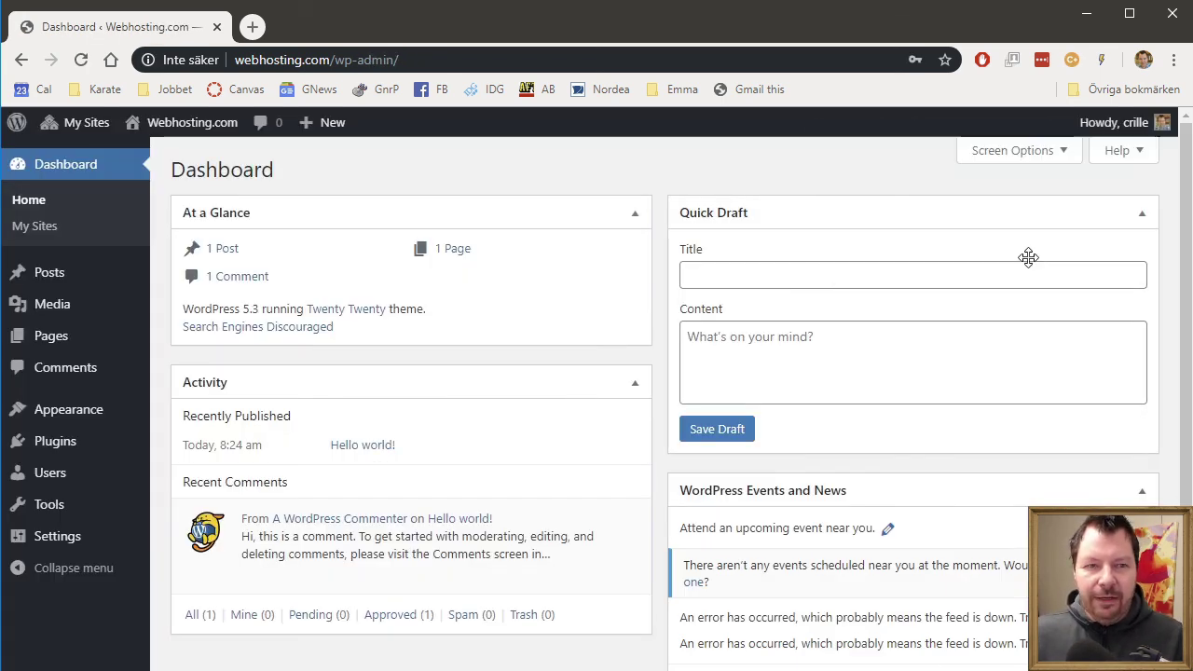
{"action": "mouse_move", "coordinate": [216, 136]}
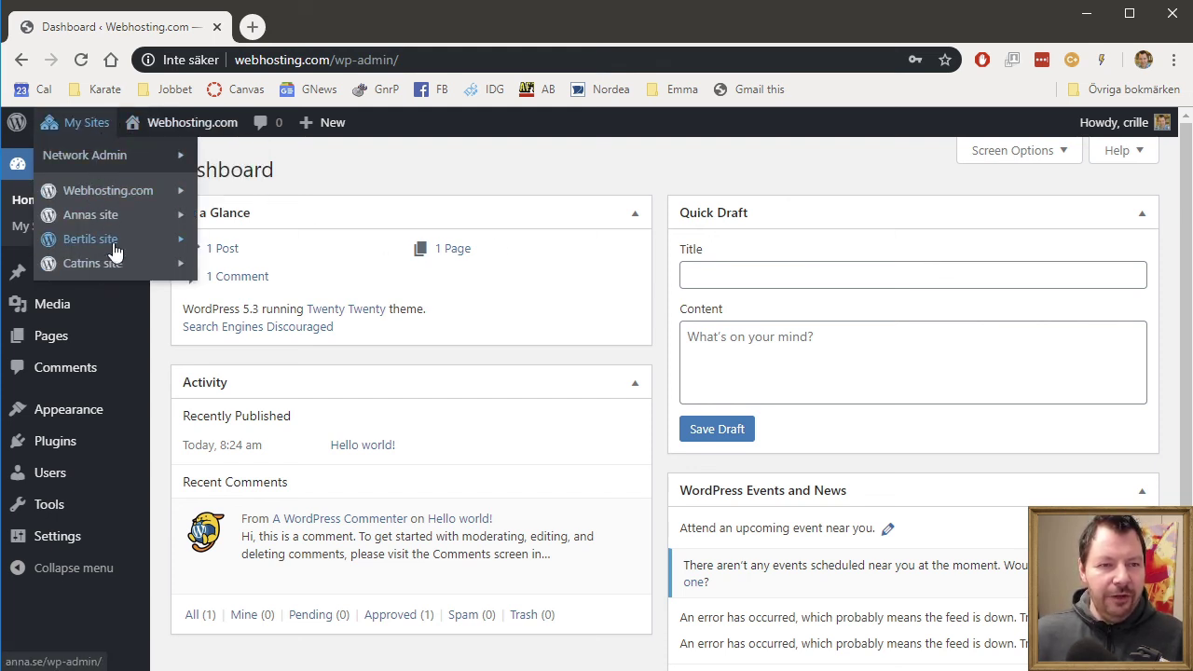
{"action": "mouse_move", "coordinate": [114, 240]}
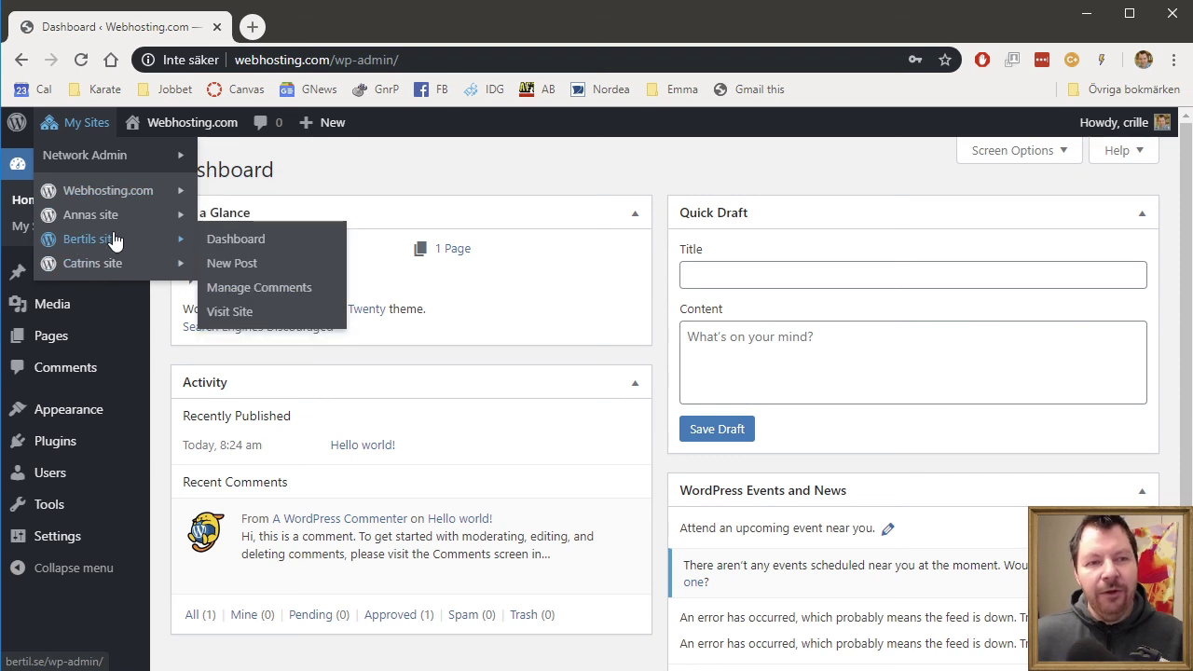